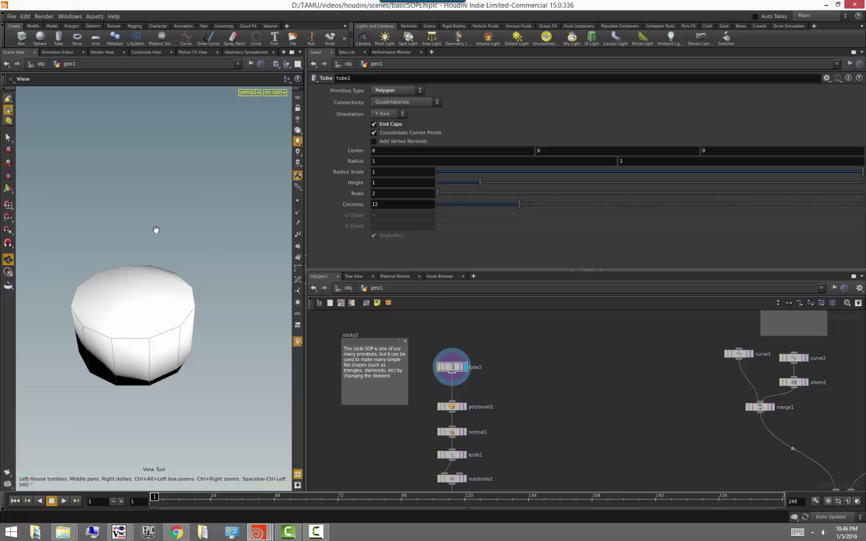
mouse_move(125, 329)
mouse_down()
mouse_move(120, 307)
mouse_move(130, 337)
mouse_up()
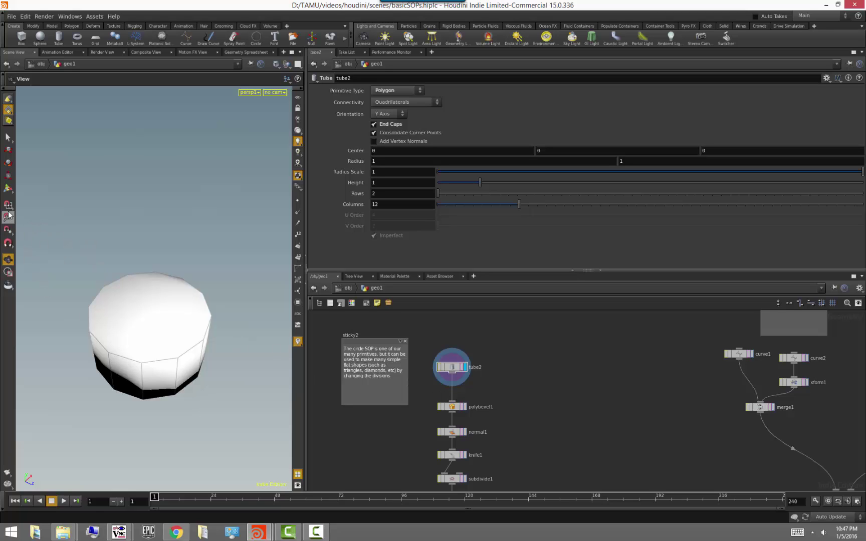
click(8, 189)
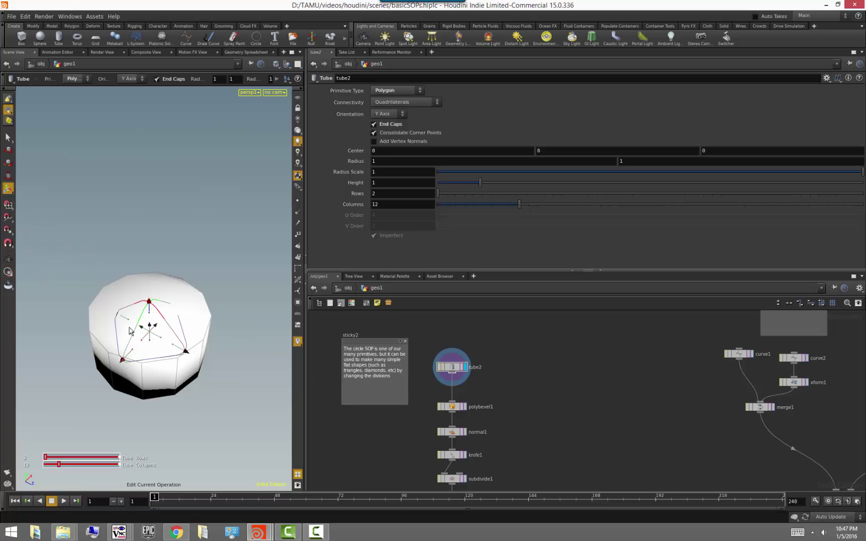
key(Escape)
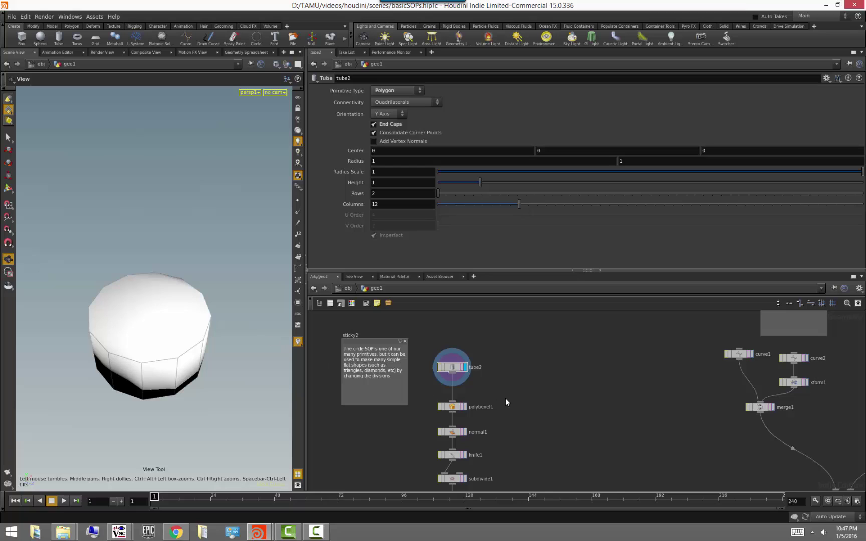
Step: Survey the node chains and sticky notes across the geo1 network, ending back at the tube2 chain
scroll(519, 399, up, 2)
scroll(552, 399, down, 2)
scroll(579, 404, up, 2)
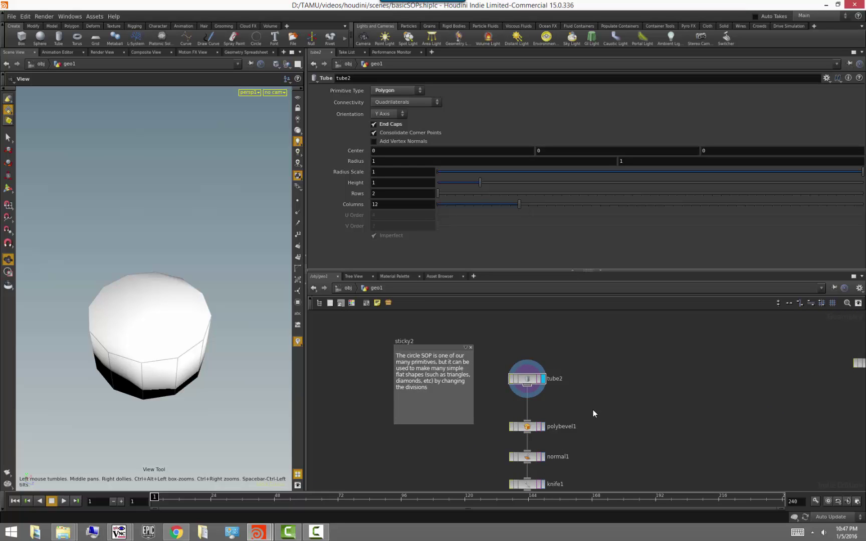
scroll(666, 433, down, 3)
scroll(657, 433, down, 2)
middle_drag(661, 425, 475, 365)
scroll(487, 374, down, 3)
middle_drag(462, 407, 374, 381)
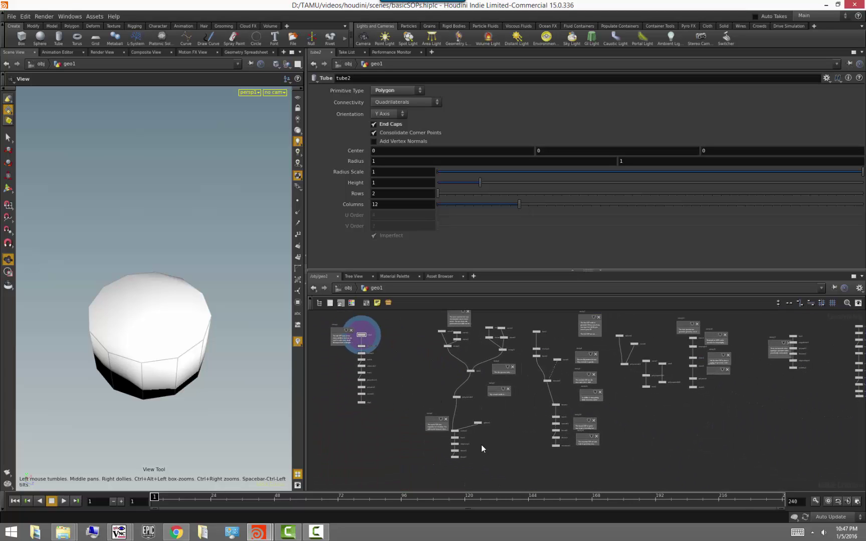
scroll(481, 445, down, 2)
middle_drag(691, 424, 557, 429)
middle_drag(638, 448, 446, 451)
middle_drag(636, 421, 591, 421)
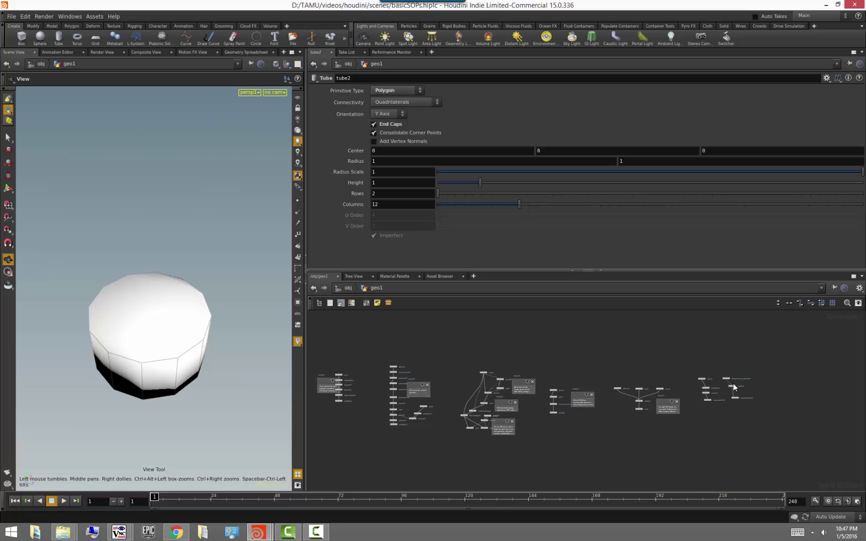
middle_drag(365, 460, 789, 448)
middle_drag(392, 449, 534, 451)
scroll(534, 450, up, 3)
middle_drag(486, 405, 467, 475)
scroll(467, 474, up, 3)
middle_drag(468, 404, 413, 481)
scroll(574, 383, up, 3)
middle_drag(572, 396, 547, 452)
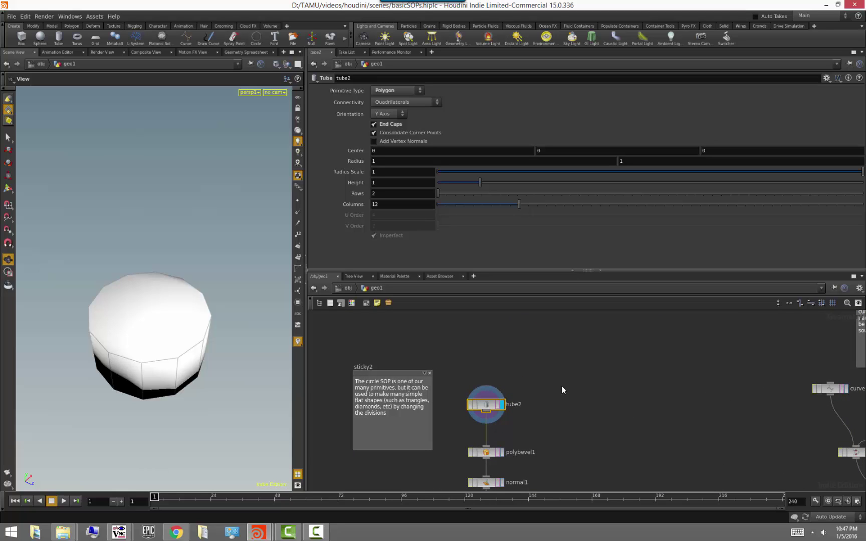
Step: Add a Circle primitive node in the empty space above the tube2 chain
click(548, 371)
middle_drag(563, 394, 564, 411)
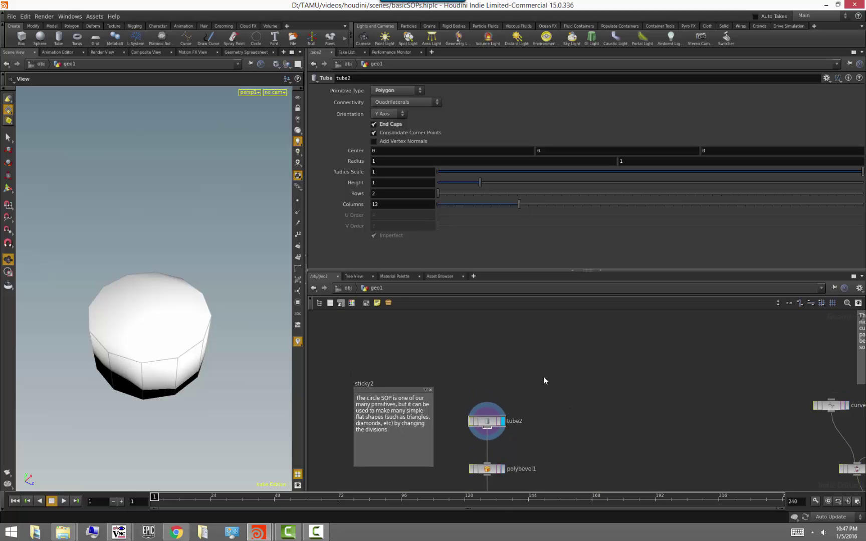
key(Tab)
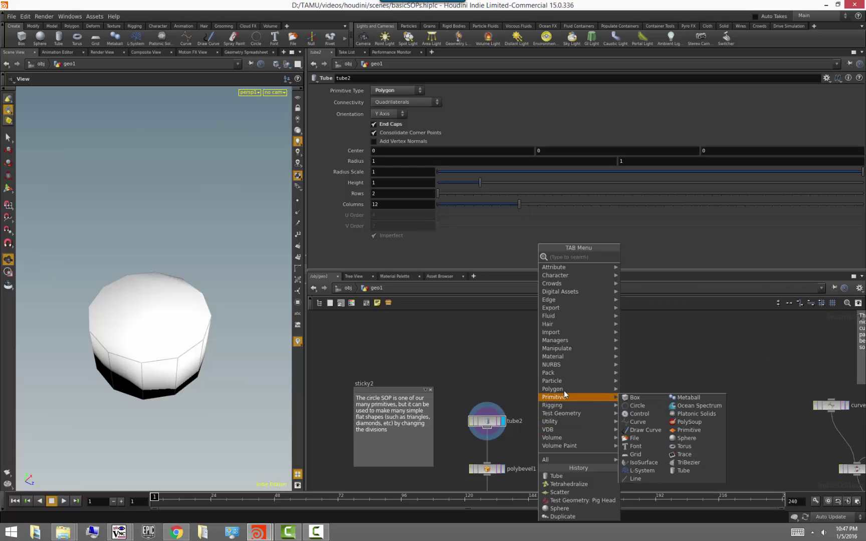
mouse_move(572, 397)
click(637, 406)
click(589, 390)
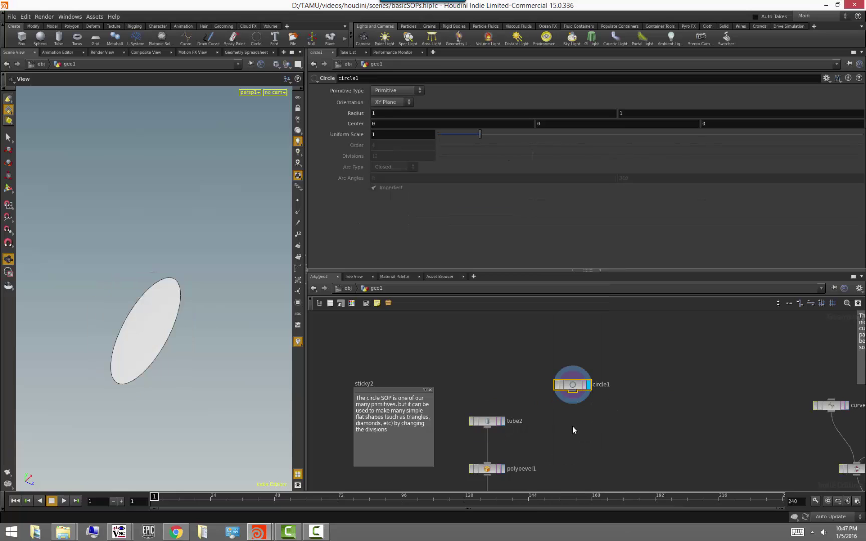
Step: Add a Sphere primitive node beside the circle node and view it
key(Tab)
mouse_move(598, 392)
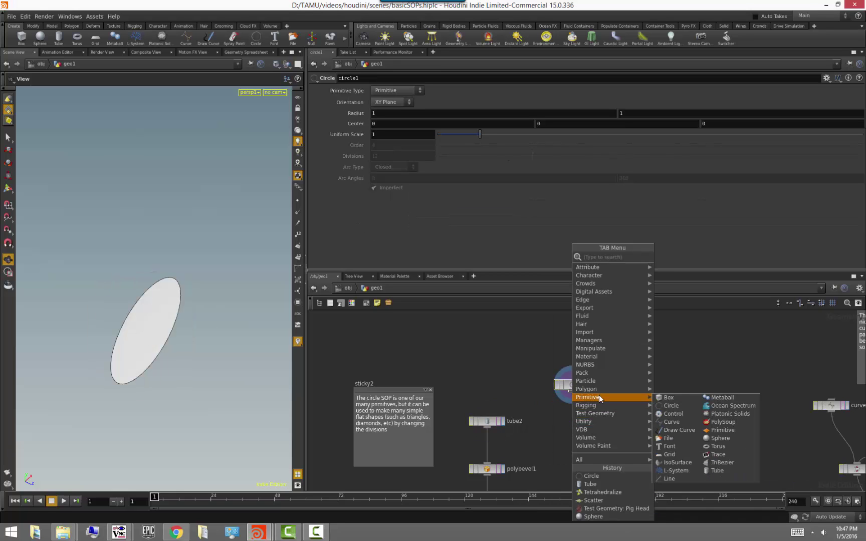
click(727, 439)
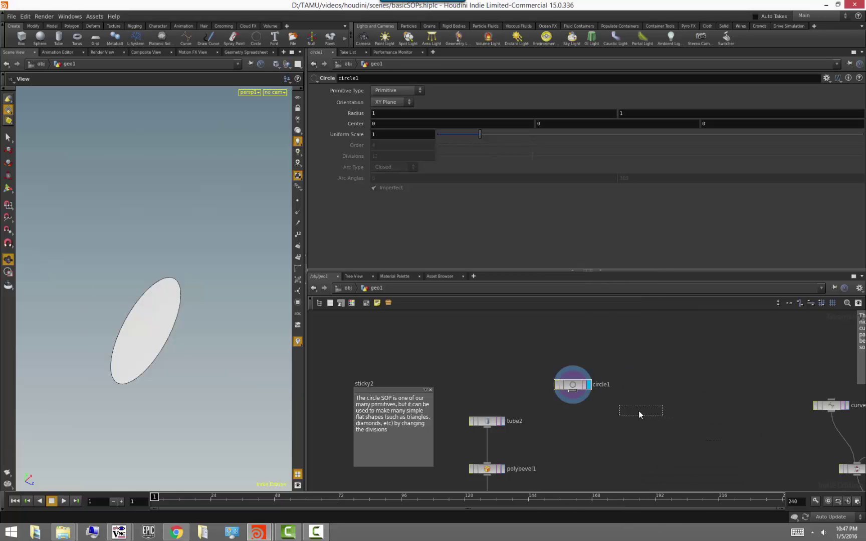
click(639, 411)
click(655, 411)
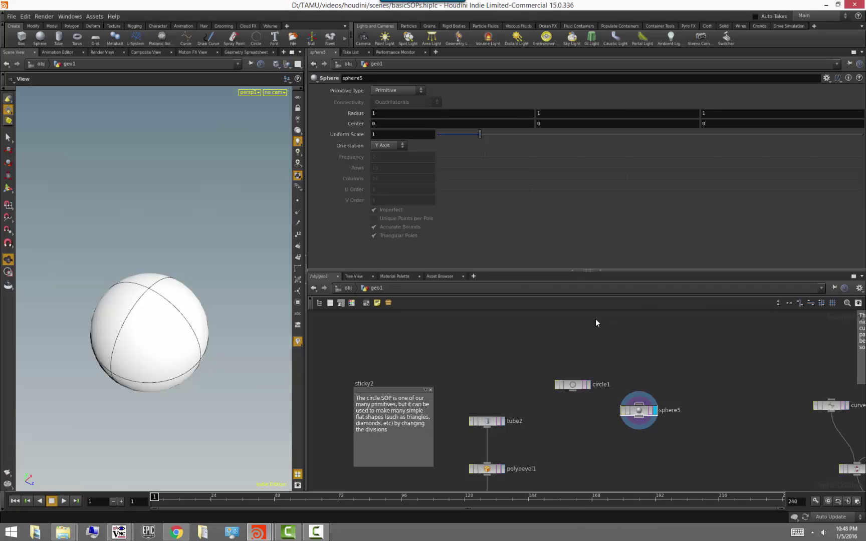
drag(222, 338, 168, 319)
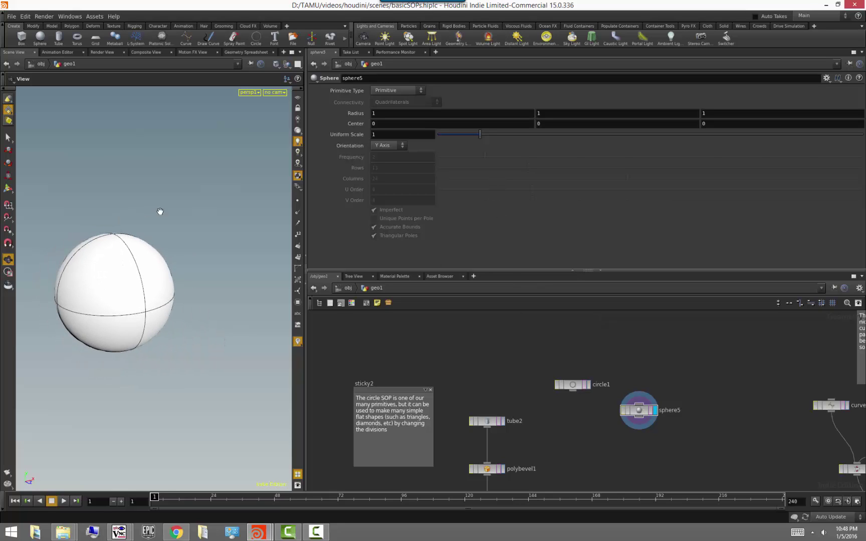
Step: Try the Polygon and NURBS primitive types on the sphere, and set it back to Primitive
click(403, 91)
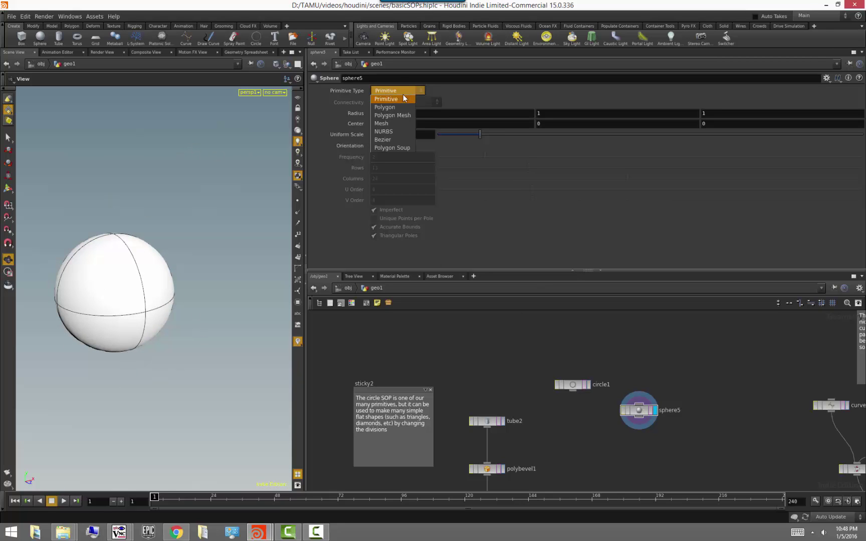
click(405, 108)
click(404, 92)
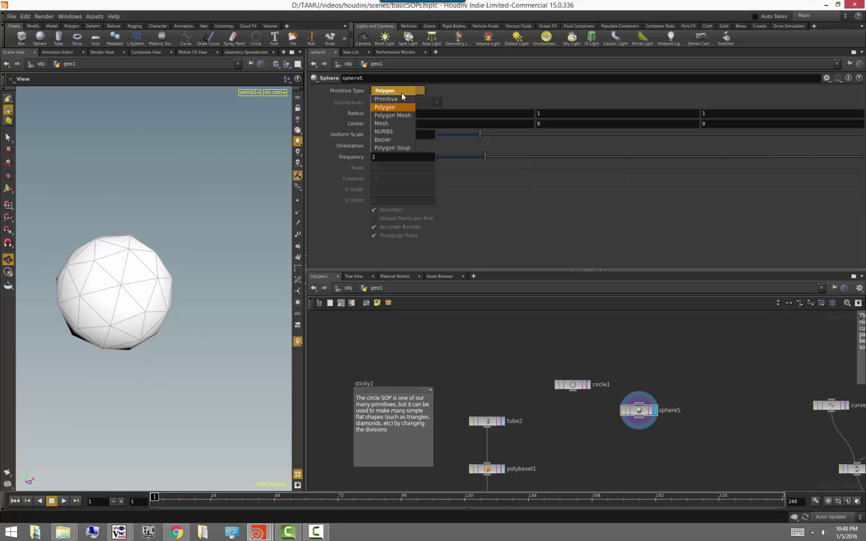
click(397, 131)
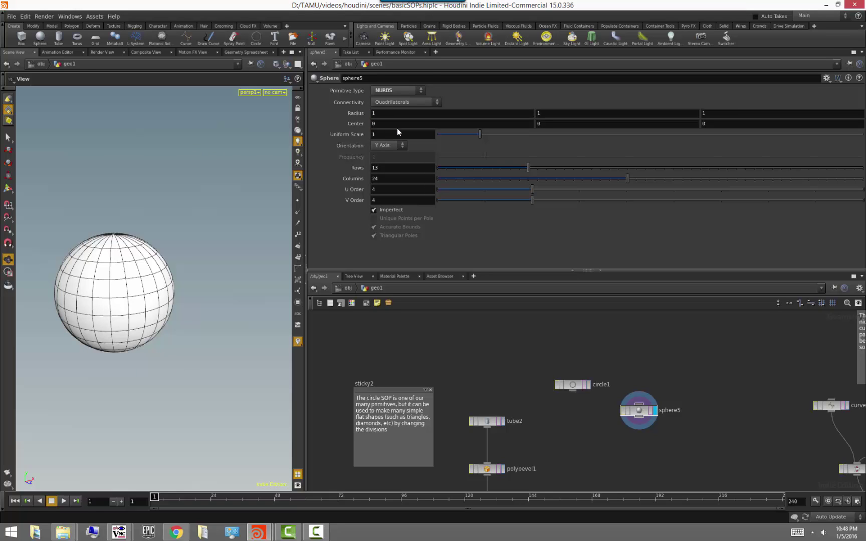
click(397, 91)
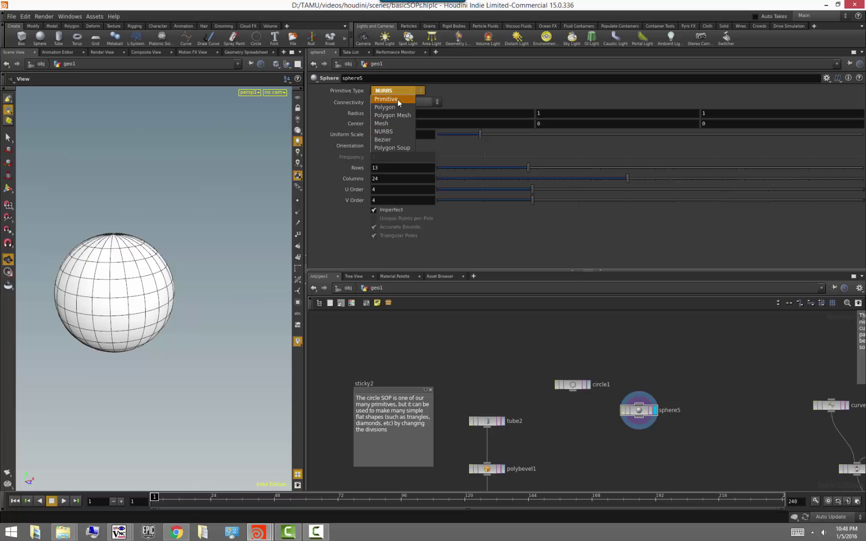
click(397, 99)
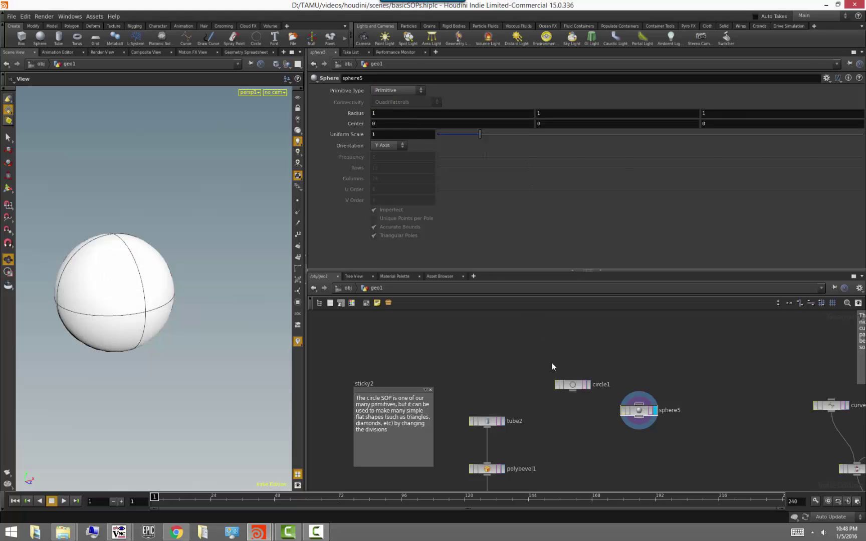
Step: Delete the circle and sphere nodes from the network
drag(539, 363, 672, 460)
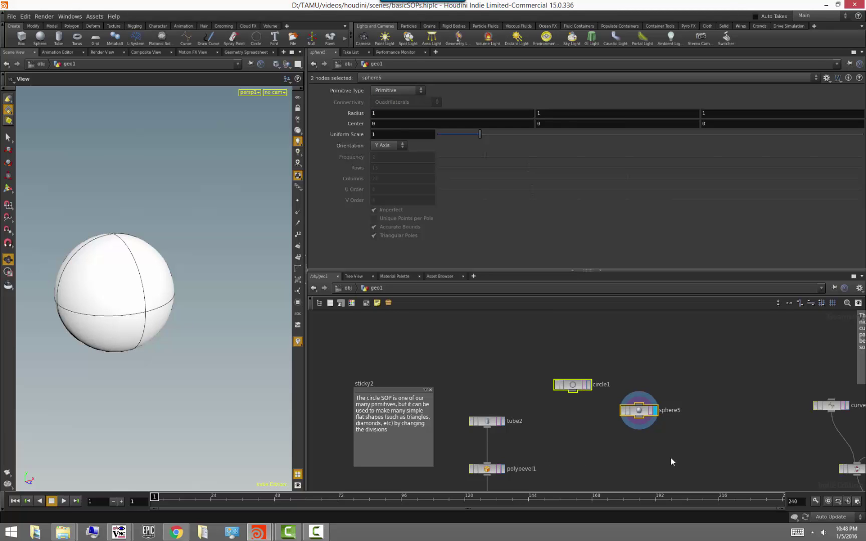
key(Delete)
middle_drag(552, 439, 601, 395)
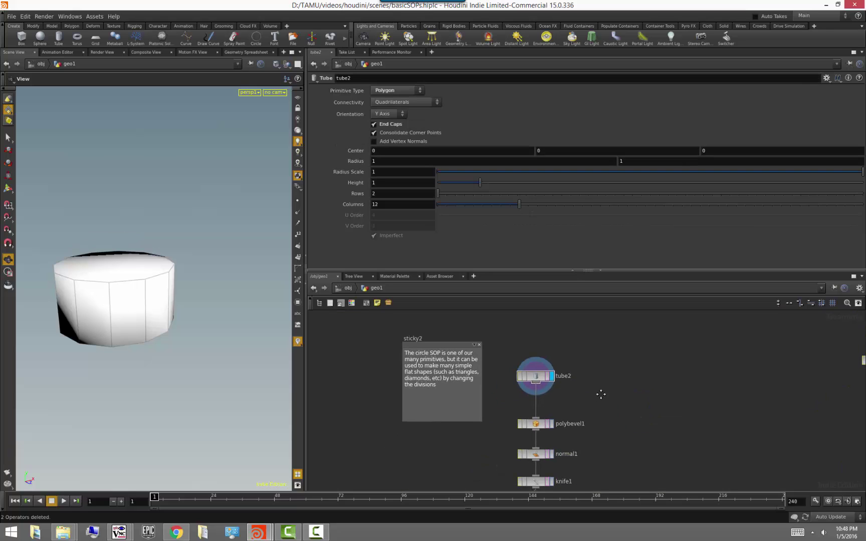
Step: Set tube2's primitive type to Primitive and turn off its End Caps
drag(185, 245, 235, 276)
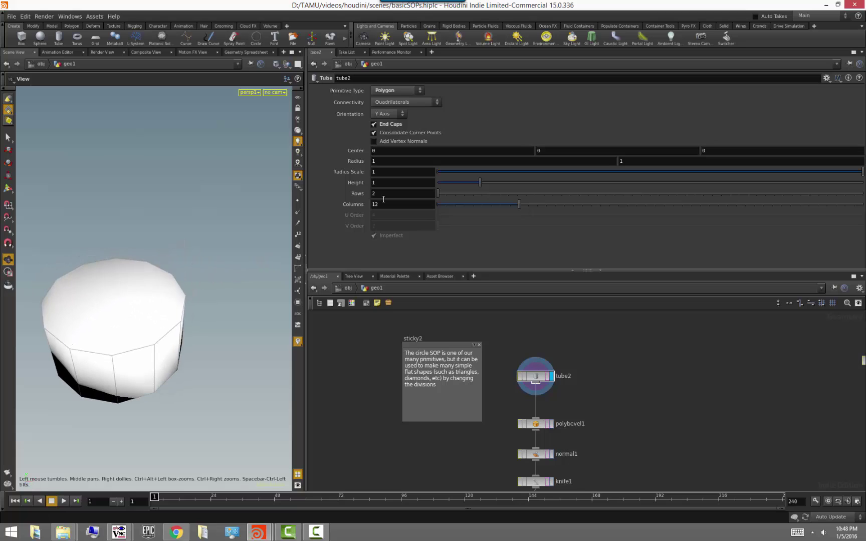
drag(226, 369, 225, 362)
click(409, 92)
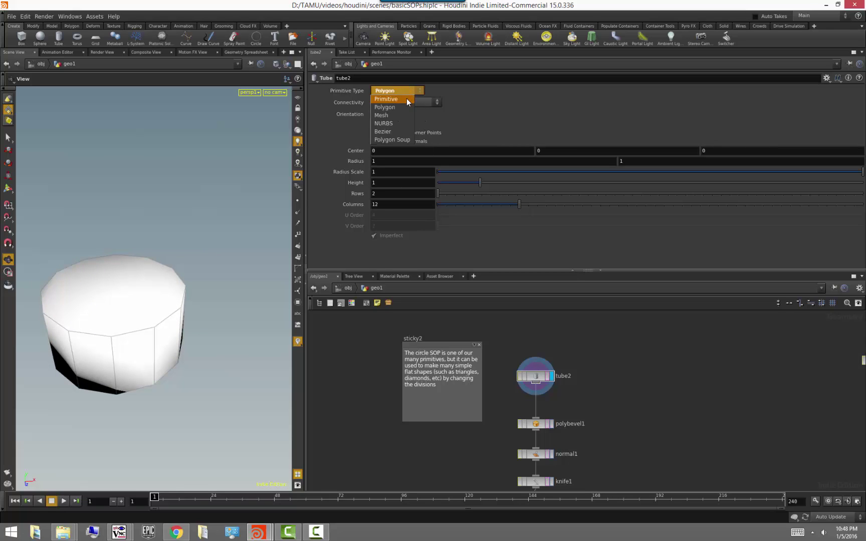
click(407, 98)
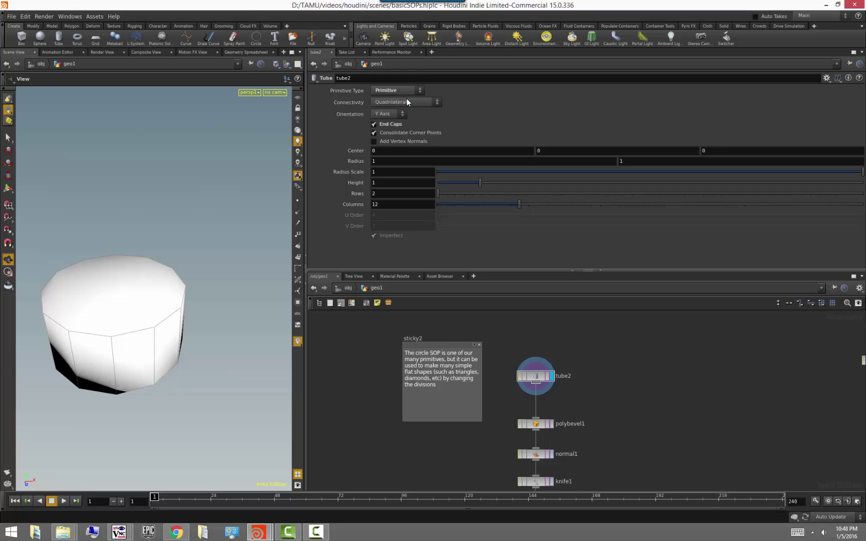
click(374, 124)
drag(202, 306, 221, 304)
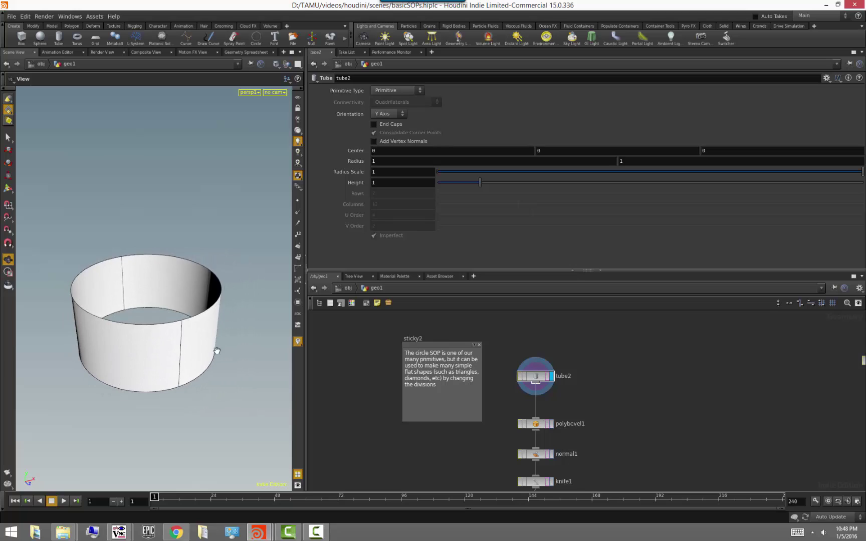
Step: Compare the Polygon and NURBS primitive types on tube2, ending on Polygon with End Caps enabled
click(403, 90)
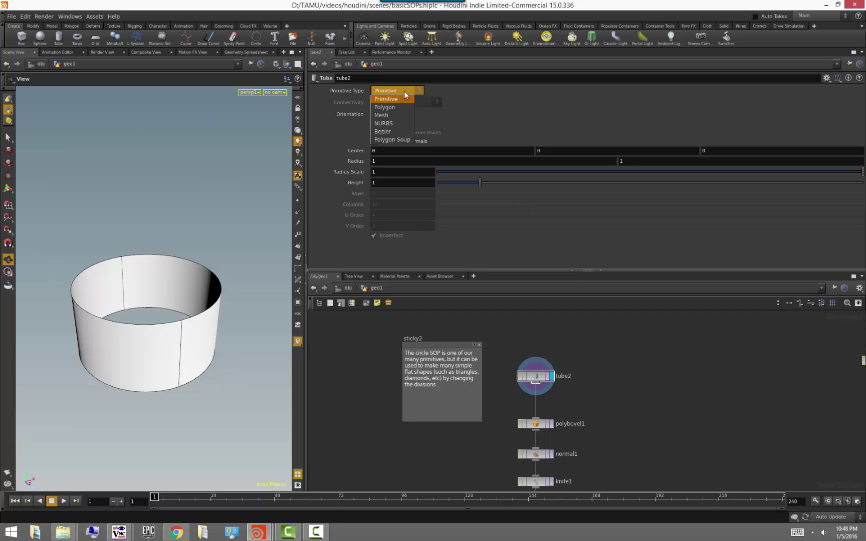
click(405, 106)
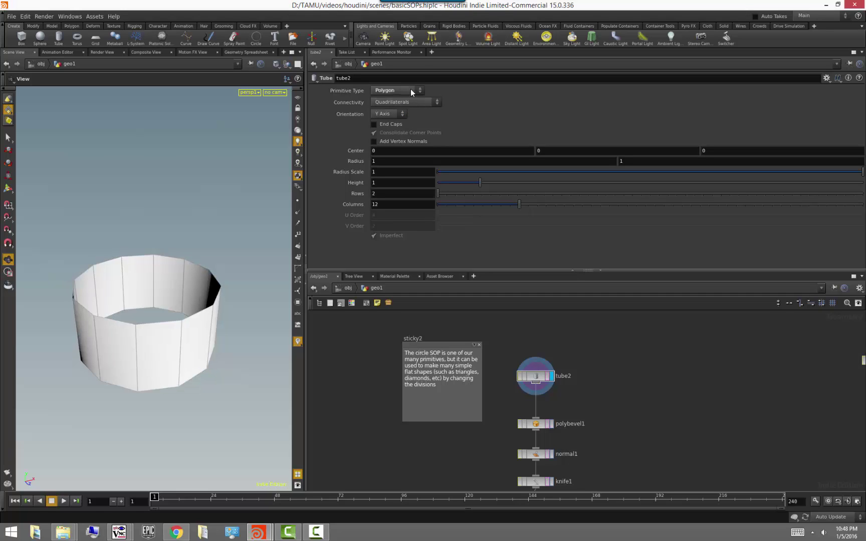
click(411, 89)
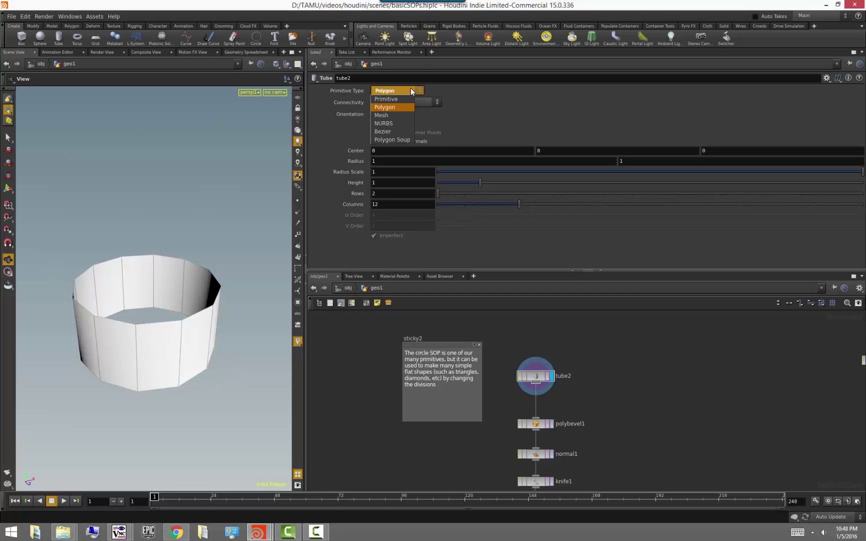
click(403, 126)
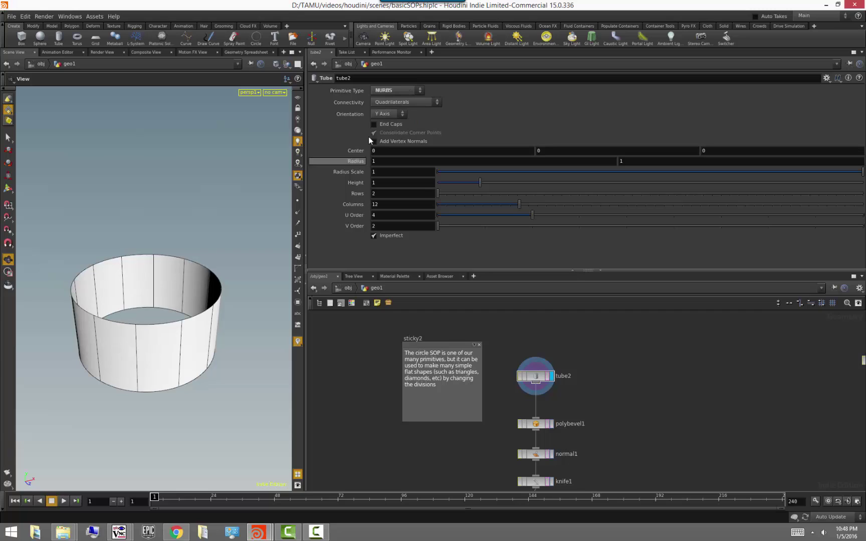
click(398, 89)
click(398, 106)
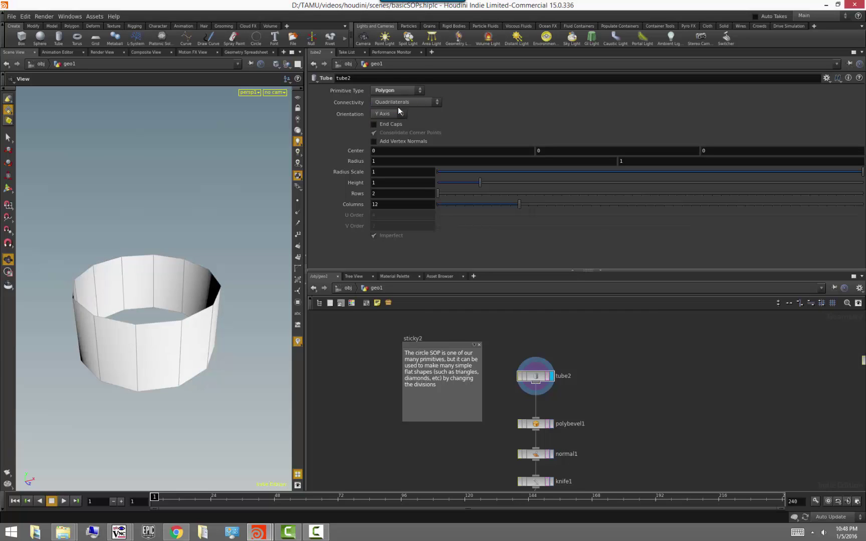
mouse_move(149, 312)
mouse_down()
mouse_move(165, 312)
mouse_move(155, 316)
mouse_up()
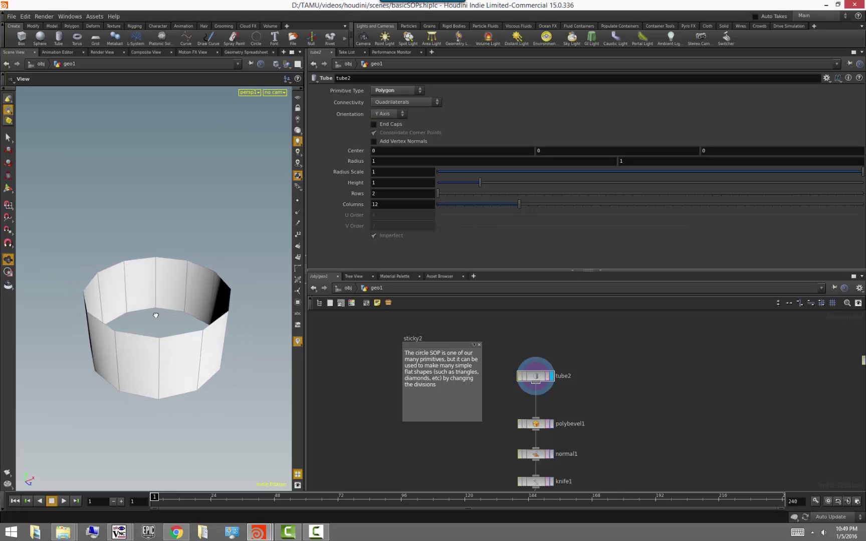
click(391, 124)
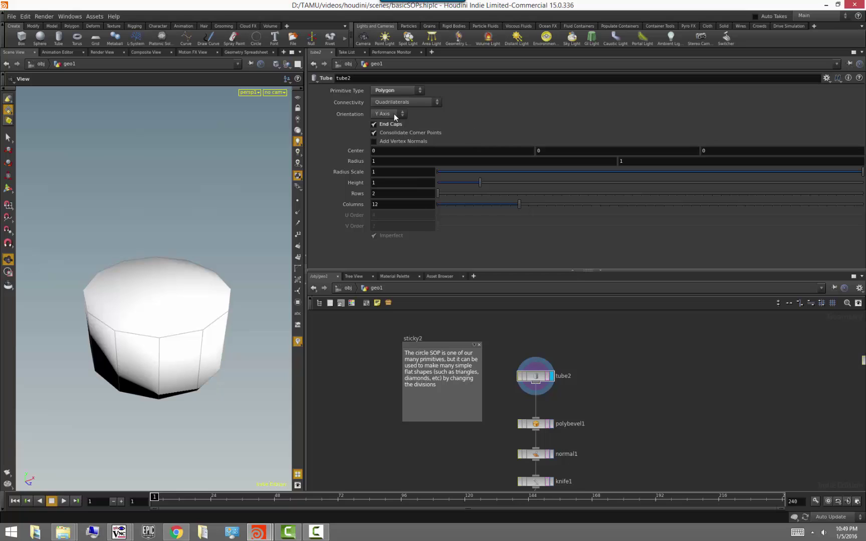
Step: Try tube2's orientation along the X and Z axes, ending on X Axis
click(394, 114)
click(389, 121)
click(389, 119)
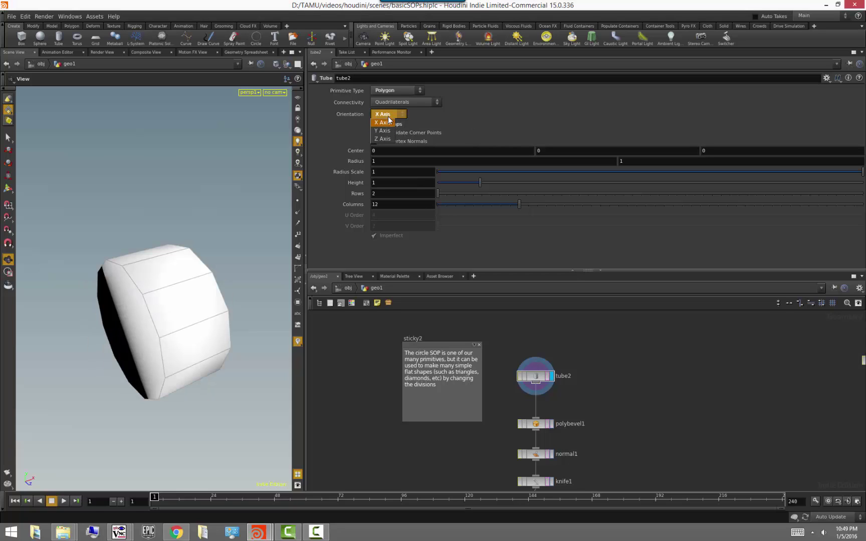
click(382, 139)
click(395, 114)
click(391, 123)
Step: Set tube2's two radius values to 1.7 and 1.6
drag(222, 310, 267, 279)
middle_drag(360, 161, 399, 160)
middle_drag(645, 161, 677, 160)
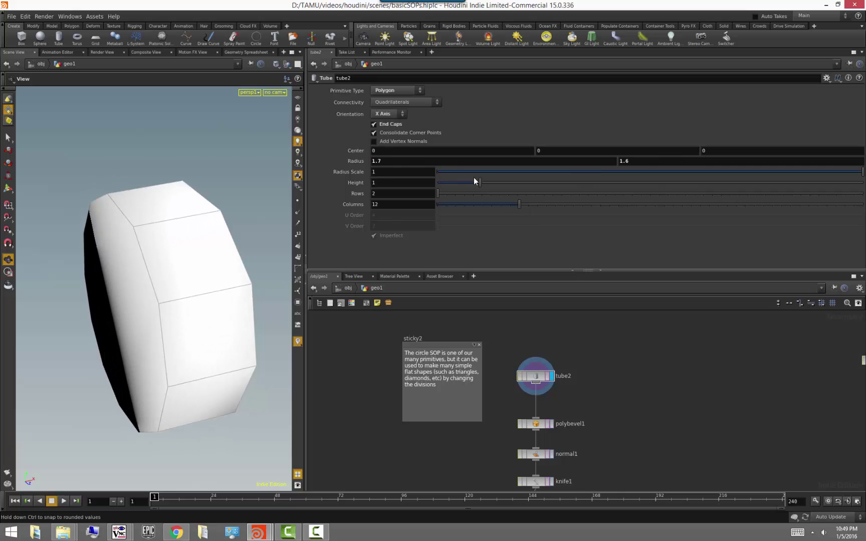
Step: Try shifting tube2's center along Y, and undo the shift
mouse_move(553, 153)
middle_down()
mouse_move(570, 153)
mouse_move(556, 153)
middle_up()
key(ctrl+z)
drag(141, 328, 70, 228)
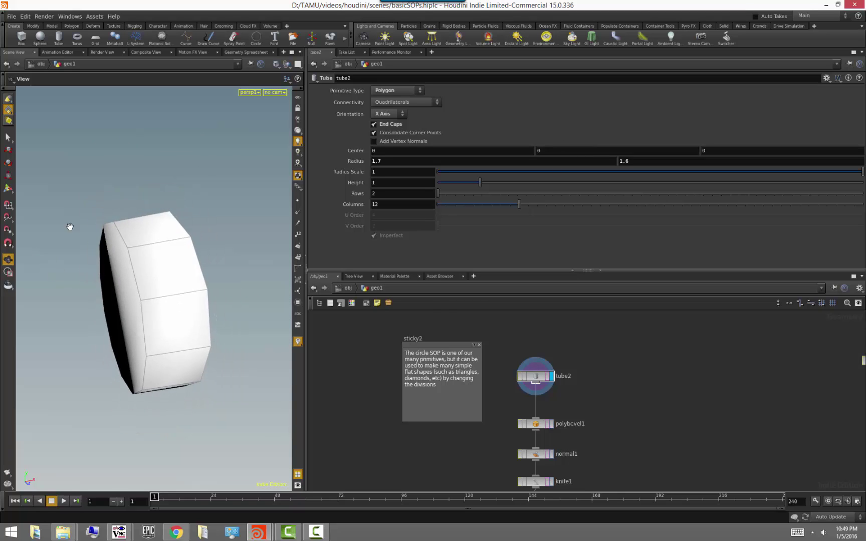
Step: Show tube2's viewport handles and move its center to about -0.006 in X and 0.73 in Y
click(8, 193)
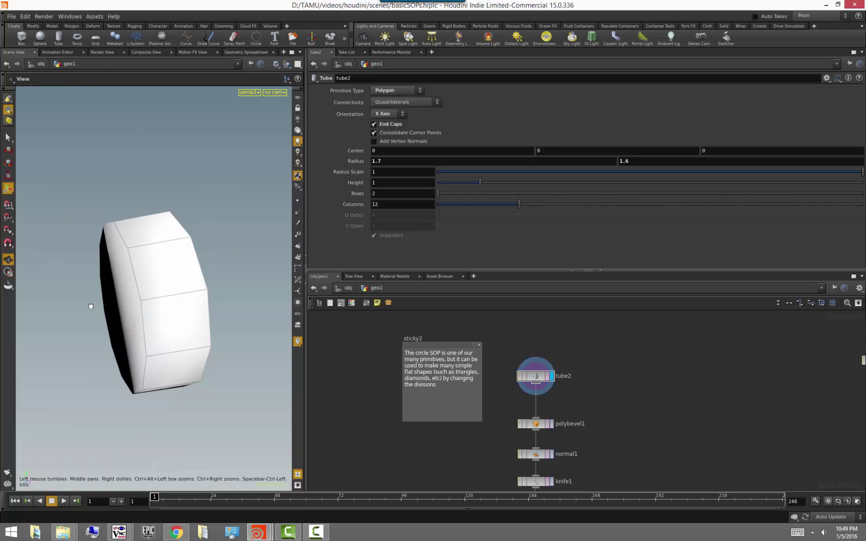
alt+drag(87, 305, 83, 305)
click(537, 377)
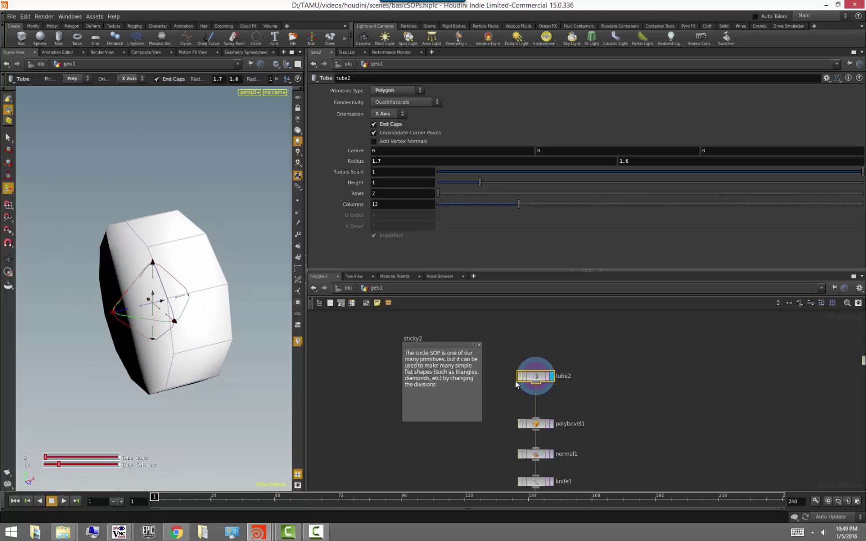
alt+drag(101, 361, 106, 361)
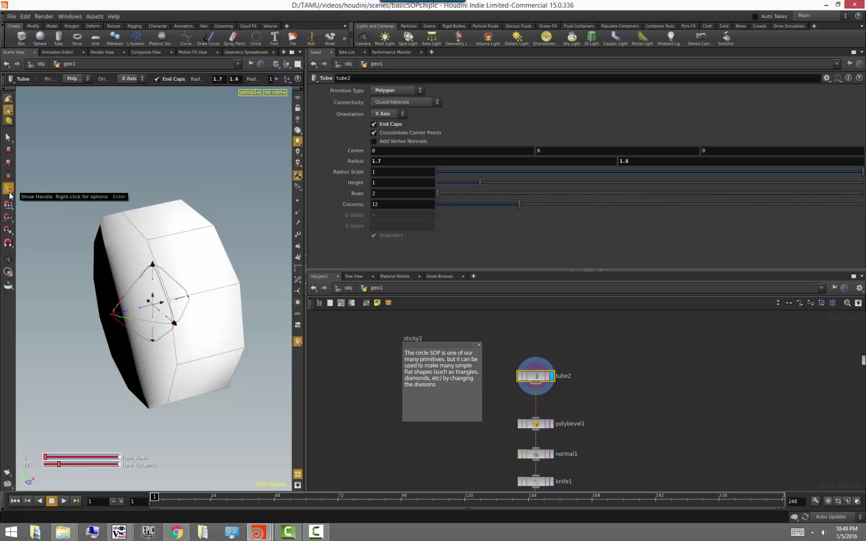
drag(142, 312, 152, 252)
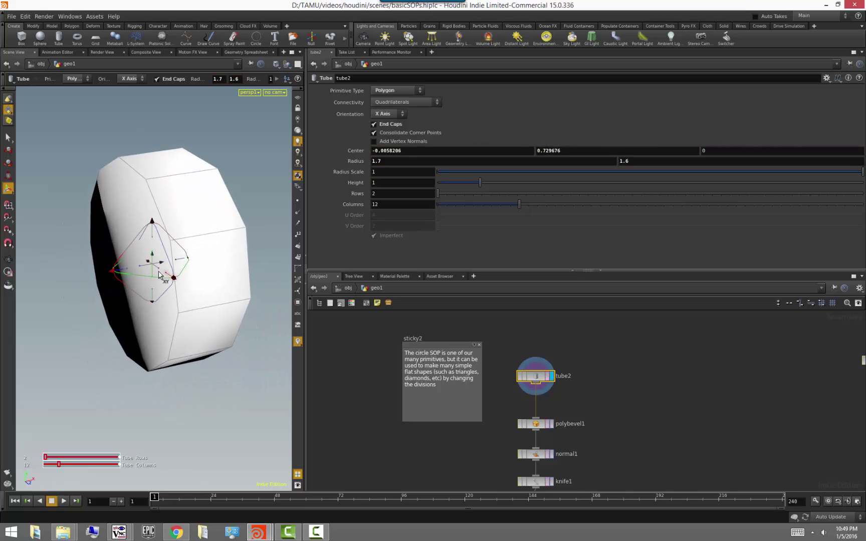
Step: Scale tube2 interactively to radii of about 1.59 and 1.5 with height about 0.94, and set 3 rows and 20 columns
drag(175, 280, 181, 282)
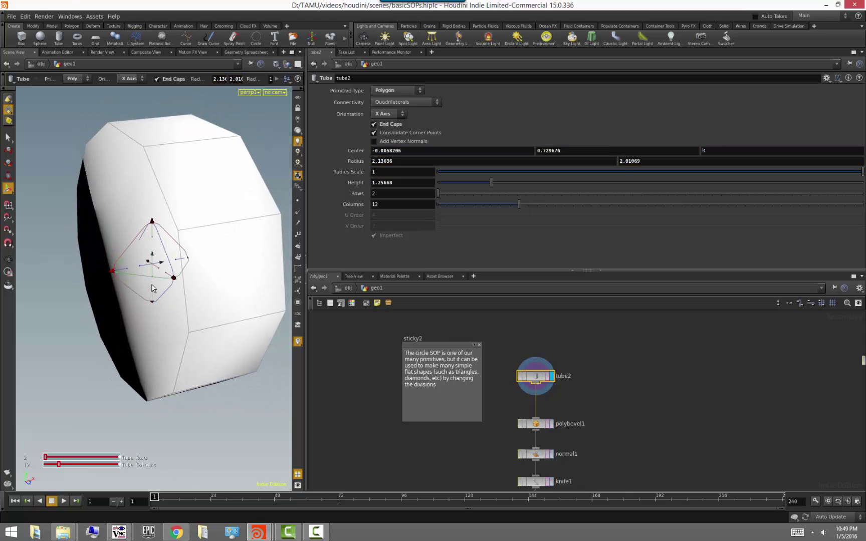
mouse_move(110, 273)
mouse_down()
mouse_move(100, 273)
mouse_move(119, 273)
mouse_up()
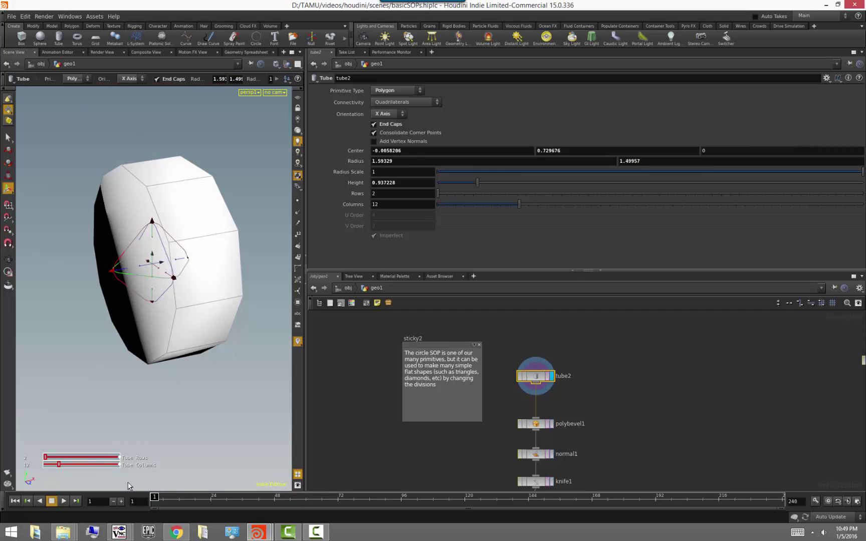
mouse_move(59, 464)
mouse_down()
mouse_move(71, 465)
mouse_move(48, 457)
mouse_up()
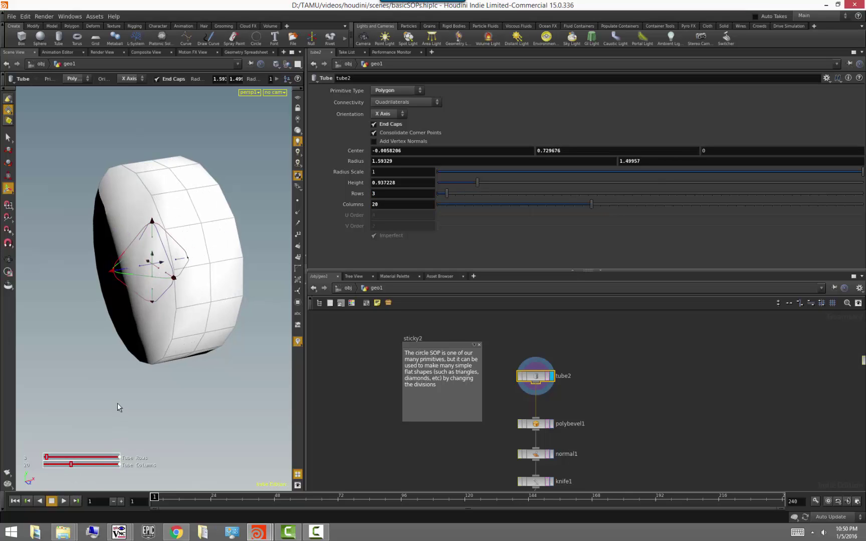
Step: Turn off Consolidate Corner Points on tube2 to compare the edge shading, and turn it back on
key(Escape)
drag(111, 395, 155, 407)
drag(223, 331, 200, 403)
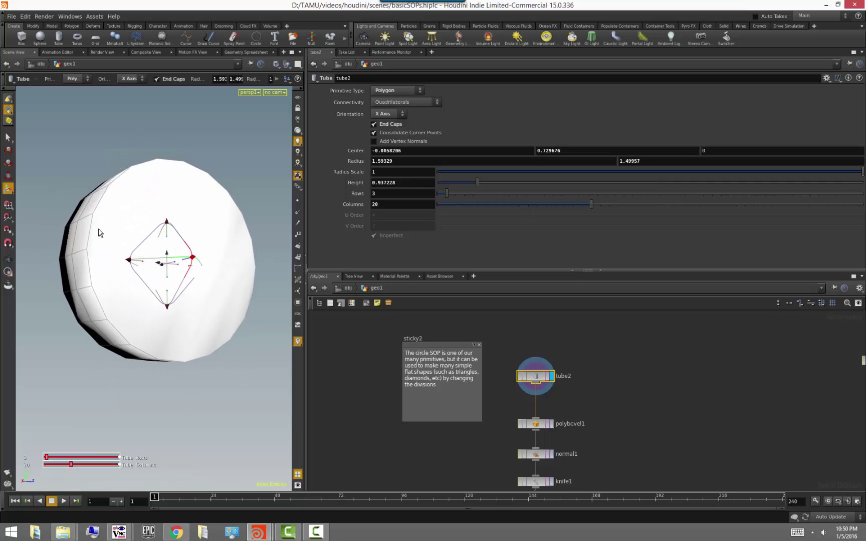
click(374, 132)
key(Escape)
mouse_move(145, 377)
mouse_down()
mouse_move(174, 345)
mouse_move(139, 360)
mouse_move(145, 379)
mouse_up()
key(Return)
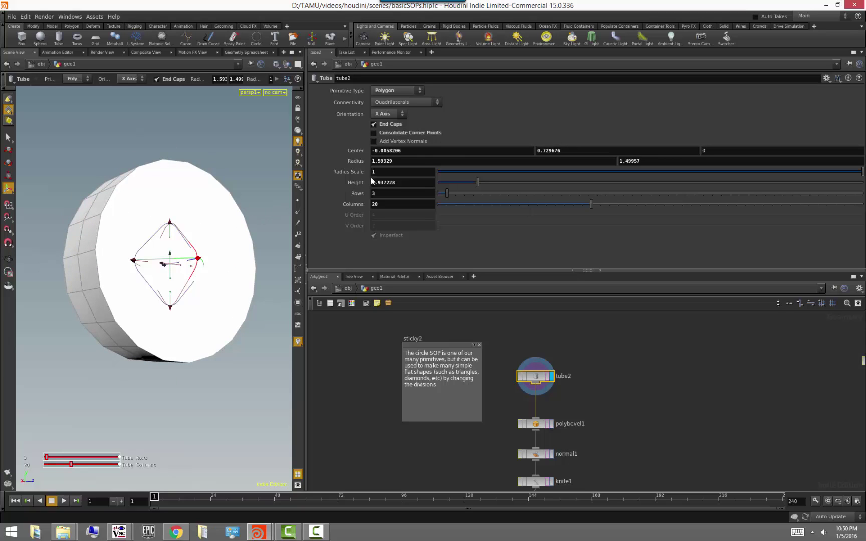
click(383, 132)
Step: Try Add Vertex Normals on tube2, inspect the normals in the viewport, and turn both the display and the option off
click(411, 141)
key(Escape)
drag(148, 418, 142, 419)
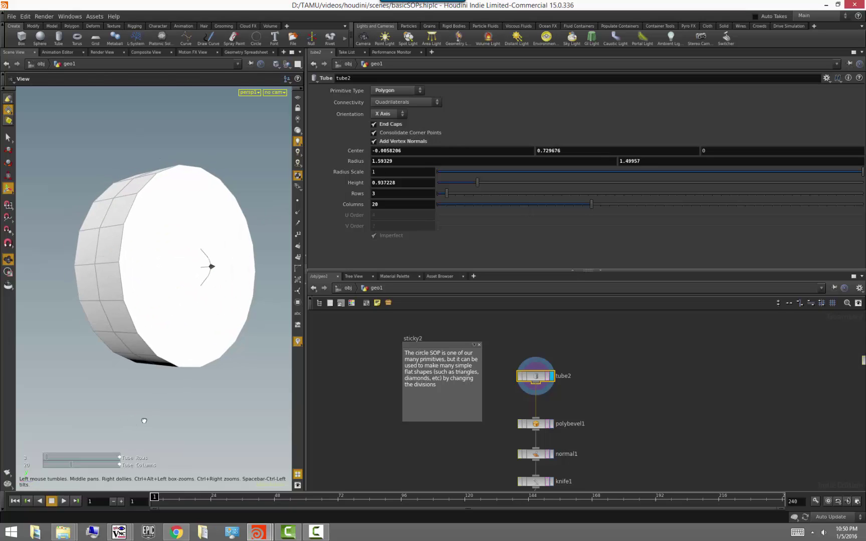
key(Return)
click(298, 212)
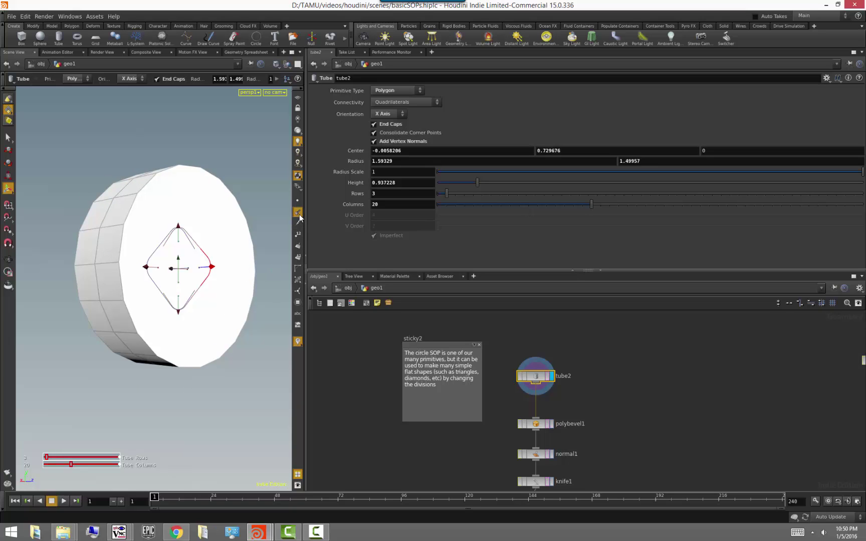
drag(61, 351, 116, 251)
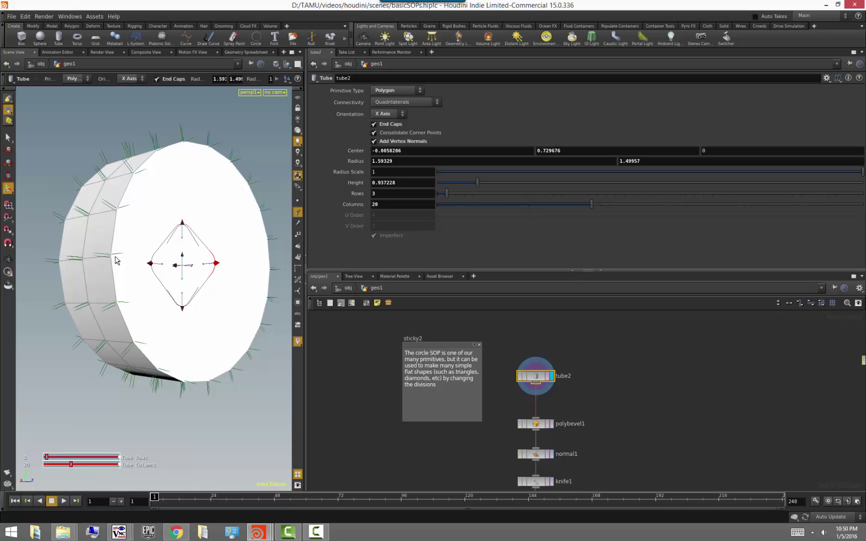
click(298, 212)
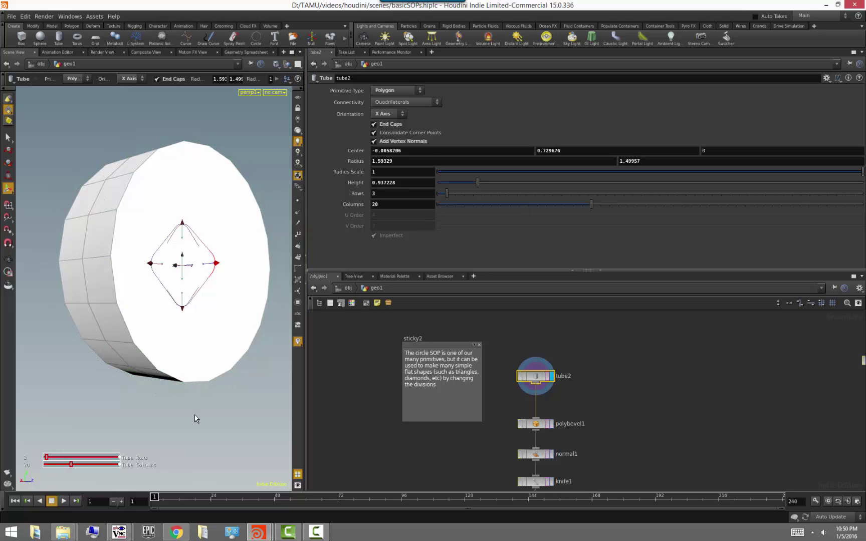
scroll(185, 404, down, 3)
click(374, 142)
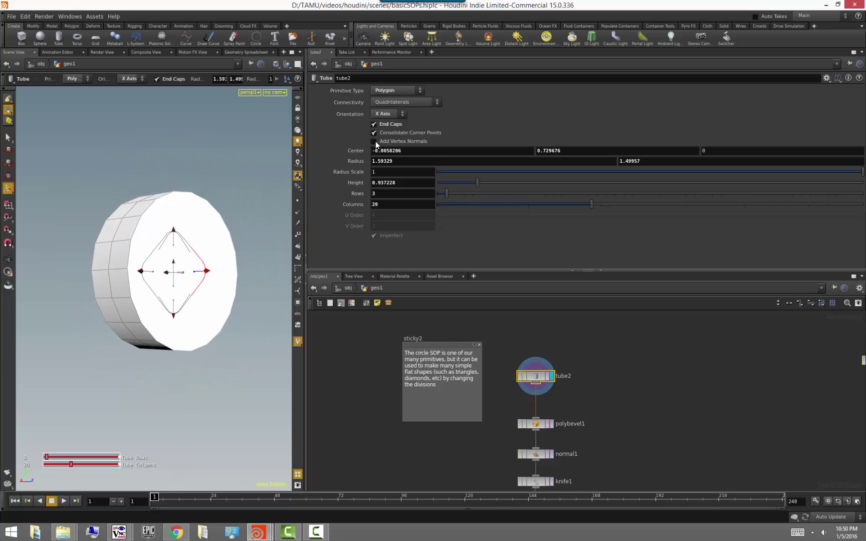
Step: Display the polybevel1 node's result and raise its absolute inset to about 0.091
alt+drag(210, 399, 173, 401)
click(602, 404)
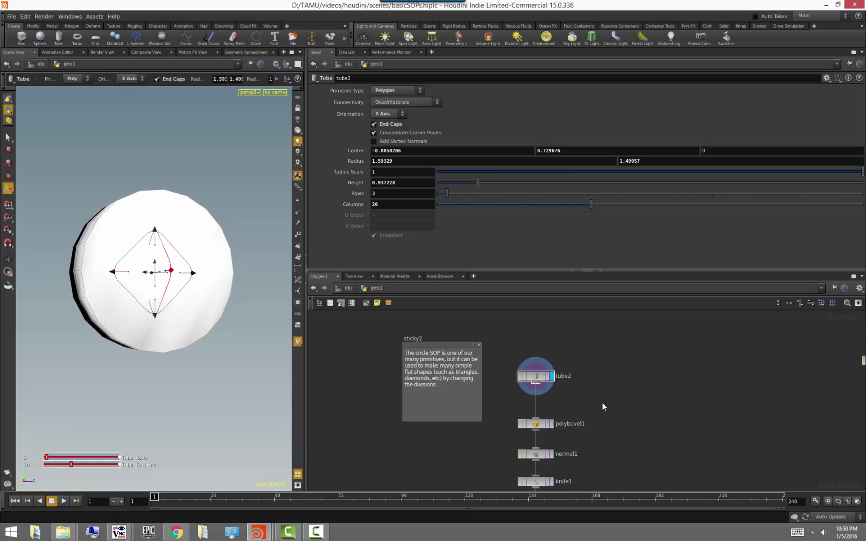
click(551, 424)
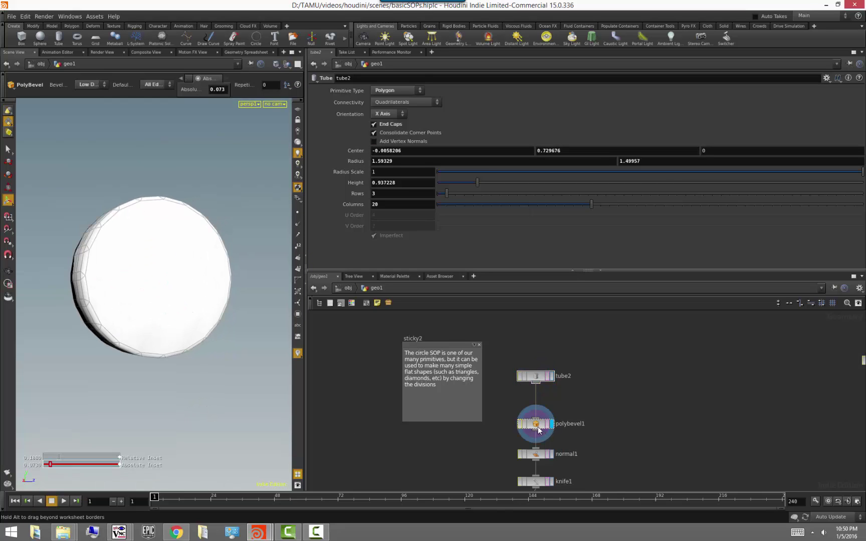
key(Escape)
drag(210, 389, 189, 419)
key(Return)
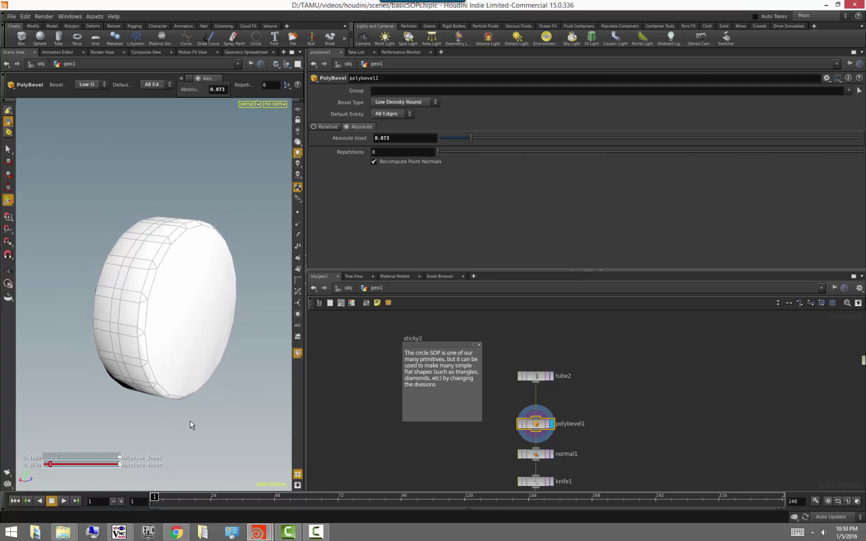
drag(50, 465, 52, 465)
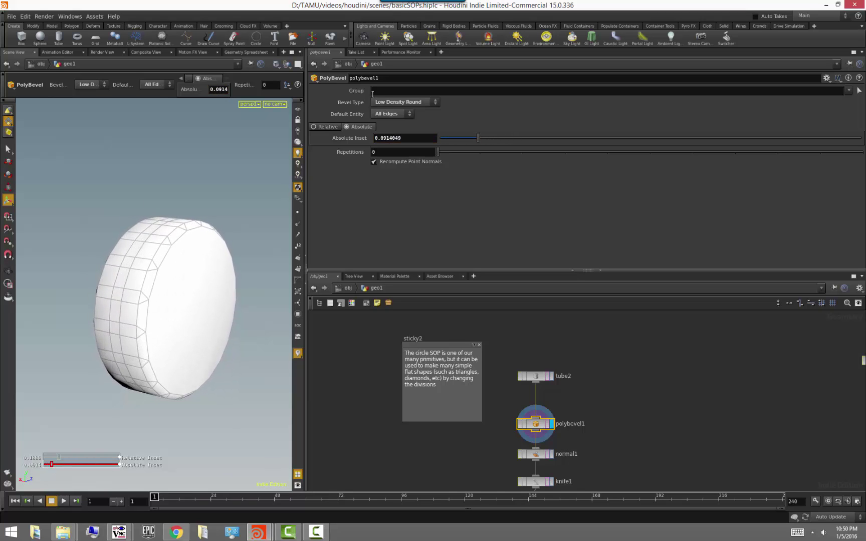
Step: Set polybevel1's default entity to All Points and its absolute inset to about 0.12
click(399, 114)
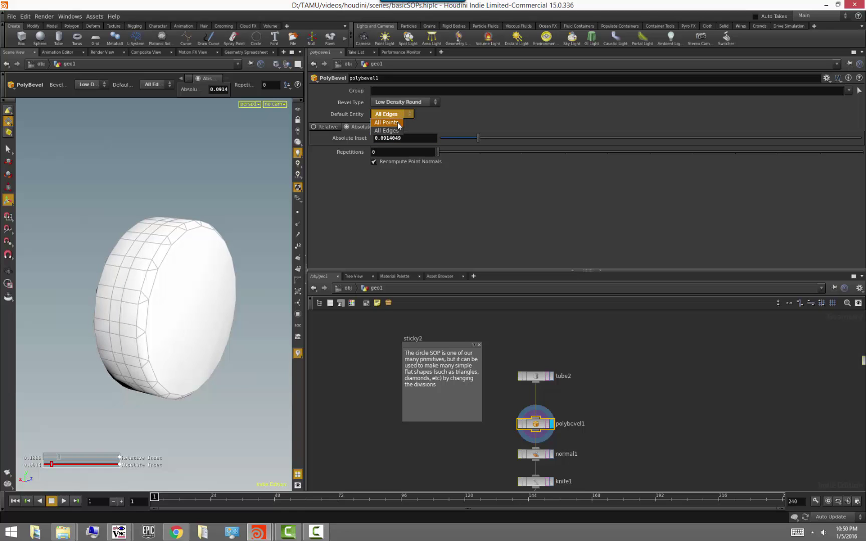
click(391, 122)
drag(53, 465, 53, 465)
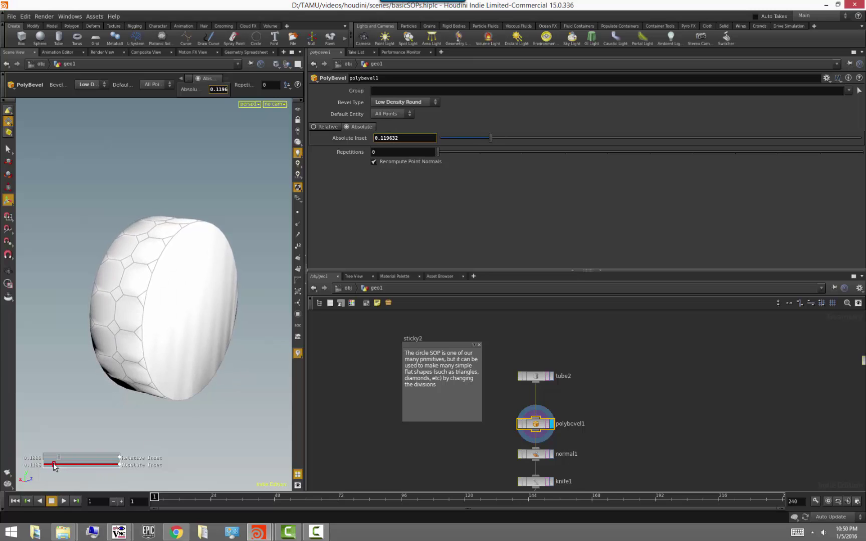
Step: Set polybevel1's bevel type to Flat and its absolute inset to 0.084
click(413, 103)
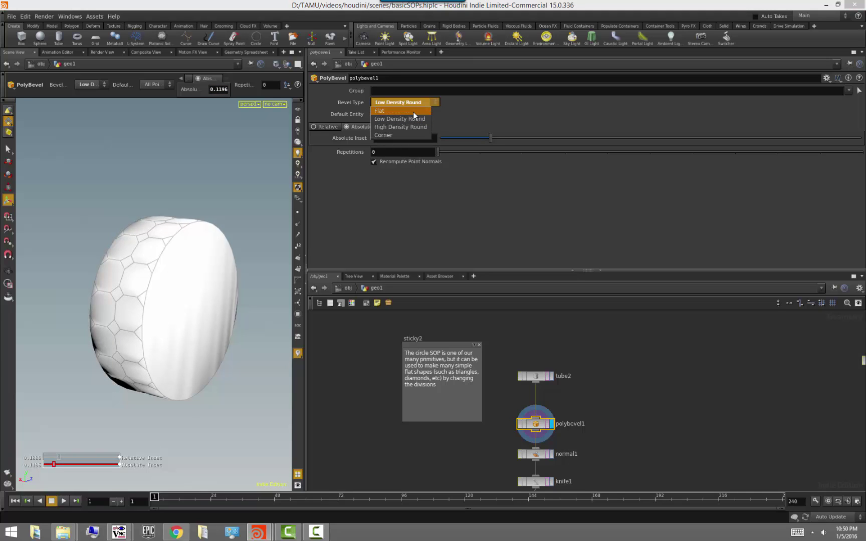
click(413, 112)
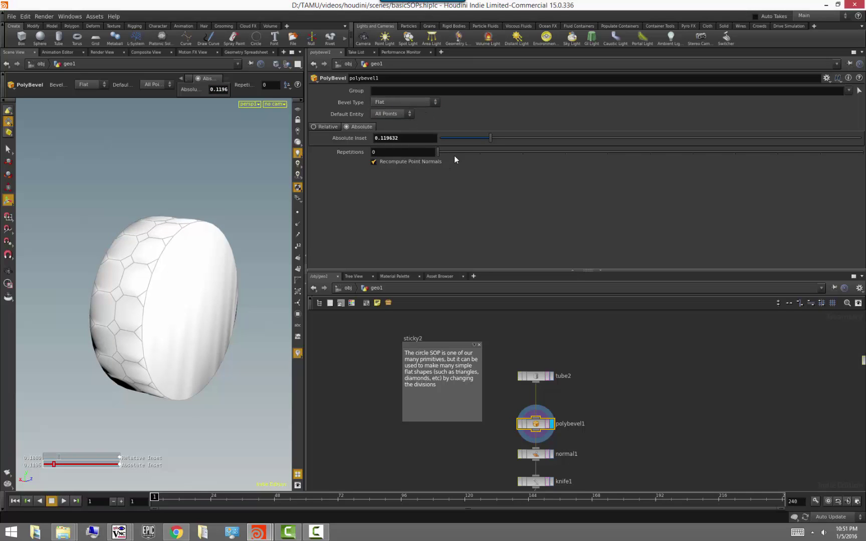
drag(489, 138, 473, 146)
Step: Set polybevel1's default entity to All Edges and adjust its absolute inset to about 0.057
click(404, 115)
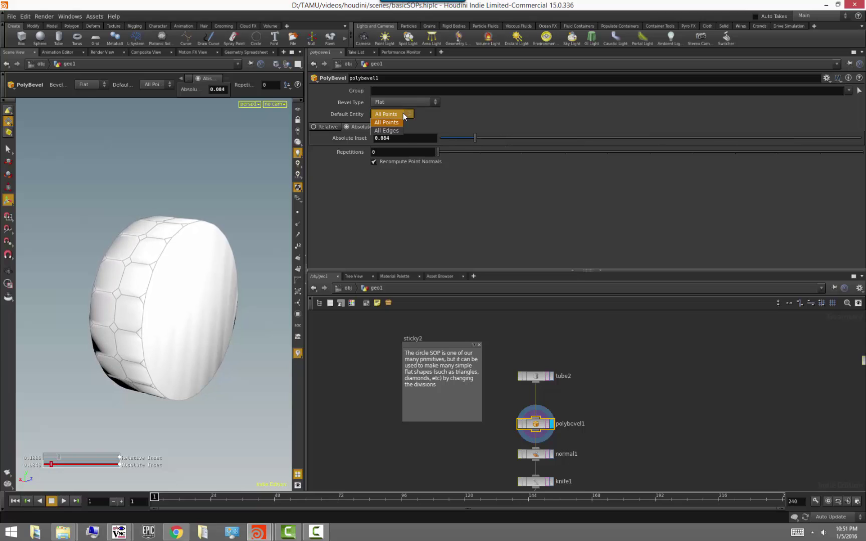
click(395, 130)
drag(474, 138, 456, 151)
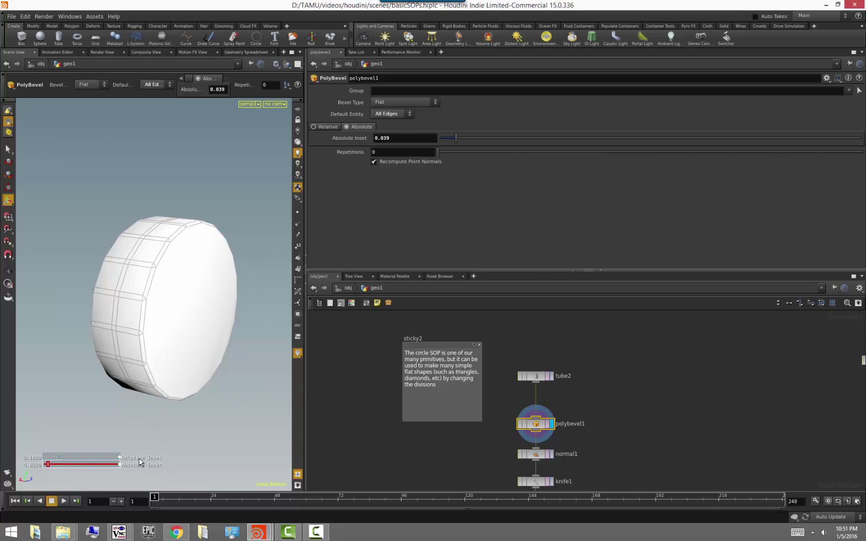
mouse_move(48, 465)
mouse_down()
mouse_move(56, 463)
mouse_move(49, 465)
mouse_up()
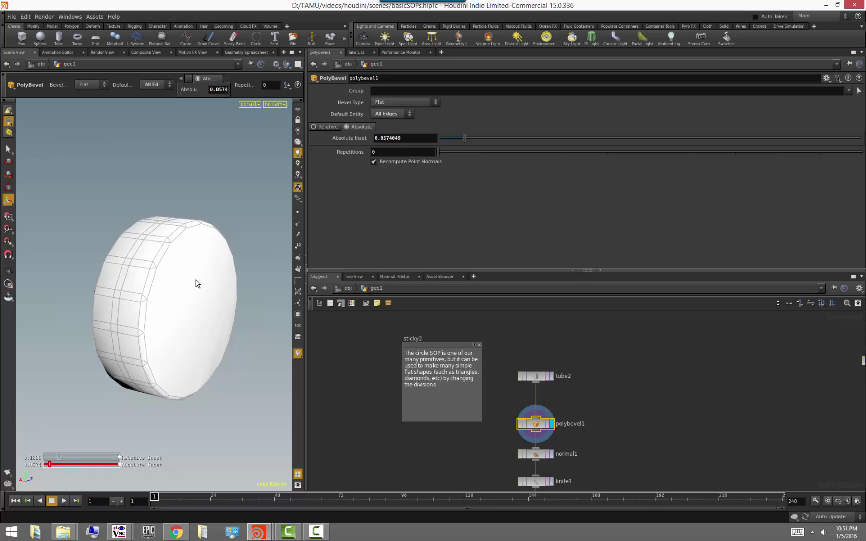
Step: Try 2 repetitions on polybevel1, and return the repetitions to 0
drag(455, 152, 518, 148)
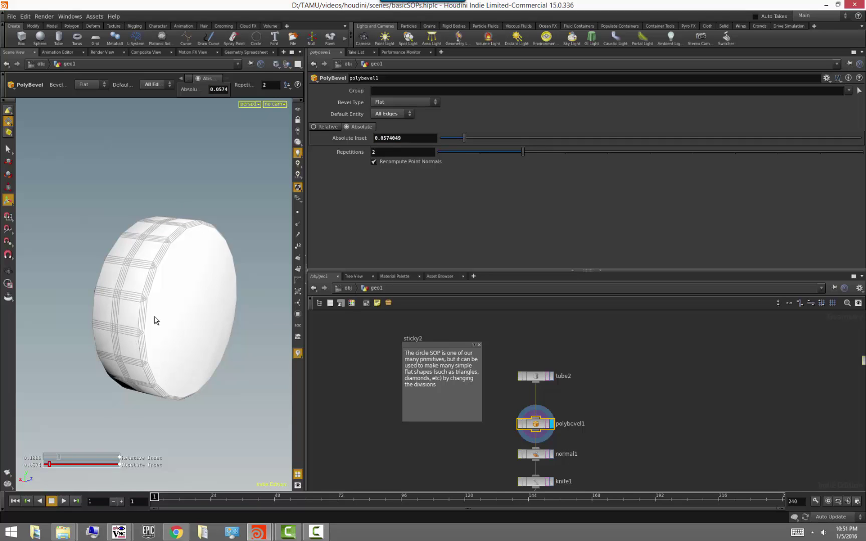
drag(489, 158, 434, 162)
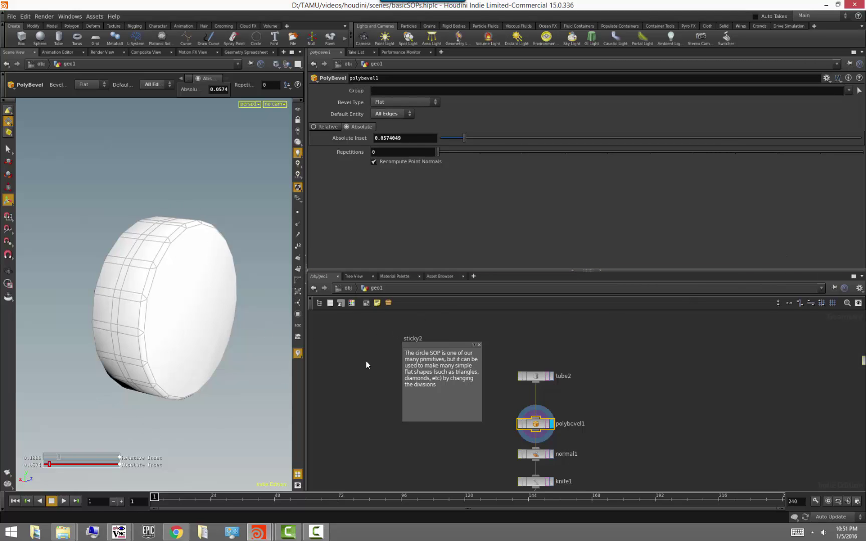
Step: Limit polybevel1's group to four adjacent edges along the tube's front rim, p47-46, p48-47, p49-48 and p46-45
key(Escape)
drag(201, 364, 219, 361)
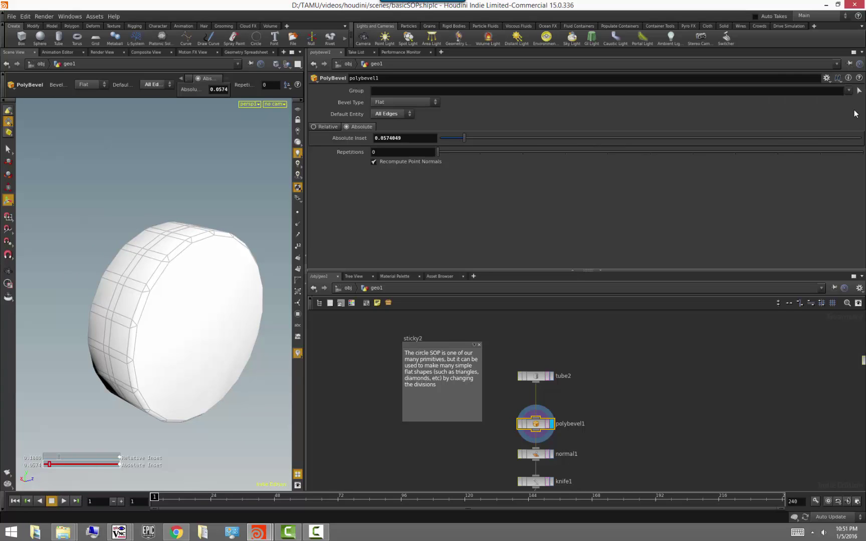
click(858, 92)
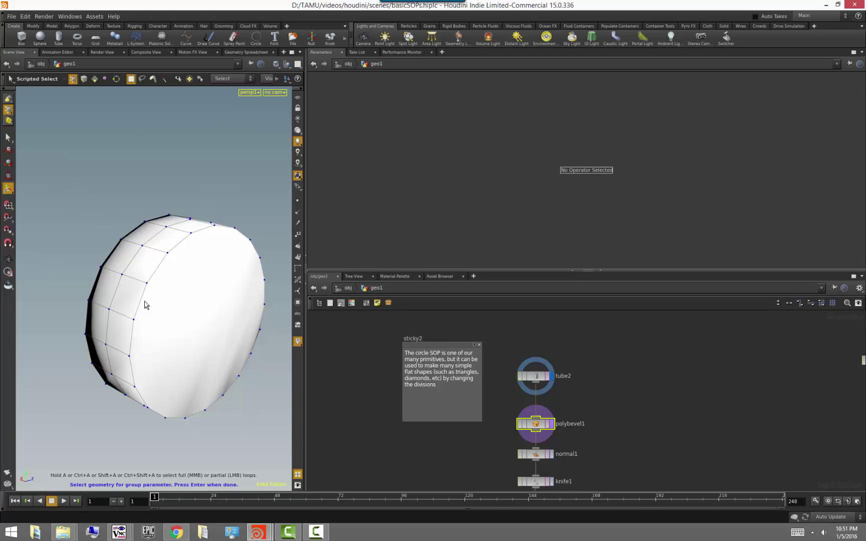
click(84, 79)
shift+click(140, 301)
shift+click(152, 277)
shift+click(178, 245)
shift+click(133, 338)
key(Return)
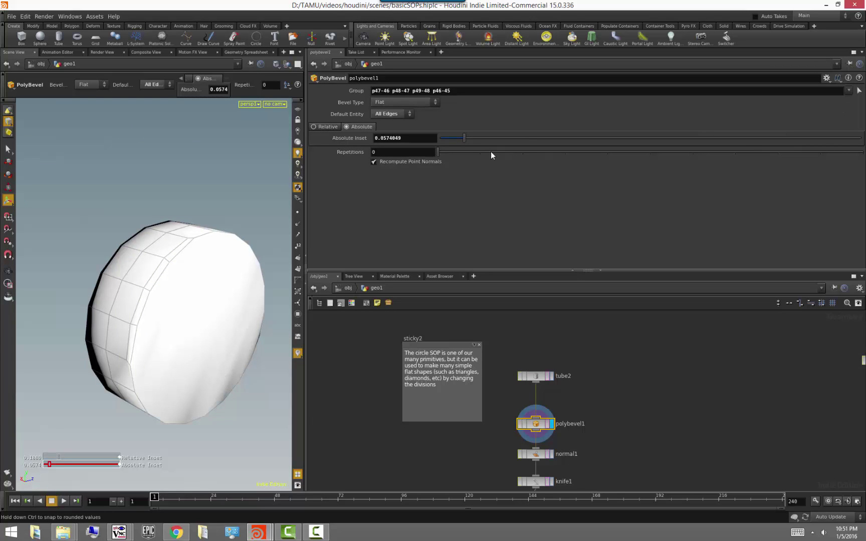
Step: Set polybevel1's absolute inset to 0.113 and its bevel type to Low Density Round
drag(464, 137, 488, 144)
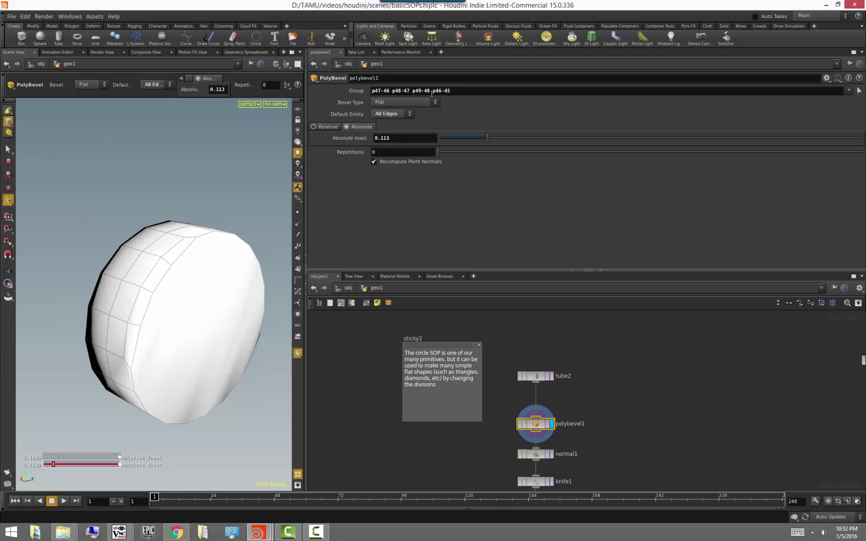
click(433, 100)
click(430, 111)
Step: Set tube2's columns to 21 while keeping the polybevel1 result displayed
click(538, 377)
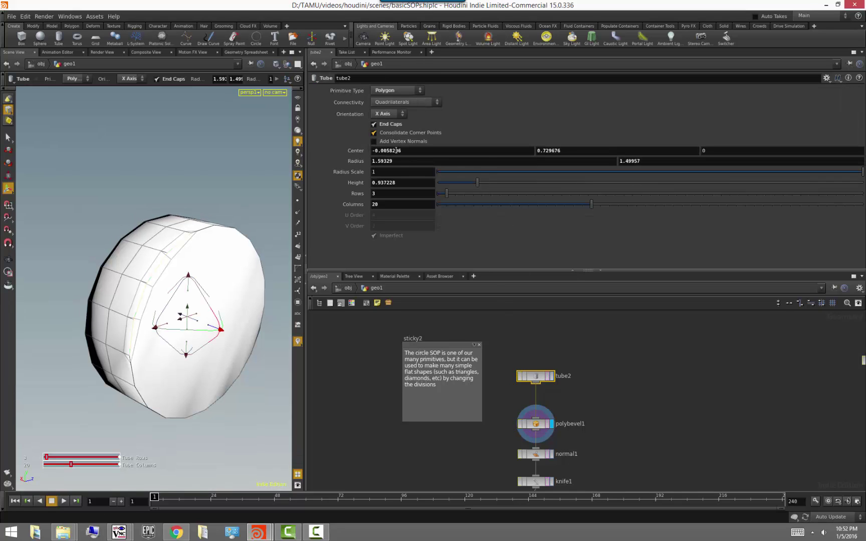
mouse_move(590, 205)
mouse_down()
mouse_move(576, 204)
mouse_move(600, 205)
mouse_up()
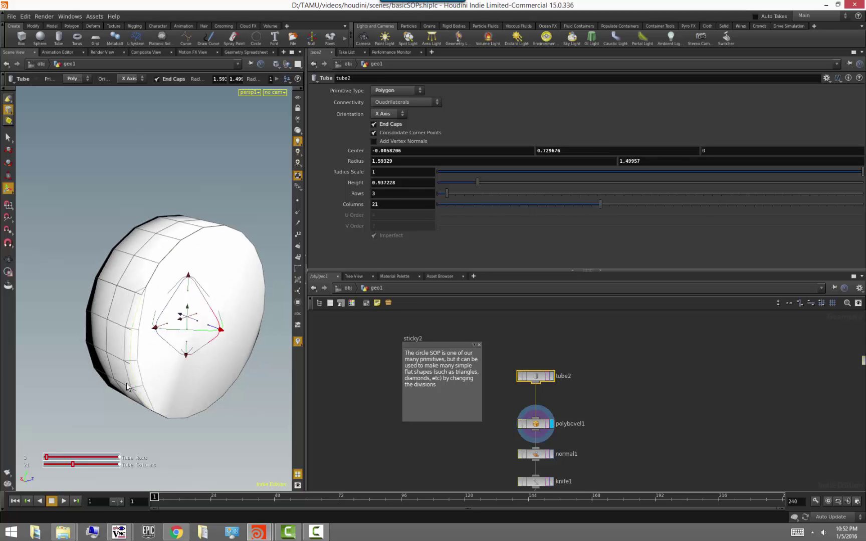
Step: Clear the edge group on polybevel1 so the bevel applies to all edges
click(540, 425)
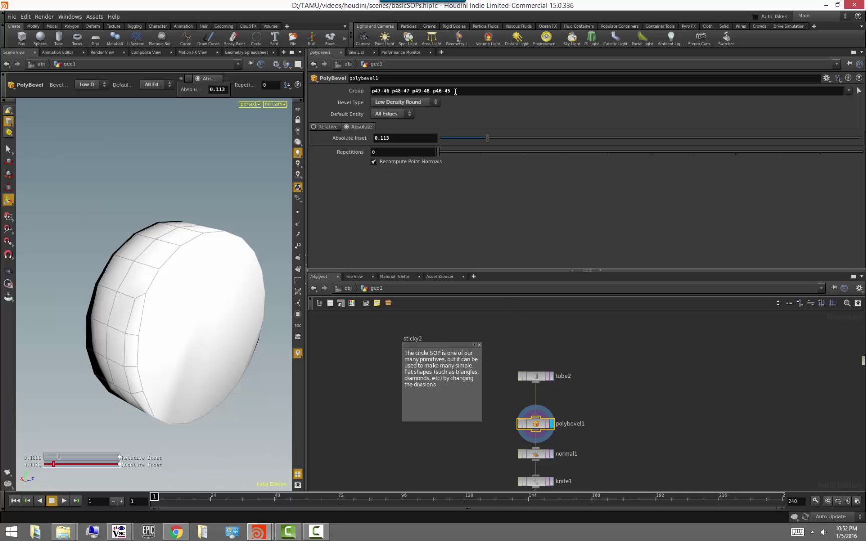
drag(455, 91, 294, 100)
key(BackSpace)
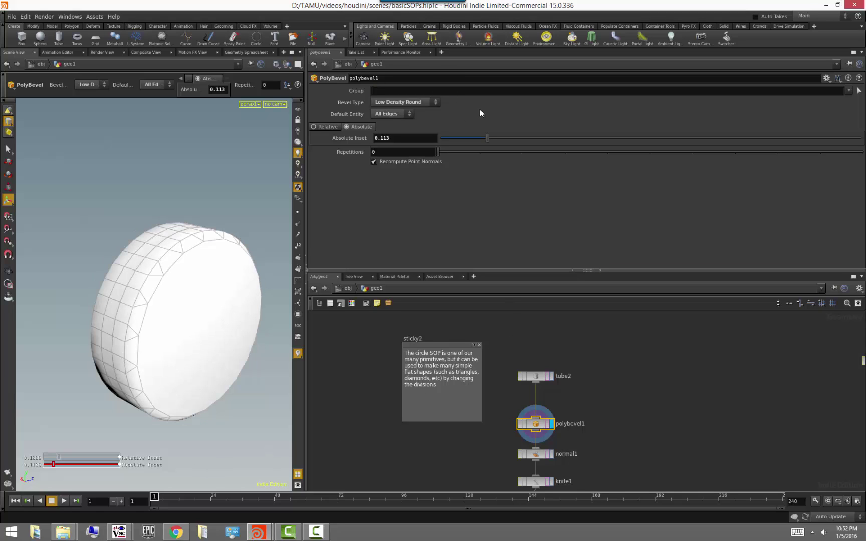
Step: Set polybevel1's absolute inset to 0.032
alt+drag(167, 394, 164, 393)
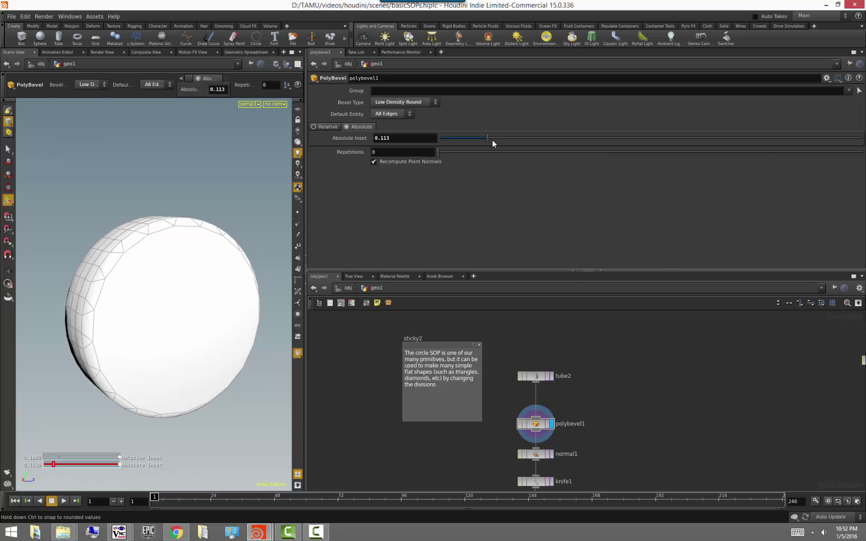
drag(487, 140, 452, 141)
alt+drag(63, 298, 68, 297)
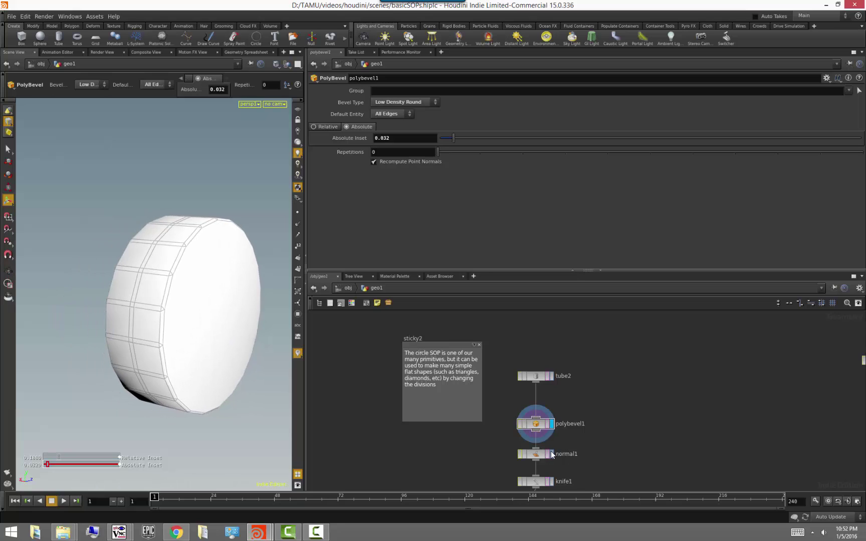
Step: Display normal1's result and set its cusp angle to 36.5
click(534, 455)
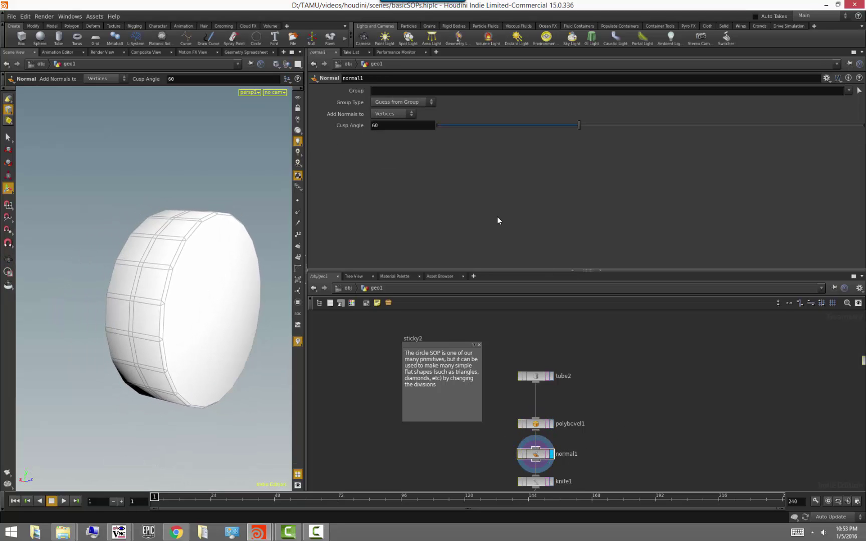
mouse_move(207, 243)
alt+mouse_down()
mouse_move(199, 243)
mouse_move(220, 246)
alt+mouse_up()
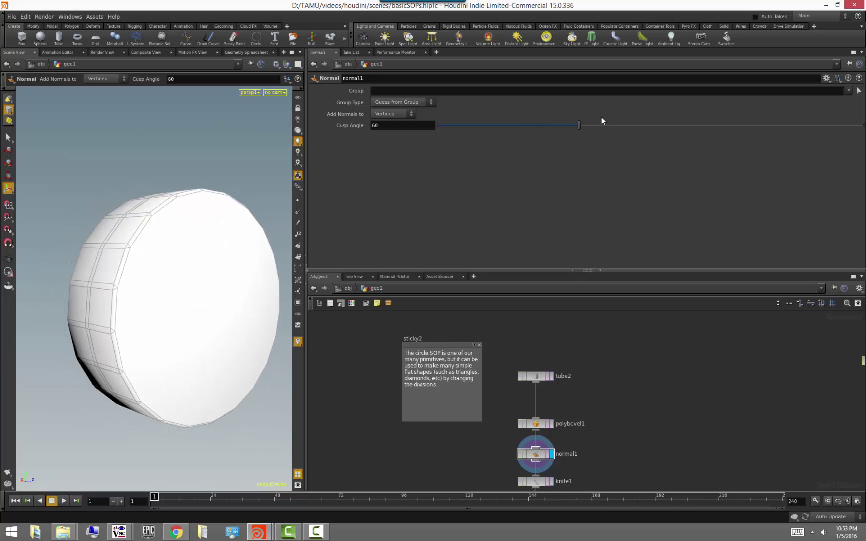
mouse_move(558, 129)
mouse_down()
mouse_move(506, 134)
mouse_move(596, 131)
mouse_move(523, 143)
mouse_up()
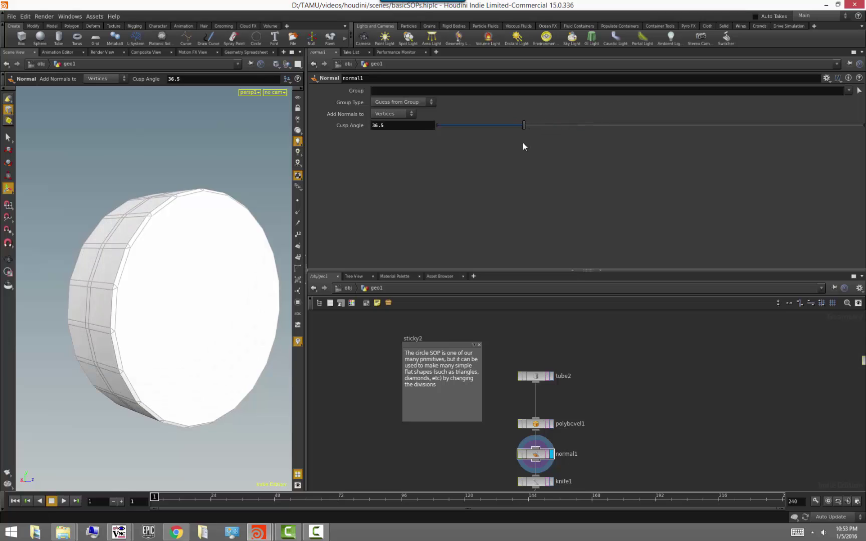
mouse_move(179, 225)
alt+mouse_down()
mouse_move(197, 228)
mouse_move(178, 221)
alt+mouse_up()
Step: Try normal1's Add Normals to options in turn: Points, Vertices and Primitives
click(409, 114)
click(399, 122)
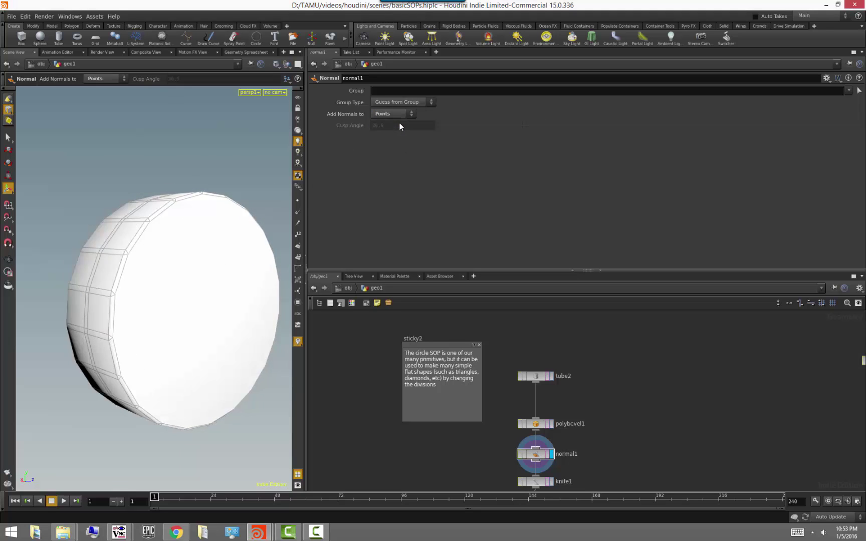
click(400, 117)
click(402, 131)
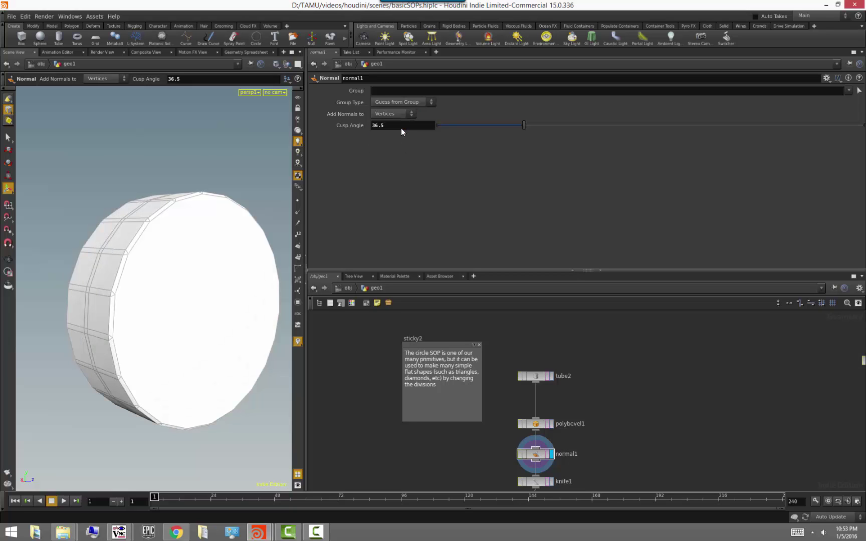
click(406, 116)
click(395, 142)
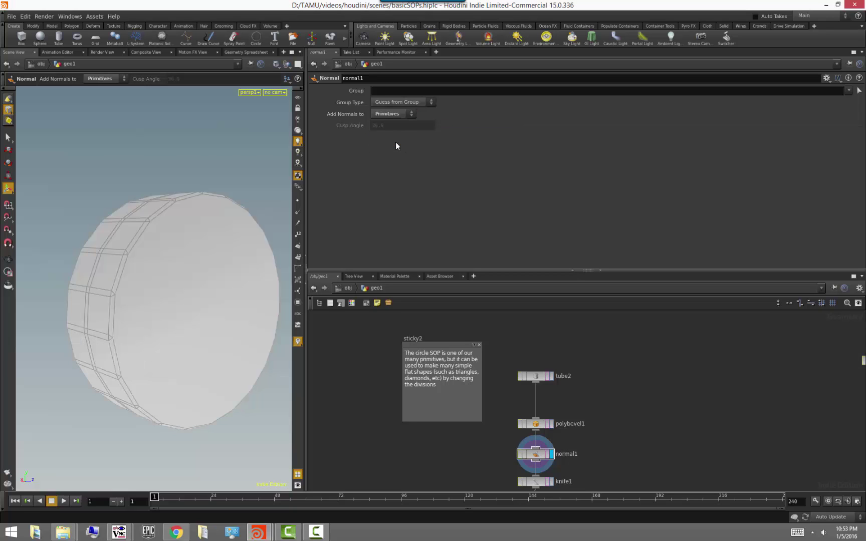
key(Escape)
mouse_move(159, 250)
mouse_down()
mouse_move(170, 245)
mouse_move(155, 225)
mouse_move(196, 243)
mouse_move(188, 255)
mouse_move(168, 253)
mouse_up()
Step: Switch normal1 to add normals to Points and inspect the tube's shading
click(402, 115)
click(395, 136)
click(393, 113)
click(396, 122)
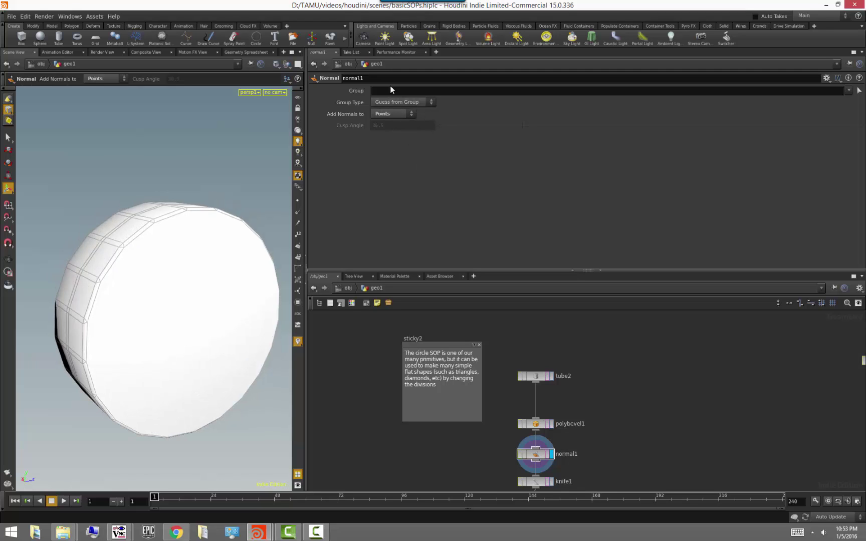
key(Escape)
drag(190, 214, 183, 188)
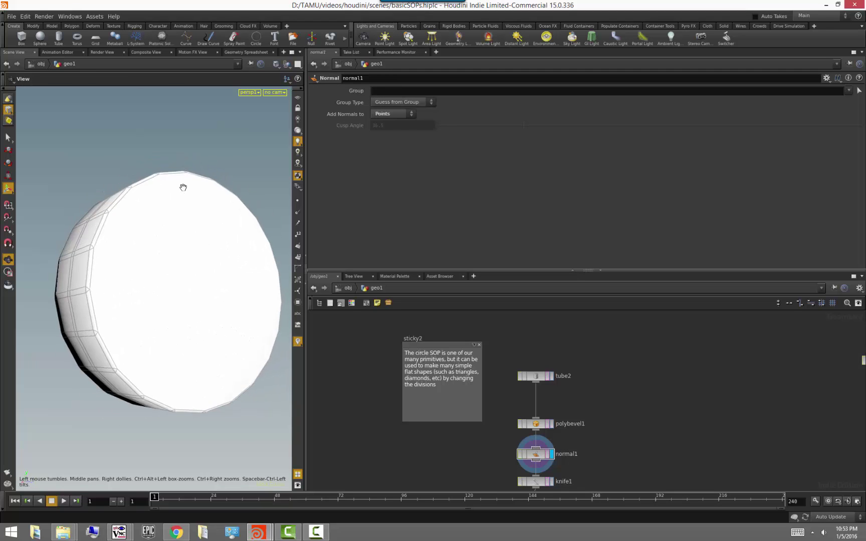
Step: Set normal1 to add its normals to Vertices
click(413, 114)
click(382, 123)
alt+drag(161, 315, 165, 321)
Step: Display knife1's result and adjust its cutting plane with the viewport handle
middle_drag(640, 441, 619, 361)
click(532, 403)
key(Escape)
drag(248, 424, 166, 444)
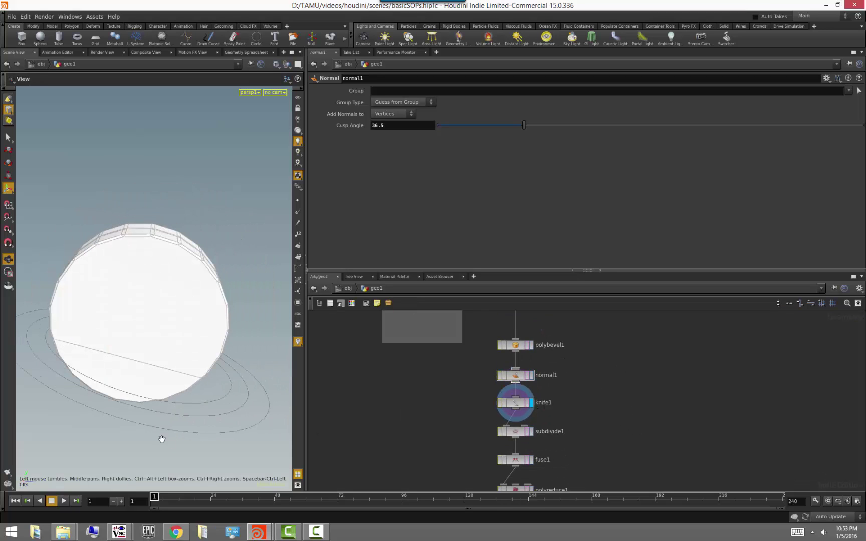
key(Return)
drag(142, 345, 242, 288)
key(Escape)
key(Return)
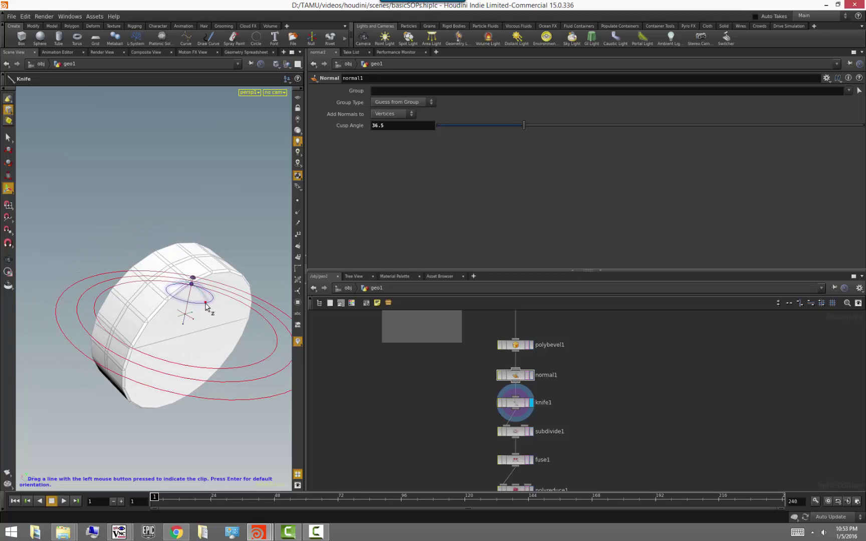
drag(180, 290, 183, 317)
Step: Select knife1 and offset its cutting plane by a distance of 0.43
alt+drag(201, 359, 150, 366)
alt+right_drag(151, 366, 125, 362)
alt+drag(125, 363, 151, 371)
click(515, 403)
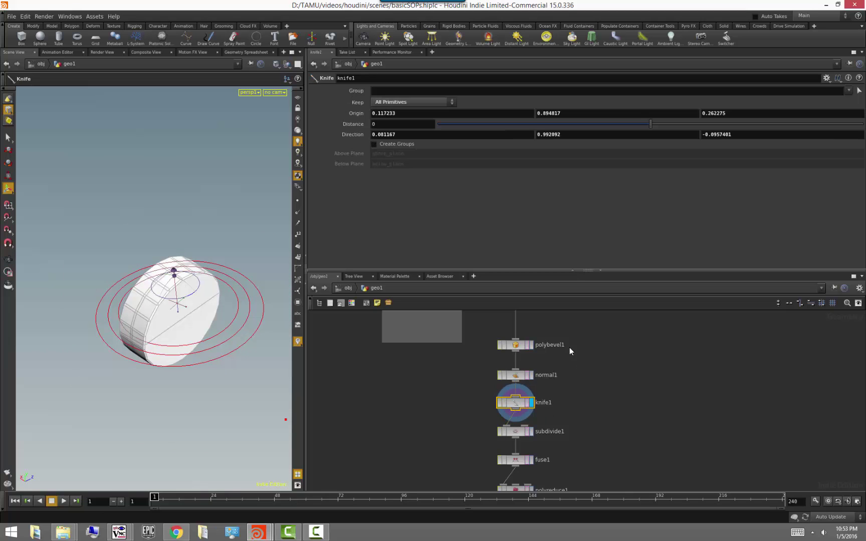
key(Escape)
alt+drag(90, 396, 117, 400)
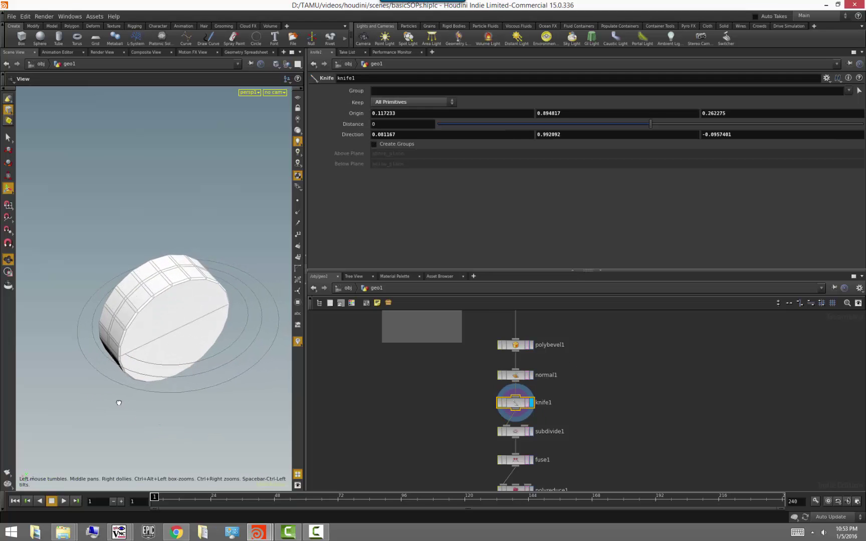
mouse_move(653, 126)
mouse_down()
mouse_move(632, 128)
mouse_move(709, 118)
mouse_move(622, 131)
mouse_move(686, 116)
mouse_move(650, 126)
mouse_move(669, 123)
mouse_up()
Step: Set tube2's height to 3.68 while keeping the knife1 result displayed
middle_drag(581, 359, 577, 419)
click(514, 362)
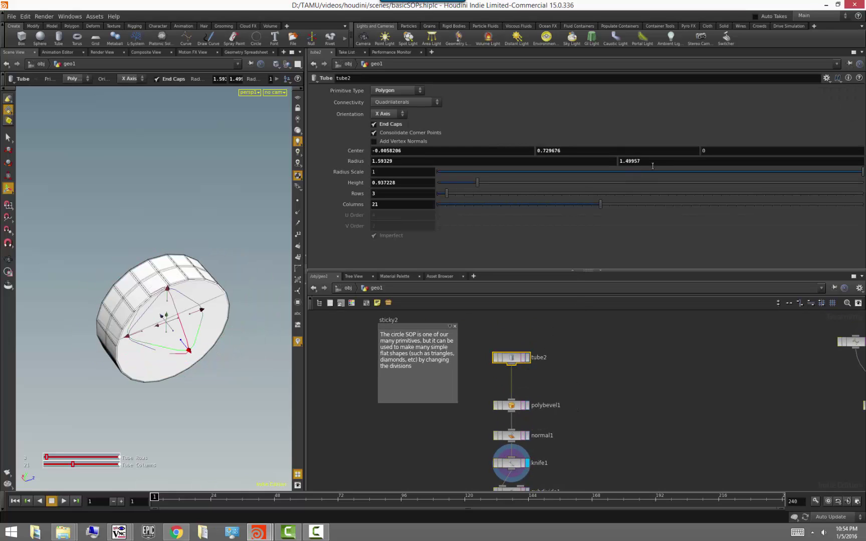
drag(477, 182, 596, 202)
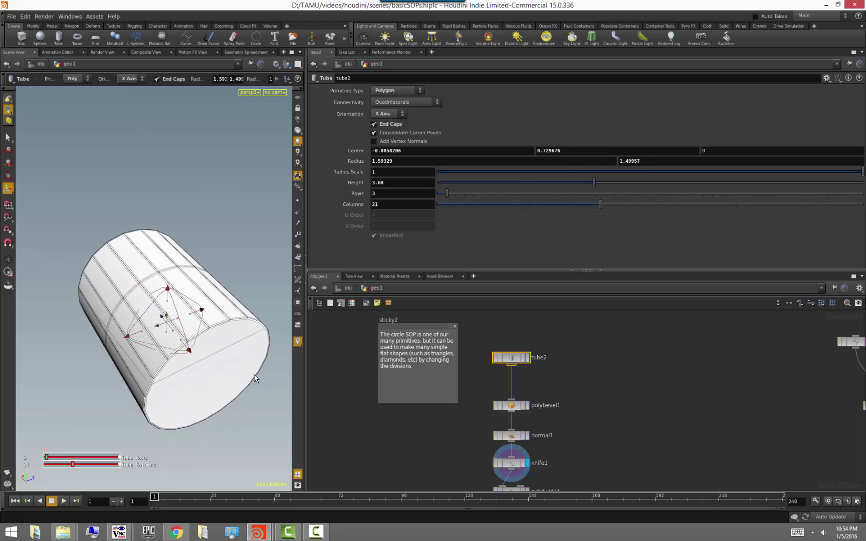
Step: Turn on Create Groups on knife1 for above_plane and below_plane, and turn it off again
click(517, 465)
alt+drag(237, 438, 219, 432)
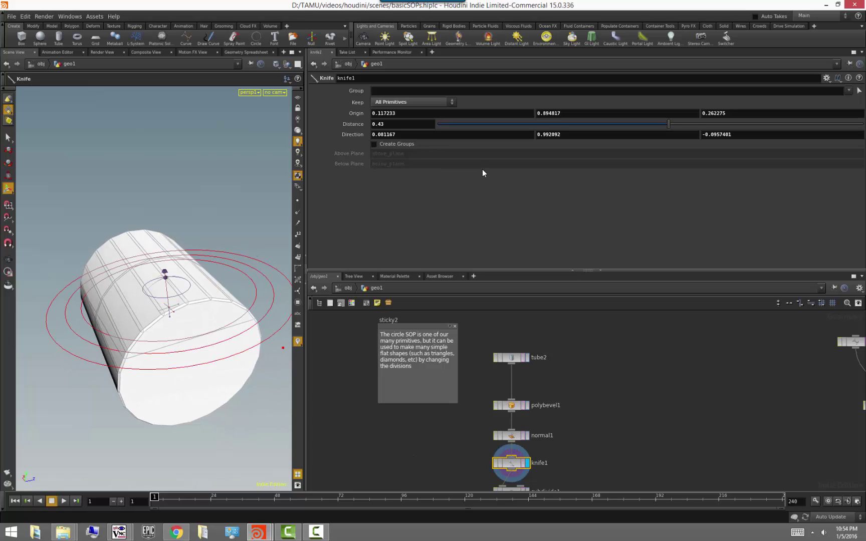
click(394, 146)
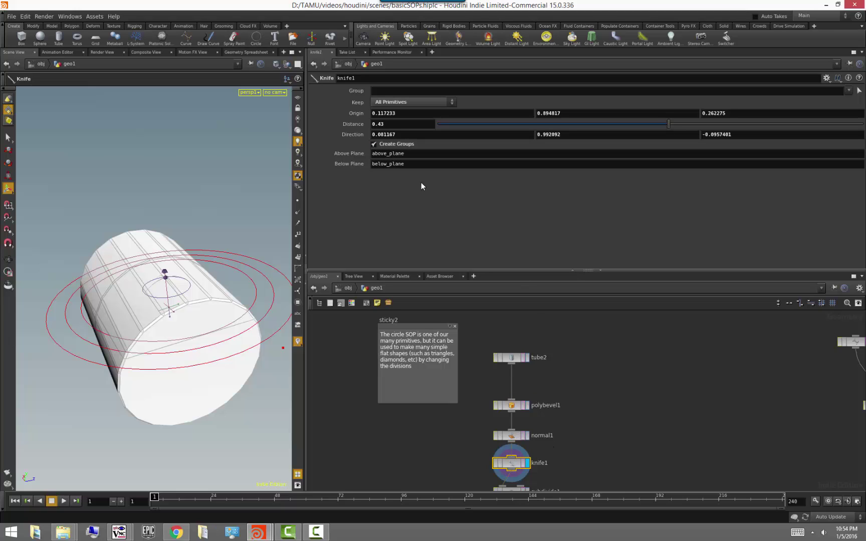
click(380, 146)
alt+drag(238, 420, 181, 397)
Step: Display and select subdivide1, and bypass knife1
middle_drag(628, 453, 627, 366)
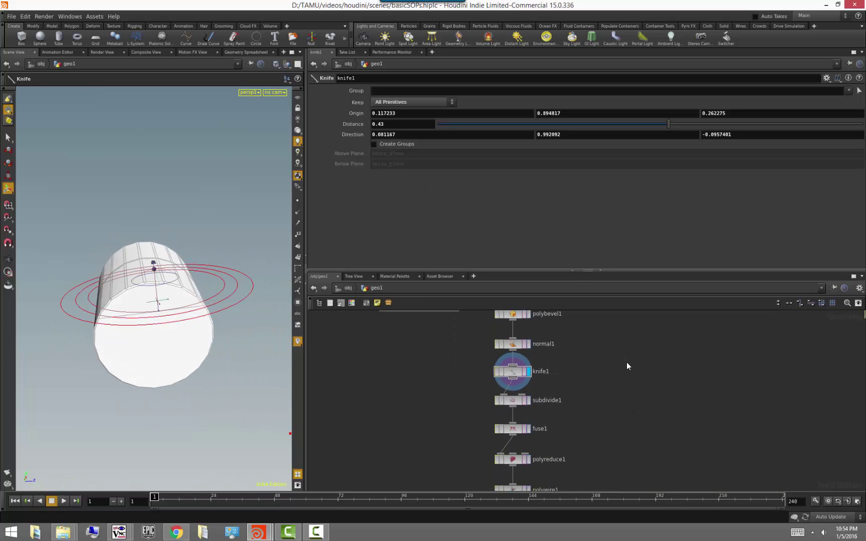
click(529, 402)
click(518, 402)
alt+drag(188, 403, 226, 427)
click(497, 374)
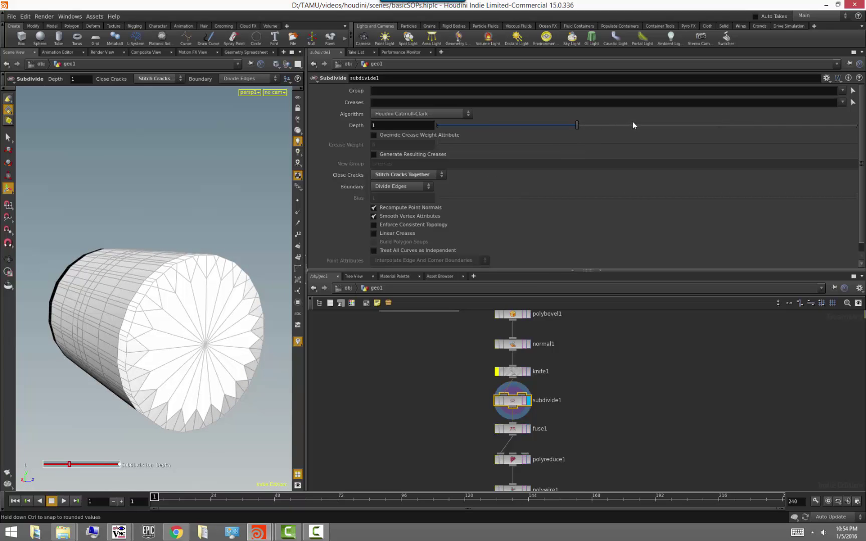
Step: Set subdivide1's depth to 2 and inspect the denser mesh
drag(681, 129, 688, 137)
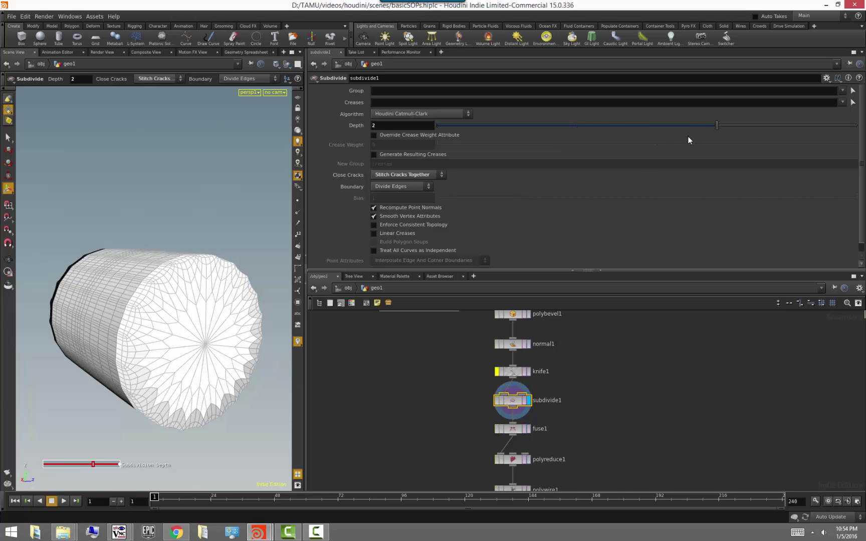
key(Escape)
drag(118, 345, 206, 327)
Step: Bypass normal1 while keeping the subdivide1 result displayed
middle_drag(586, 363, 573, 393)
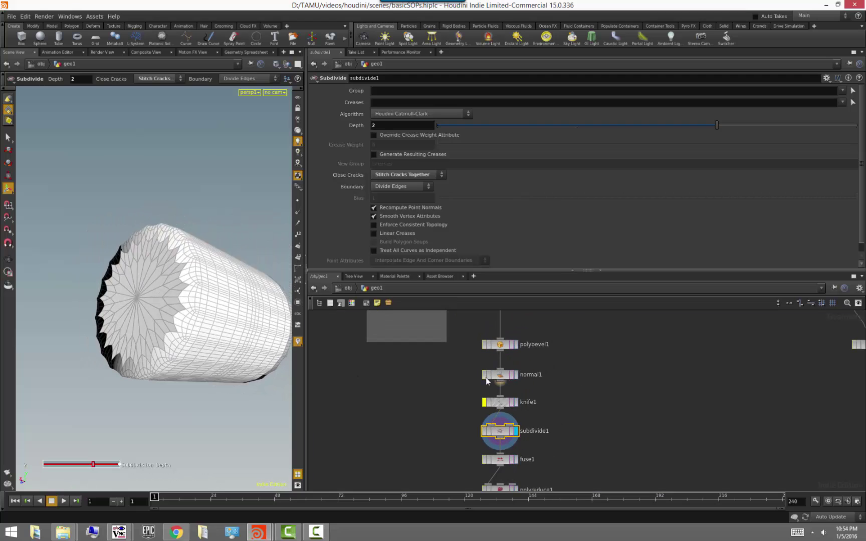
click(485, 377)
key(Escape)
drag(223, 362, 144, 377)
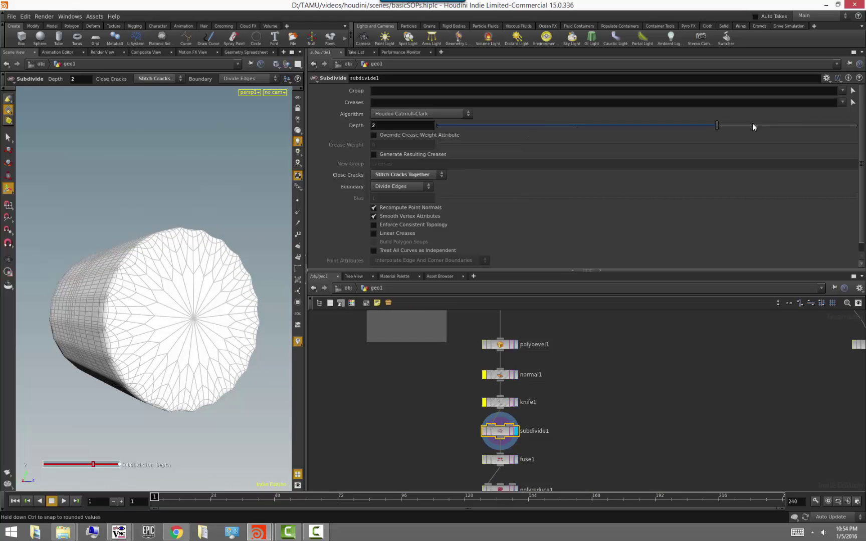
Step: Set subdivide1's depth to 3 and inspect the mesh around the end cap
drag(785, 126, 812, 126)
key(Escape)
drag(174, 328, 174, 354)
key(Return)
Step: Try subdivide1's OpenSubdiv Loop, OpenSubdiv Catmull-Clark and OpenSubdiv Bilinear algorithms in turn
click(417, 113)
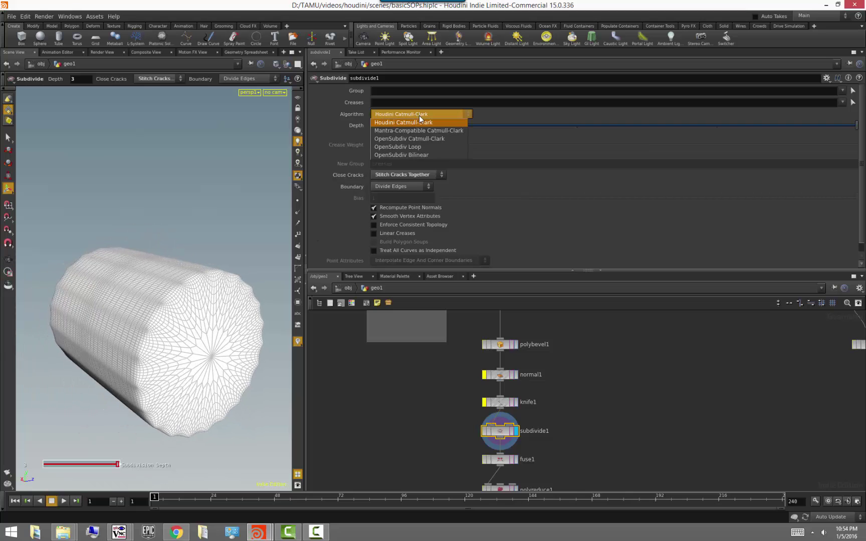
click(432, 147)
drag(193, 319, 212, 284)
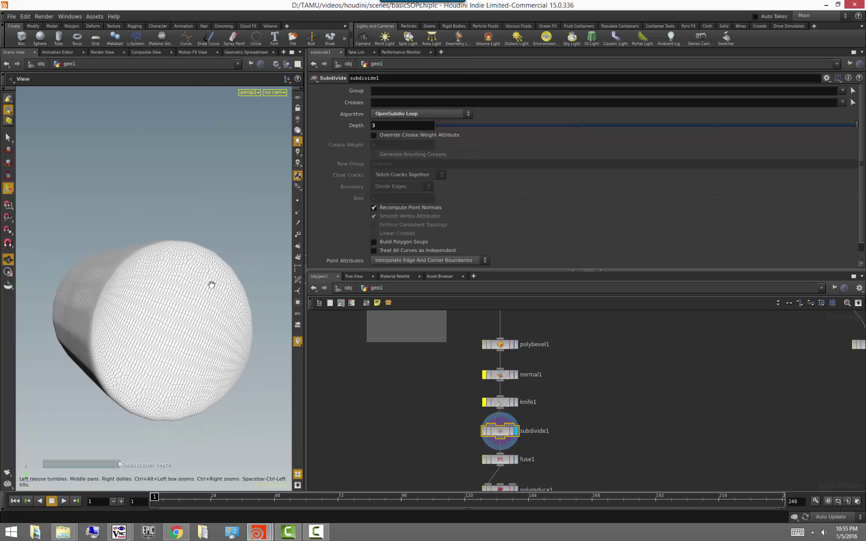
click(444, 115)
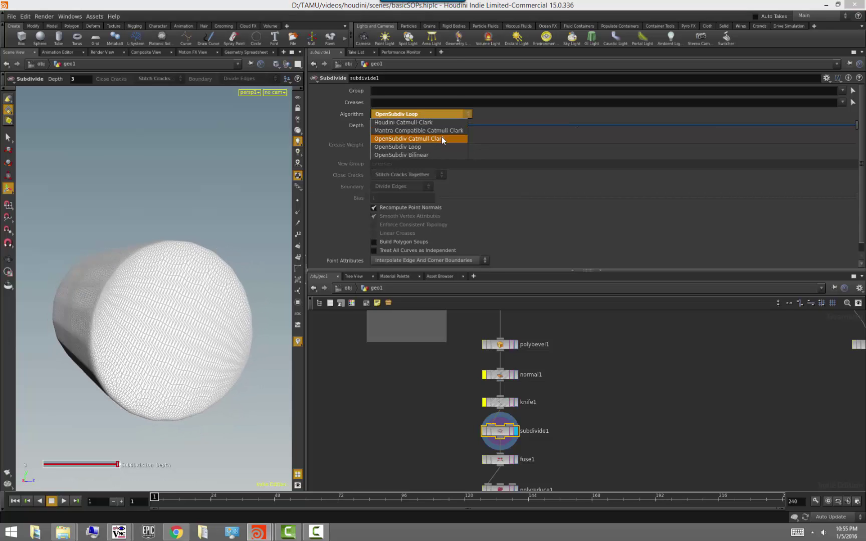
click(442, 136)
click(442, 115)
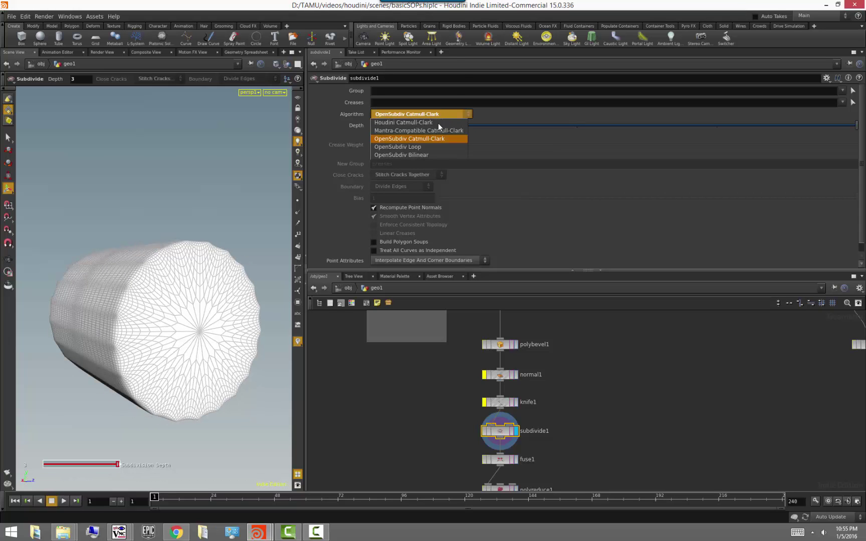
click(433, 153)
Step: Set subdivide1's algorithm to Houdini Catmull-Clark and its depth to 1
click(433, 113)
click(431, 123)
alt+drag(153, 318, 149, 331)
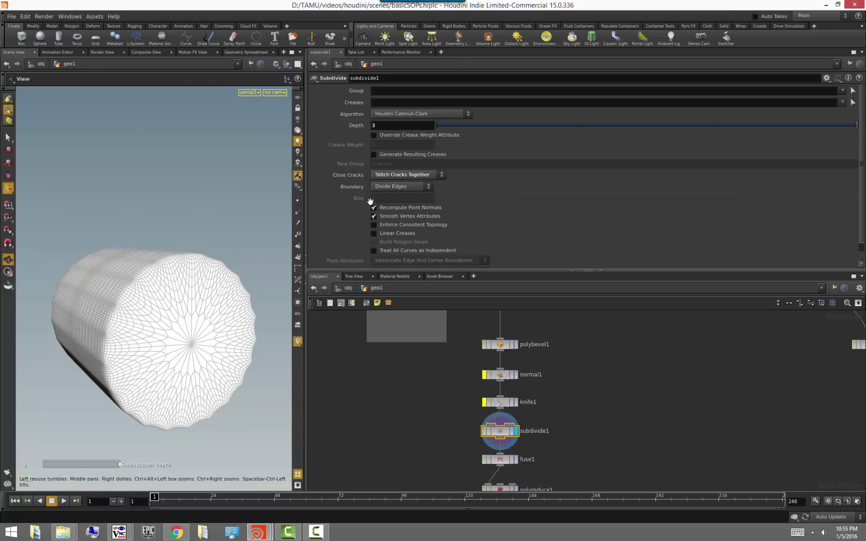
drag(477, 126, 528, 124)
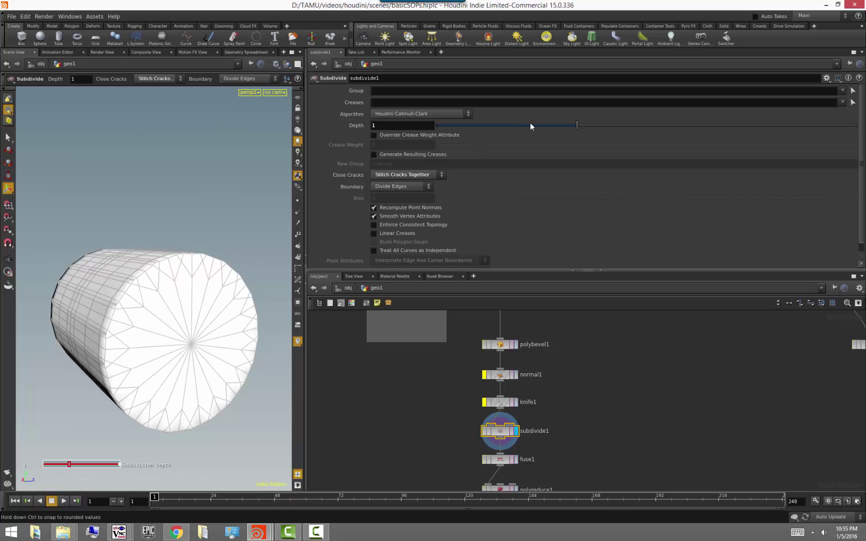
alt+drag(131, 297, 161, 303)
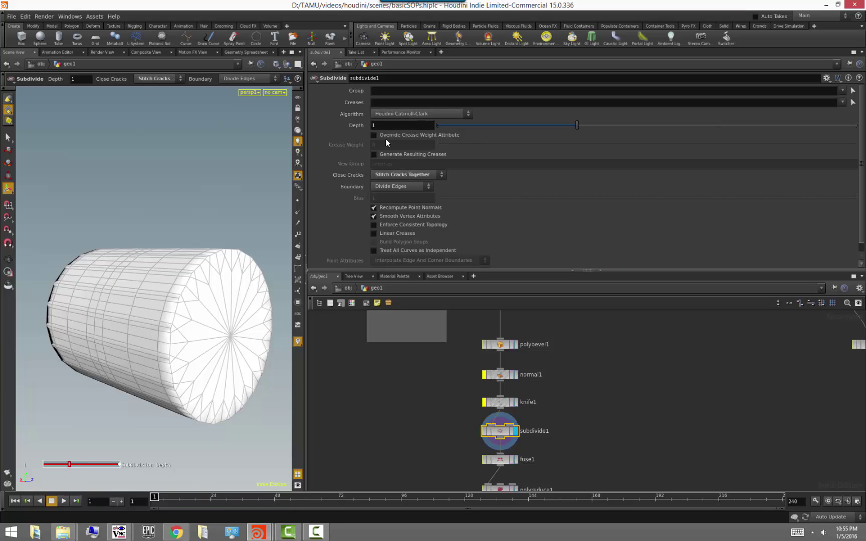
mouse_move(150, 291)
alt+mouse_down()
mouse_move(218, 296)
mouse_move(187, 305)
mouse_move(143, 293)
alt+mouse_up()
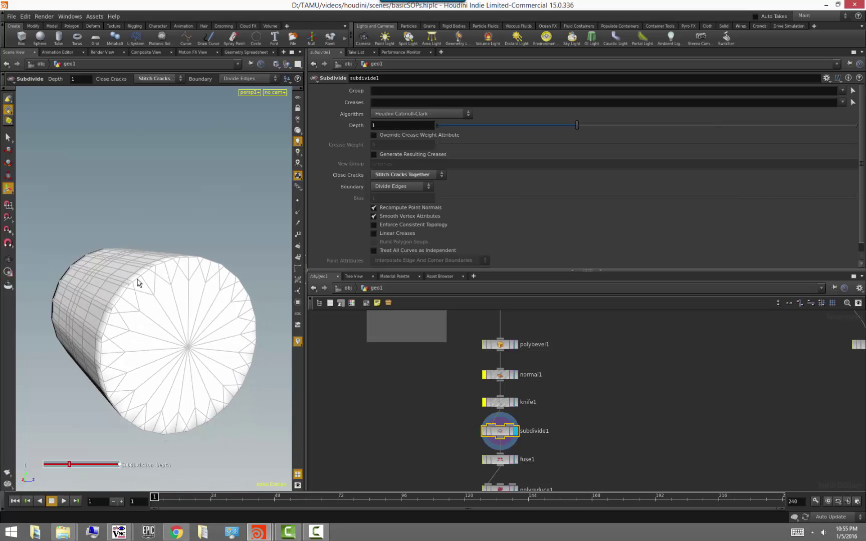
Step: Display and select fuse1, and set its Consolidate distance to 0.256071
middle_drag(588, 428, 585, 372)
alt+drag(145, 367, 166, 361)
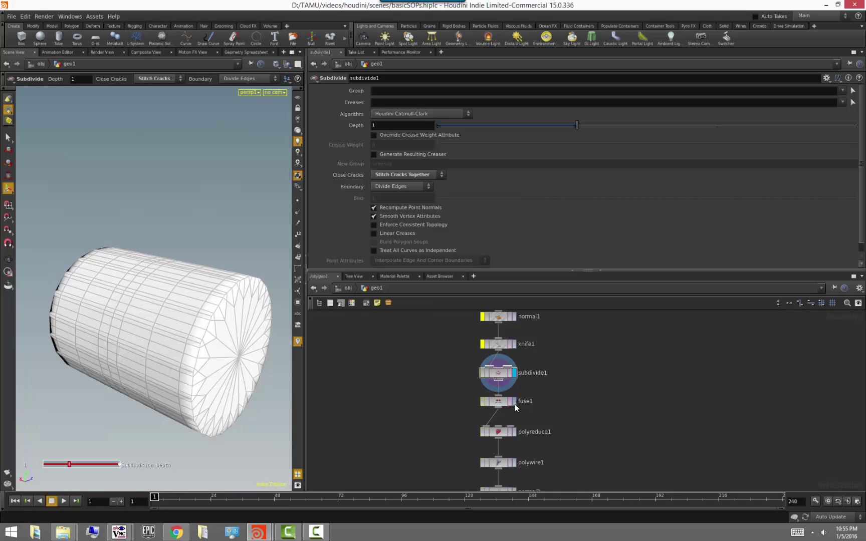
click(513, 402)
click(498, 399)
alt+drag(253, 379, 216, 369)
drag(799, 123, 654, 129)
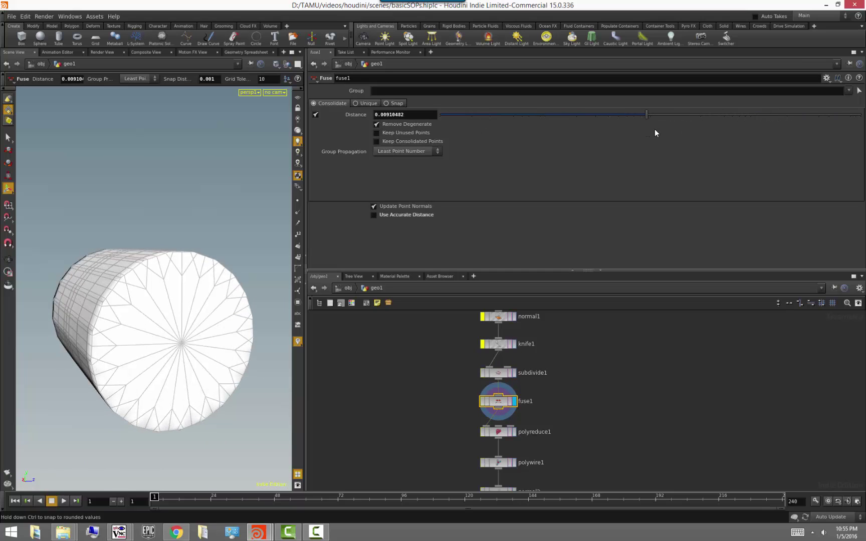
drag(720, 132, 798, 129)
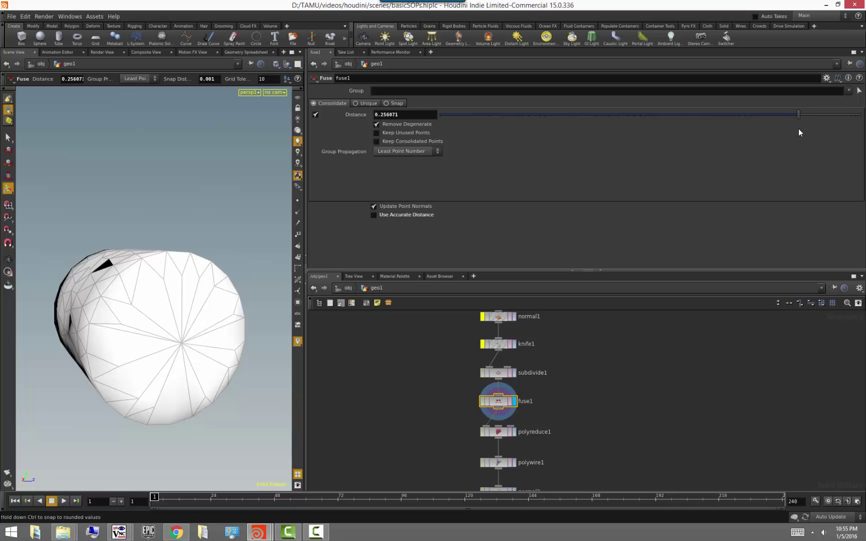
Step: Switch fuse1 to Snap and raise its Snap Distance to about 0.47
click(397, 103)
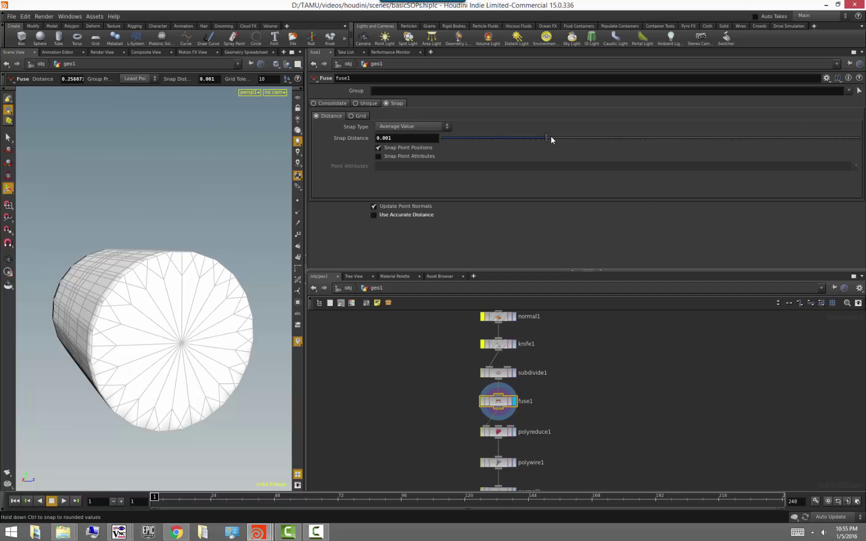
drag(677, 136, 823, 153)
key(Escape)
drag(86, 362, 112, 361)
key(Return)
Step: Switch fuse1 back to Consolidate and set its Distance to 0.0571082
click(314, 103)
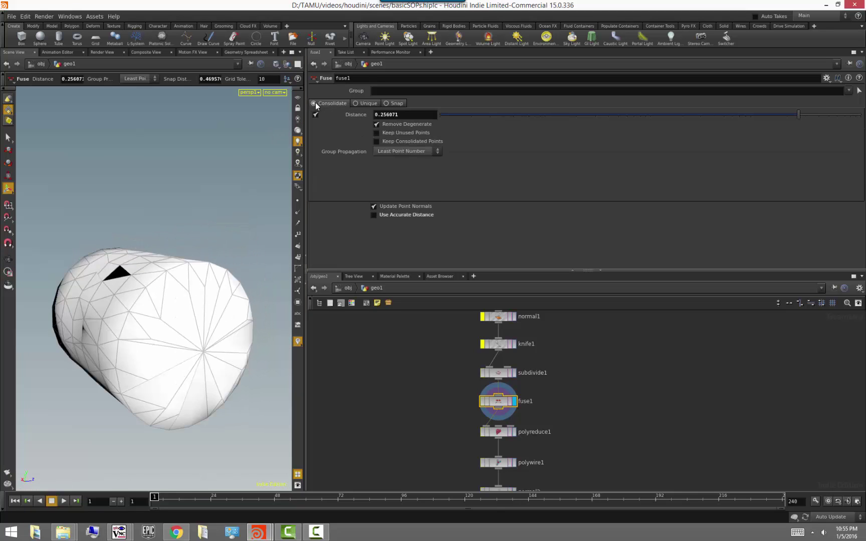
drag(523, 116, 508, 114)
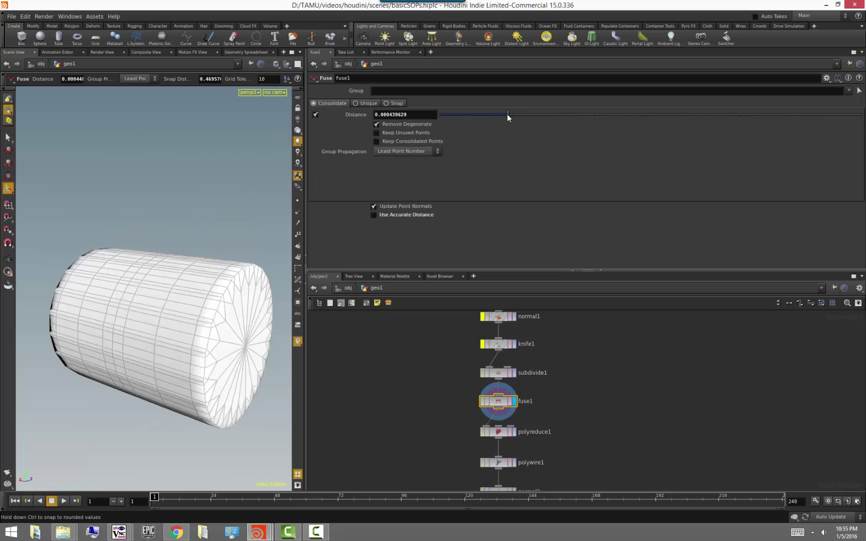
mouse_move(727, 101)
mouse_down()
mouse_move(752, 100)
mouse_move(730, 102)
mouse_up()
click(570, 498)
Step: Display and select polyreduce1, and set its Keep percentage to 6.5
middle_drag(575, 454, 575, 422)
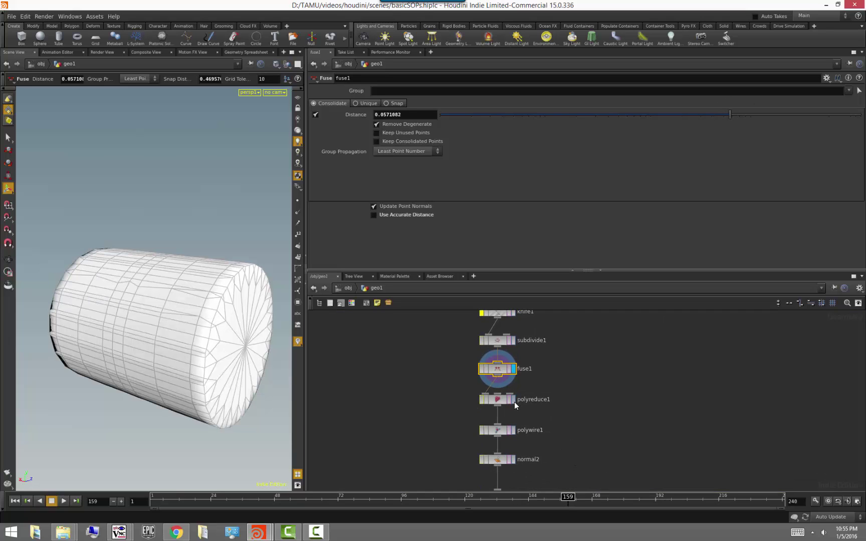
click(513, 400)
click(504, 402)
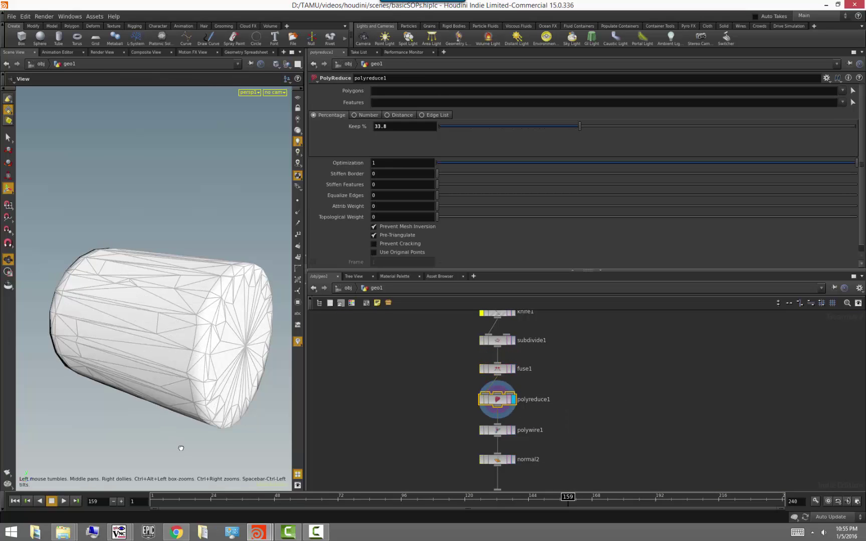
alt+drag(181, 446, 166, 449)
drag(581, 127, 500, 137)
mouse_move(474, 140)
mouse_down()
mouse_move(456, 143)
mouse_move(549, 142)
mouse_move(533, 154)
mouse_move(480, 160)
mouse_move(471, 150)
mouse_up()
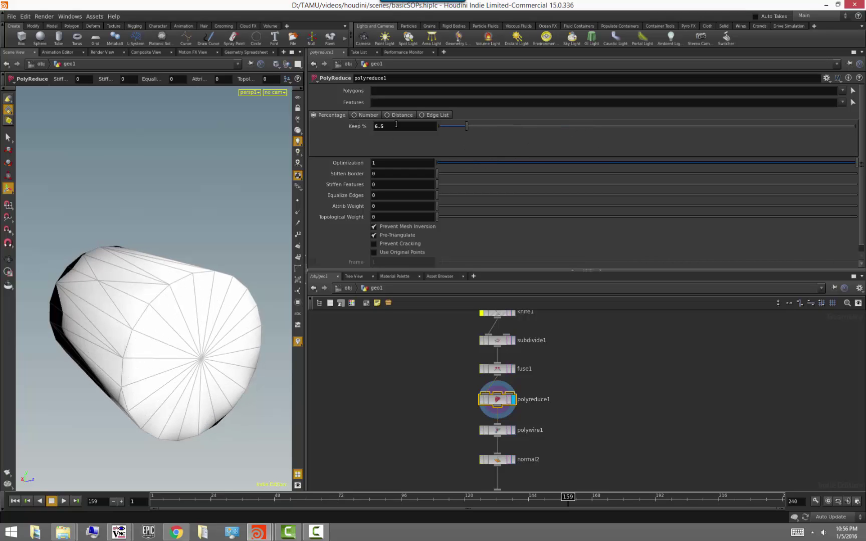
Step: Reduce polyreduce1 by Number with Keep # 208, Equalize Edges 10 and Topological Weight 7.08
mouse_move(443, 127)
mouse_down()
mouse_move(538, 125)
mouse_move(447, 144)
mouse_up()
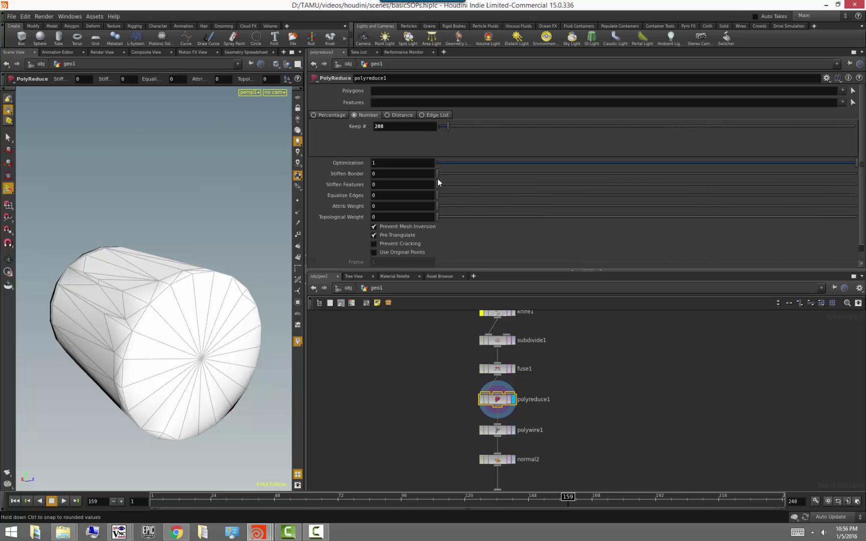
drag(440, 195, 715, 203)
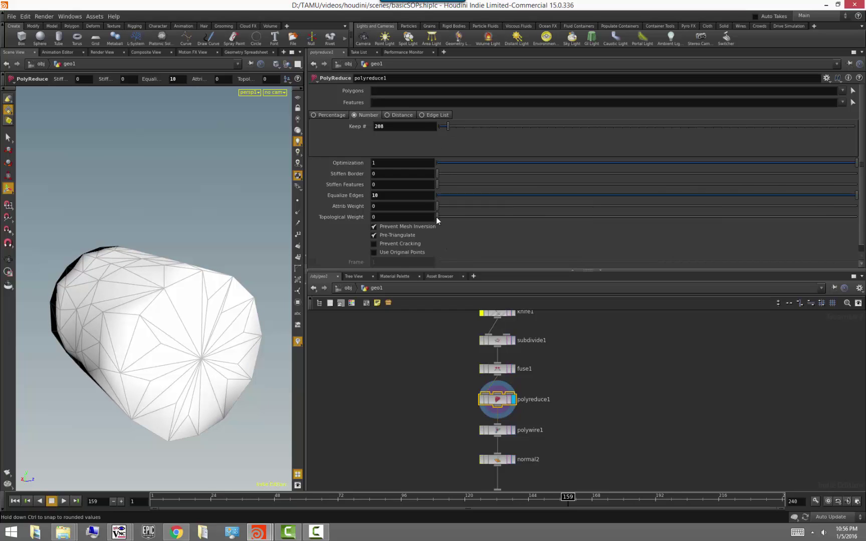
mouse_move(135, 358)
alt+mouse_down()
mouse_move(180, 352)
mouse_move(199, 311)
mouse_move(226, 330)
mouse_move(122, 362)
alt+mouse_up()
drag(472, 214, 733, 209)
alt+drag(116, 354, 157, 350)
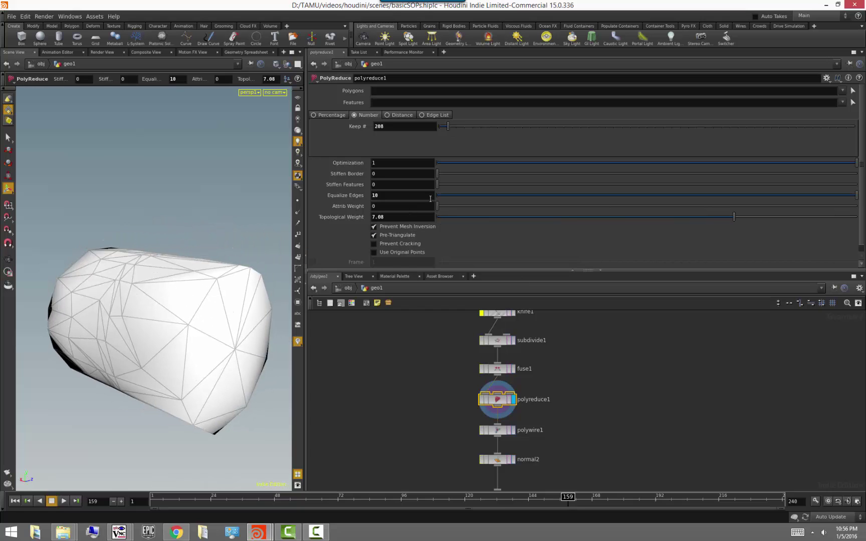
Step: Toggle polyreduce1's Pre-Triangulate option off and back on to compare the mesh
scroll(453, 223, down, 1)
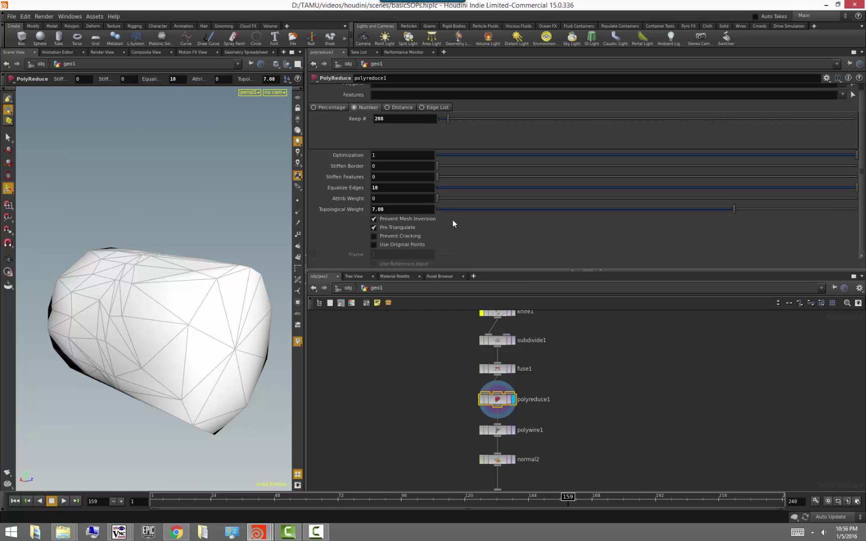
click(404, 228)
click(404, 228)
alt+drag(236, 338, 198, 321)
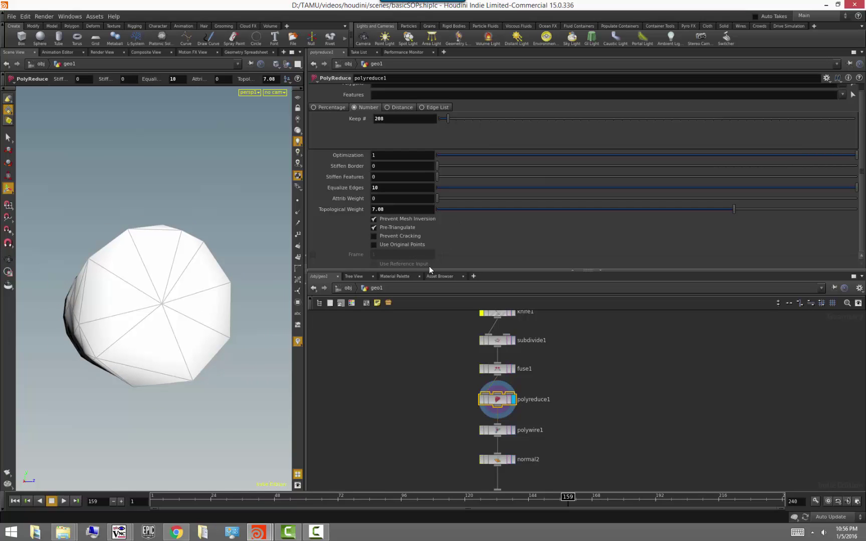
Step: Display polywire1 and inspect the wire version of the reduced mesh from several angles
click(575, 377)
middle_drag(577, 406, 581, 373)
alt+drag(162, 378, 228, 381)
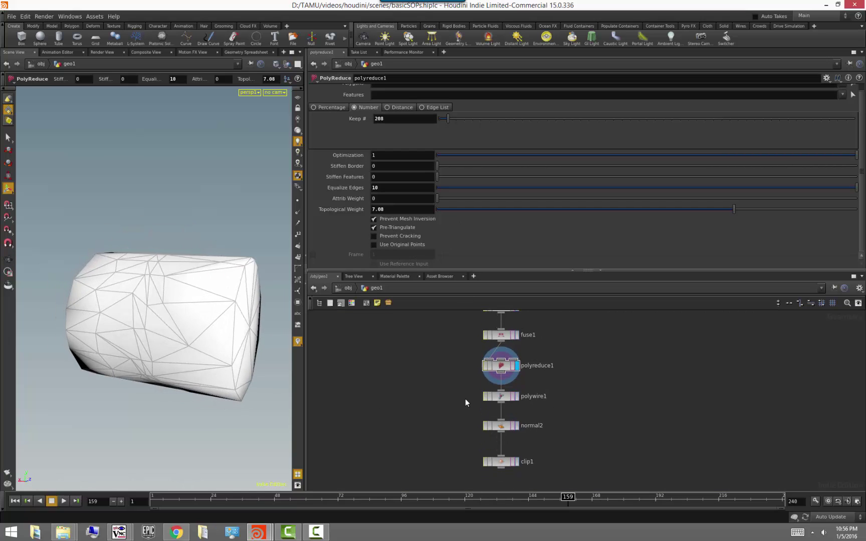
click(517, 396)
alt+drag(181, 374, 198, 347)
alt+right_drag(198, 347, 223, 339)
mouse_move(223, 338)
alt+mouse_down()
mouse_move(234, 329)
mouse_move(243, 344)
mouse_move(220, 357)
alt+mouse_up()
alt+right_drag(220, 357, 176, 351)
alt+drag(176, 351, 157, 387)
mouse_move(157, 387)
right_down()
mouse_move(209, 396)
mouse_move(163, 393)
right_up()
drag(163, 392, 161, 350)
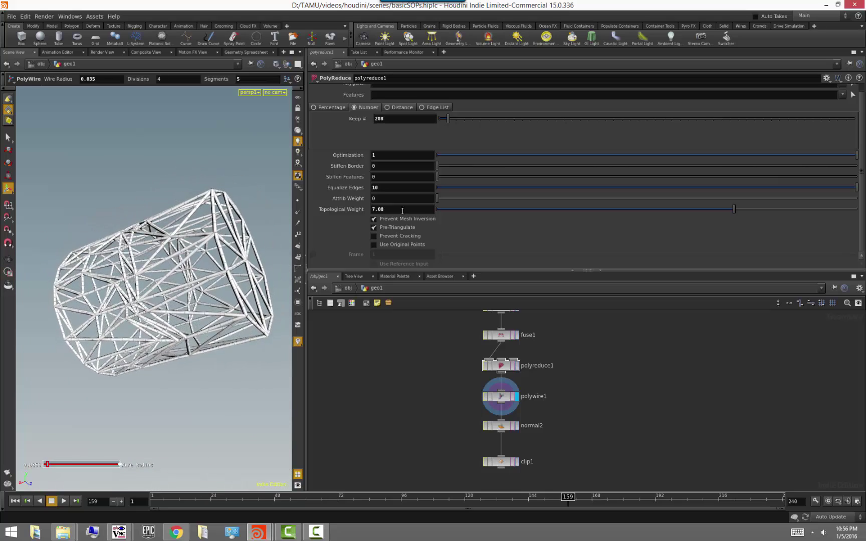
Step: Bypass subdivide1 and polybevel1 to simplify the mesh feeding the wire geometry
middle_drag(615, 354, 613, 436)
scroll(601, 386, down, 2)
middle_drag(593, 342, 606, 482)
scroll(589, 463, up, 2)
middle_drag(585, 416, 569, 261)
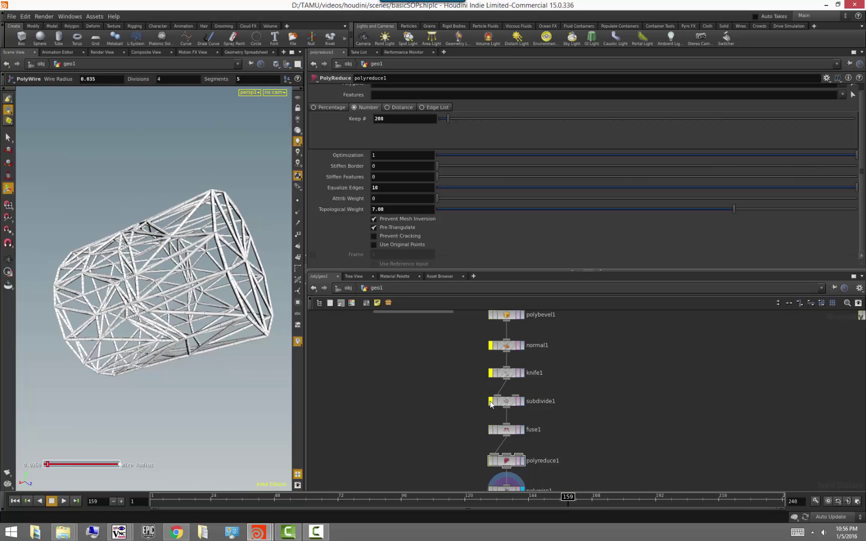
alt+drag(141, 373, 158, 381)
middle_drag(474, 334, 475, 392)
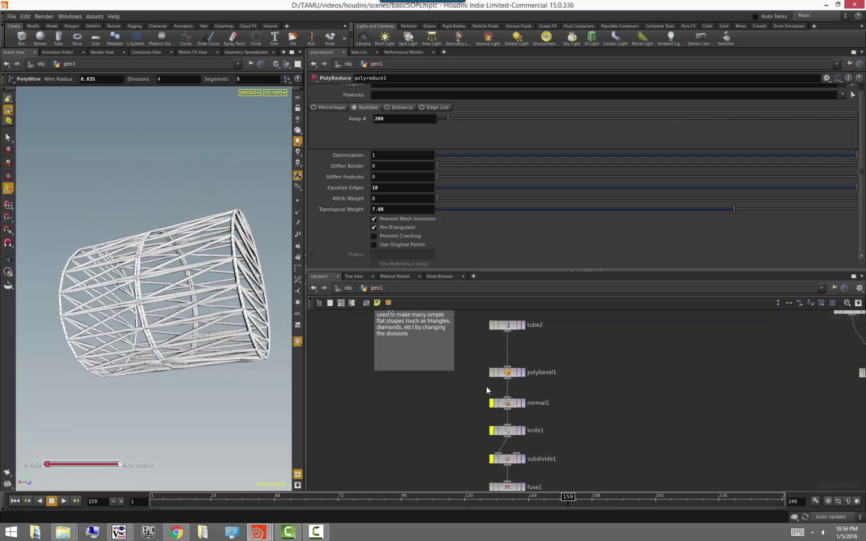
mouse_move(205, 398)
alt+mouse_down()
mouse_move(193, 388)
mouse_move(183, 396)
mouse_move(193, 408)
alt+mouse_up()
Step: Select tube2, and set its Radius Scale to 0.431 and Height to 2.44
middle_drag(571, 356, 563, 385)
click(513, 353)
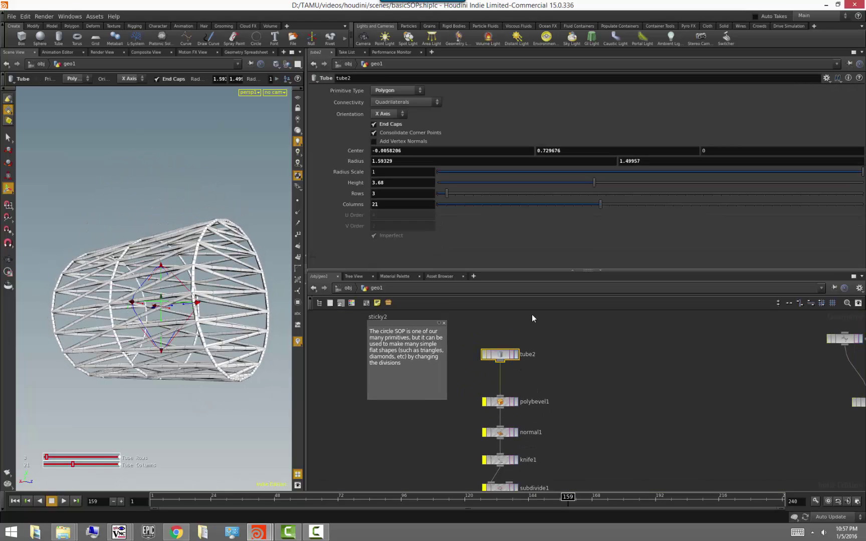
drag(860, 175, 542, 194)
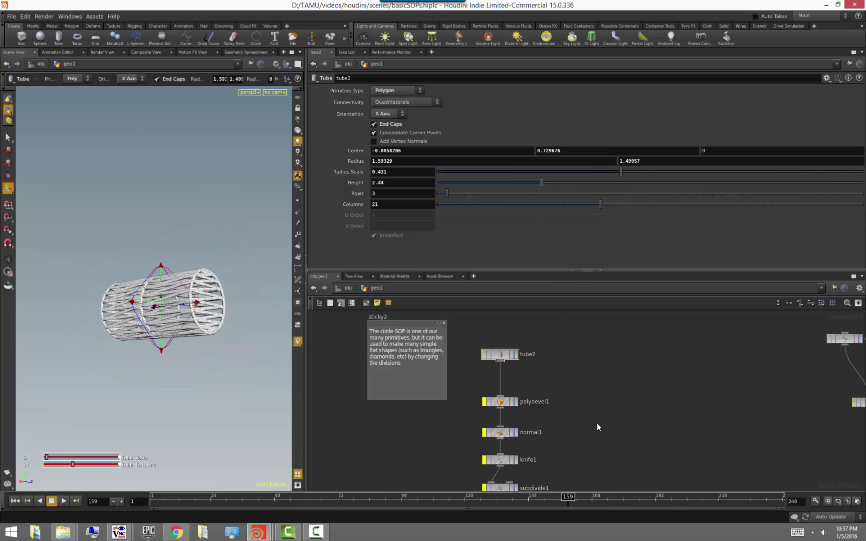
Step: Select polywire1 and reduce its Wire Radius to 0.0104601
middle_drag(597, 423, 575, 329)
click(497, 422)
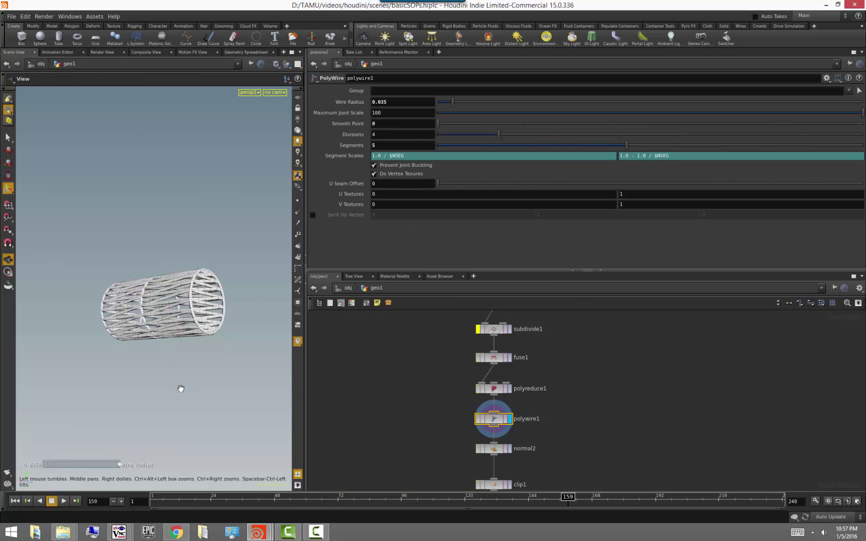
mouse_move(50, 467)
mouse_down()
mouse_move(70, 466)
mouse_move(48, 466)
mouse_up()
alt+right_drag(138, 404, 191, 377)
mouse_move(190, 377)
alt+mouse_down()
mouse_move(224, 397)
mouse_move(202, 375)
mouse_move(193, 391)
alt+mouse_up()
Step: Turn off the bypass on knife1 and inspect the wire tube from the end and side
middle_drag(628, 400, 620, 380)
middle_drag(595, 347, 578, 455)
scroll(560, 393, down, 2)
mouse_move(548, 383)
middle_down()
mouse_move(559, 446)
mouse_move(562, 384)
middle_up()
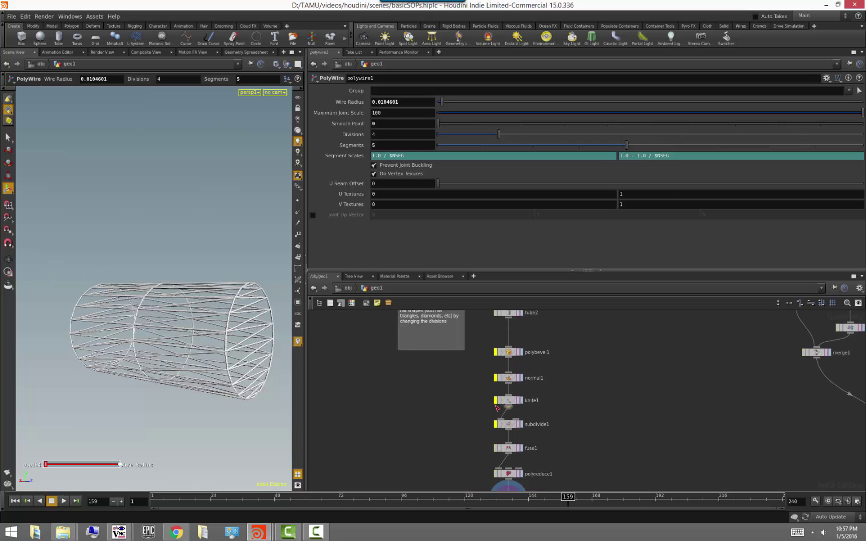
alt+drag(163, 398, 228, 354)
alt+drag(98, 396, 226, 408)
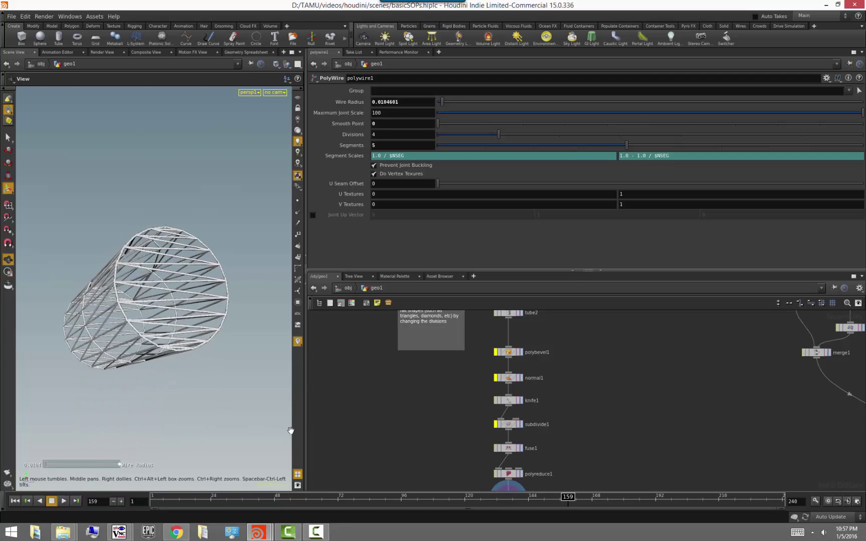
Step: Display and select normal2, and inspect the shading of the wires up close
middle_drag(452, 465, 422, 354)
alt+drag(170, 332, 190, 326)
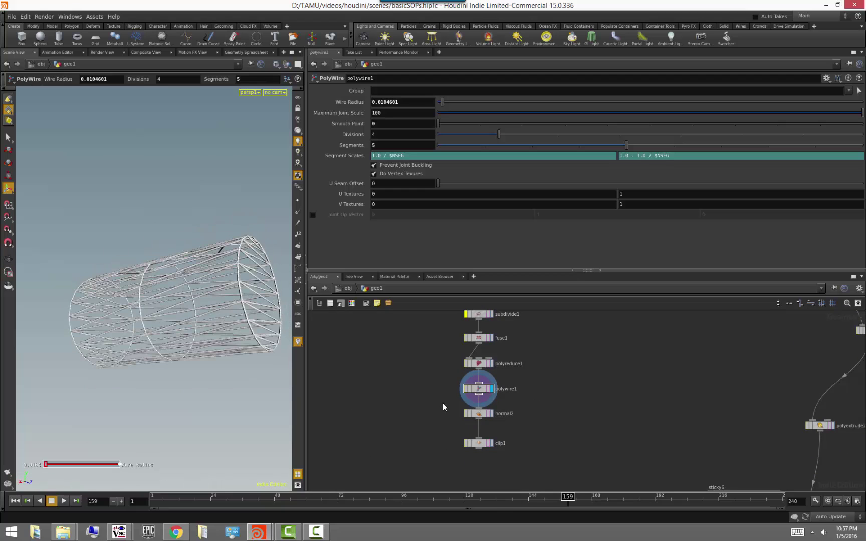
click(491, 414)
click(483, 414)
alt+right_drag(199, 382, 204, 404)
alt+drag(205, 404, 187, 408)
alt+right_drag(196, 413, 201, 413)
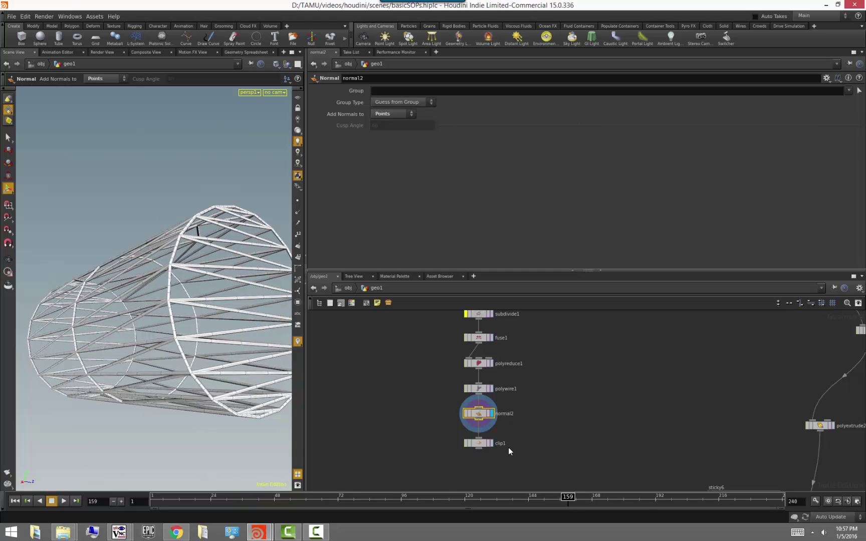
Step: Display and select clip1, and raise its clipping plane to an Origin Y of 0.809122
click(492, 443)
click(481, 443)
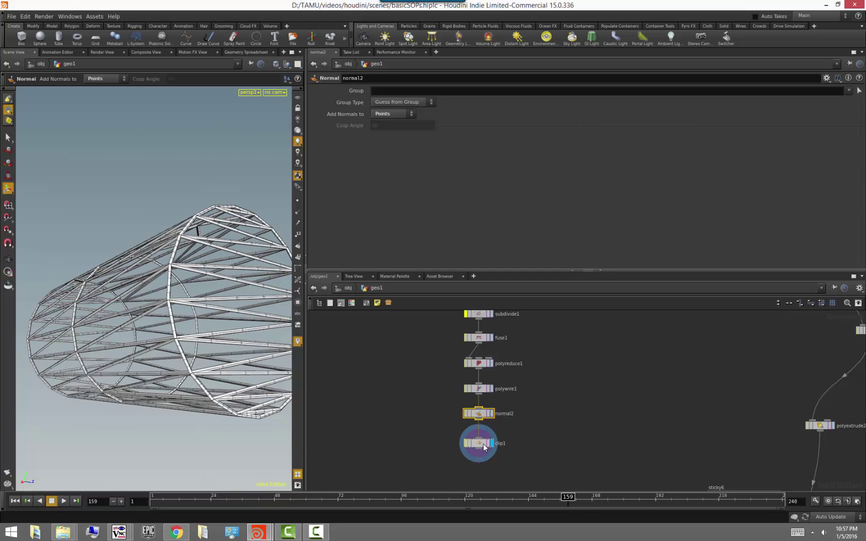
mouse_move(143, 392)
alt+mouse_down()
mouse_move(99, 384)
mouse_move(137, 406)
alt+mouse_up()
alt+right_drag(137, 406, 188, 422)
alt+drag(187, 422, 197, 417)
alt+right_drag(198, 417, 246, 430)
drag(189, 398, 189, 338)
alt+right_drag(210, 402, 182, 420)
drag(182, 420, 166, 332)
key(Escape)
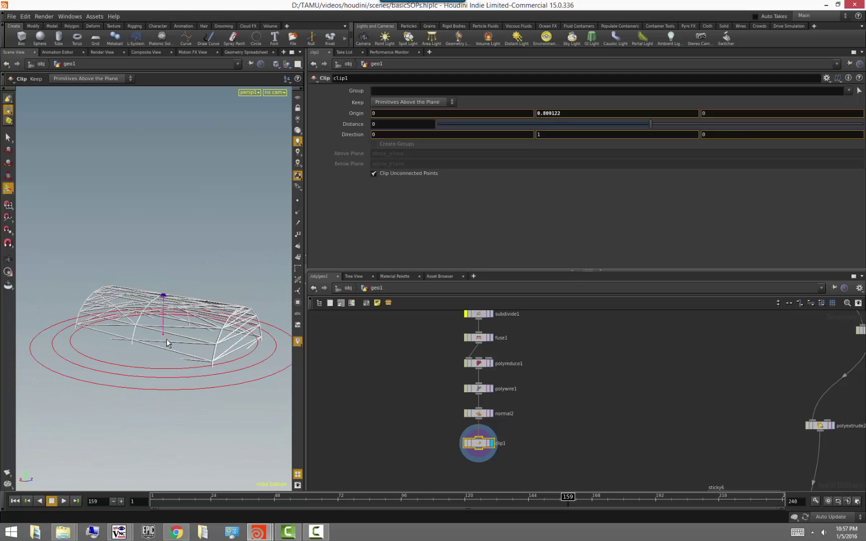
Step: Move clip1's clipping plane vertically to an Origin Y of 0.874524
scroll(177, 360, up, 3)
drag(165, 361, 162, 423)
scroll(133, 393, down, 3)
key(Return)
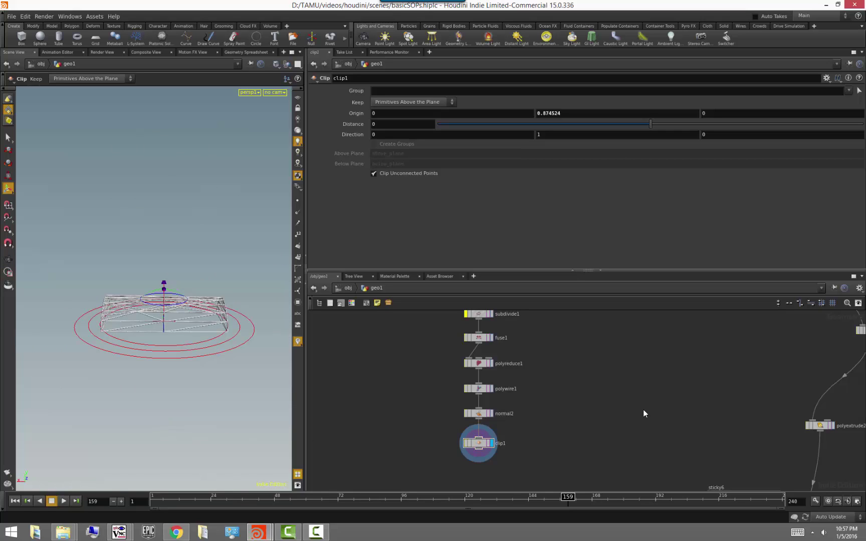
Step: Set clip1's Distance to -0.1 and tilt its clipping plane to the direction -0.41951, 0.907751, 0
middle_drag(622, 364, 561, 449)
scroll(560, 449, down, 1)
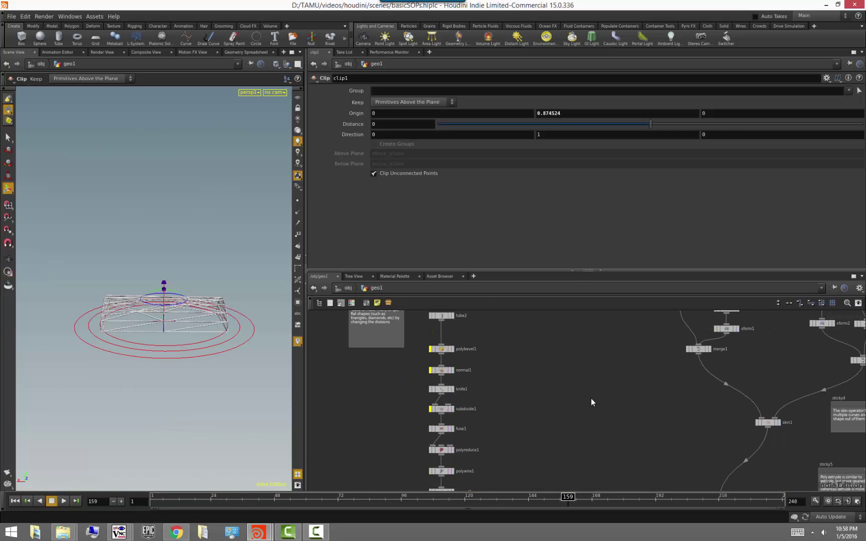
scroll(598, 375, down, 2)
scroll(598, 375, up, 2)
mouse_move(650, 128)
mouse_down()
mouse_move(586, 134)
mouse_move(675, 134)
mouse_move(646, 134)
mouse_up()
drag(171, 293, 161, 335)
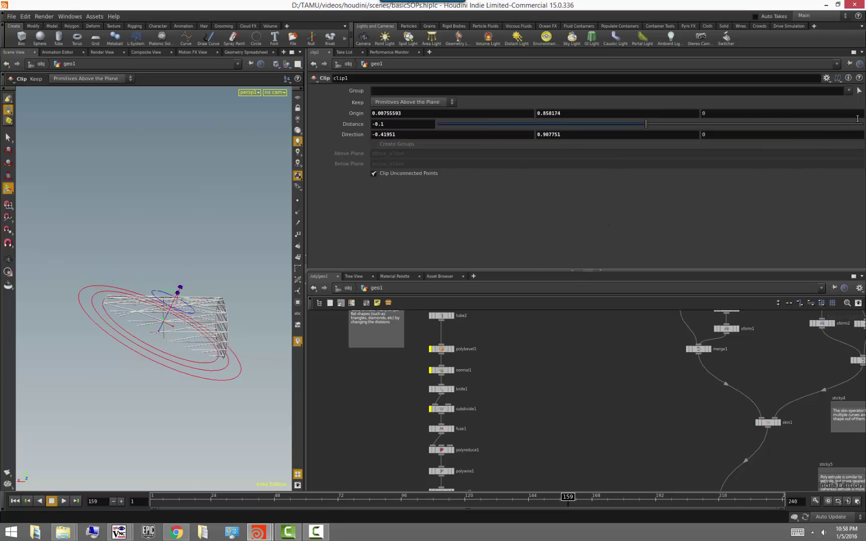
Step: Try limiting clip1 to a group of primitives from one half of the tube, and clear the Group again
click(859, 92)
drag(253, 258, 156, 399)
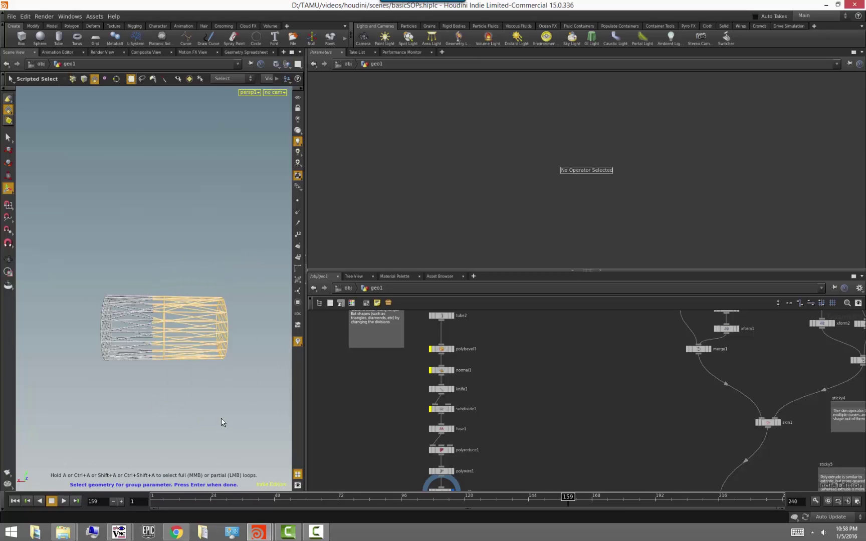
key(Return)
key(Escape)
drag(230, 427, 190, 402)
key(Return)
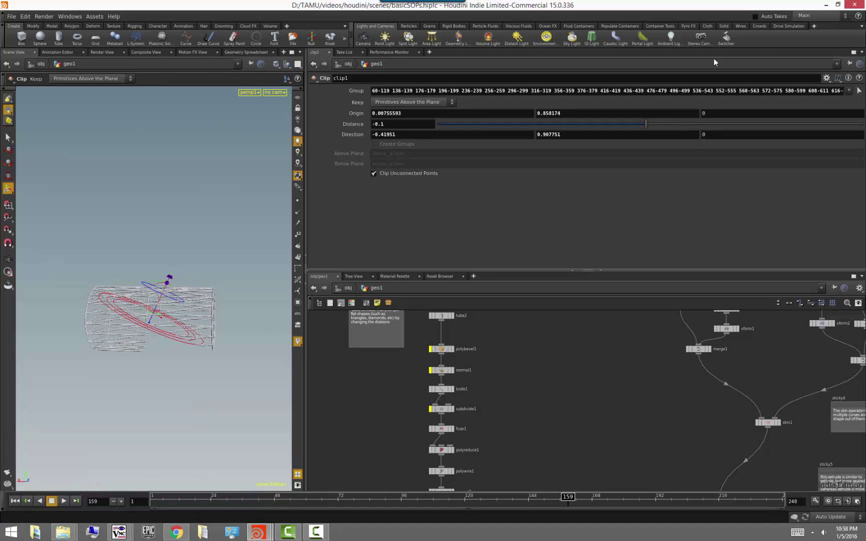
triple_click(814, 92)
key(BackSpace)
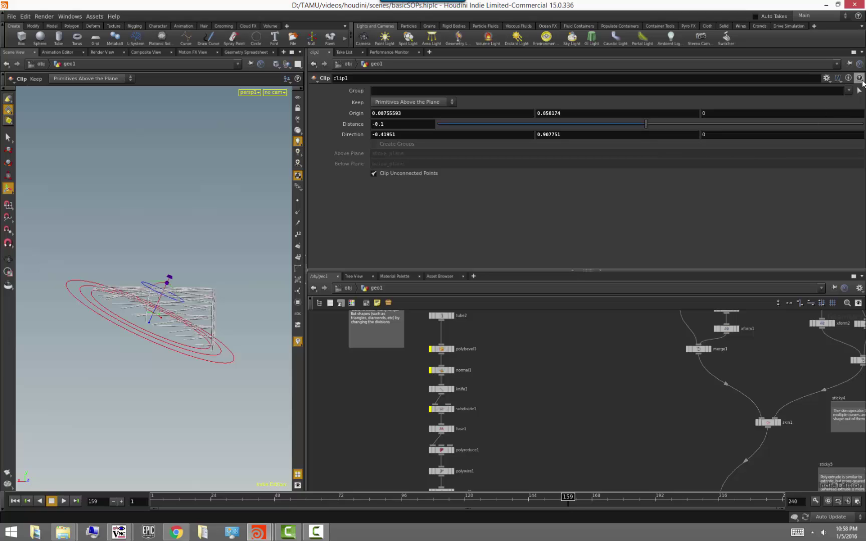
Step: Open the Clip node's help page and examine its usage notes, parameters and example files
click(859, 78)
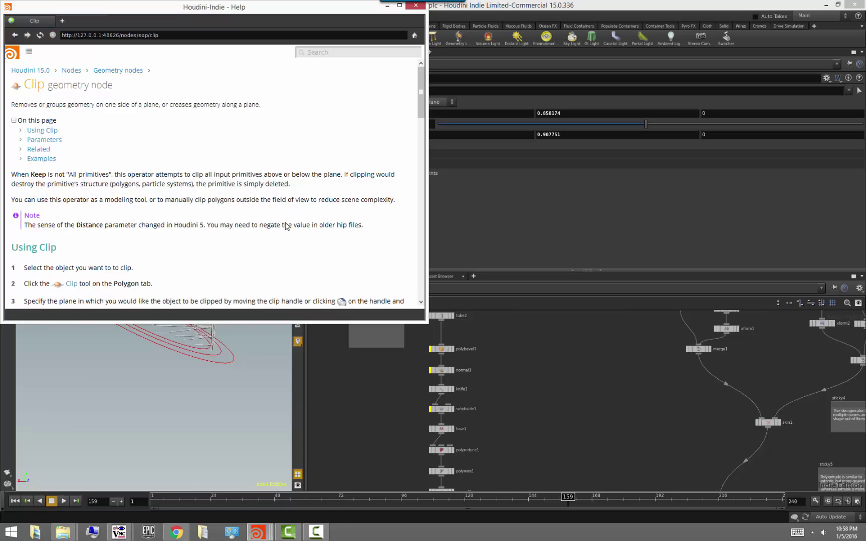
scroll(287, 227, down, 8)
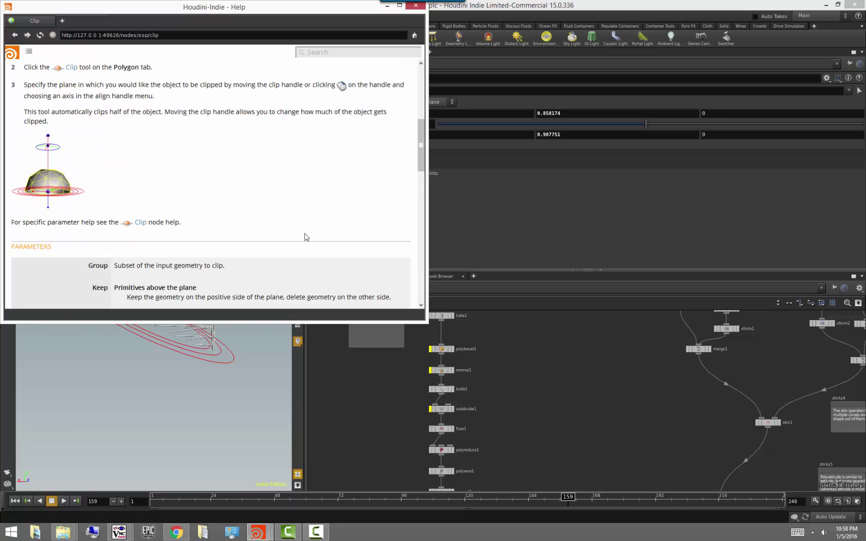
scroll(307, 237, down, 12)
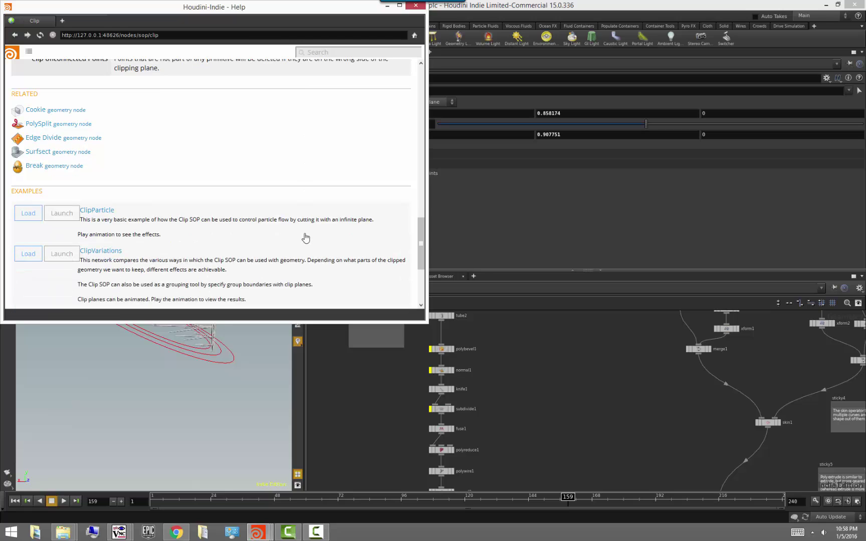
scroll(120, 199, down, 4)
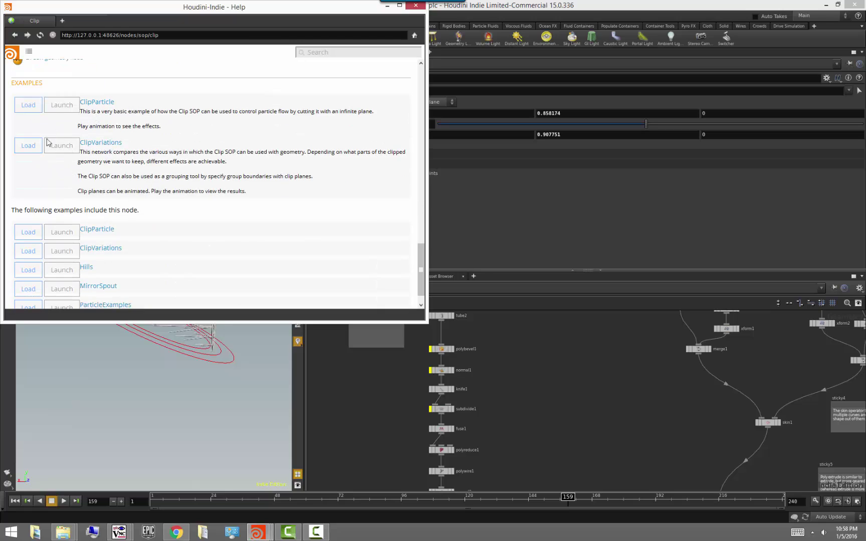
scroll(86, 252, down, 1)
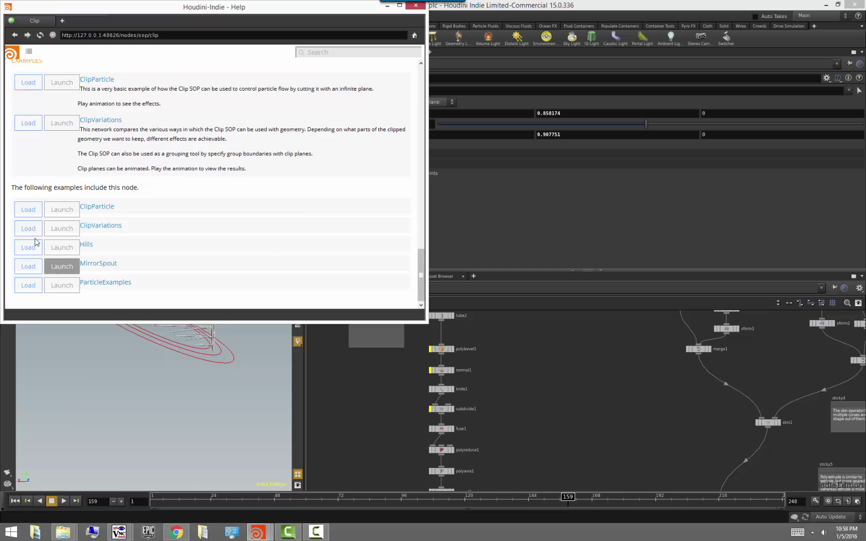
Step: Close the Clip help page, then select and display the existing curve1 node to inspect its polyline
scroll(80, 217, up, 7)
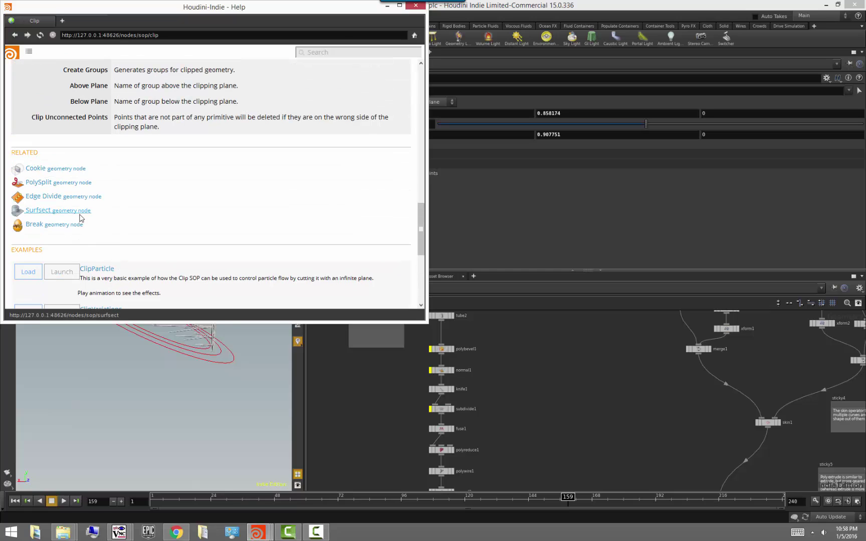
click(415, 6)
middle_drag(579, 387, 421, 498)
scroll(384, 380, up, 2)
middle_drag(453, 414, 310, 402)
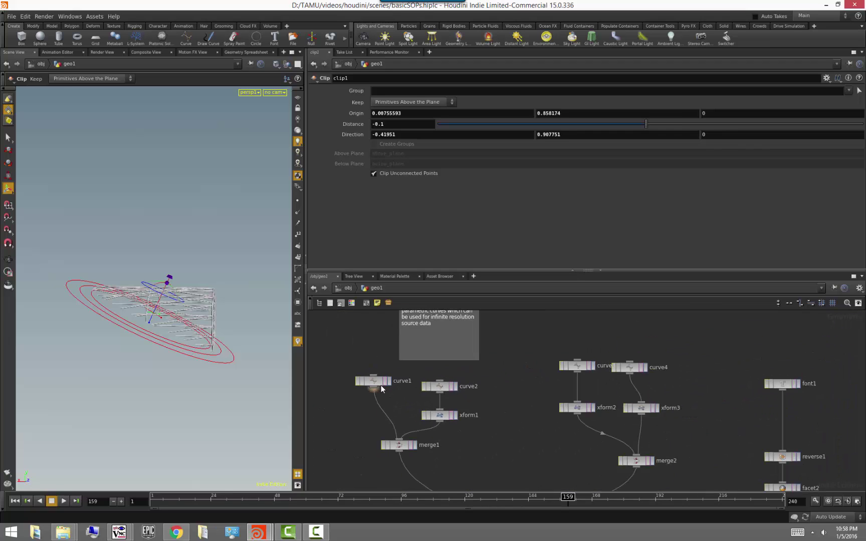
click(388, 384)
click(373, 382)
drag(205, 402, 238, 375)
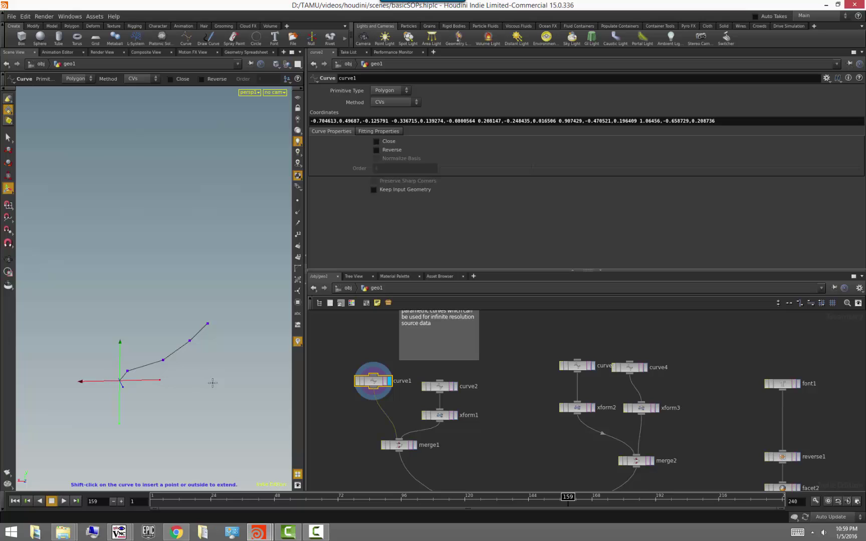
Step: Add a new Curve node beside curve1 and make it the displayed node
middle_drag(330, 389, 400, 404)
key(Tab)
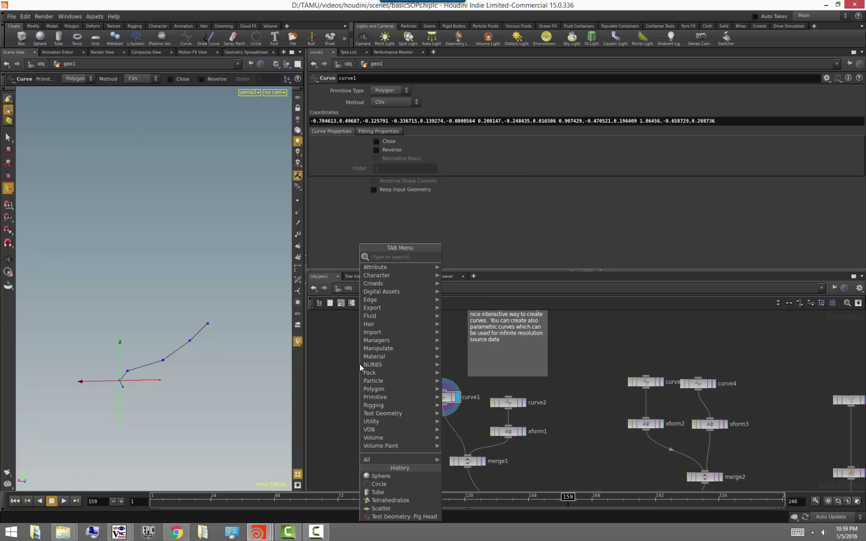
text(curve)
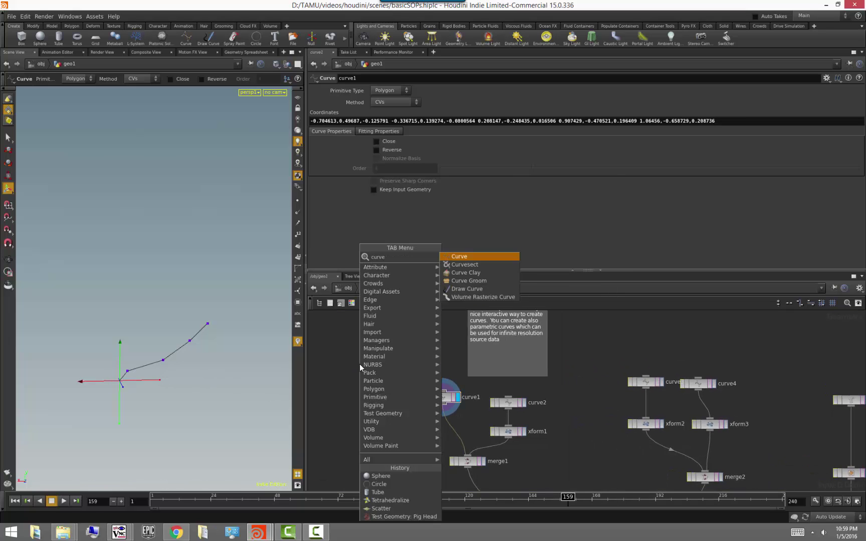
key(Return)
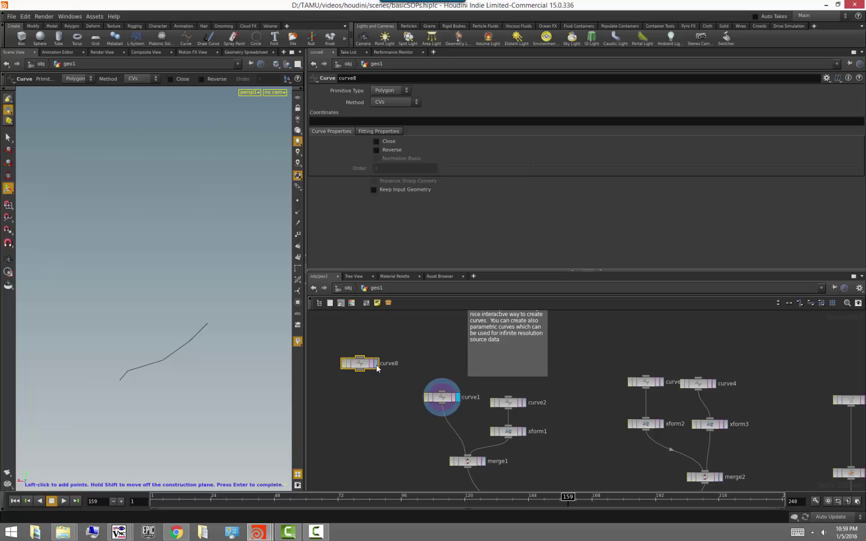
click(376, 364)
key(Escape)
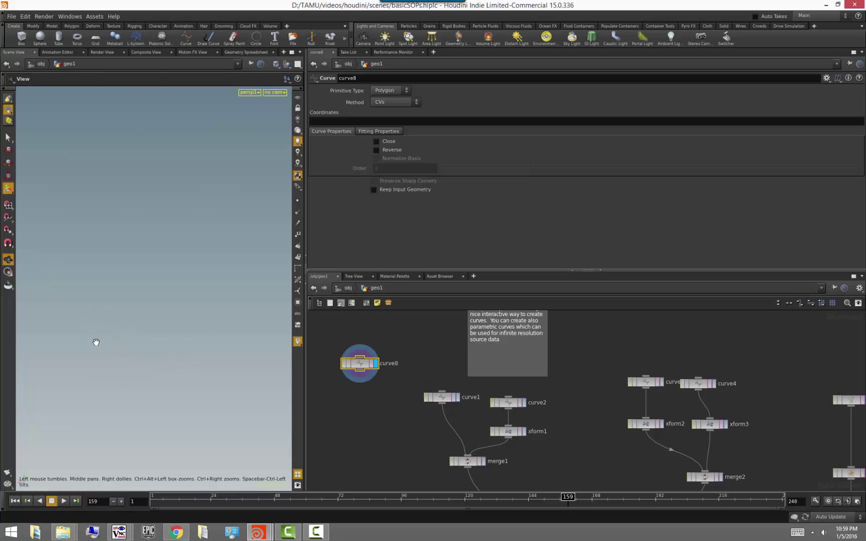
Step: Draw a freehand seven-point polygon curve for curve8 and reposition two of its points
key(Return)
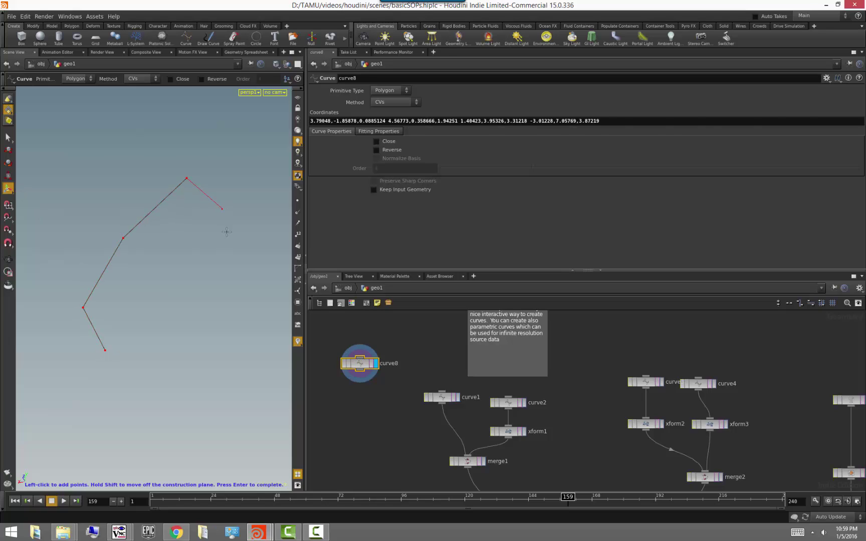
key(Return)
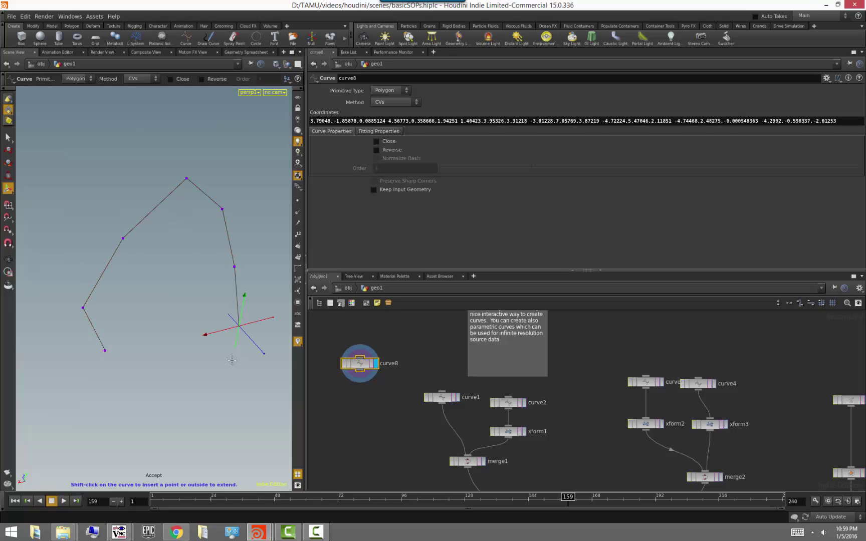
alt+drag(193, 369, 211, 364)
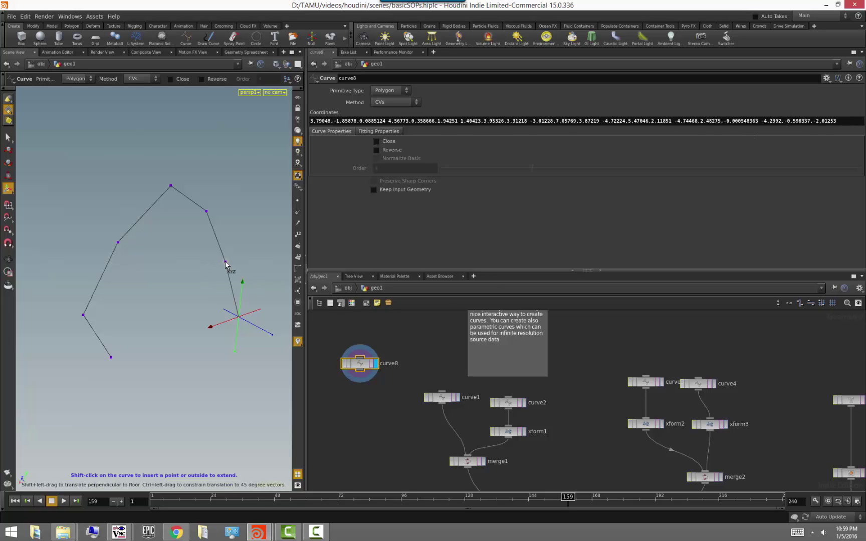
drag(225, 262, 186, 278)
mouse_move(119, 244)
mouse_down()
mouse_move(130, 250)
mouse_move(120, 253)
mouse_up()
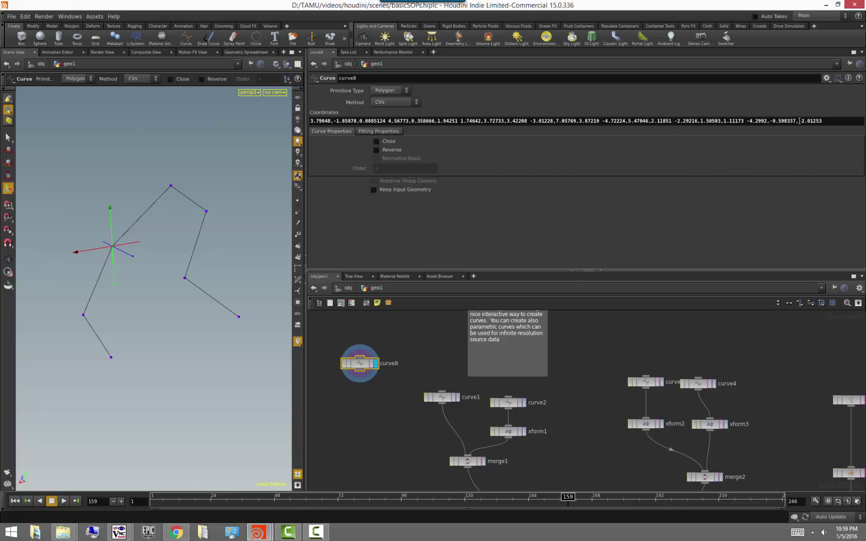
Step: Set the Z value of curve8's last point to 0, then clear all its coordinates
key(BackSpace)
key(BackSpace)
key(Return)
drag(839, 121, 310, 121)
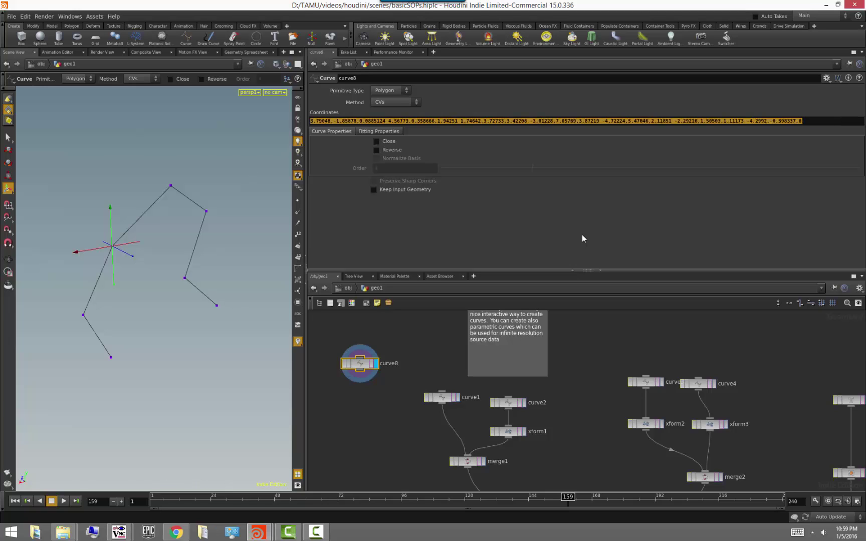
key(BackSpace)
key(Return)
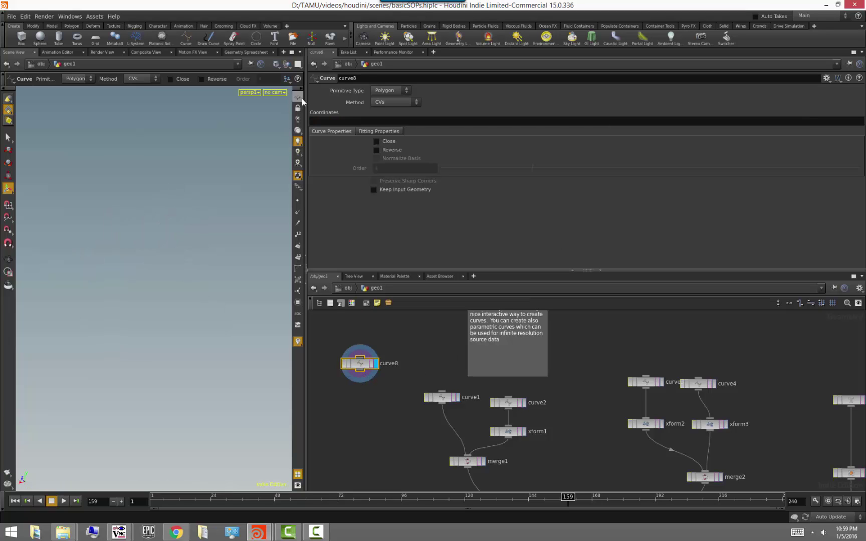
Step: Show the construction plane grid and start a zigzag polygon curve for curve8 on it
key(Escape)
alt+drag(166, 338, 193, 383)
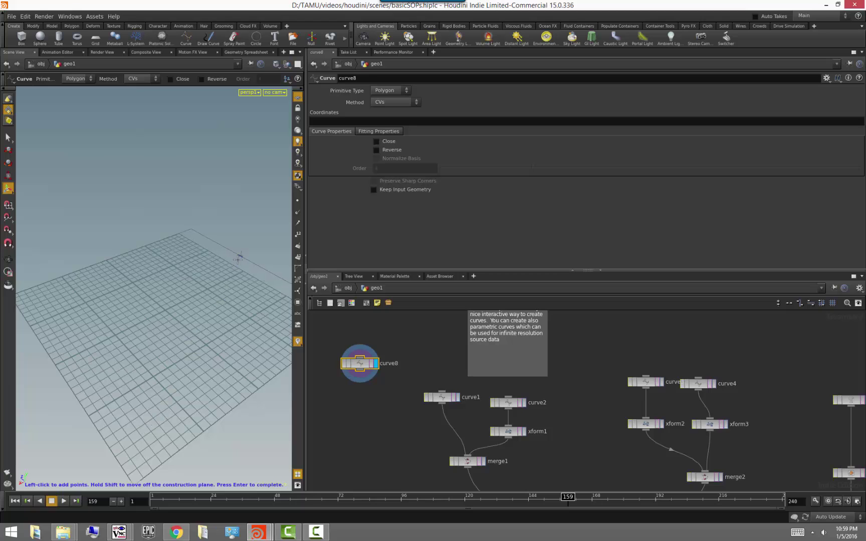
mouse_move(192, 297)
alt+mouse_down()
mouse_move(188, 261)
mouse_move(185, 311)
mouse_move(184, 228)
mouse_move(201, 239)
mouse_move(194, 289)
alt+mouse_up()
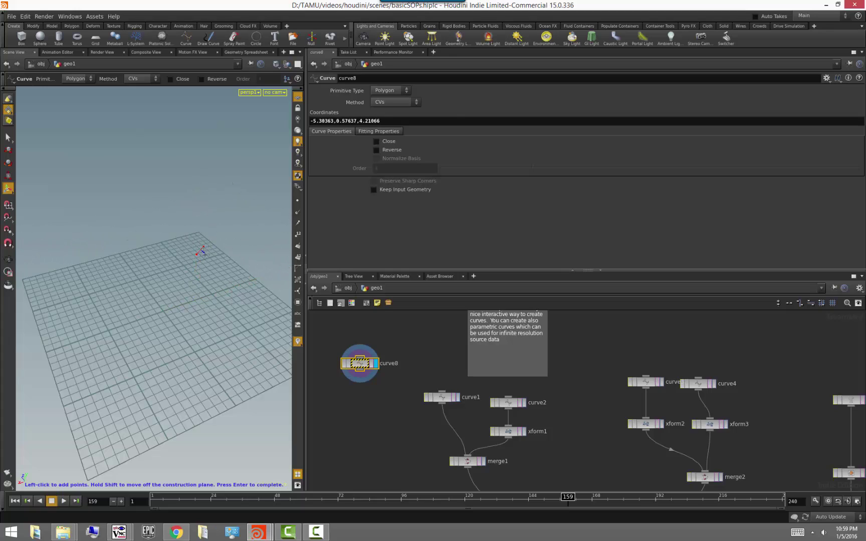
click(187, 299)
click(142, 325)
click(139, 358)
click(188, 383)
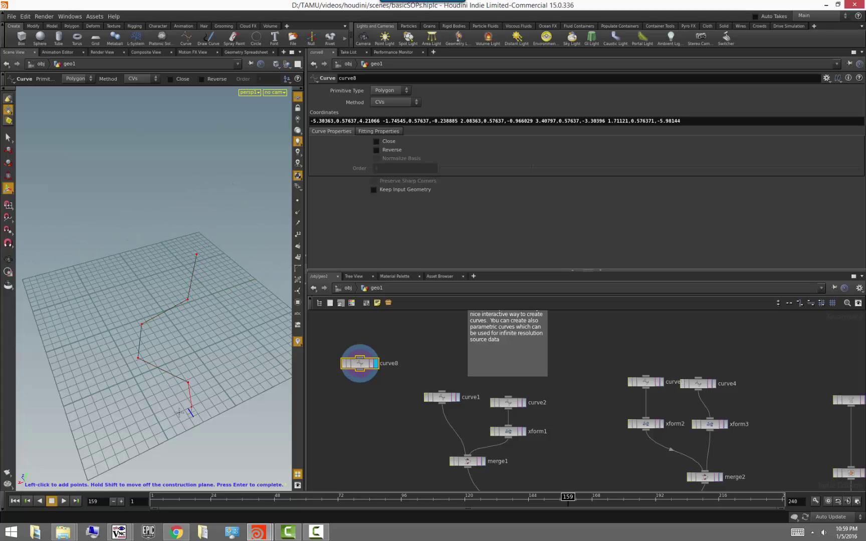
Step: Extend curve8 with more points, including some raised above the construction plane, and finish the curve
click(140, 413)
click(102, 257)
click(72, 288)
click(66, 340)
alt+drag(80, 361, 117, 368)
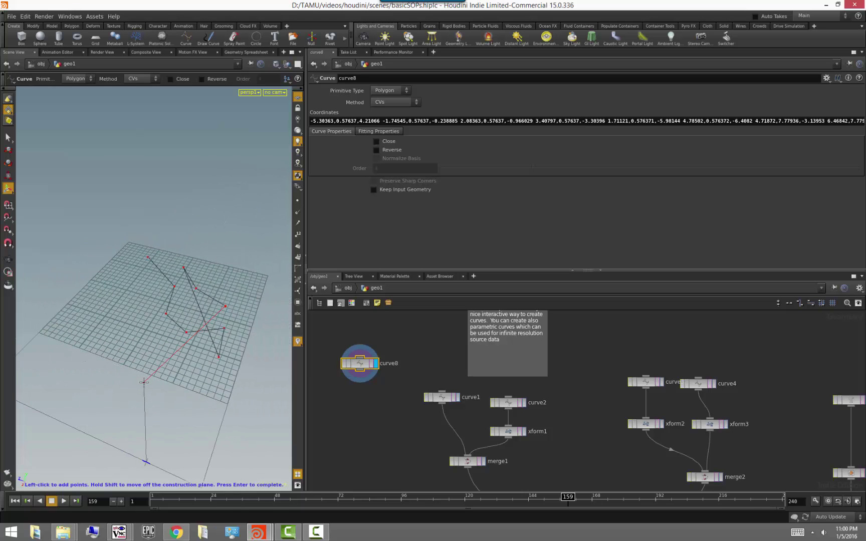
key(Return)
Step: Clear curve8's coordinates and set its Primitive Type to NURBS
alt+drag(166, 379, 101, 371)
key(ctrl+a)
key(BackSpace)
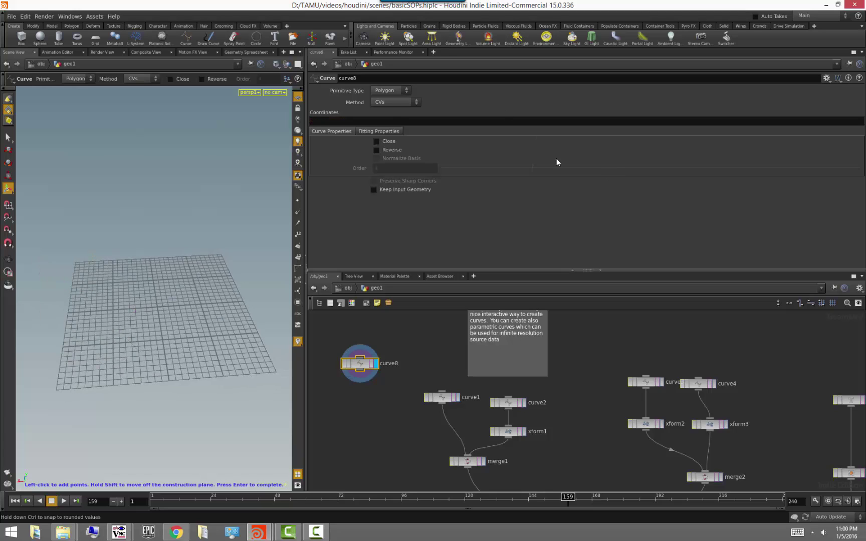
click(389, 90)
click(386, 102)
Step: Draw an arch-shaped NURBS curve with seven control points on the grid, and toggle its Close option on and off
click(143, 370)
click(117, 346)
click(115, 296)
click(160, 263)
click(194, 268)
click(212, 308)
click(225, 343)
key(Return)
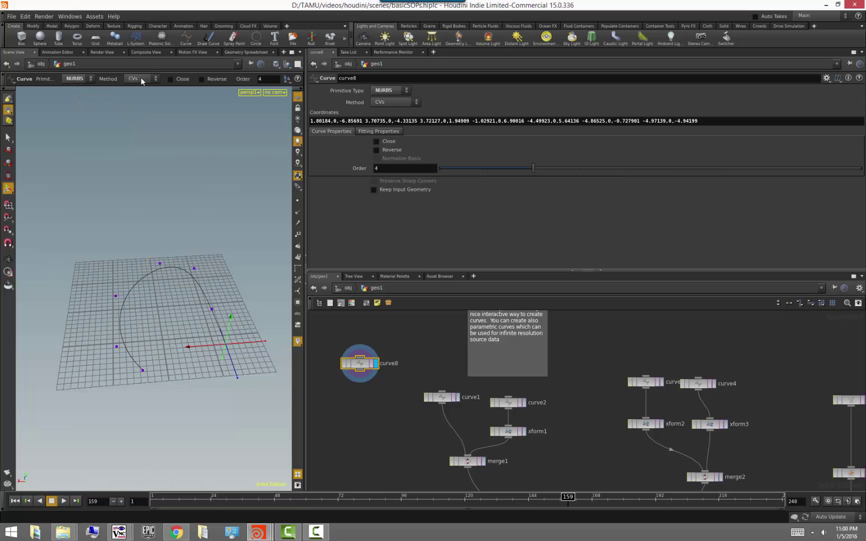
click(170, 80)
click(170, 79)
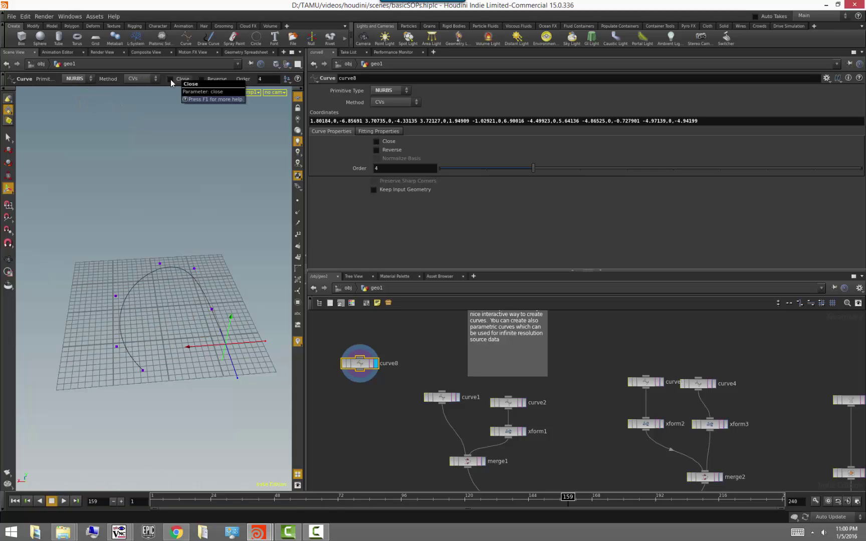
Step: Move the sixth control point of curve8 inward and the fifth outward to bend the curve
alt+drag(162, 325, 156, 318)
drag(210, 311, 174, 311)
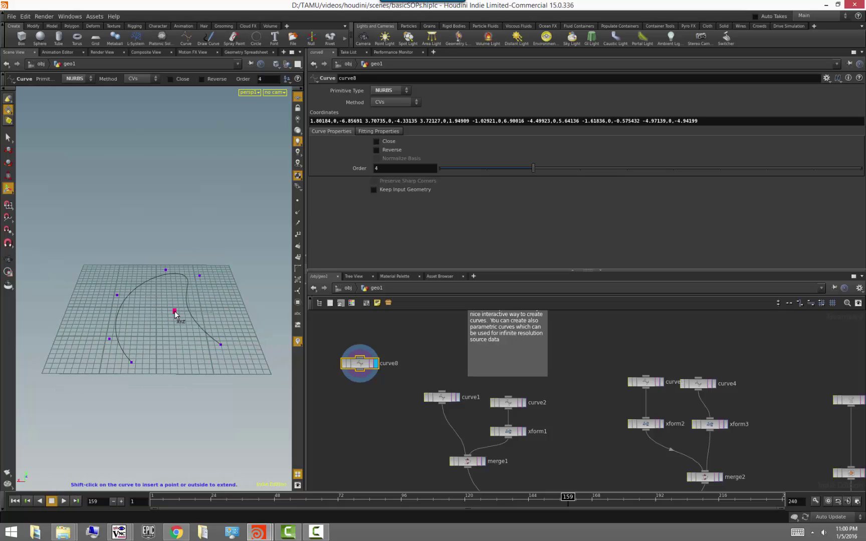
drag(200, 275, 221, 268)
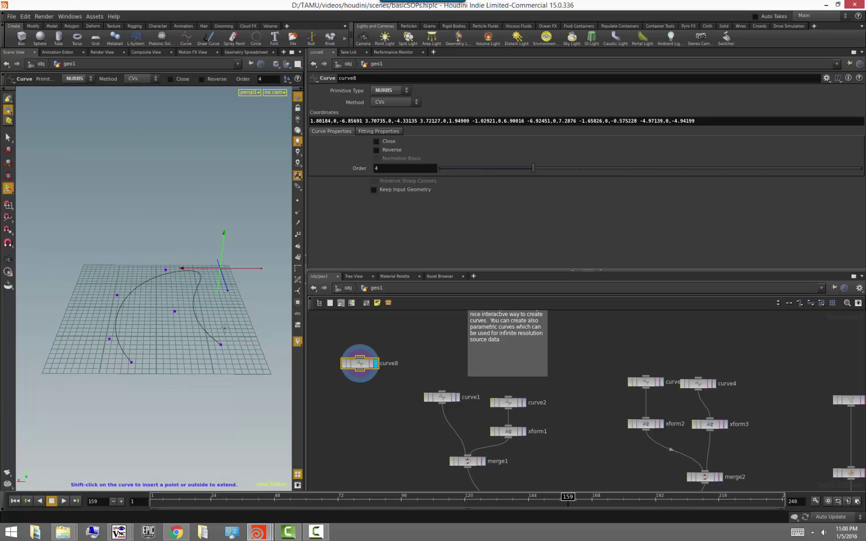
Step: Insert two extra points on curve8 and move control points to form a deeper S-bend near its end
shift+click(211, 344)
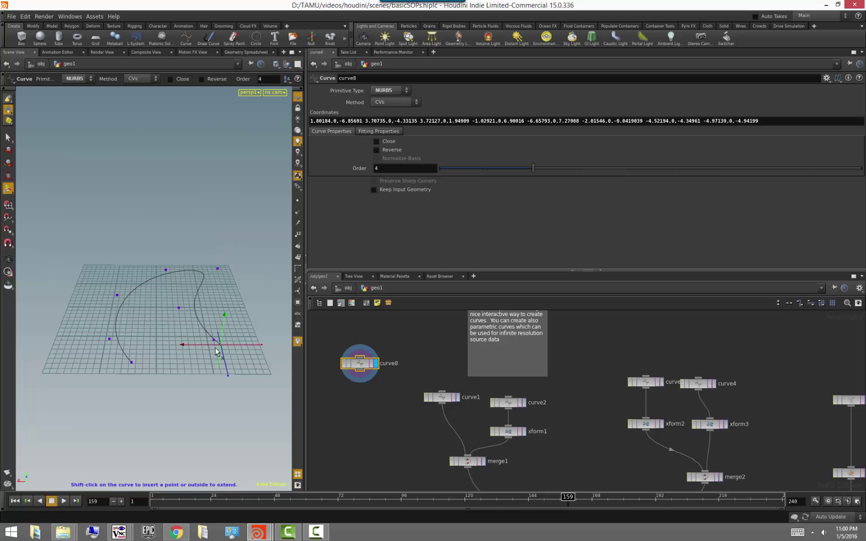
shift+click(200, 287)
drag(201, 288, 231, 296)
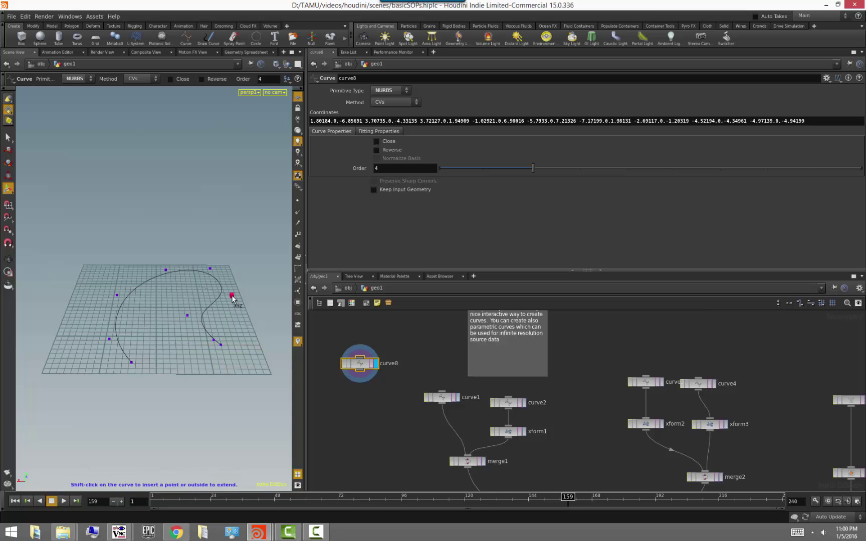
drag(188, 315, 156, 328)
drag(214, 340, 228, 321)
alt+drag(204, 382, 198, 413)
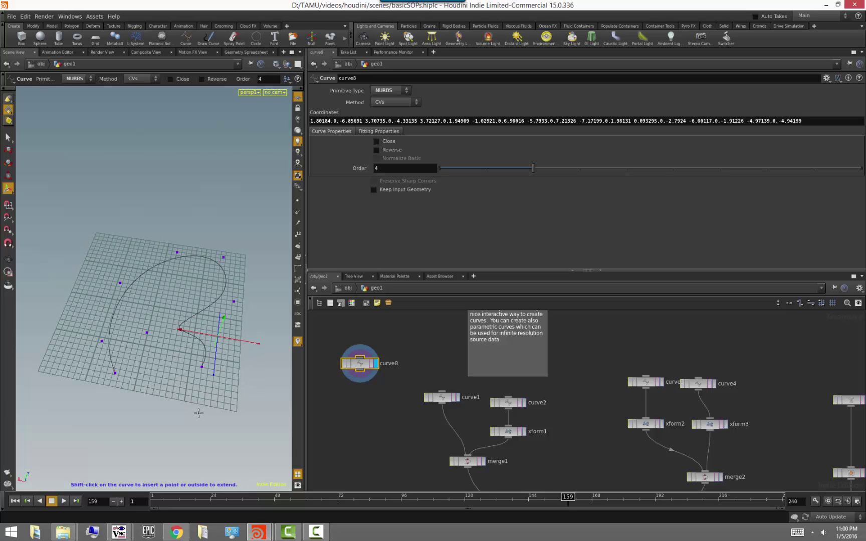
Step: Display the curve1 node and hide the construction plane grid
click(456, 398)
alt+drag(256, 390, 285, 119)
click(298, 97)
alt+drag(146, 313, 257, 345)
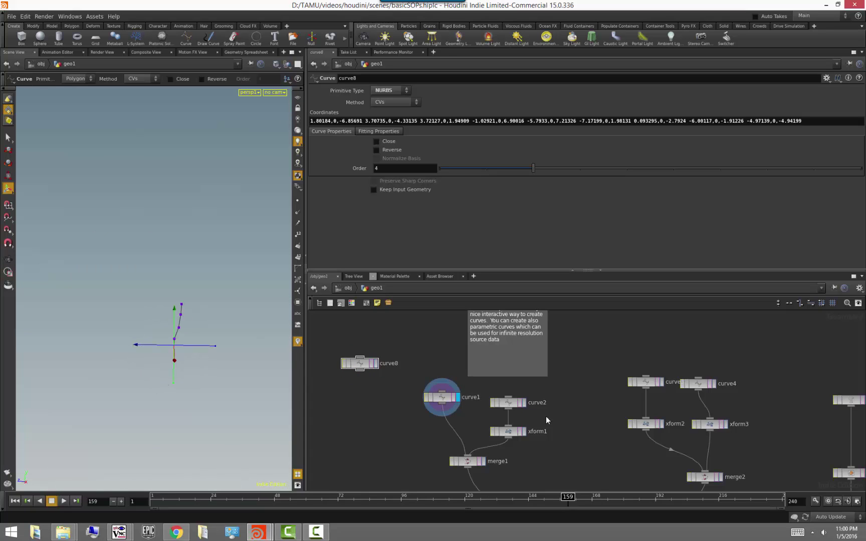
Step: Display xform1 and merge1 in turn to examine the transformed copy and the merged curve pair
click(524, 432)
alt+drag(256, 406, 408, 448)
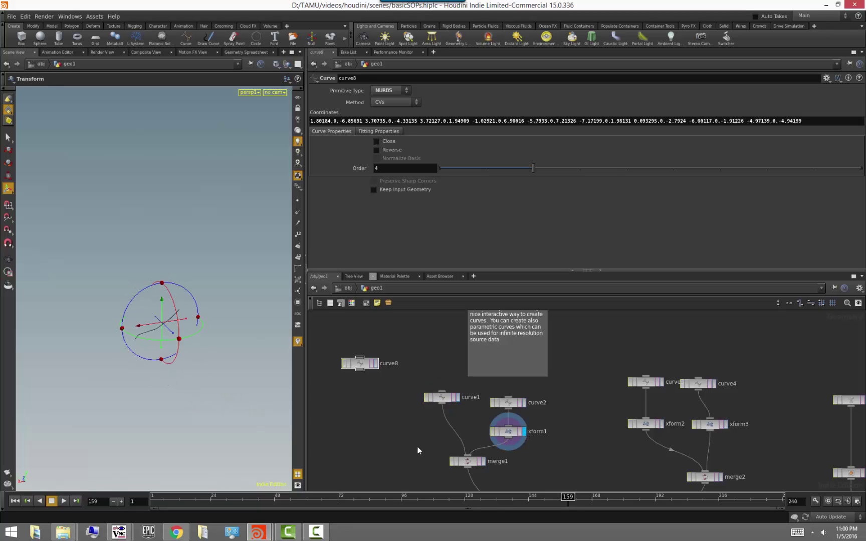
click(484, 461)
alt+drag(141, 391, 205, 391)
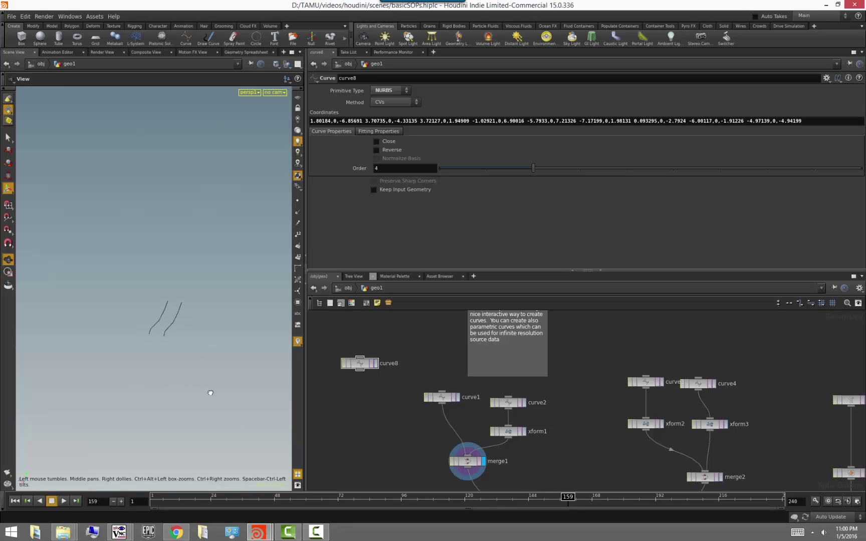
Step: Display the merge2 node's curves and show merge1 as a template with them
middle_drag(443, 452, 392, 331)
middle_drag(522, 355, 489, 416)
scroll(449, 403, down, 2)
scroll(450, 403, down, 1)
scroll(449, 403, up, 2)
middle_drag(519, 451, 434, 425)
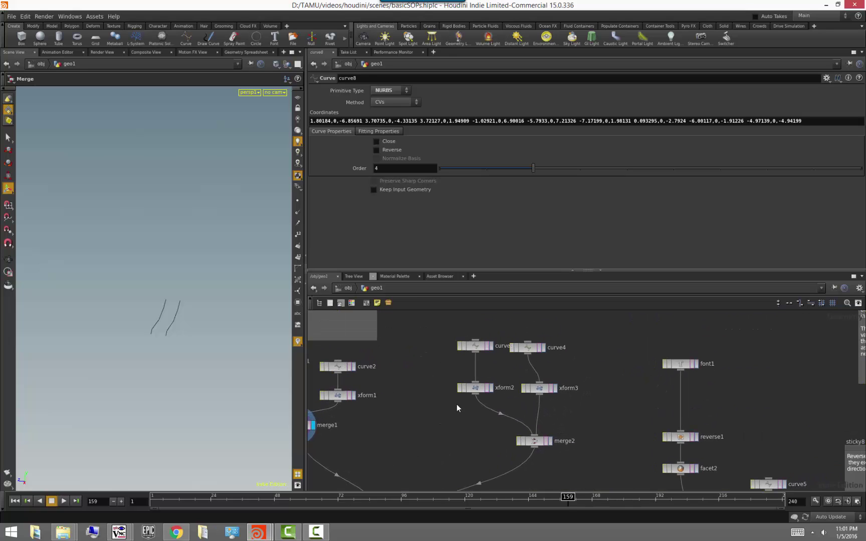
click(551, 441)
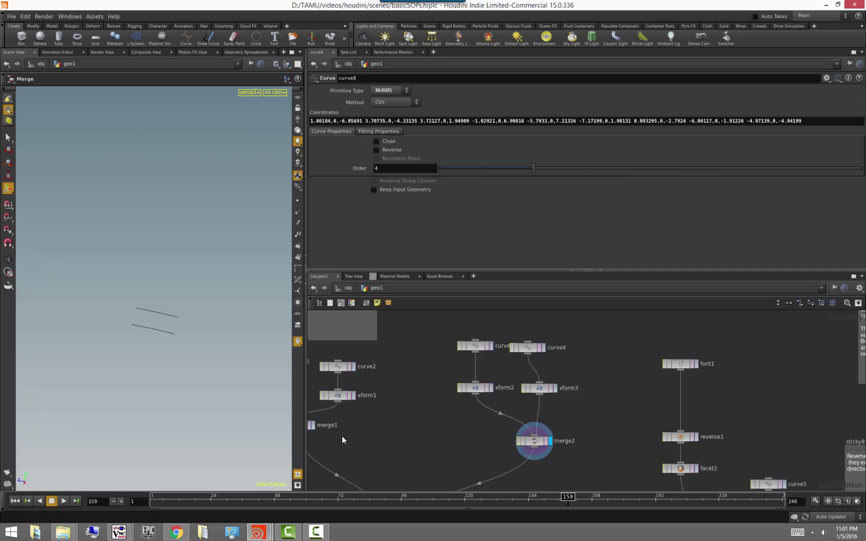
mouse_move(125, 385)
alt+mouse_down()
mouse_move(100, 379)
mouse_move(139, 386)
alt+mouse_up()
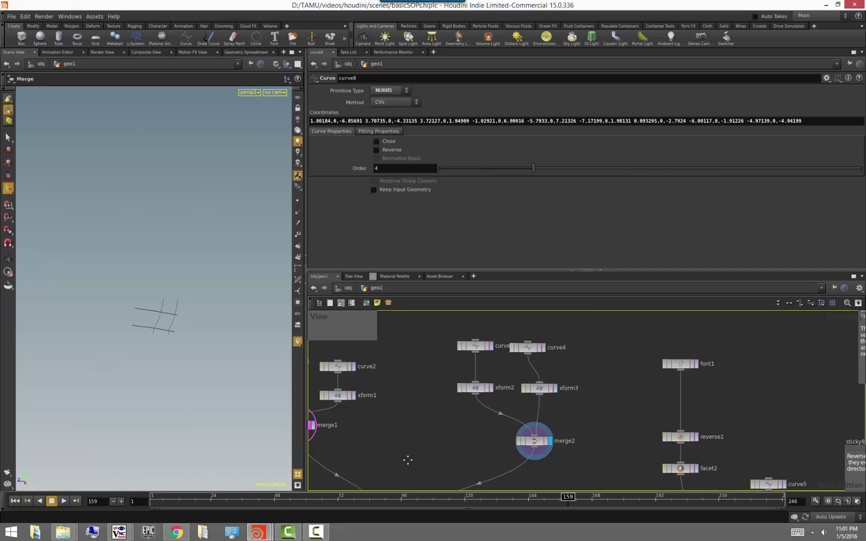
Step: Display skin1 to view the surface built from the two merged curve pairs
middle_drag(407, 460, 423, 367)
click(429, 401)
key(Escape)
drag(194, 296, 244, 381)
middle_drag(437, 326, 449, 368)
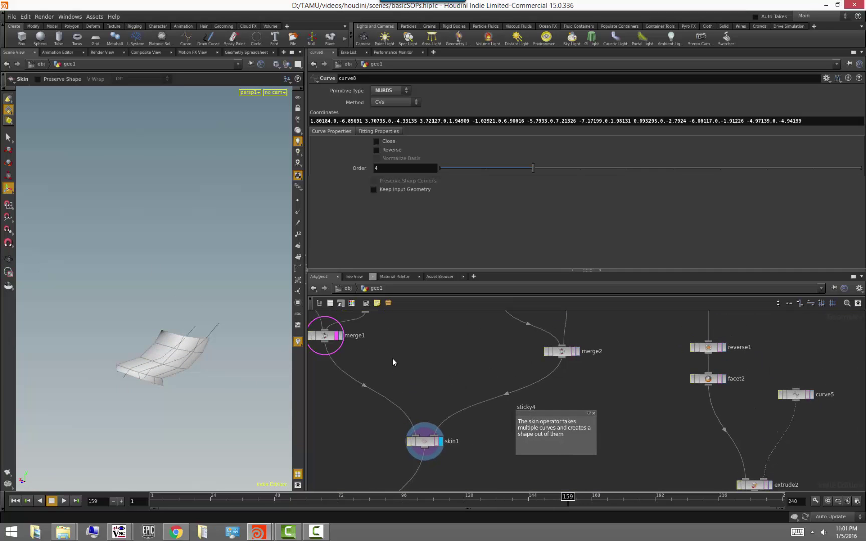
Step: Show merge2 as a template as well, over the displayed skin1 surface
click(576, 354)
key(Escape)
drag(222, 371, 209, 383)
key(Return)
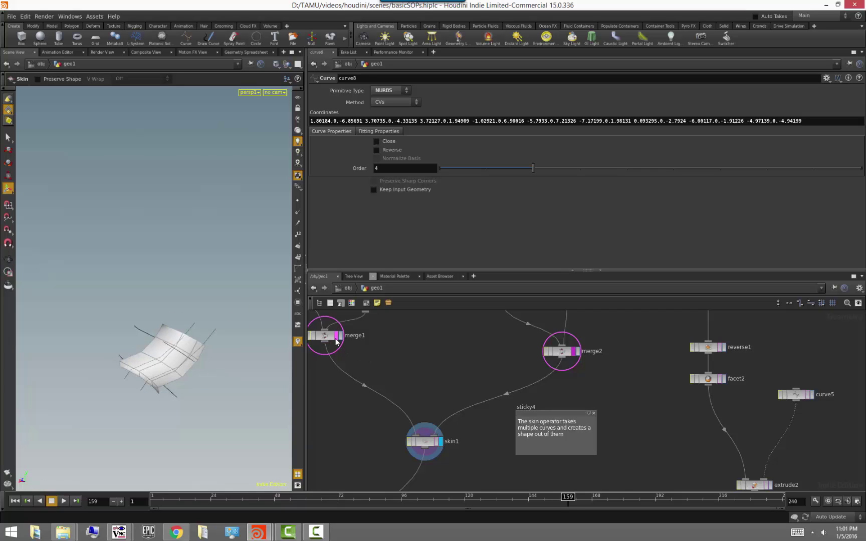
Step: Select the skin1 node and set its Connectivity to Columns
click(422, 443)
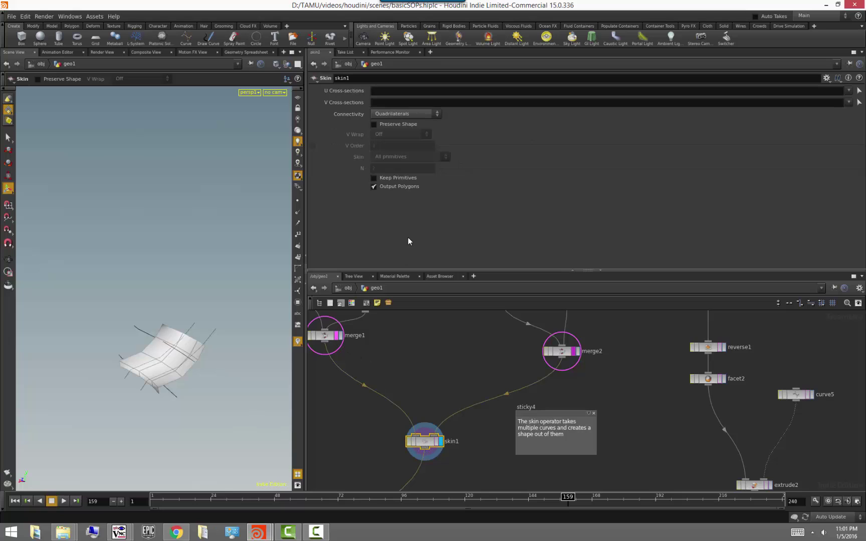
click(409, 114)
click(412, 128)
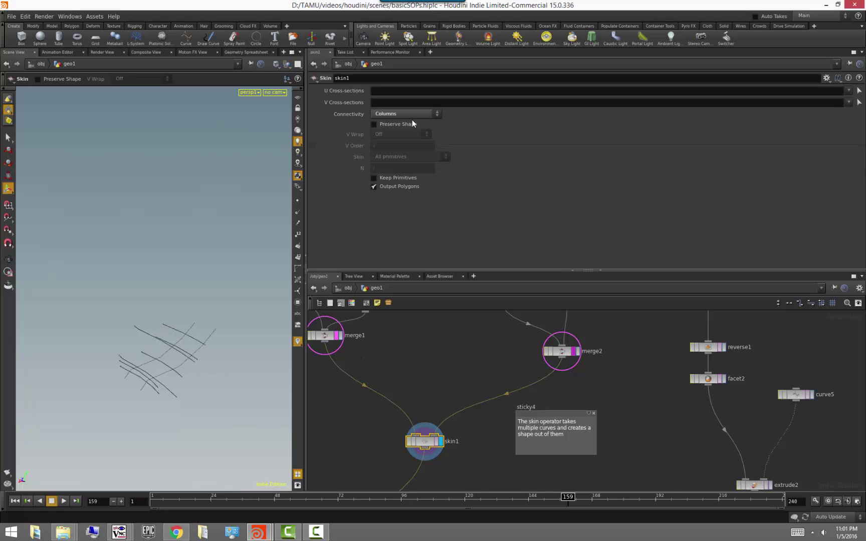
Step: Try Triangles as the connectivity of the skin1 surface, and finish with Quadrilaterals
click(411, 114)
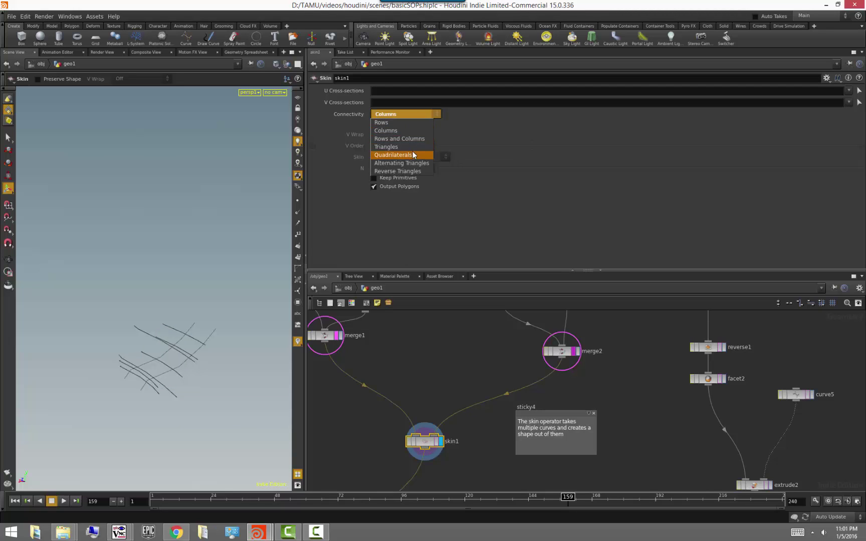
click(412, 149)
click(415, 116)
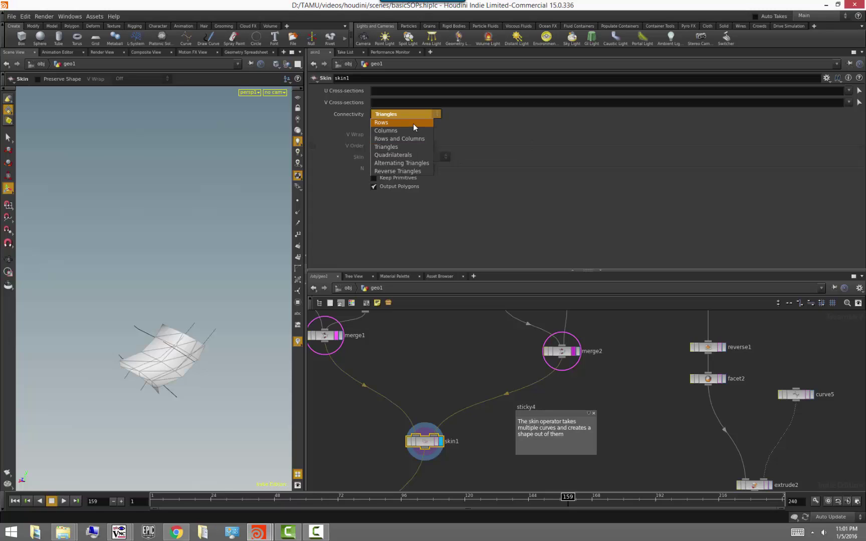
click(415, 155)
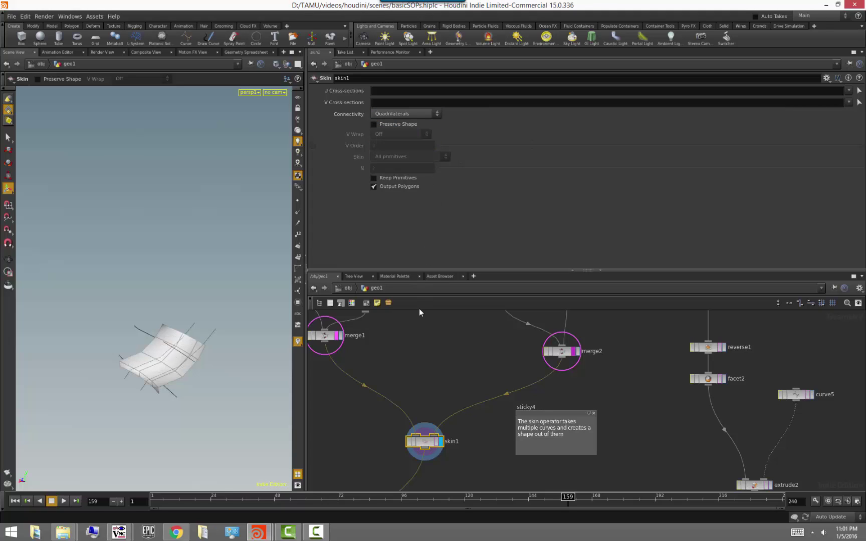
click(374, 124)
Step: Try moving the second curve with the xform1 transform handle to reshape the skin, and undo the move
scroll(381, 376, down, 3)
middle_drag(397, 358, 461, 384)
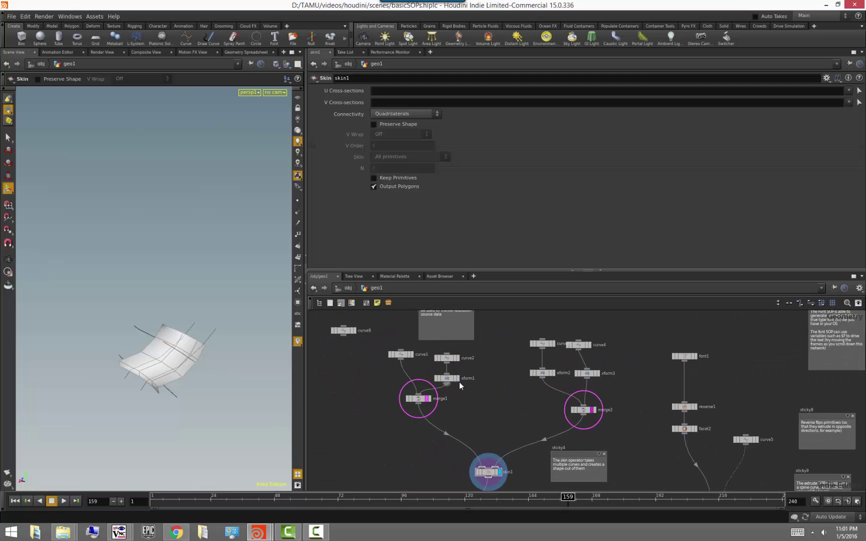
click(446, 378)
alt+drag(201, 386, 217, 391)
alt+right_drag(217, 391, 206, 360)
drag(175, 344, 178, 368)
key(ctrl+z)
click(427, 463)
Step: Turn off the template display of both merge1 and merge2
middle_drag(425, 454, 390, 406)
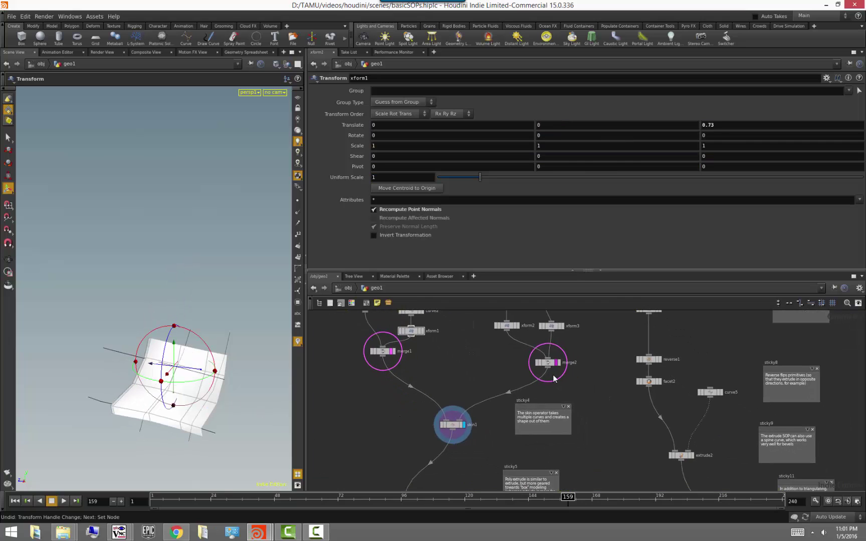
click(558, 365)
click(557, 364)
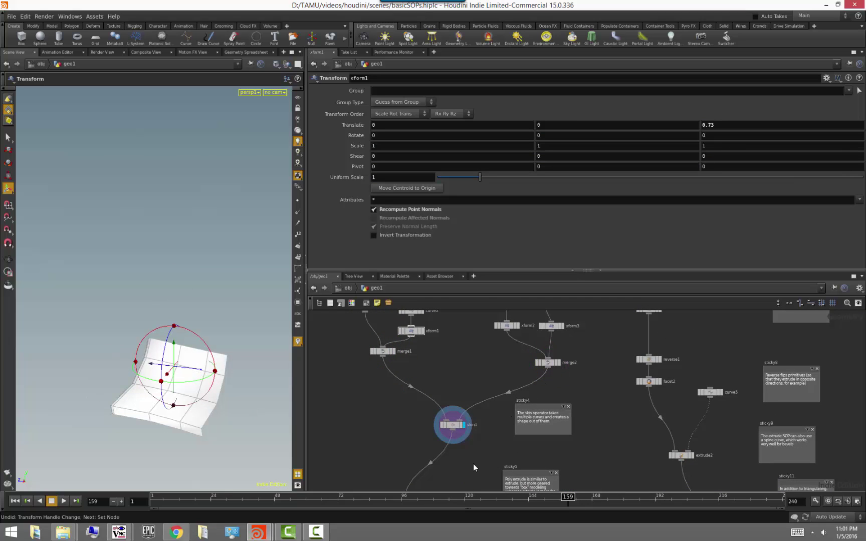
Step: Add a new PolyExtrude node fed by skin1's output, beside the existing polyextrude2
middle_drag(472, 466, 456, 352)
scroll(495, 437, up, 3)
scroll(467, 396, down, 4)
click(447, 326)
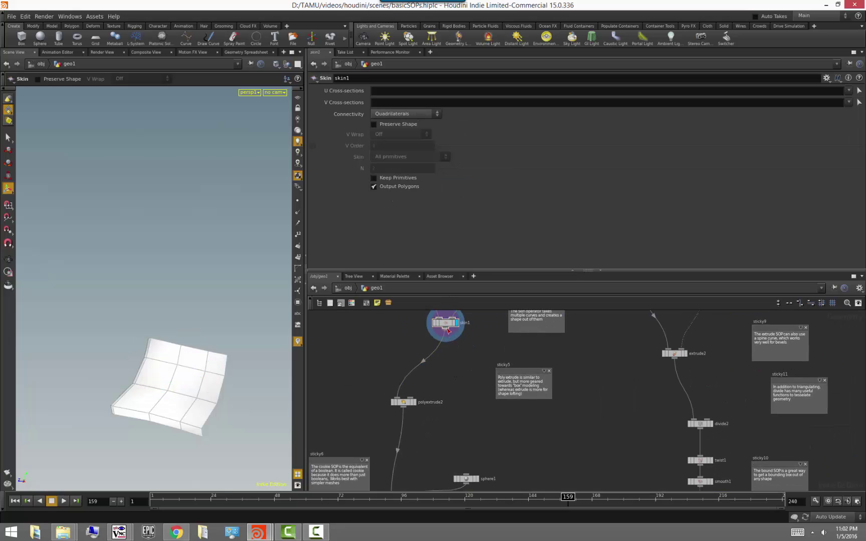
key(Tab)
text(polyex)
key(Return)
click(463, 406)
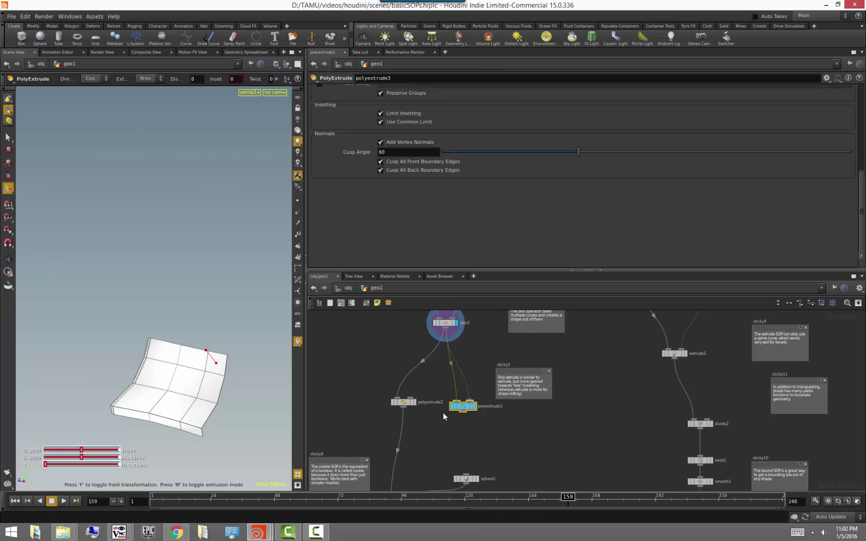
Step: Delete polyextrude2, wire the new polyextrude3 between skin1 and cookie1 in its place, and display it
click(403, 402)
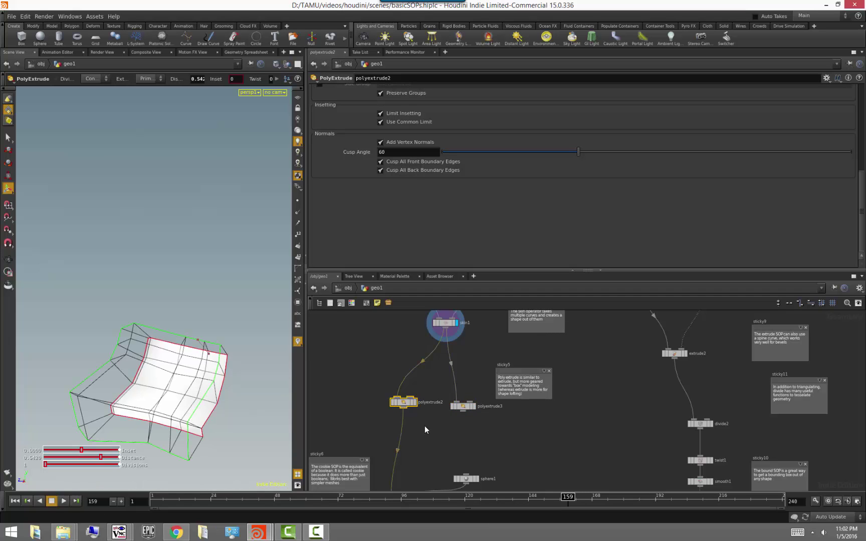
key(Delete)
scroll(429, 429, down, 2)
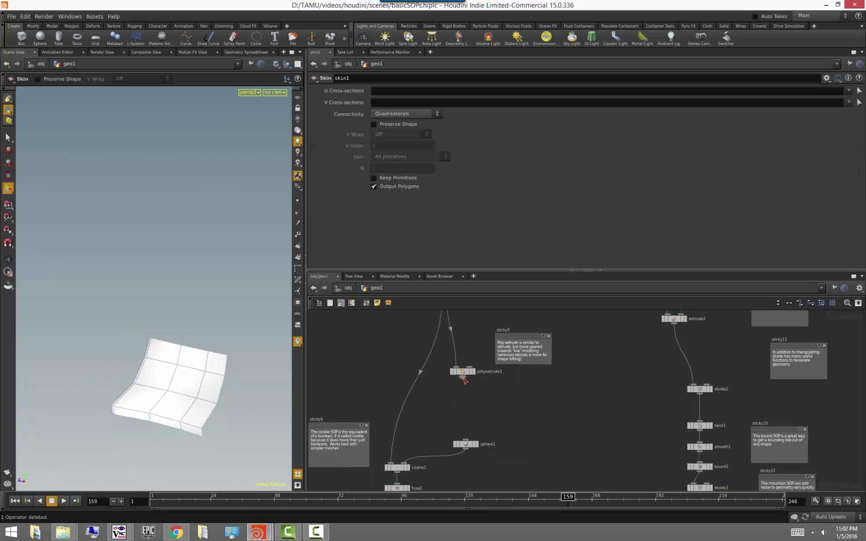
click(390, 464)
drag(462, 372, 405, 361)
click(414, 362)
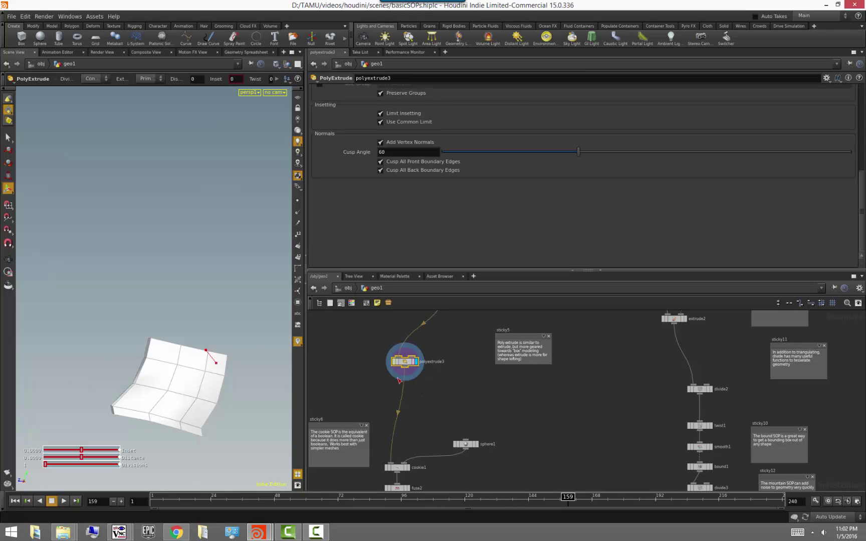
Step: Extrude the skinned surface by a distance of about 0.464 and enable Output Back to close the shape
drag(234, 424, 189, 416)
drag(187, 365, 127, 415)
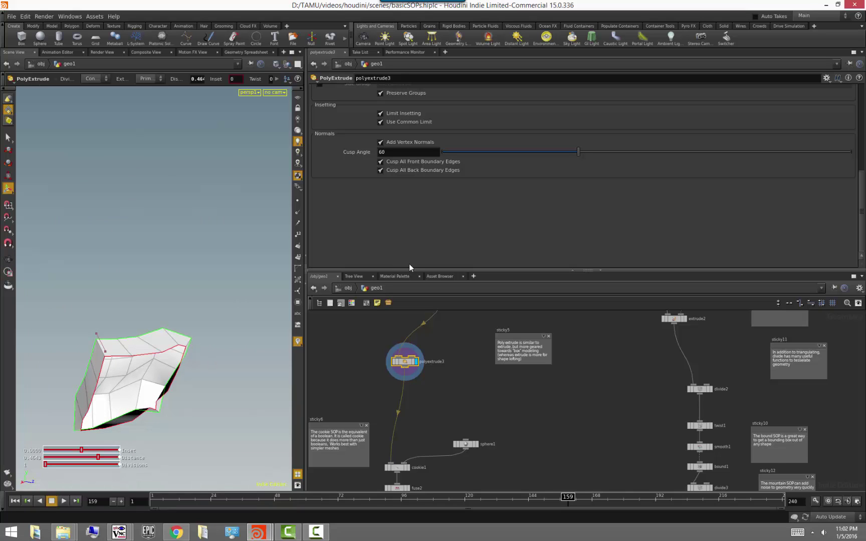
scroll(408, 264, up, 5)
click(381, 172)
alt+drag(232, 320, 256, 368)
alt+right_drag(224, 381, 190, 385)
scroll(425, 143, up, 3)
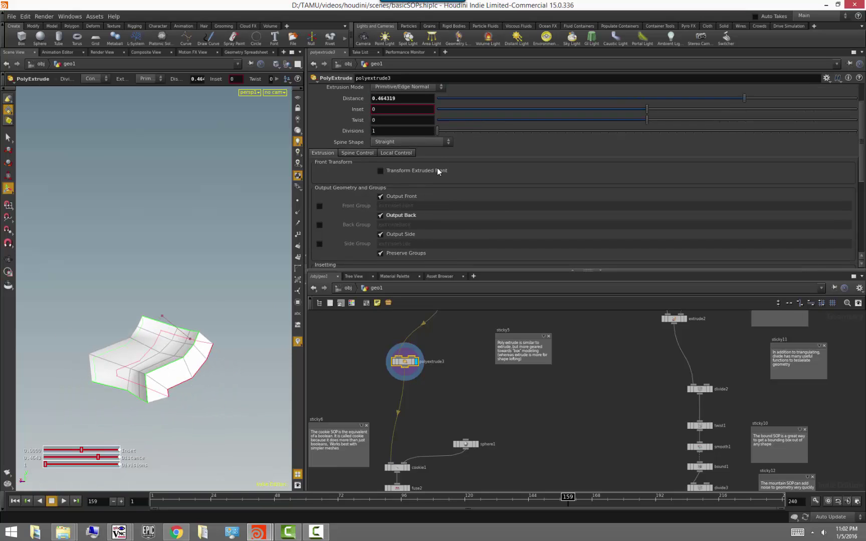
Step: Adjust polyextrude3 to a distance of about 0.733, an inset of about 0.074 and 4 divisions
mouse_move(175, 330)
mouse_down()
mouse_move(147, 304)
mouse_move(170, 319)
mouse_up()
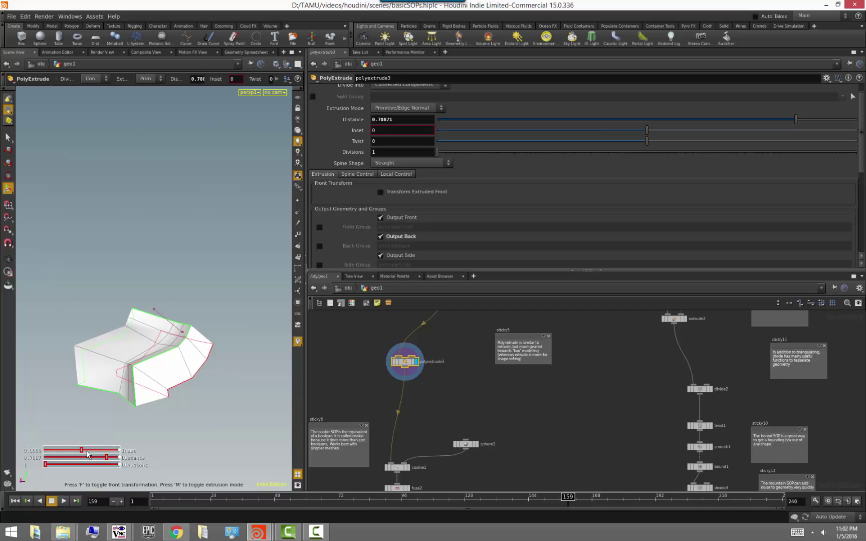
drag(82, 451, 148, 336)
drag(106, 458, 101, 456)
mouse_move(117, 458)
mouse_down()
mouse_move(128, 458)
mouse_move(114, 465)
mouse_up()
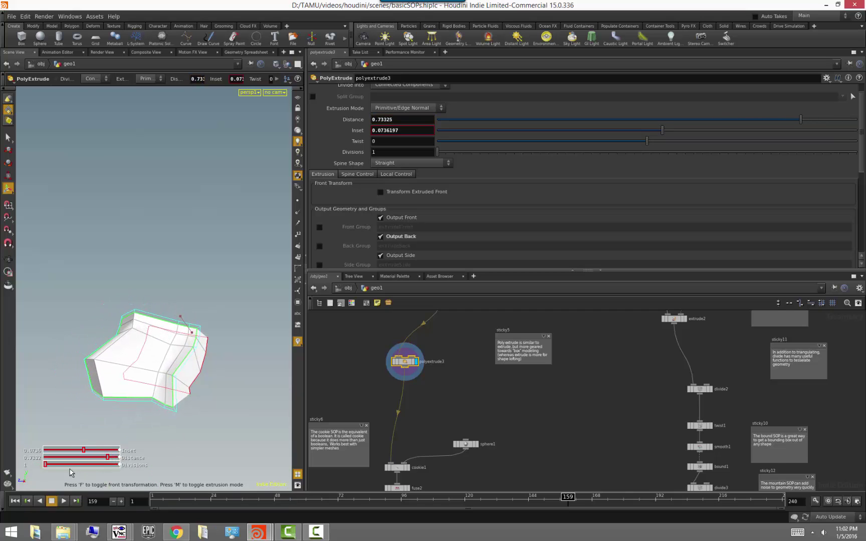
alt+drag(211, 416, 160, 420)
mouse_move(47, 466)
mouse_down()
mouse_move(58, 467)
mouse_move(48, 467)
mouse_up()
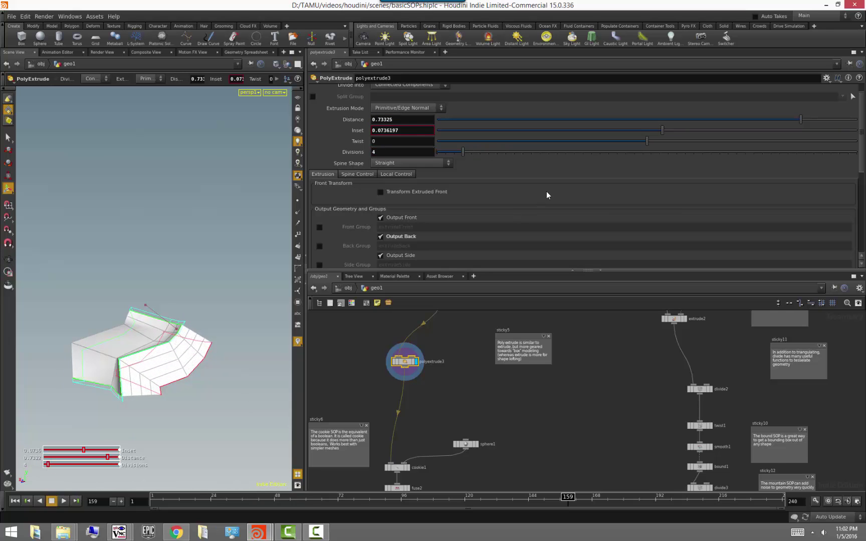
Step: Review polyextrude3's Extrusion, Spine Control and Local Control parameters, including the thickness and twist ramps
scroll(546, 195, down, 3)
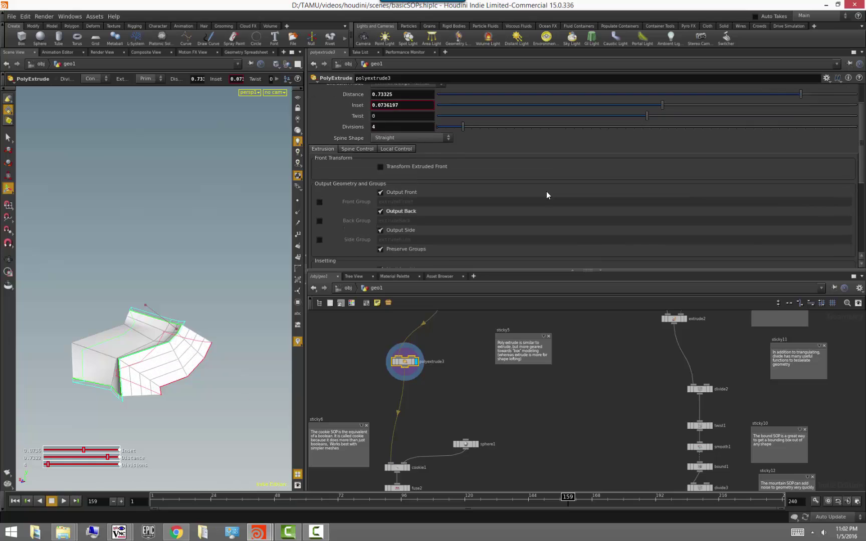
scroll(518, 203, down, 2)
scroll(501, 203, up, 4)
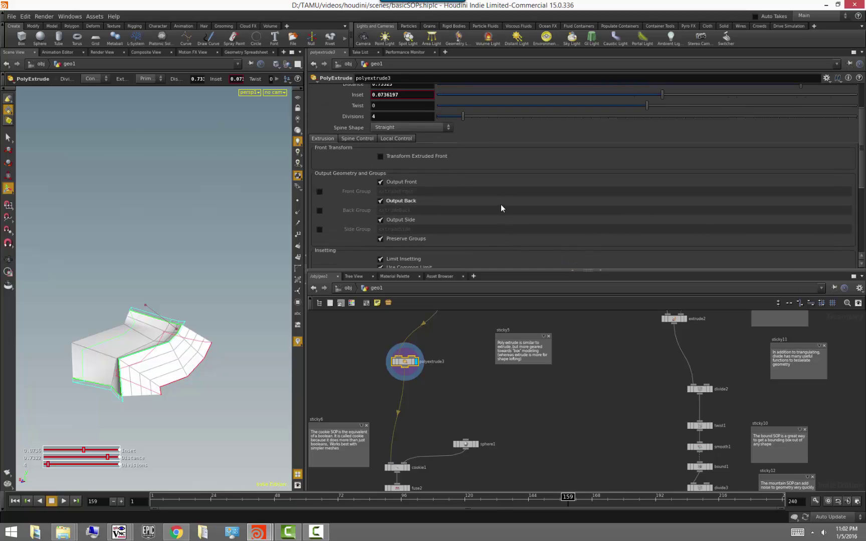
scroll(502, 206, up, 1)
click(351, 171)
scroll(478, 191, down, 5)
scroll(478, 191, down, 4)
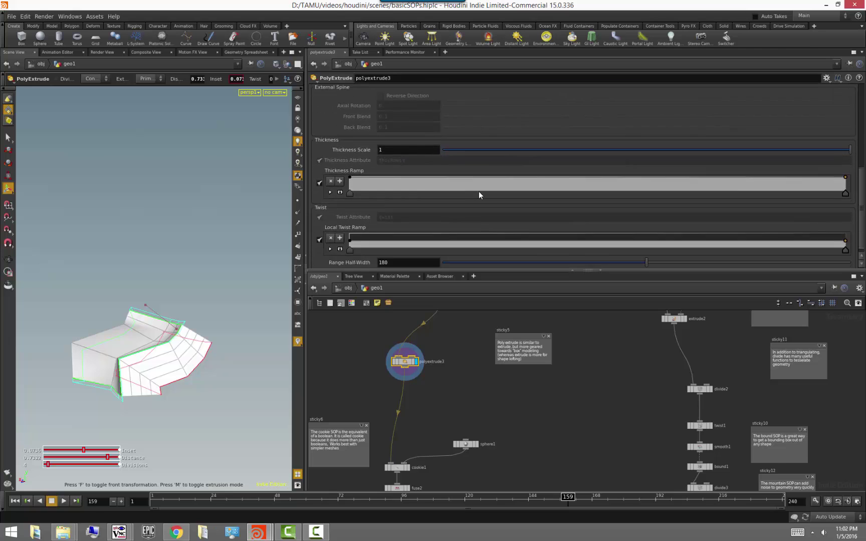
scroll(460, 195, up, 8)
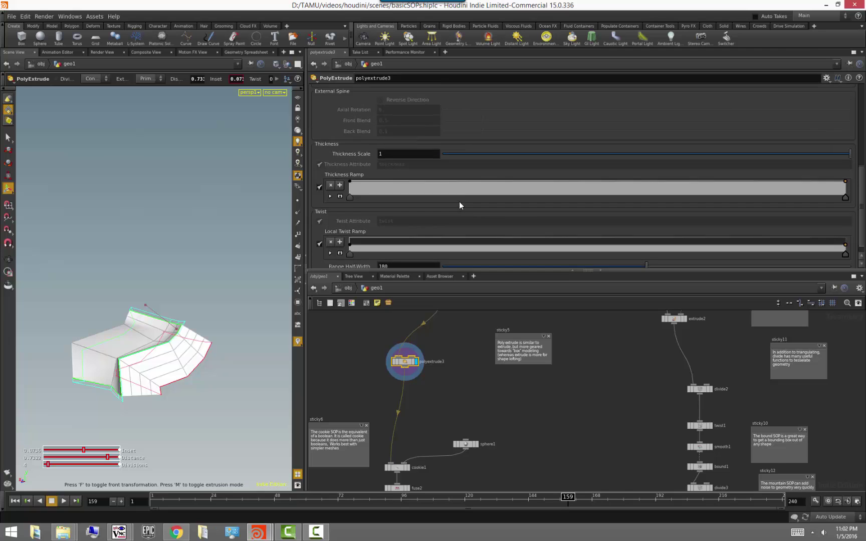
click(401, 174)
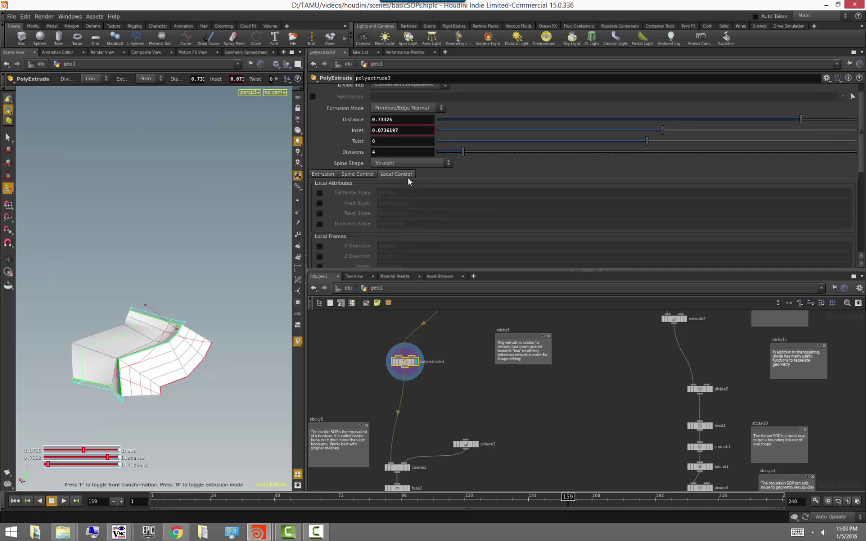
scroll(448, 212, down, 3)
scroll(448, 214, up, 2)
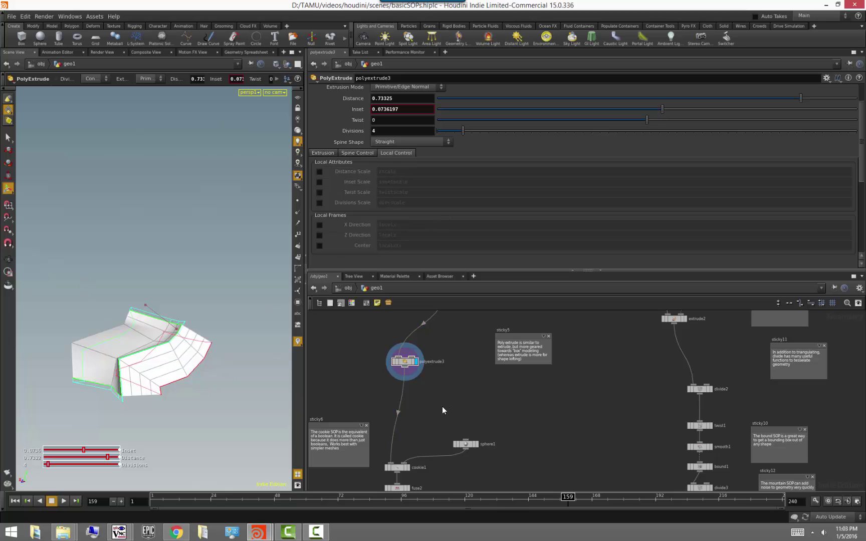
Step: Display the cookie1 boolean result and select sphere1 to show the sphere being subtracted from the extruded shape
middle_drag(441, 416, 501, 393)
scroll(500, 393, up, 2)
scroll(501, 393, down, 1)
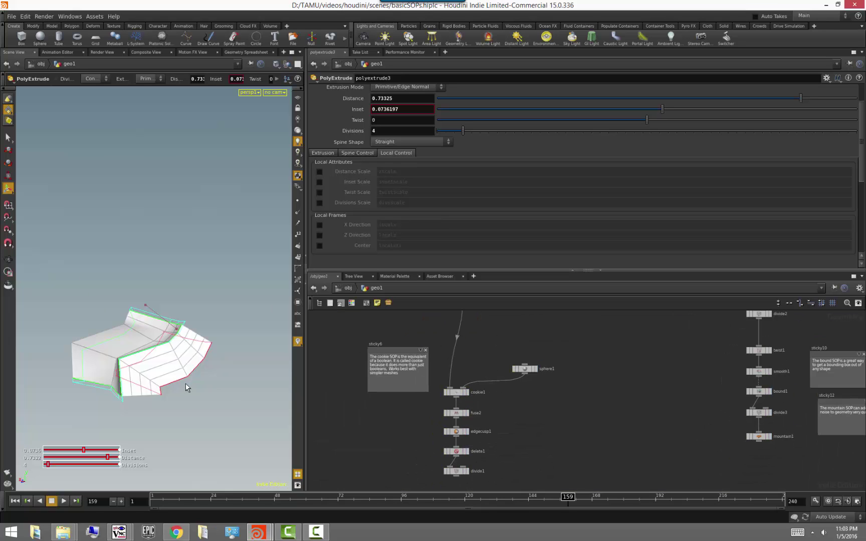
key(Escape)
drag(196, 404, 129, 403)
alt+drag(139, 364, 217, 364)
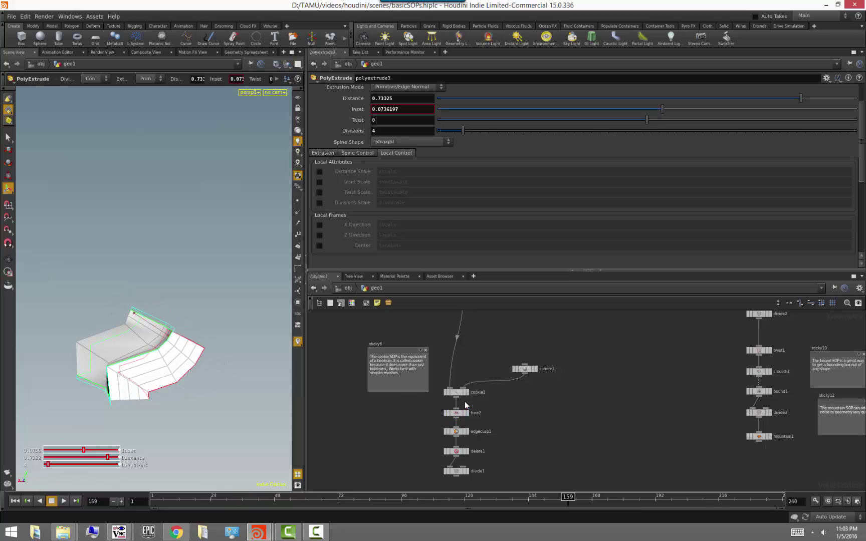
scroll(469, 395, up, 2)
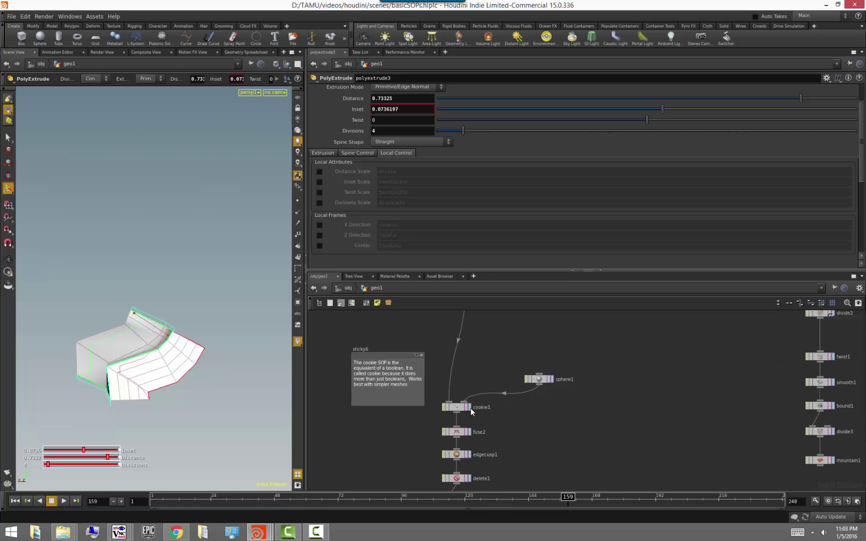
click(469, 407)
drag(219, 402, 257, 416)
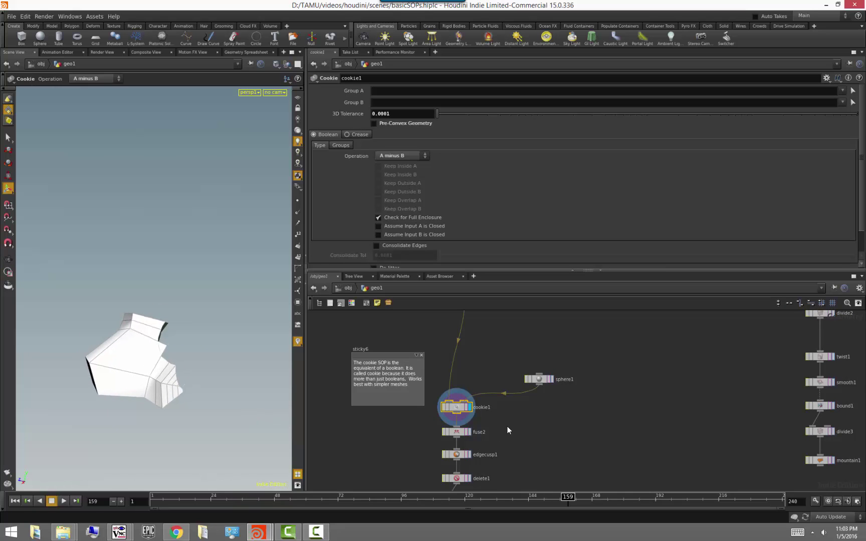
drag(243, 370, 224, 413)
click(535, 382)
key(Escape)
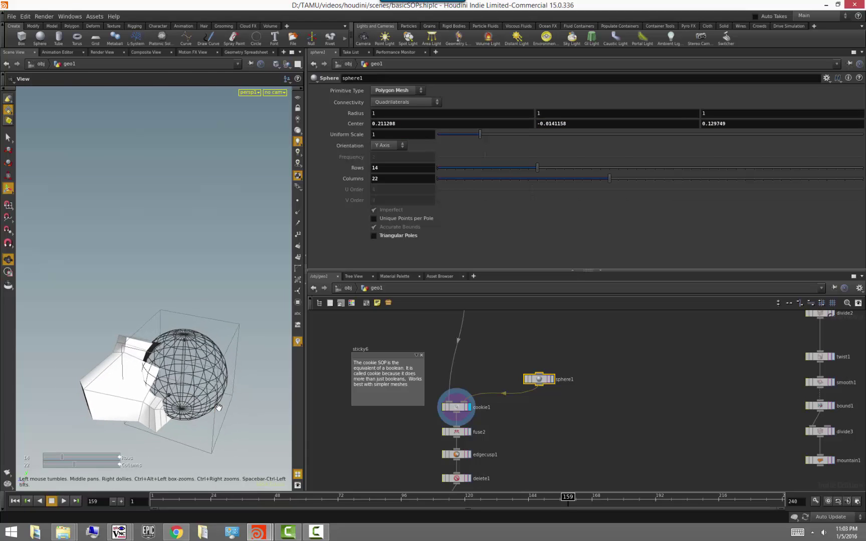
Step: Select polyextrude3 and make it the displayed node to inspect the extrusion from below
middle_drag(431, 361, 394, 410)
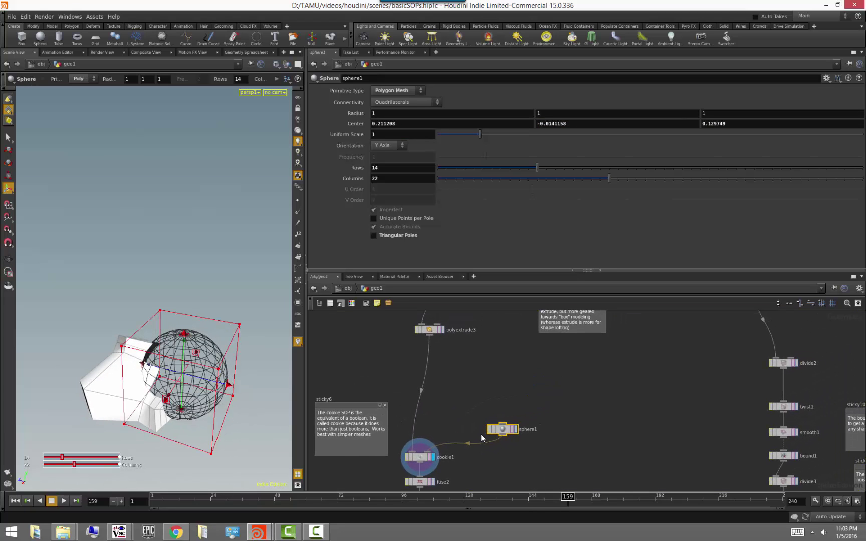
middle_drag(414, 359, 426, 382)
click(427, 379)
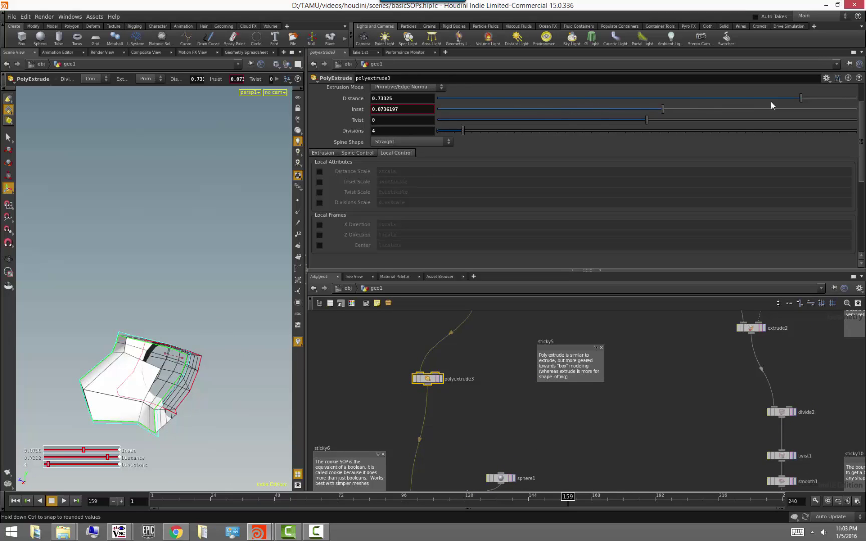
drag(190, 320, 136, 262)
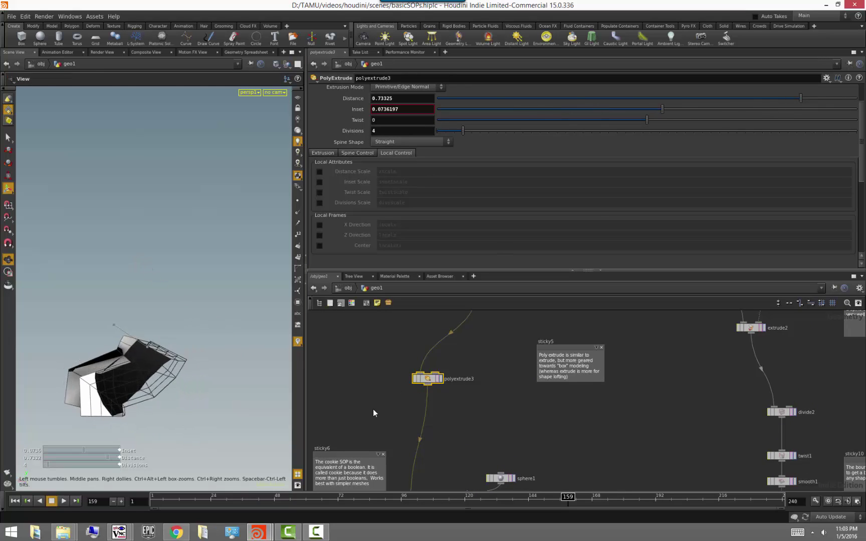
click(442, 380)
mouse_move(128, 407)
alt+mouse_down()
mouse_move(176, 432)
mouse_move(191, 399)
mouse_move(175, 371)
alt+mouse_up()
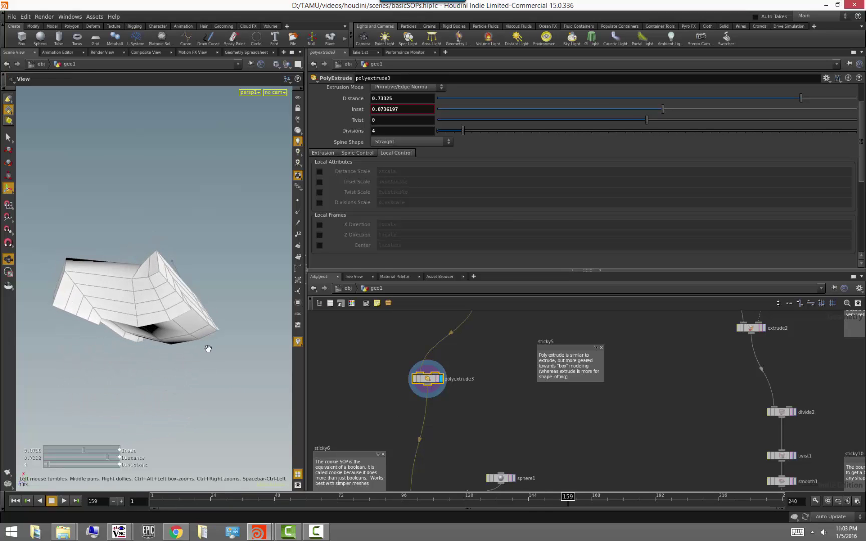
Step: Try a twist of -34.5 on polyextrude3 and undo it
scroll(489, 161, up, 3)
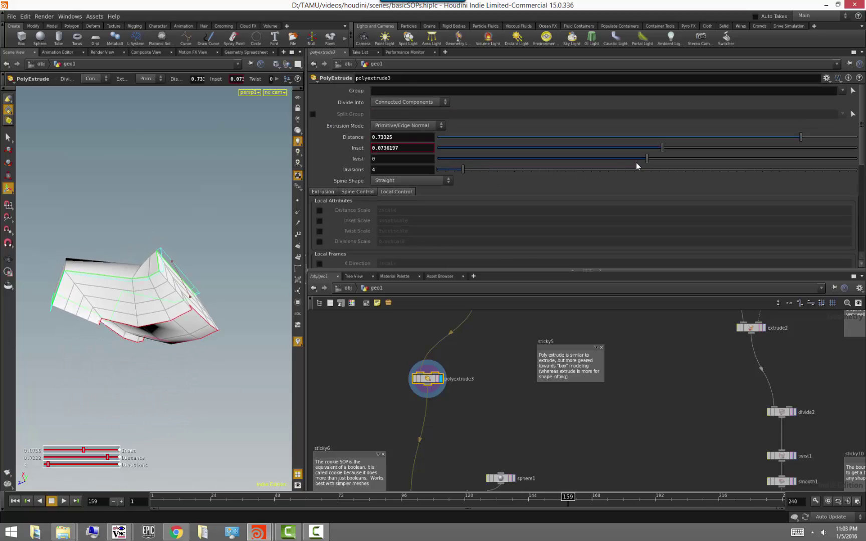
drag(646, 159, 609, 172)
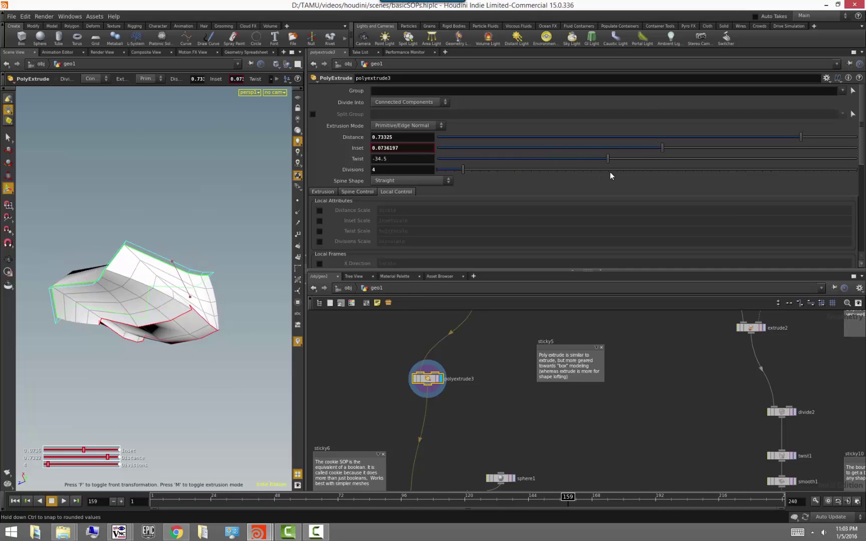
key(ctrl+z)
Step: Reduce polyextrude3's divisions to 1 and view the simplified extrusion
drag(457, 175, 434, 176)
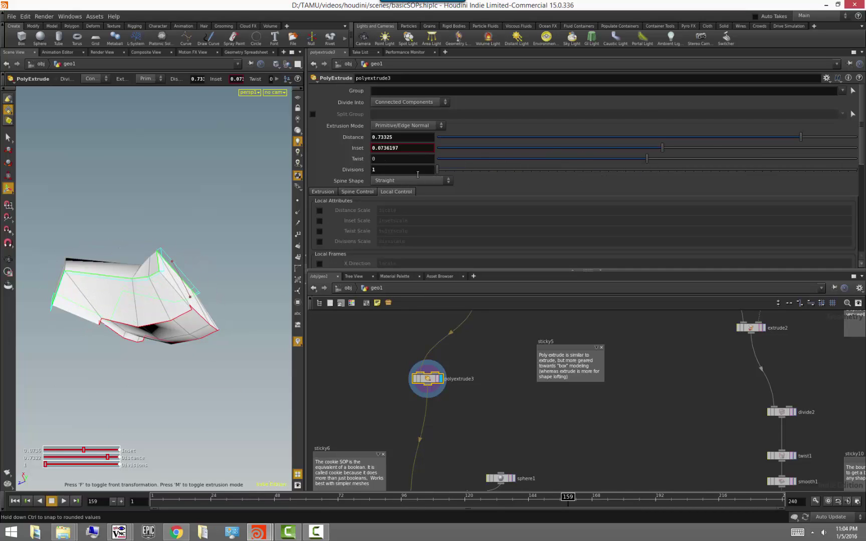
alt+drag(140, 321, 183, 322)
alt+middle_drag(184, 322, 190, 284)
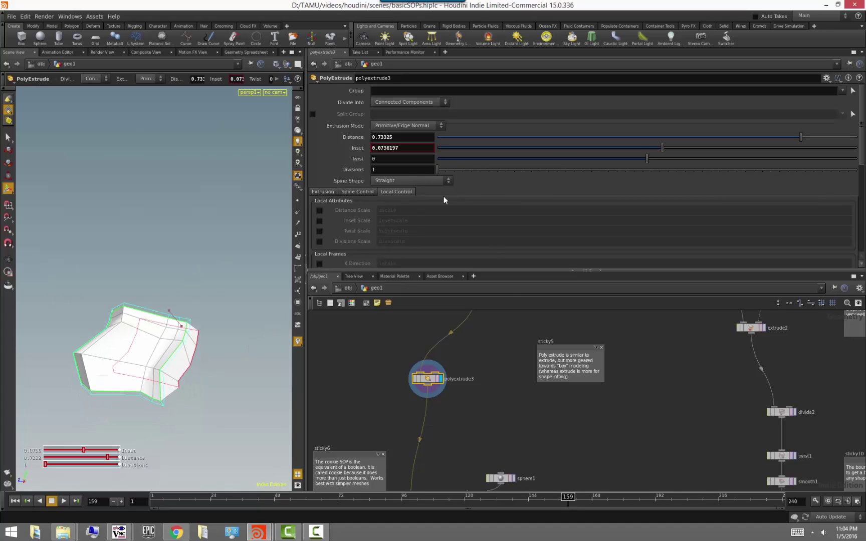
Step: Set polyextrude3's distance to 0.632 and its inset to 0
drag(794, 141, 775, 145)
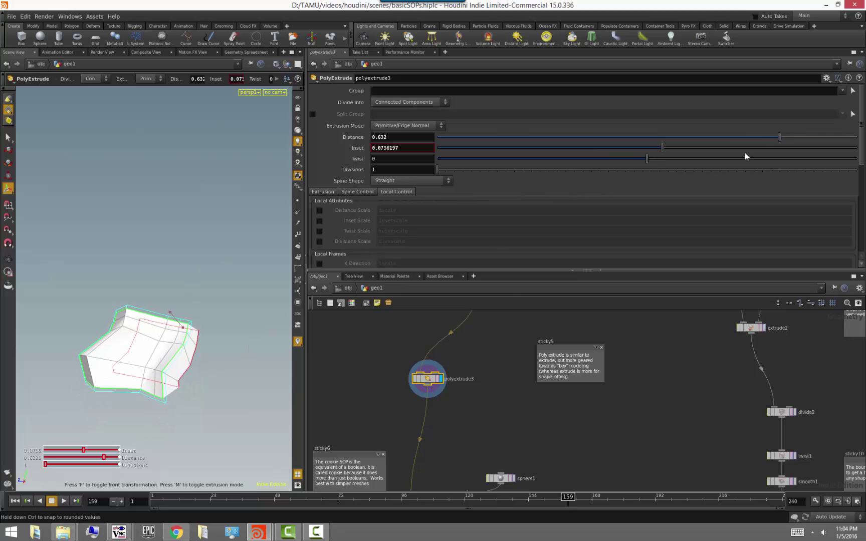
text(0)
key(Return)
Step: Display cookie1 and move sphere1 to a center of about -0.204, 0.014, -0.240 to change the cut
middle_drag(455, 461, 455, 403)
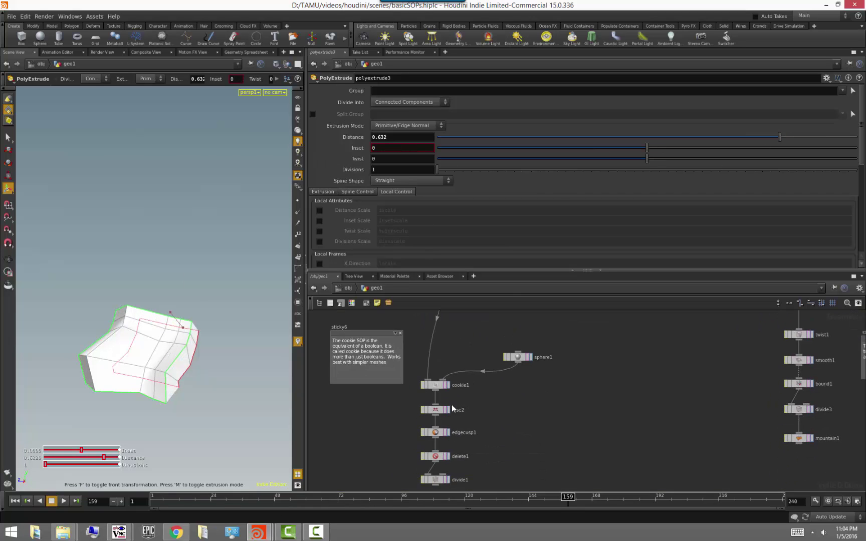
click(448, 386)
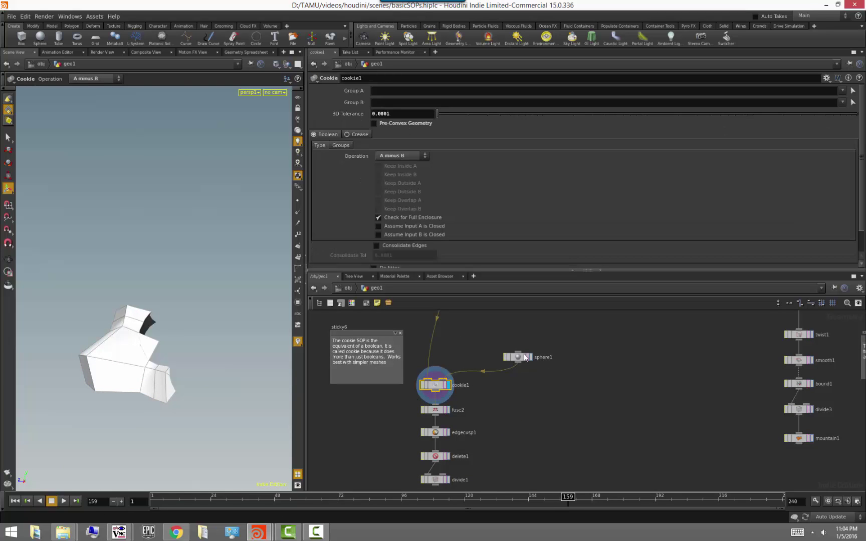
click(519, 357)
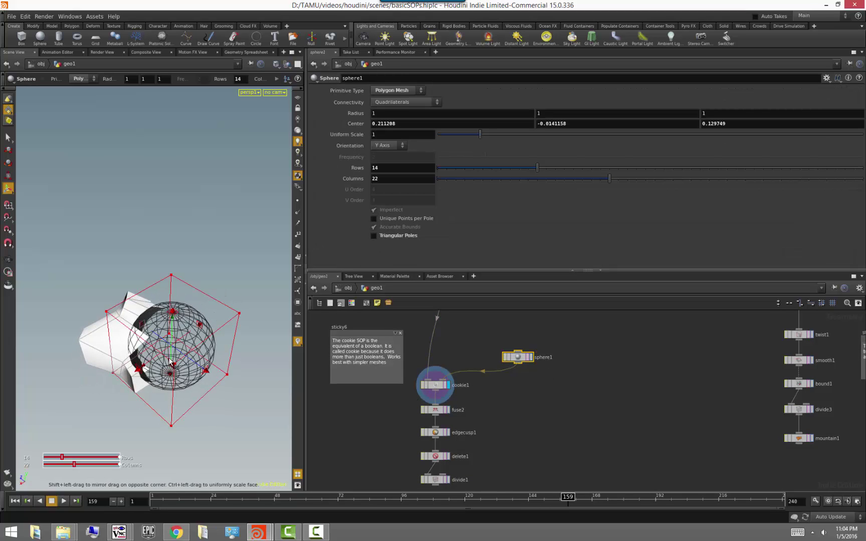
drag(174, 344, 219, 355)
key(Escape)
key(Return)
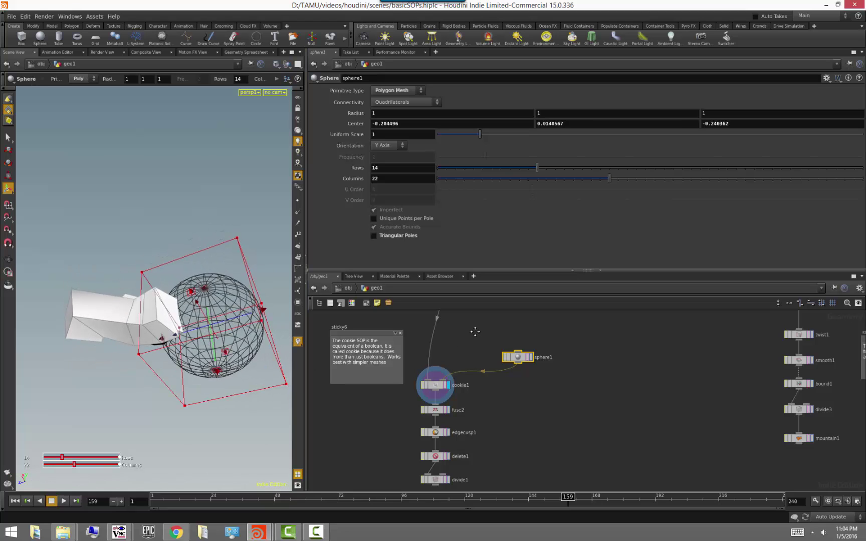
Step: Turn off cusping of all front and back boundary edges on polyextrude3
middle_drag(465, 306, 459, 371)
click(445, 323)
scroll(465, 198, down, 5)
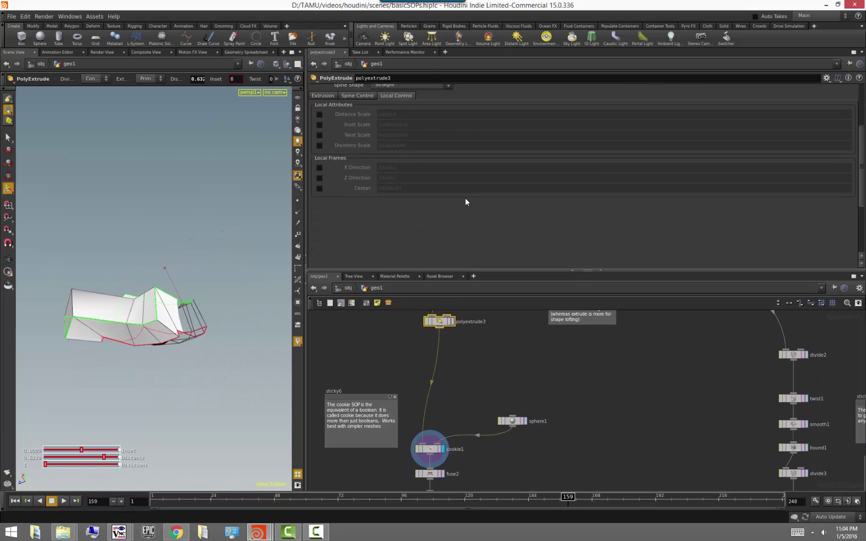
scroll(433, 171, down, 3)
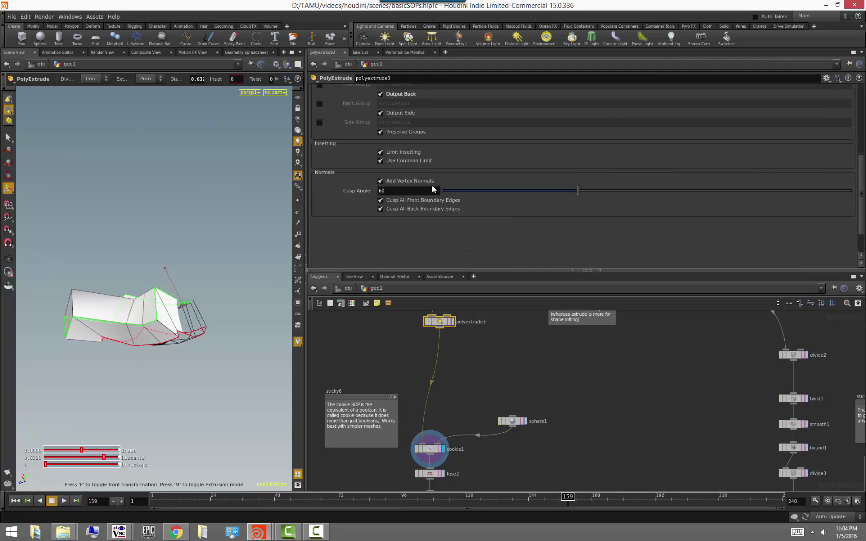
click(403, 201)
click(404, 209)
key(Escape)
drag(178, 376, 144, 418)
key(Return)
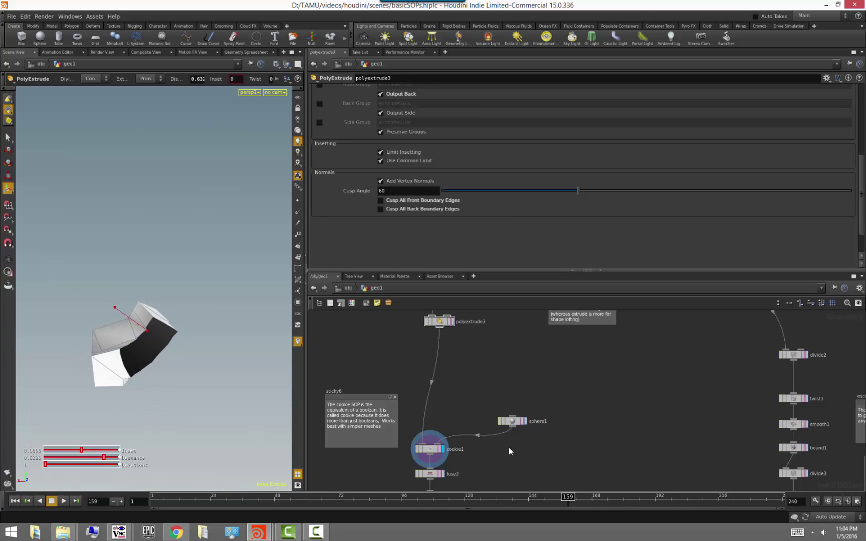
Step: Try the Union operation and then the Intersect operation on cookie1
middle_drag(514, 449, 535, 396)
click(462, 395)
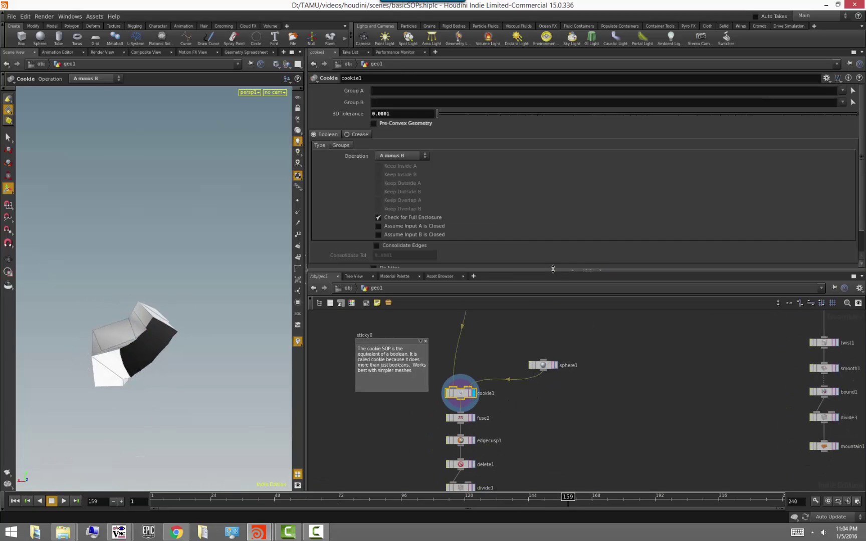
click(413, 159)
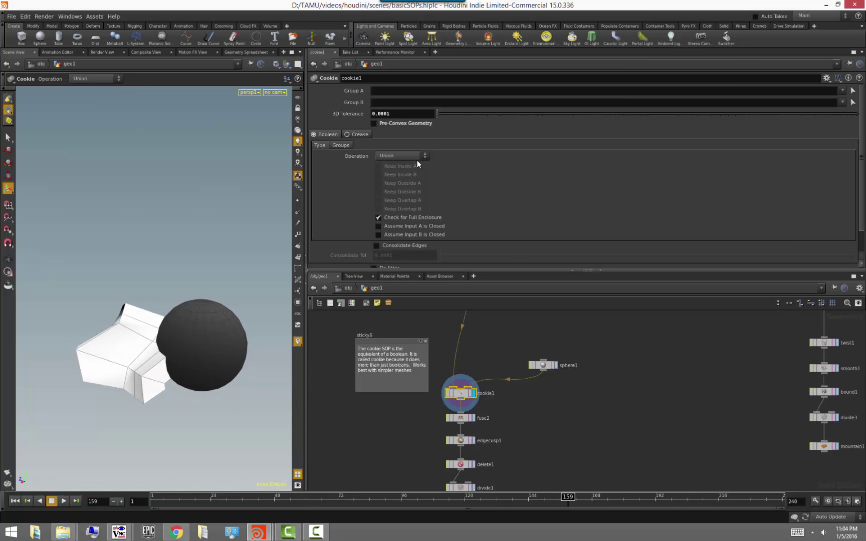
click(416, 156)
click(396, 172)
key(Escape)
drag(247, 319, 223, 321)
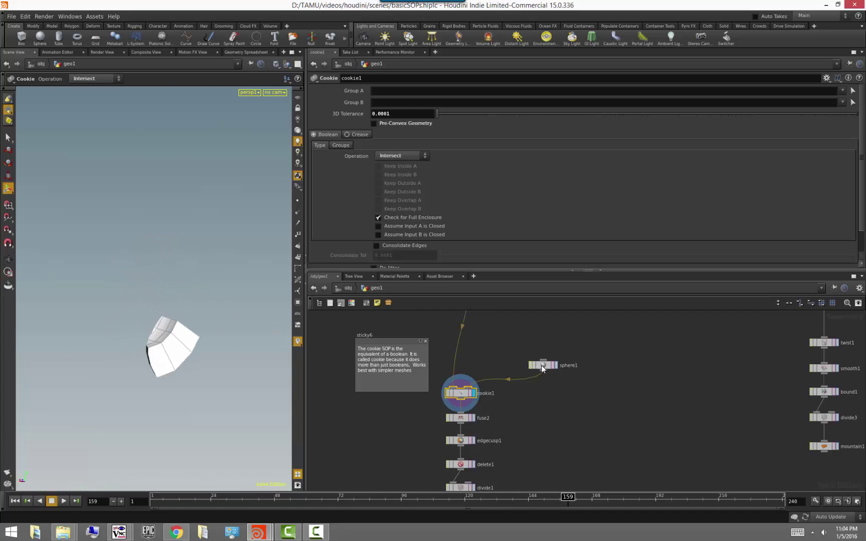
Step: Reposition sphere1 so it overlaps the extruded shape and view the intersection from another angle
click(541, 365)
drag(206, 335, 190, 431)
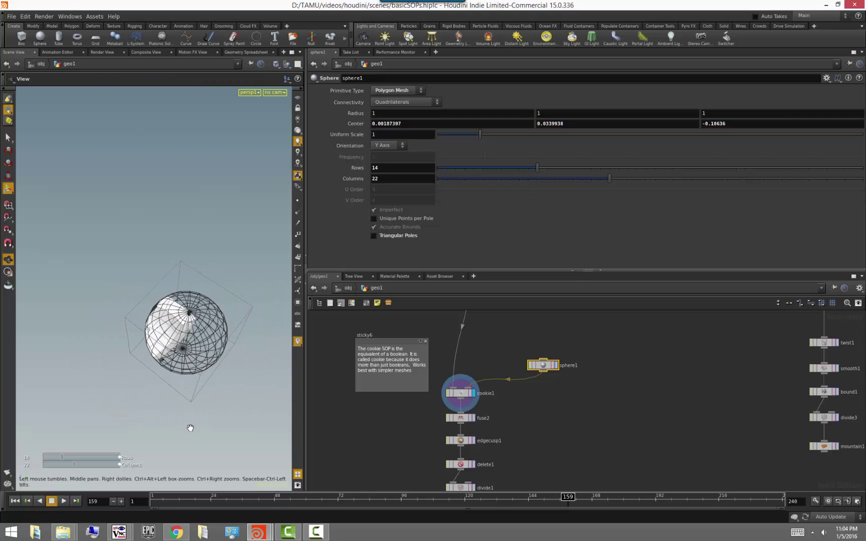
drag(224, 362, 206, 353)
alt+drag(216, 423, 232, 362)
Step: Set cookie1's boolean operation to A minus B
click(563, 410)
middle_drag(542, 398, 568, 359)
click(495, 356)
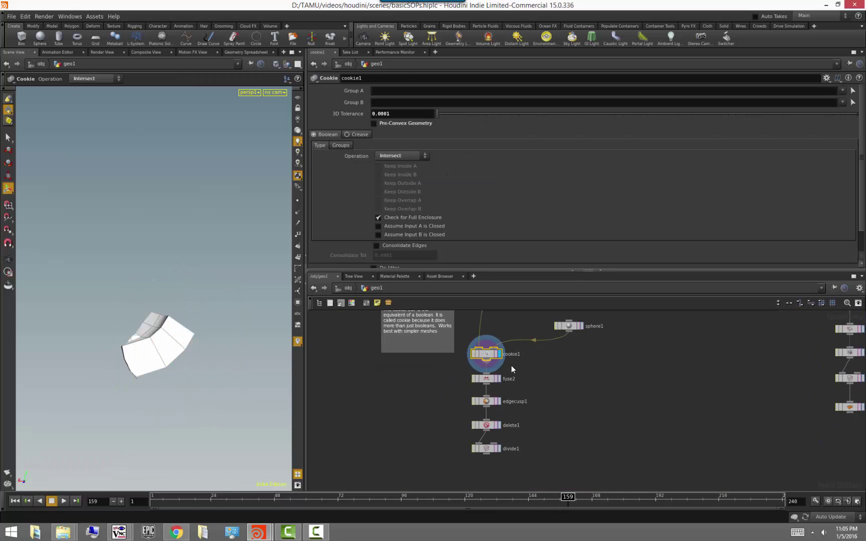
click(409, 153)
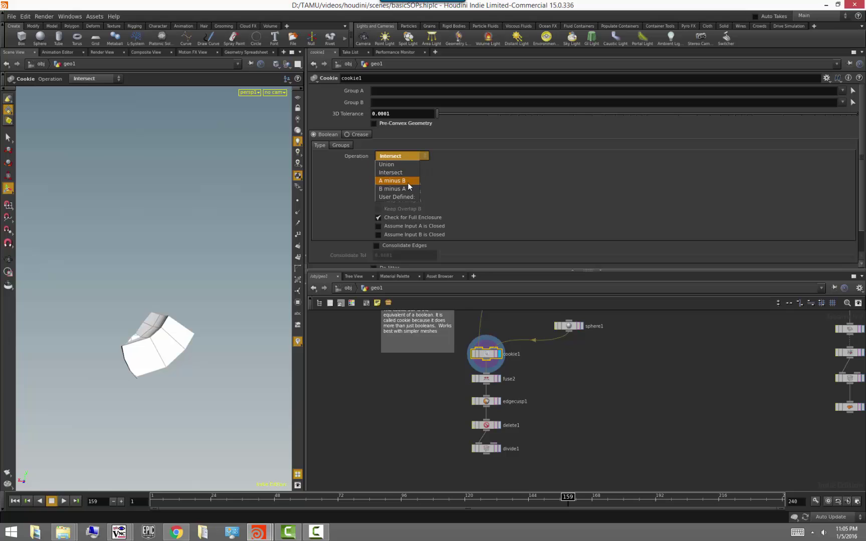
Step: Display fuse2, try a different fuse distance and undo it
click(498, 380)
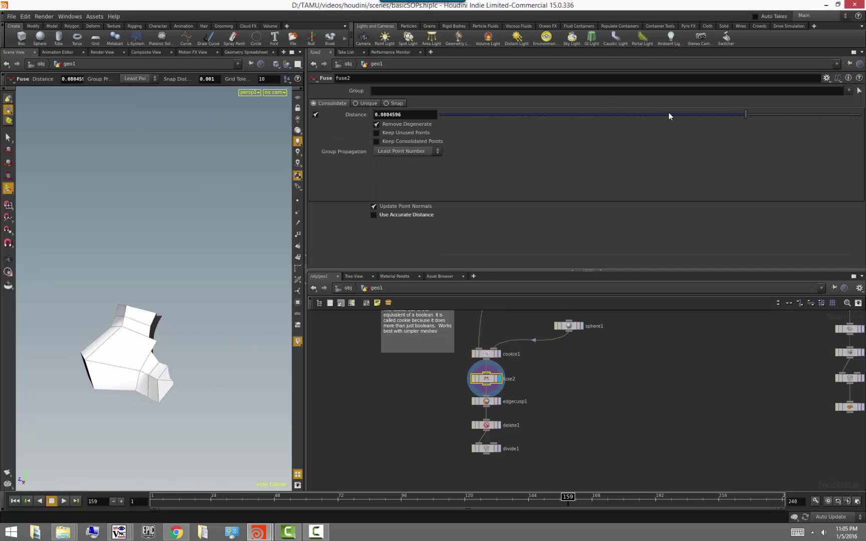
drag(570, 139, 766, 150)
key(ctrl+z)
Step: Display edgecusp1 and examine the edges of the cut shape up close
click(499, 401)
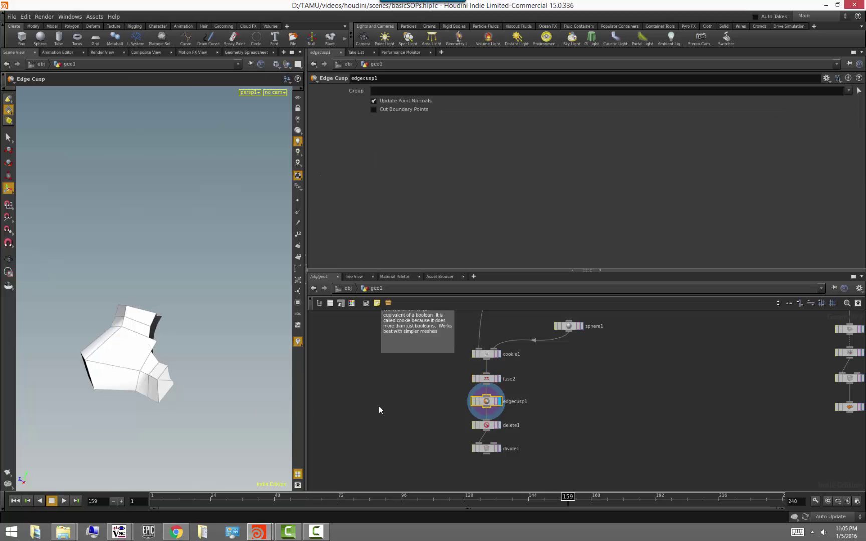
key(Escape)
drag(184, 409, 189, 363)
key(space)
mouse_move(156, 316)
mouse_down()
mouse_move(230, 286)
mouse_move(196, 262)
mouse_move(158, 294)
mouse_move(149, 317)
mouse_up()
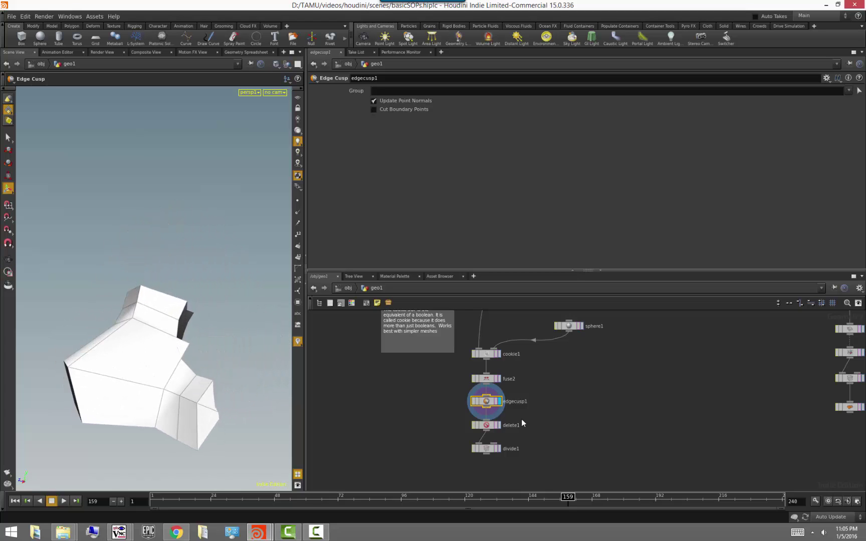
Step: Display delete1 and resize its bounding box to about 1 × 2.26 × 2.27, centered at about 0.94, -0.13, 0.68
middle_drag(534, 419, 543, 393)
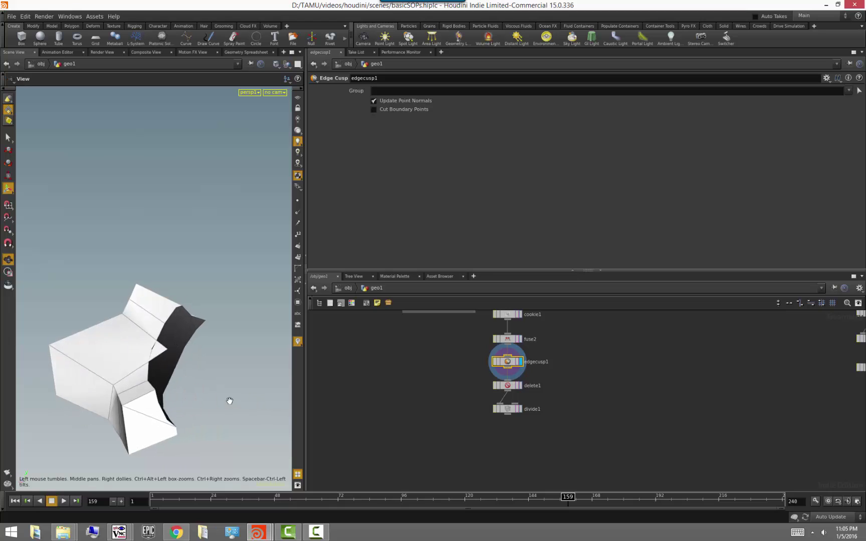
click(520, 385)
click(507, 388)
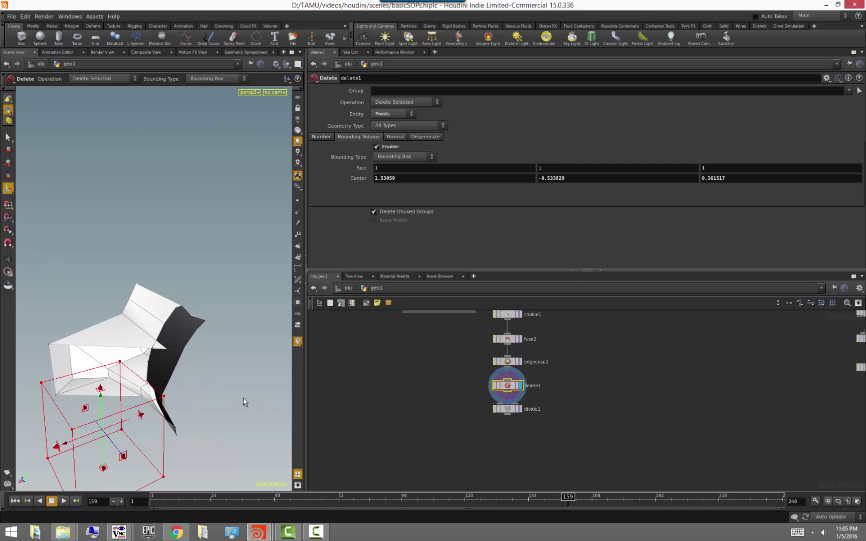
alt+drag(227, 393, 218, 417)
alt+middle_drag(219, 418, 269, 368)
alt+drag(269, 368, 286, 381)
drag(173, 371, 247, 311)
alt+drag(212, 356, 167, 386)
mouse_move(108, 391)
alt+mouse_down()
mouse_move(140, 425)
mouse_move(104, 399)
alt+mouse_up()
drag(199, 299, 179, 311)
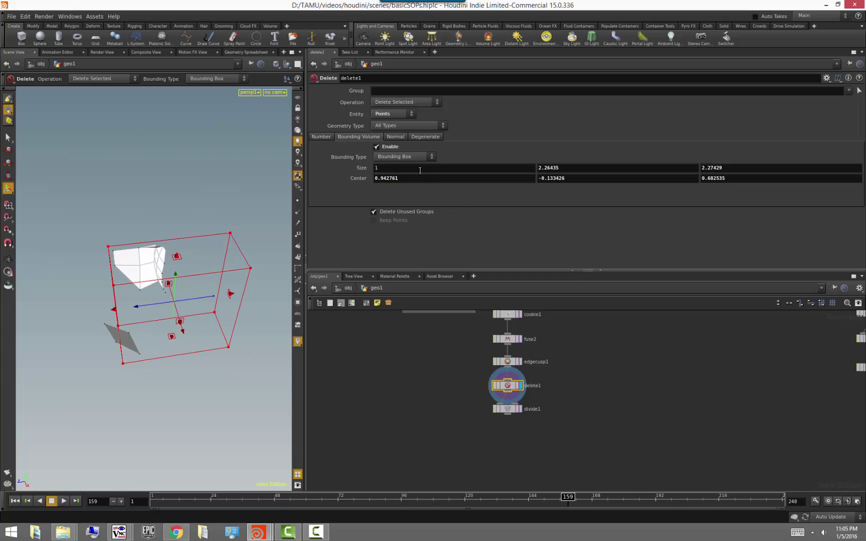
Step: Turn off delete1's bounding volume and enable deletion by normal with direction 0, 1, 0
click(390, 146)
click(395, 137)
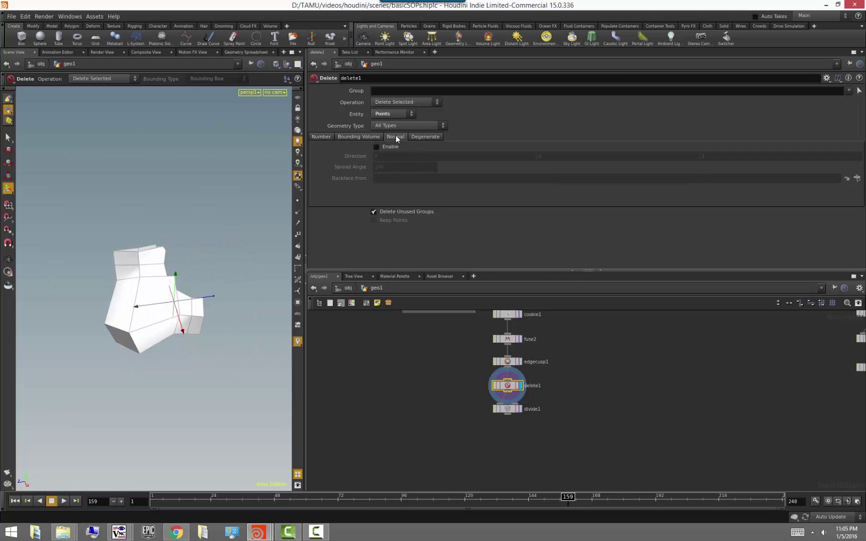
click(376, 146)
key(Escape)
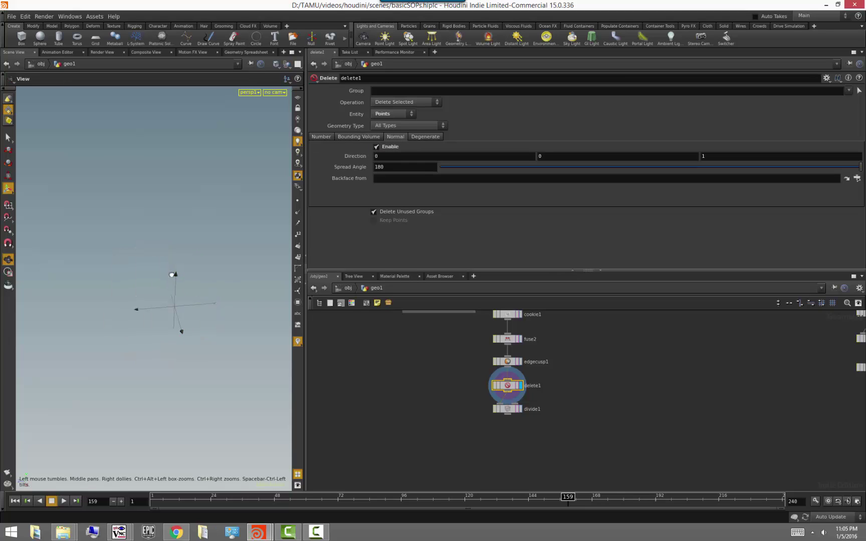
key(Return)
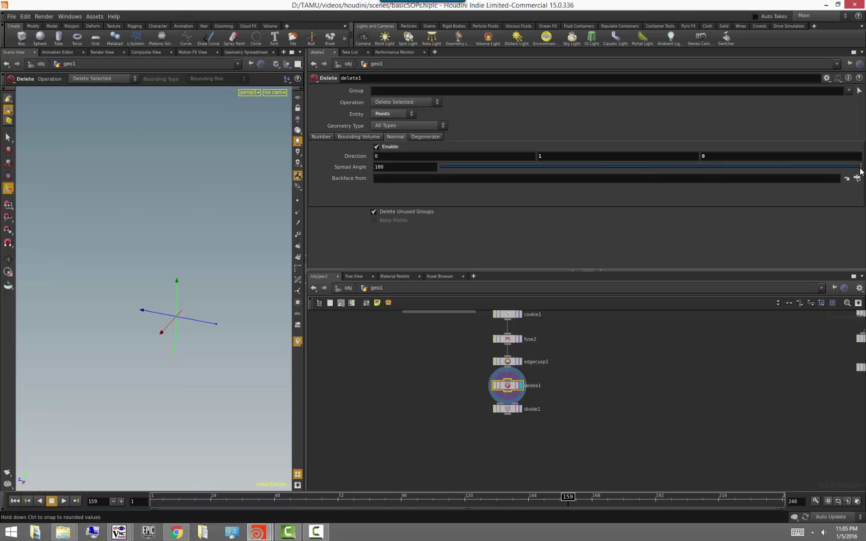
Step: Reduce delete1's spread angle to 65.8 and examine the remaining faces
drag(846, 166, 594, 170)
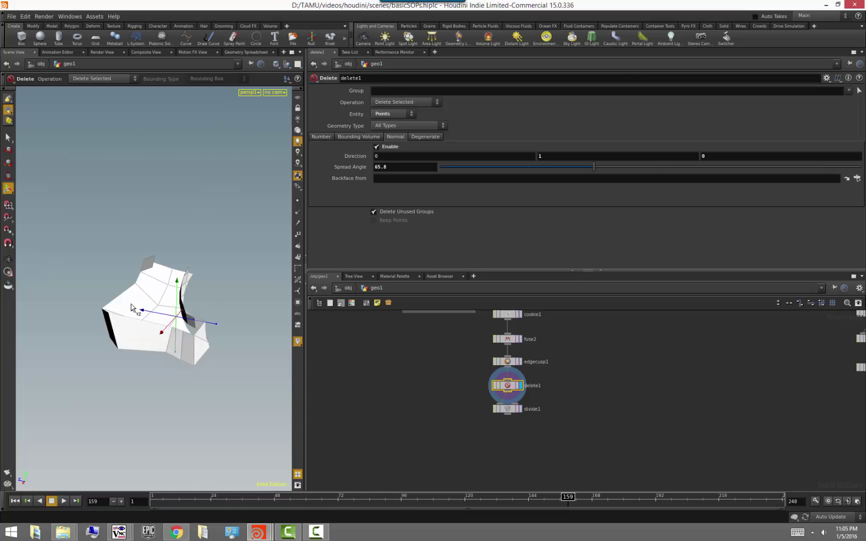
key(Escape)
drag(65, 292, 82, 326)
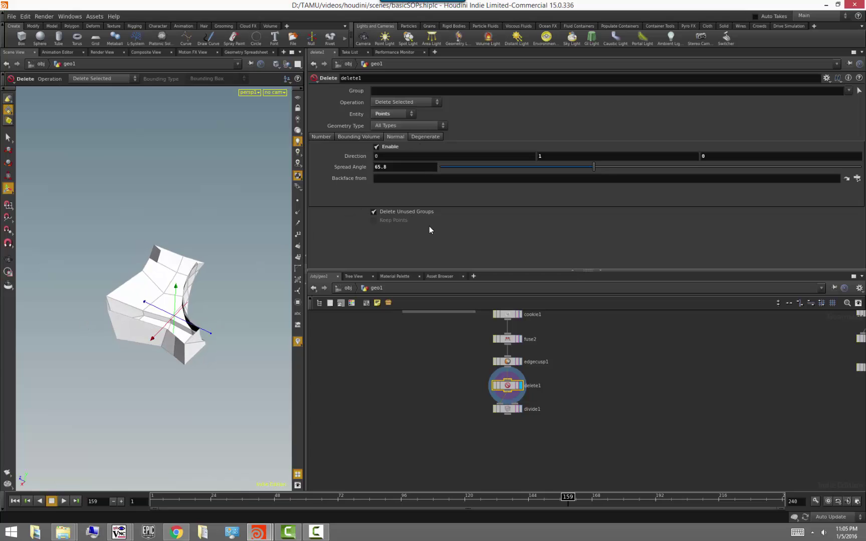
Step: Display and select divide1 to inspect the triangulated shape from several angles
scroll(556, 420, up, 3)
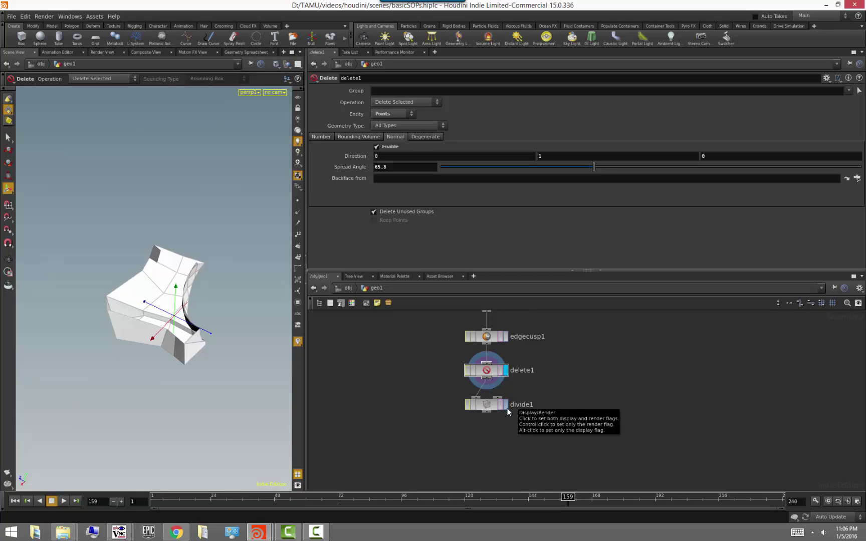
click(505, 406)
key(Escape)
drag(217, 368, 195, 350)
key(Return)
key(Escape)
key(Return)
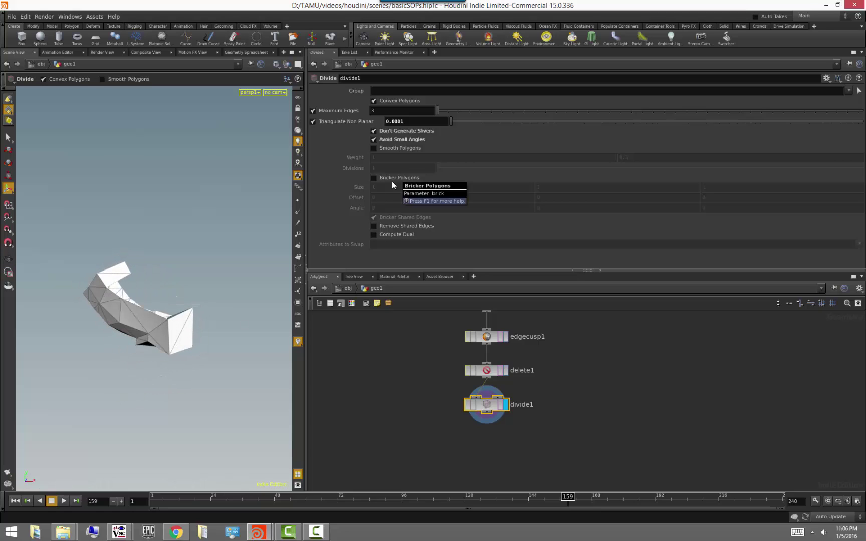
Step: Turn off Convex Polygons on divide1 and enable Bricker Polygons with a size of 0.2, 0.2, 0.2
click(373, 101)
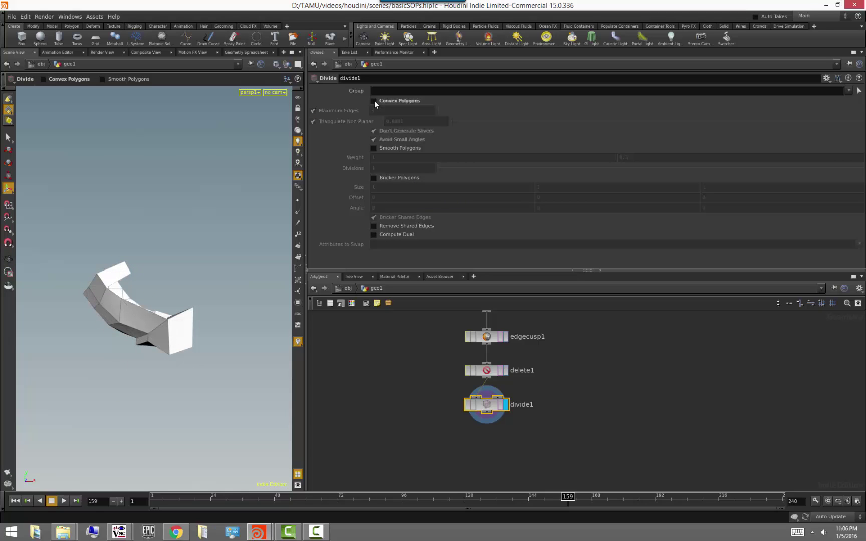
click(373, 179)
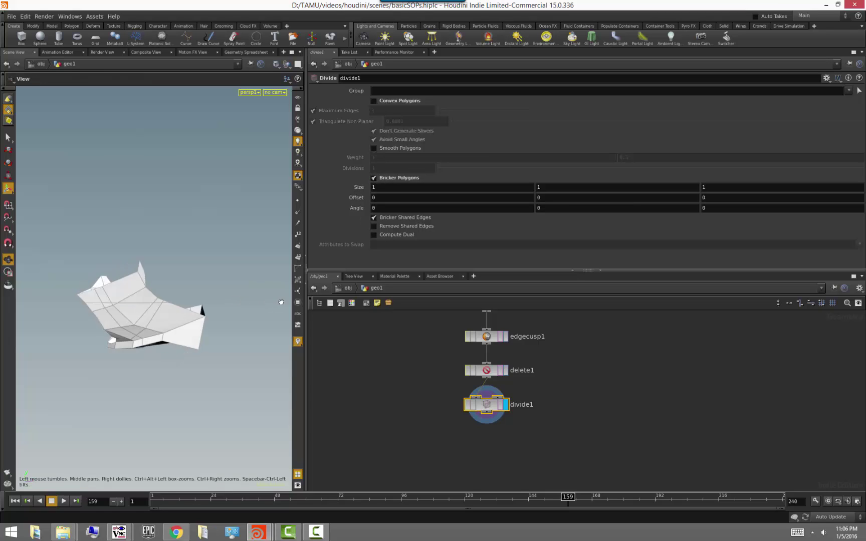
mouse_move(360, 194)
middle_down()
mouse_move(401, 194)
mouse_move(308, 198)
mouse_move(360, 200)
middle_up()
alt+drag(235, 318, 193, 346)
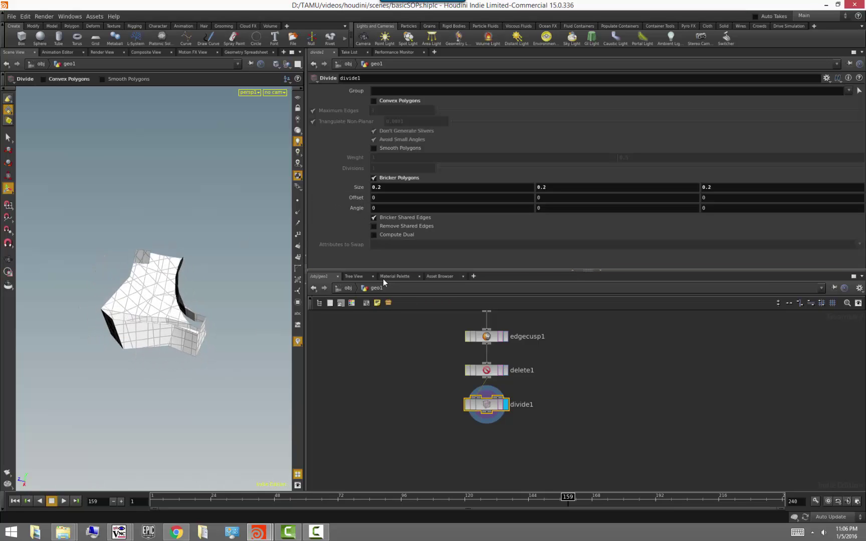
alt+drag(191, 379, 155, 360)
alt+right_drag(154, 359, 225, 373)
alt+drag(225, 373, 240, 365)
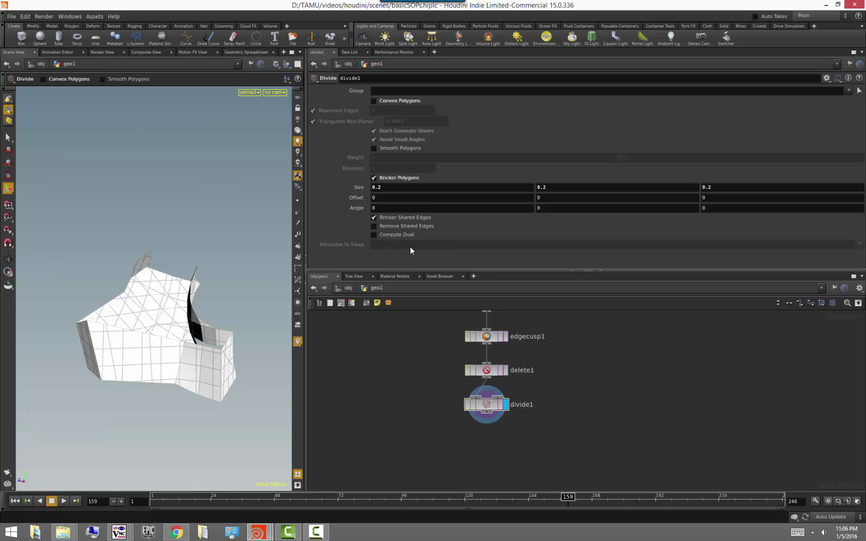
Step: Find the font1 node at the start of the next network branch and display it
middle_drag(638, 359, 540, 425)
scroll(541, 425, down, 3)
middle_drag(648, 346, 508, 486)
middle_drag(540, 372, 534, 482)
middle_drag(523, 415, 509, 473)
scroll(590, 420, up, 3)
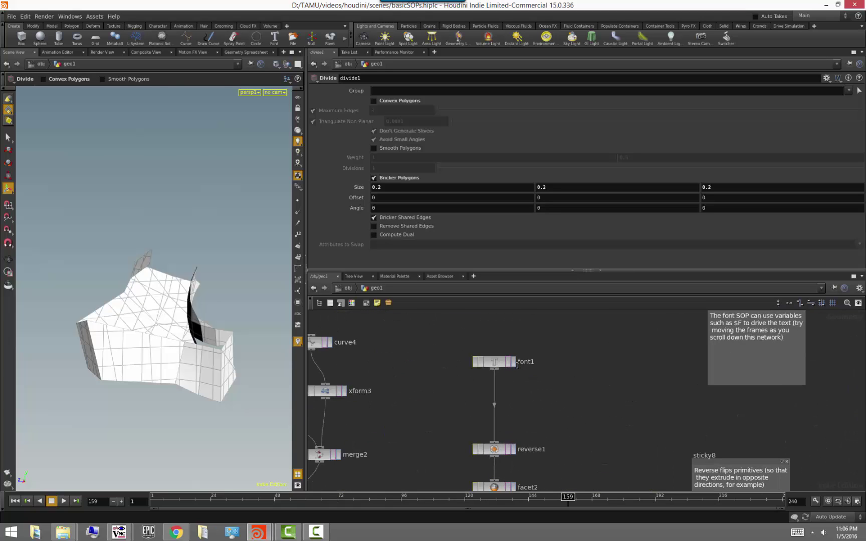
click(513, 362)
Step: Frame the font1 text in the view and scrub the timeline to frame 12 to drive its $F variable
alt+drag(151, 398, 174, 398)
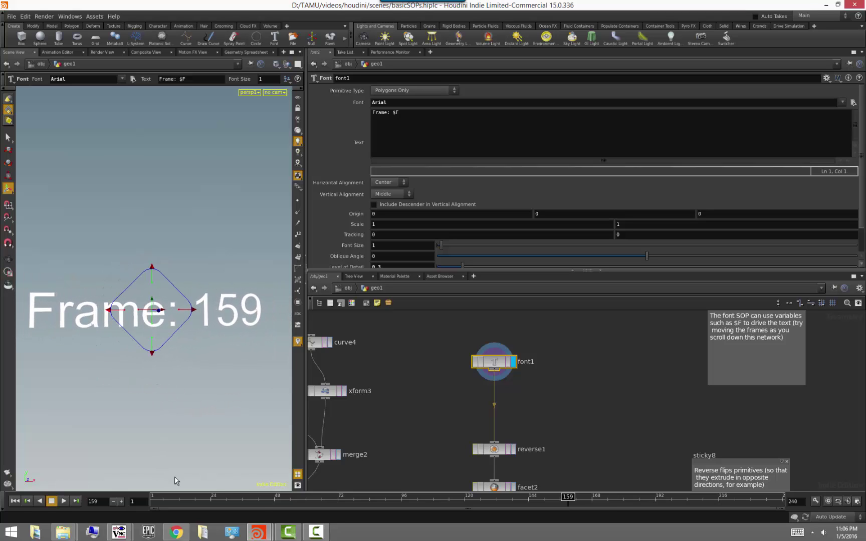
alt+drag(30, 354, 132, 377)
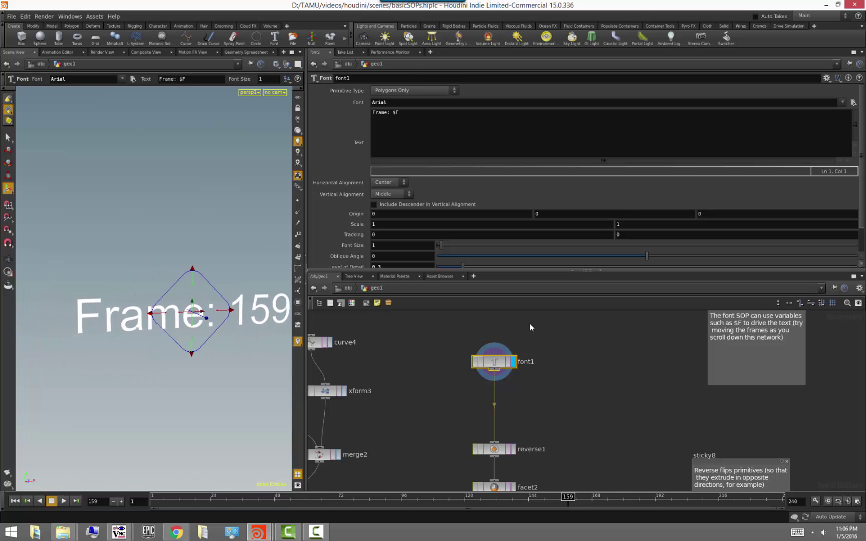
drag(568, 497, 181, 527)
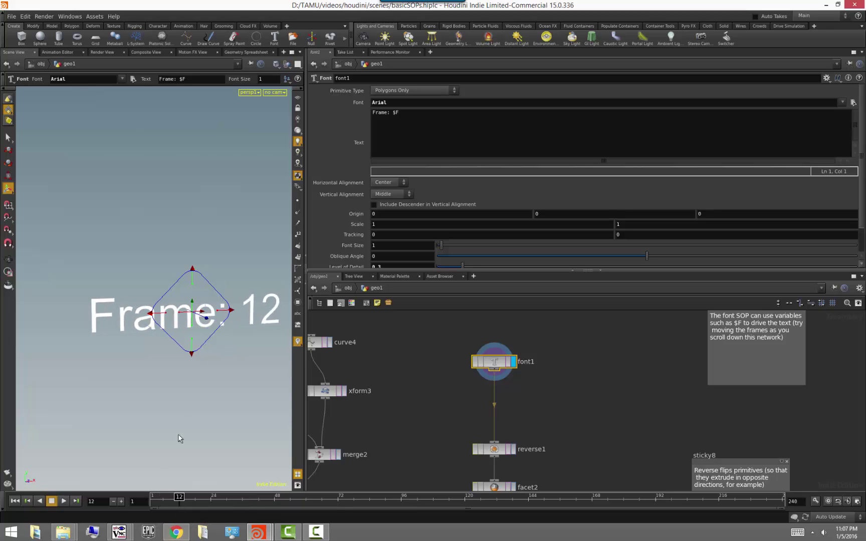
Step: Set the font of the font1 text to AngsanaUPC
key(Escape)
drag(173, 401, 215, 409)
key(Return)
click(841, 103)
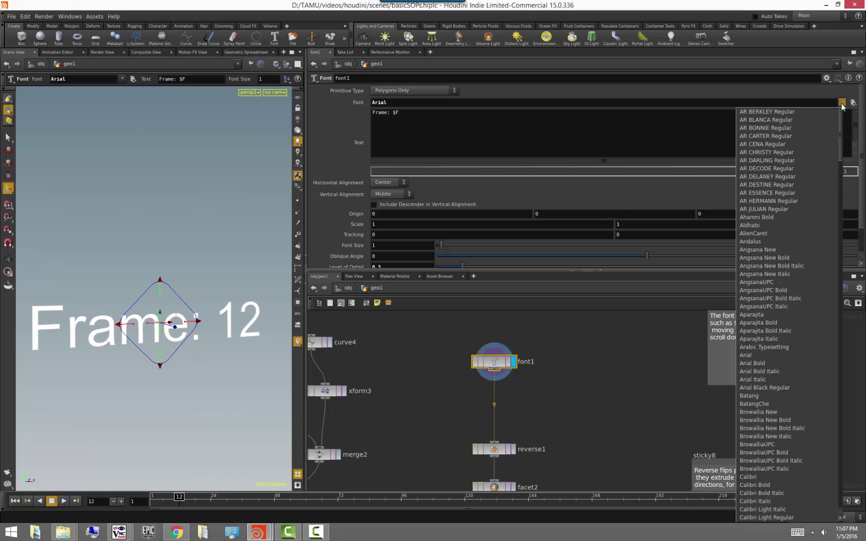
click(770, 284)
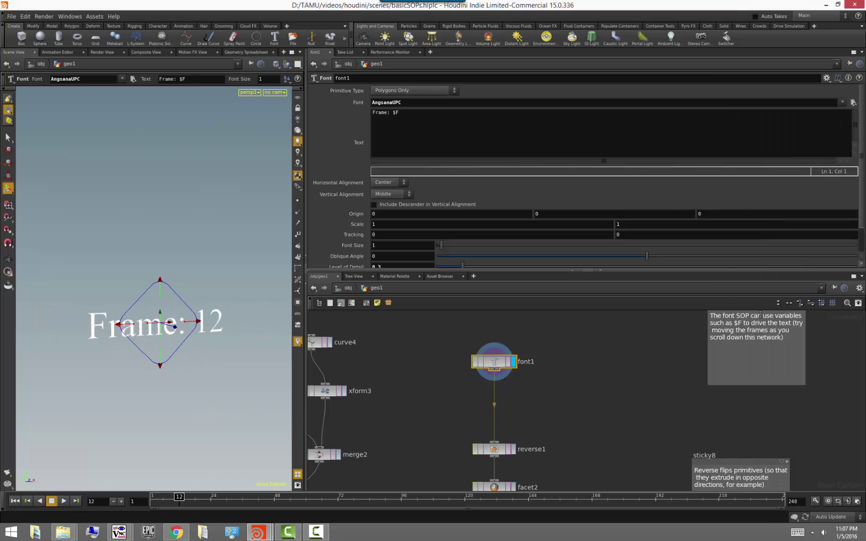
Step: Turn on the point display for the font1 text, then try moving the text with its transform handle and undo it
alt+drag(143, 384, 149, 386)
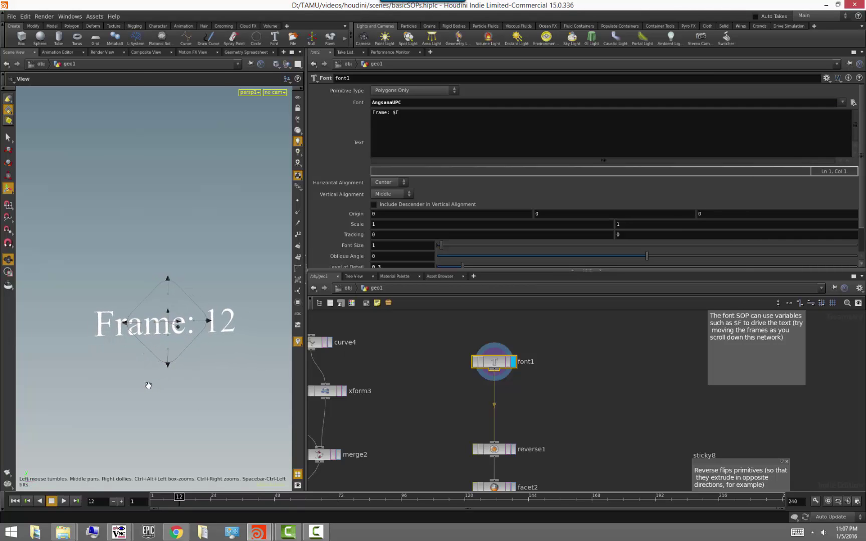
click(297, 202)
alt+right_drag(186, 405, 268, 431)
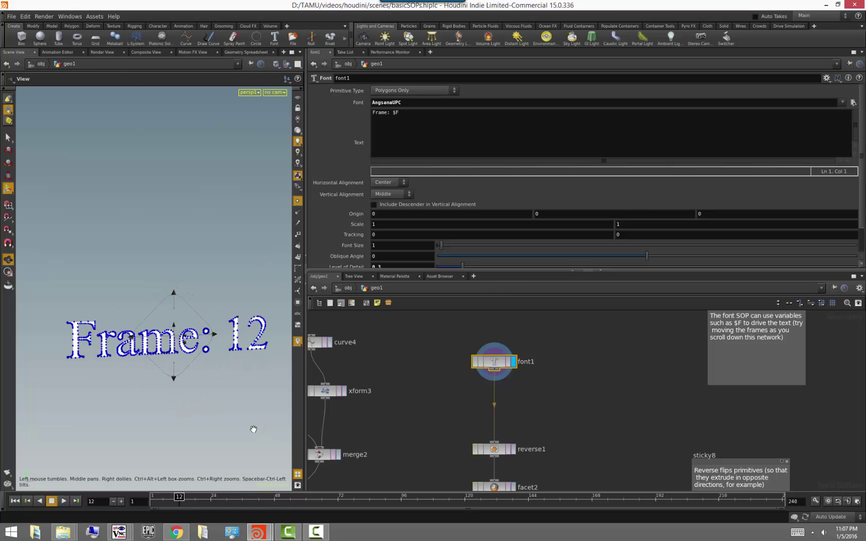
alt+drag(255, 429, 241, 428)
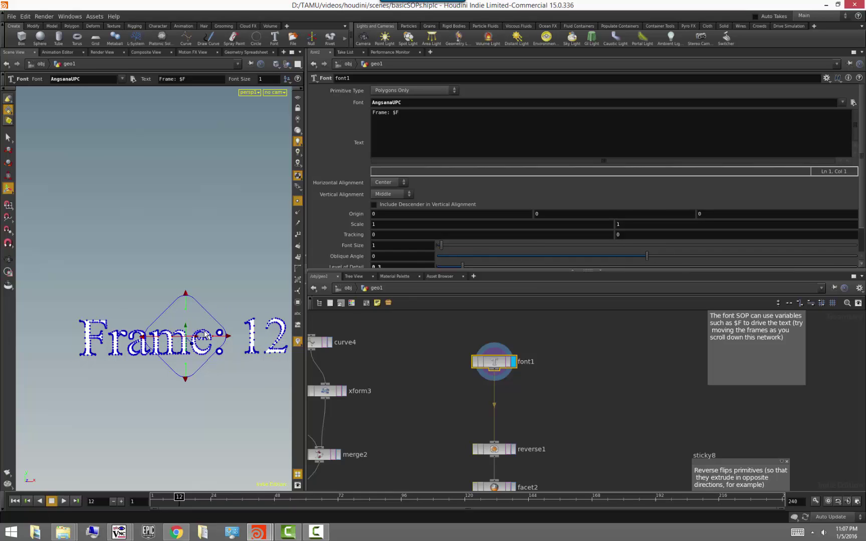
drag(191, 326, 247, 345)
key(ctrl+z)
Step: Try the Oblique Angle on font1, keep it at 0, and set the Level of Detail to 0.35
scroll(450, 231, down, 2)
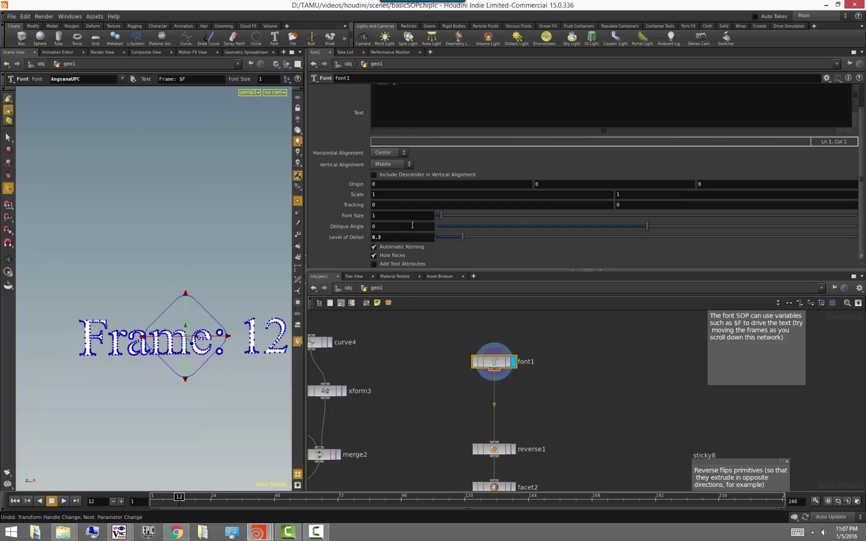
drag(654, 227, 647, 254)
mouse_move(477, 242)
mouse_down()
mouse_move(522, 239)
mouse_move(447, 246)
mouse_move(483, 249)
mouse_move(467, 250)
mouse_up()
click(427, 394)
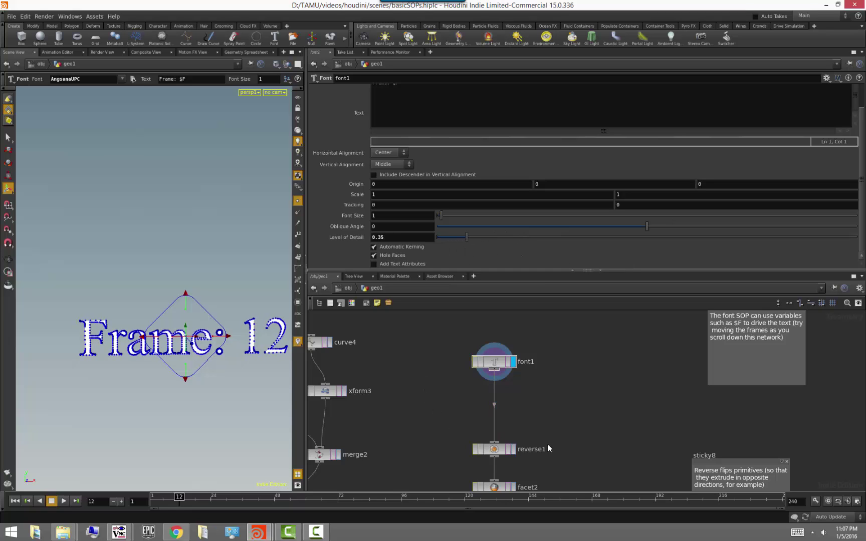
Step: Turn on the primitive normals display in the viewport for the font1 text
alt+drag(183, 403, 201, 412)
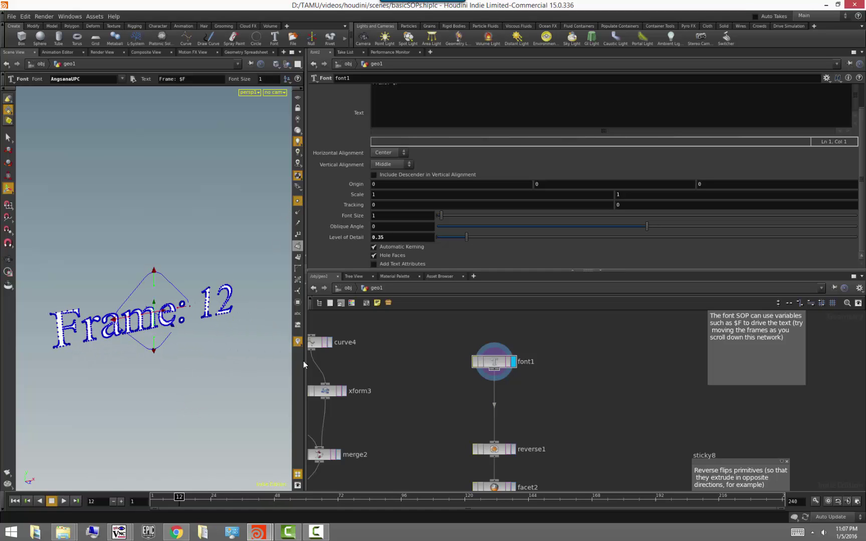
middle_drag(524, 418, 519, 352)
scroll(520, 353, up, 1)
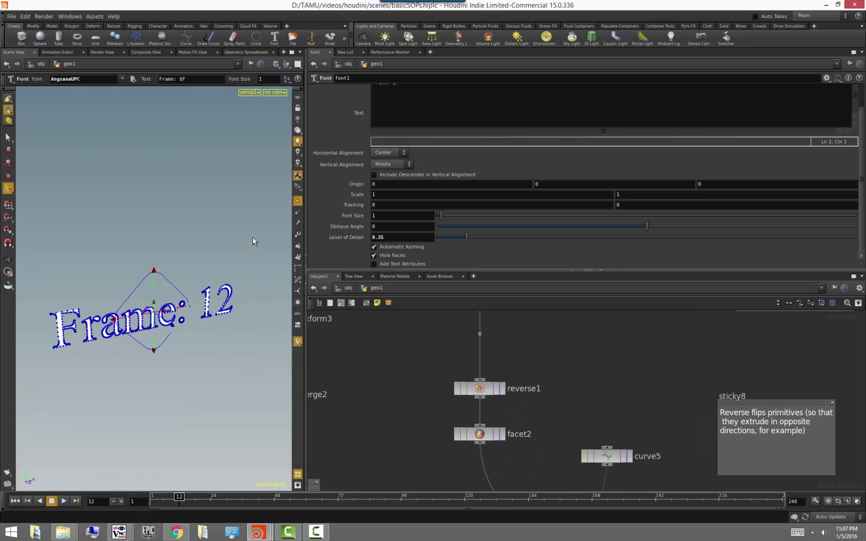
click(297, 246)
scroll(163, 427, up, 3)
middle_drag(506, 352, 502, 414)
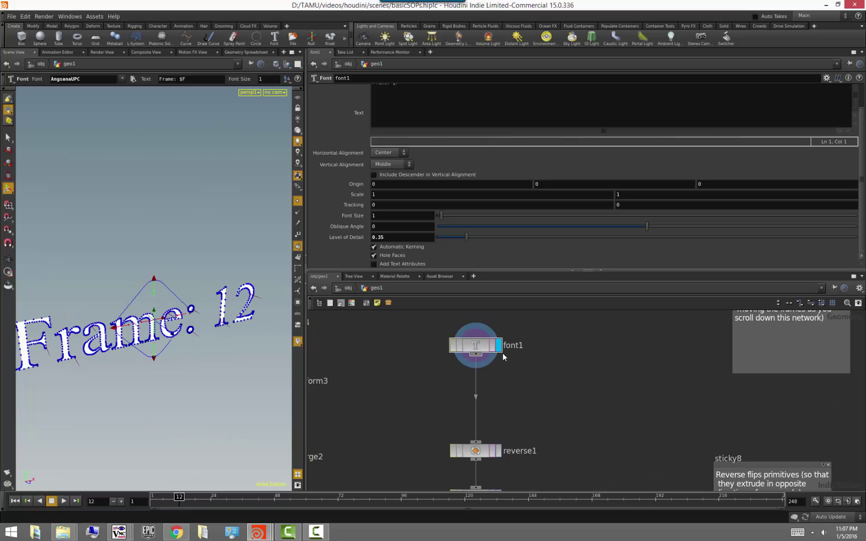
Step: Display and select reverse1, and view the text's normals from an angle
click(499, 450)
drag(229, 410, 195, 392)
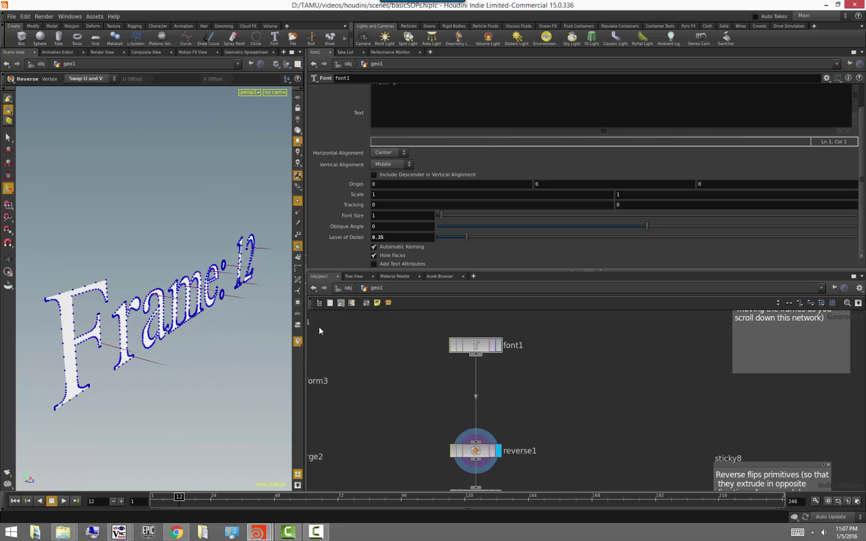
click(454, 457)
Step: Try the Vertex modes Reverse U, Reverse V and Swap U and V on reverse1 to compare the normal directions
click(409, 103)
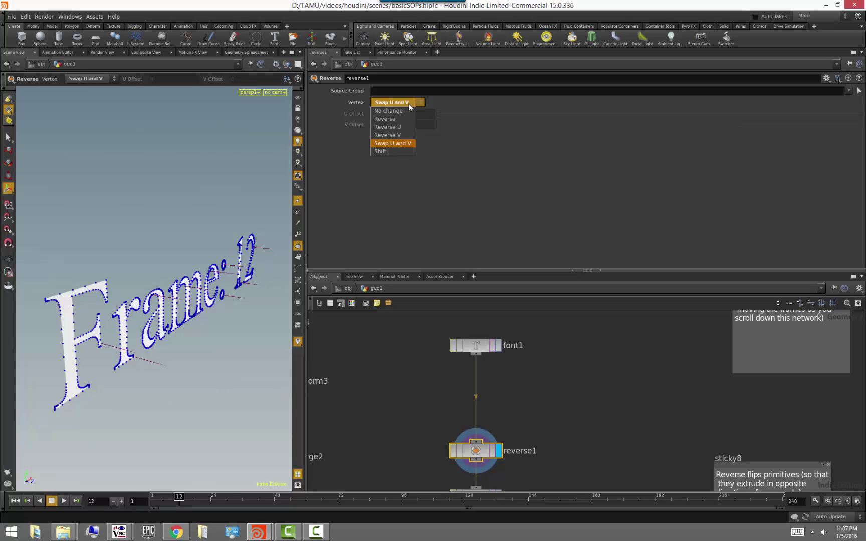
click(404, 127)
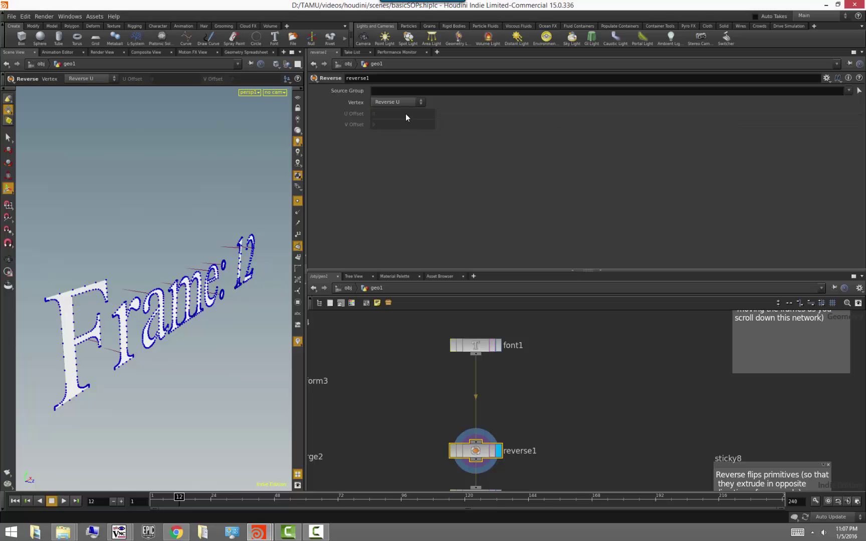
click(405, 102)
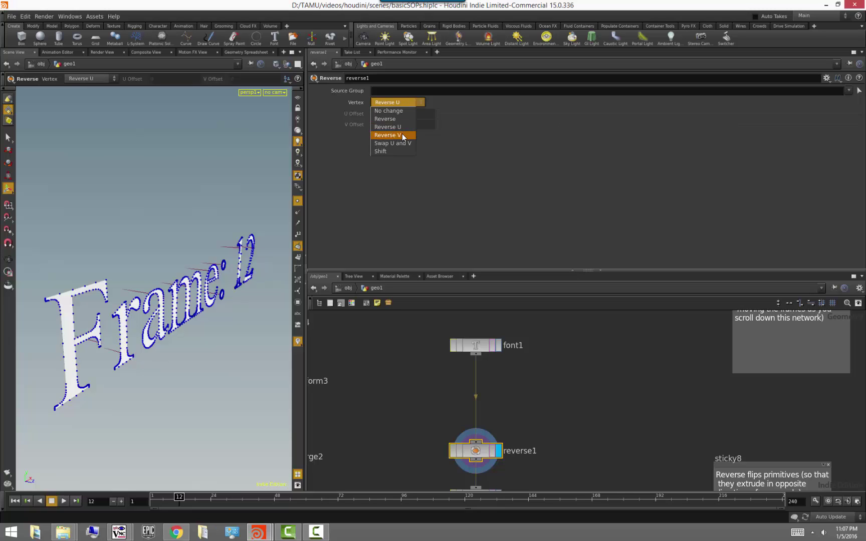
click(404, 135)
click(403, 103)
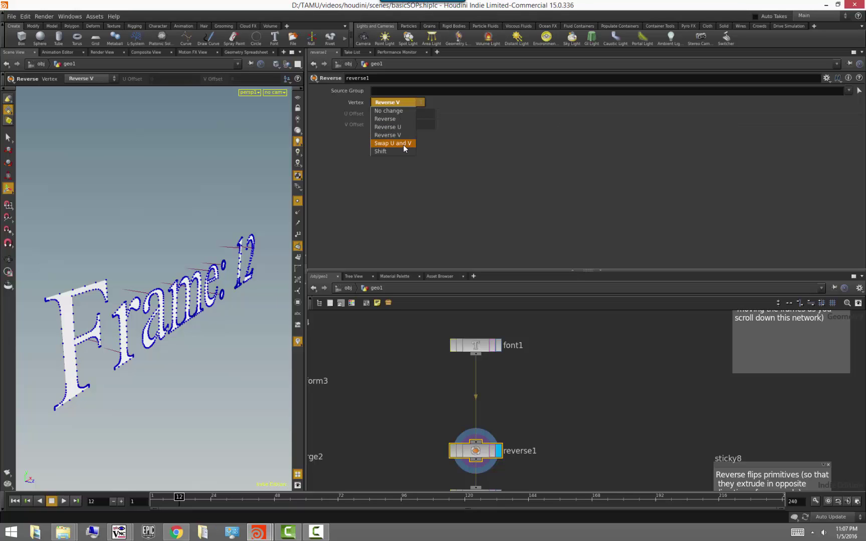
click(404, 145)
click(404, 102)
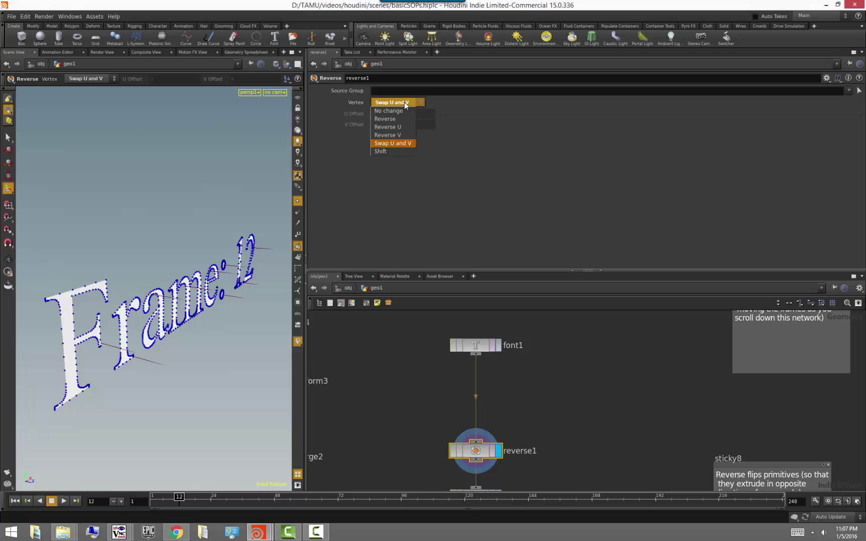
Step: Try the Shift vertex mode on reverse1 with an increased U Offset, and undo the offset change
click(405, 152)
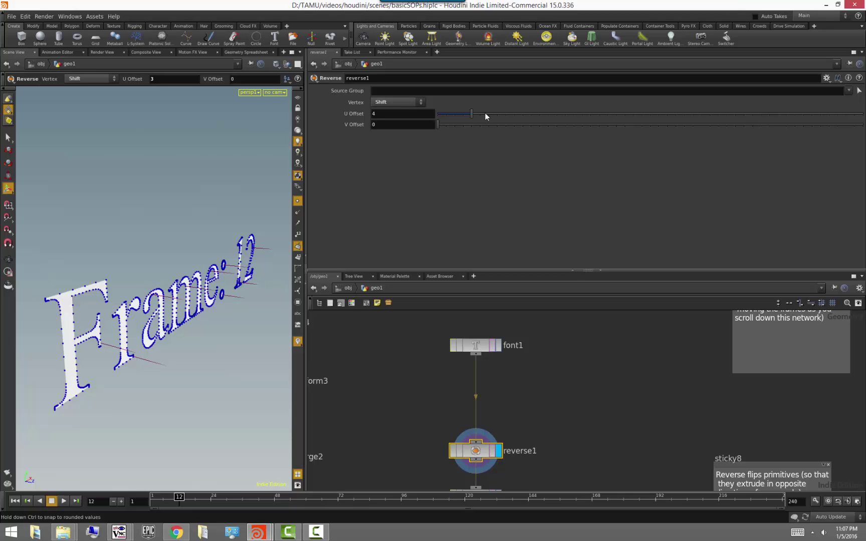
drag(463, 114, 506, 119)
key(ctrl+z)
Step: Compare the No change vertex mode on reverse1, and set Vertex to Reverse
click(383, 102)
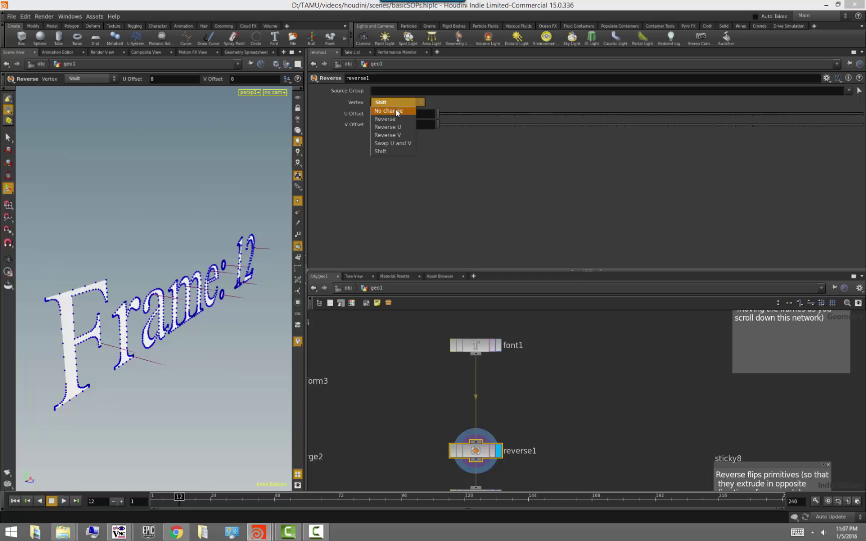
click(396, 111)
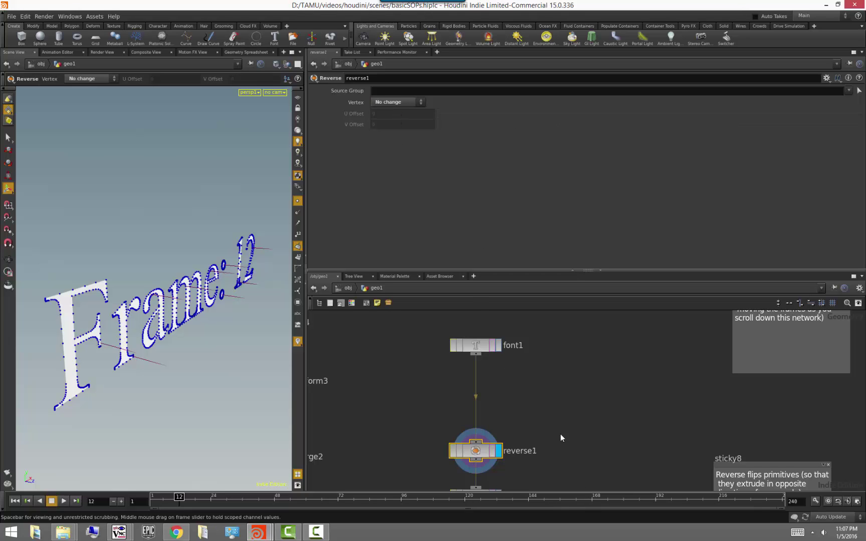
click(399, 102)
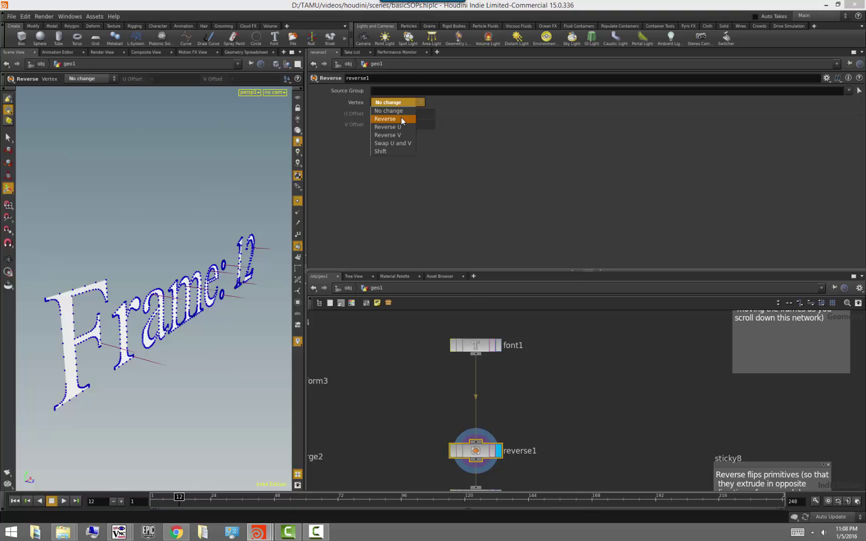
click(401, 112)
Step: Display and select facet2 below reverse1, and view its text from the front
middle_drag(537, 407, 537, 285)
click(479, 382)
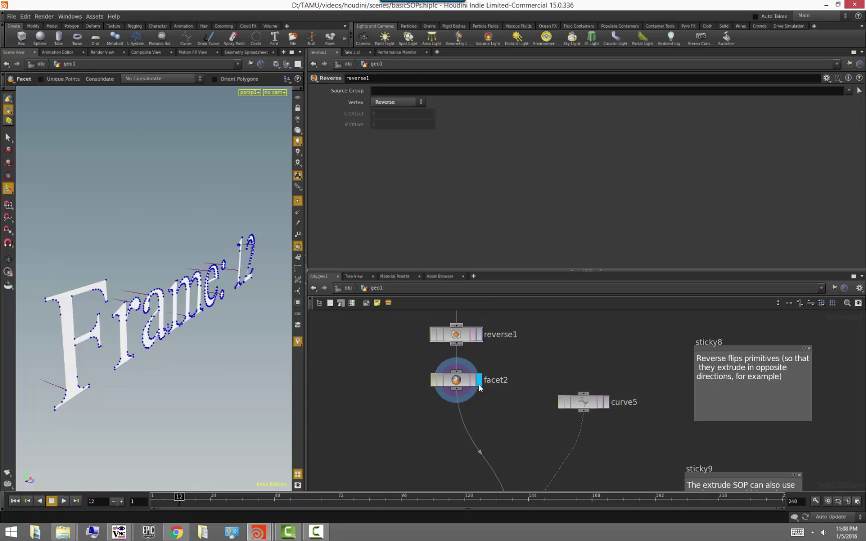
mouse_move(162, 414)
alt+mouse_down()
mouse_move(135, 412)
mouse_move(145, 411)
alt+mouse_up()
click(457, 381)
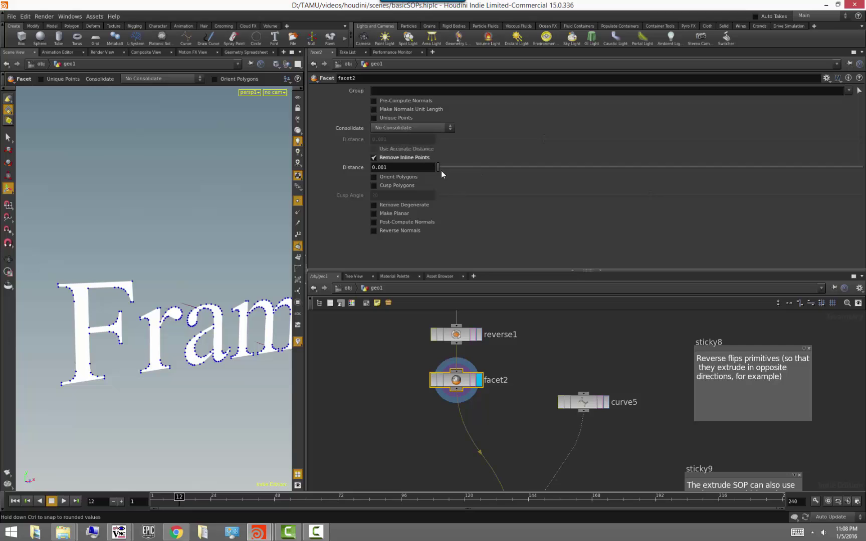
Step: Try a Remove Inline Points distance of 0.003 on facet2, then set the distance back to 0.001
mouse_move(438, 169)
mouse_down()
mouse_move(447, 169)
mouse_move(439, 170)
mouse_up()
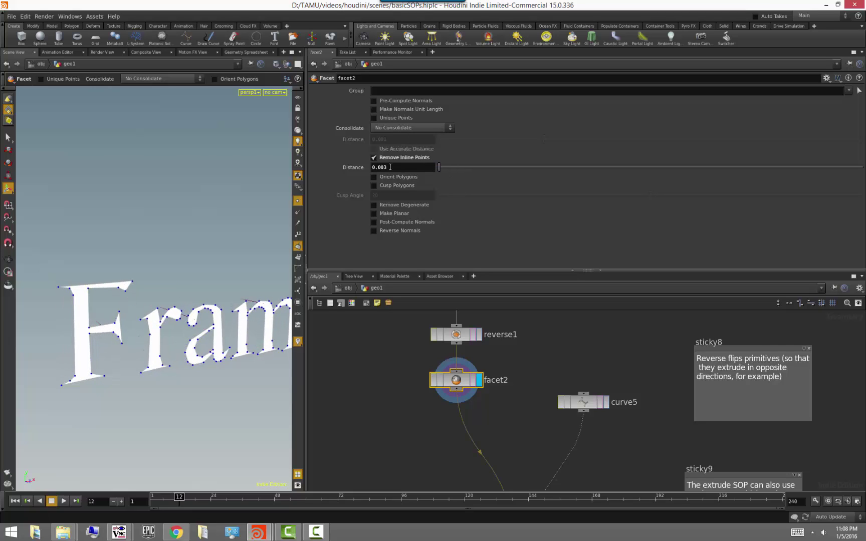
key(BackSpace)
text(1)
key(Return)
drag(202, 469, 114, 419)
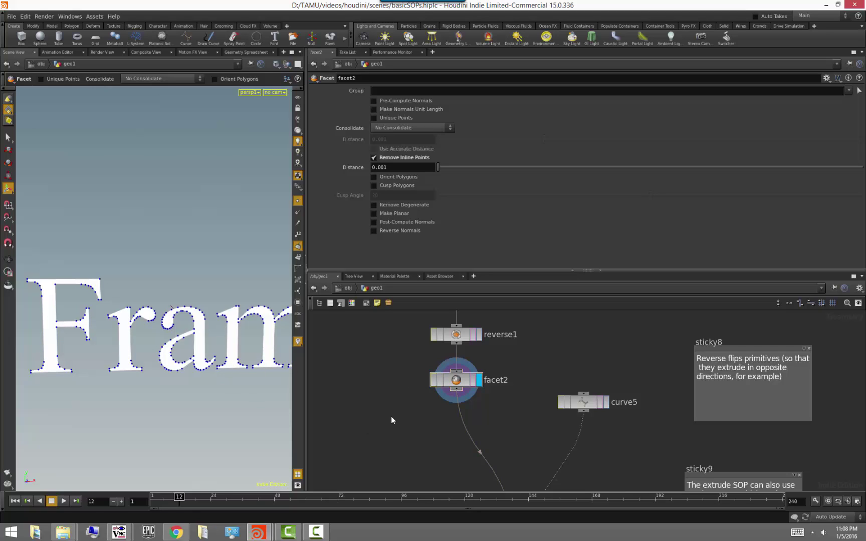
Step: Add a Sphere node beside facet2, set its Primitive Type to Polygon, and display it
scroll(394, 404, down, 3)
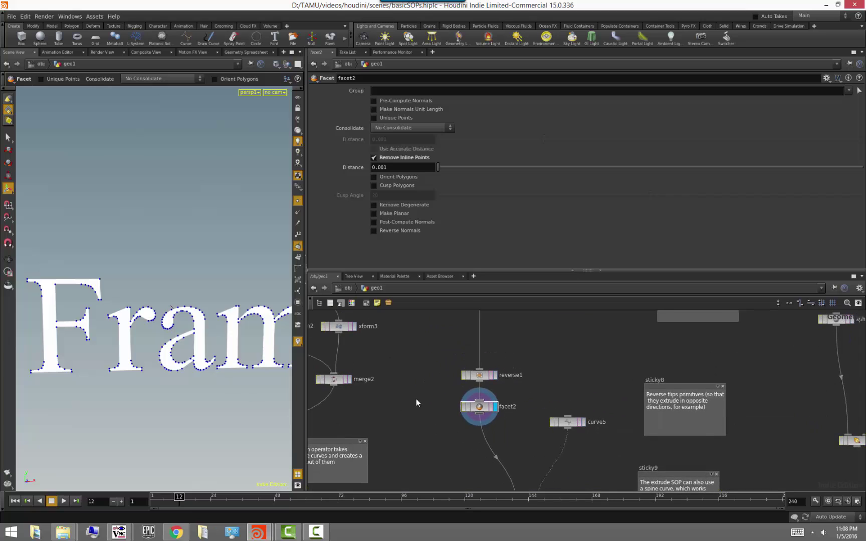
key(Tab)
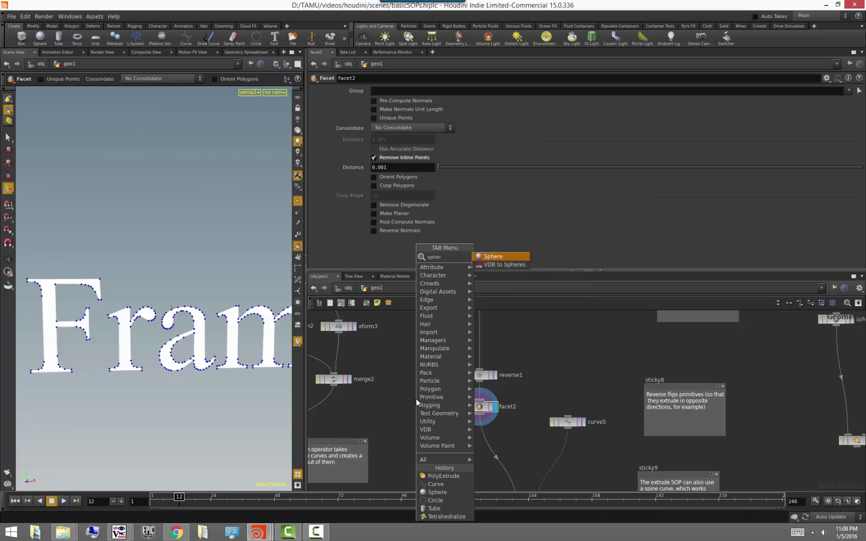
key(Return)
click(421, 93)
click(404, 100)
click(432, 398)
Step: Turn off the primitive normals display and bring the polygon sphere into close view
alt+right_drag(54, 379, 134, 391)
alt+drag(134, 391, 278, 246)
click(298, 246)
alt+drag(157, 359, 186, 380)
alt+right_drag(186, 380, 239, 396)
alt+drag(238, 393, 209, 392)
alt+middle_drag(209, 391, 168, 393)
Step: Turn on point numbers in the viewport and examine them on the sphere
click(8, 260)
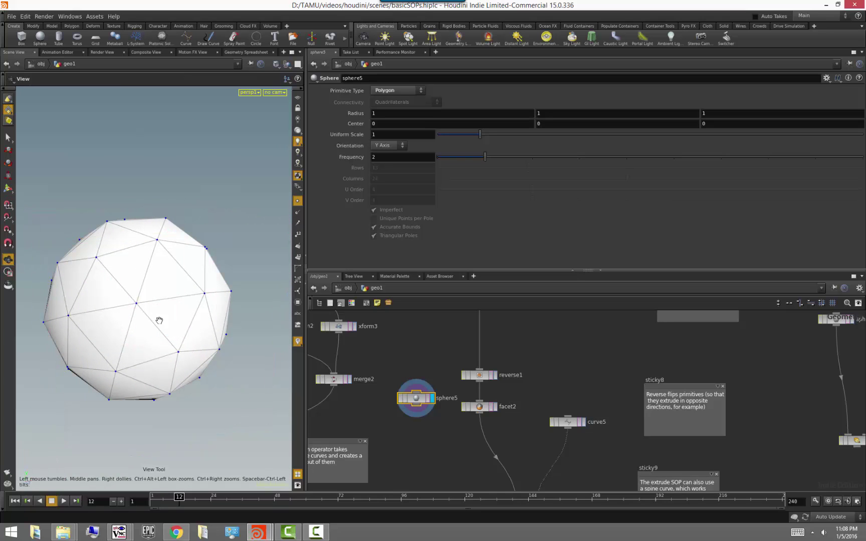
click(298, 236)
right_drag(143, 347, 243, 370)
Step: Append a displayed Facet node to sphere5 and turn on Unique Points to examine the separated points and hard edges
click(408, 426)
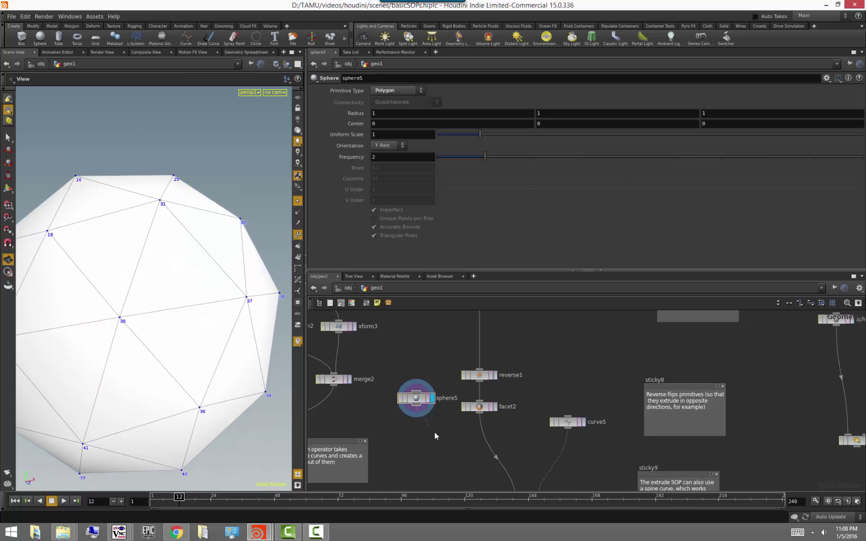
key(Tab)
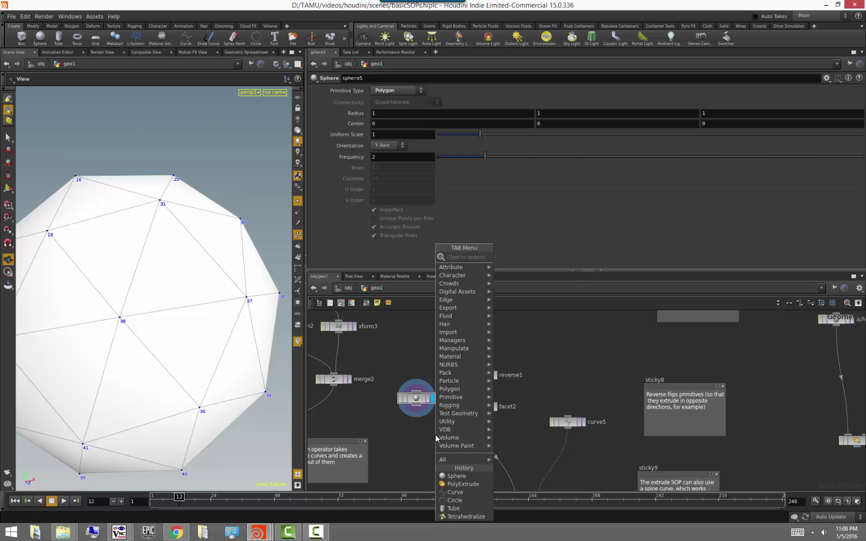
text(facet)
key(Return)
click(451, 434)
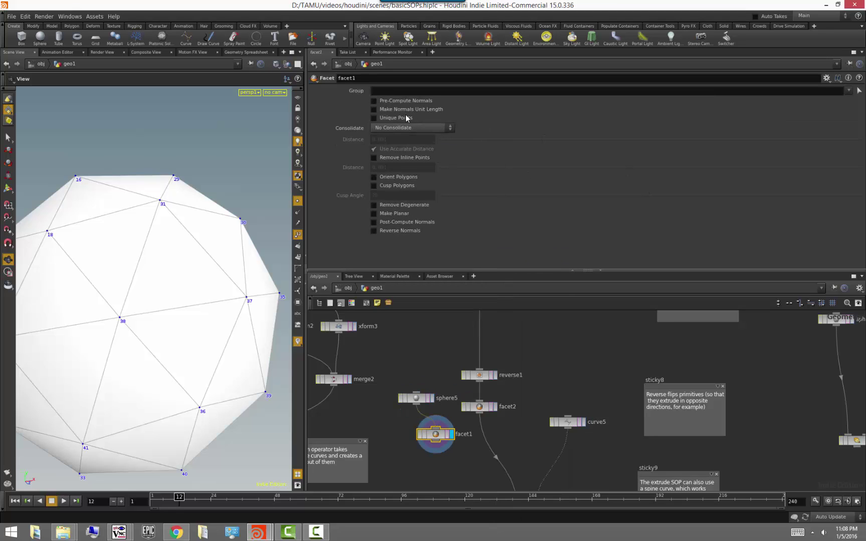
click(373, 117)
drag(216, 342, 126, 361)
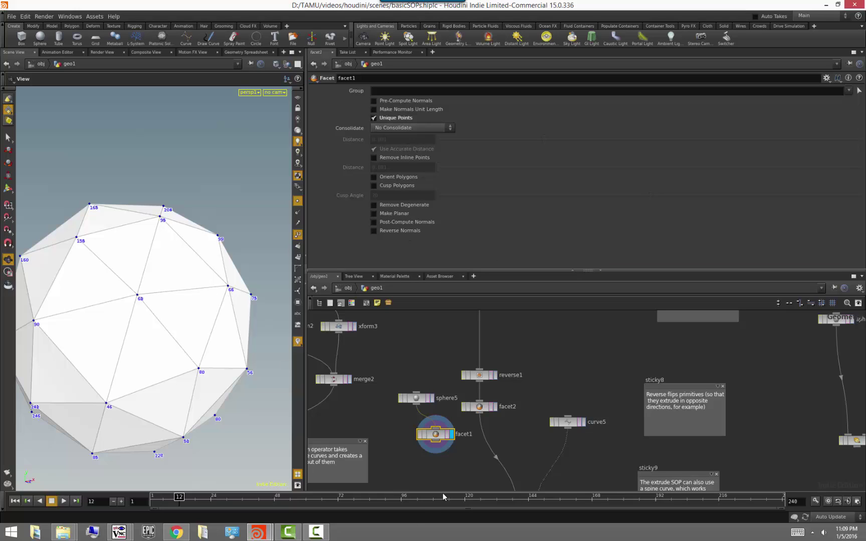
Step: Delete the sphere5 and facet1 nodes and display facet2
drag(414, 425, 416, 323)
key(Delete)
drag(242, 372, 150, 381)
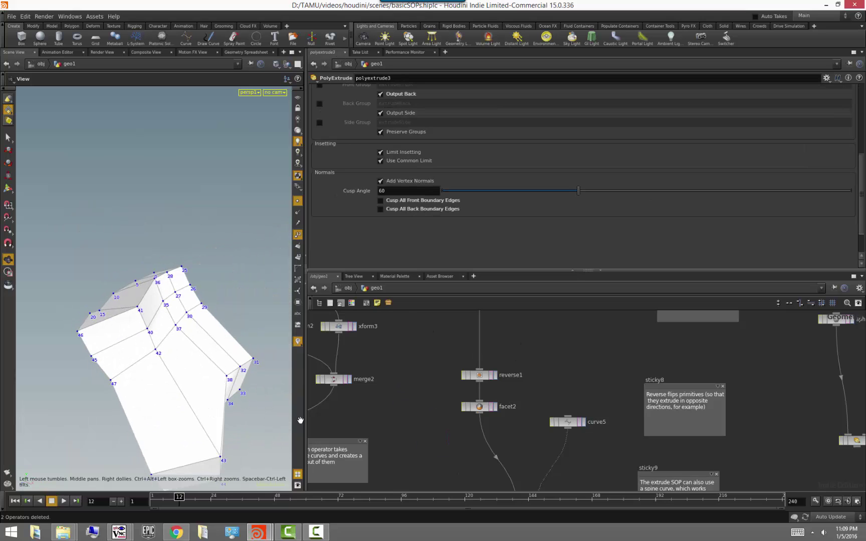
click(495, 407)
Step: Turn off the point numbers in the viewport and bring the whole facet2 text into view
drag(234, 425, 301, 211)
click(298, 238)
drag(197, 356, 350, 362)
Step: Find the extrude2 node below facet2, and enlarge the network editor and the viewport
middle_drag(461, 452, 395, 344)
middle_drag(407, 400, 410, 432)
scroll(410, 432, up, 2)
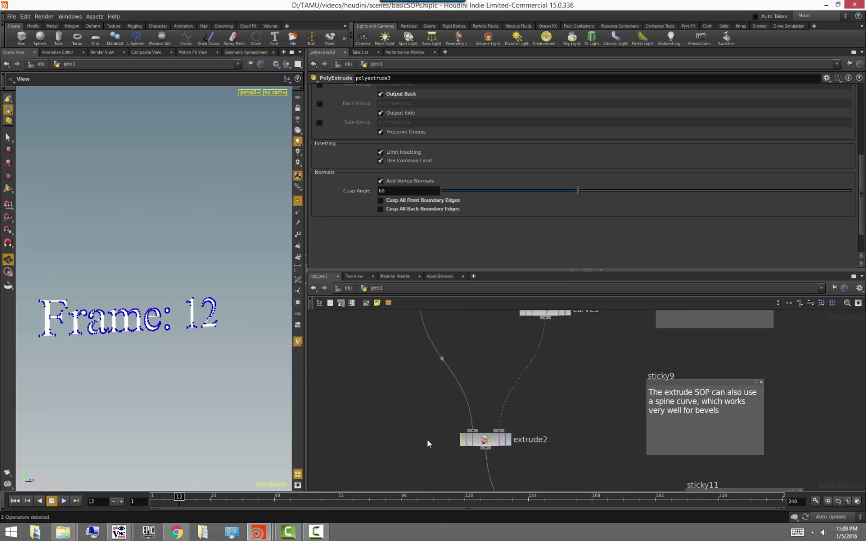
drag(459, 271, 446, 190)
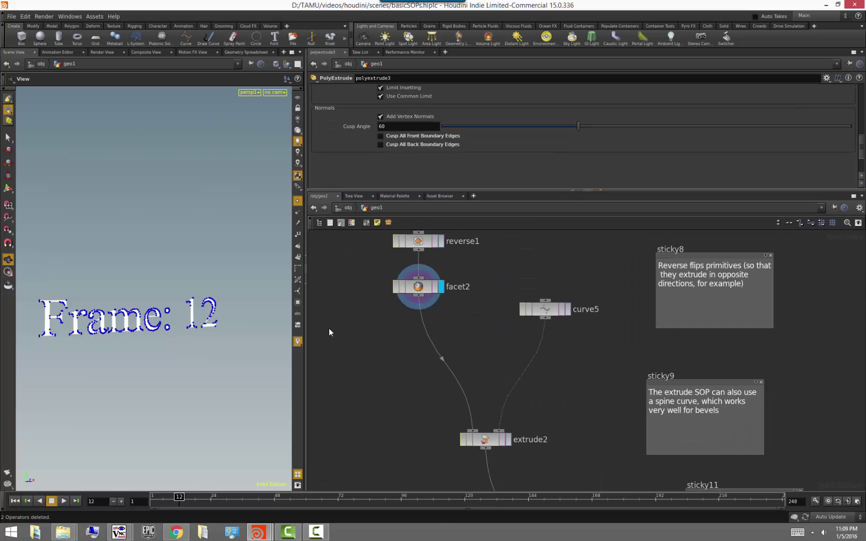
drag(308, 346, 347, 344)
drag(303, 394, 350, 412)
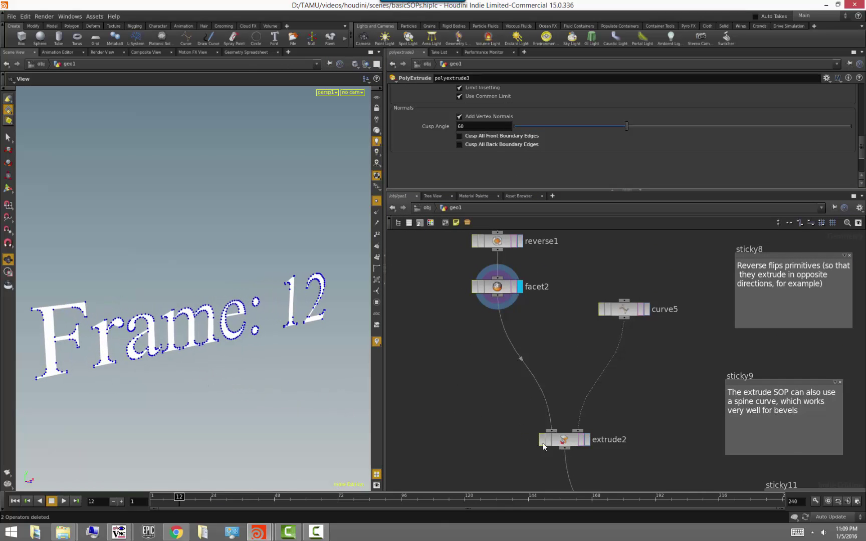
Step: Display the extrude2 node and template curve5 so its spine curve appears together with the extruded text
click(588, 440)
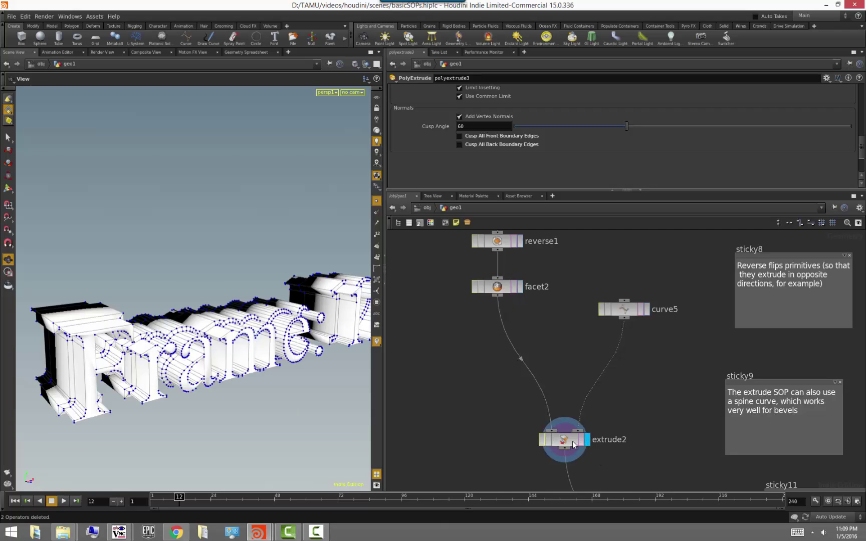
click(569, 439)
click(627, 315)
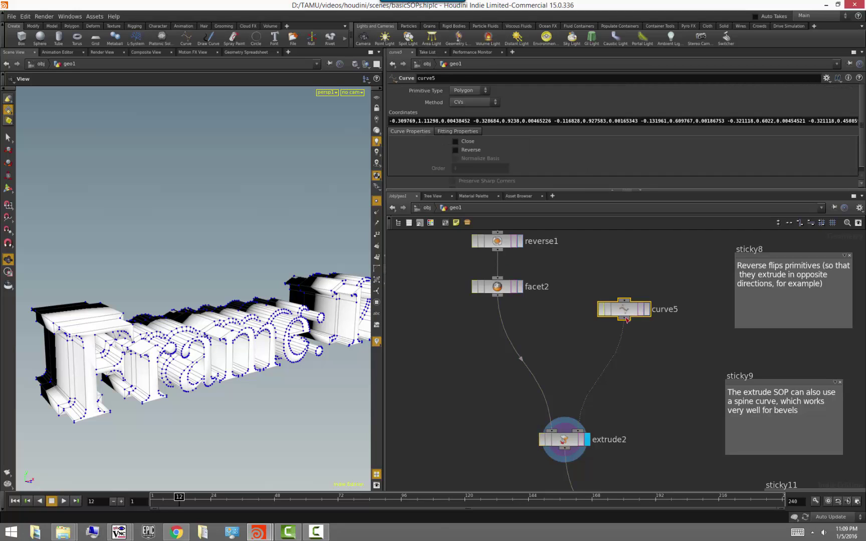
click(575, 446)
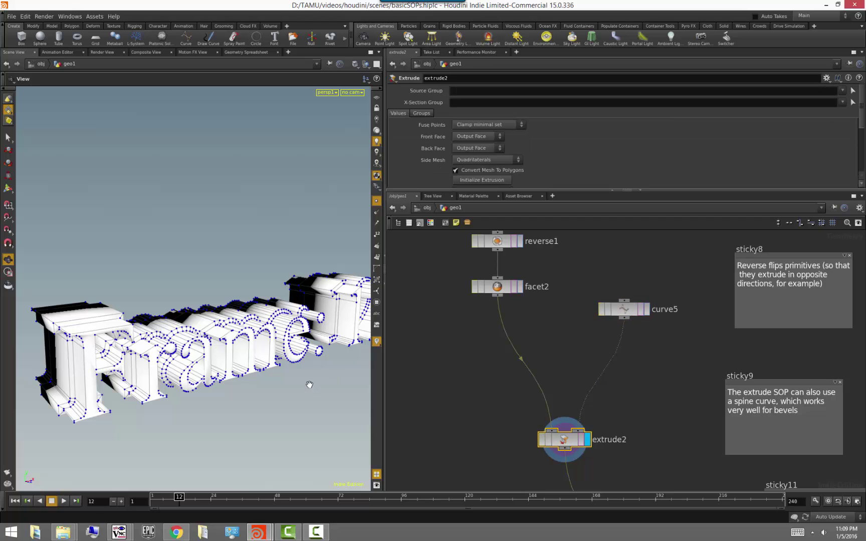
drag(280, 397, 395, 386)
mouse_move(219, 371)
mouse_down()
mouse_move(120, 361)
mouse_move(132, 368)
mouse_up()
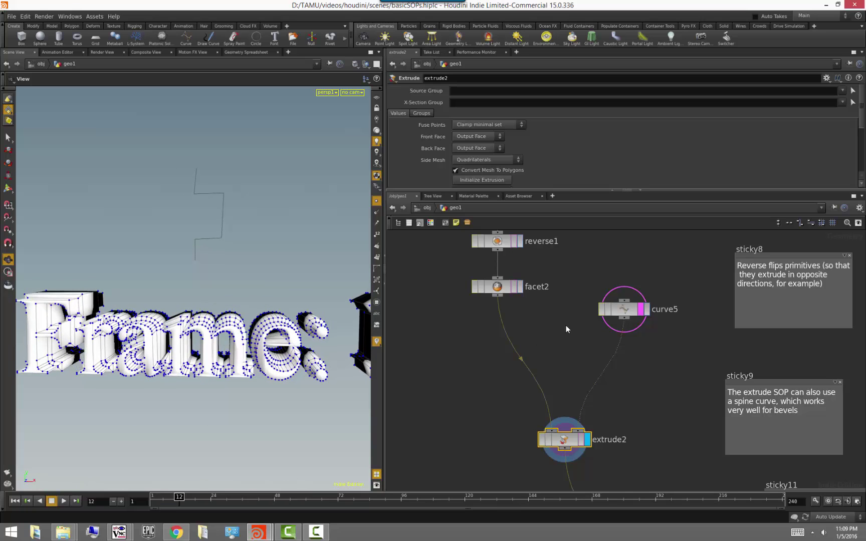
Step: Try moving two outer points of curve5 to reshape the bevel profile, undoing each move
click(621, 309)
click(9, 189)
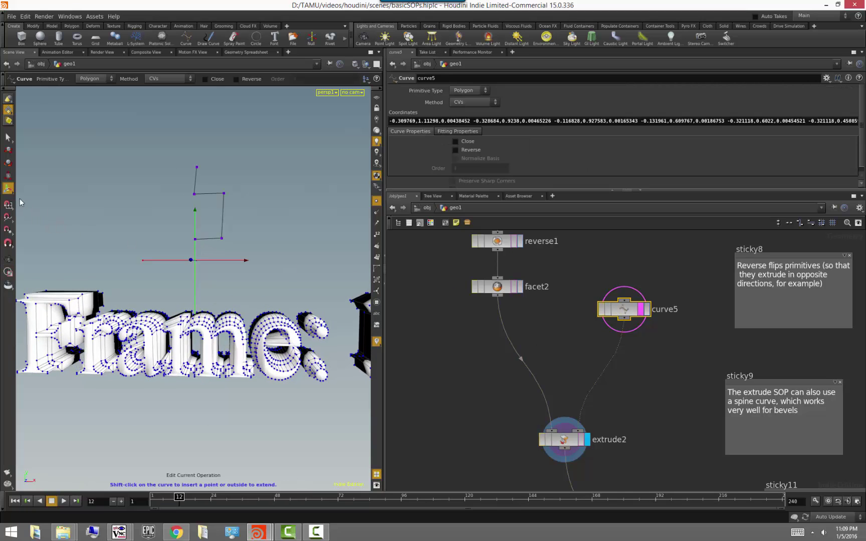
drag(222, 239, 240, 248)
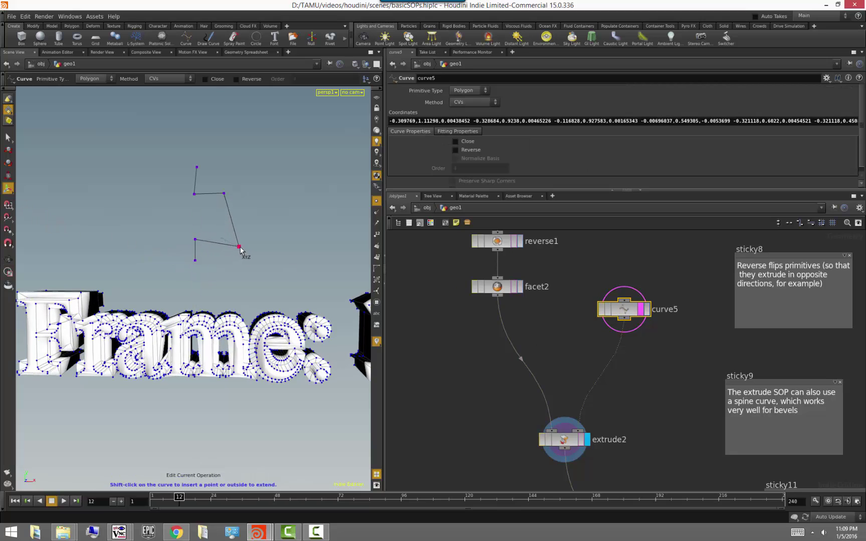
key(ctrl+z)
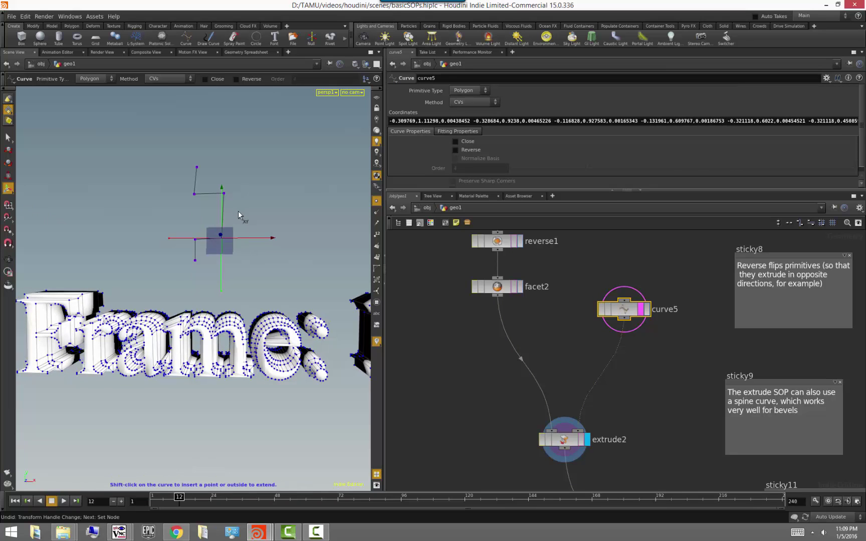
click(223, 194)
drag(262, 194, 293, 209)
key(ctrl+z)
Step: Increase the extrusion depth of extrude2 to about 1.09 with its viewport depth handle
alt+drag(145, 357, 222, 379)
key(Return)
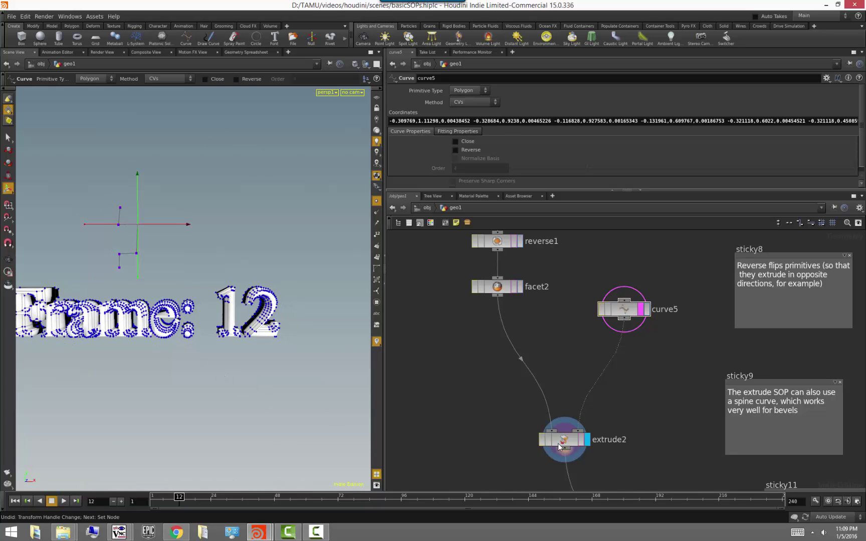
click(560, 448)
drag(117, 465, 125, 470)
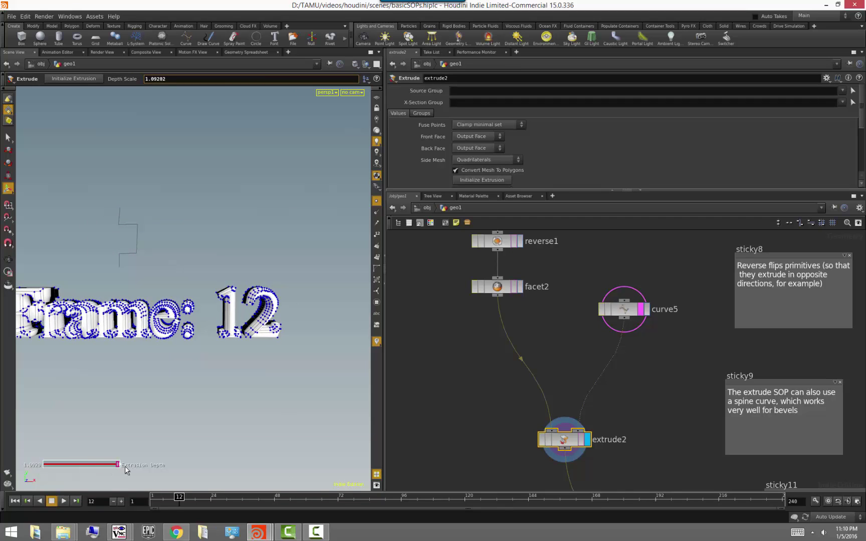
Step: Bring the whole extruded text into view and turn off the point display in the viewport
scroll(563, 163, down, 3)
scroll(565, 158, up, 2)
alt+drag(207, 235, 238, 243)
click(377, 201)
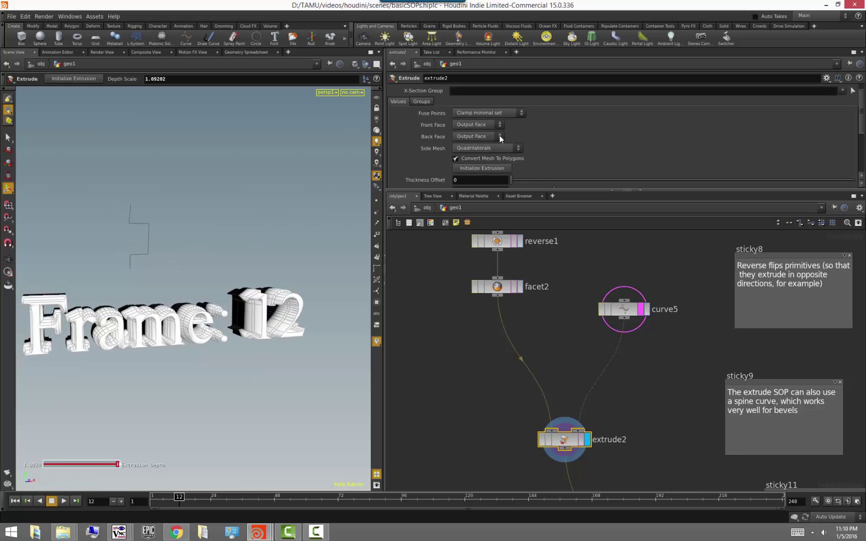
Step: Try No Output for the Back Face of extrude2 and return it to Output Face
click(490, 124)
click(485, 125)
click(485, 125)
click(486, 140)
click(485, 136)
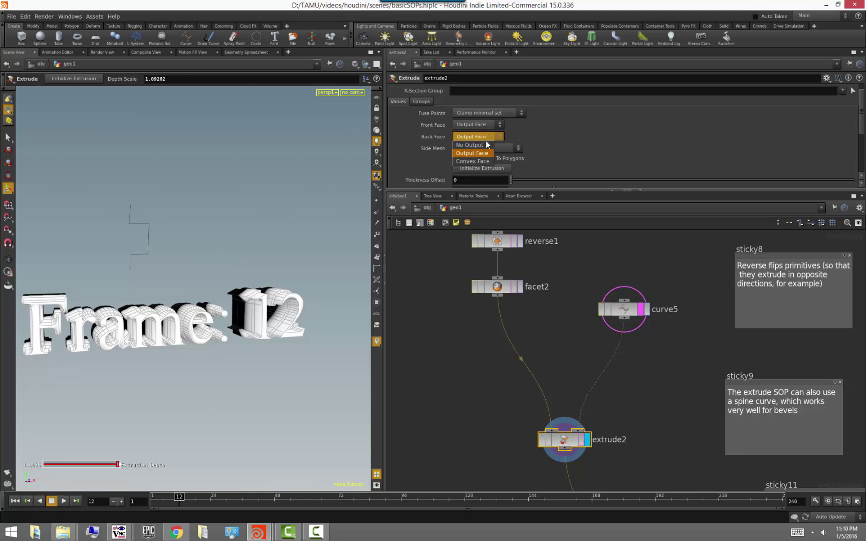
click(485, 145)
click(486, 137)
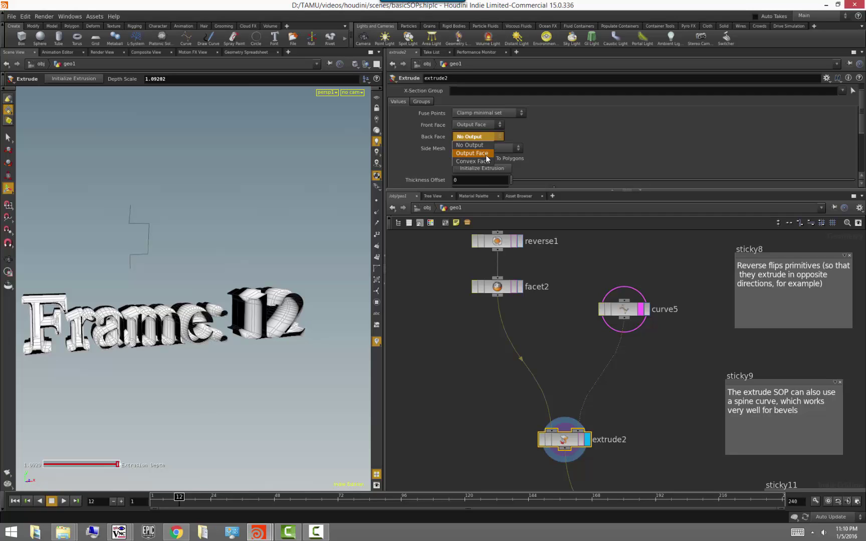
click(486, 155)
Step: Try the Rows and No Output side mesh options on extrude2 and return the side mesh to Quadrilaterals
click(496, 148)
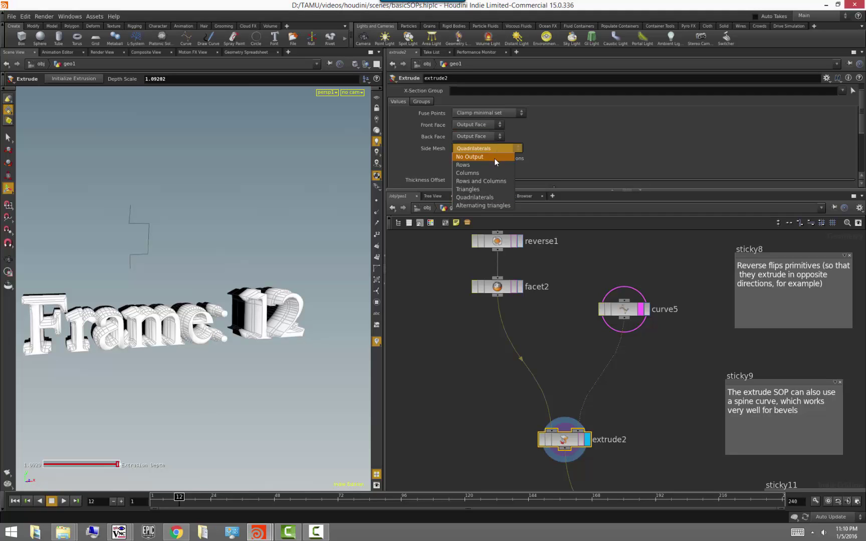
click(494, 163)
key(Escape)
drag(224, 266, 194, 272)
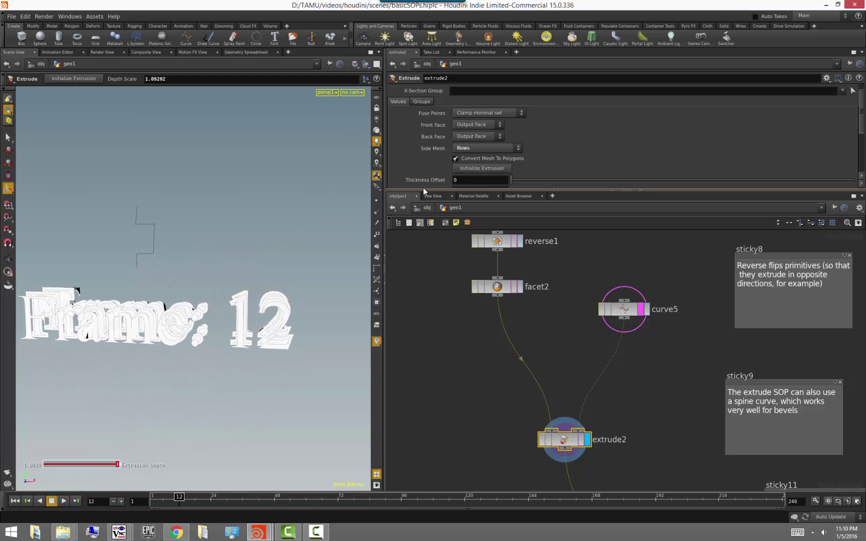
click(469, 146)
click(466, 168)
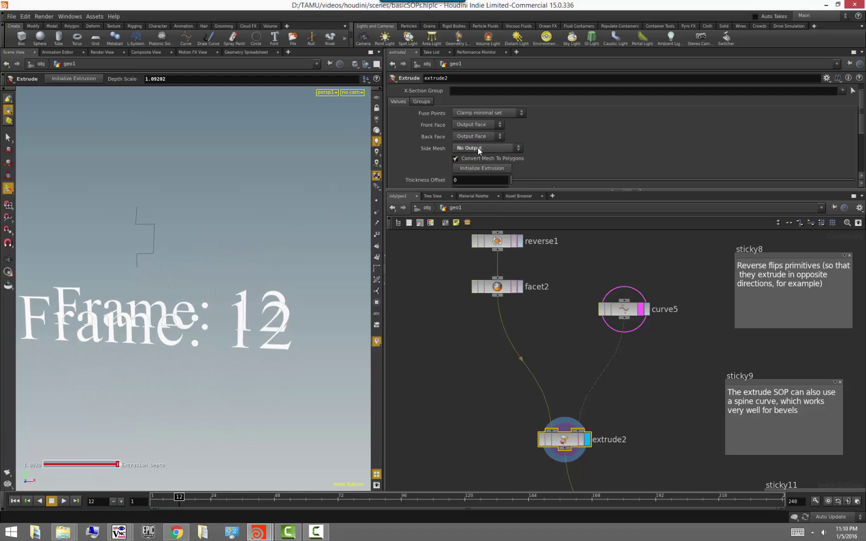
click(477, 149)
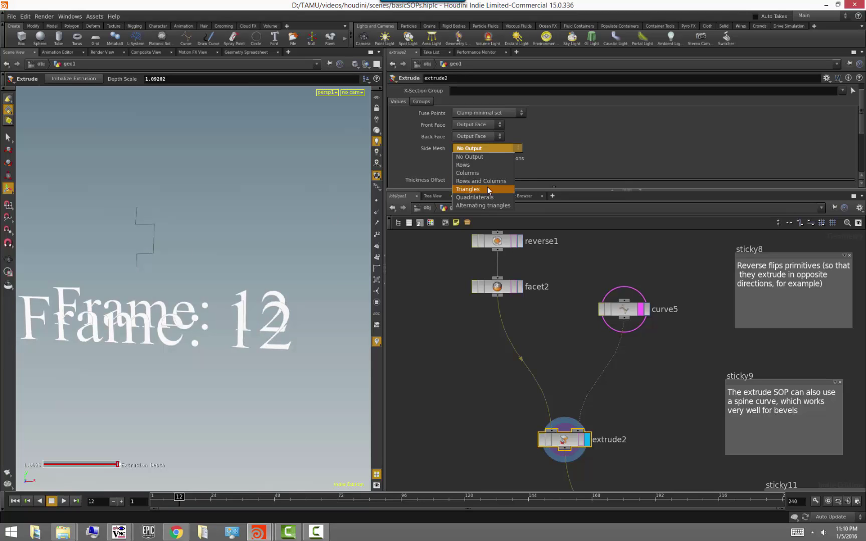
click(475, 197)
Step: Test the Thickness Offset of extrude2, keeping it at 0, and set its Depth Scale to 1
alt+drag(304, 290, 215, 298)
scroll(533, 159, down, 3)
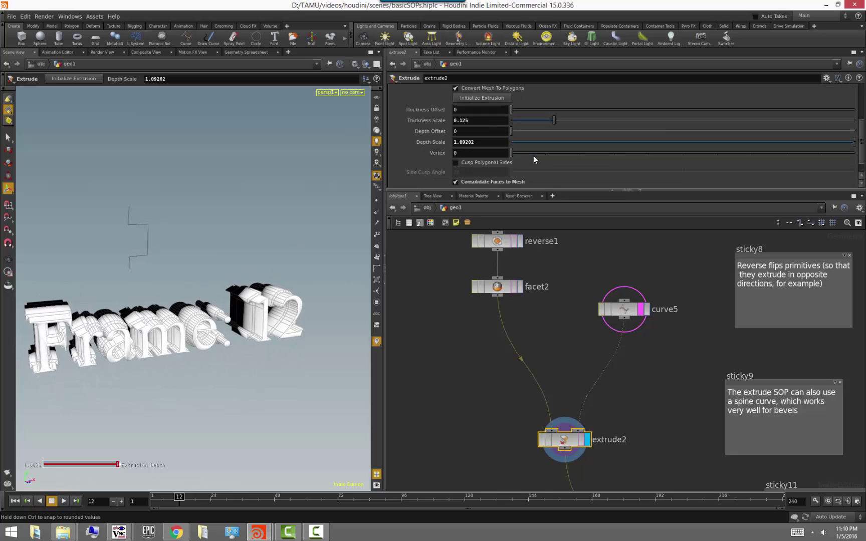
mouse_move(512, 108)
mouse_down()
mouse_move(528, 107)
mouse_move(508, 110)
mouse_up()
drag(849, 144, 807, 156)
scroll(648, 180, down, 1)
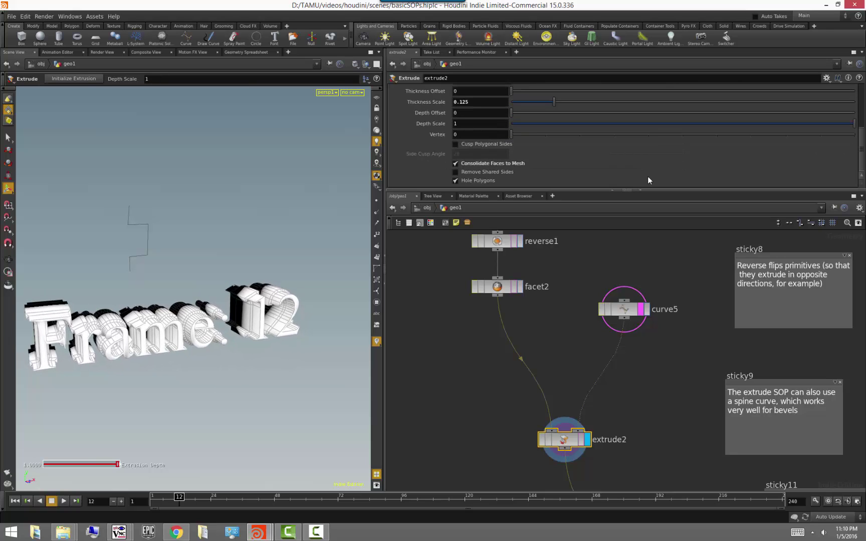
Step: Try Cusp Polygonal Sides on extrude2 and turn it back off, leaving Consolidate Faces to Mesh on
click(478, 144)
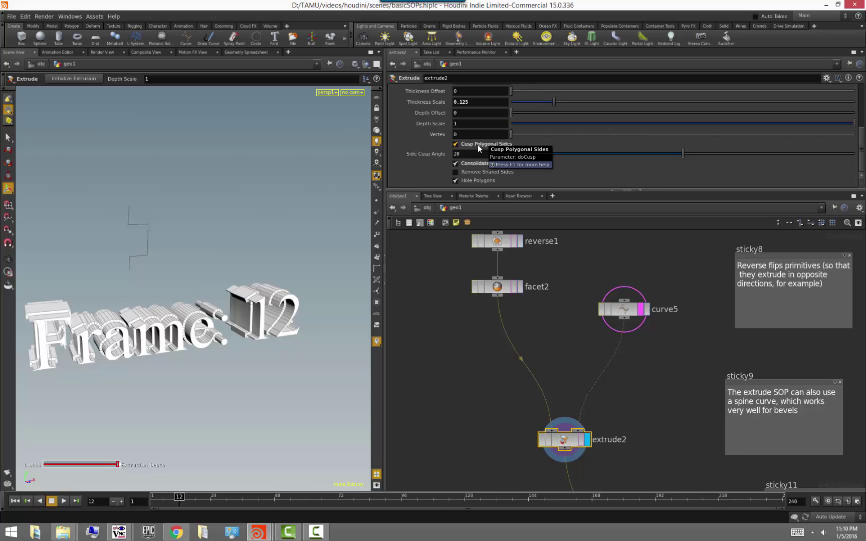
click(478, 145)
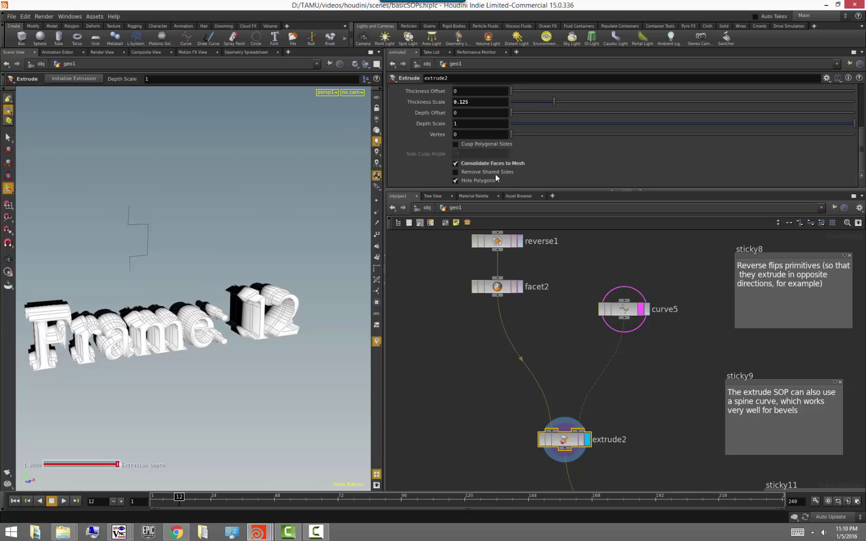
click(478, 166)
Step: View the extruded text from the front and move the timeline to frame 15
alt+drag(229, 405, 213, 394)
alt+middle_drag(212, 394, 267, 398)
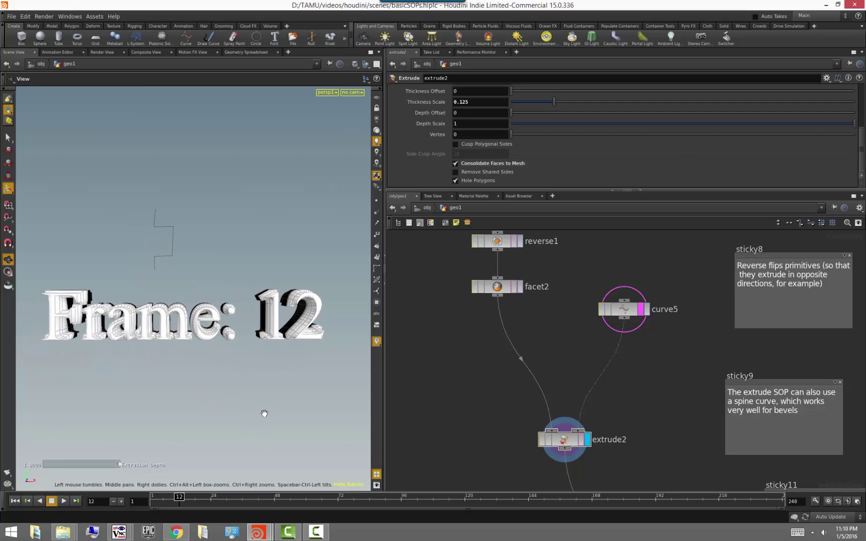
key(Return)
mouse_move(179, 496)
mouse_down()
mouse_move(217, 496)
mouse_move(188, 497)
mouse_up()
Step: Change the text of the font1 node to "hello! $F" and inspect the updated extrusion at an angle
middle_drag(501, 330, 524, 462)
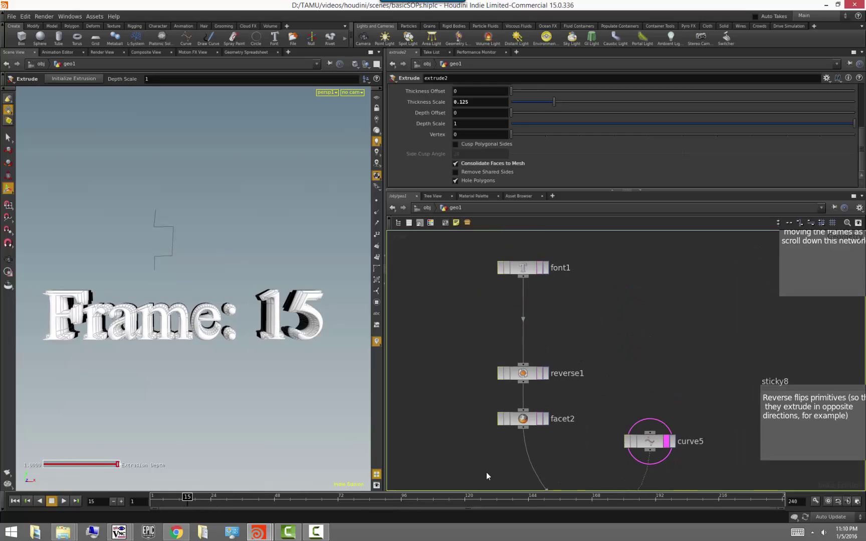
click(521, 268)
scroll(505, 161, up, 5)
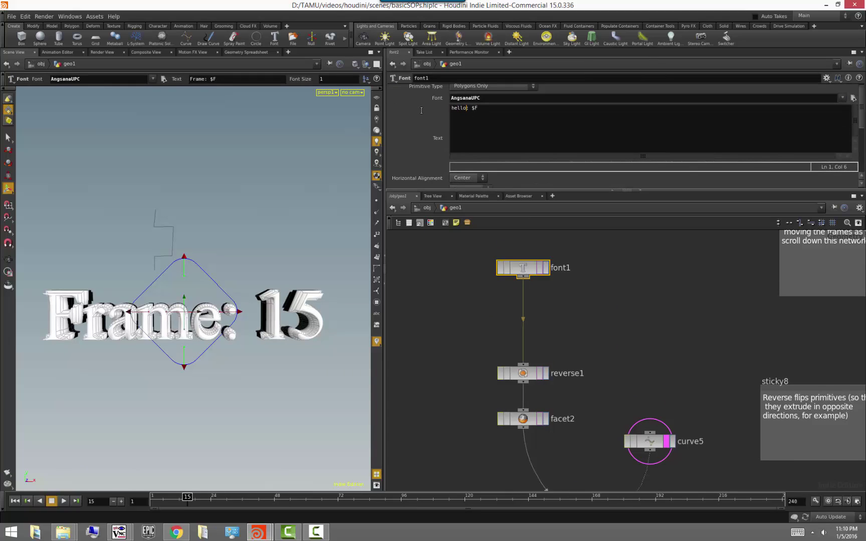
click(618, 289)
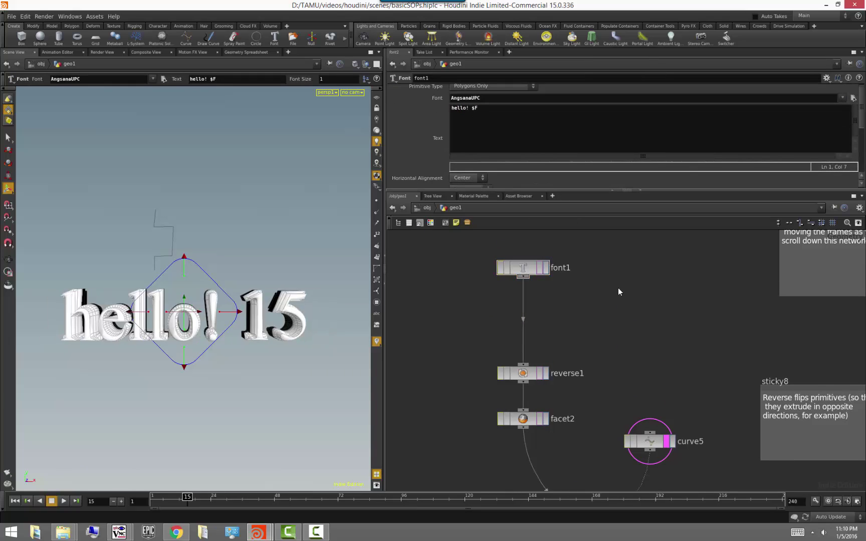
alt+drag(313, 362, 261, 389)
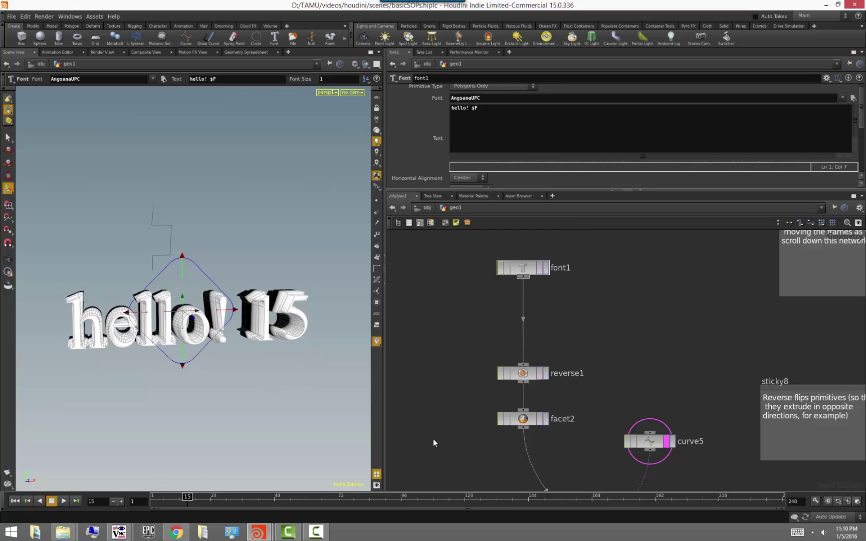
Step: Display the divide2 node below extrude2 and examine the triangulated letters up close
scroll(433, 441, down, 10)
middle_drag(617, 432, 599, 322)
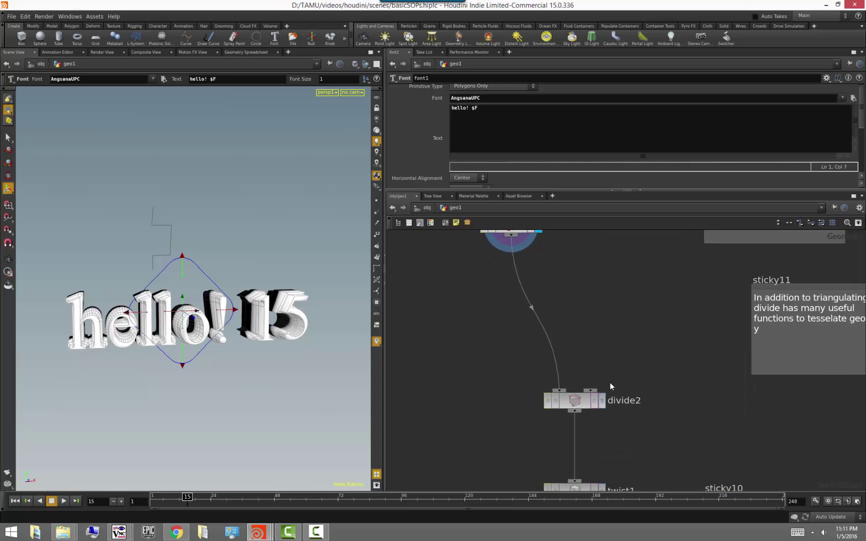
click(582, 401)
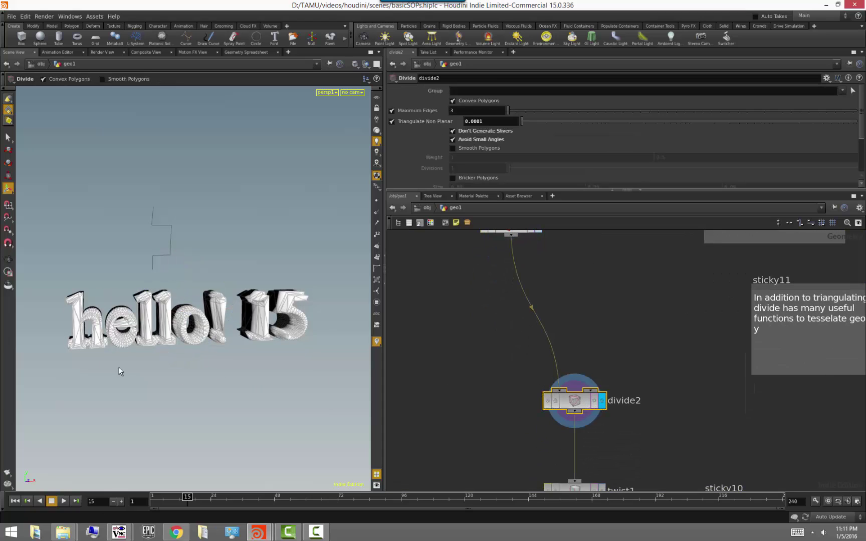
scroll(89, 362, up, 6)
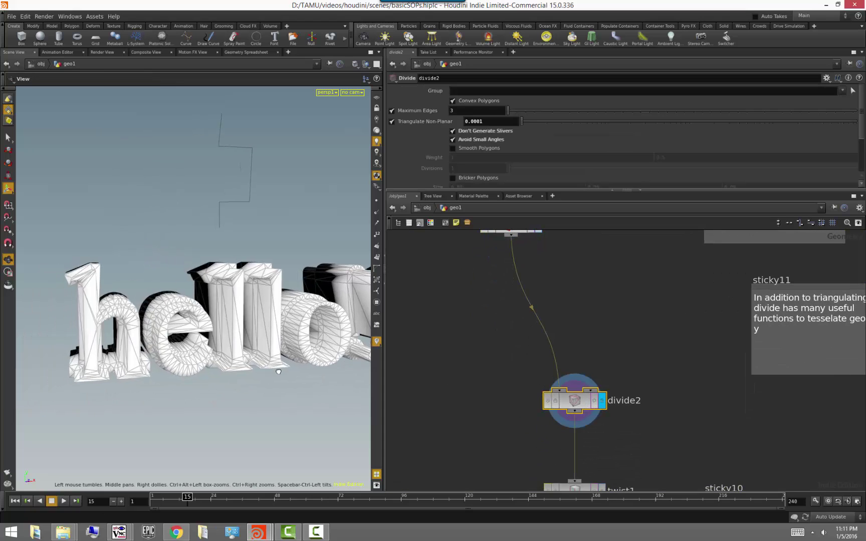
key(Escape)
drag(146, 391, 241, 401)
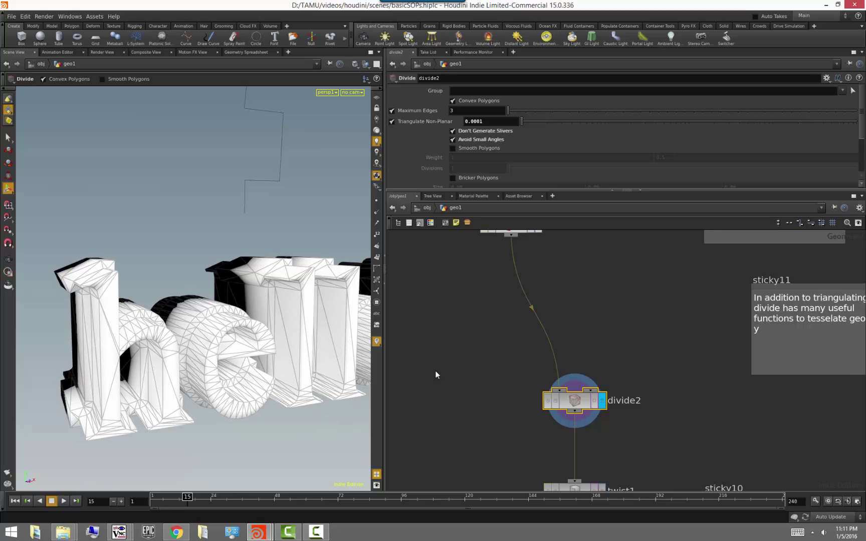
Step: Display extrude2 again for comparison and turn on Create Output Groups for it
middle_drag(563, 294, 569, 341)
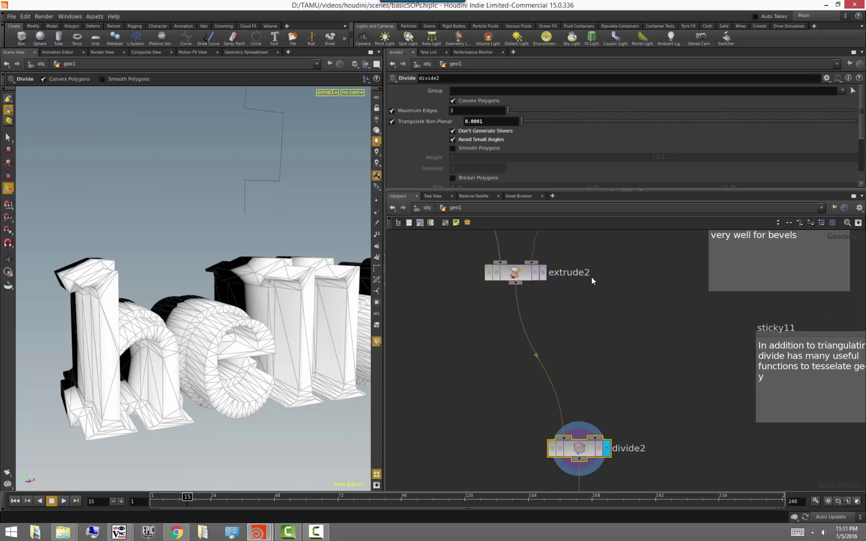
click(544, 273)
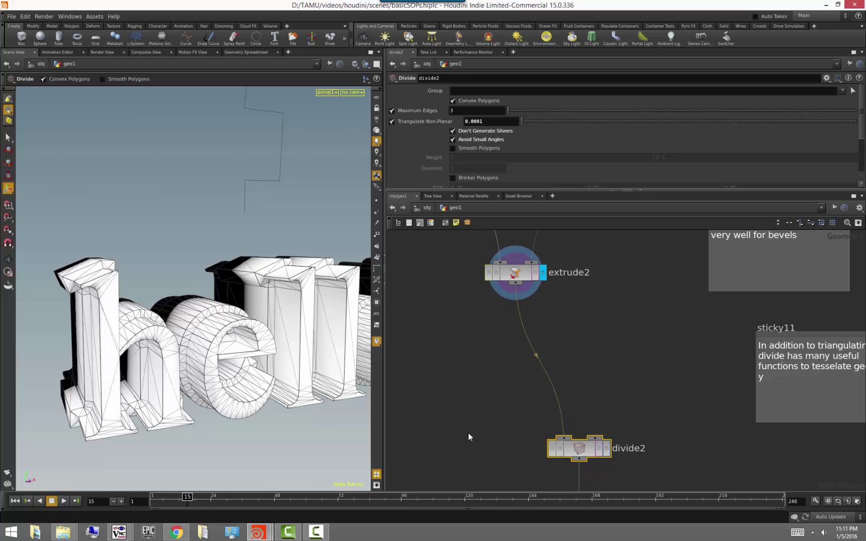
click(462, 439)
click(512, 273)
scroll(531, 123, up, 3)
click(423, 114)
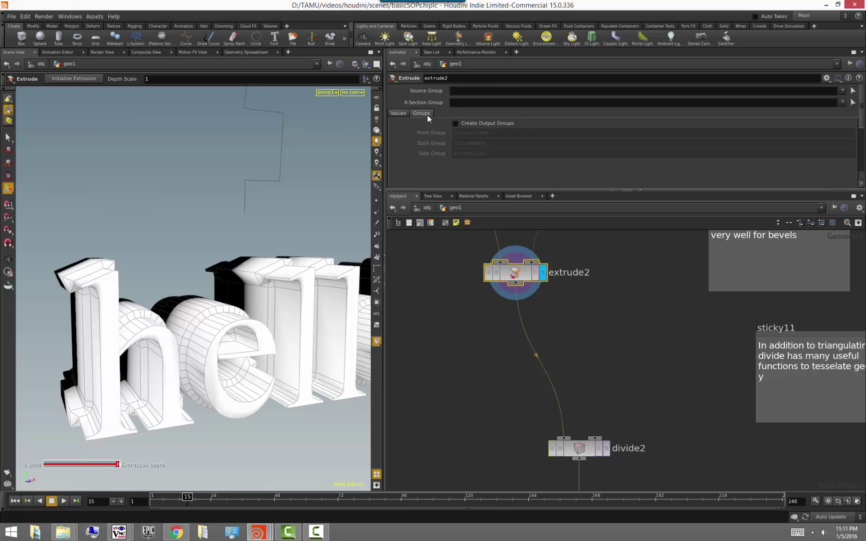
click(490, 123)
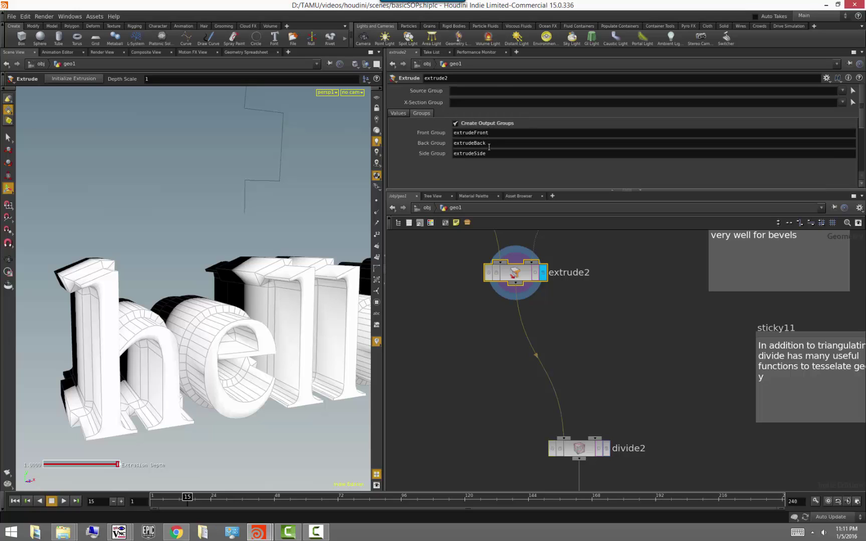
click(596, 377)
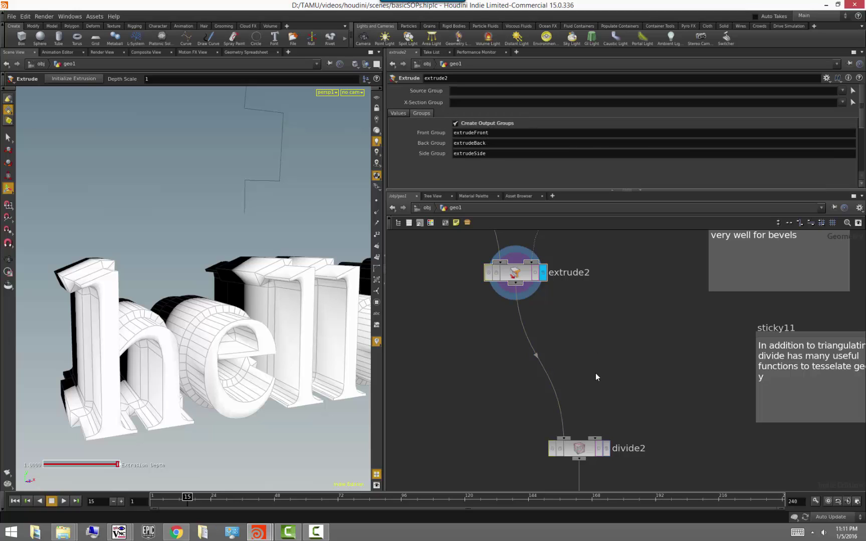
Step: Display divide2 and restrict its Group to extrudeFront and extrudeBack
click(606, 448)
click(581, 447)
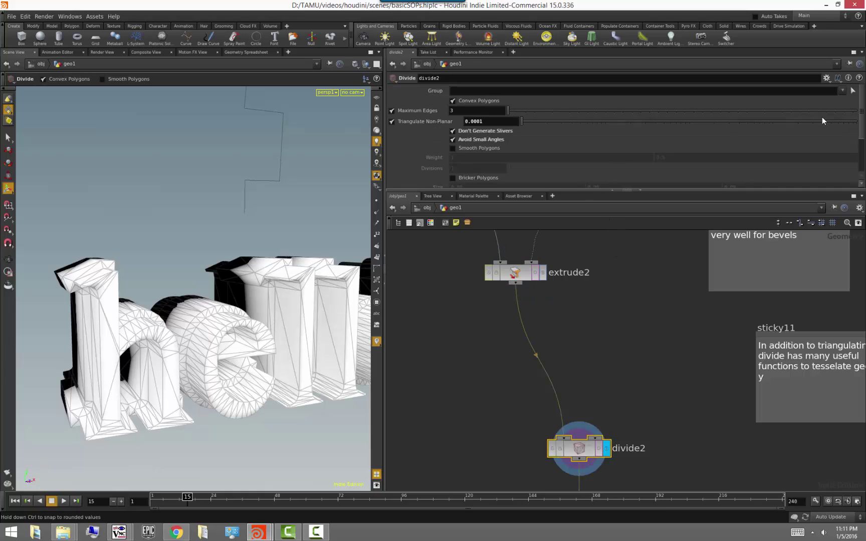
click(842, 91)
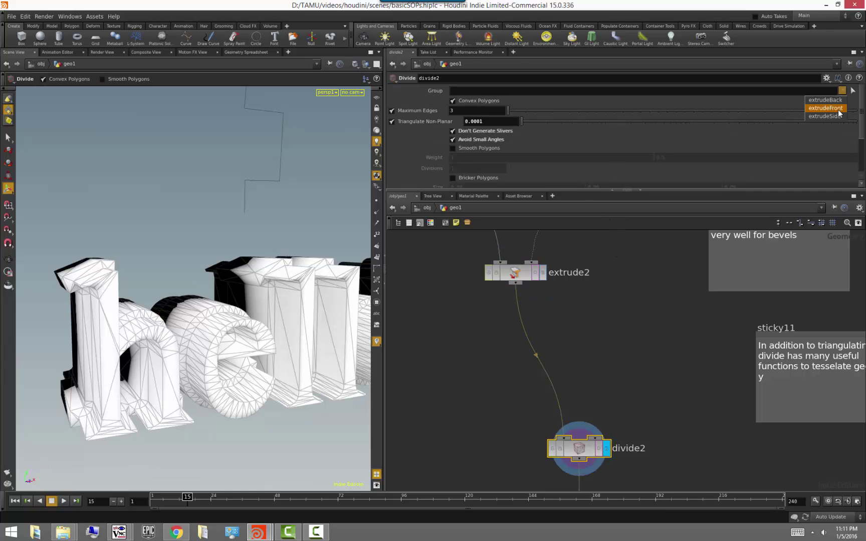
click(838, 109)
click(842, 92)
click(830, 101)
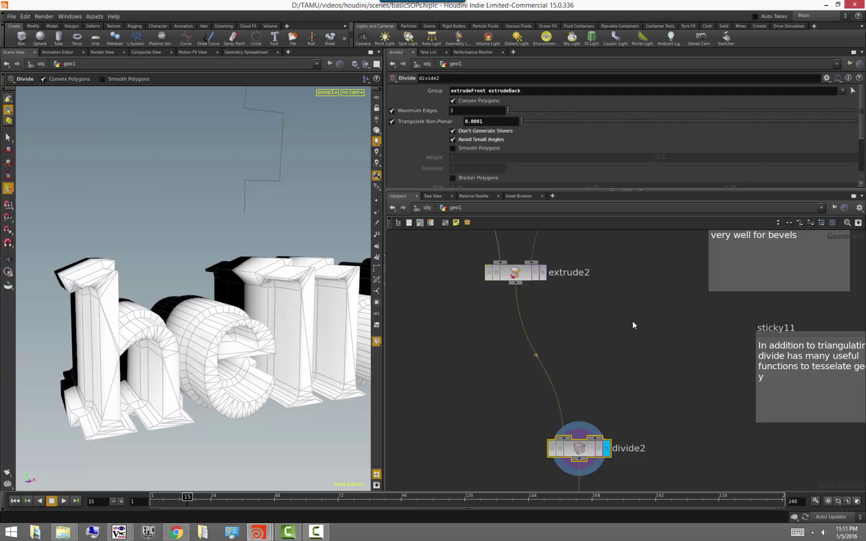
Step: Turn off Triangulate Non-Planar on divide2, then try Maximum Edges at 26 and set it back to 3
alt+drag(302, 392, 265, 384)
alt+middle_drag(297, 386, 336, 385)
mouse_move(281, 384)
alt+mouse_down()
mouse_move(243, 382)
mouse_move(291, 381)
alt+mouse_up()
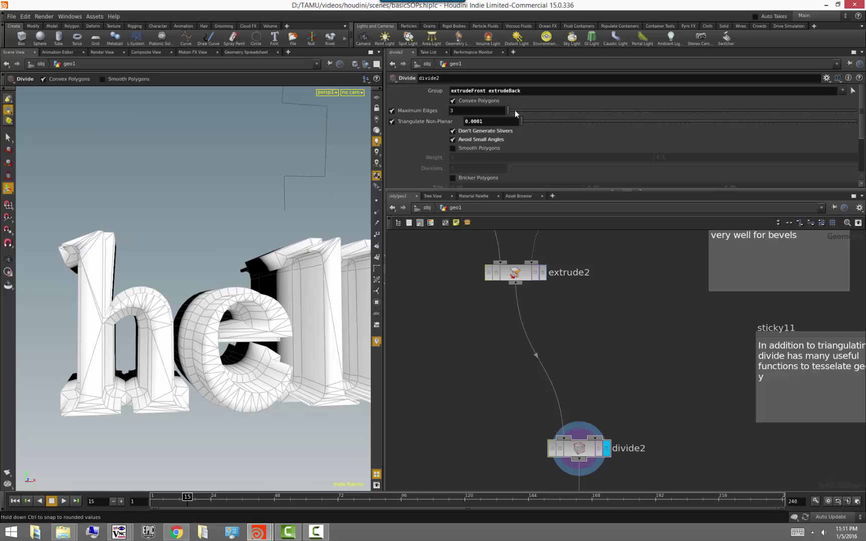
click(393, 121)
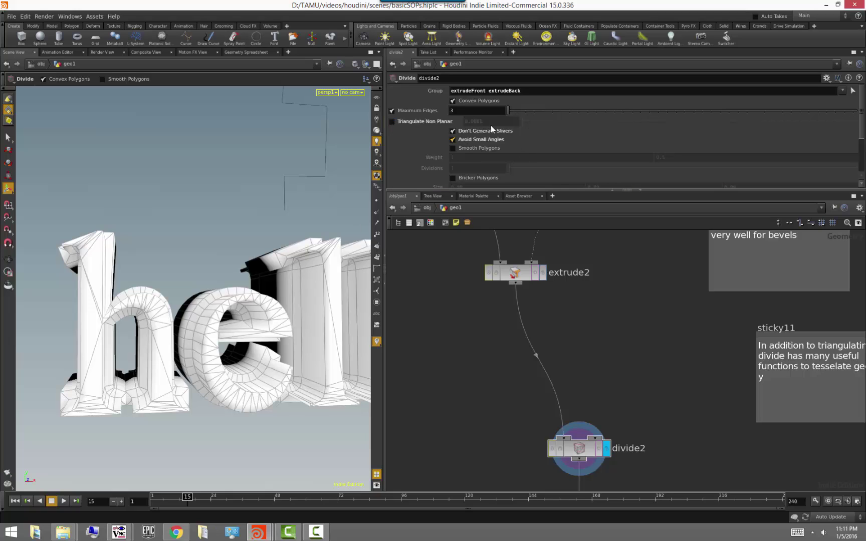
drag(508, 110, 544, 130)
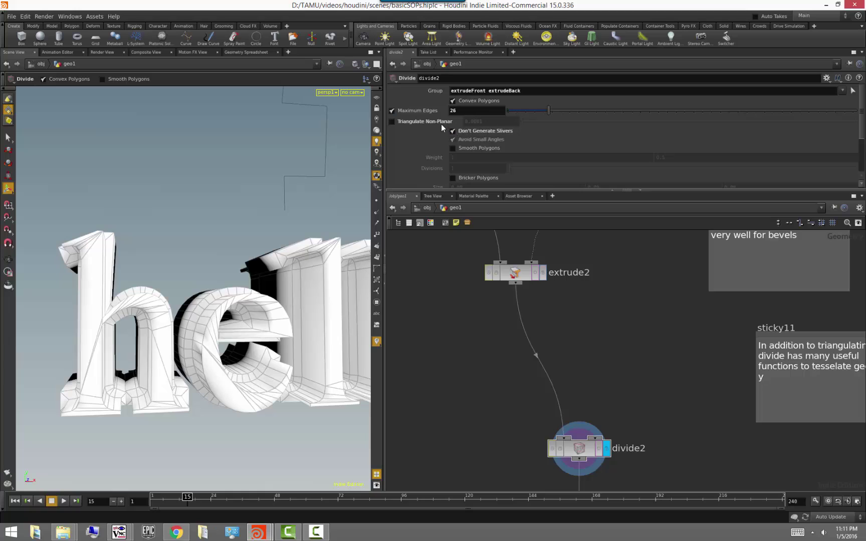
drag(549, 110, 488, 114)
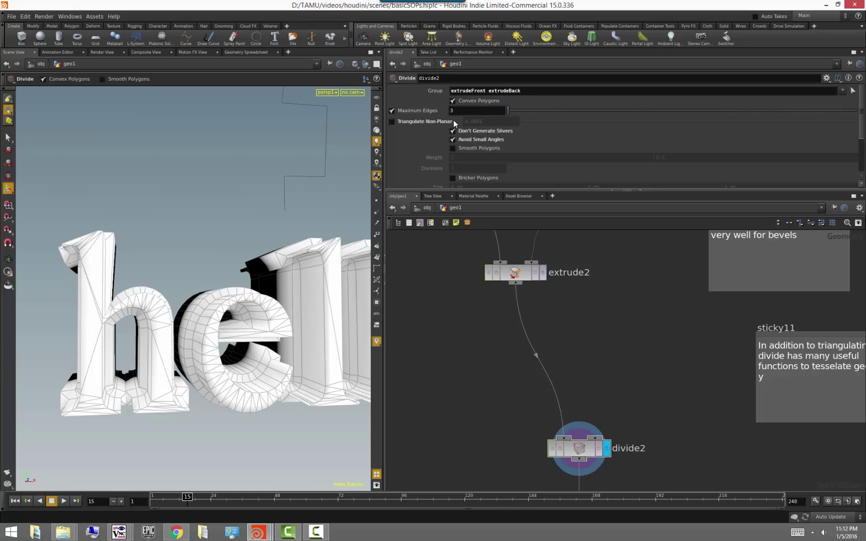
Step: Change the font of the font1 node to Arial Bold and view the updated extruded letters
key(Escape)
mouse_move(266, 357)
mouse_down()
mouse_move(201, 373)
mouse_move(285, 372)
mouse_move(263, 372)
mouse_up()
middle_drag(585, 389, 609, 476)
scroll(609, 476, down, 3)
middle_drag(547, 315, 571, 453)
click(550, 333)
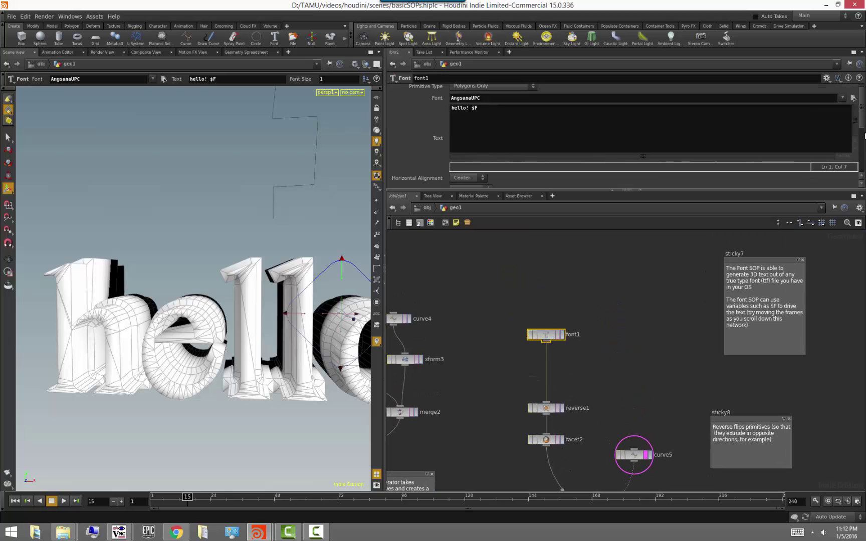
click(842, 98)
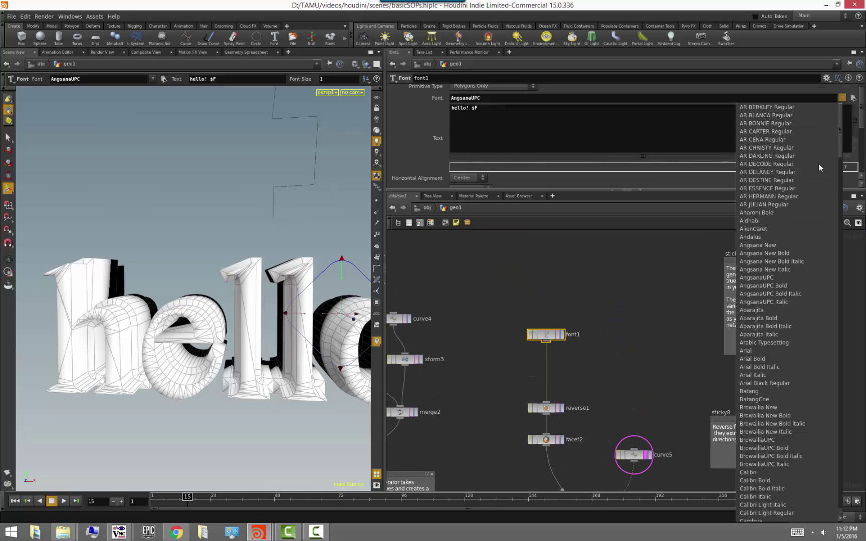
click(760, 359)
key(Escape)
drag(344, 258, 212, 309)
Step: Look at the facet2 settings and set the Level of Detail of font1 to 0.26
click(528, 368)
click(548, 440)
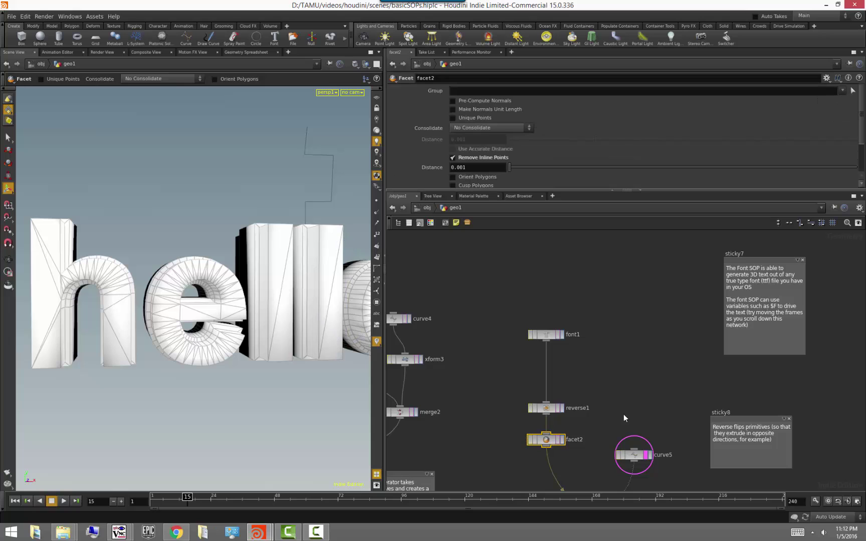
middle_drag(623, 414, 601, 381)
click(525, 304)
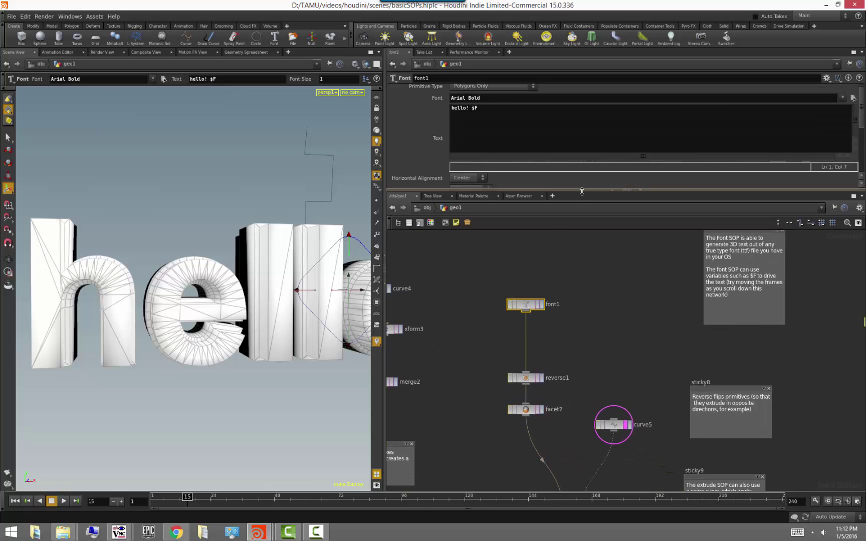
scroll(580, 171, down, 5)
mouse_move(532, 158)
mouse_down()
mouse_move(552, 157)
mouse_move(527, 159)
mouse_up()
Step: View the whole extruded text and turn off the template display of the curve5 spine curve
middle_drag(586, 329, 567, 229)
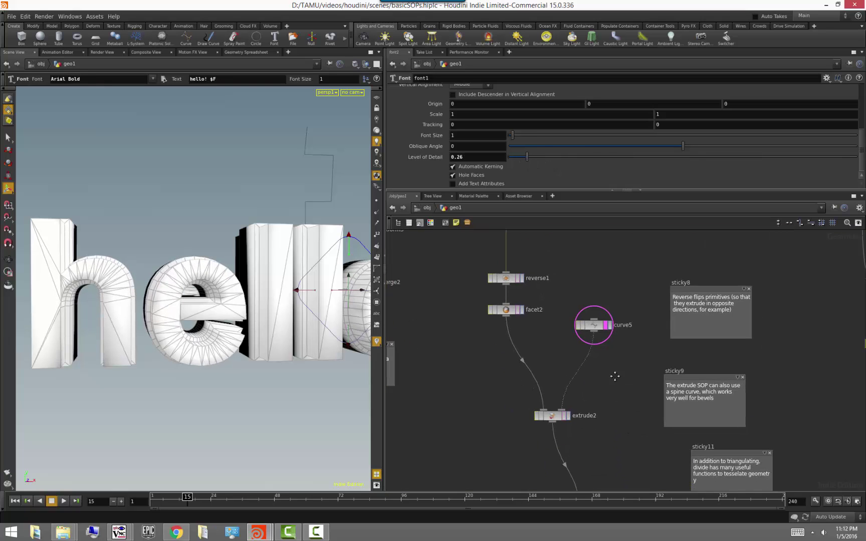
middle_drag(619, 395, 596, 281)
key(Escape)
drag(265, 405, 189, 328)
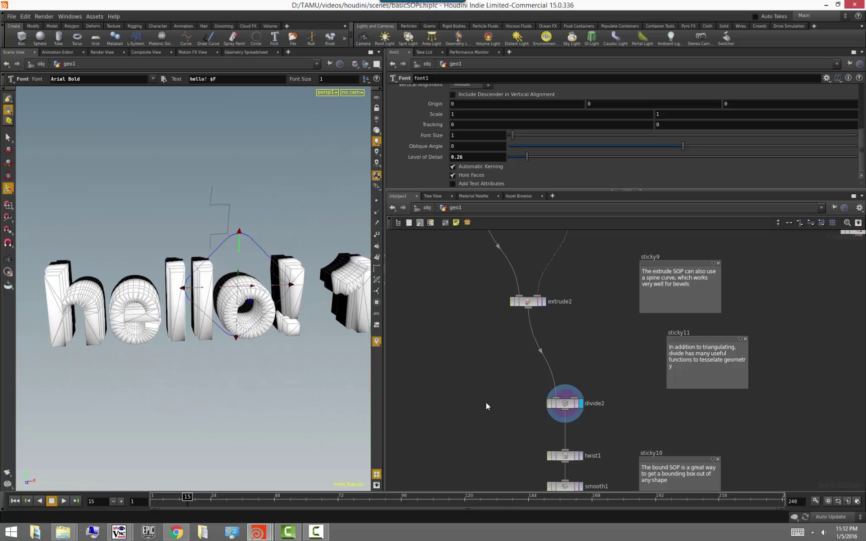
middle_drag(595, 277, 593, 359)
click(577, 295)
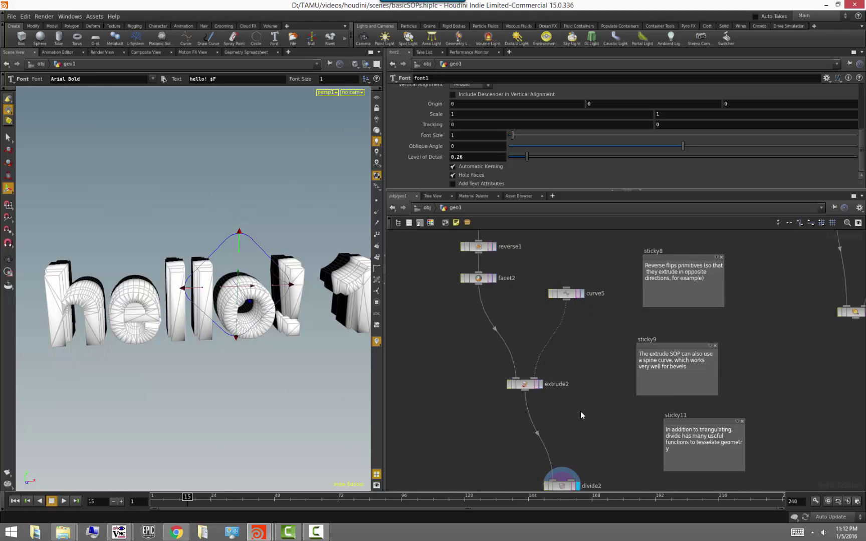
Step: Display the twist1 node below divide2, select it and inspect the twisted text from another angle
middle_drag(580, 448, 557, 333)
click(557, 422)
key(Escape)
mouse_move(217, 383)
mouse_down()
mouse_move(193, 375)
mouse_move(239, 410)
mouse_move(266, 369)
mouse_move(210, 366)
mouse_up()
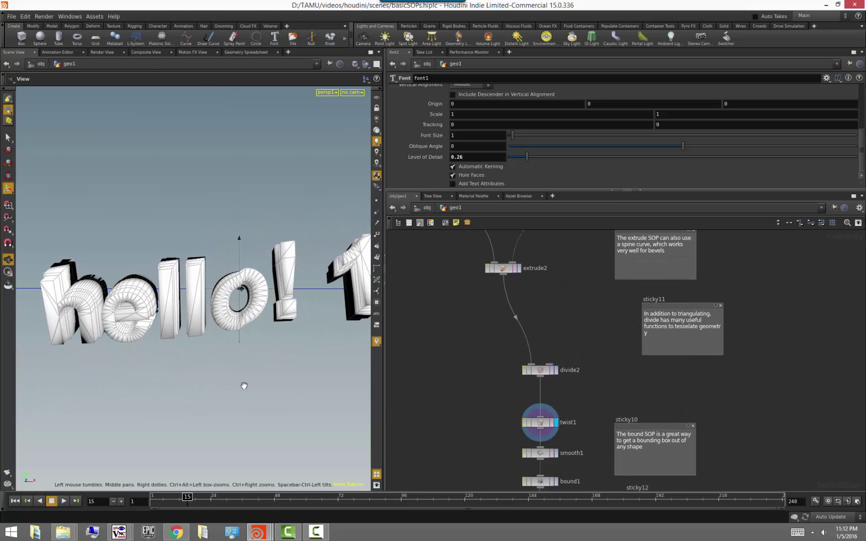
middle_drag(479, 386, 438, 311)
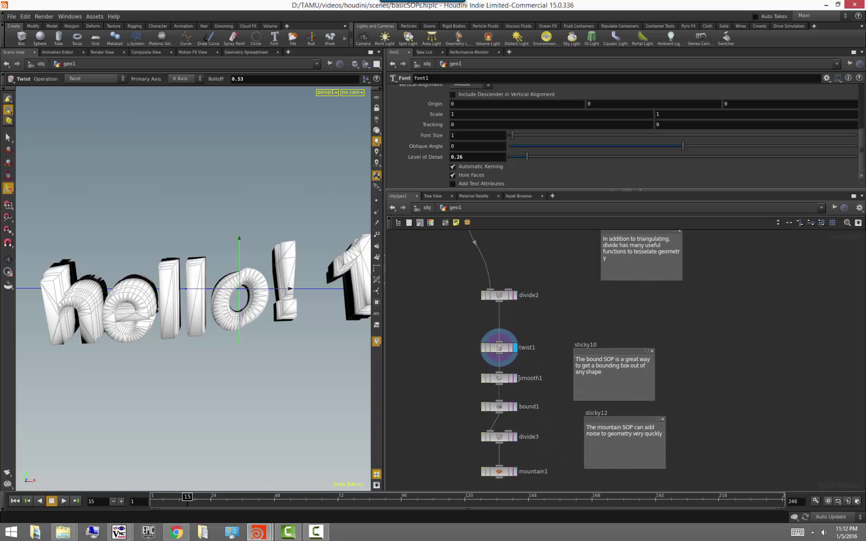
click(507, 352)
drag(261, 386, 301, 399)
Step: Display the smooth1 node below twist1 with its smoothing parameters
click(505, 379)
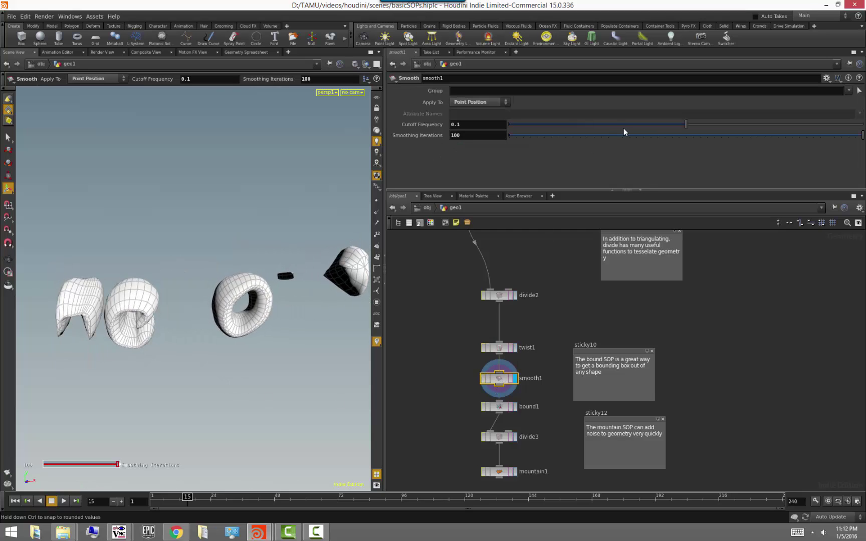
Step: Set the smooth1 node's Cutoff Frequency to 5 and its Smoothing Iterations to 0
drag(862, 135, 509, 167)
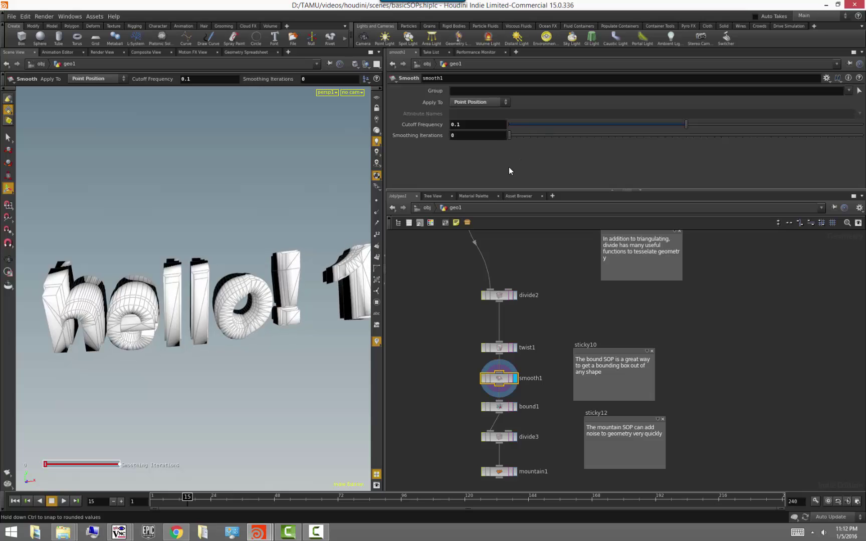
drag(741, 129, 584, 146)
drag(510, 124, 481, 168)
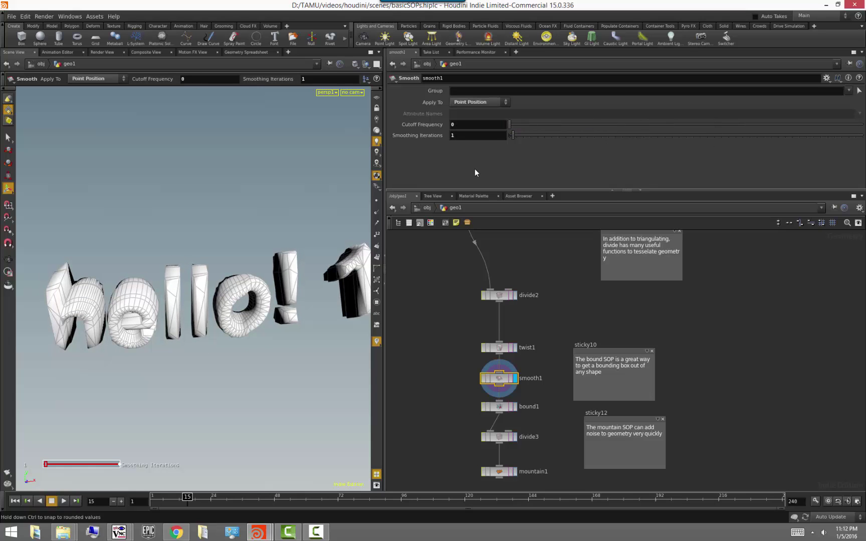
drag(512, 135, 498, 156)
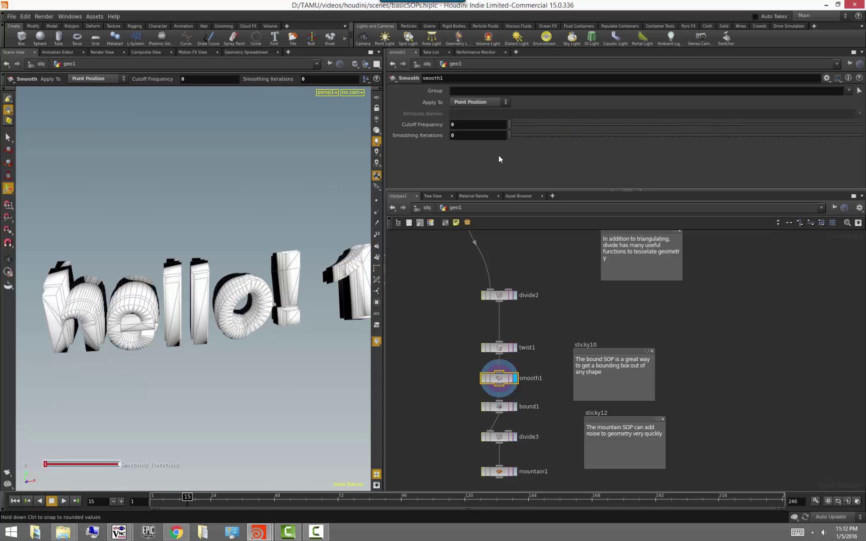
drag(468, 126, 426, 126)
text(5)
key(Return)
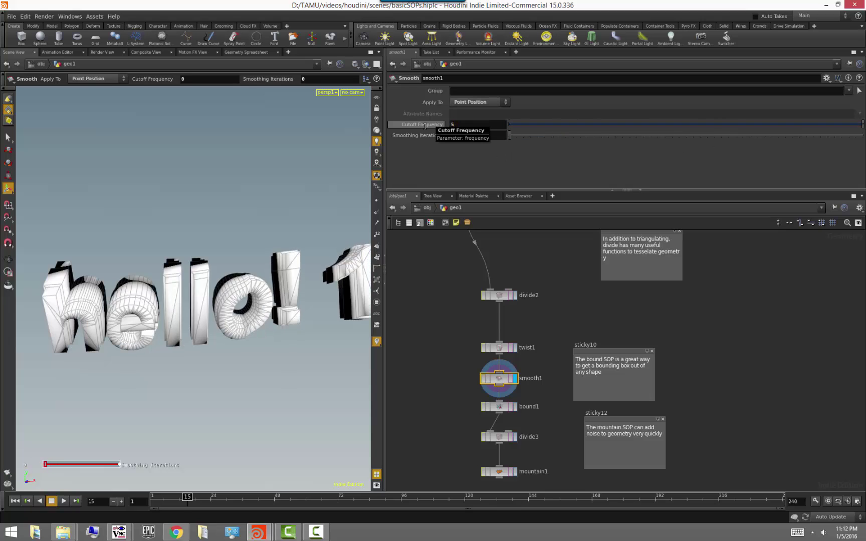
mouse_move(510, 138)
mouse_down()
mouse_move(539, 137)
mouse_move(507, 140)
mouse_up()
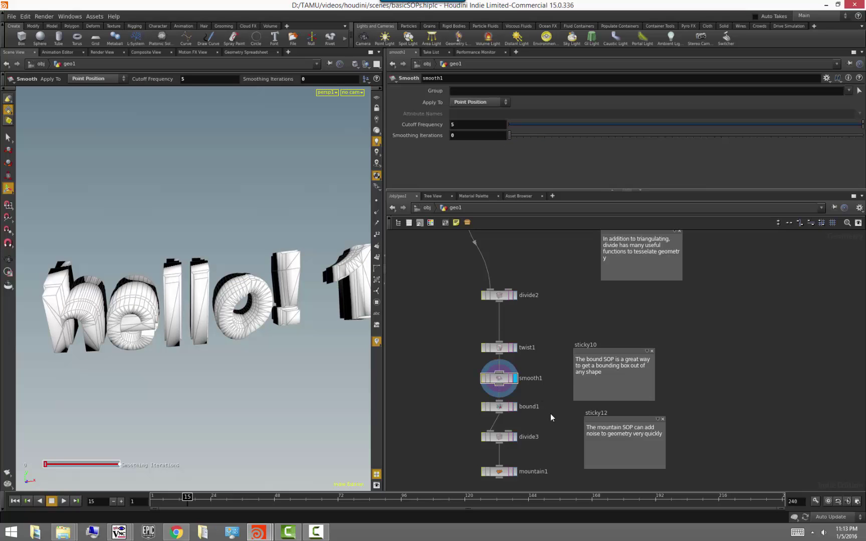
Step: Display the bound1 node and compare its box with Oriented Bounding Box turned off and back on
middle_drag(539, 430, 536, 380)
click(512, 356)
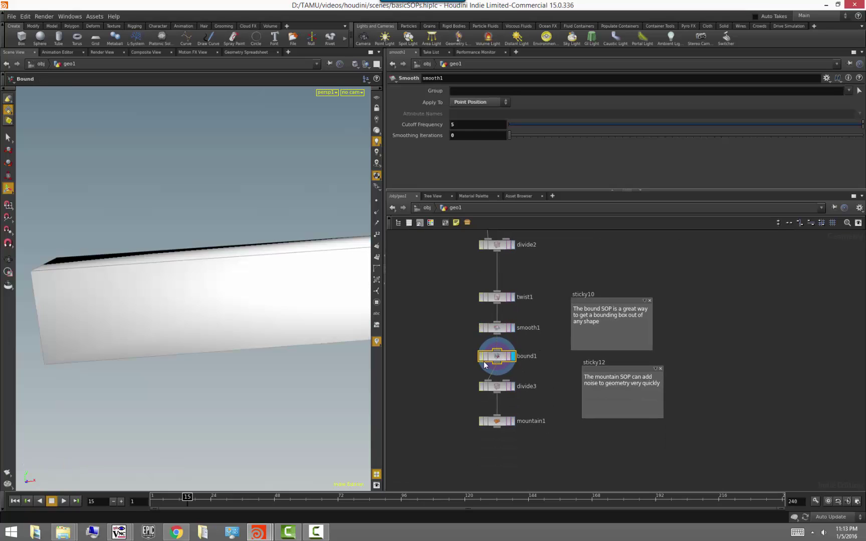
scroll(228, 374, down, 3)
mouse_move(228, 375)
mouse_down()
mouse_move(188, 397)
mouse_move(223, 389)
mouse_up()
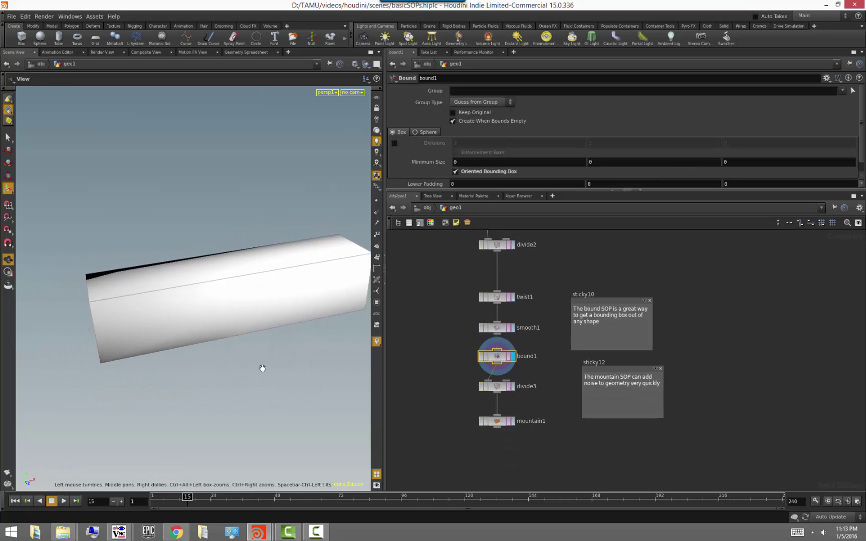
middle_drag(320, 352, 277, 357)
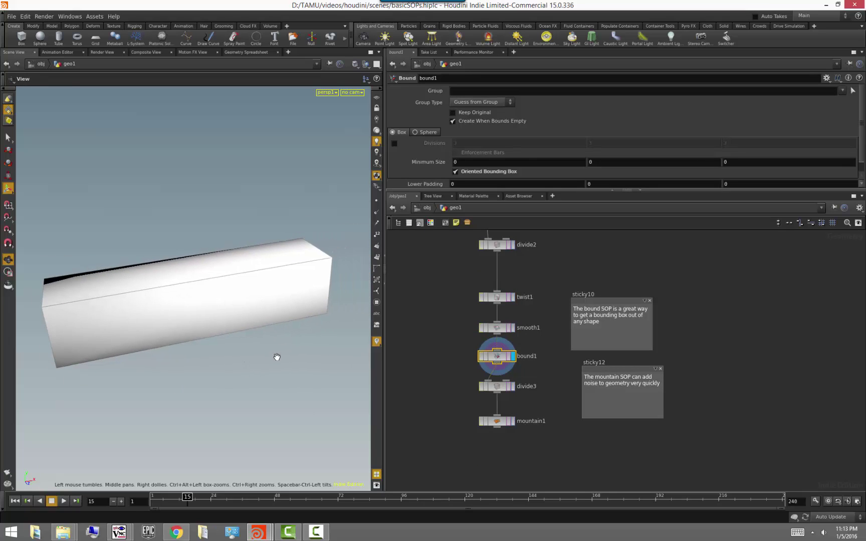
click(458, 172)
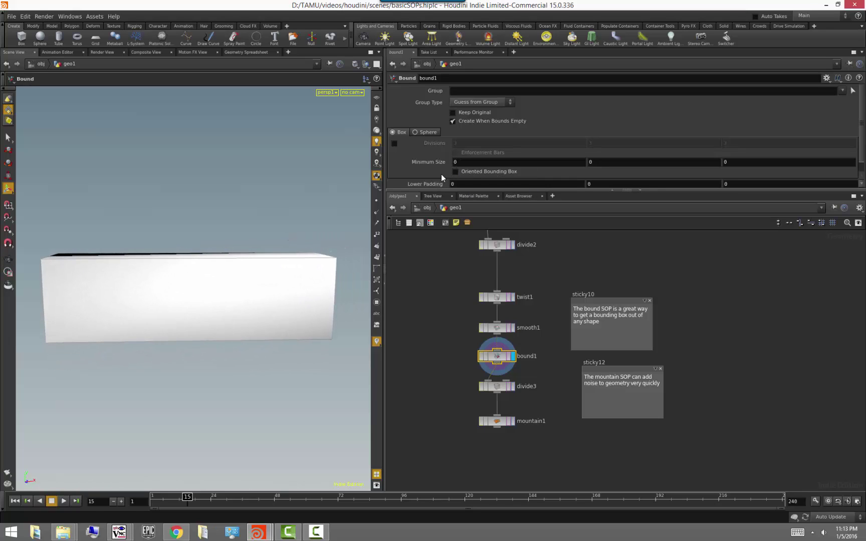
click(457, 172)
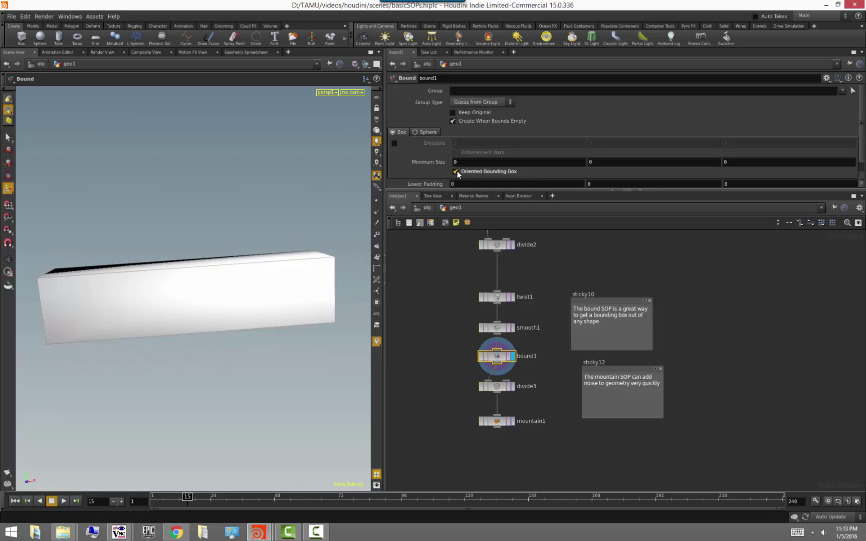
Step: Switch the bound1 node's bounding shape to Sphere
click(426, 132)
alt+right_drag(320, 354, 262, 348)
alt+drag(261, 348, 270, 346)
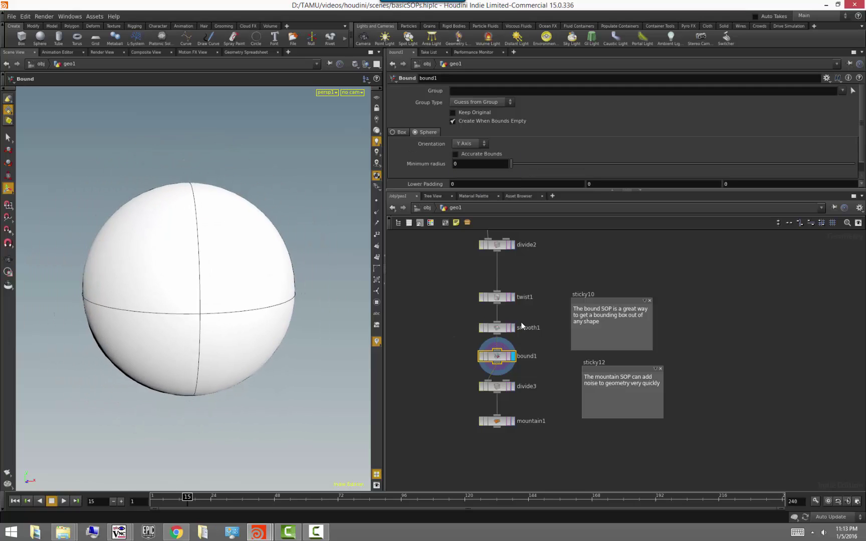
Step: Display smooth1 with bound1 templated over it to examine how the bounding sphere encloses the text
middle_drag(574, 287, 578, 350)
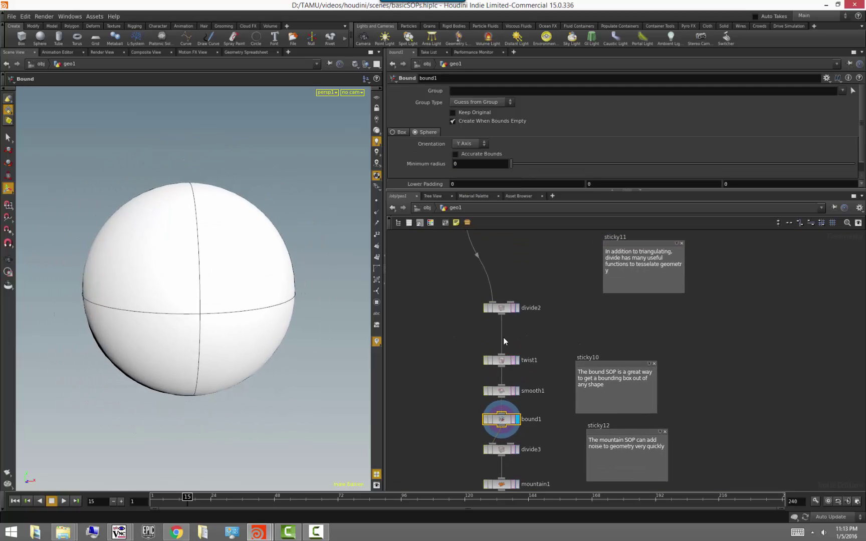
middle_drag(520, 285, 549, 376)
scroll(549, 375, down, 1)
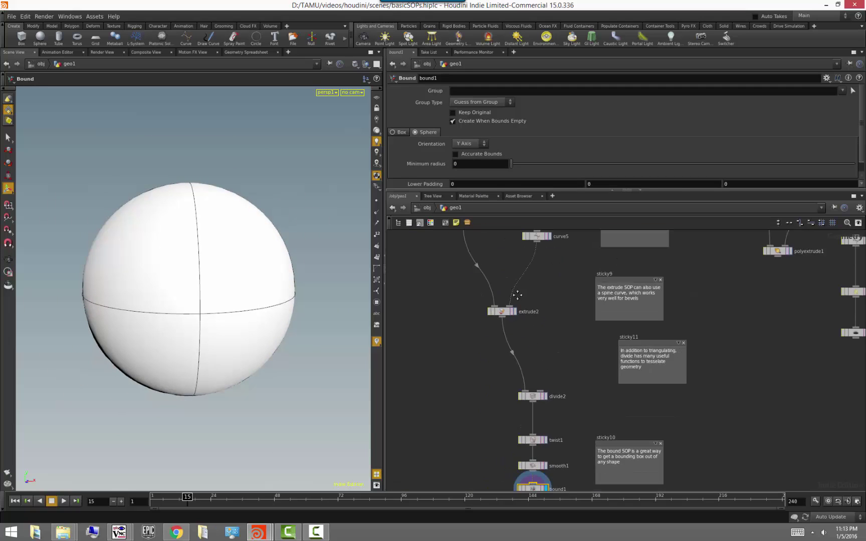
middle_drag(512, 282, 528, 377)
click(483, 232)
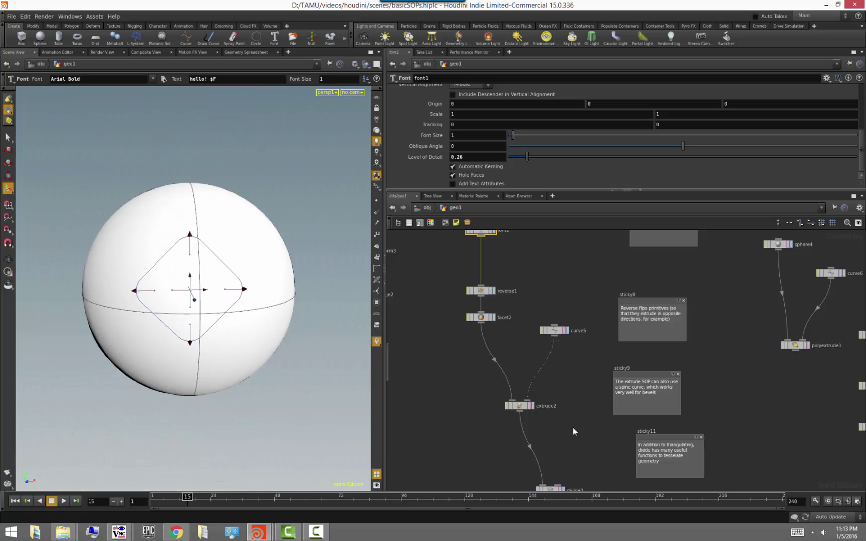
middle_drag(576, 420, 544, 258)
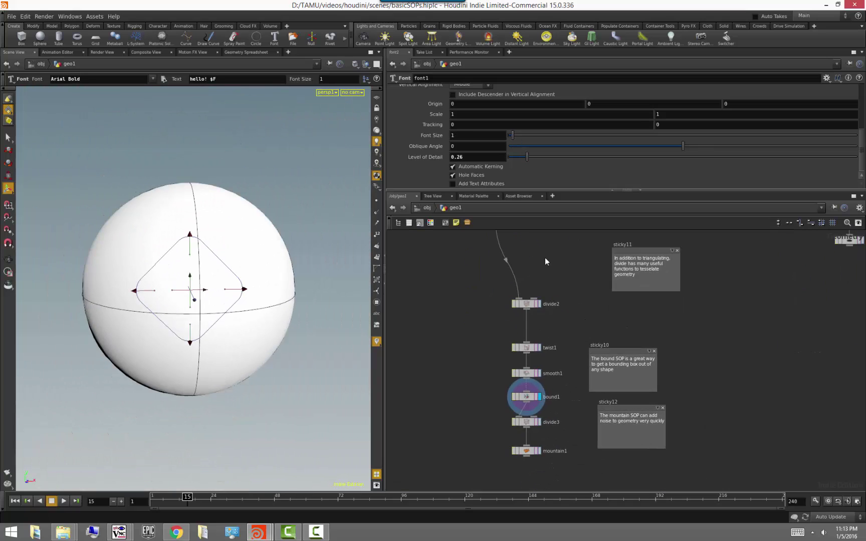
click(540, 373)
click(537, 397)
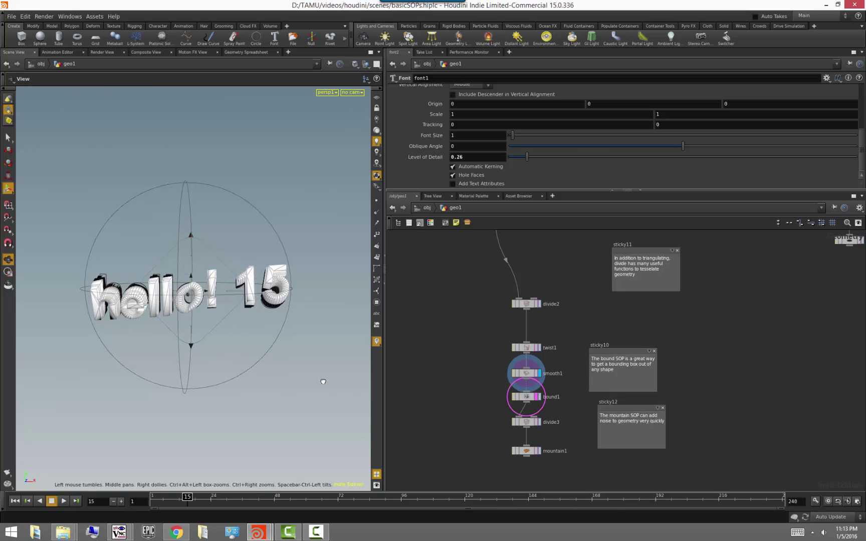
mouse_move(186, 501)
mouse_down()
mouse_move(227, 501)
mouse_move(187, 500)
mouse_up()
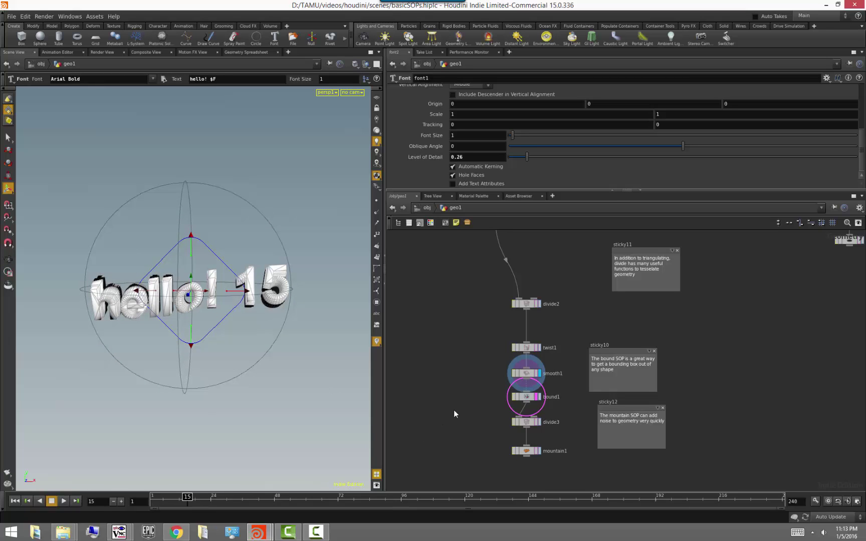
Step: Turn off bound1's template display, make bound1 the displayed node and set its bounding shape to Box
click(536, 397)
click(539, 397)
click(526, 397)
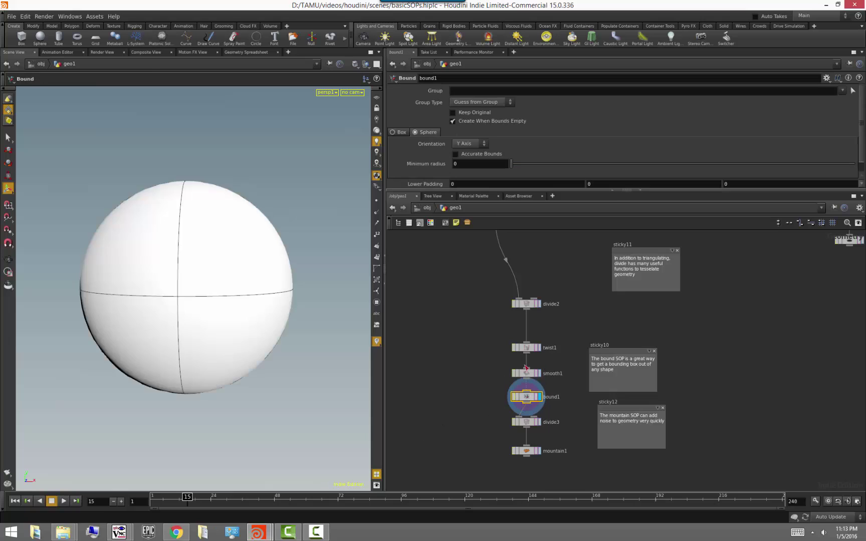
click(393, 132)
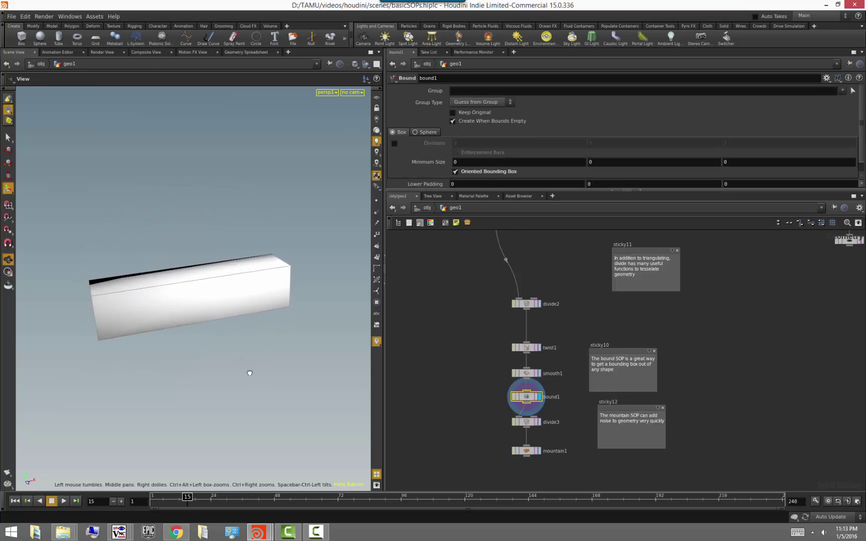
Step: Display the divide3 node on the bounding box and bring up its Bricker Polygons settings
scroll(530, 430, up, 3)
click(532, 413)
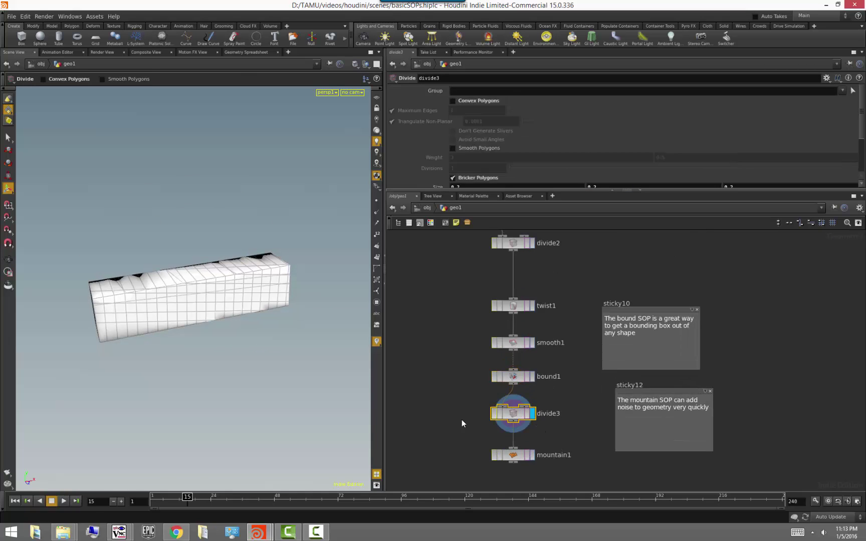
mouse_move(291, 388)
mouse_down()
mouse_move(300, 406)
mouse_move(288, 385)
mouse_up()
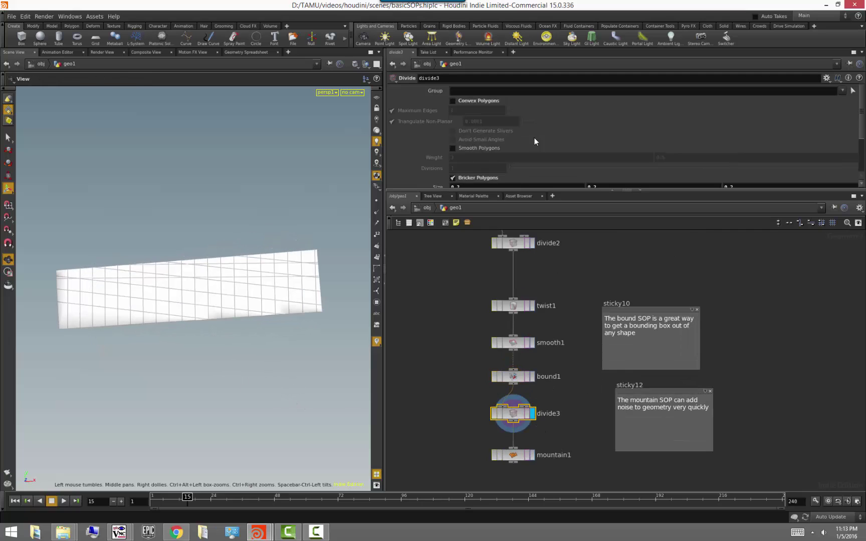
scroll(541, 127, down, 3)
scroll(541, 128, down, 1)
mouse_move(441, 130)
middle_down()
mouse_move(476, 132)
mouse_move(444, 132)
middle_up()
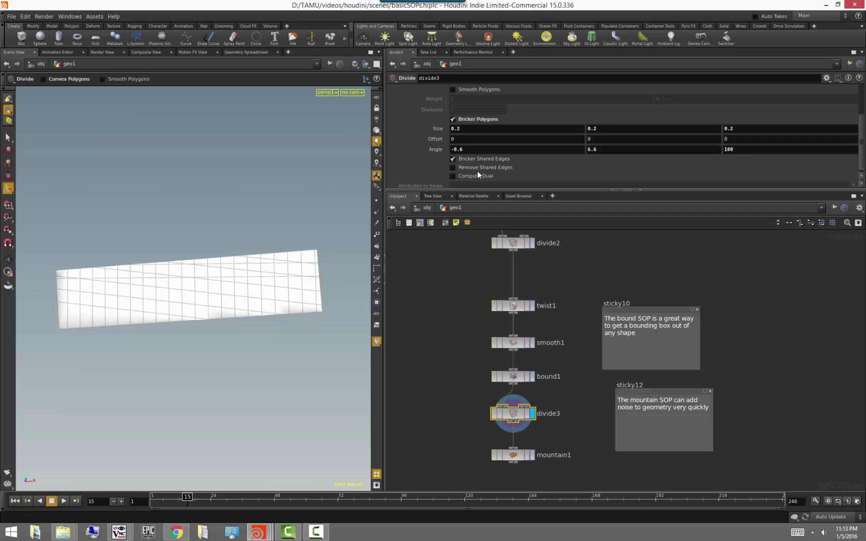
Step: Set the divide3 node's Bricker Polygons angle to -4.59, 2.3, 61.7
alt+drag(270, 239, 307, 258)
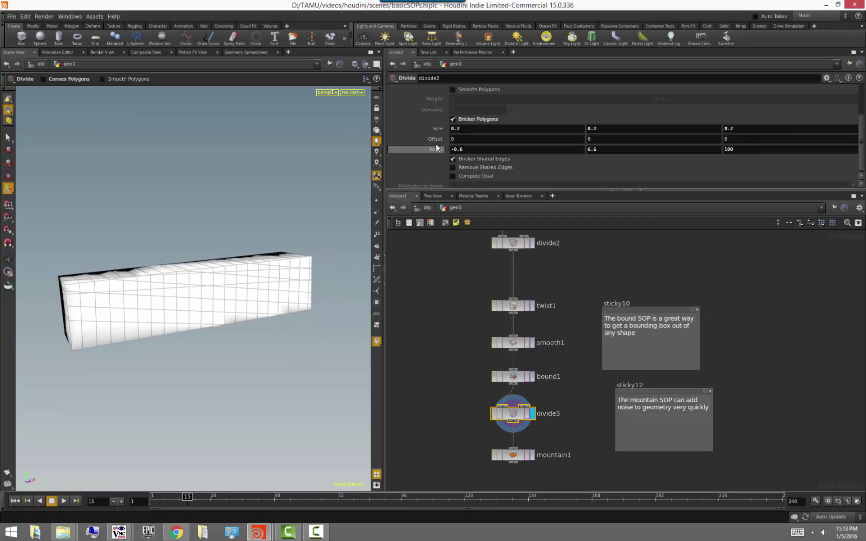
middle_drag(436, 146, 864, 171)
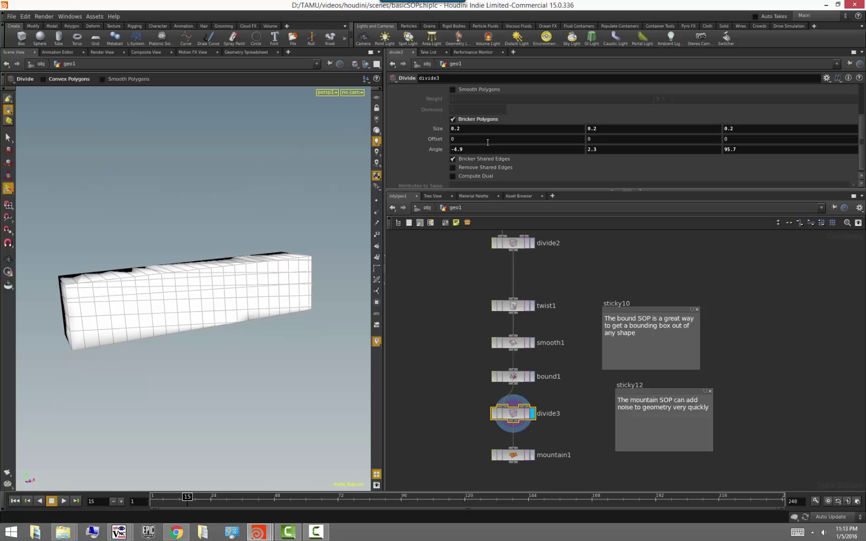
middle_drag(488, 149, 508, 149)
mouse_move(755, 153)
middle_down()
mouse_move(754, 131)
mouse_move(464, 160)
mouse_move(751, 167)
middle_up()
alt+drag(294, 312, 263, 330)
middle_drag(463, 398, 504, 383)
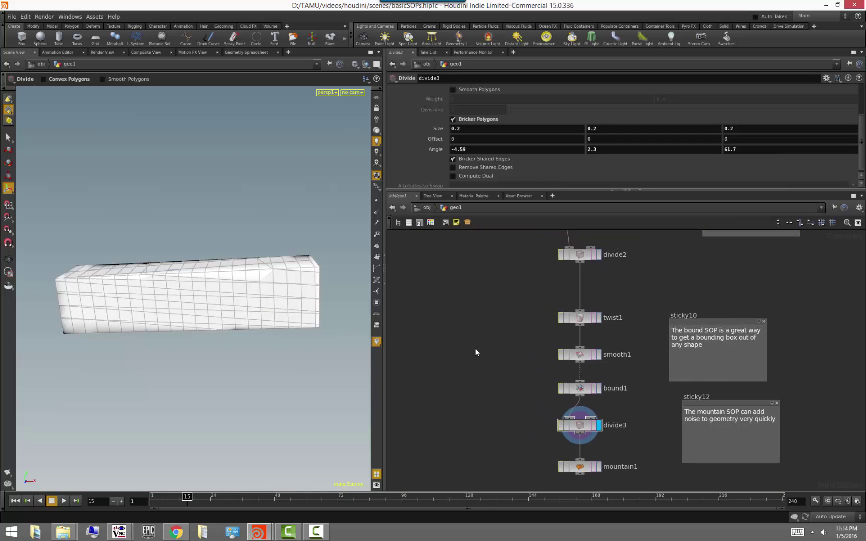
key(Tab)
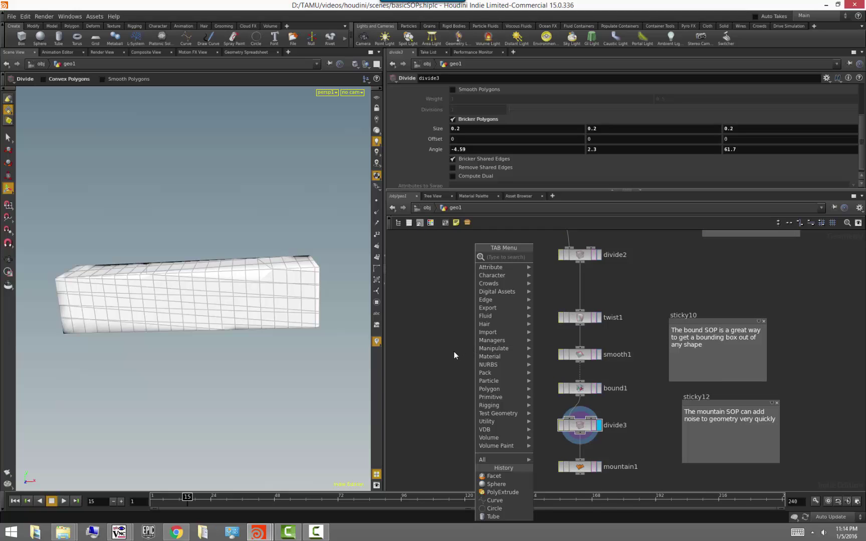
click(460, 341)
Step: Display the font1 node at the start of the text network
middle_drag(461, 384, 479, 454)
scroll(478, 446, down, 4)
middle_drag(479, 293, 536, 391)
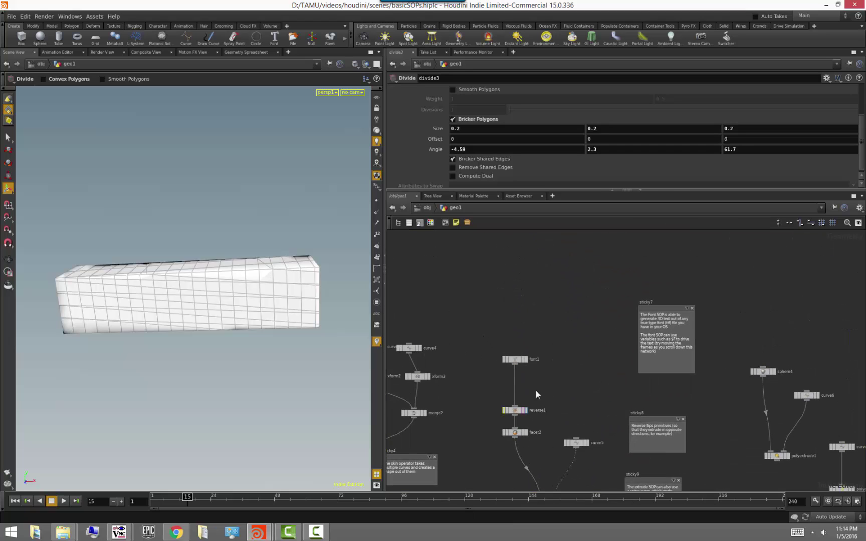
click(528, 361)
scroll(556, 390, up, 2)
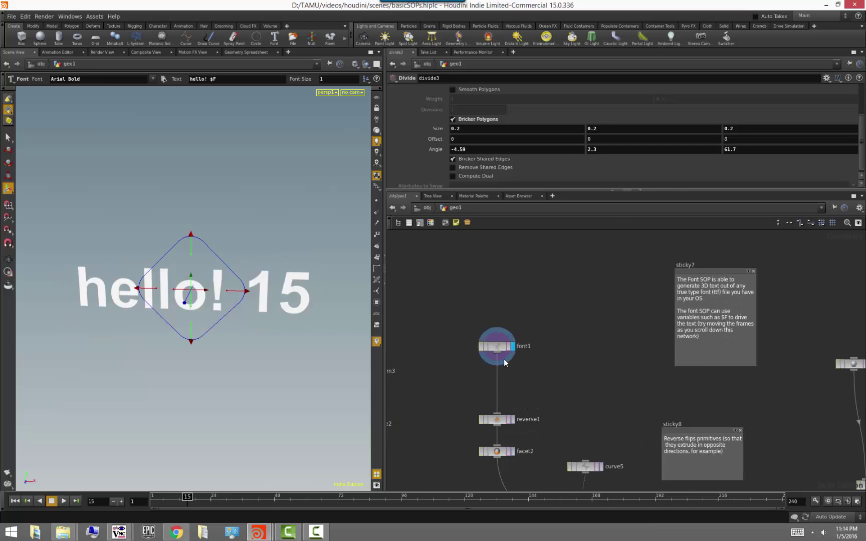
Step: Add a Divide node beside reverse1, fed by font1, and display its result
key(Tab)
text(div)
key(Return)
click(566, 383)
click(583, 382)
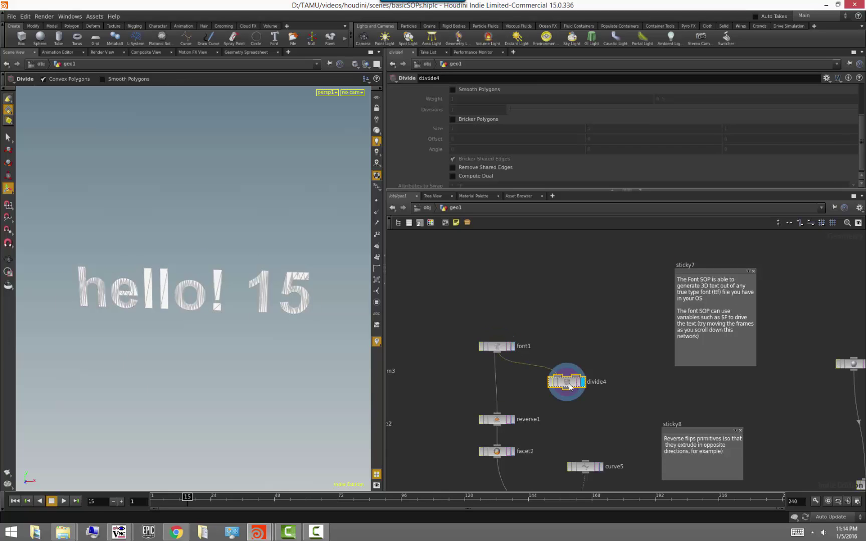
Step: Enable Don't Generate Slivers and Avoid Small Angles on the new Divide node
scroll(481, 103, up, 3)
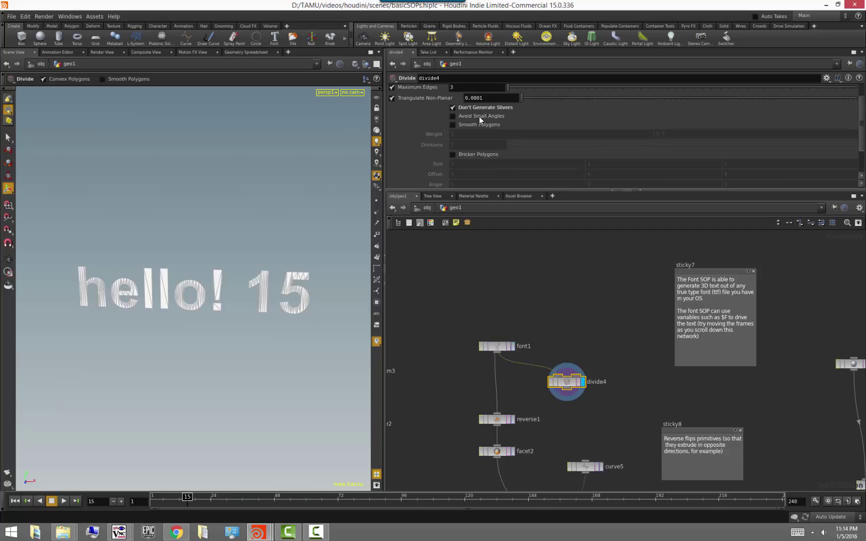
key(space)
drag(255, 355, 236, 381)
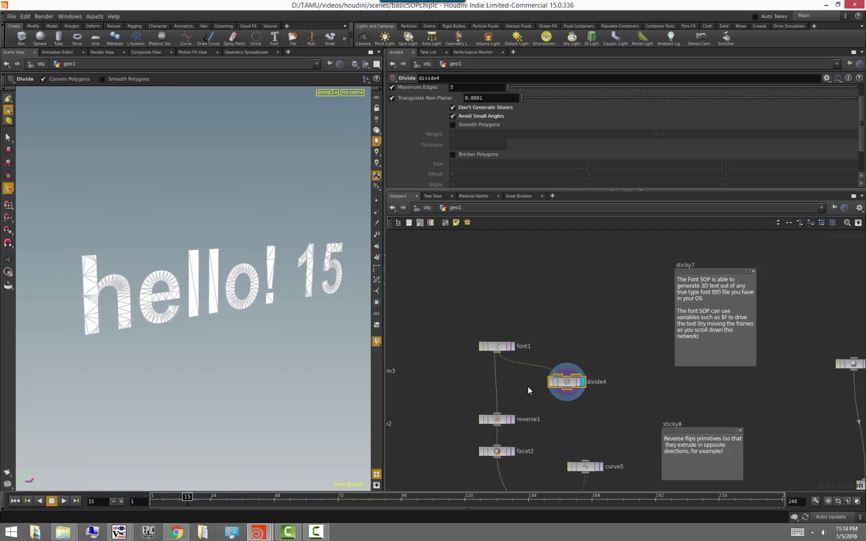
Step: Add a second Divide node fed by divide4 and display its result
scroll(578, 414, up, 3)
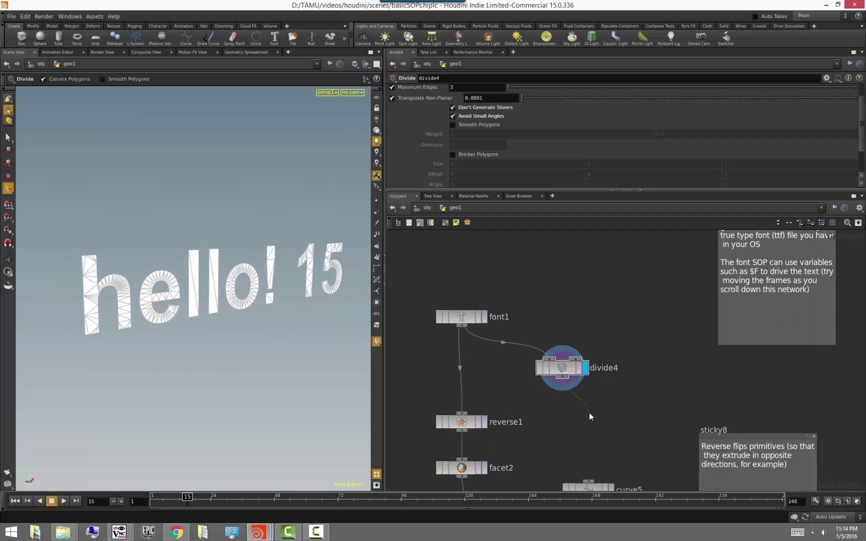
key(Tab)
key(Escape)
click(589, 413)
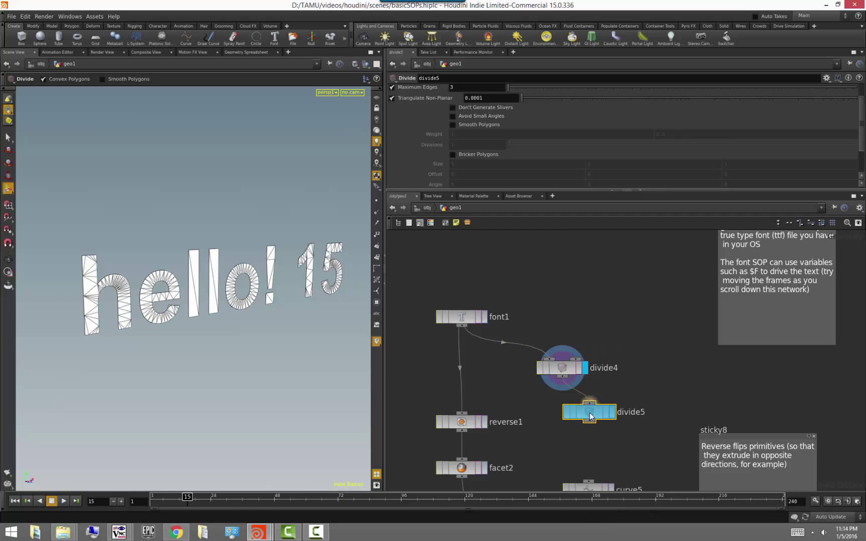
click(612, 414)
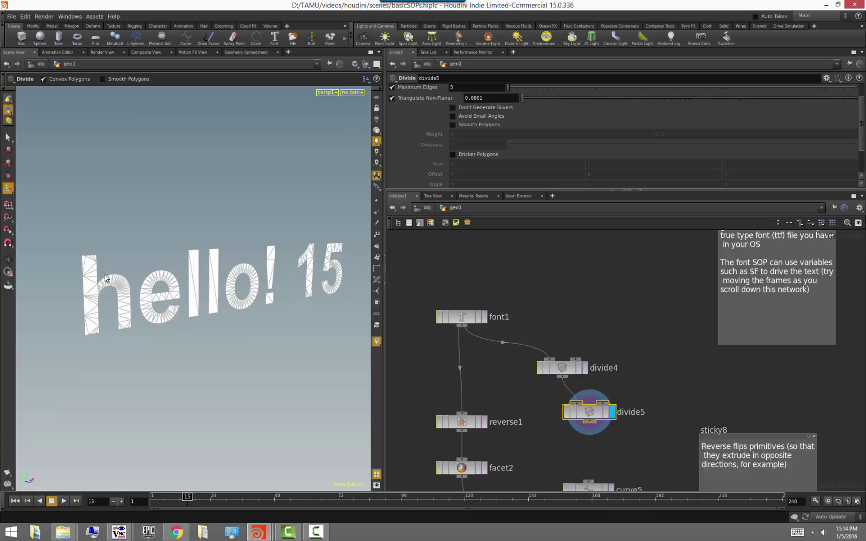
scroll(475, 136, down, 3)
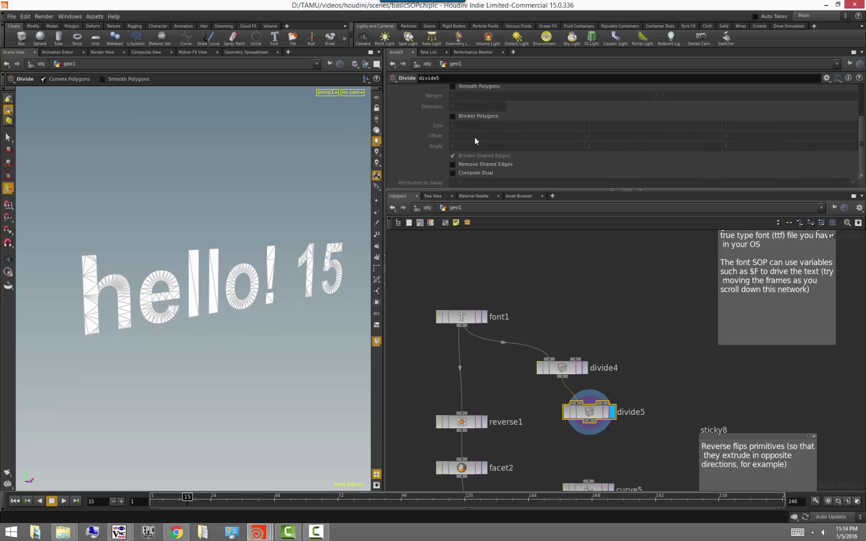
Step: Enable Remove Shared Edges on the second Divide node and inspect the text's merged polygons
click(475, 164)
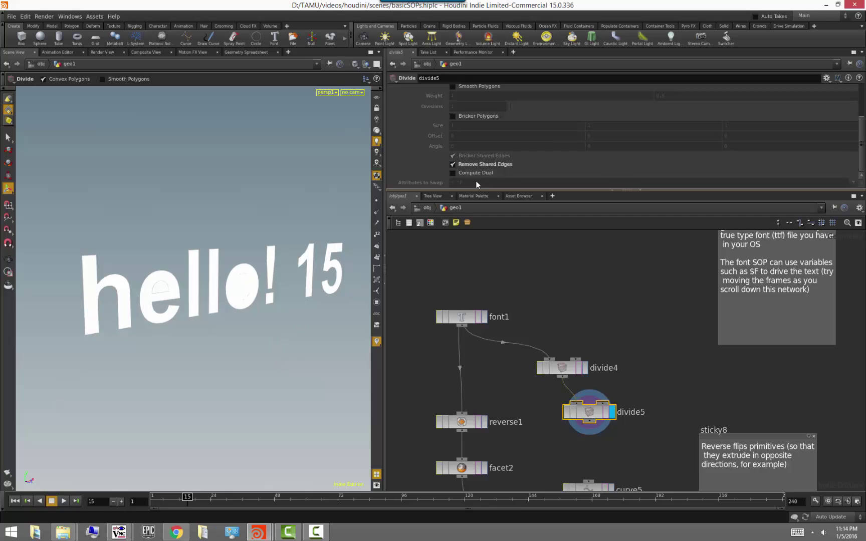
key(Escape)
drag(224, 400, 245, 391)
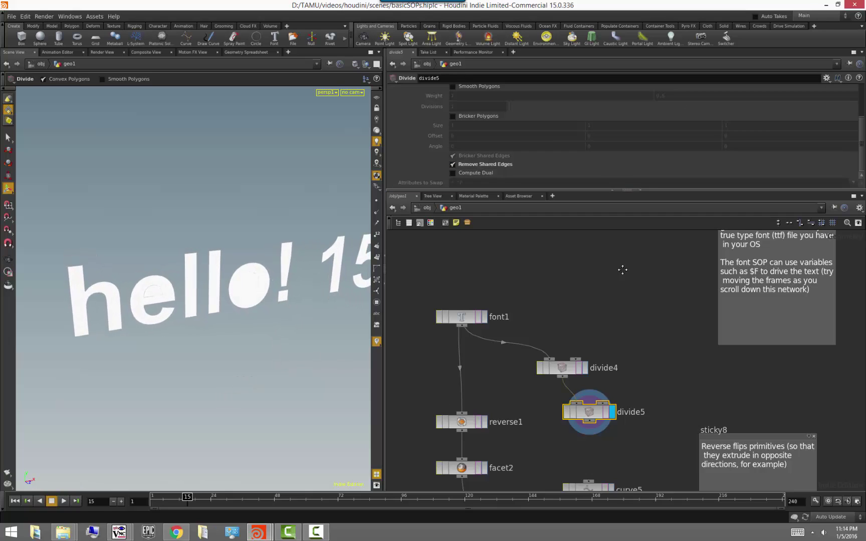
Step: Add a Grid node in the empty area above divide4 and display it
middle_drag(623, 268, 584, 278)
key(Tab)
text(grid)
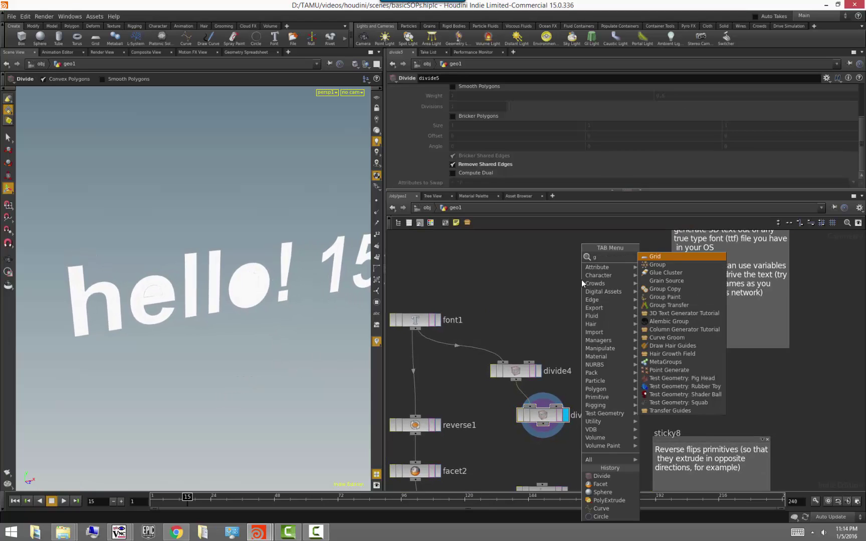
key(Return)
click(581, 280)
click(604, 278)
key(Escape)
drag(287, 332, 176, 359)
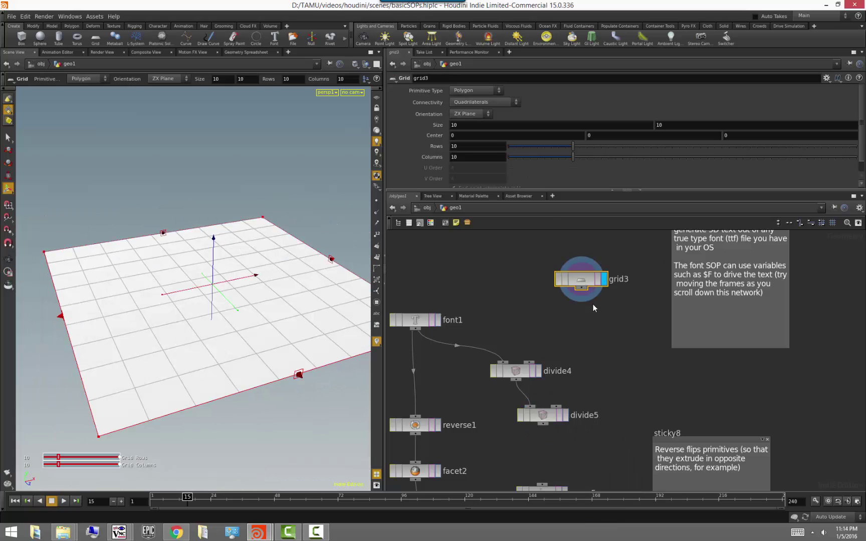
Step: Add a Mountain node fed by the new grid and display its result
key(Tab)
text(moun)
key(Return)
click(611, 349)
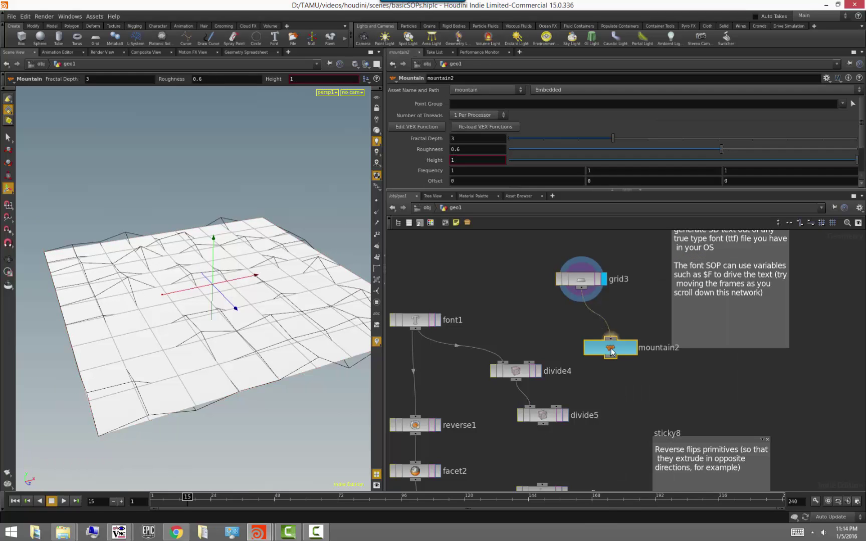
click(633, 352)
Step: Rewire divide5 to take the Mountain node as its input, then display and inspect the resulting surface
click(600, 400)
drag(610, 362, 556, 415)
click(566, 416)
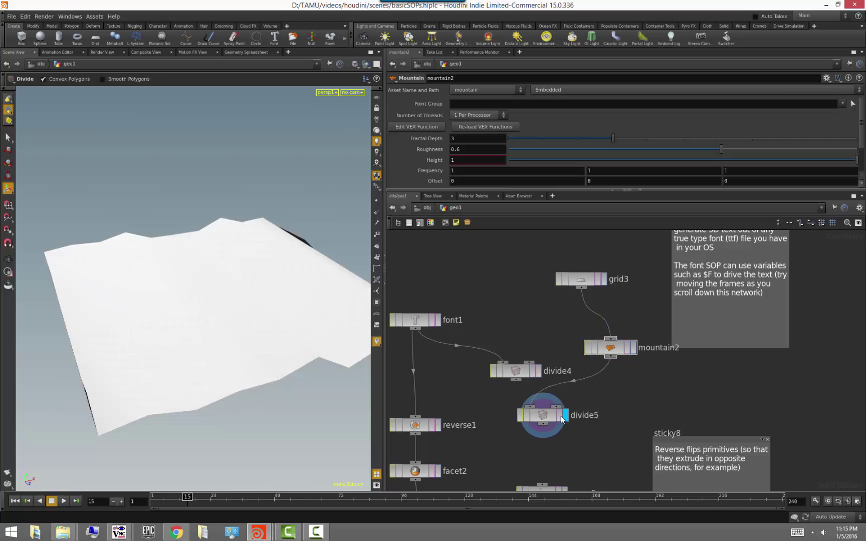
drag(193, 421, 175, 444)
key(Escape)
drag(271, 389, 251, 390)
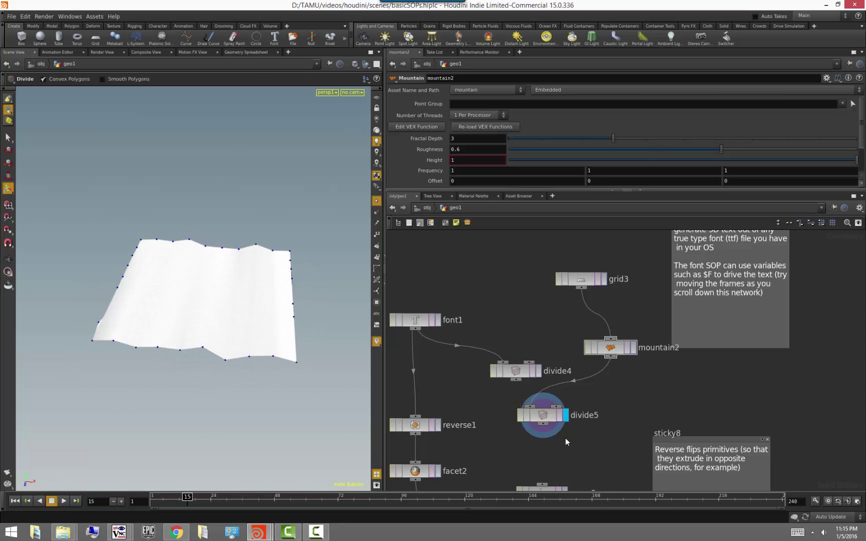
Step: Display the sphere4 node in the PolyExtrude example network
scroll(566, 439, down, 4)
middle_drag(568, 441, 434, 431)
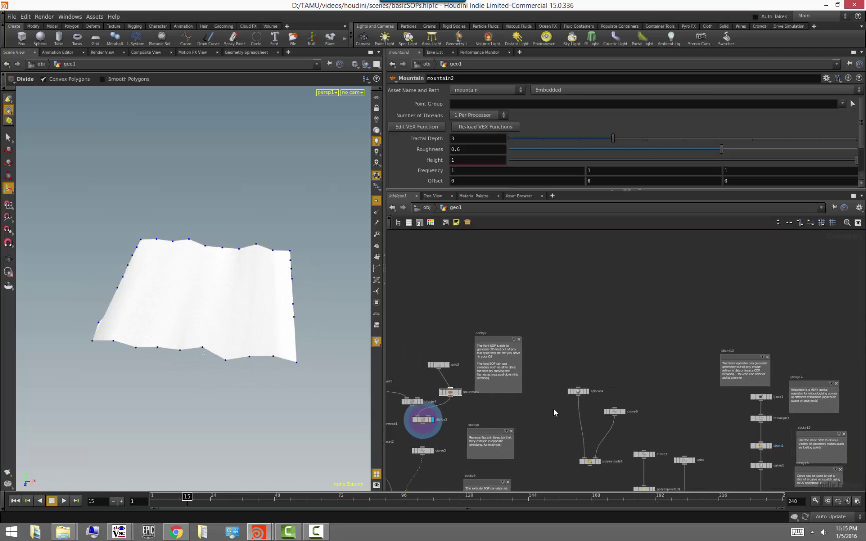
scroll(554, 409, up, 4)
middle_drag(554, 408, 495, 339)
click(541, 316)
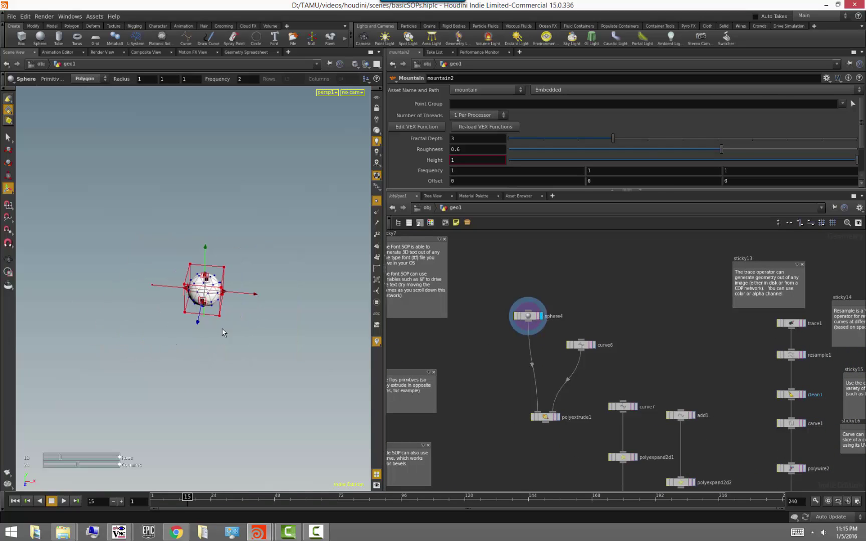
scroll(226, 329, up, 2)
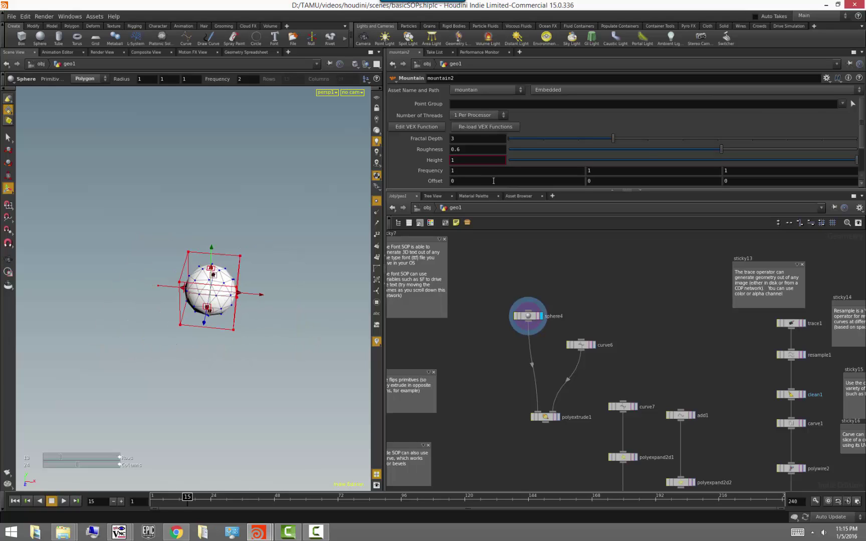
Step: Set the Uniform Scale of sphere4 to 2.44
click(533, 319)
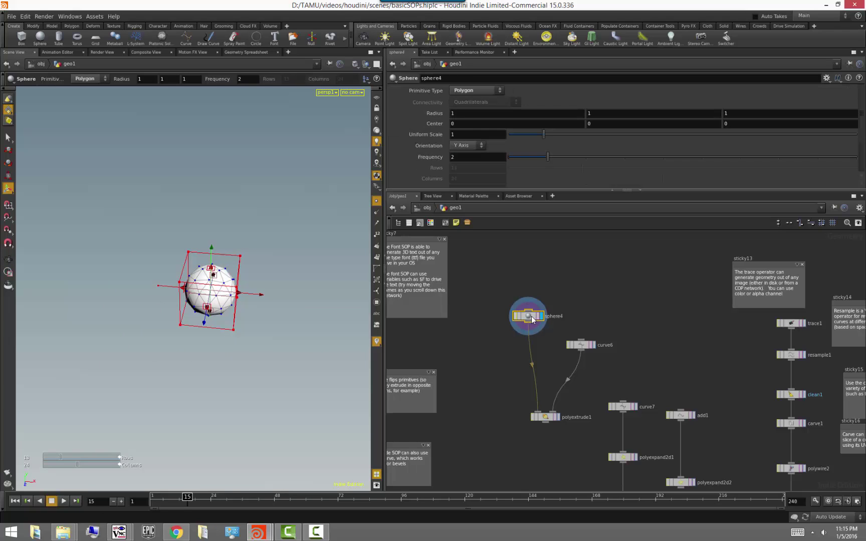
drag(550, 135, 594, 135)
click(623, 320)
middle_drag(630, 326, 630, 277)
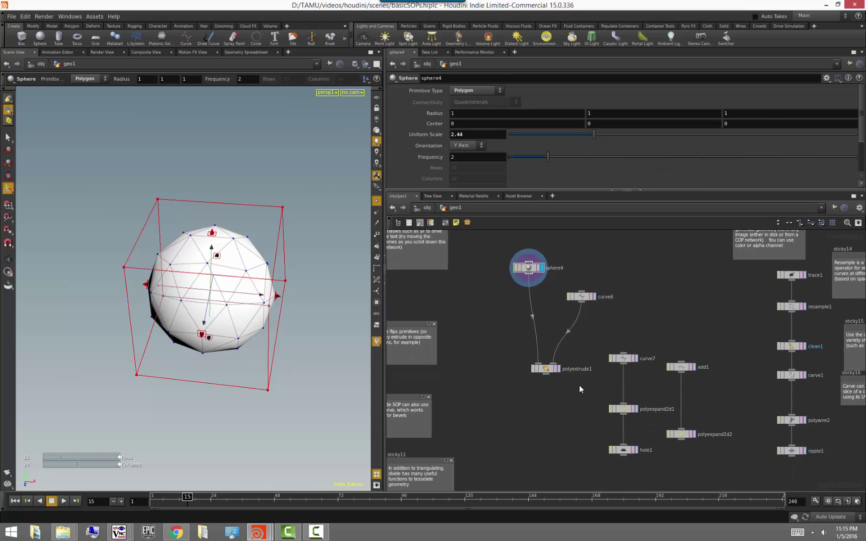
Step: Display polyextrude1 and examine the extruded sphere together with the node's spine and extrusion settings
click(558, 368)
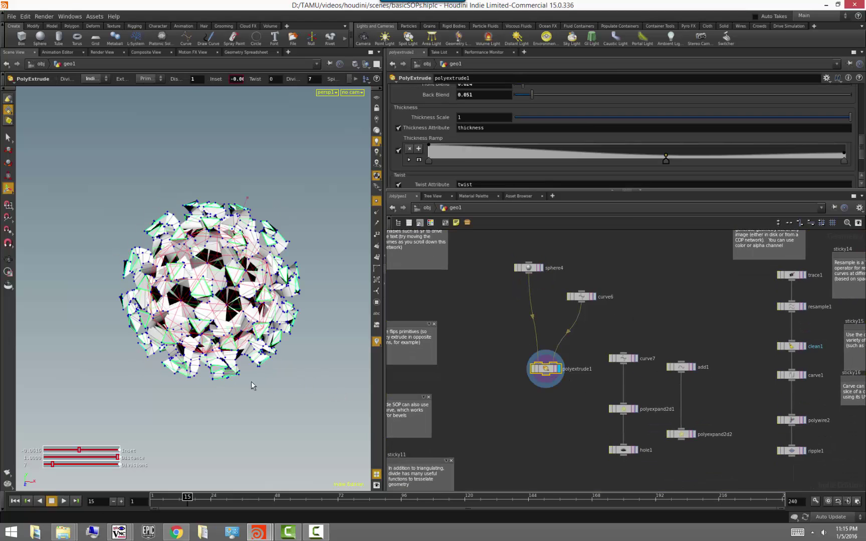
alt+drag(252, 386, 232, 368)
alt+right_drag(232, 369, 261, 373)
alt+middle_drag(261, 374, 269, 399)
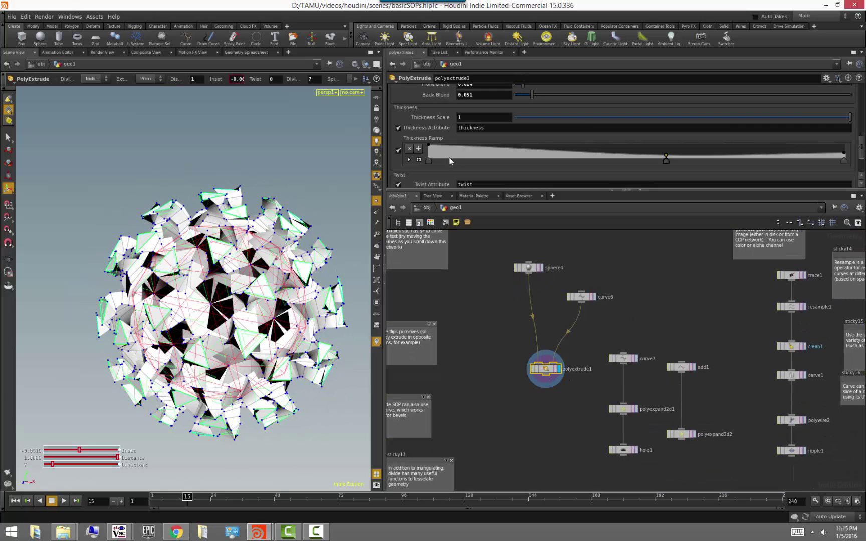
scroll(456, 146, down, 2)
scroll(458, 130, up, 2)
scroll(458, 126, up, 4)
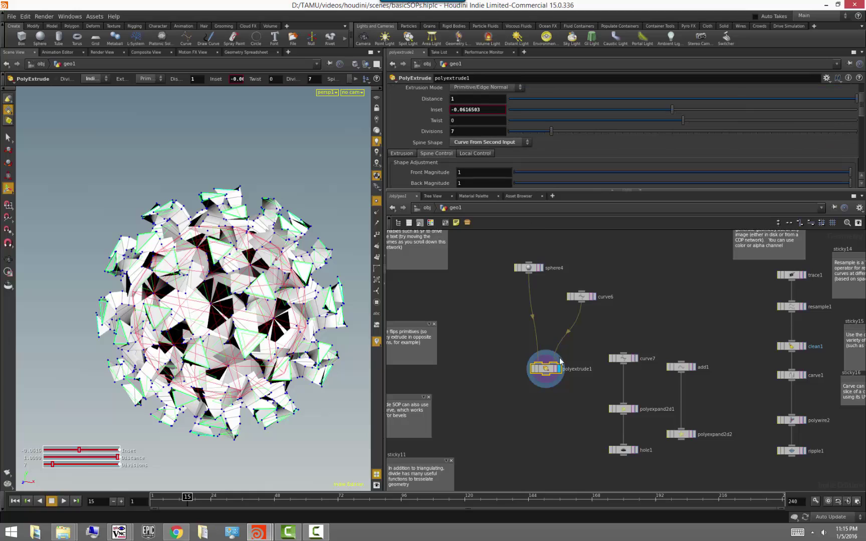
Step: Replace the existing PolyExtrude node with a fresh one fed by sphere4 and display its result
key(Delete)
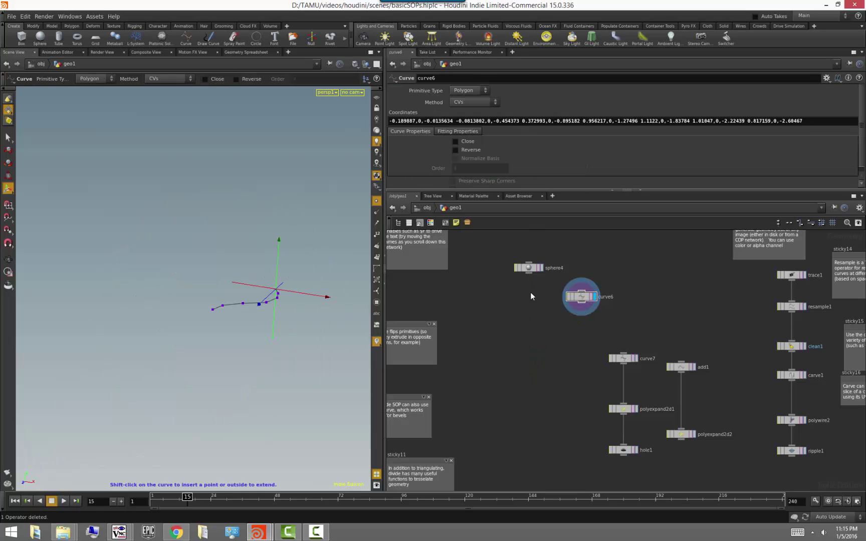
click(541, 268)
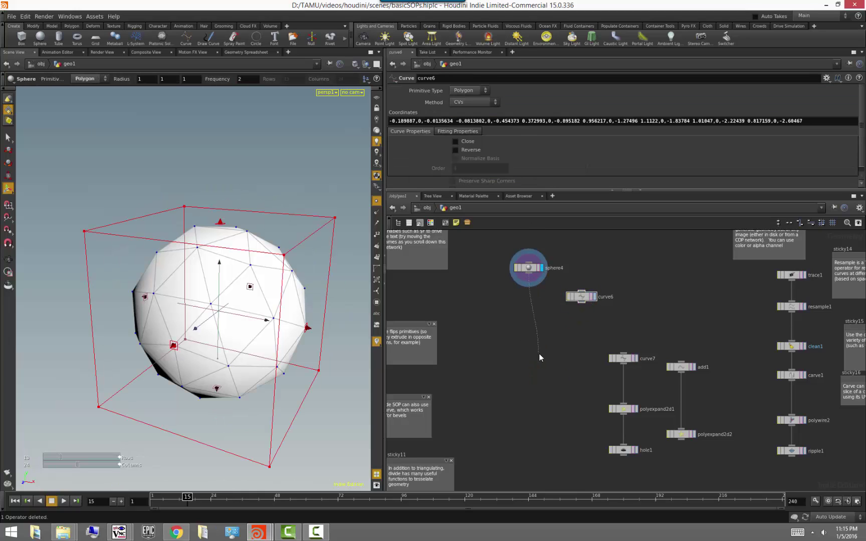
key(Tab)
text(polye)
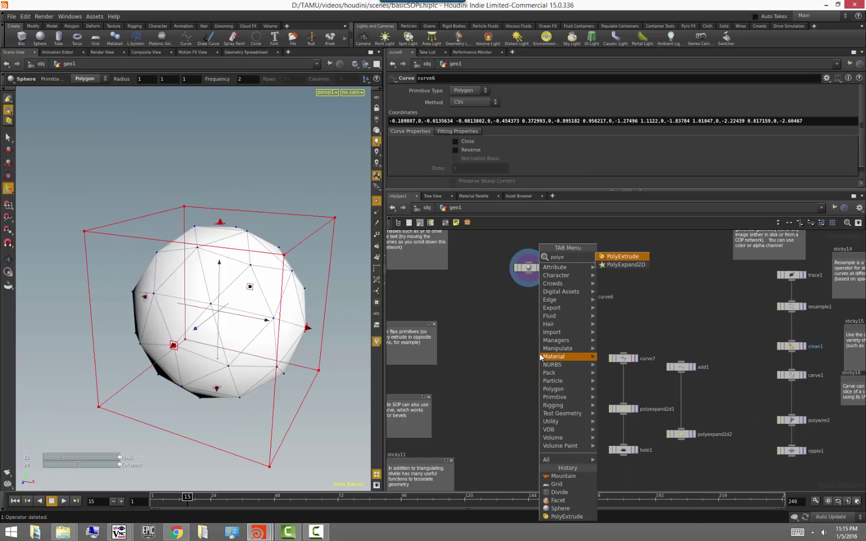
key(Return)
click(540, 354)
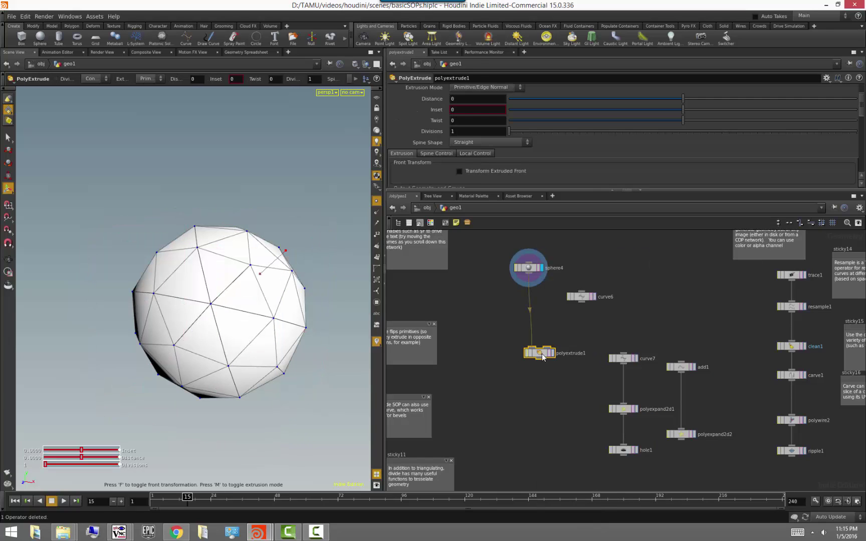
click(553, 354)
Step: Enlarge the parameter area, then set the PolyExtrude Distance to 0.445 and Divide Into to Individual Elements
scroll(561, 157, up, 3)
drag(561, 191, 561, 224)
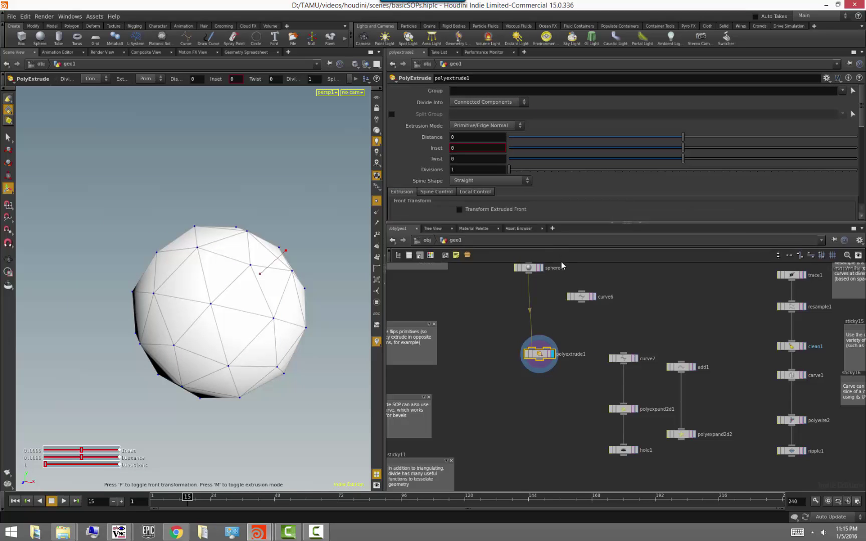
drag(562, 257, 561, 268)
drag(682, 137, 760, 137)
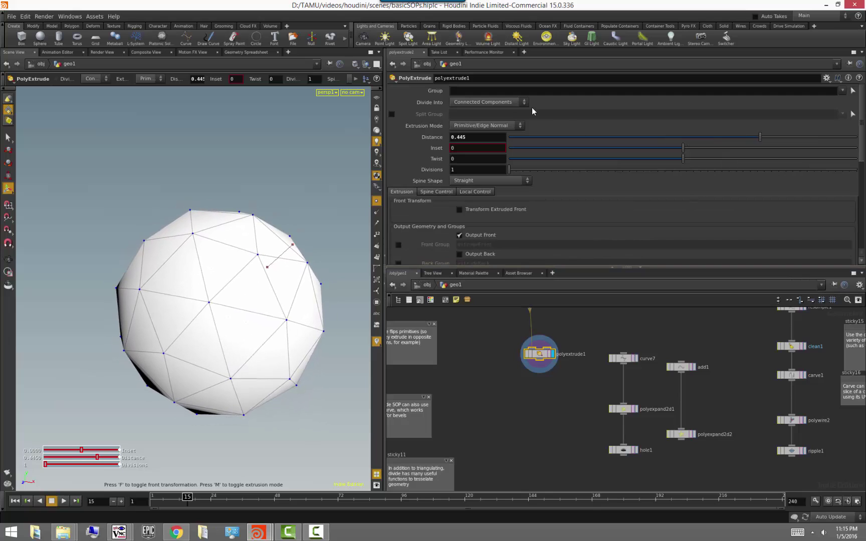
click(506, 104)
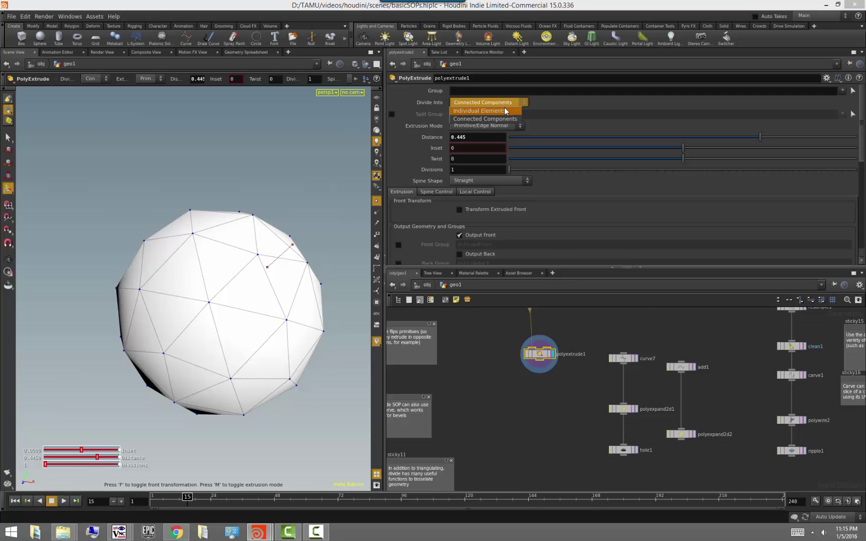
click(505, 110)
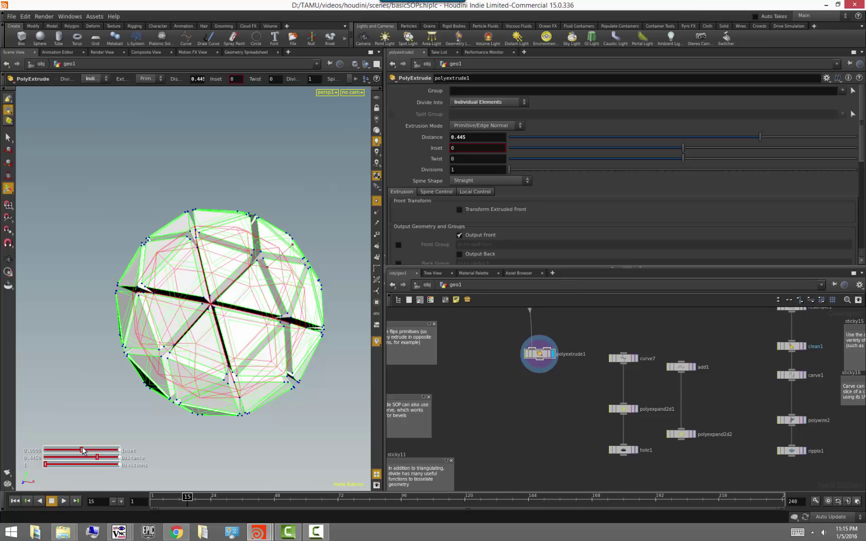
Step: Adjust the extrusion to an Inset of about 0.184, a Distance of about 1.353 and 3 Divisions
drag(83, 454, 55, 468)
alt+drag(188, 430, 167, 391)
drag(48, 468, 132, 456)
alt+drag(186, 422, 226, 398)
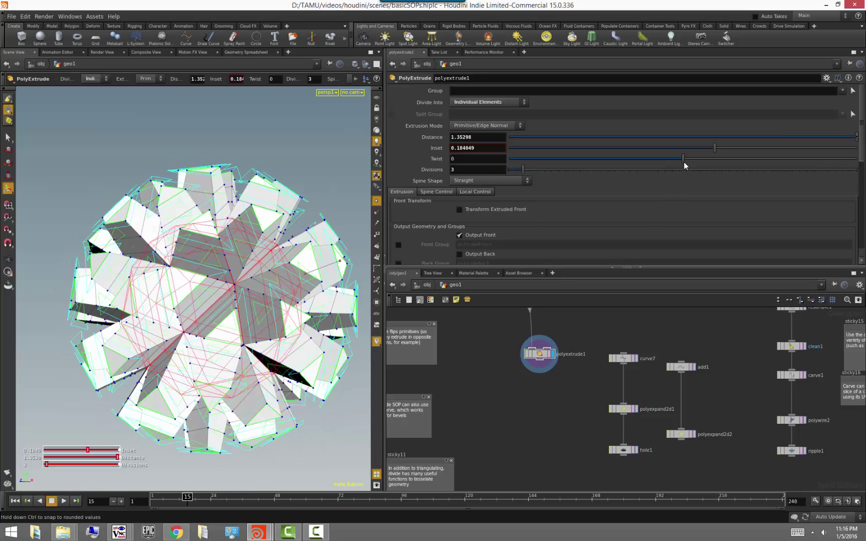
Step: Set the extrusion's Twist to -31.1 and its Inset to 0.354
drag(684, 160, 652, 168)
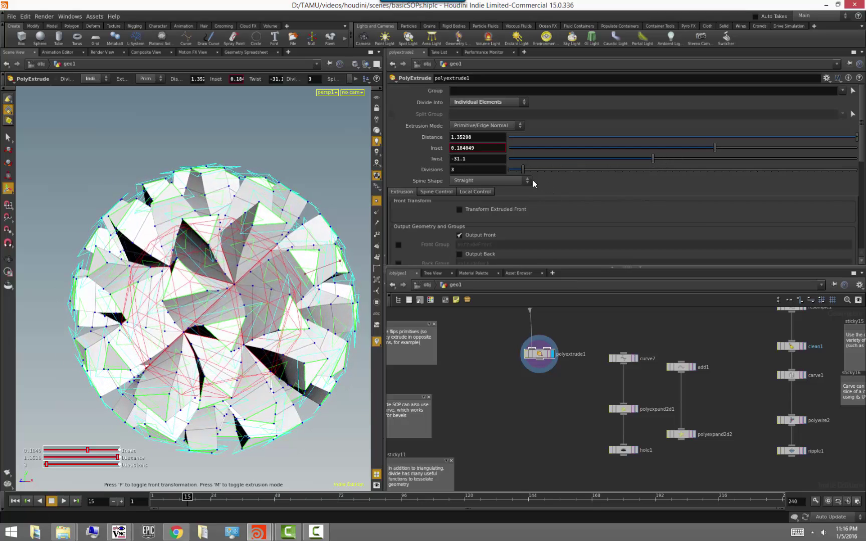
drag(717, 148, 745, 147)
key(Escape)
drag(235, 301, 271, 326)
Step: Review the PolyExtrude extrusion options for front transform, output geometry and groups, and insetting against the model
scroll(506, 218, down, 1)
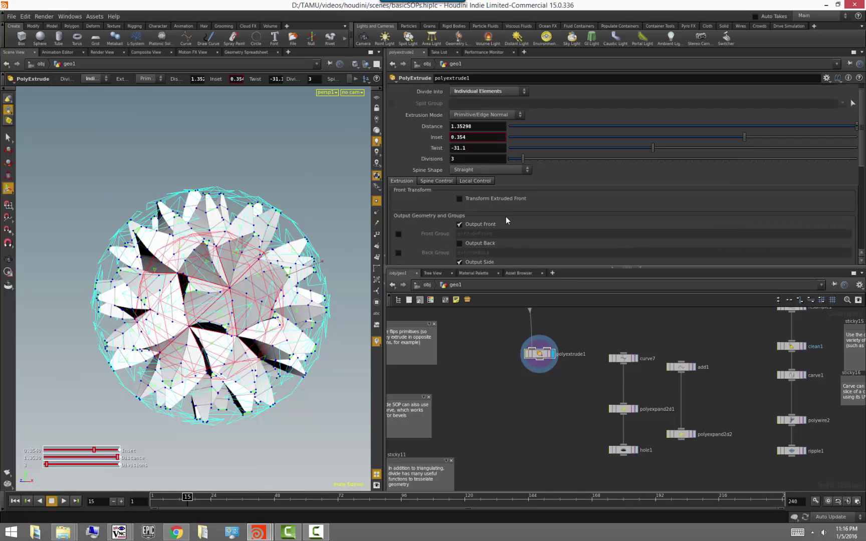
scroll(505, 217, down, 5)
scroll(505, 216, up, 3)
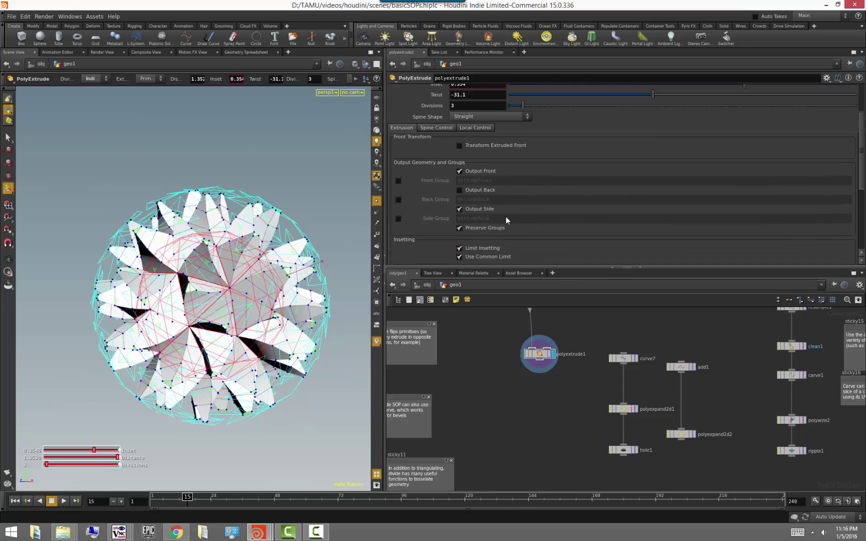
scroll(505, 217, up, 3)
alt+drag(257, 352, 295, 353)
scroll(281, 341, up, 2)
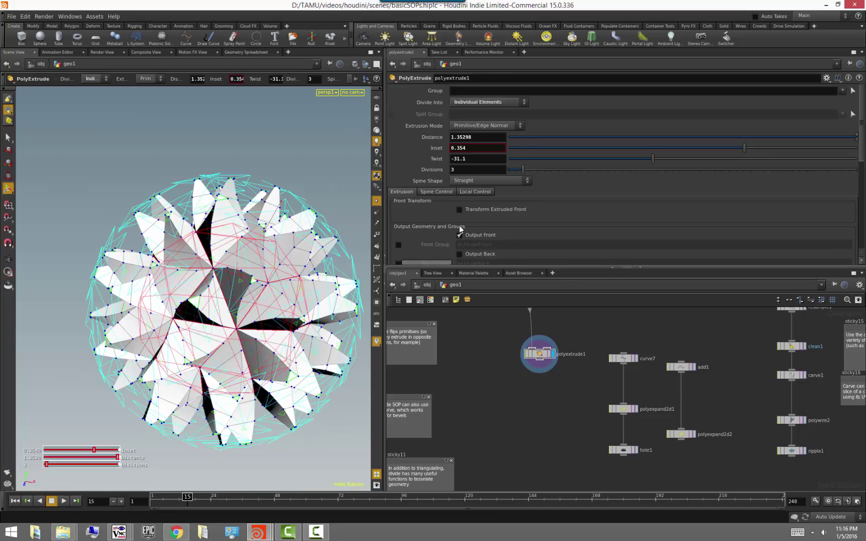
scroll(451, 236, down, 2)
scroll(471, 221, up, 2)
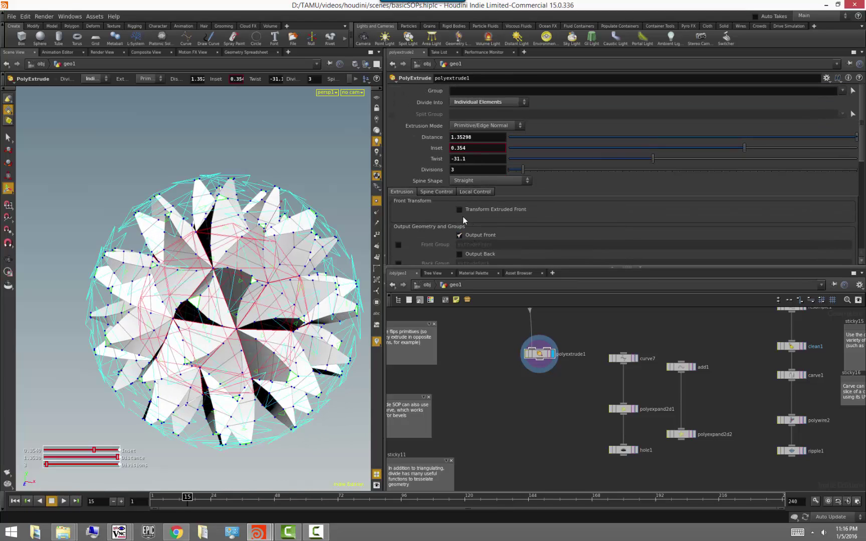
Step: Add two lowered points to the Thickness Ramp in the spine controls so the extrusions narrow along their middle
click(447, 192)
scroll(573, 195, down, 5)
scroll(574, 195, down, 2)
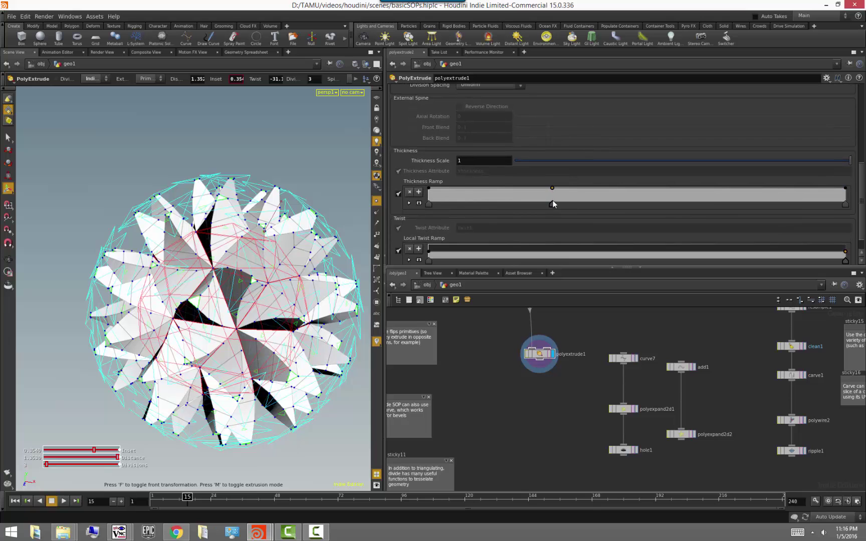
drag(552, 192, 553, 196)
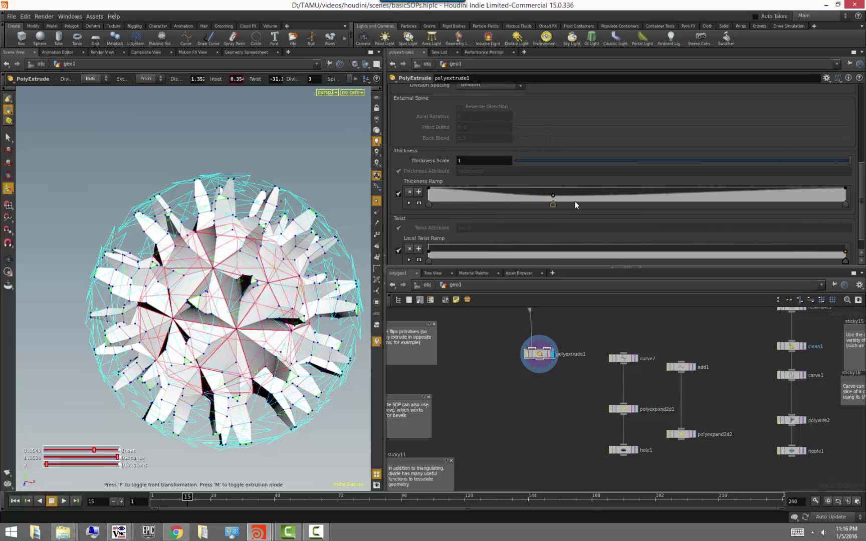
drag(641, 195, 724, 197)
alt+drag(281, 330, 265, 320)
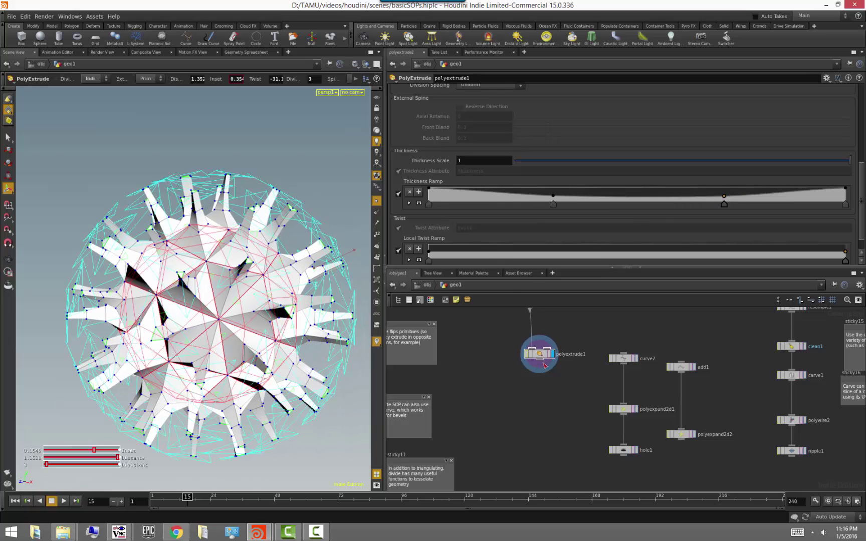
Step: Switch to the View tool, lower the first middle Thickness Ramp point to about 0.233, and expand the ramp's point settings
click(7, 260)
drag(234, 287, 221, 309)
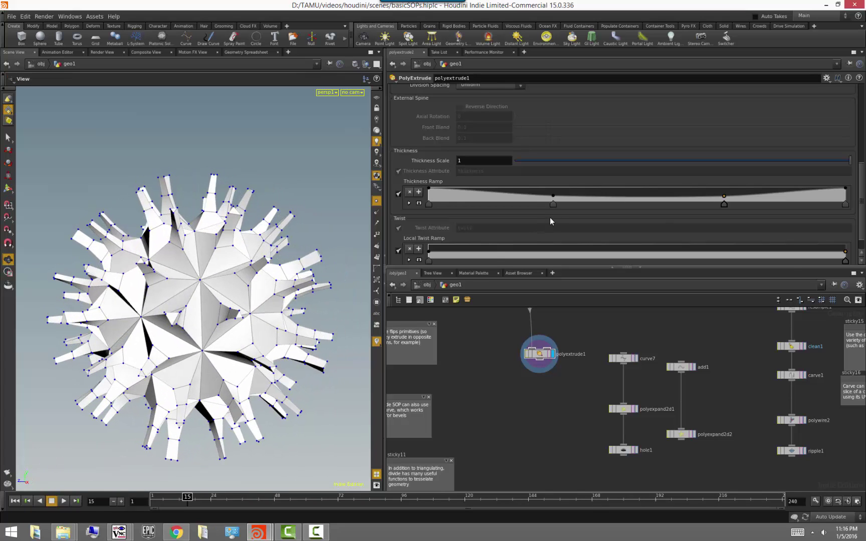
drag(555, 200, 558, 206)
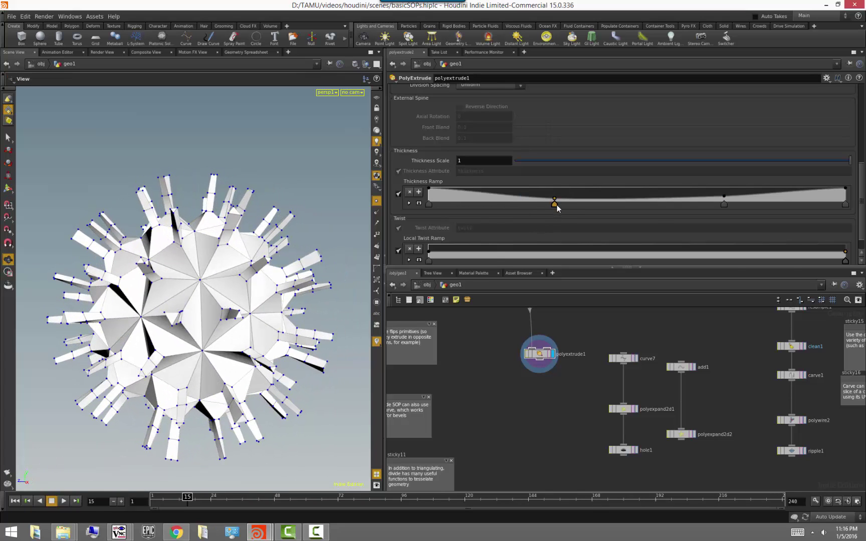
click(409, 203)
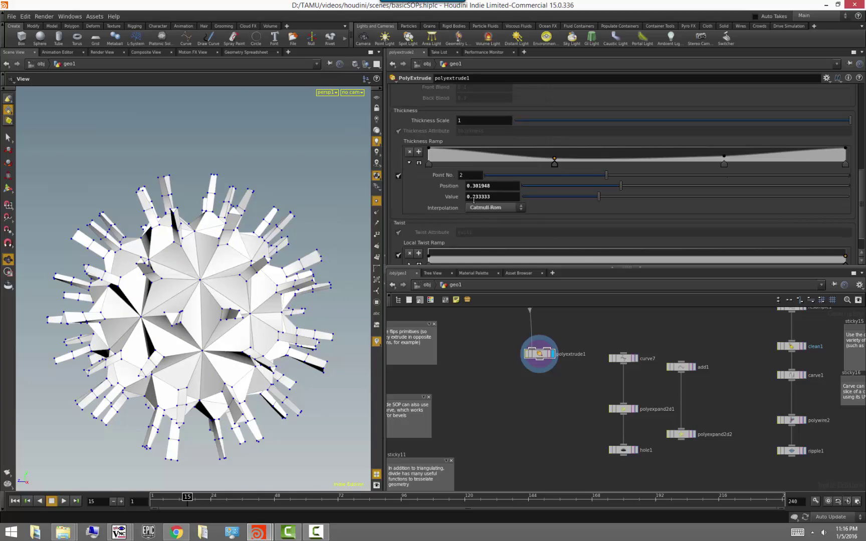
Step: Enlarge the Thickness Ramp and set the interpolation of its points 2, 3 and 1 to Constant
click(419, 170)
scroll(535, 199, up, 1)
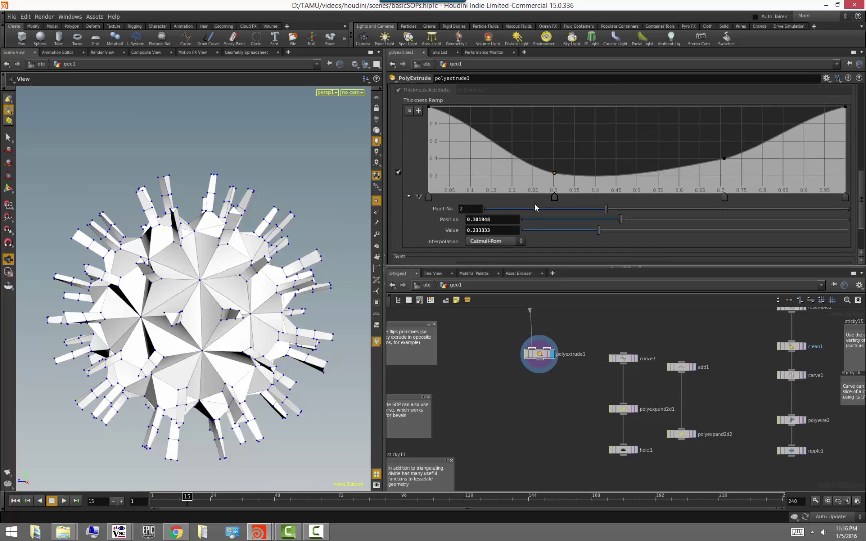
click(494, 244)
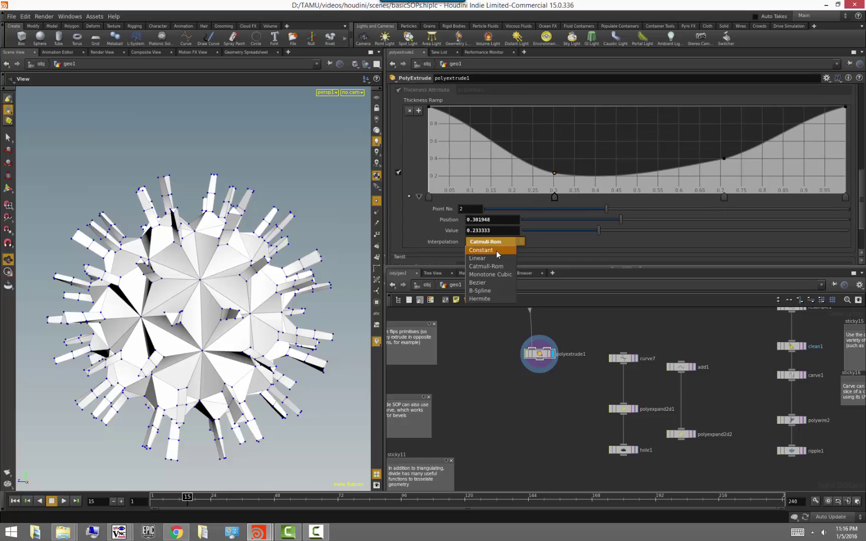
click(497, 251)
click(724, 197)
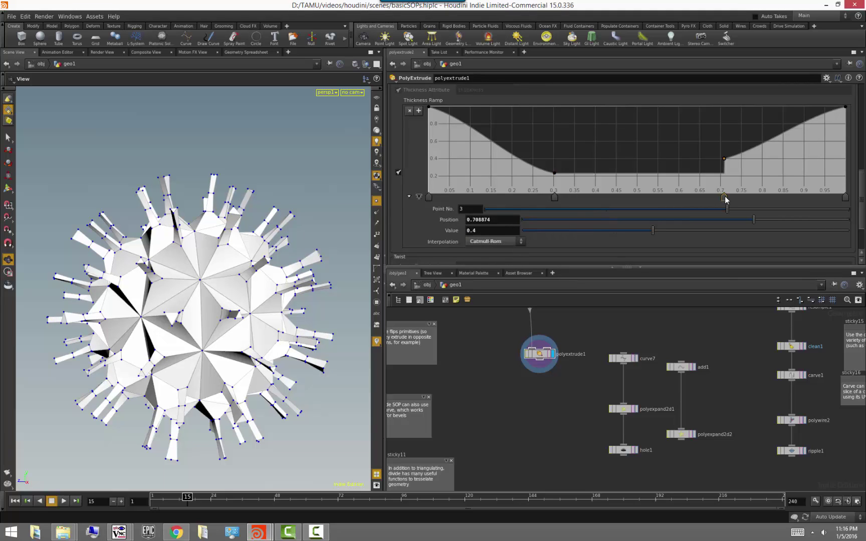
click(500, 243)
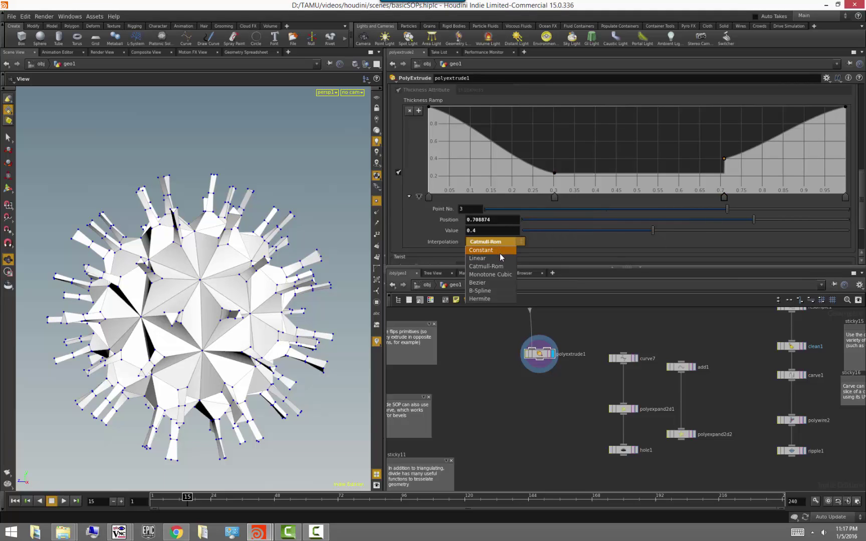
click(504, 250)
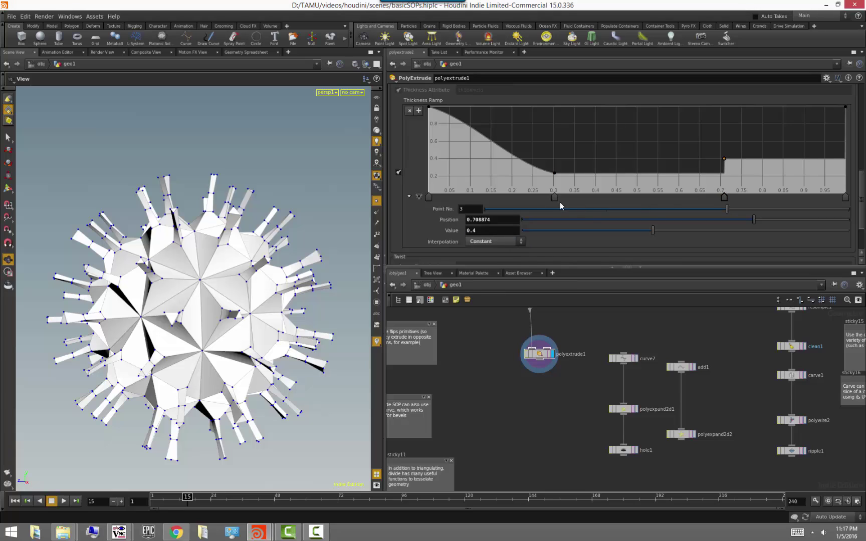
click(429, 197)
click(498, 242)
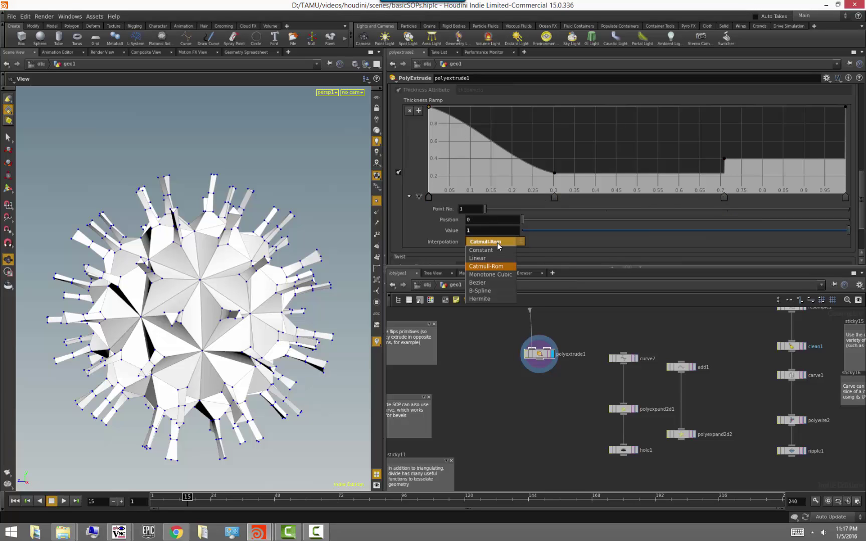
click(498, 251)
drag(213, 309, 223, 301)
scroll(553, 208, up, 3)
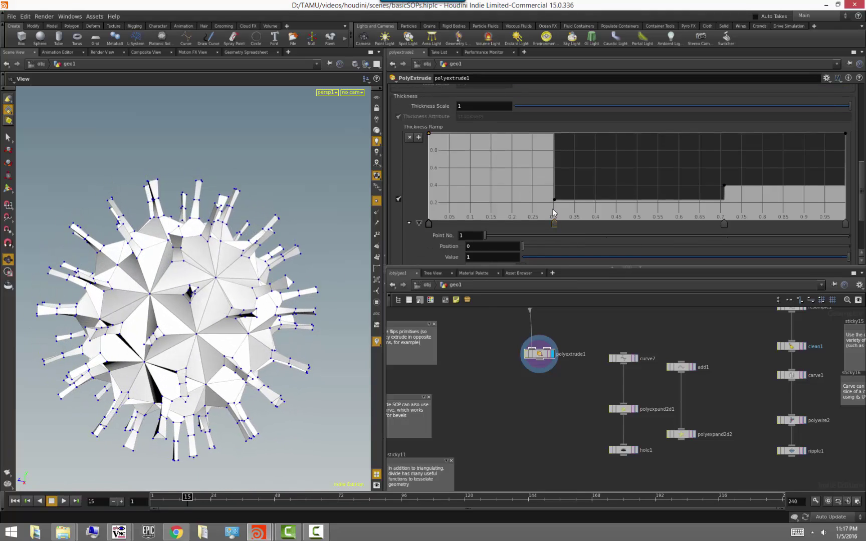
Step: Add a slightly raised point about 0.3 along the Local Twist Ramp and set Range Half-Width to 188.2
scroll(553, 210, down, 5)
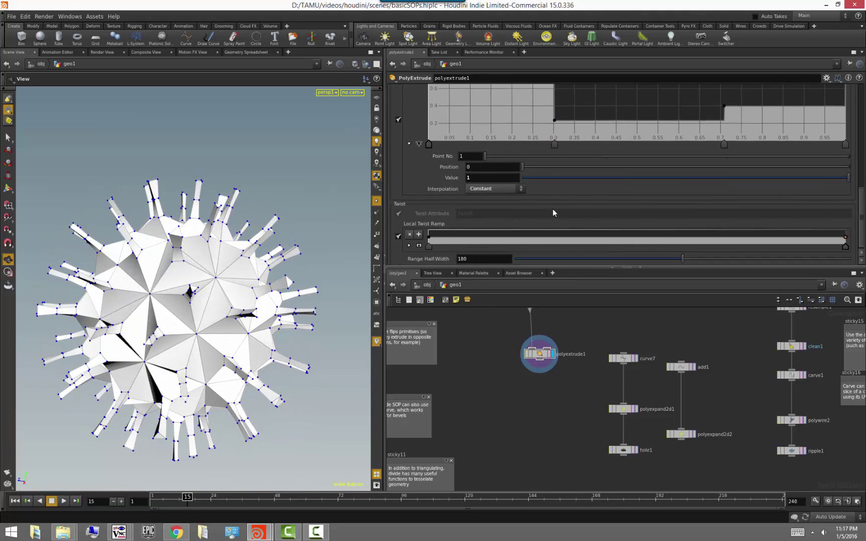
click(555, 234)
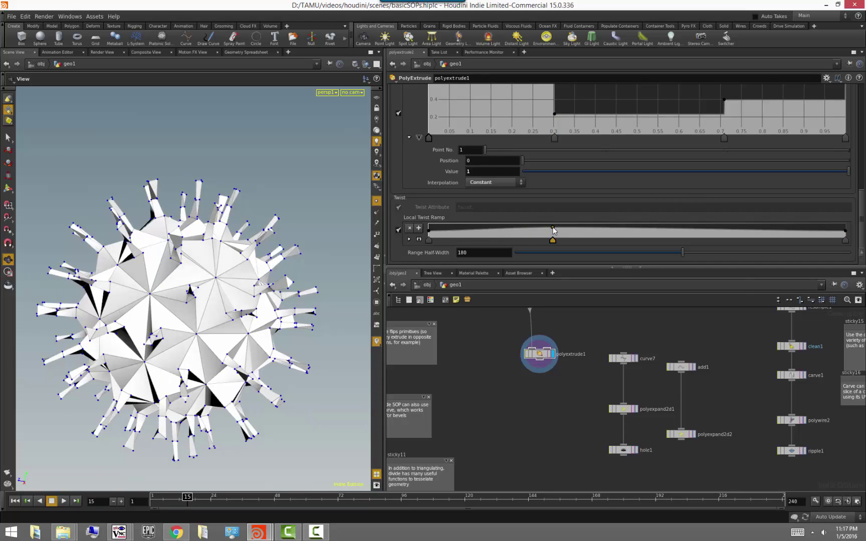
drag(554, 230, 554, 229)
drag(245, 282, 296, 268)
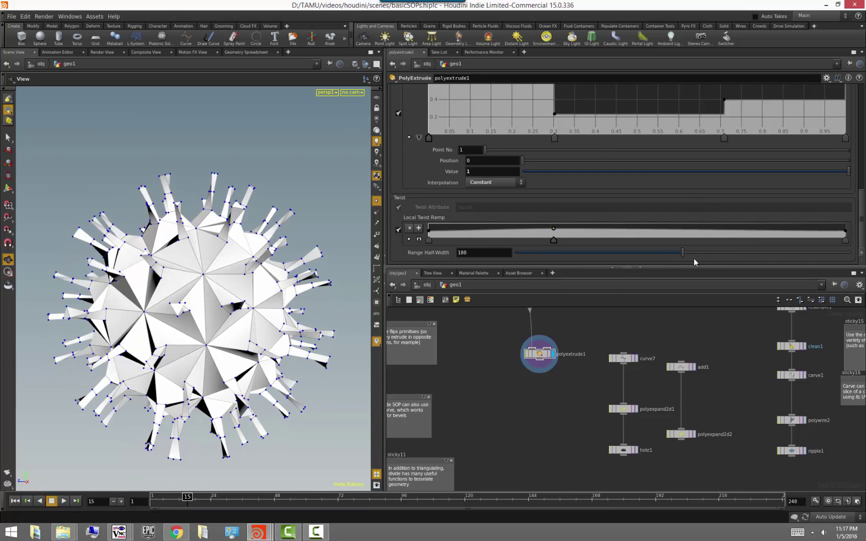
drag(677, 252, 690, 252)
mouse_move(140, 293)
mouse_down()
mouse_move(169, 289)
mouse_move(142, 294)
mouse_up()
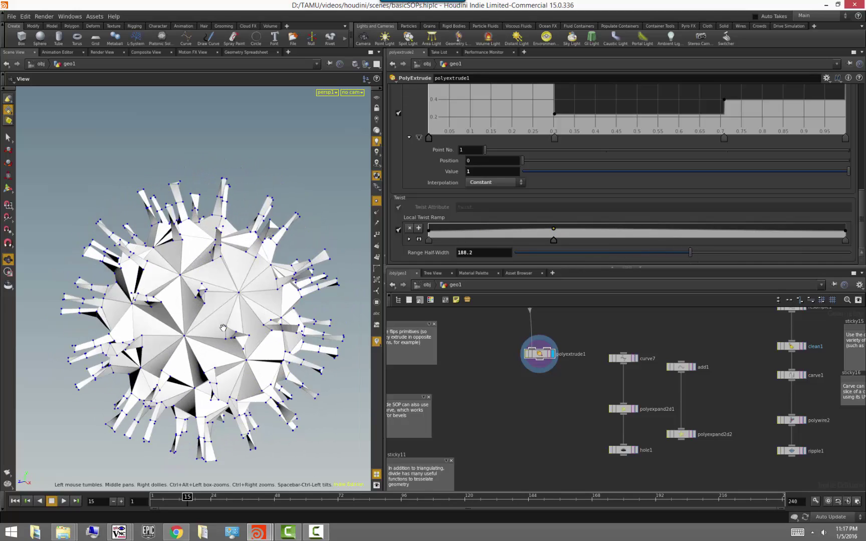
right_drag(143, 295, 160, 291)
drag(160, 291, 187, 312)
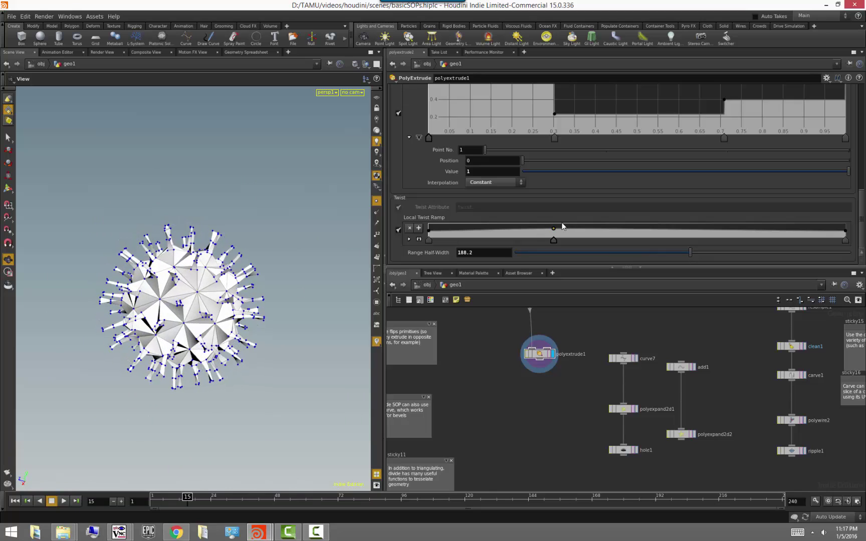
Step: Turn off the point display in the viewport and connect curve6 to the second input of polyextrude1
scroll(566, 222, up, 3)
scroll(566, 224, up, 5)
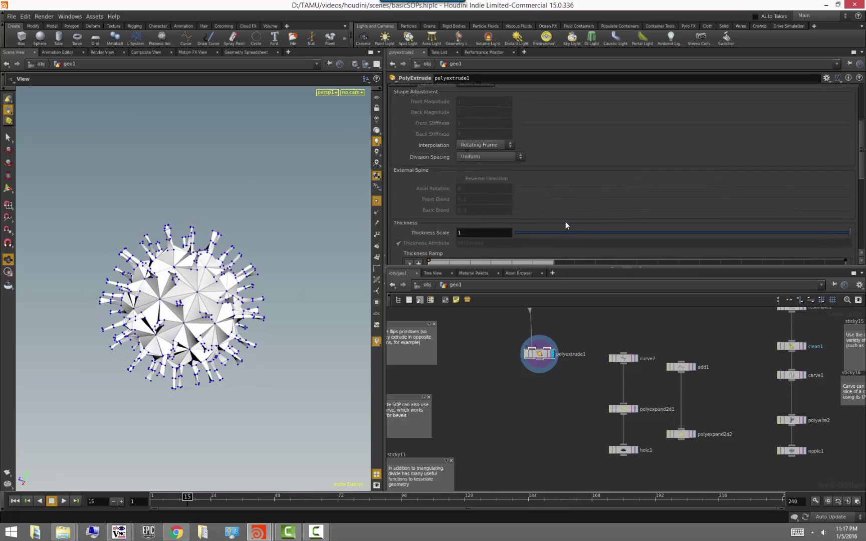
scroll(566, 221, up, 1)
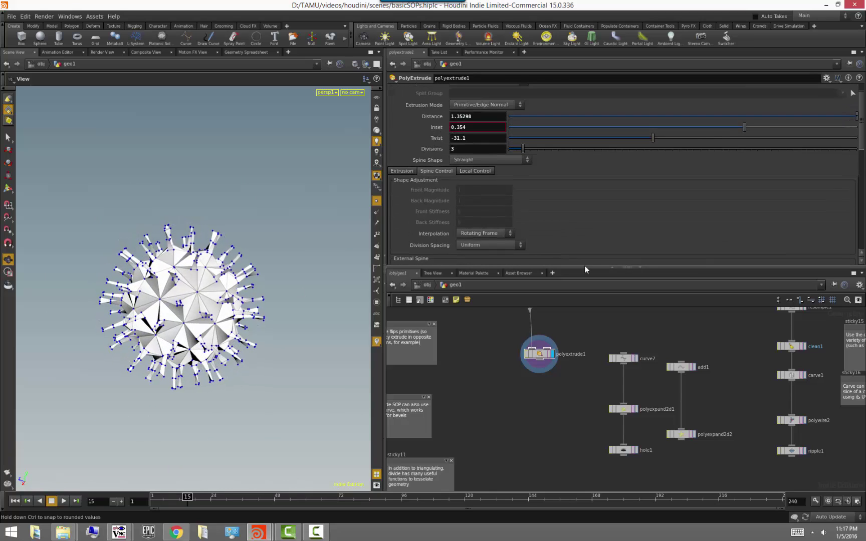
scroll(563, 409, up, 3)
scroll(562, 396, up, 4)
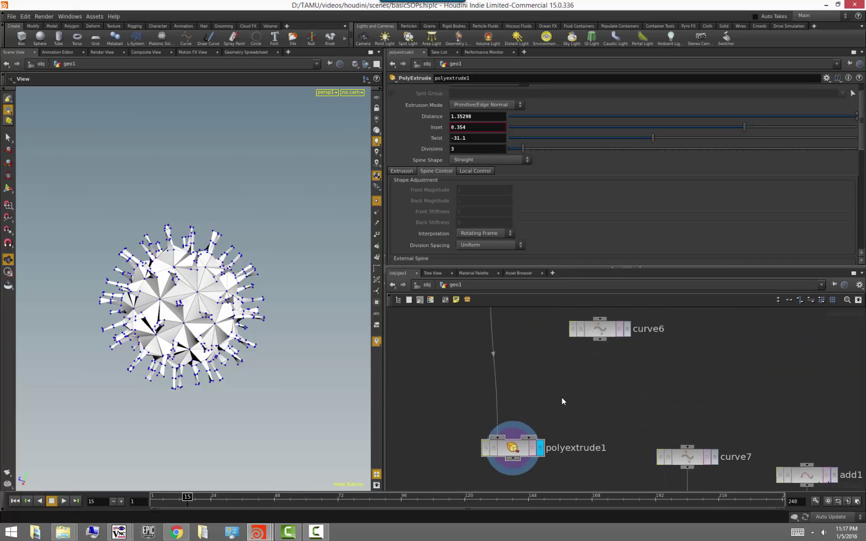
click(377, 201)
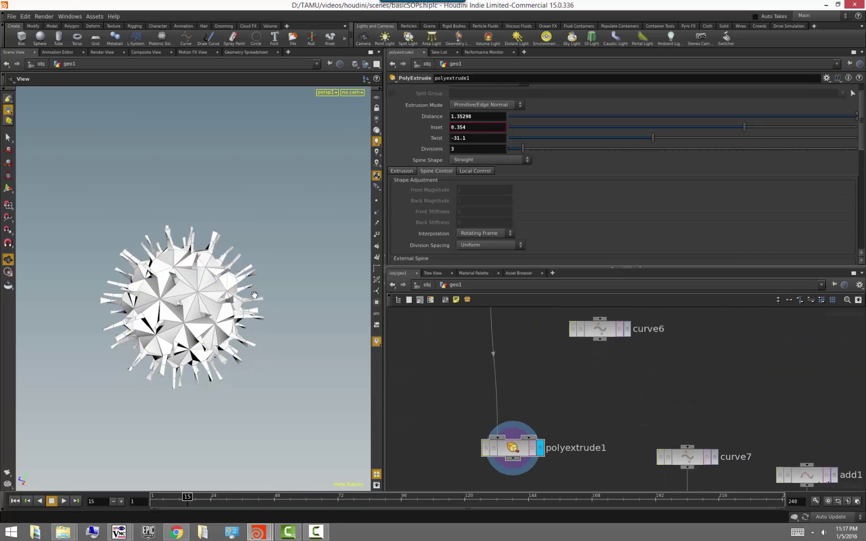
mouse_move(259, 307)
mouse_down()
mouse_move(200, 306)
mouse_move(292, 336)
mouse_move(268, 304)
mouse_move(261, 307)
mouse_up()
scroll(201, 306, up, 3)
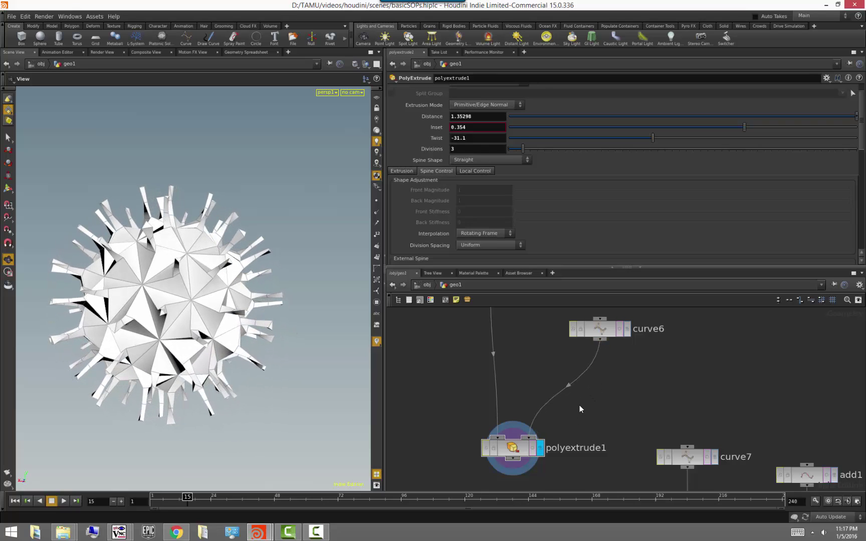
Step: Display curve6 on its own to examine its shape, and return the display to polyextrude1
scroll(580, 407, down, 3)
click(621, 380)
scroll(285, 347, down, 4)
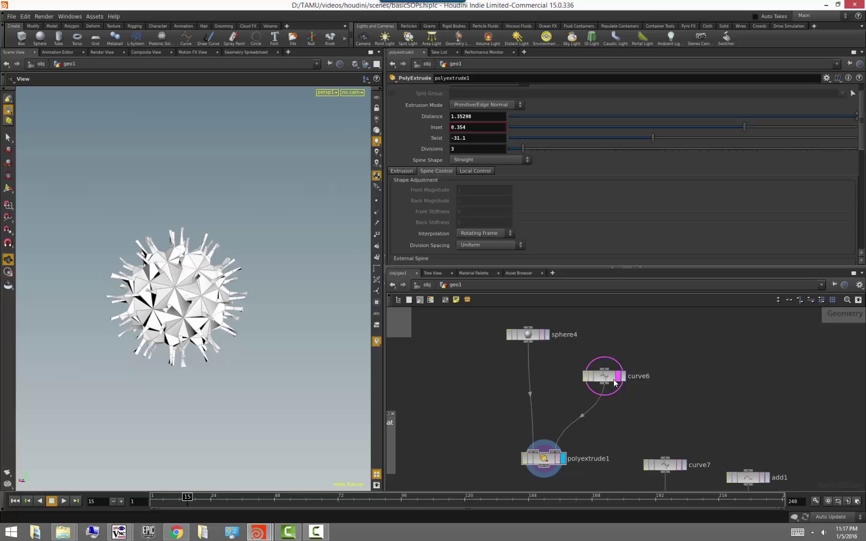
click(623, 378)
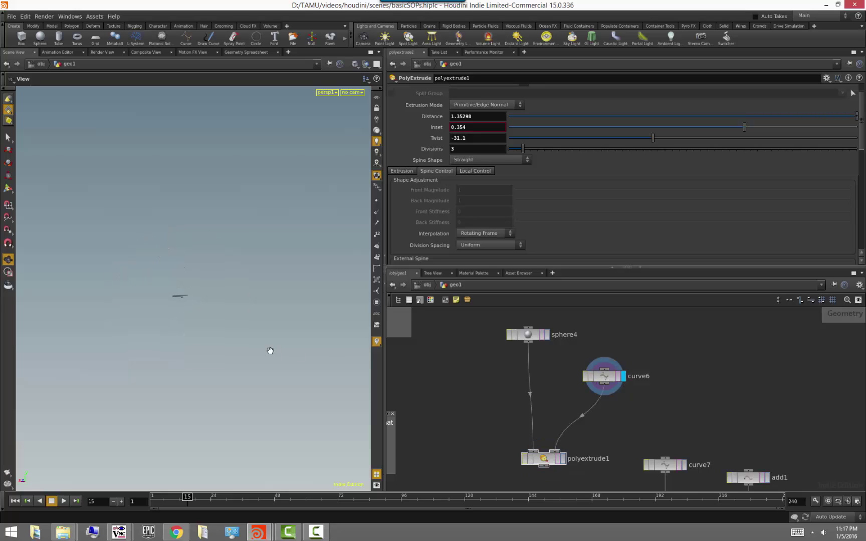
scroll(191, 389, up, 2)
click(565, 458)
Step: Set the Spine Shape of polyextrude1 to Curve From Second Input and inspect the bent extrusions
scroll(503, 186, up, 2)
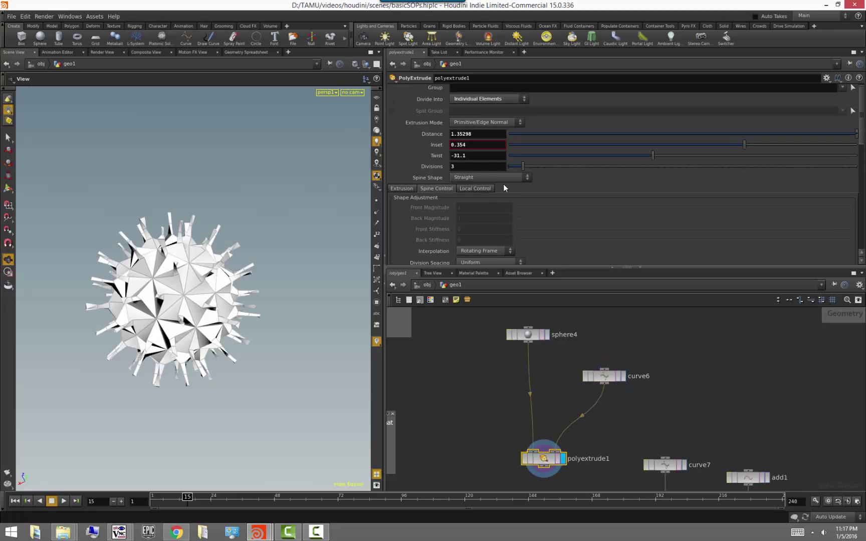
click(475, 181)
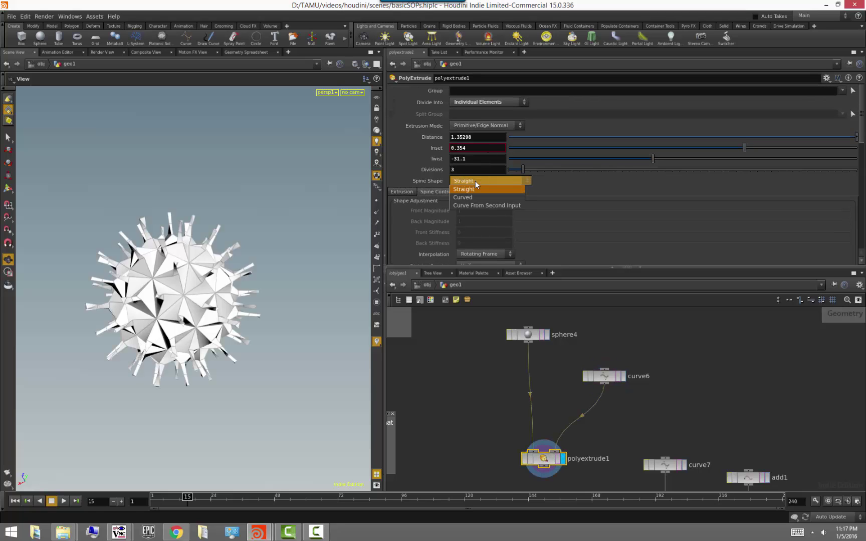
click(482, 205)
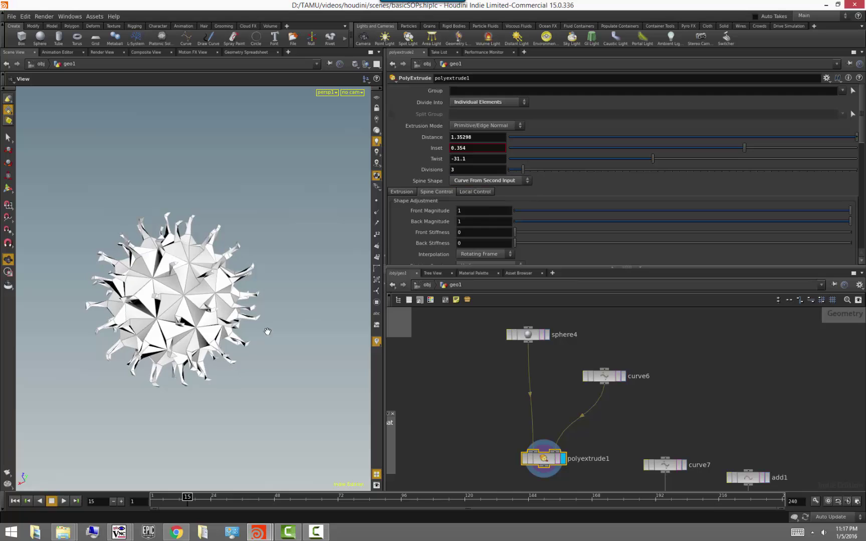
drag(246, 319, 255, 322)
right_drag(255, 321, 287, 335)
drag(287, 336, 290, 353)
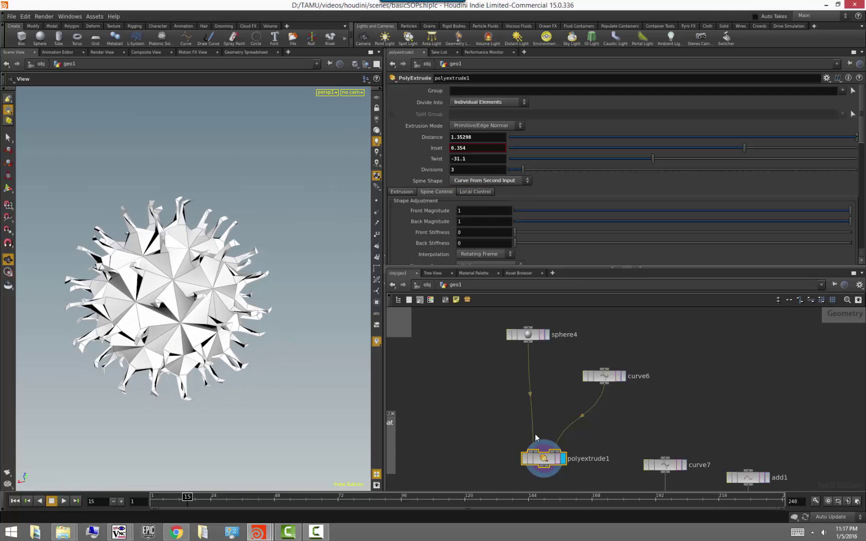
Step: Clear all of curve6's coordinates and switch the viewport to the front view
click(605, 379)
key(ctrl+a)
key(BackSpace)
drag(96, 291, 215, 268)
right_drag(200, 259, 274, 152)
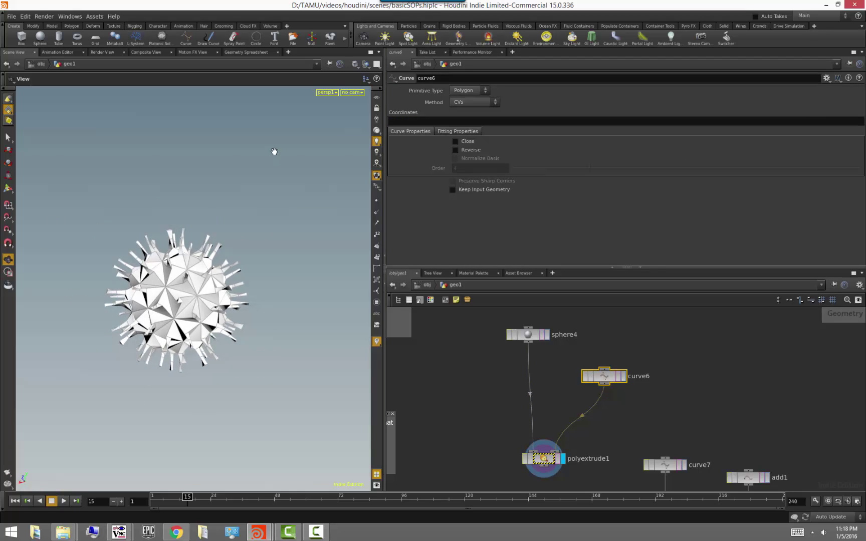
click(332, 93)
mouse_move(346, 100)
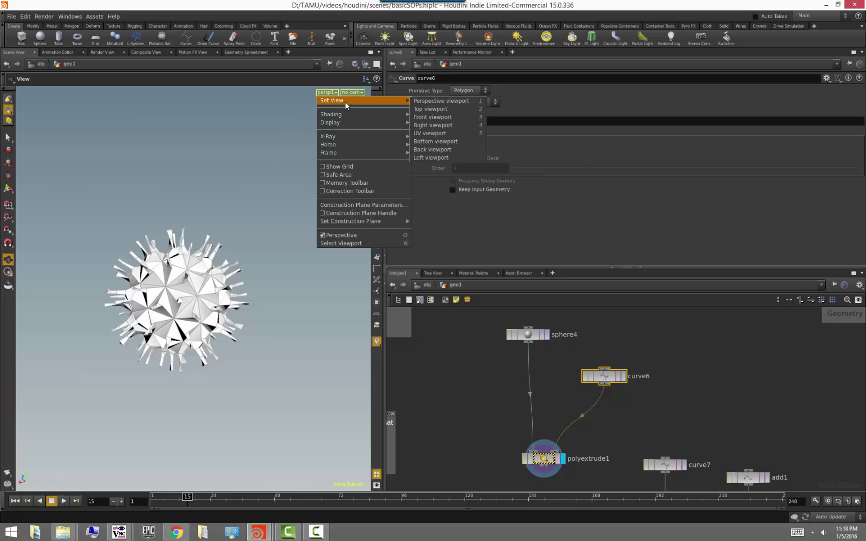
click(432, 125)
scroll(292, 297, down, 5)
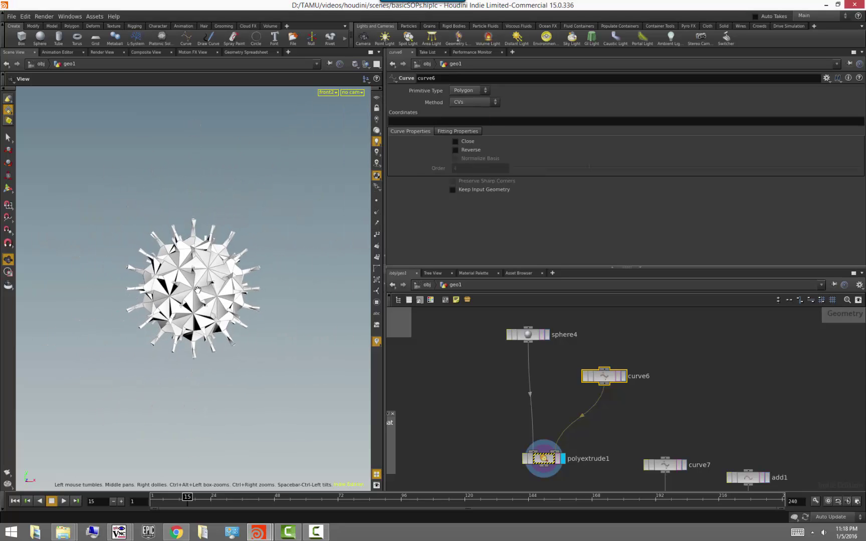
Step: Draw a winding ten-point polygon curve in curve6, rising from beside the sphere and hooking back over above it
click(8, 188)
click(273, 299)
click(262, 254)
click(232, 217)
click(235, 185)
click(270, 154)
click(314, 130)
click(320, 106)
click(299, 99)
click(217, 106)
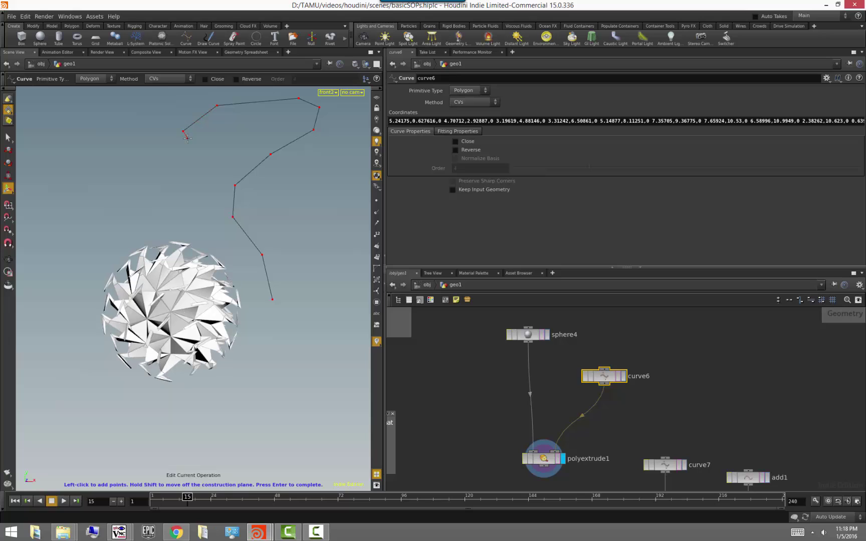
key(Return)
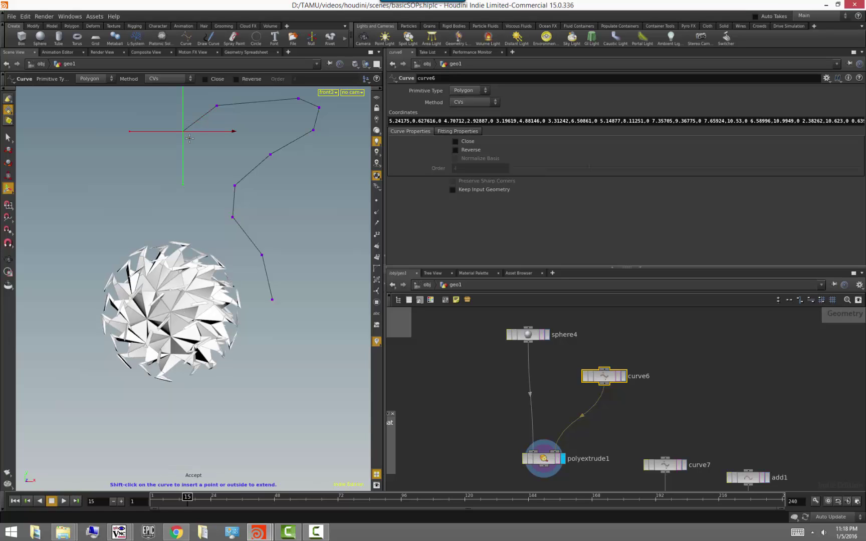
Step: Move four upper points of curve6 inward toward the sphere's side to straighten the curve's outward bulge
drag(271, 155, 226, 165)
drag(314, 130, 221, 149)
drag(319, 107, 224, 131)
drag(298, 98, 166, 108)
click(445, 379)
Step: Set the Inset of polyextrude1 to 0.211
click(541, 460)
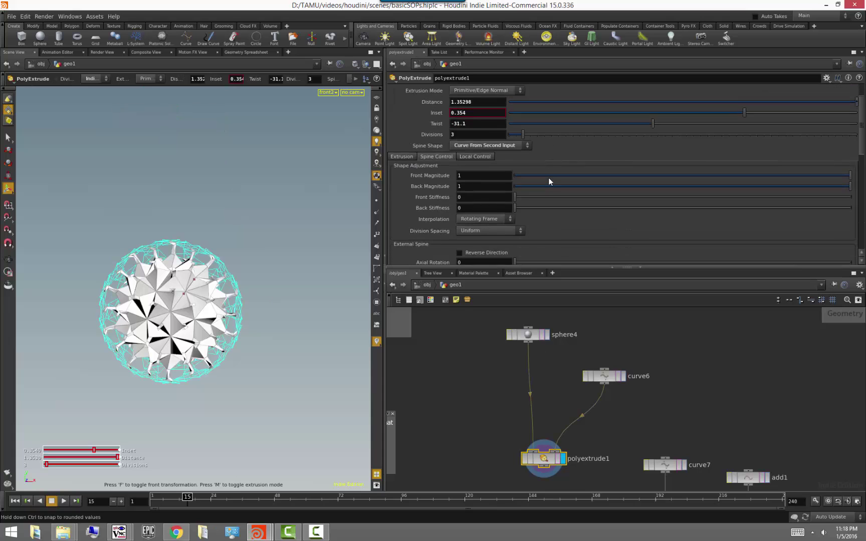
drag(744, 148, 720, 154)
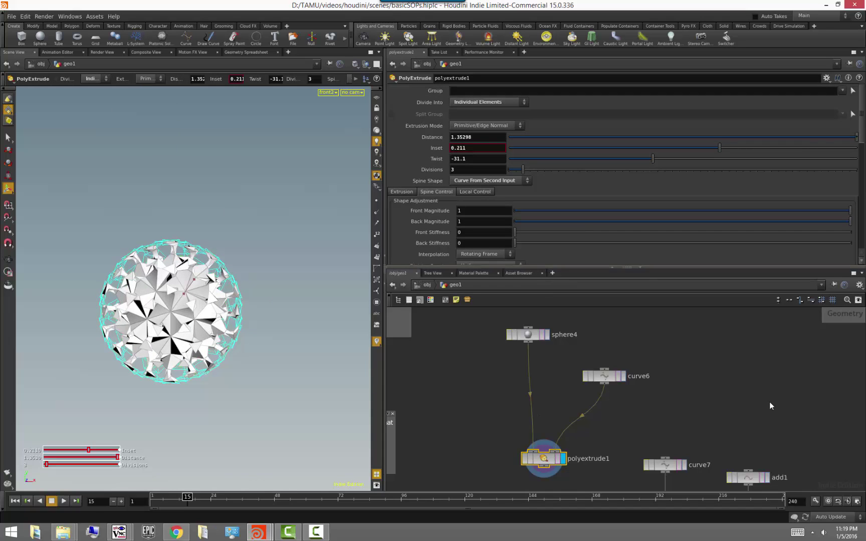
alt+right_drag(249, 372, 229, 380)
alt+middle_drag(227, 379, 172, 352)
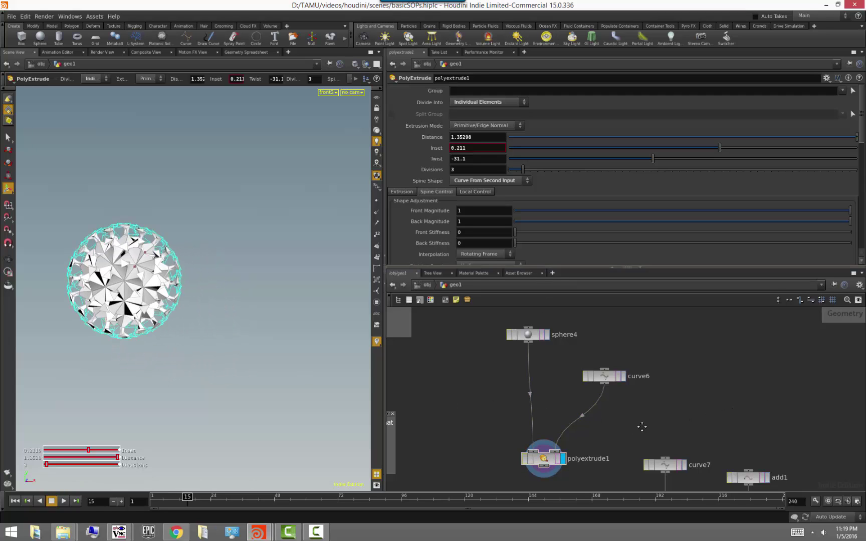
Step: Display the curve7 node, frame its curve and switch the viewport to the perspective view
middle_drag(656, 433, 547, 329)
scroll(602, 421, down, 2)
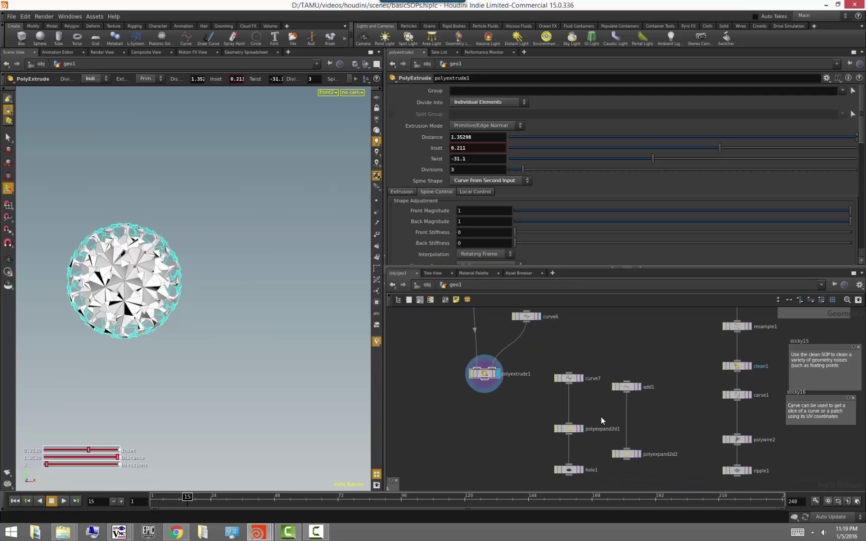
click(582, 378)
key(Escape)
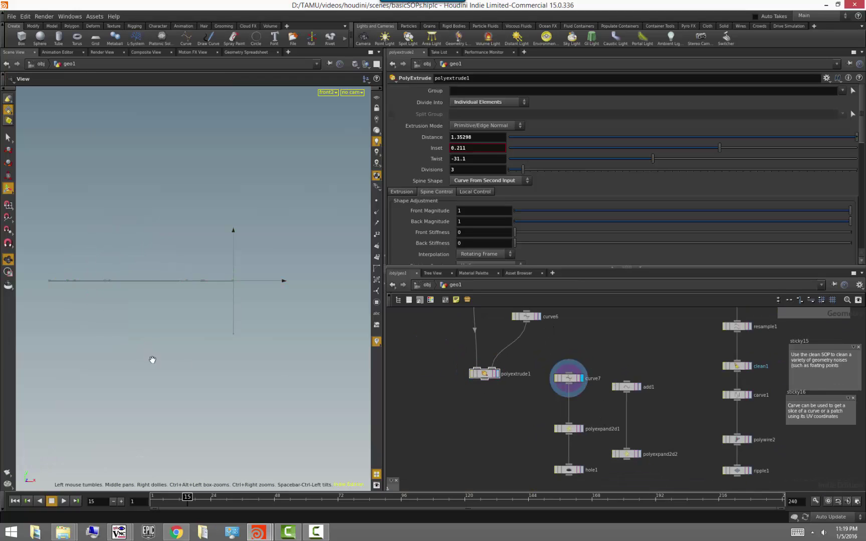
key(space+g)
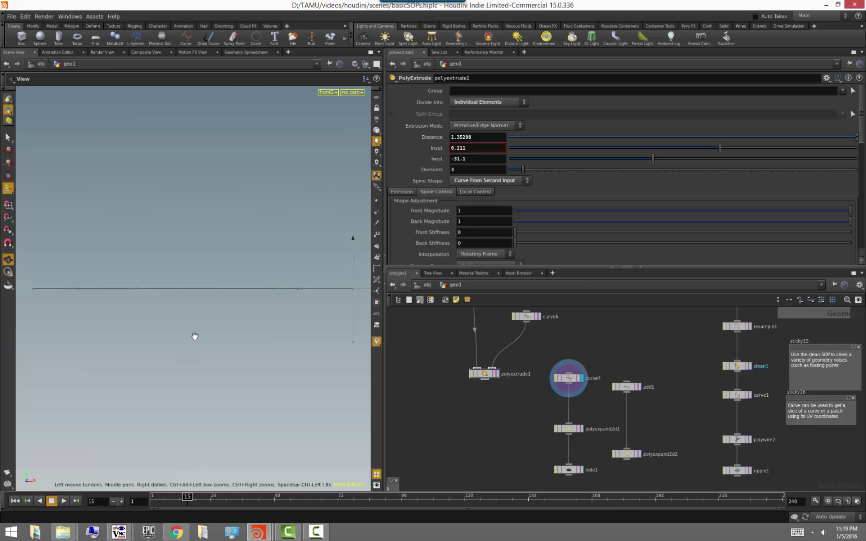
click(327, 92)
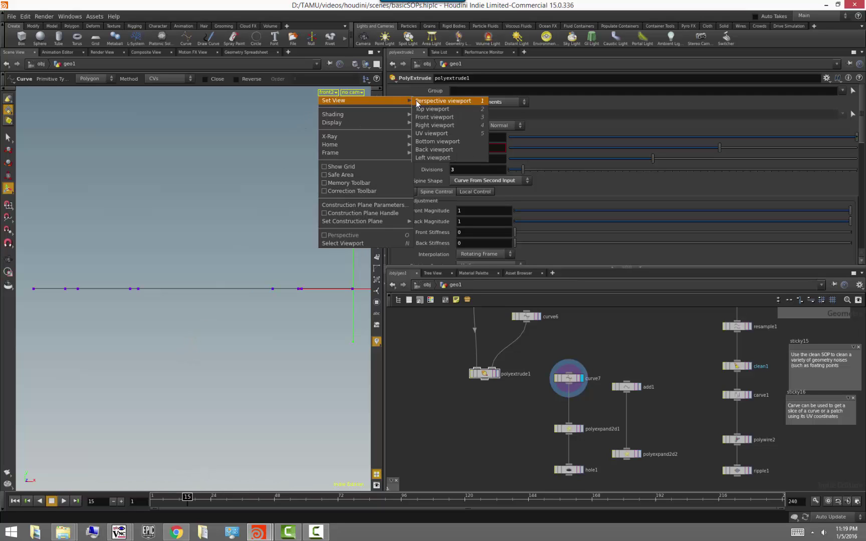
click(416, 102)
drag(190, 343, 348, 378)
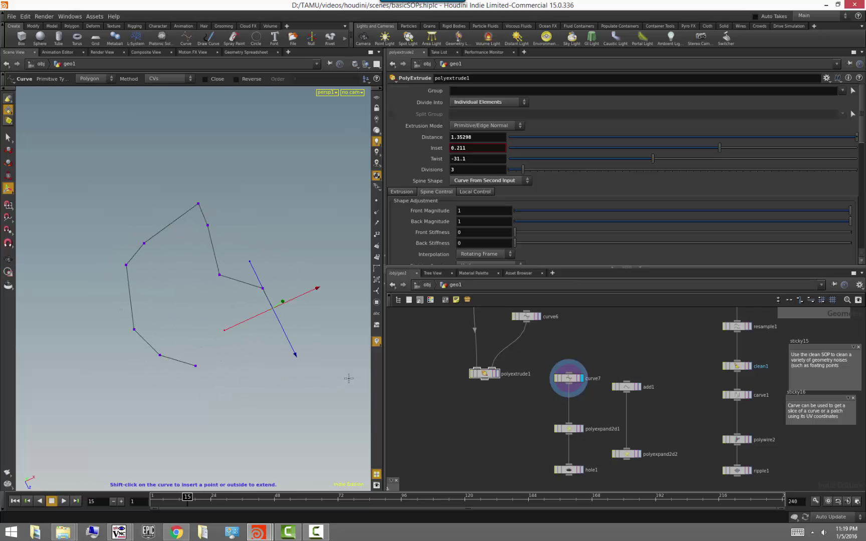
drag(242, 395, 261, 406)
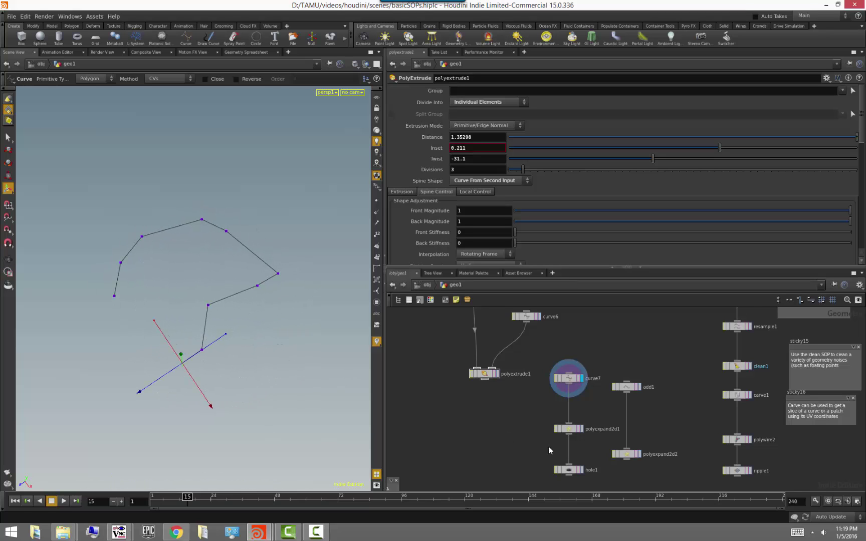
Step: Display polyexpand2d1, open its parameters and show the expanded outline in wireframe
click(582, 429)
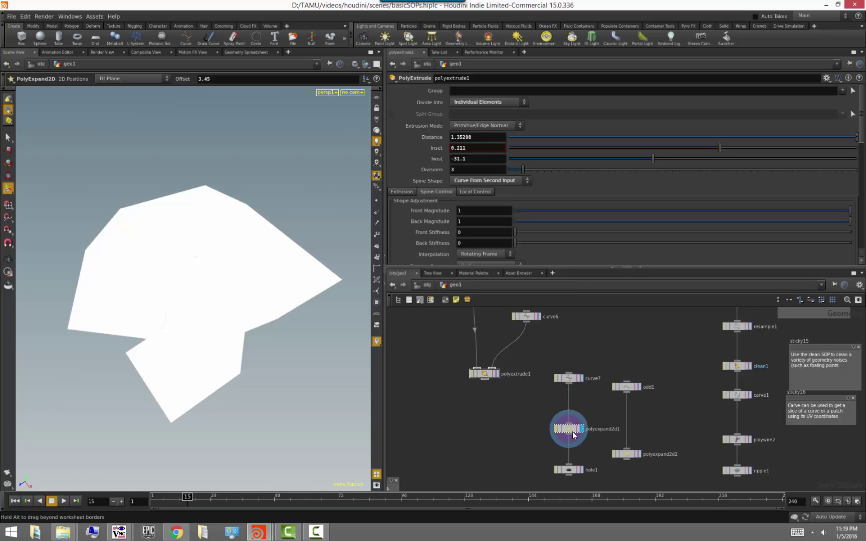
click(575, 434)
key(w)
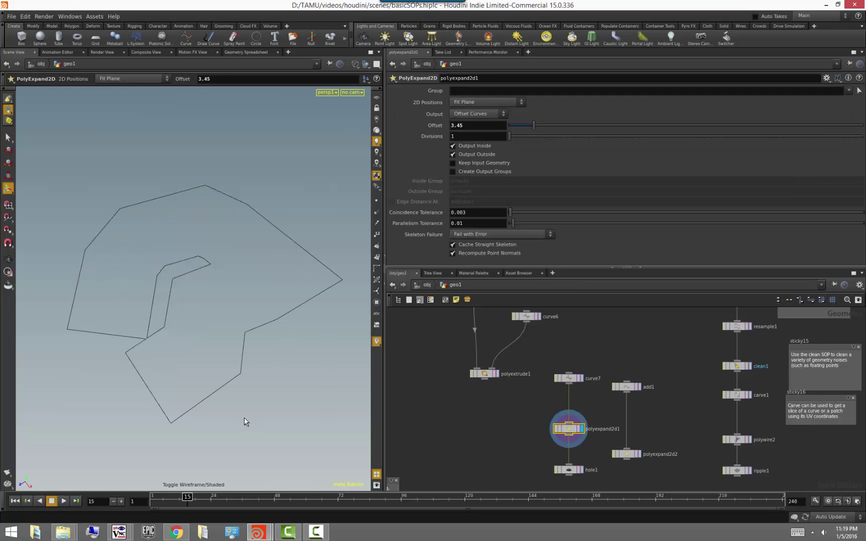
drag(246, 412, 292, 424)
key(Return)
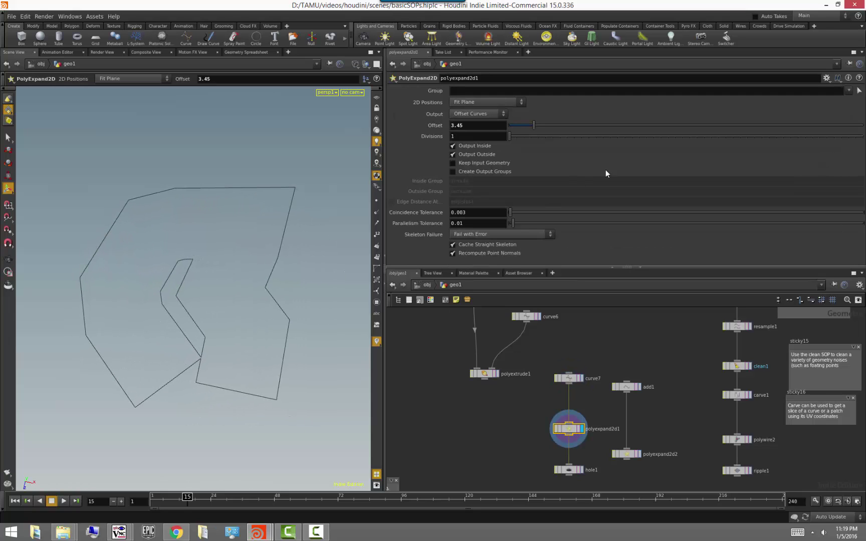
Step: Lower the Offset of polyexpand2d1 to 0.0001, raise it to 0.51, and return the viewport to shaded display
drag(534, 125, 493, 126)
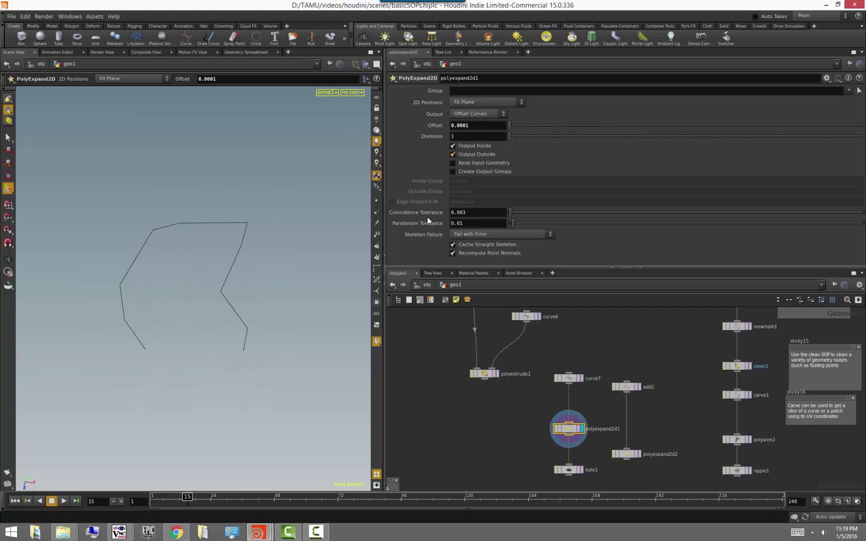
alt+drag(204, 338, 215, 329)
scroll(214, 329, up, 2)
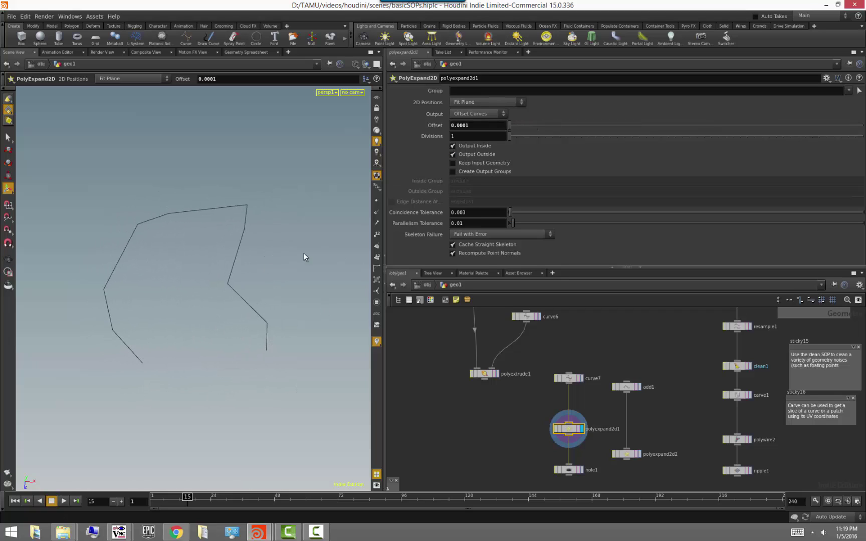
drag(508, 126, 511, 126)
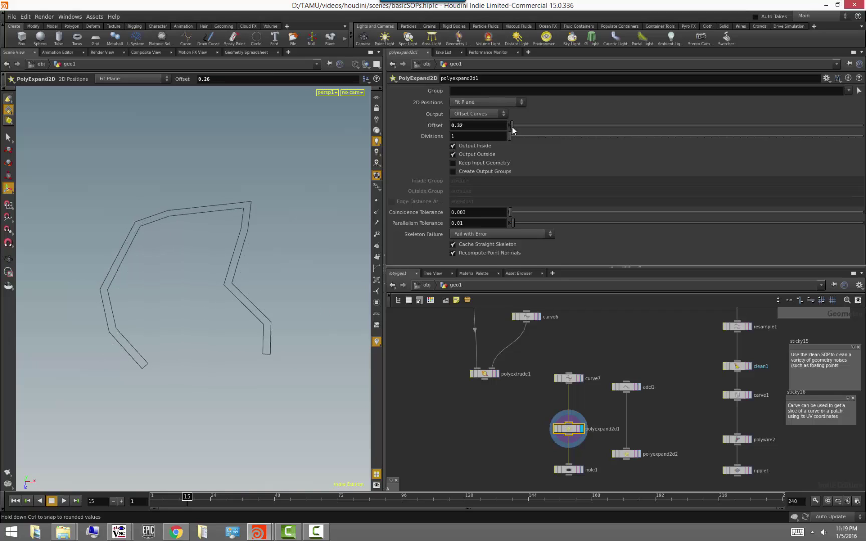
key(w)
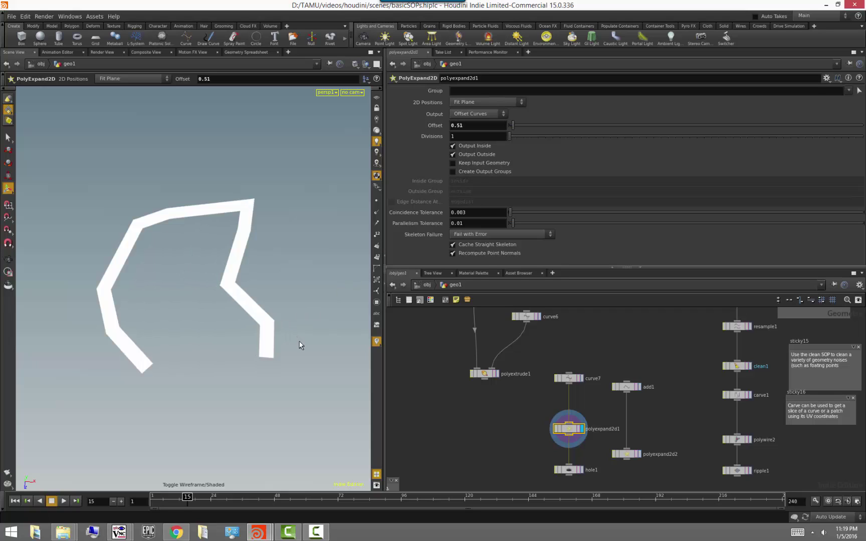
Step: Set the Offset of polyexpand2d1 to 1.28 and view the widened strip from another angle
mouse_move(288, 536)
drag(512, 125, 518, 125)
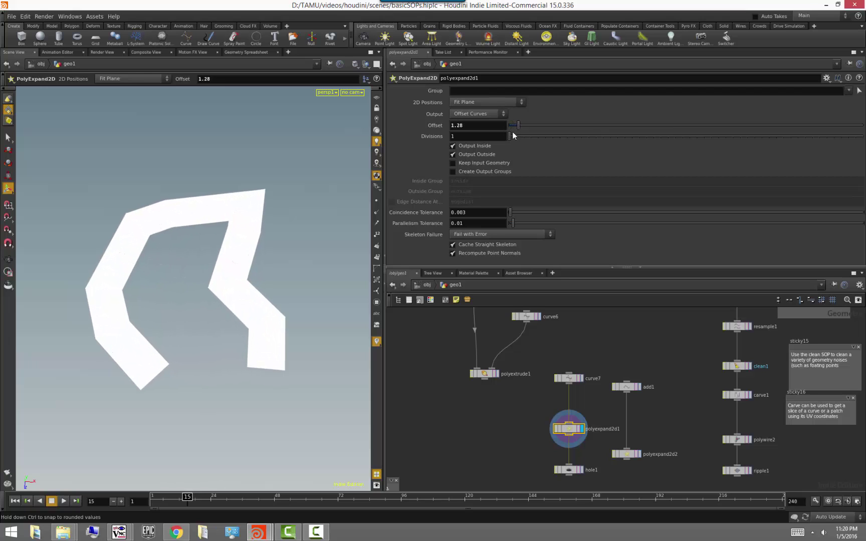
key(Escape)
drag(279, 311, 241, 332)
key(Return)
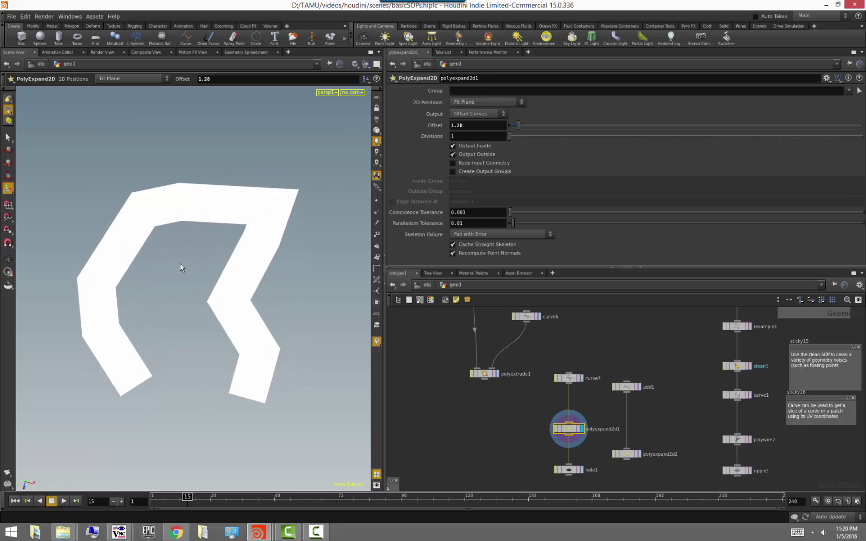
alt+drag(254, 241, 259, 240)
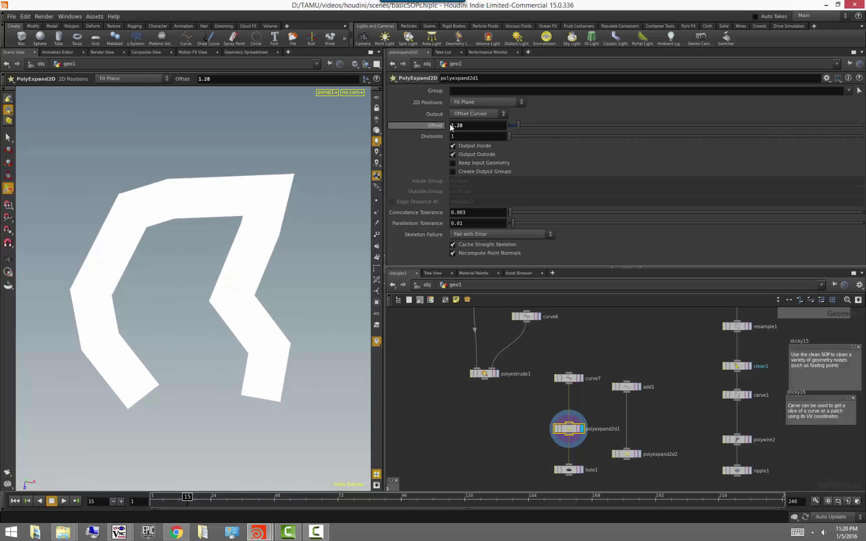
Step: Switch polyexpand2d1's Output to Offset Surfaces, with an Offset of 2.04 and 3 Divisions
click(474, 113)
click(473, 130)
alt+drag(227, 313, 233, 286)
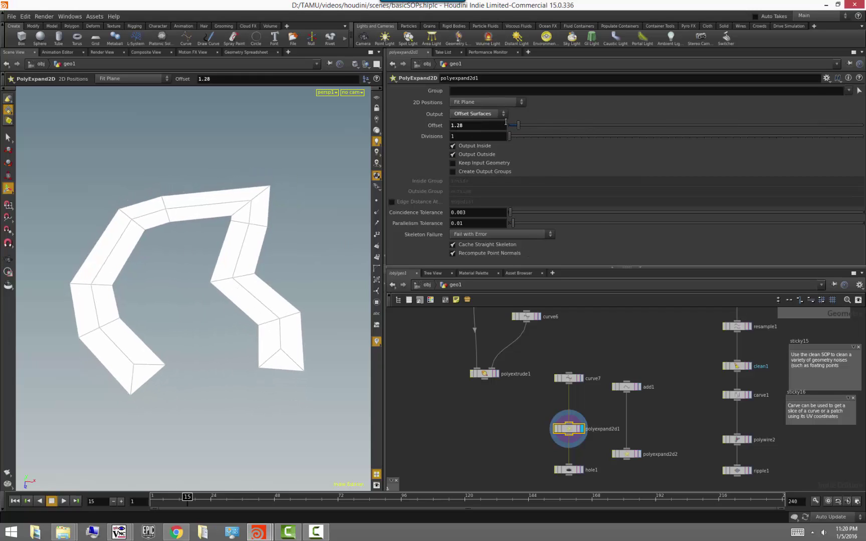
mouse_move(519, 125)
mouse_down()
mouse_move(510, 125)
mouse_move(524, 126)
mouse_move(517, 135)
mouse_move(531, 135)
mouse_move(523, 135)
mouse_up()
drag(242, 351, 321, 294)
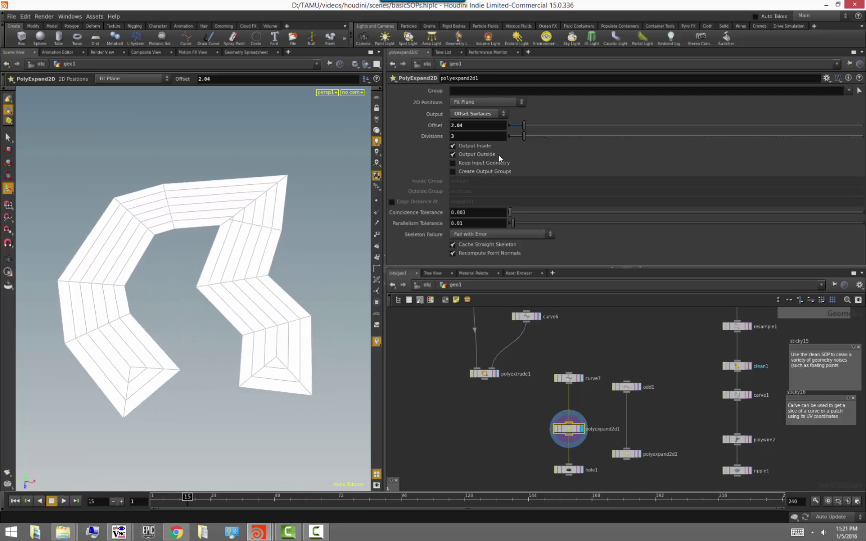
Step: Display the add1 polygon, then display polyexpand2d2 and open its parameters
middle_drag(499, 430, 423, 402)
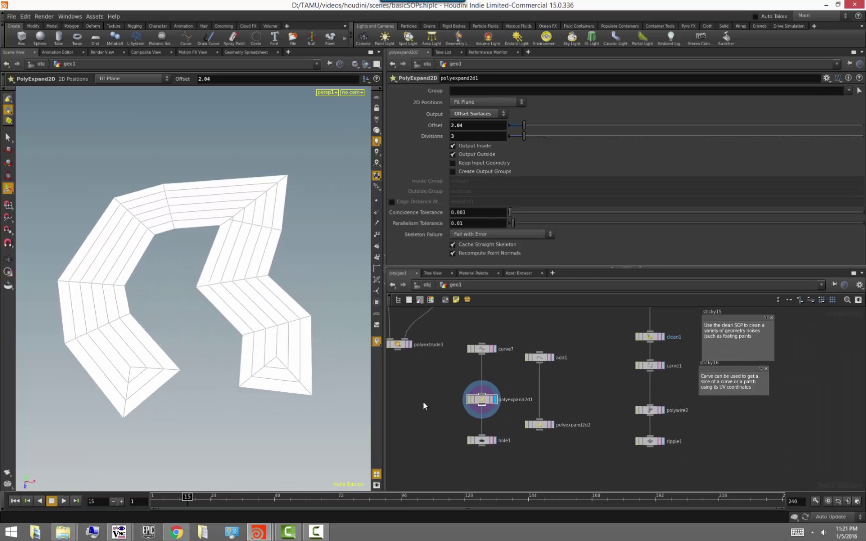
click(551, 357)
drag(229, 372, 214, 345)
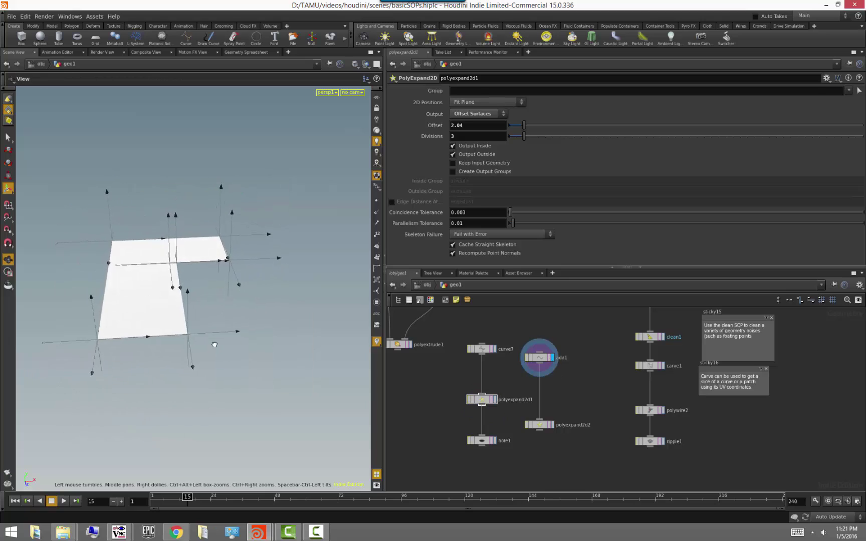
click(552, 425)
click(541, 426)
mouse_move(255, 321)
mouse_down()
mouse_move(230, 318)
mouse_move(242, 321)
mouse_up()
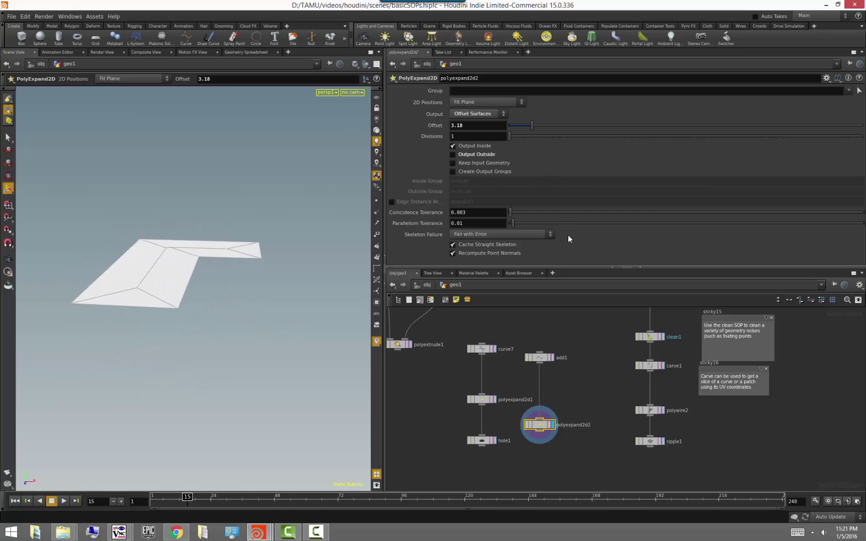
Step: Set polyexpand2d2's Offset to 2.87 and try the Output Inside and Output Outside options, leaving only Output Inside enabled
mouse_move(530, 126)
mouse_down()
mouse_move(518, 128)
mouse_move(529, 127)
mouse_up()
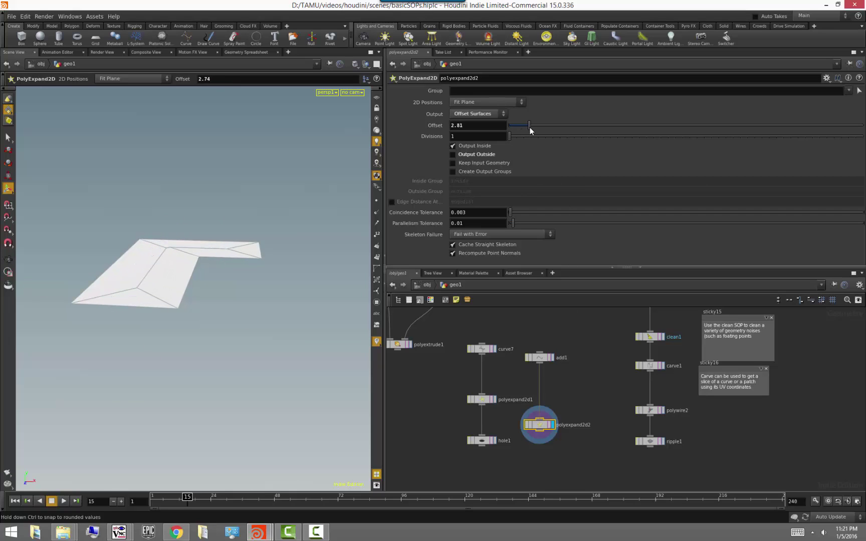
click(474, 155)
alt+drag(225, 282, 222, 295)
mouse_move(531, 126)
mouse_down()
mouse_move(504, 131)
mouse_move(531, 132)
mouse_up()
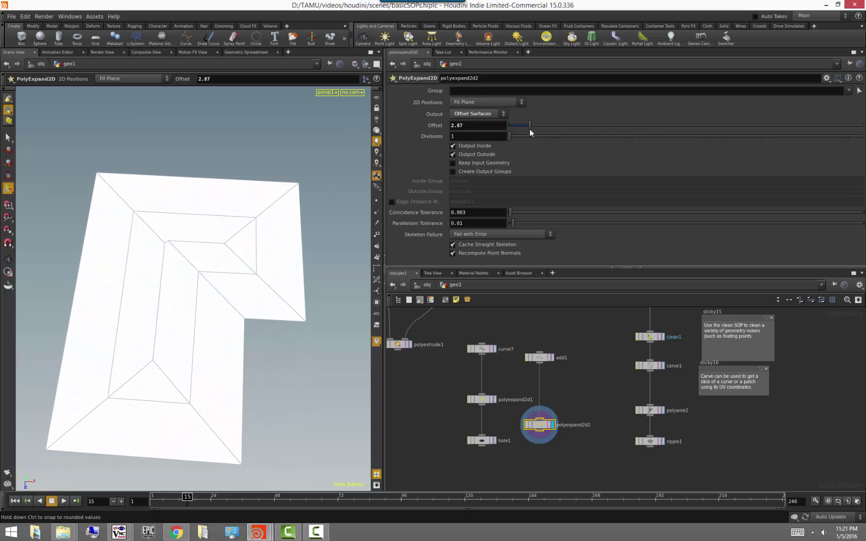
click(480, 147)
click(480, 146)
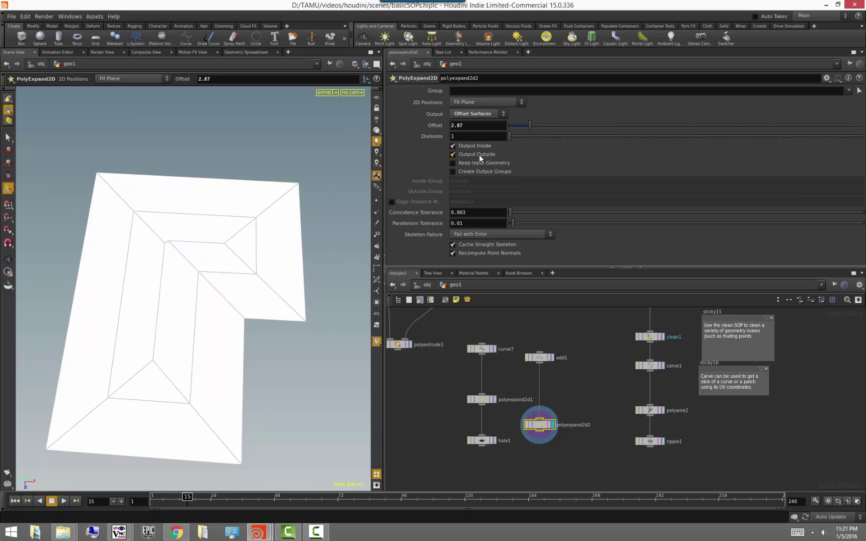
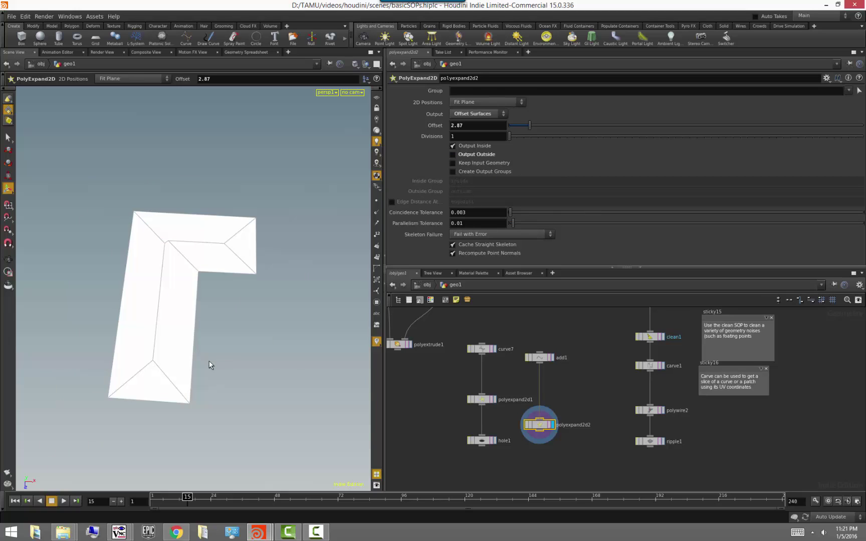
Step: Examine the inside offset surfaces of polyexpand2d2 from several angles
key(Escape)
drag(218, 365, 192, 321)
key(Return)
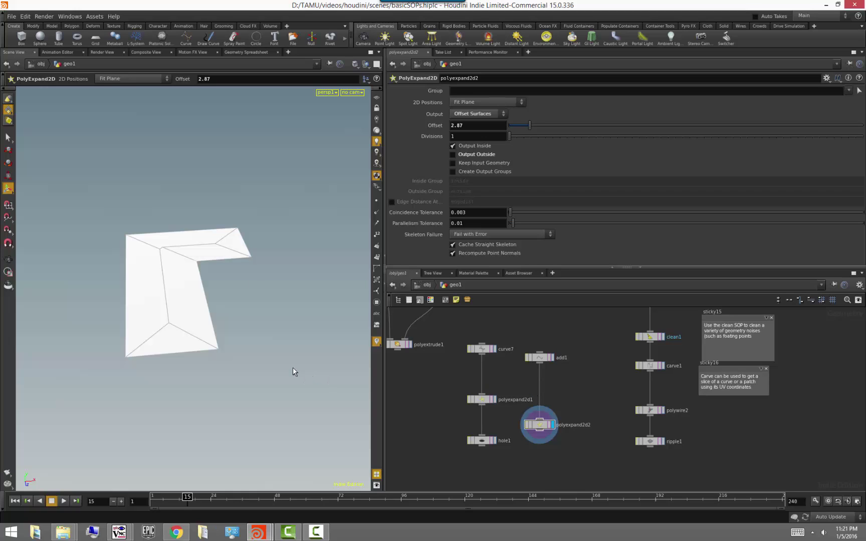
key(Escape)
mouse_move(268, 355)
mouse_down()
mouse_move(217, 325)
mouse_move(194, 377)
mouse_move(210, 321)
mouse_move(256, 300)
mouse_move(261, 371)
mouse_up()
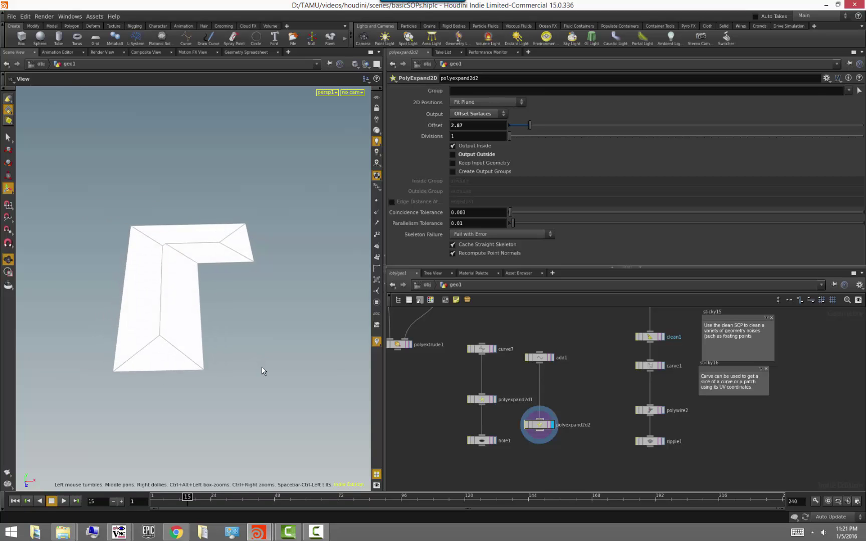
key(Return)
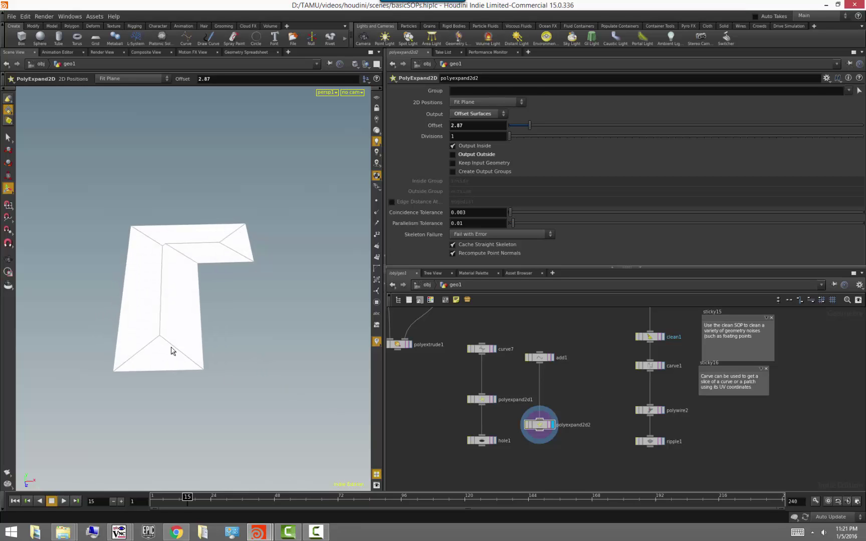
Step: Display the trace1 node, frame its traced butterfly shape and open its parameters
middle_drag(593, 332, 450, 397)
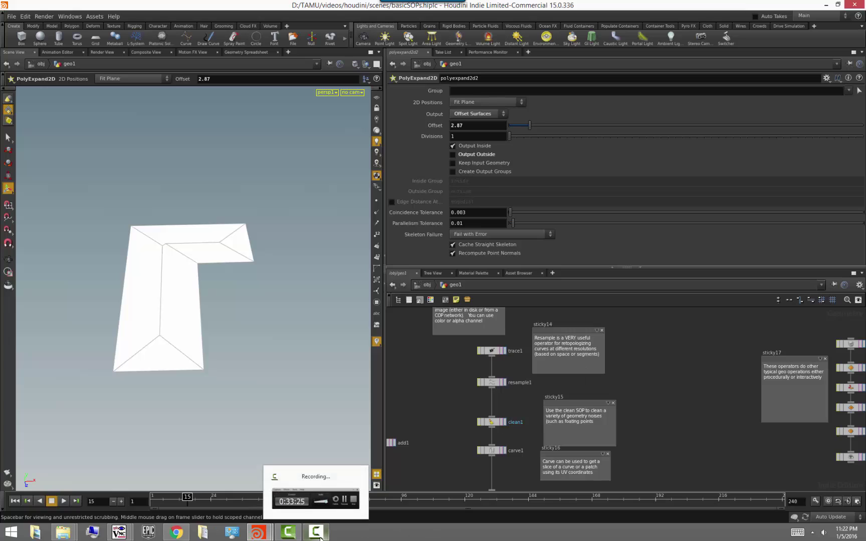
click(505, 352)
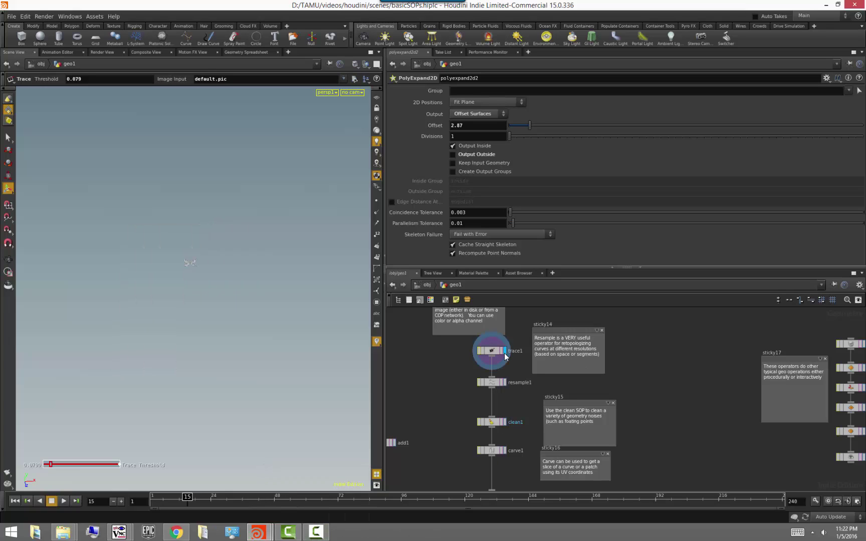
key(space+g)
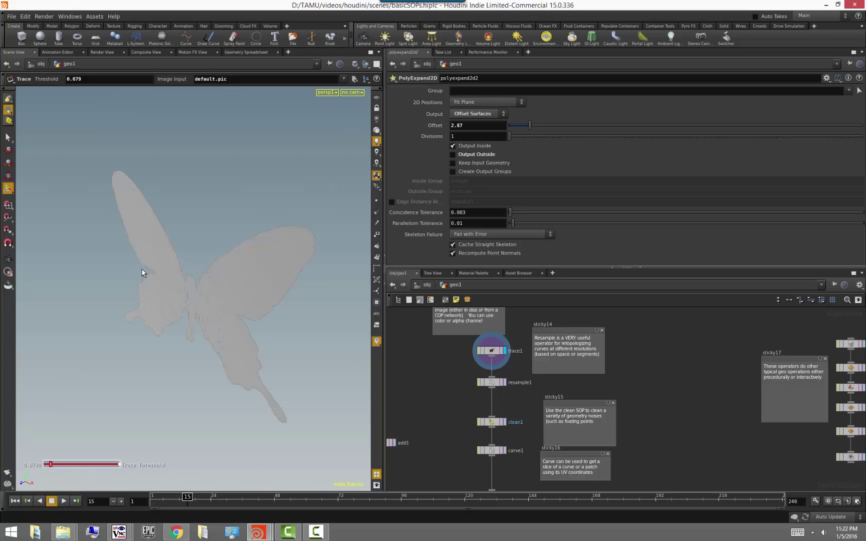
mouse_move(166, 351)
alt+mouse_down()
mouse_move(206, 314)
mouse_move(232, 319)
mouse_move(242, 309)
mouse_move(199, 316)
mouse_move(211, 318)
alt+mouse_up()
click(493, 351)
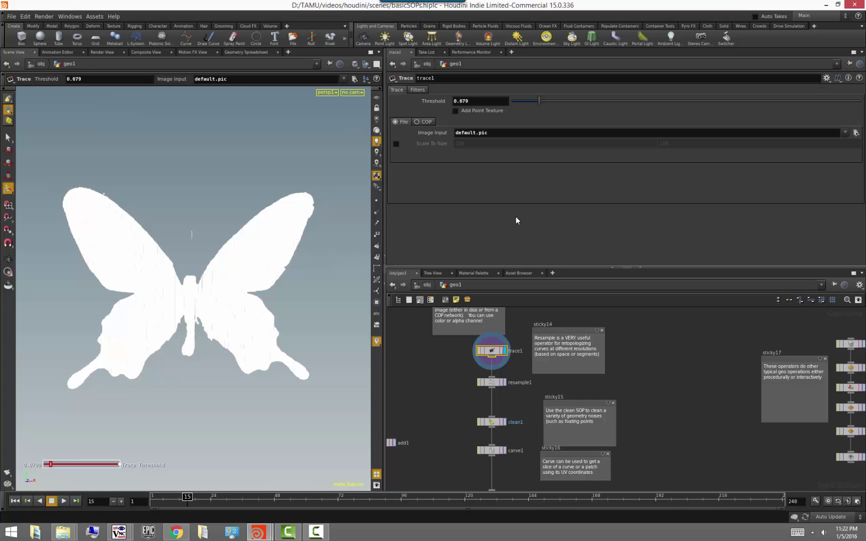
Step: Set trace1's Threshold to 0.005 and its Image Input to mandril.pic
drag(538, 102, 513, 101)
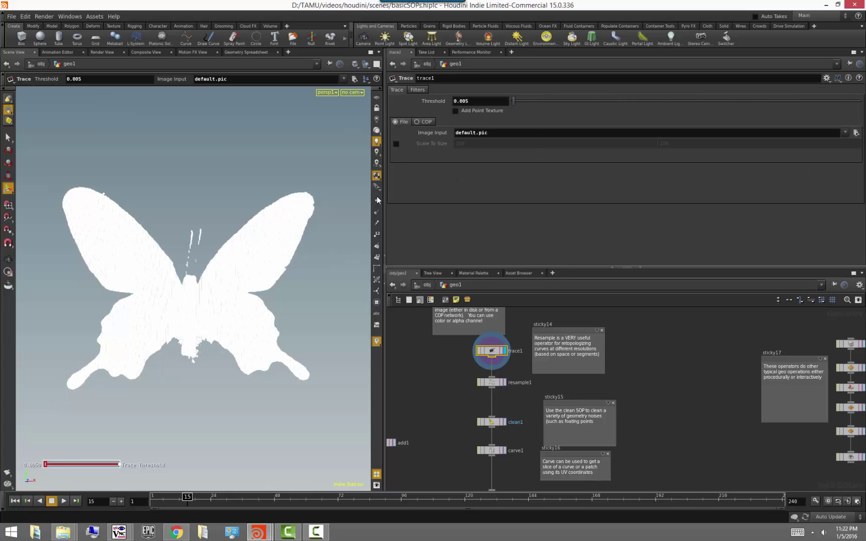
drag(493, 134, 427, 134)
text(mandril.pic)
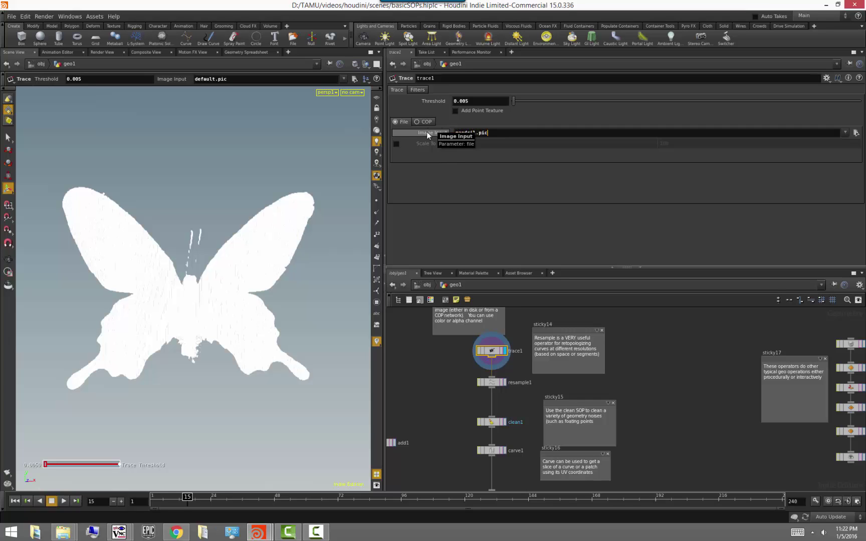
key(Return)
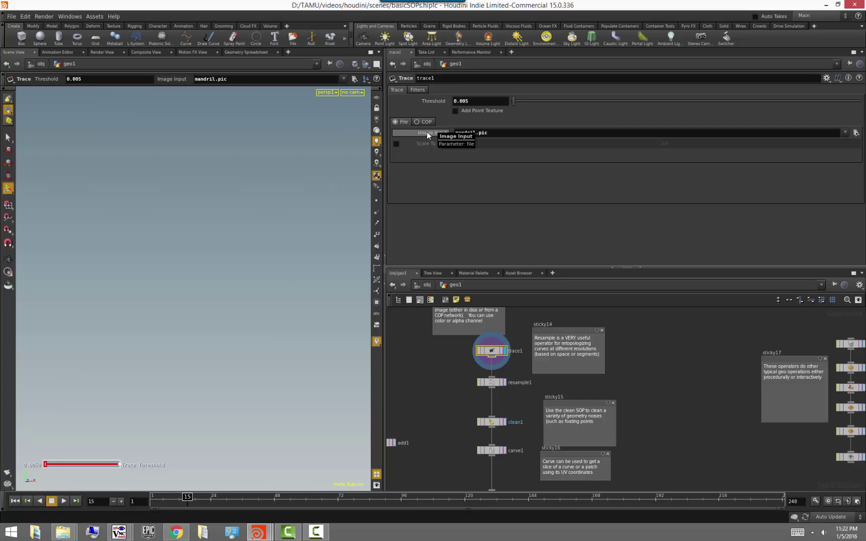
Step: Raise trace1's Threshold to 0.203 for the mandril.pic trace and try the Add Point Texture option
mouse_move(514, 101)
mouse_down()
mouse_move(605, 105)
mouse_move(588, 104)
mouse_up()
key(Escape)
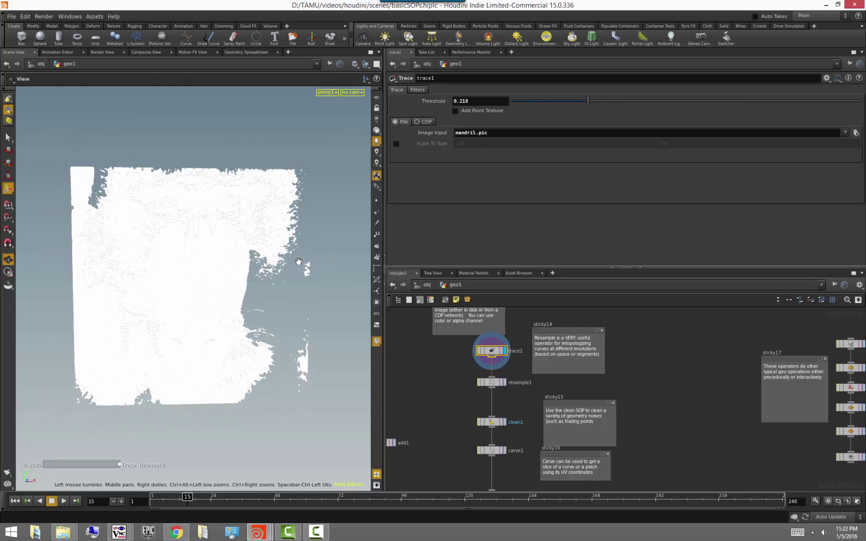
key(Return)
mouse_move(588, 100)
mouse_down()
mouse_move(561, 99)
mouse_move(609, 100)
mouse_move(576, 106)
mouse_move(582, 103)
mouse_up()
alt+drag(230, 273, 190, 285)
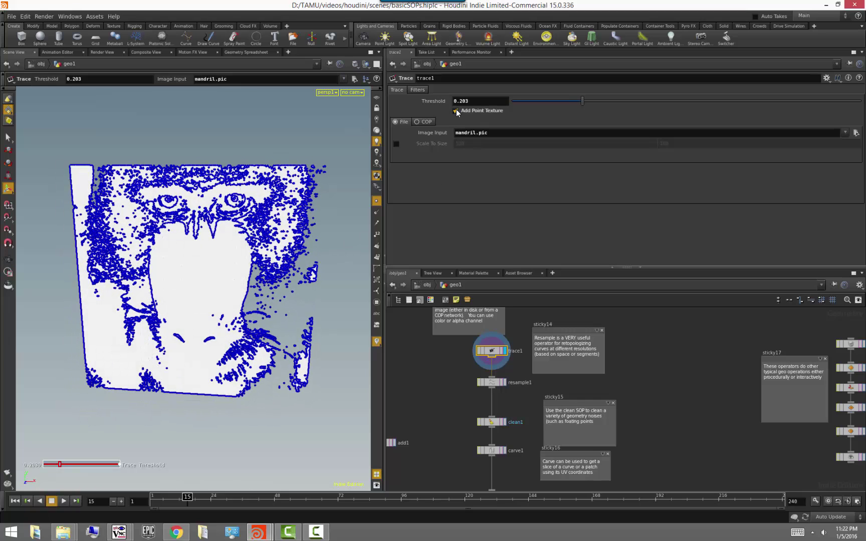
click(456, 111)
Step: Set trace1's Image Input to default.pic and its Threshold to 0.115
drag(489, 134, 393, 136)
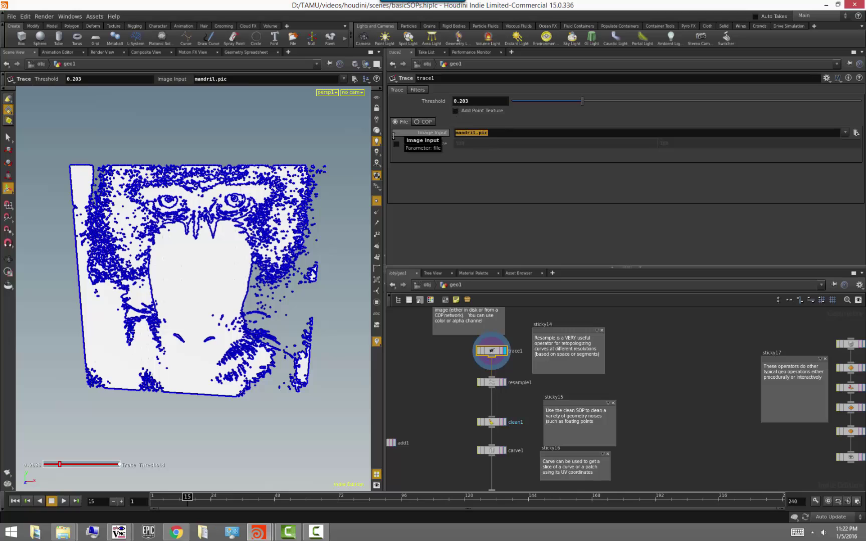
text(default)
key(Return)
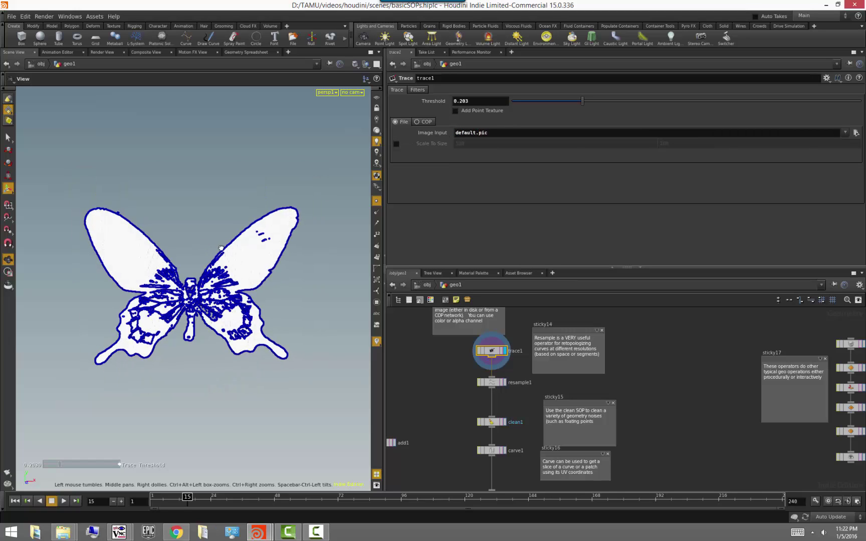
drag(582, 101, 552, 102)
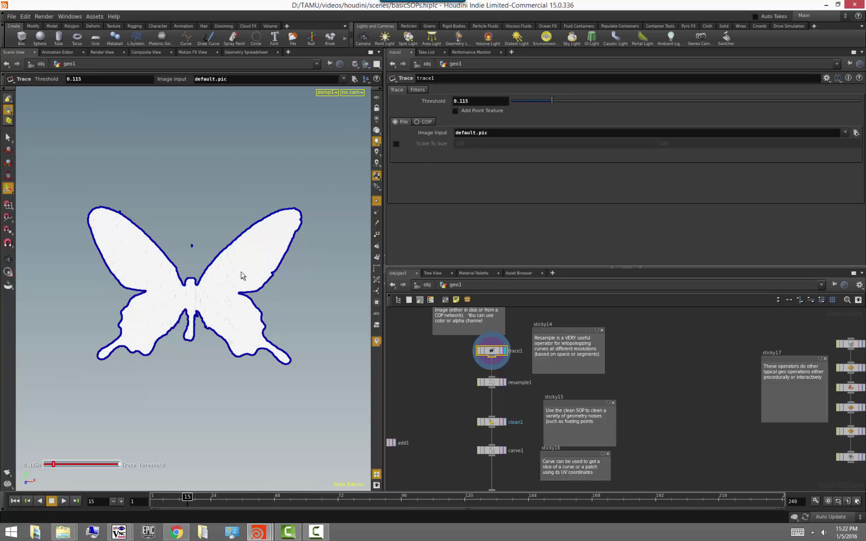
alt+drag(140, 275, 115, 282)
alt+right_drag(116, 282, 197, 304)
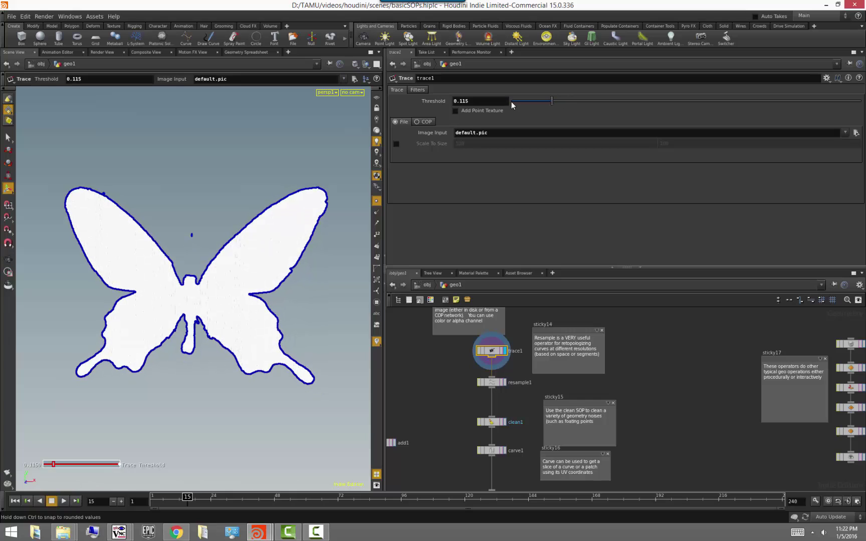
Step: Enable trace1's Resample Shapes filter with a Step Size of 7.6 and turn on Smooth Shapes
click(418, 91)
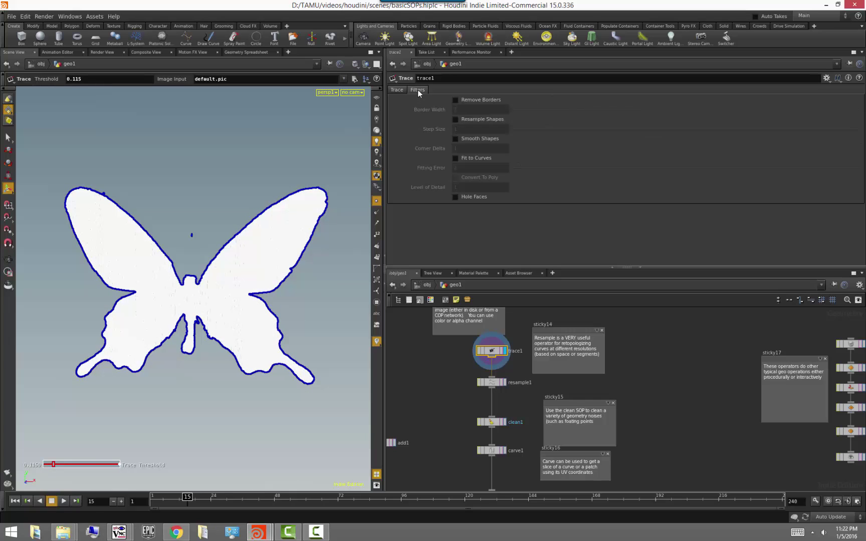
click(489, 119)
drag(547, 128, 776, 145)
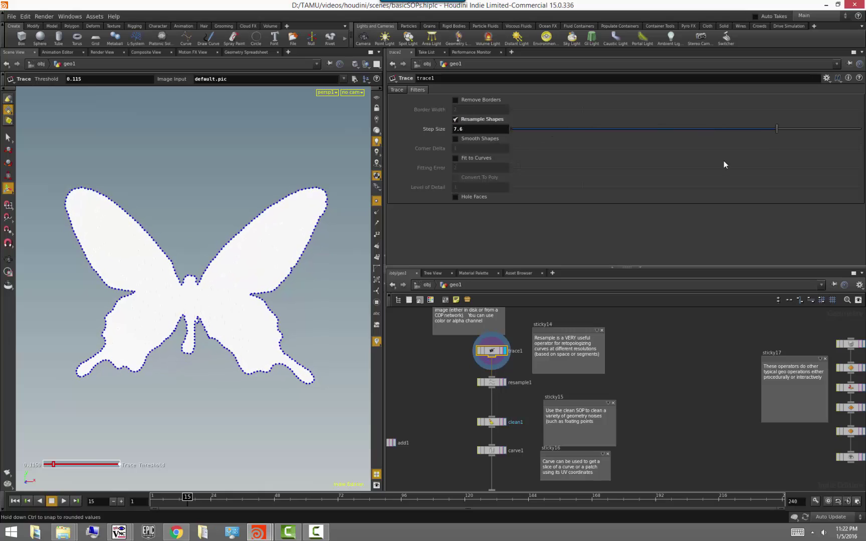
click(496, 139)
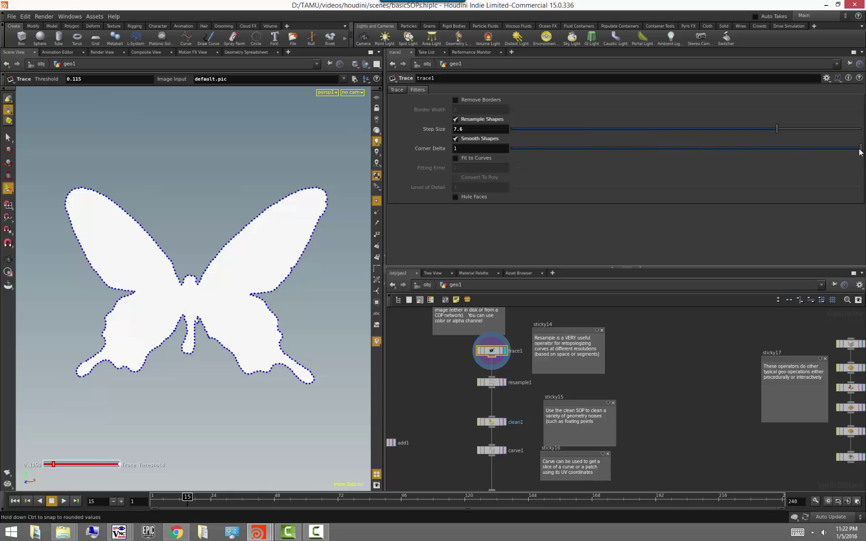
Step: Enable trace1's Fit to Curves filter, try another Fitting Error and undo it, and turn on Convert To Poly
click(465, 158)
key(space)
mouse_move(238, 320)
mouse_down()
mouse_move(268, 307)
mouse_move(253, 306)
mouse_up()
mouse_move(521, 168)
mouse_down()
mouse_move(566, 168)
mouse_move(514, 184)
mouse_up()
key(ctrl+z)
click(475, 177)
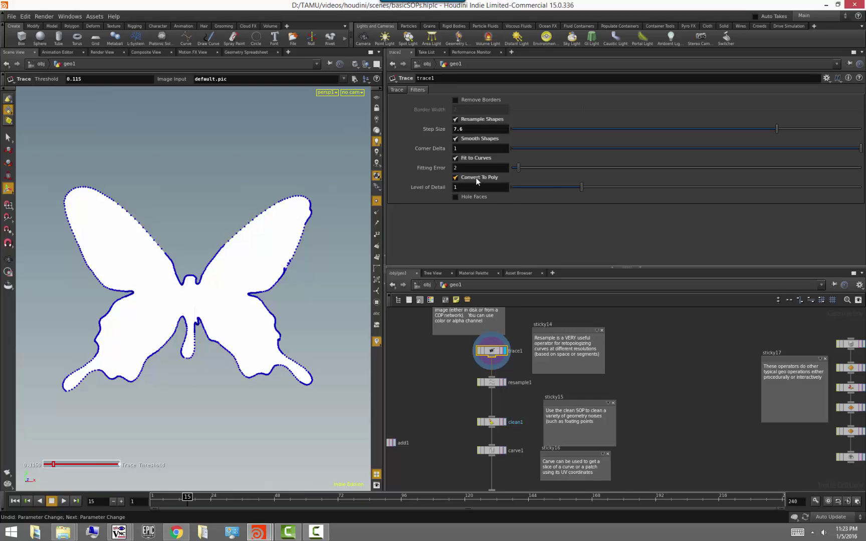
mouse_move(296, 293)
mouse_down()
mouse_move(234, 276)
mouse_move(301, 280)
mouse_up()
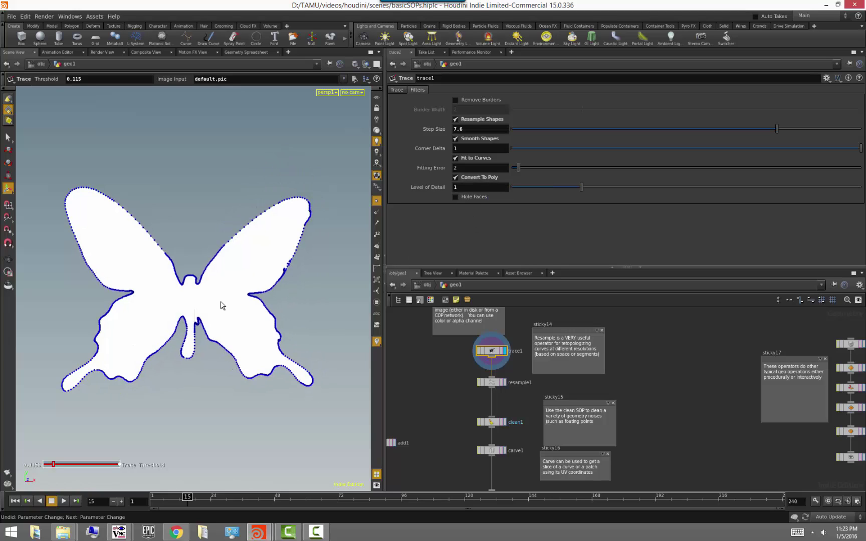
click(468, 198)
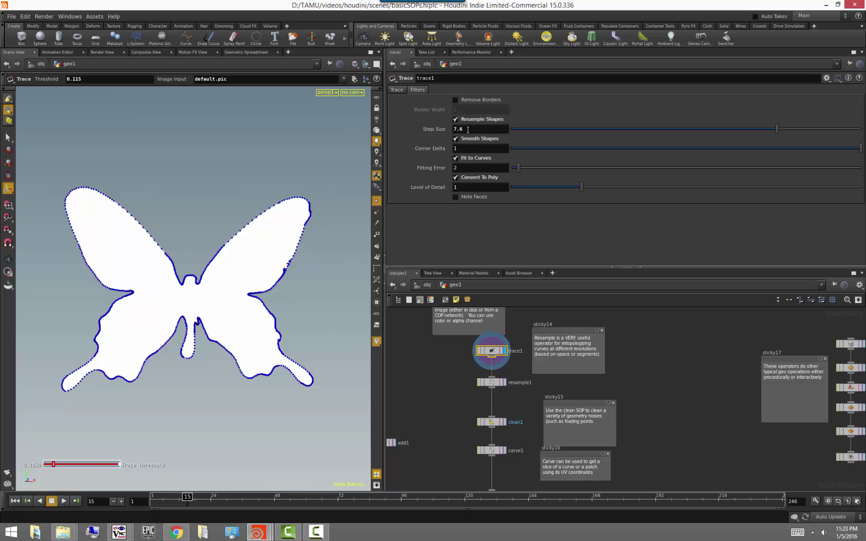
Step: Turn off trace1's Resample Shapes, Smooth Shapes and Fit to Curves filters
click(455, 120)
click(456, 139)
click(455, 158)
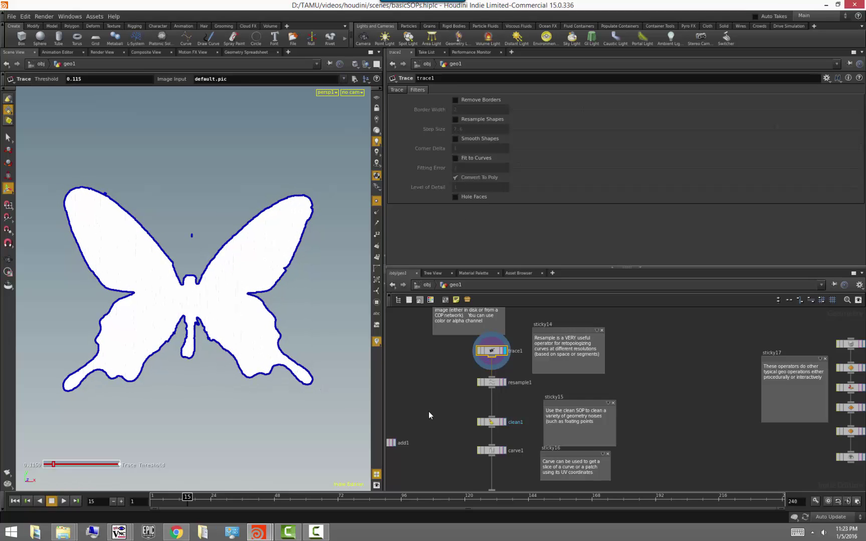
Step: Display the resample1 node, open its parameters and set its maximum segment Length to 0.032
scroll(460, 411, up, 2)
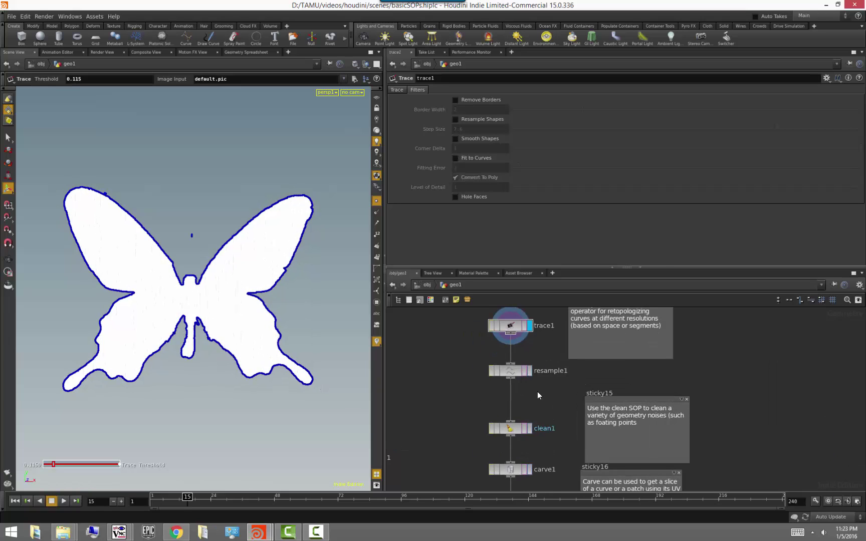
scroll(537, 392, down, 2)
click(518, 345)
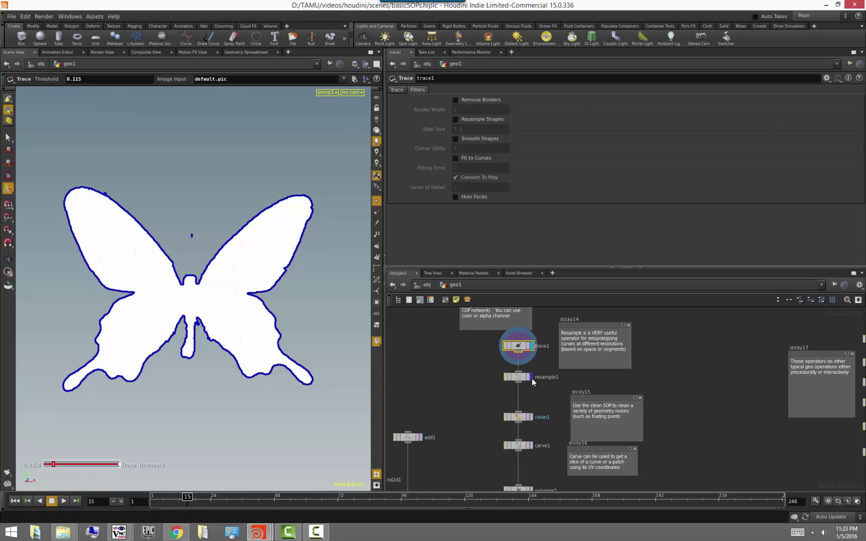
click(530, 377)
click(519, 377)
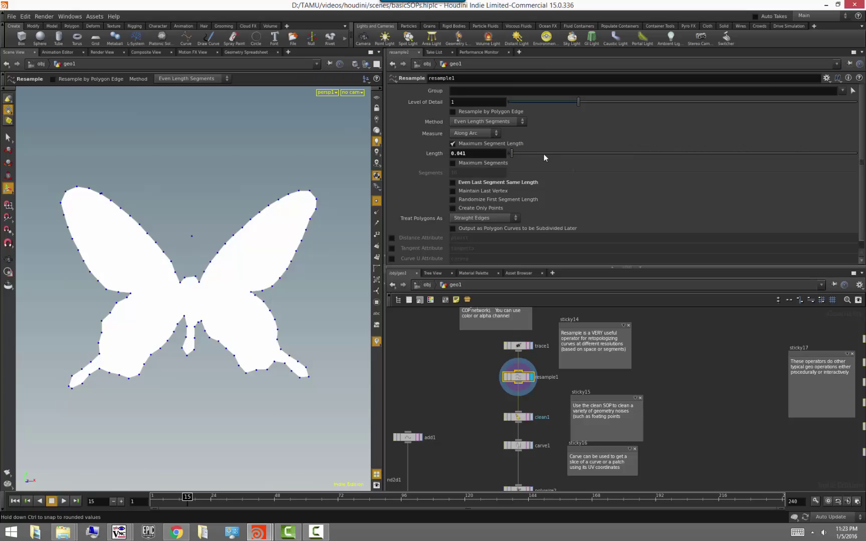
mouse_move(513, 156)
mouse_down()
mouse_move(522, 156)
mouse_move(512, 156)
mouse_up()
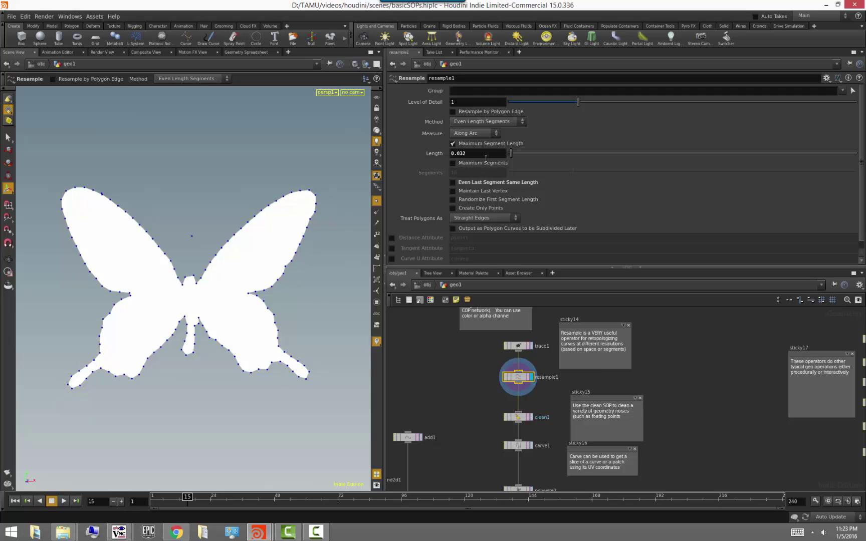
Step: Try resampling with Maximum Segments at 49 instead of Maximum Segment Length, and return to the length-based setting
click(453, 144)
click(453, 163)
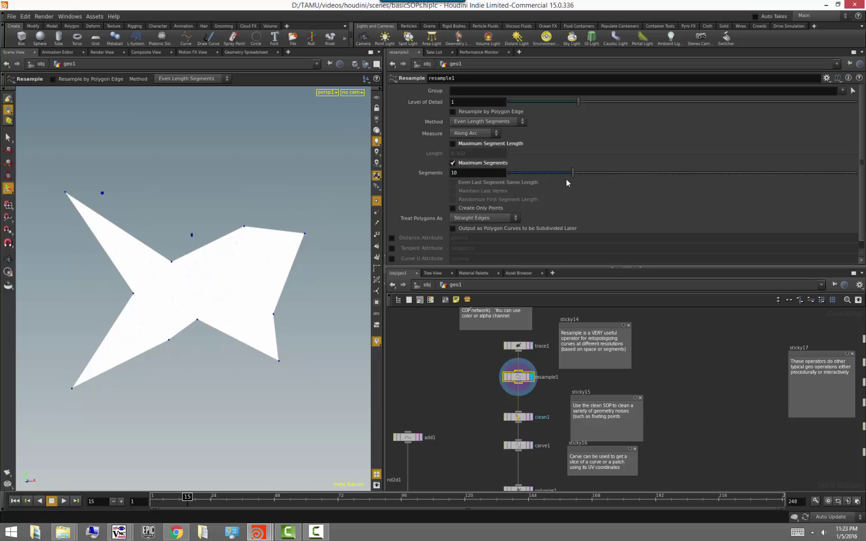
drag(575, 176, 851, 183)
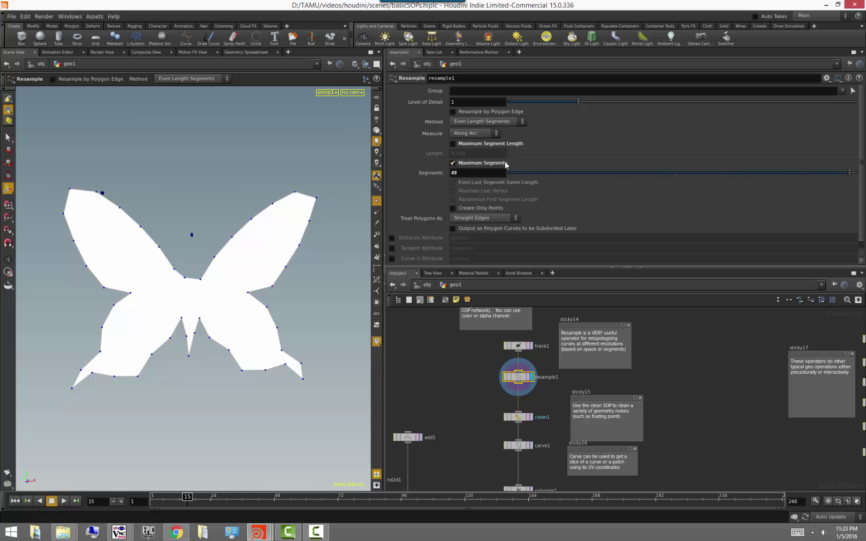
click(453, 163)
click(453, 144)
Step: Enable Even Last Segment Same Length on resample1 and set its Length to 0.026
click(472, 183)
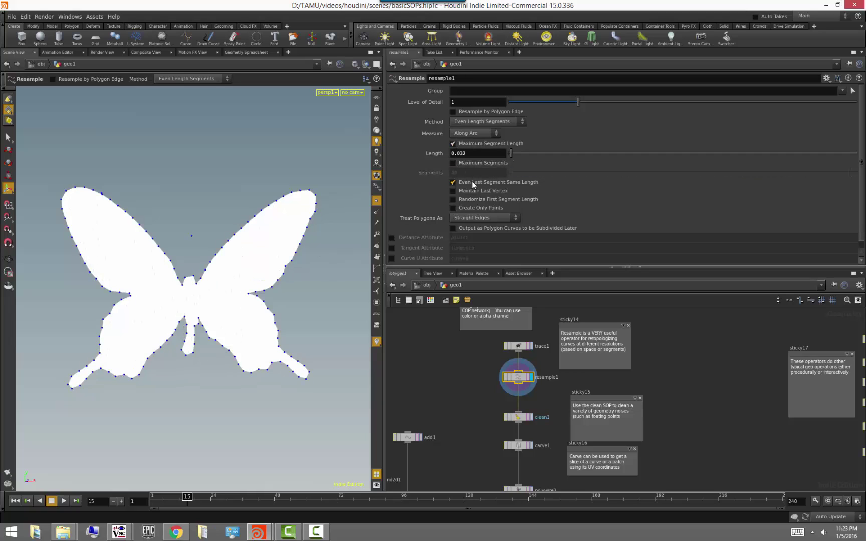
mouse_move(512, 154)
mouse_down()
mouse_move(530, 154)
mouse_move(513, 157)
mouse_up()
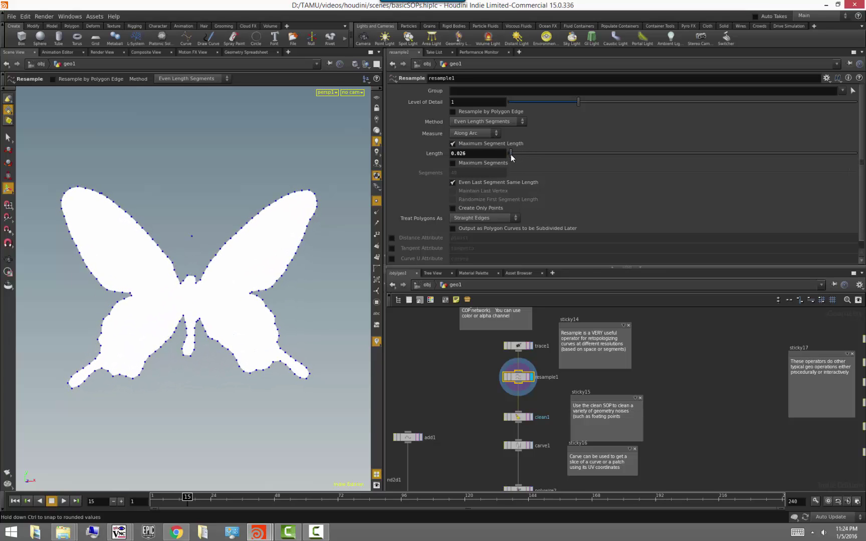
click(491, 208)
click(513, 220)
click(512, 221)
mouse_move(178, 249)
alt+mouse_down()
mouse_move(196, 259)
mouse_move(173, 252)
alt+mouse_up()
alt+right_drag(173, 252, 283, 289)
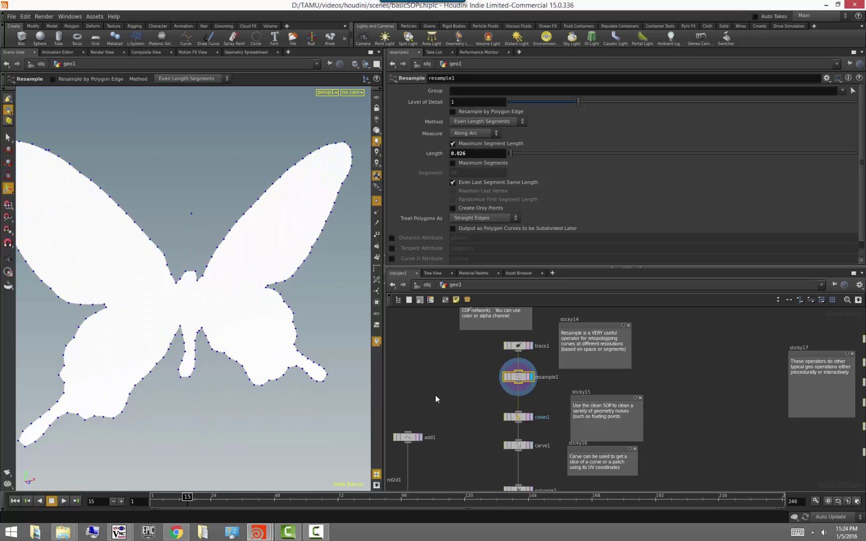
Step: Display the clean1 node with its parameters and frame the whole butterfly outline
scroll(543, 433, up, 2)
click(527, 416)
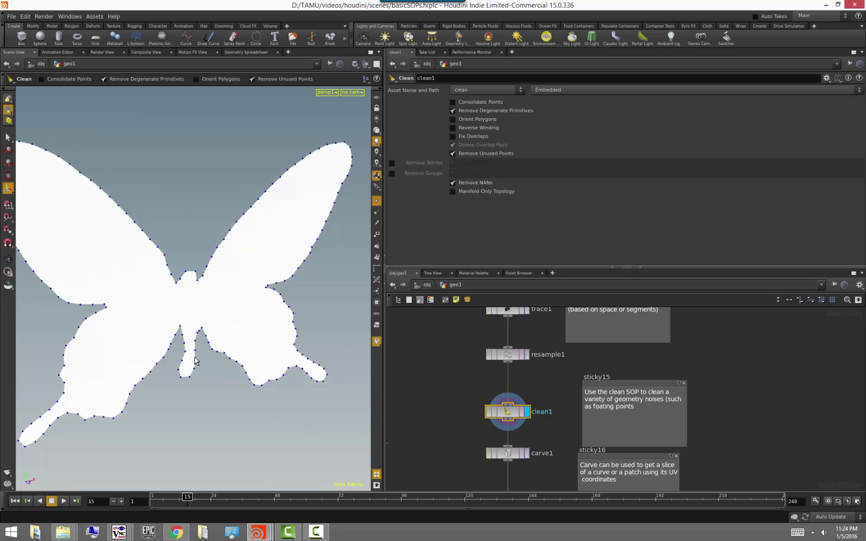
alt+right_drag(194, 360, 121, 348)
alt+drag(122, 348, 168, 370)
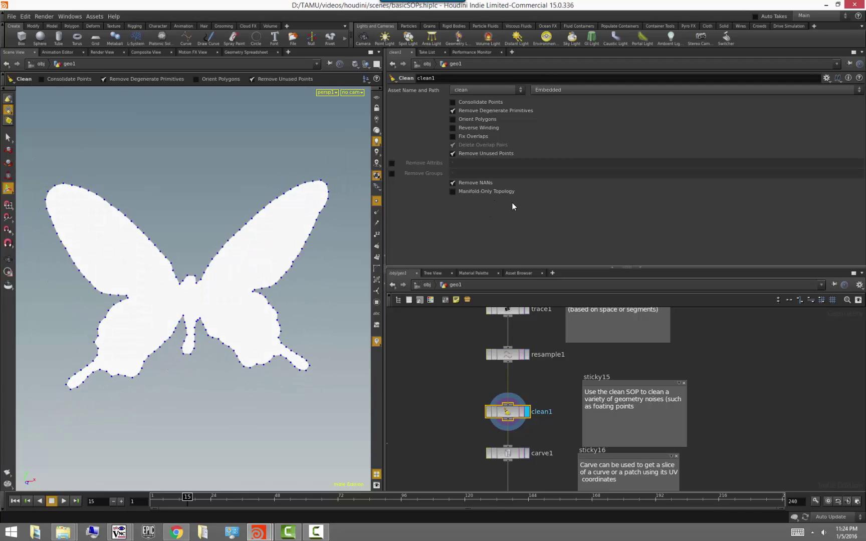
Step: Try clean1's Manifold-Only Topology and Reverse Winding options, leaving both off
click(476, 190)
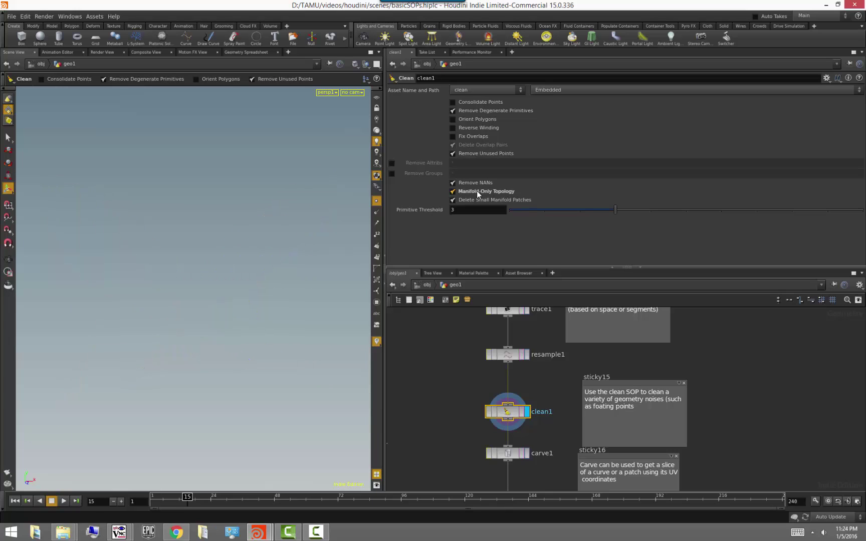
click(476, 190)
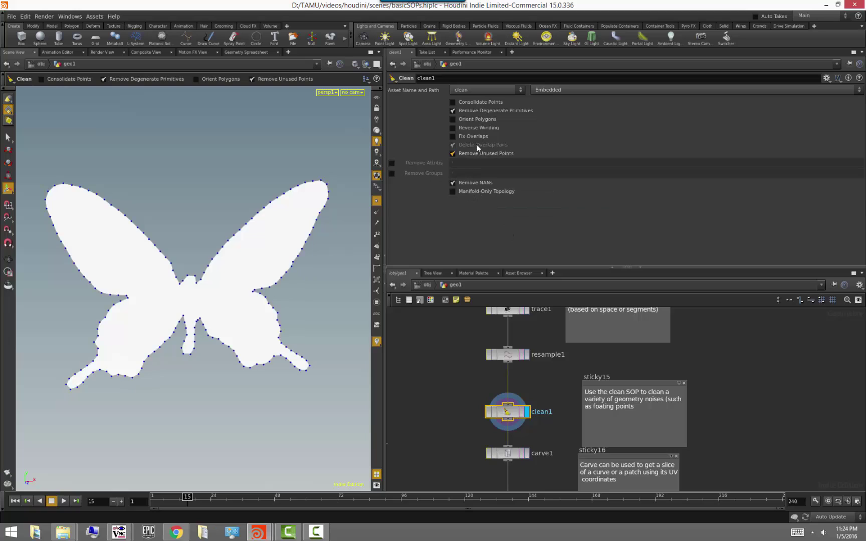
click(461, 128)
click(444, 367)
Step: Display the carve1 node and set its First U to 0.159 and Second U to 0.784
middle_drag(549, 399, 544, 331)
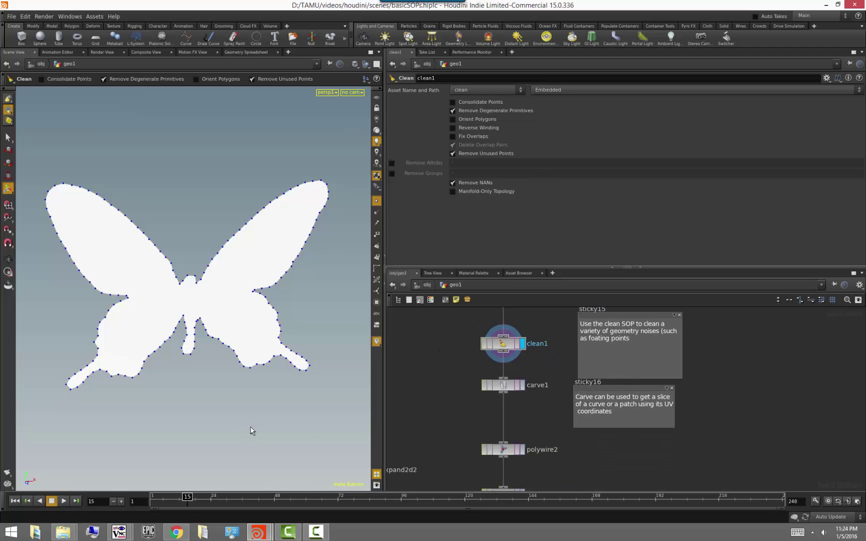
mouse_move(237, 409)
alt+mouse_down()
mouse_move(220, 407)
mouse_move(234, 409)
alt+mouse_up()
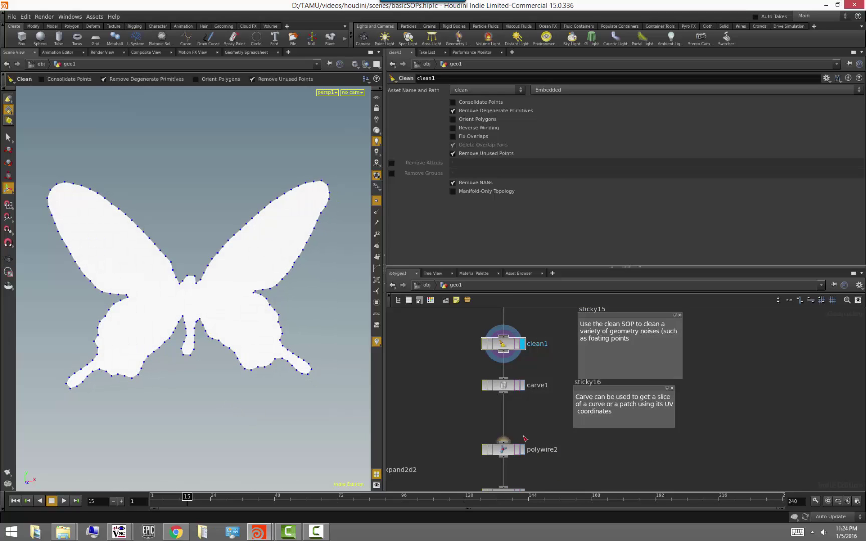
click(523, 385)
click(509, 389)
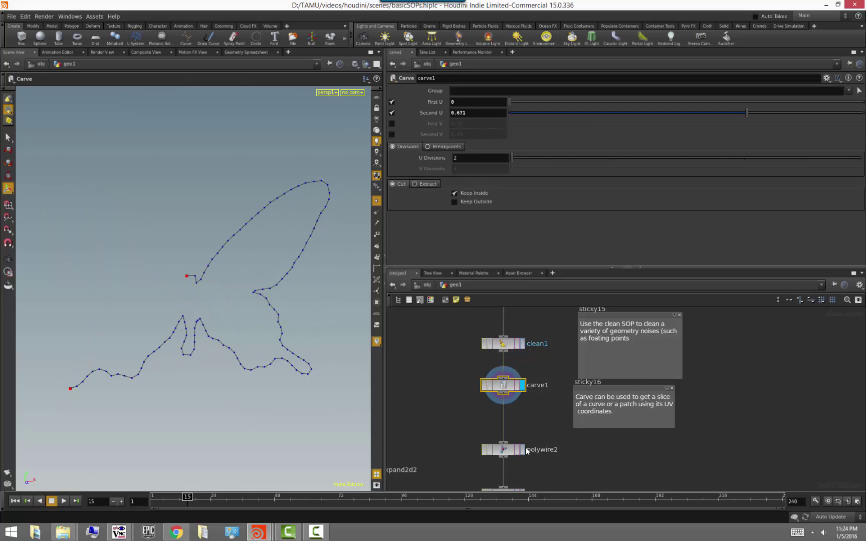
drag(748, 111, 774, 119)
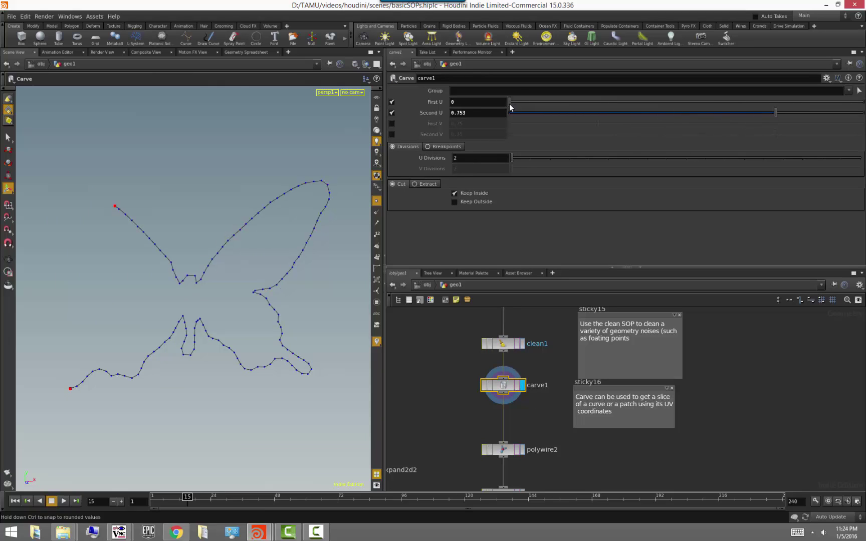
drag(509, 104, 563, 143)
mouse_move(775, 115)
mouse_down()
mouse_move(687, 129)
mouse_move(787, 128)
mouse_up()
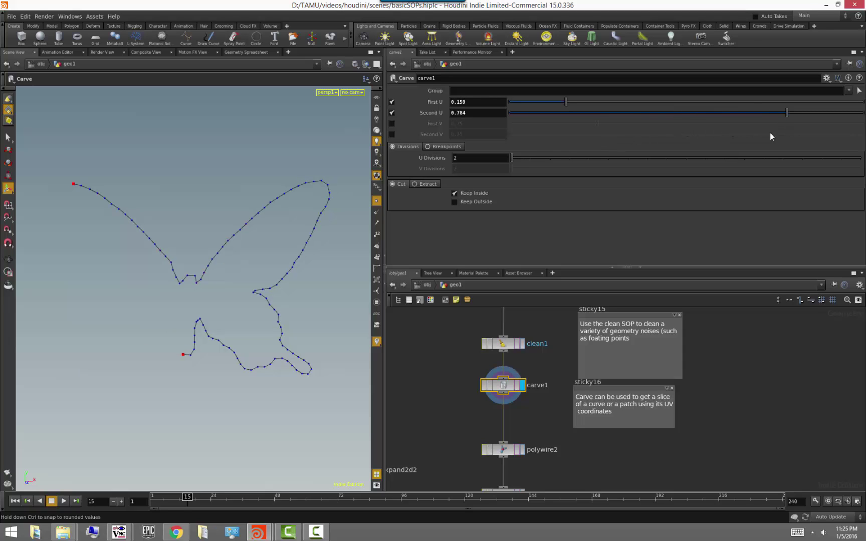
Step: Add a Sphere node to the network in the empty space beside clean1
middle_drag(542, 411, 630, 458)
key(Tab)
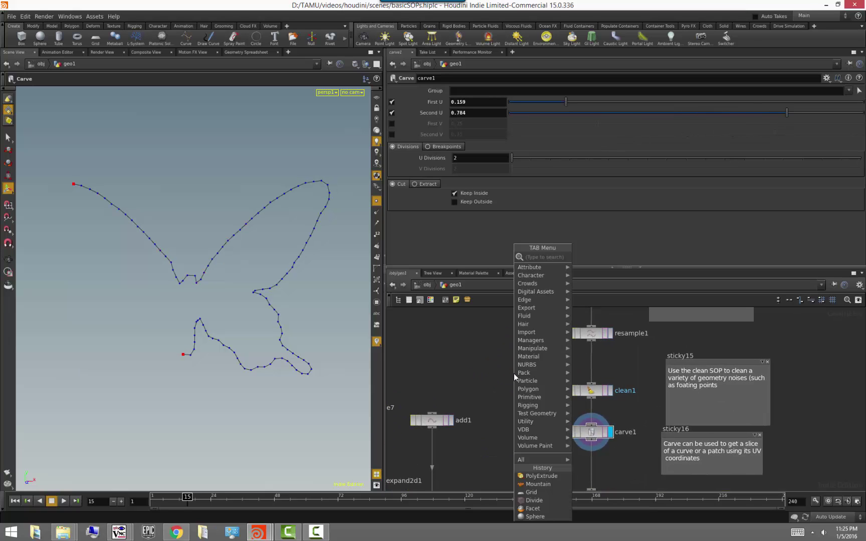
text(sphere)
key(Return)
click(514, 373)
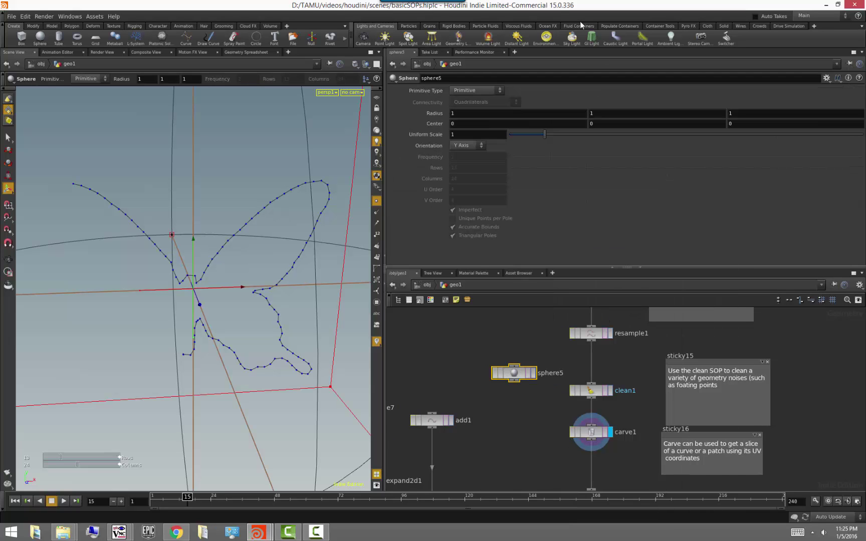
Step: Set the new sphere's Primitive Type to NURBS and bring the whole sphere into view
click(476, 90)
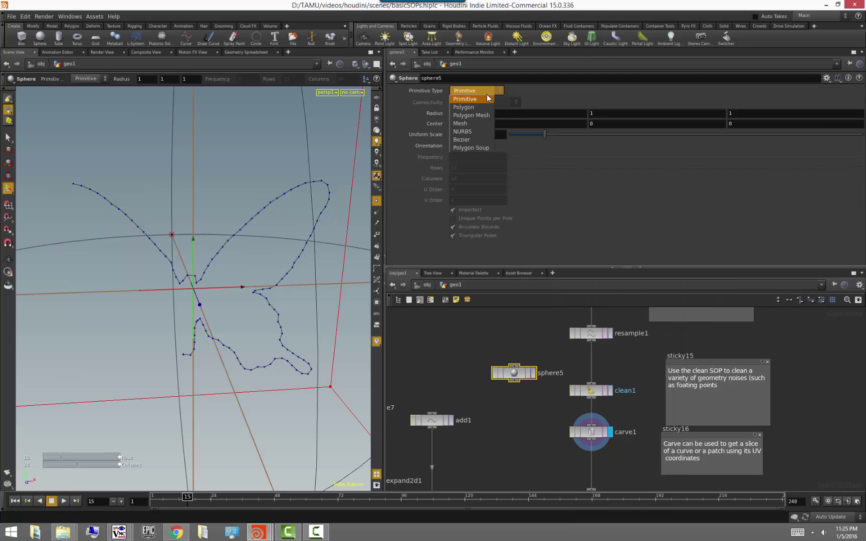
click(474, 129)
scroll(238, 298, down, 5)
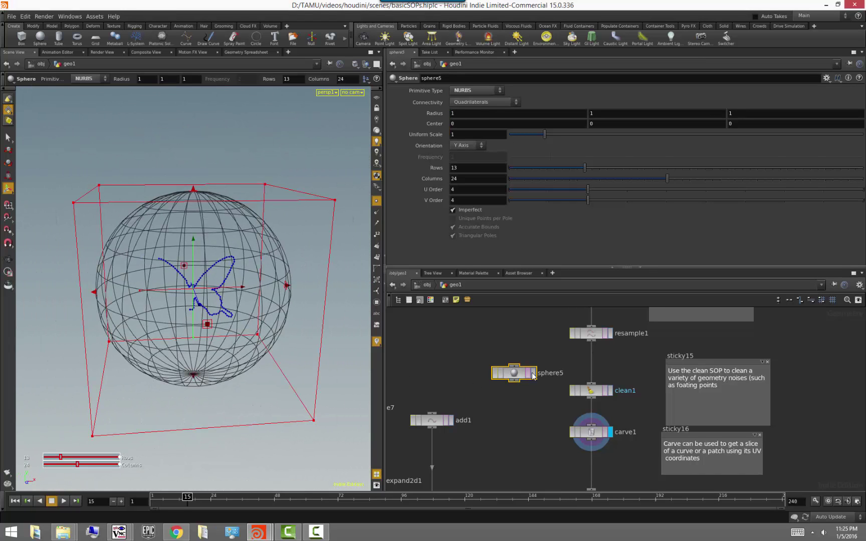
Step: Display sphere5, connect a new Carve node to its output, and display the Carve node
click(533, 373)
click(533, 423)
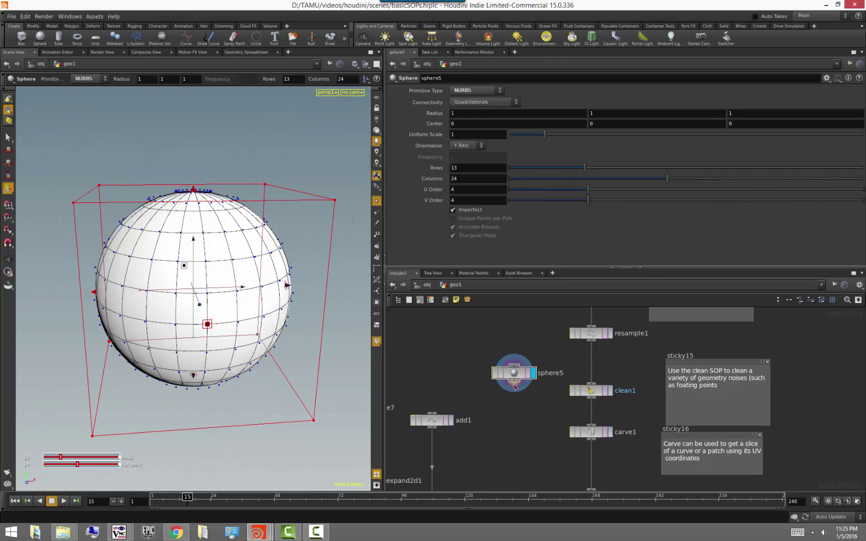
key(Tab)
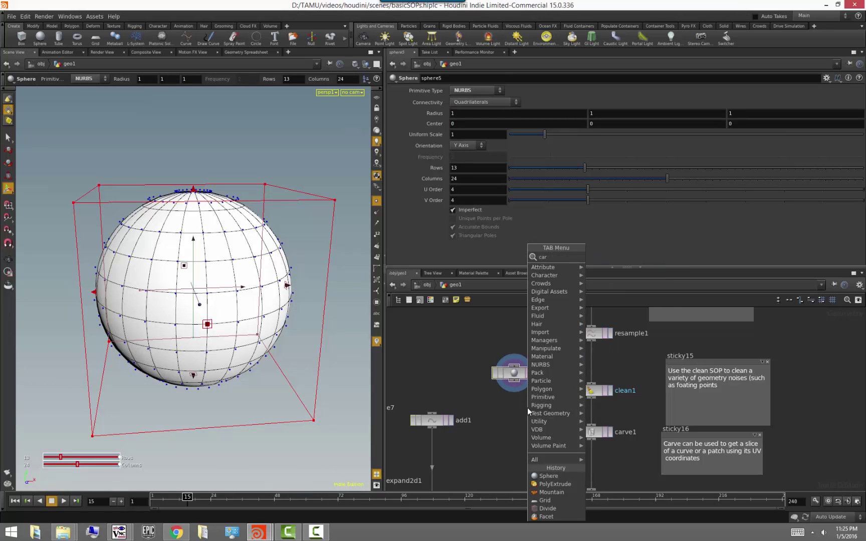
key(Return)
click(528, 407)
click(547, 408)
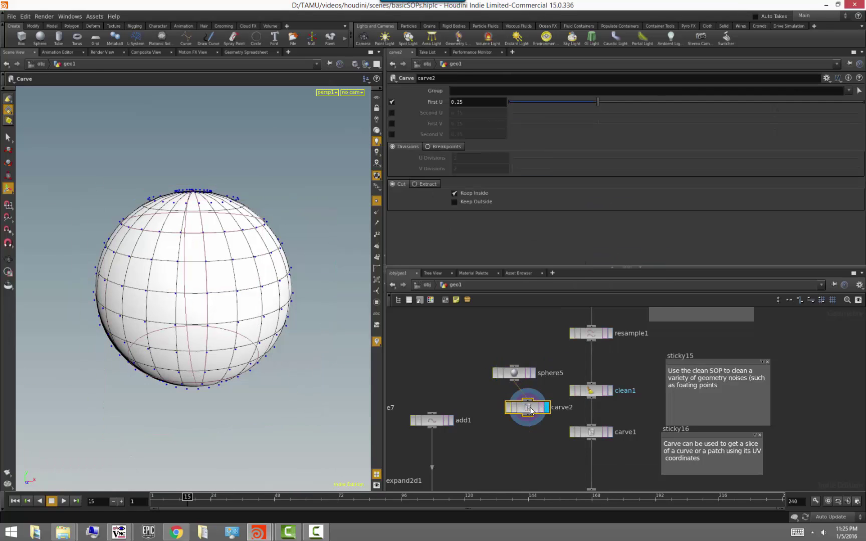
Step: Enable the Second U, First V and Second V cuts on carve2
click(391, 113)
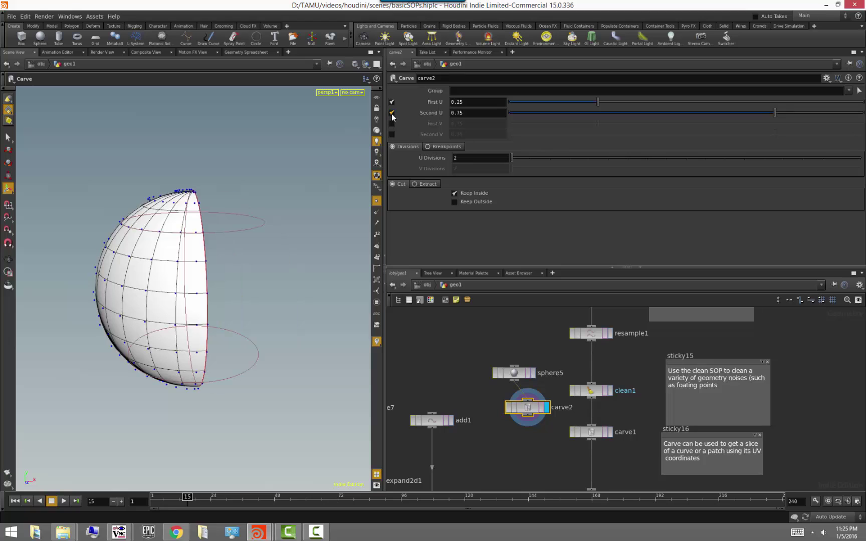
click(392, 123)
click(391, 134)
key(Escape)
drag(343, 199, 281, 193)
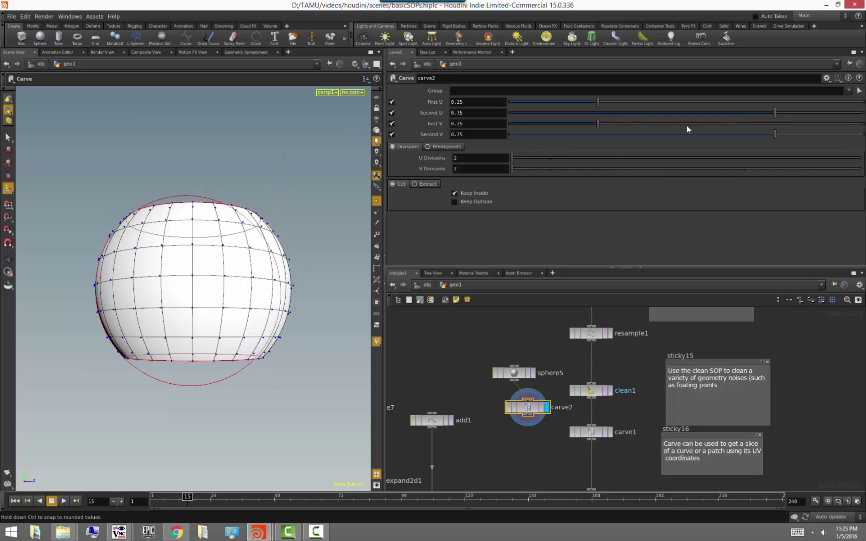
Step: Adjust carve2's slice on the sphere to First U 0.473958, First V 0.392657 and Second V 0.674437
drag(216, 360, 223, 342)
drag(215, 207, 212, 244)
key(Escape)
drag(322, 219, 282, 271)
key(Return)
drag(193, 290, 166, 286)
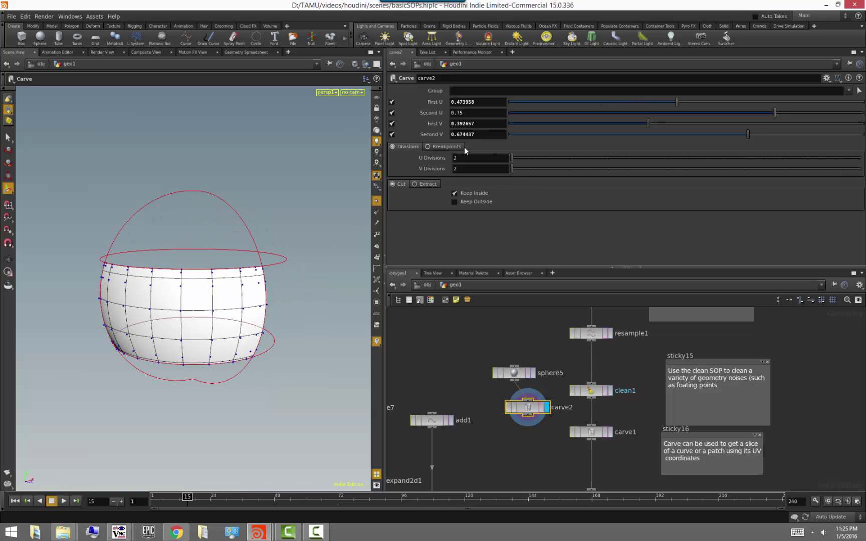
Step: Try cutting carve2 at all internal U and V breakpoints, turning both options off and returning to Divisions
click(445, 146)
alt+drag(292, 224, 279, 217)
click(456, 156)
click(476, 166)
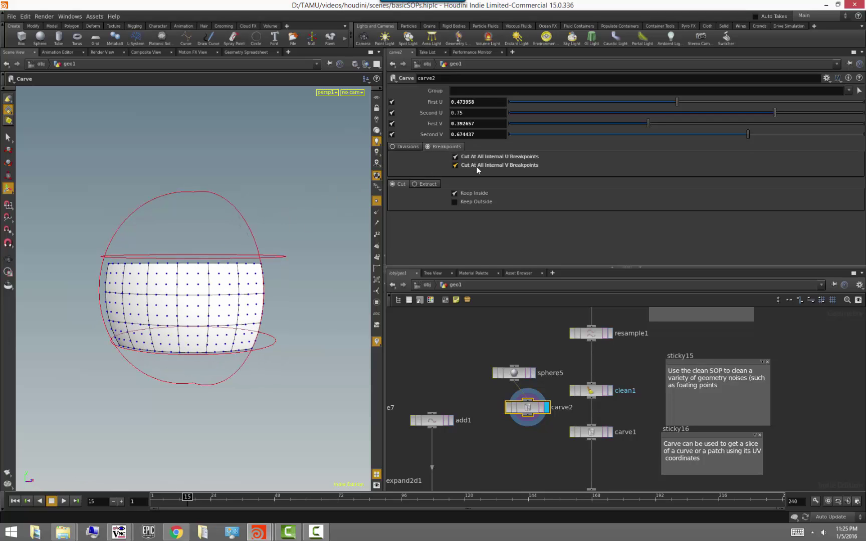
click(476, 166)
click(479, 157)
click(413, 147)
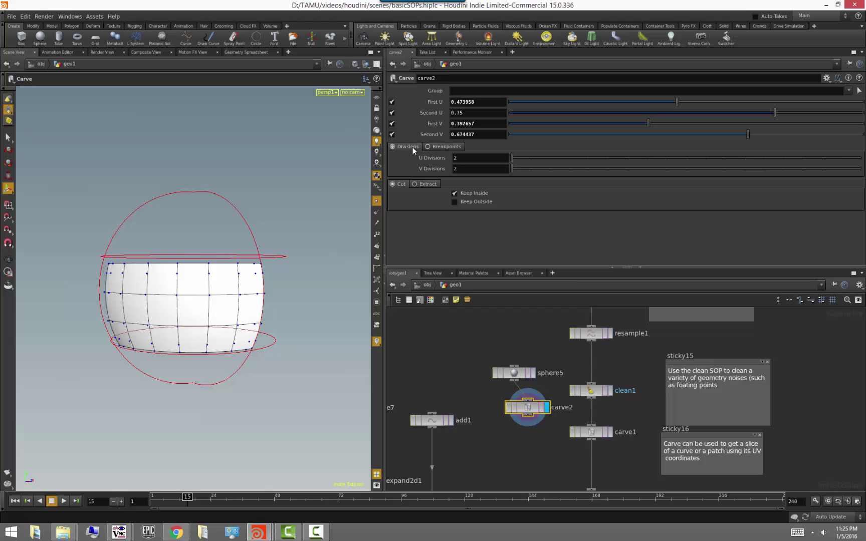
Step: Switch carve2 from Cut to Extract so it outputs 3D isoparametric curves, and inspect them from an angle
click(429, 186)
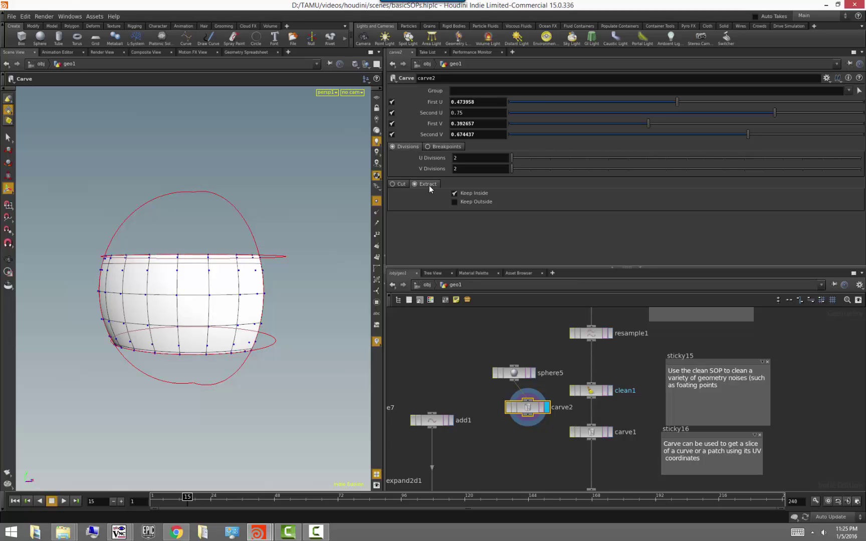
key(Escape)
drag(253, 234, 243, 273)
key(Return)
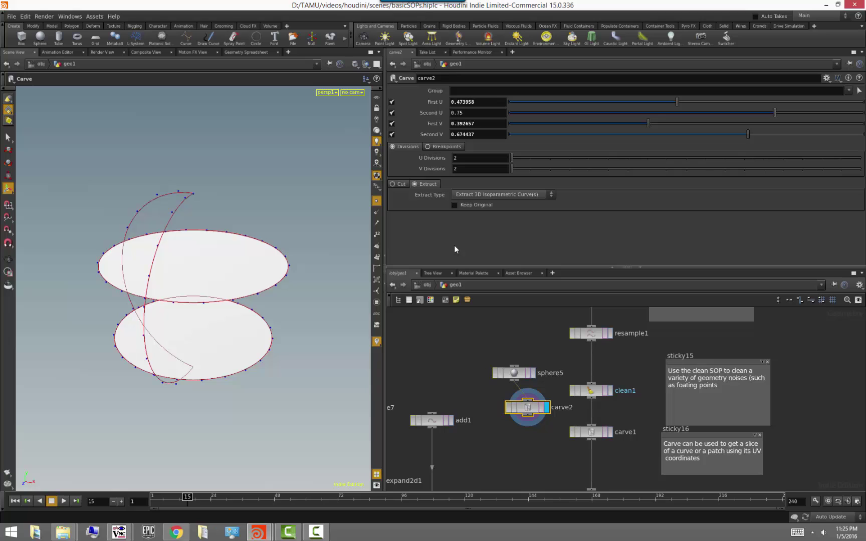
Step: Enable Keep Original on carve2 and set First U to 0.481 and First V to 0.294638
click(465, 207)
key(Escape)
drag(205, 334, 245, 324)
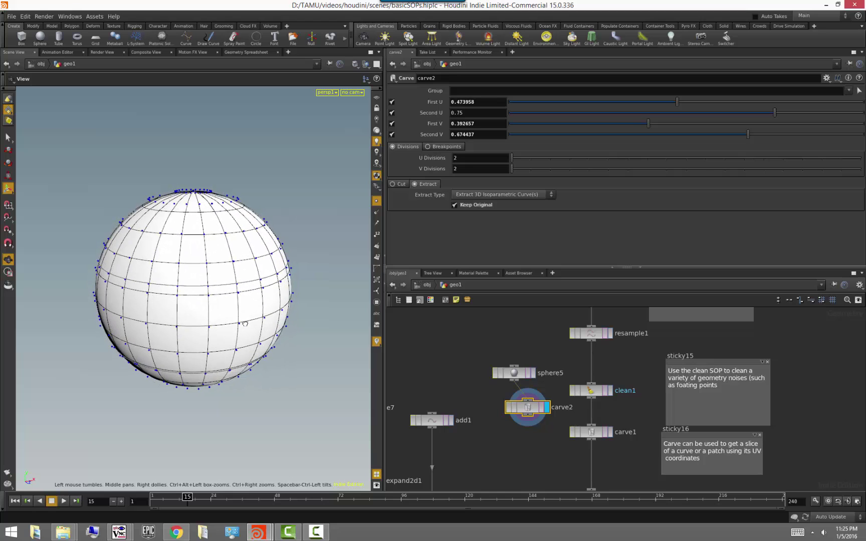
mouse_move(678, 104)
mouse_down()
mouse_move(629, 106)
mouse_move(680, 104)
mouse_up()
drag(223, 287, 227, 248)
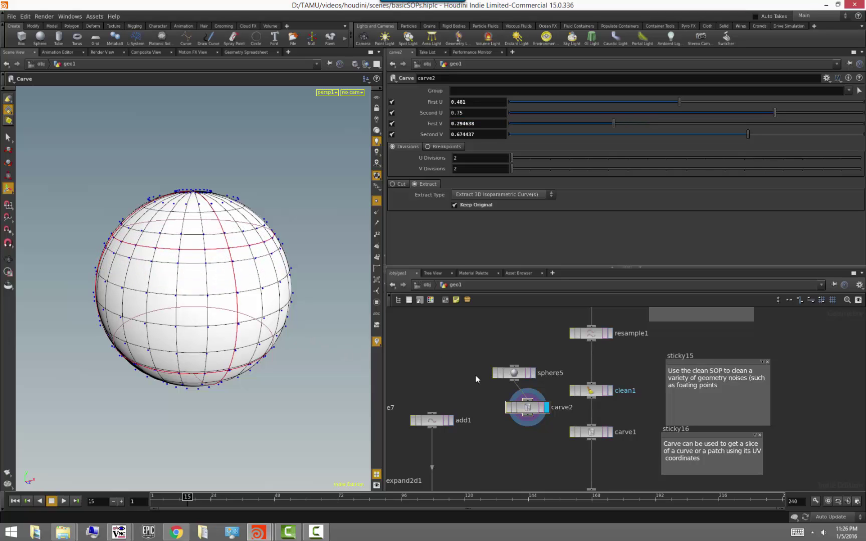
Step: Display carve1 and its downstream polywire2 node, and open polywire2's parameters
middle_drag(546, 454, 533, 345)
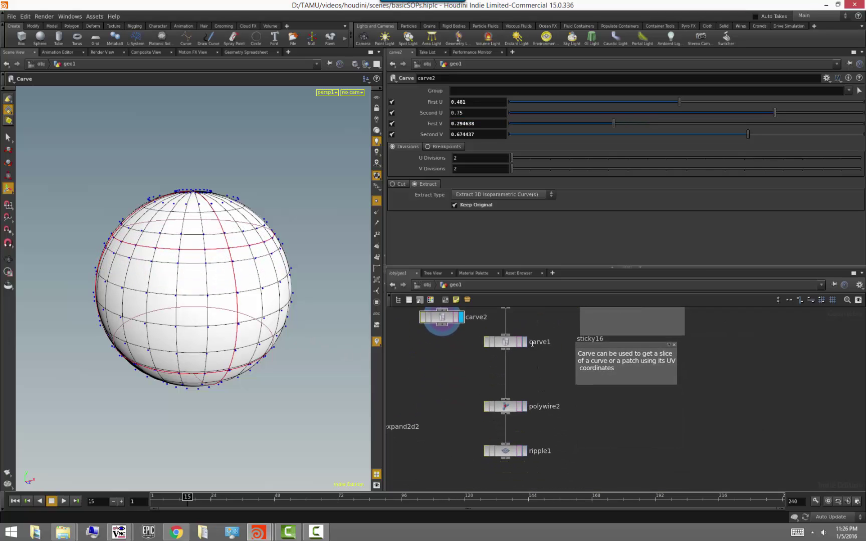
click(525, 342)
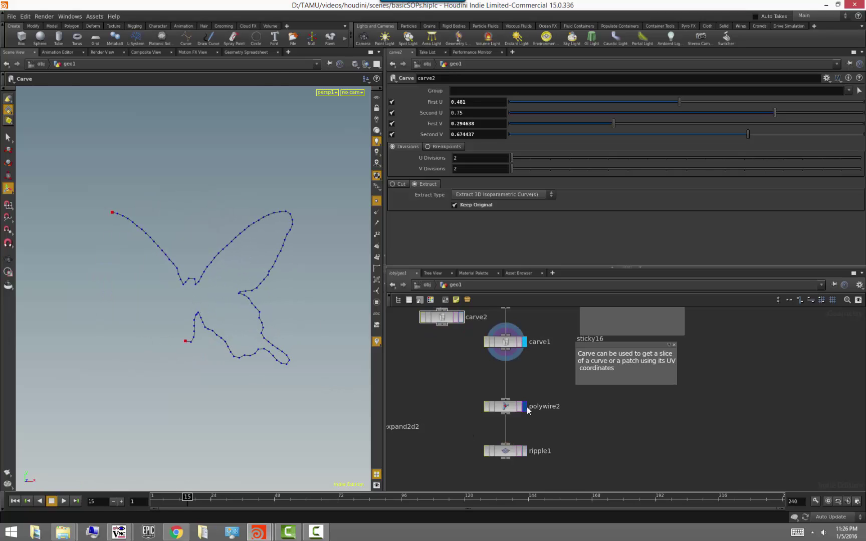
click(525, 407)
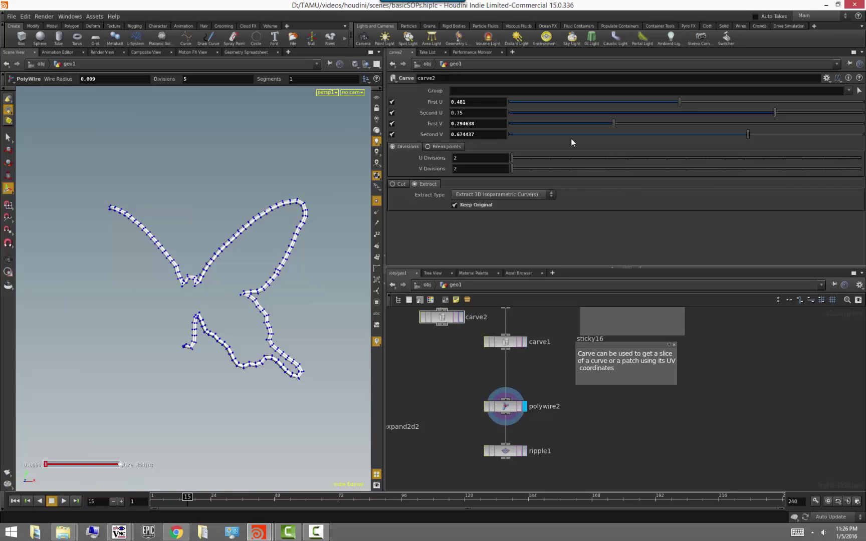
click(505, 414)
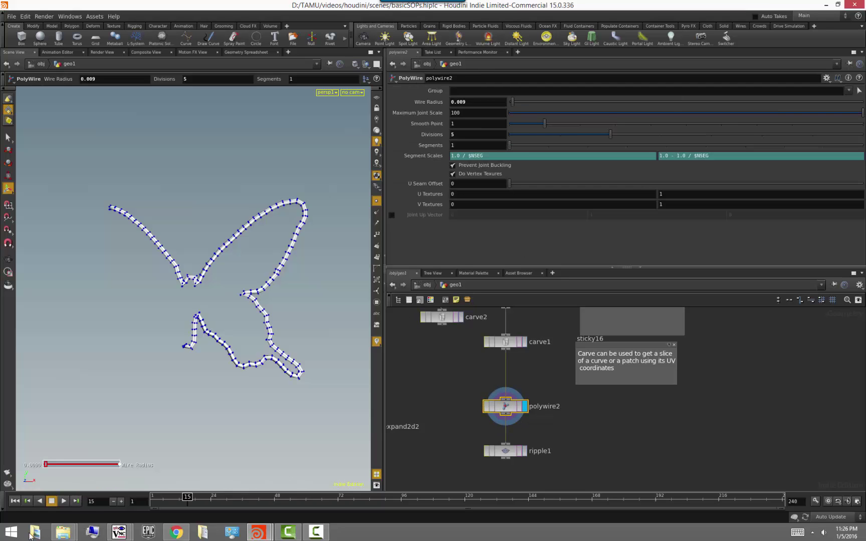
drag(47, 467, 48, 467)
Step: Add a PolyExpand2D node fed by carve1 beside polywire2 and display it
key(Tab)
text(polyex)
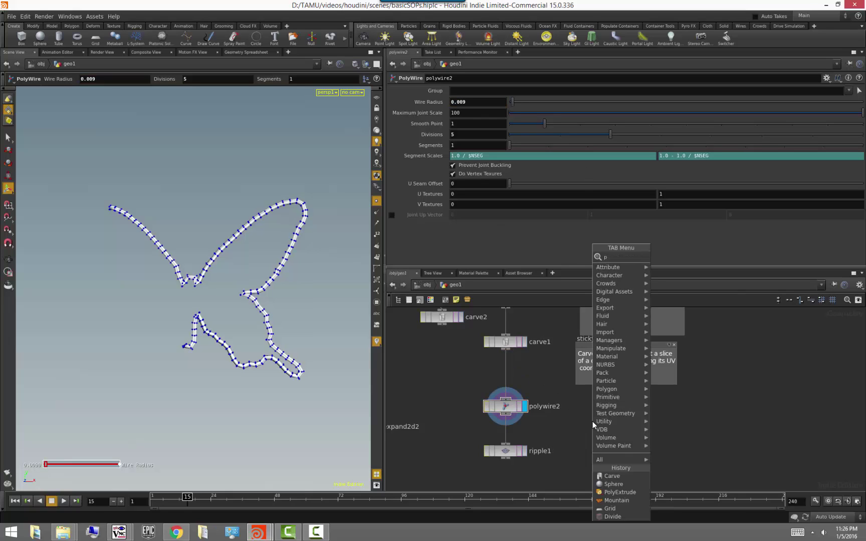
key(Down)
key(Return)
click(593, 422)
click(607, 426)
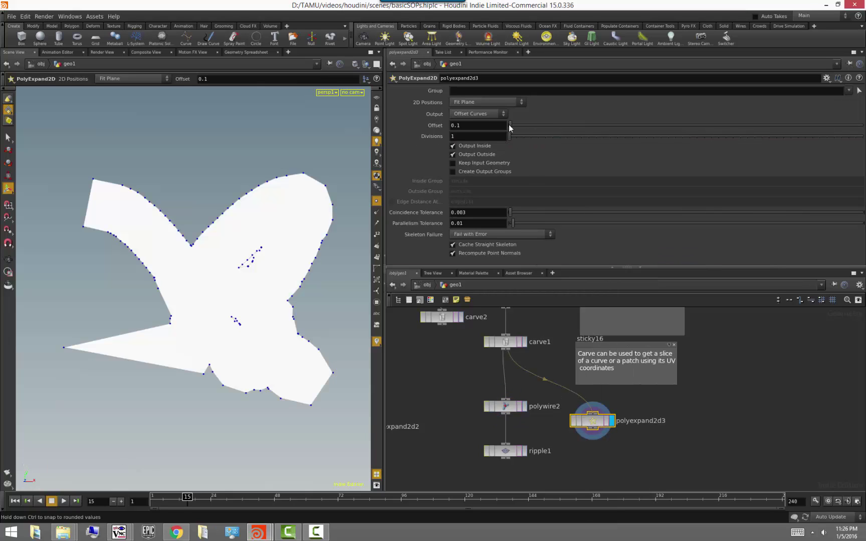
Step: Set polyexpand2d3's Offset to 0.0131 and its Output to Offset Surfaces
drag(509, 125, 507, 125)
middle_drag(485, 125, 547, 164)
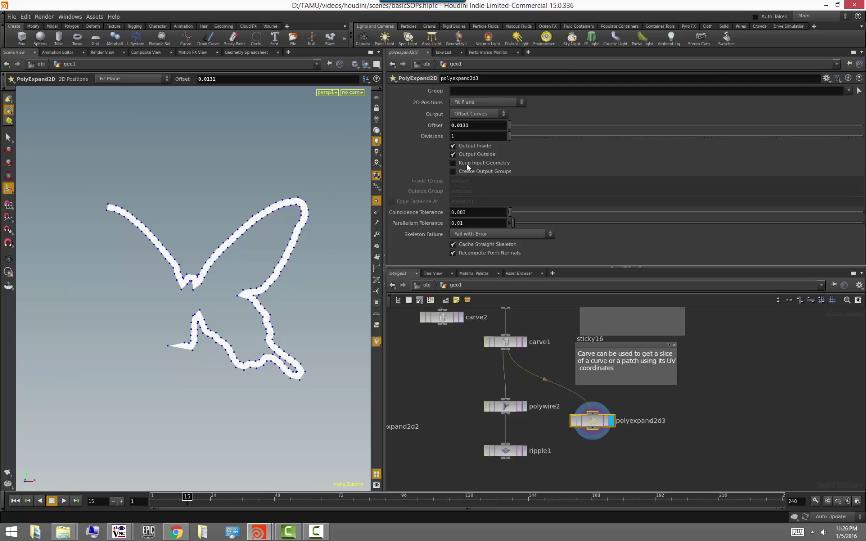
click(480, 114)
click(481, 133)
alt+right_drag(177, 300, 125, 310)
Step: Display ripple1 and set its Height to 0.087 and Wave Decay to 7.23
click(569, 469)
middle_drag(568, 469, 549, 405)
click(509, 408)
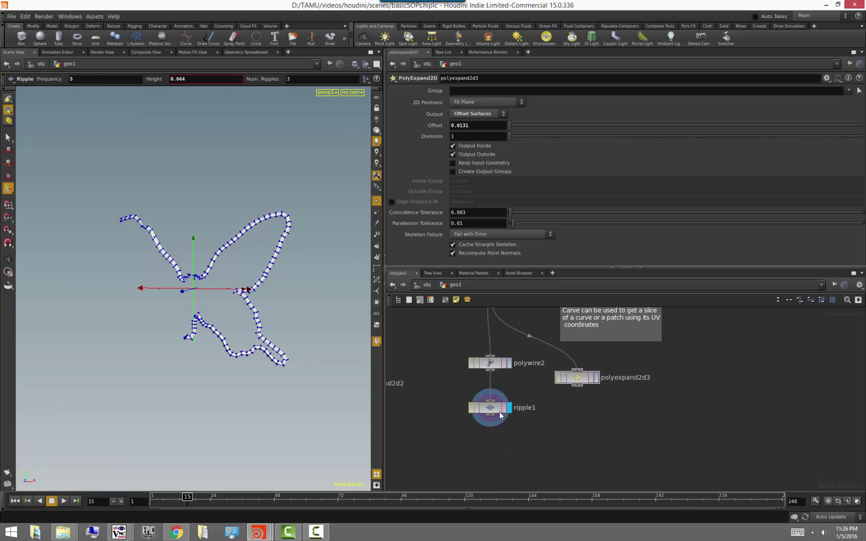
drag(526, 168, 541, 185)
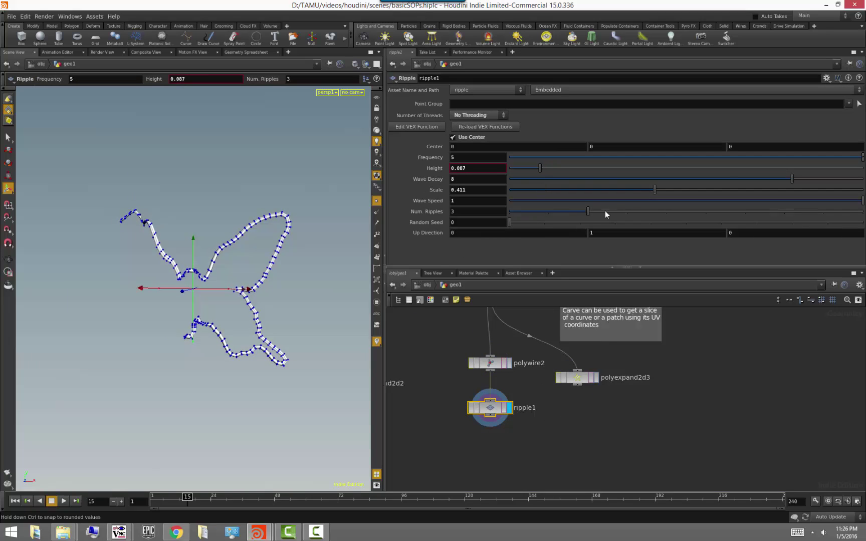
drag(794, 181, 765, 202)
Step: Display and select box1 at the head of the edgedivide1 chain, framing the box in the viewport
scroll(528, 399, down, 3)
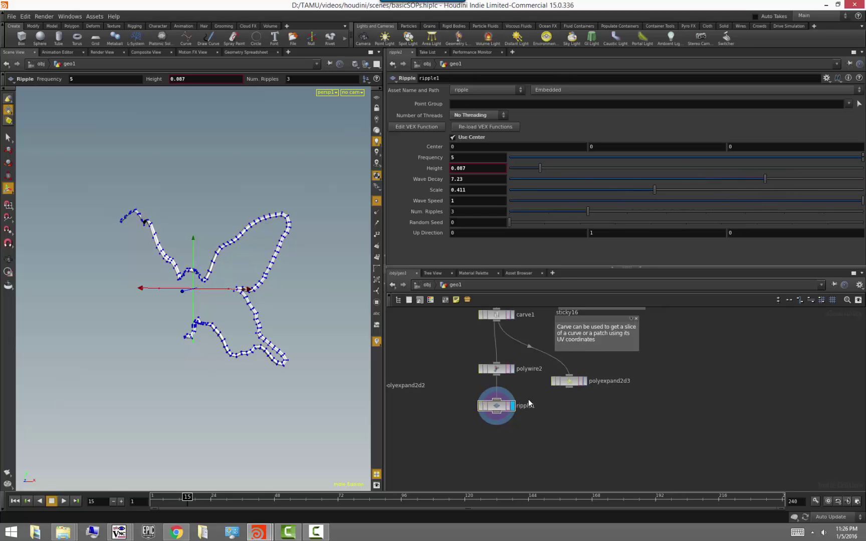
middle_drag(685, 331, 604, 419)
middle_drag(554, 402, 419, 408)
scroll(647, 356, up, 2)
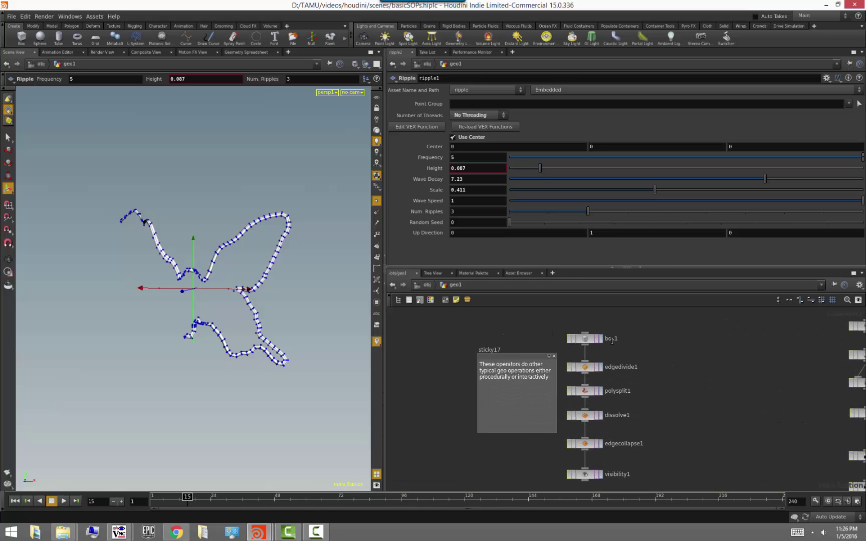
click(601, 341)
click(586, 340)
alt+right_drag(310, 391, 233, 405)
mouse_move(234, 405)
alt+mouse_down()
mouse_move(213, 419)
mouse_move(221, 418)
alt+mouse_up()
key(space+g)
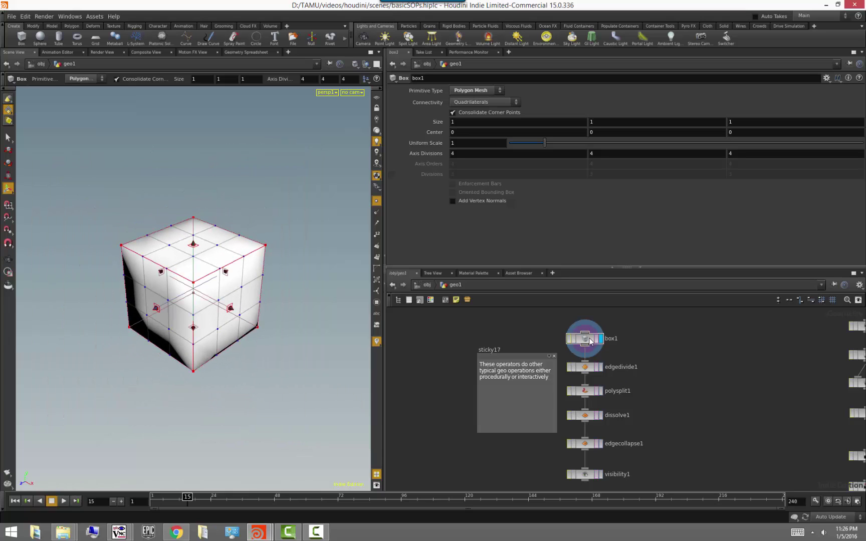
Step: Try reshaping box1 with its viewport bounding-box handles, and undo the changes
alt+drag(265, 378, 248, 319)
mouse_move(169, 326)
mouse_down()
mouse_move(83, 300)
mouse_move(155, 327)
mouse_up()
drag(199, 261, 195, 169)
key(ctrl+z)
key(ctrl+z)
key(ctrl+z)
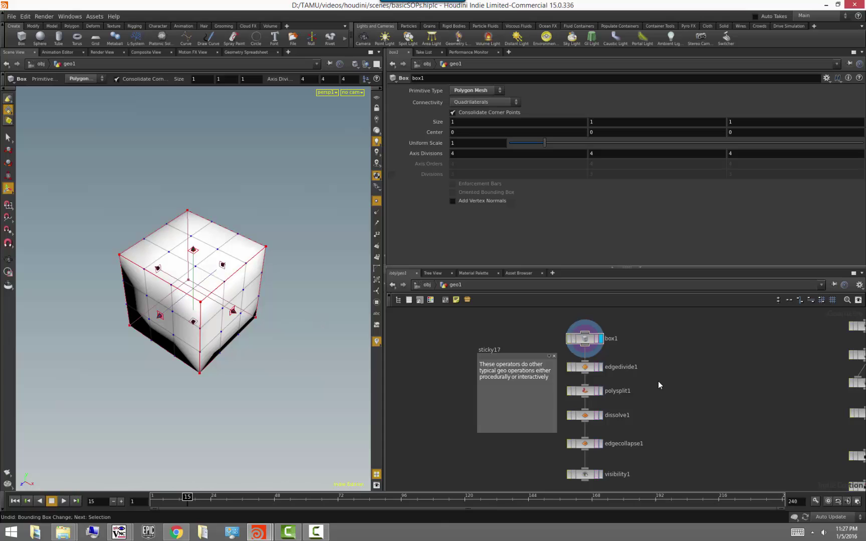
Step: Display edgedivide1, set its Edge Divisions to 4, and open its parameters
scroll(659, 381, up, 2)
scroll(691, 390, up, 1)
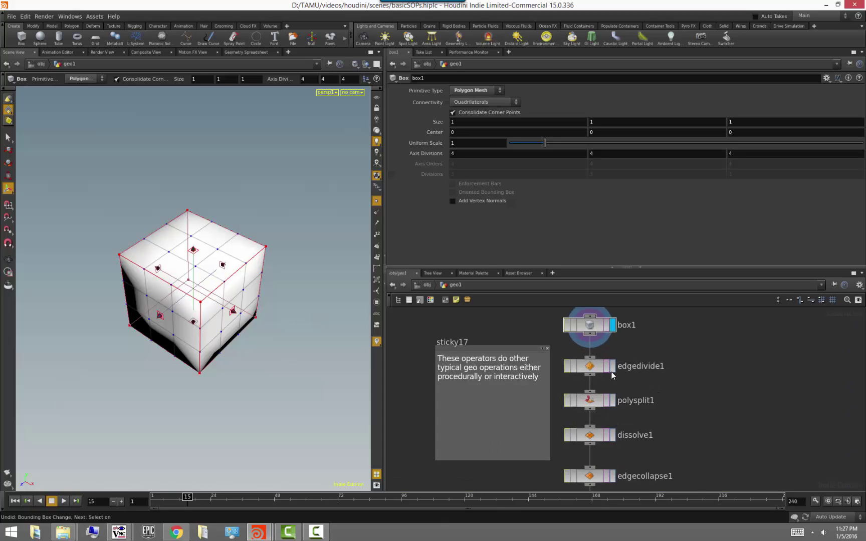
click(612, 367)
drag(221, 365, 68, 368)
drag(232, 405, 166, 456)
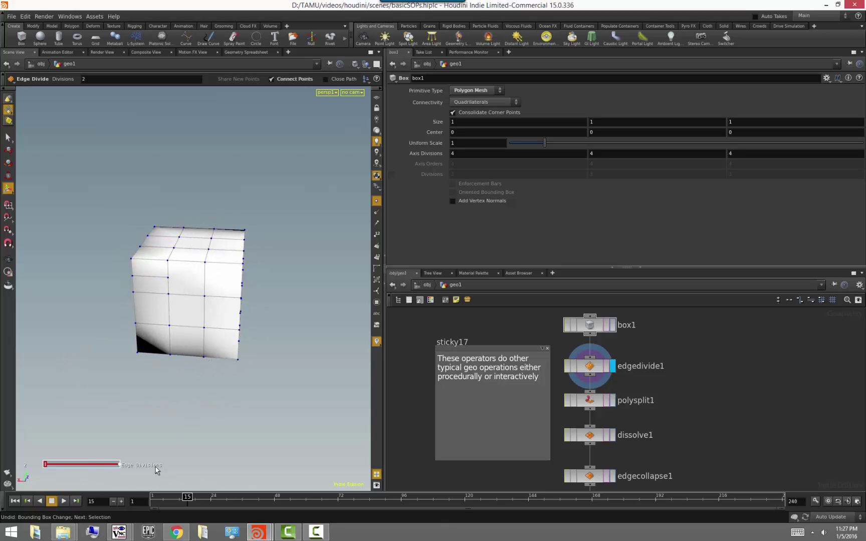
drag(47, 465, 64, 470)
key(Escape)
drag(151, 386, 163, 412)
click(600, 369)
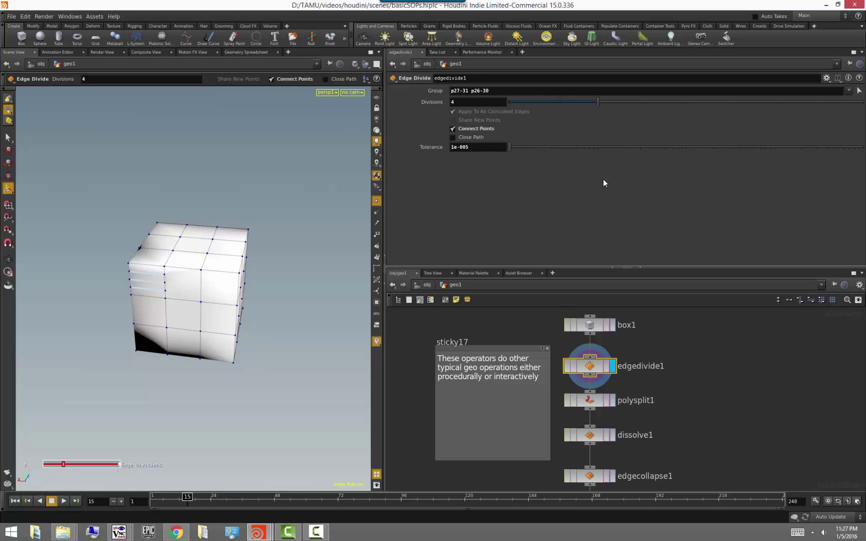
Step: Reselect edgedivide1's Group as four neighbouring vertical edges in the box's upper row, p30-26 p29-25 p24-28 p32-55
click(858, 91)
alt+drag(253, 313, 192, 268)
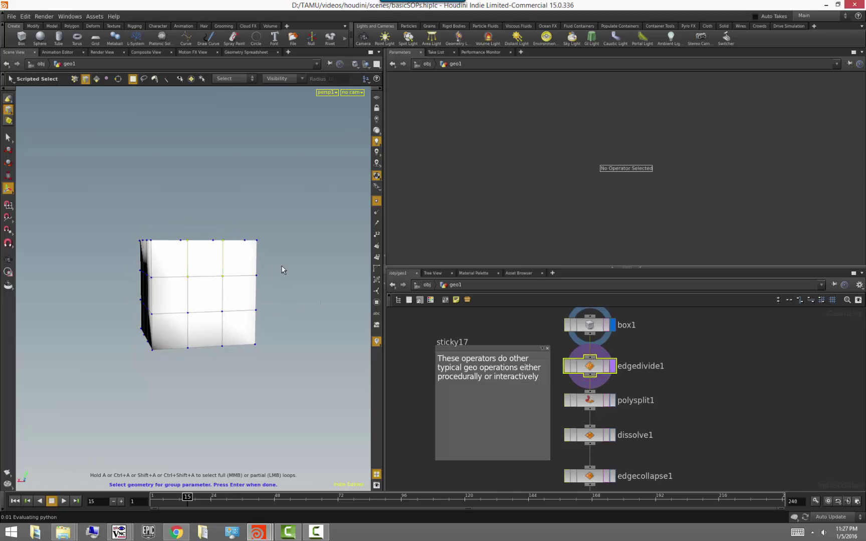
alt+drag(282, 267, 203, 272)
shift+click(188, 276)
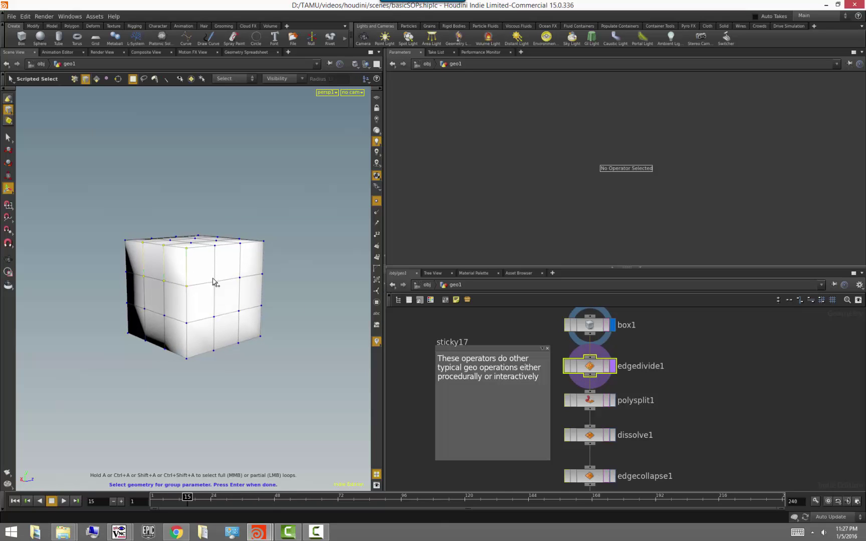
key(Return)
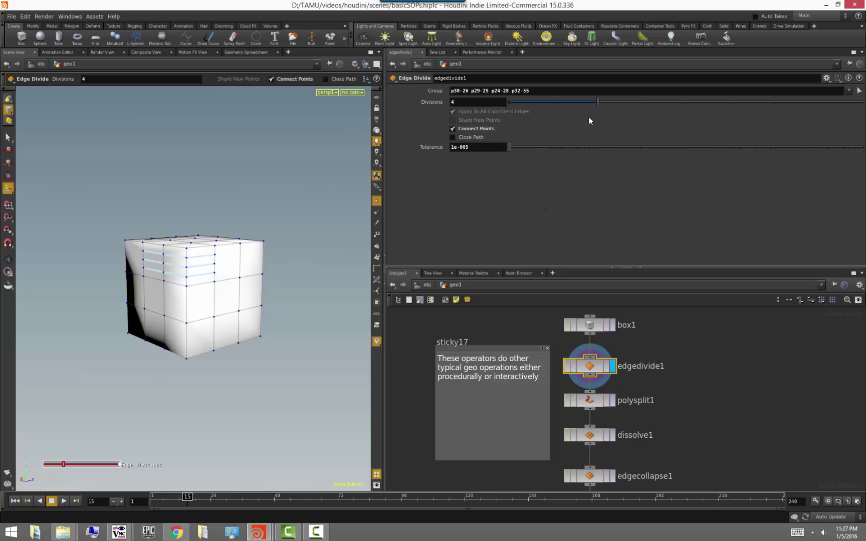
Step: Set edgedivide1's Divisions to 5 and inspect the divided edges around the corner
drag(573, 102, 616, 103)
key(Escape)
alt+drag(183, 395, 191, 404)
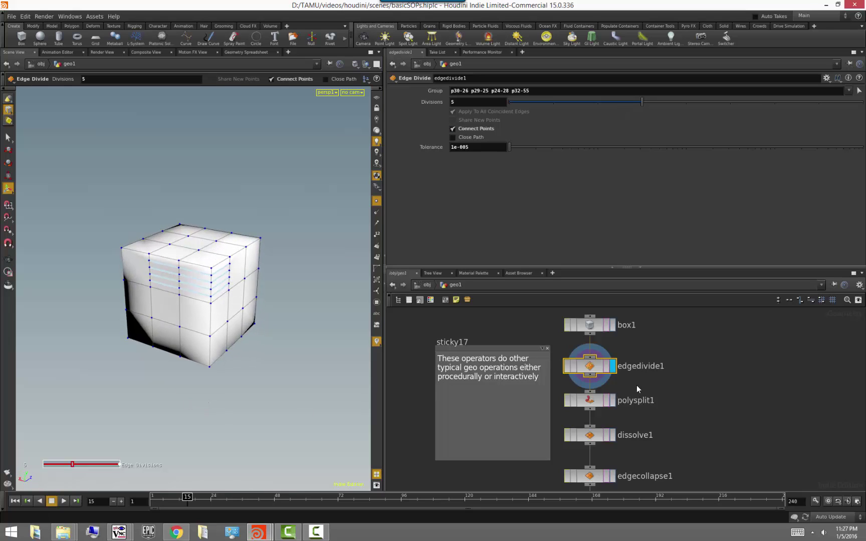
Step: Display and select polysplit1, and bypass the edgedivide1 node above it
click(613, 404)
click(600, 402)
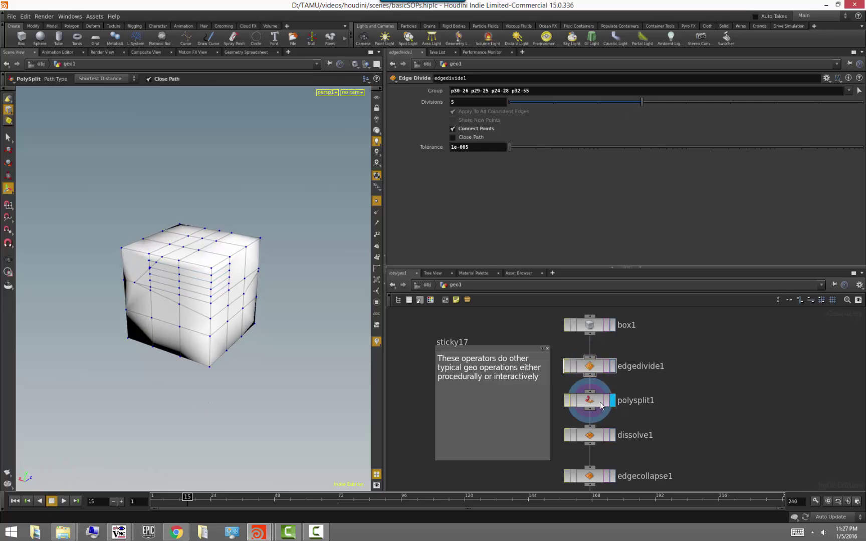
mouse_move(190, 402)
alt+mouse_down()
mouse_move(204, 411)
mouse_move(149, 396)
mouse_move(256, 374)
mouse_move(196, 375)
mouse_move(194, 391)
alt+mouse_up()
click(567, 369)
key(Escape)
key(Return)
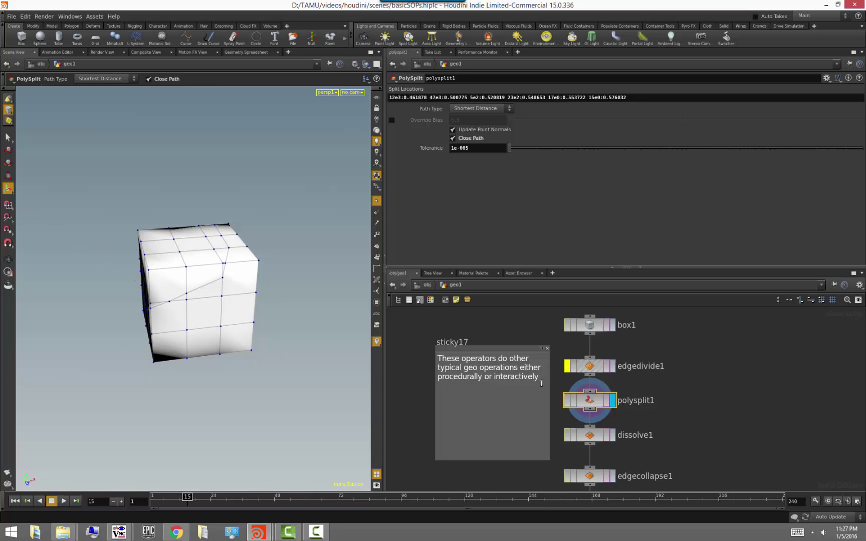
Step: Clear all of polysplit1's existing Split Locations
key(Escape)
drag(166, 309, 342, 341)
drag(597, 103, 248, 107)
key(BackSpace)
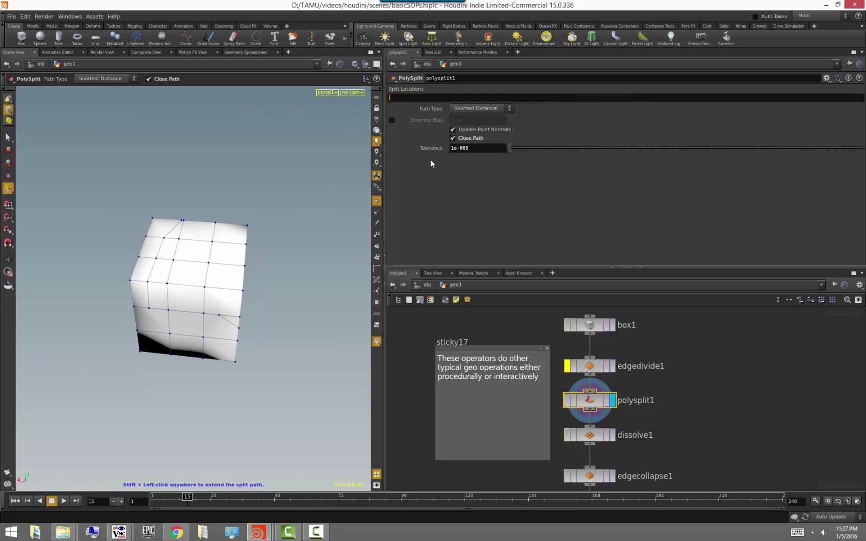
key(Return)
Step: Draw a new split path across two adjacent box faces, passing around their shared corner edge and hooking back along the lower row
alt+drag(273, 341, 174, 294)
click(186, 283)
click(205, 304)
click(241, 302)
drag(248, 308, 196, 310)
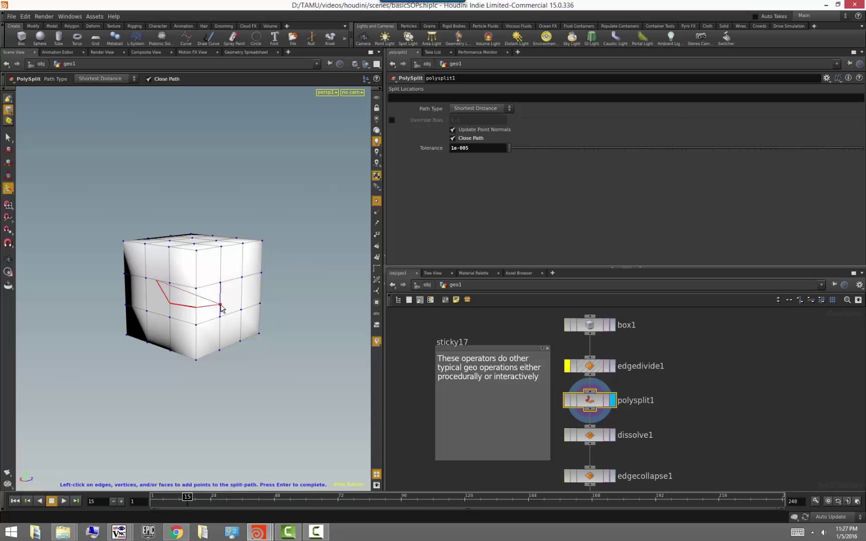
click(252, 308)
click(251, 323)
click(241, 330)
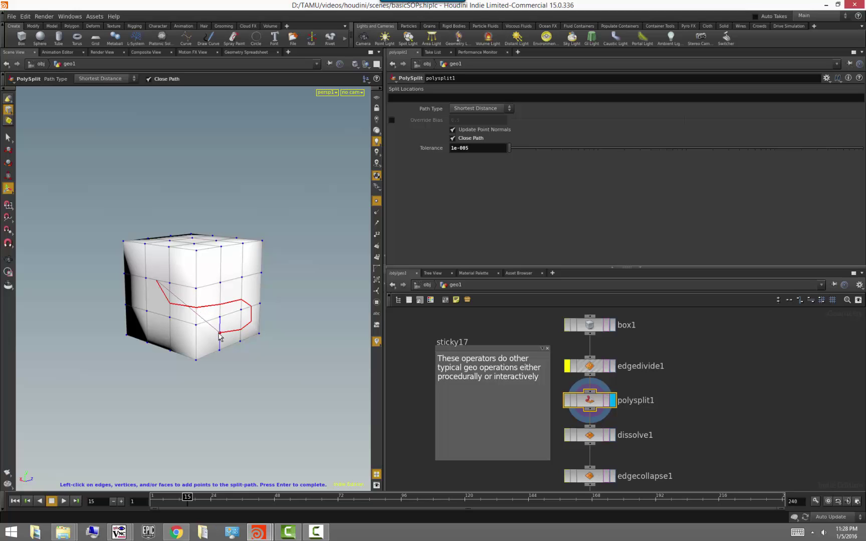
click(219, 333)
key(Return)
Step: Turn off Close Path on polysplit1 so the split path stays open
alt+drag(237, 380, 254, 383)
click(453, 138)
key(Escape)
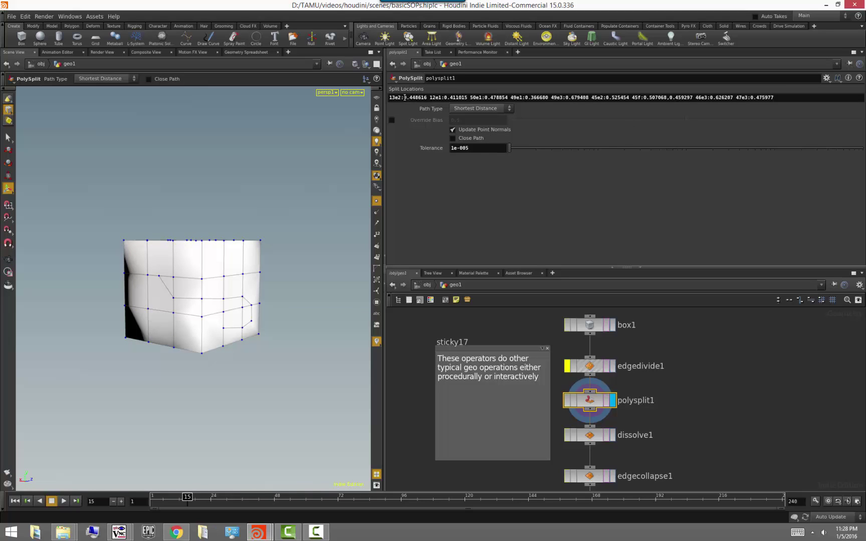
Step: Try to adjust the 13e2 and 49e1 split location values with the value ladder
drag(410, 97, 428, 97)
mouse_move(414, 97)
middle_down()
mouse_move(424, 97)
mouse_move(415, 81)
middle_up()
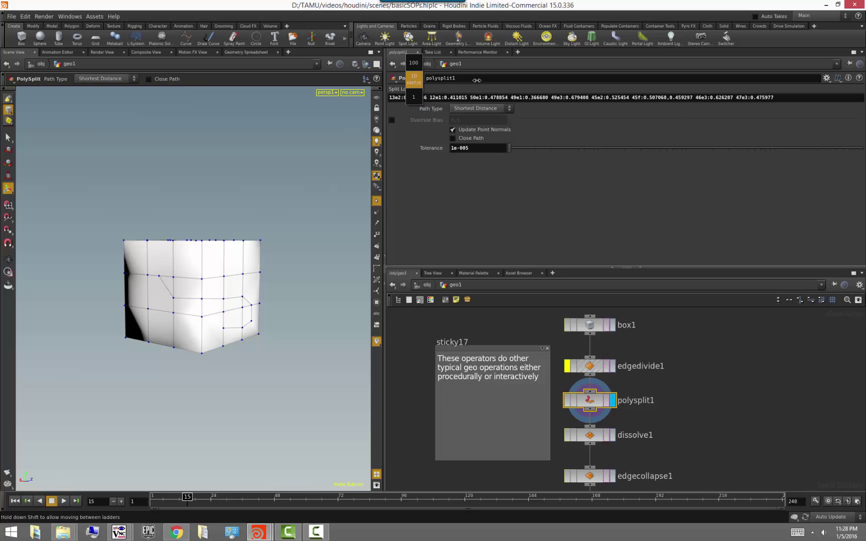
middle_drag(473, 81, 473, 82)
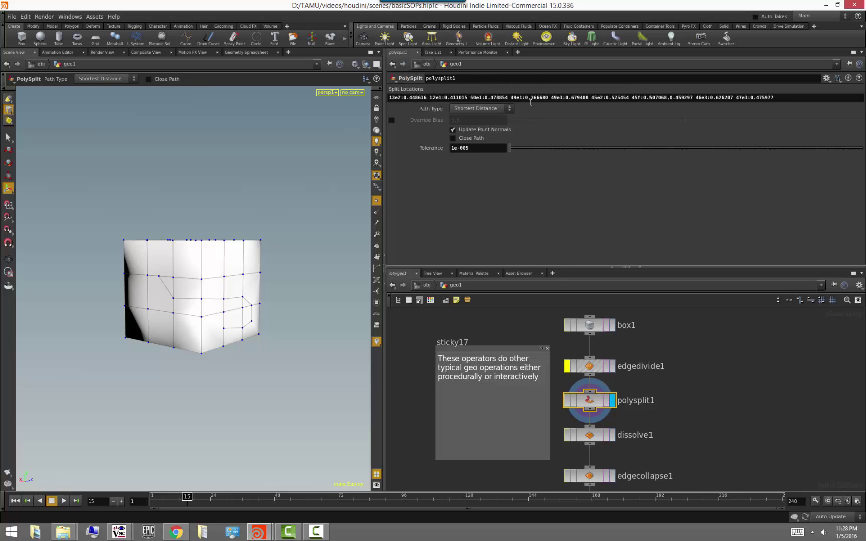
mouse_move(530, 97)
mouse_down()
mouse_move(551, 97)
mouse_move(530, 97)
mouse_up()
click(553, 99)
middle_drag(536, 98, 538, 59)
middle_drag(472, 60, 622, 146)
Step: Set the 49e1 split location to 0.5 and delete the extra polysplit2 node
double_click(542, 97)
text(5)
key(Return)
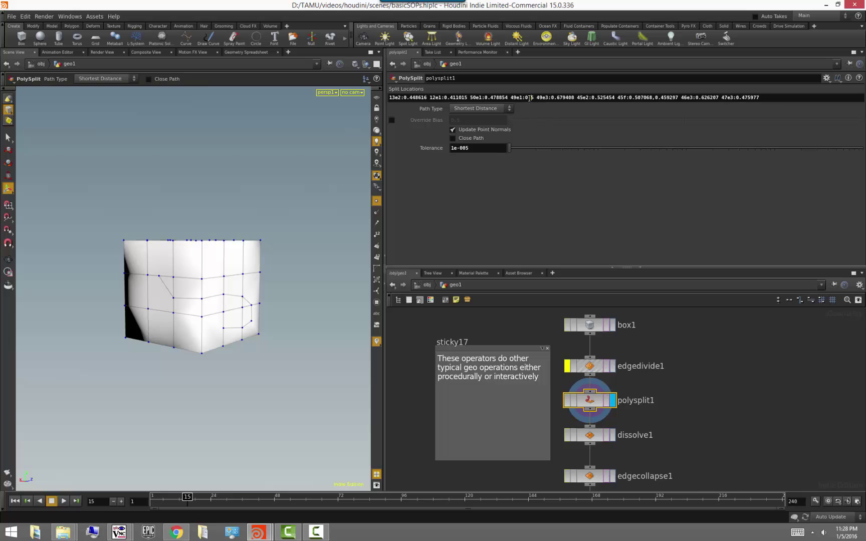
mouse_move(532, 98)
middle_down()
mouse_move(515, 98)
mouse_move(555, 102)
mouse_move(544, 103)
middle_up()
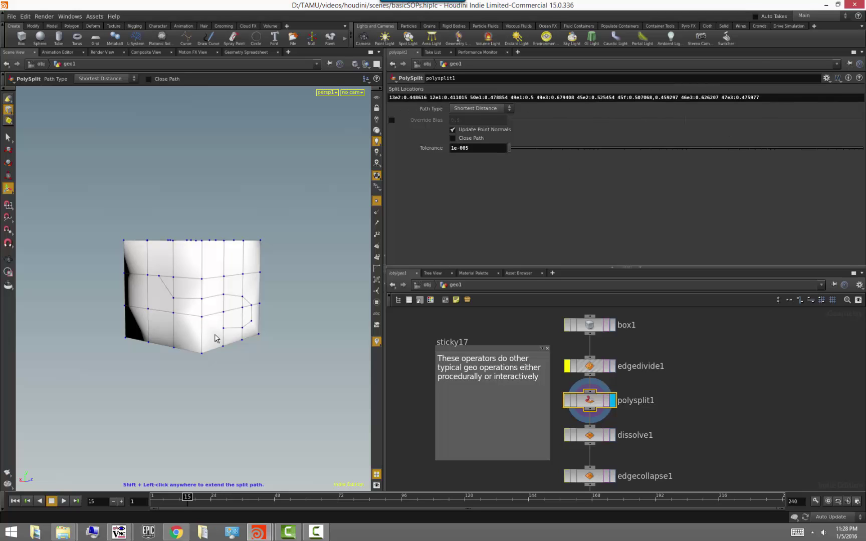
click(235, 336)
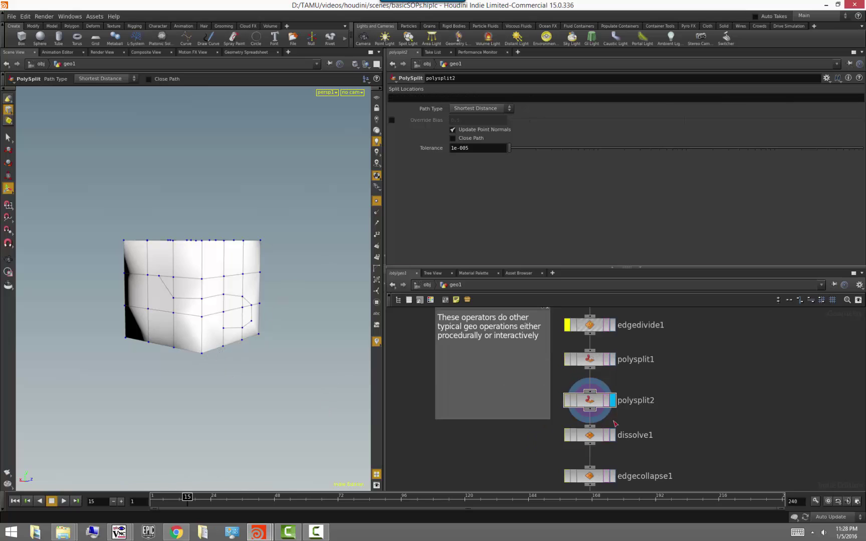
key(Delete)
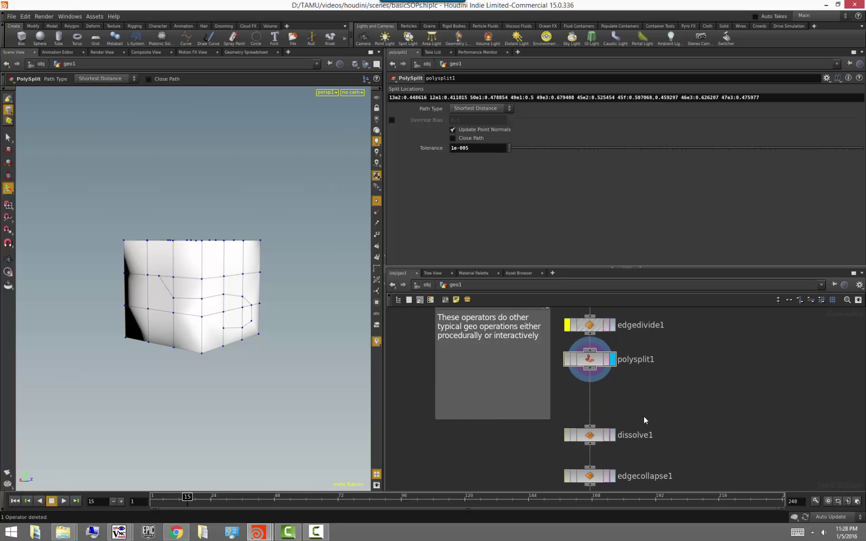
Step: Display and select dissolve1, with the box turned to show the split face
alt+drag(265, 388, 229, 399)
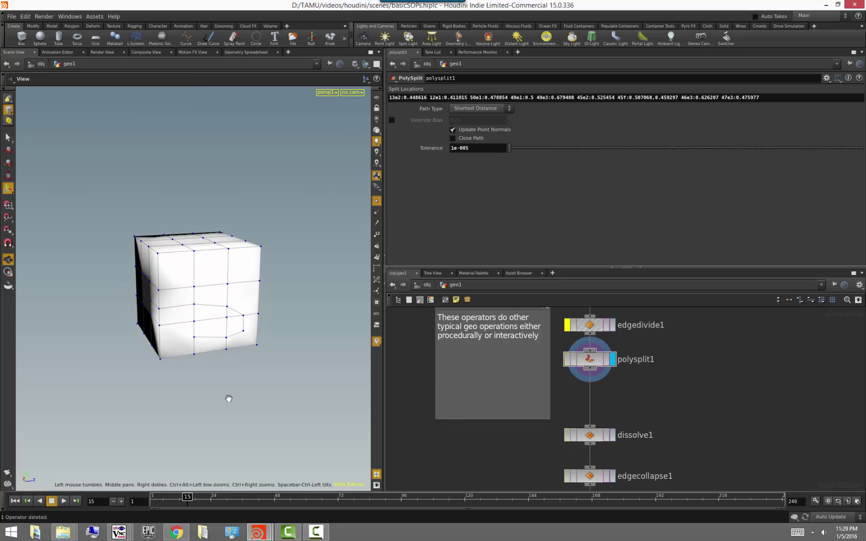
alt+right_drag(229, 399, 283, 407)
click(609, 437)
mouse_move(292, 415)
mouse_down()
mouse_move(323, 396)
mouse_move(296, 401)
mouse_up()
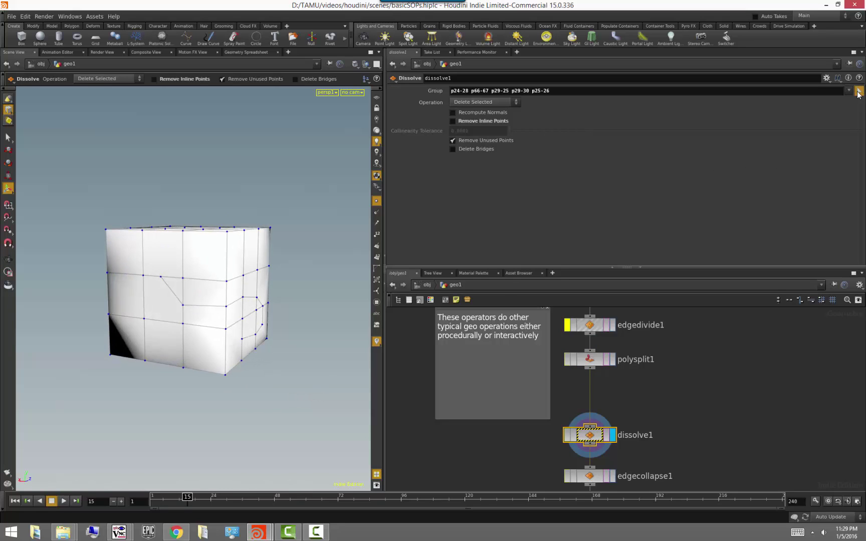
Step: Reselect dissolve1's Group as the horizontal edges p25-24 p56-58 p20-21 beside the box corner
click(859, 91)
click(203, 279)
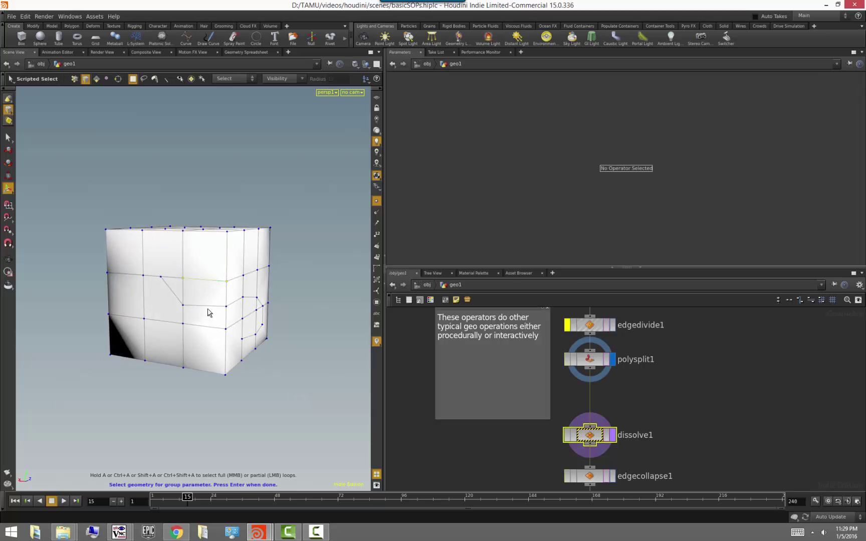
shift+click(206, 310)
key(Return)
mouse_move(253, 379)
mouse_down()
mouse_move(253, 360)
mouse_move(261, 393)
mouse_up()
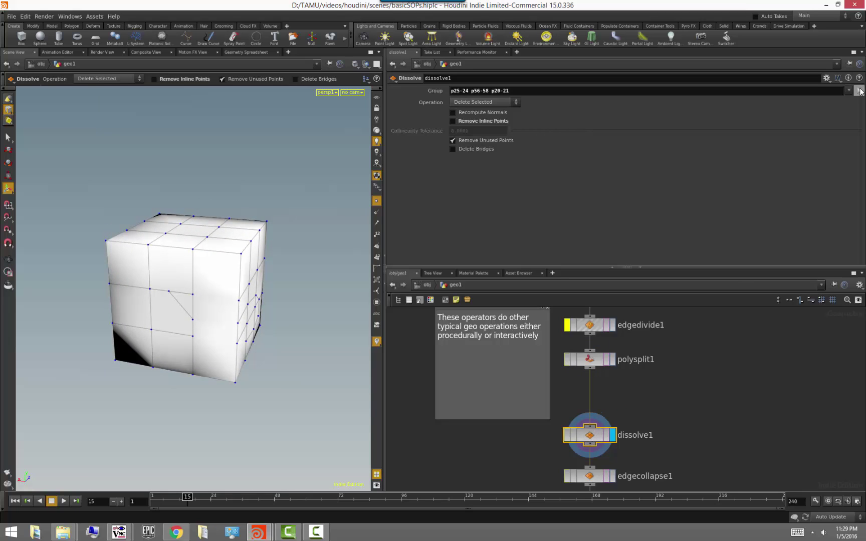
Step: Add the diagonal split edge and the neighbouring horizontal edges p25-57 p56-57-26 p21-22 to dissolve1's Group
click(861, 91)
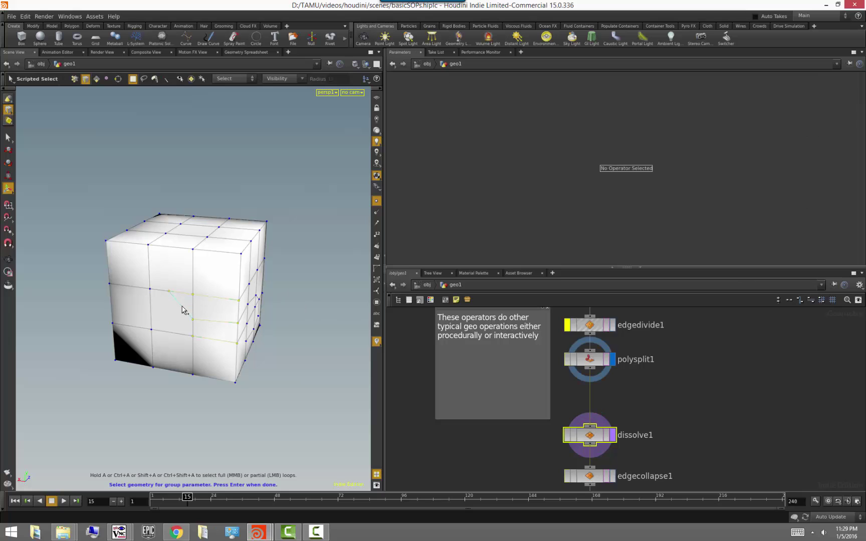
shift+click(162, 291)
shift+click(175, 331)
key(Return)
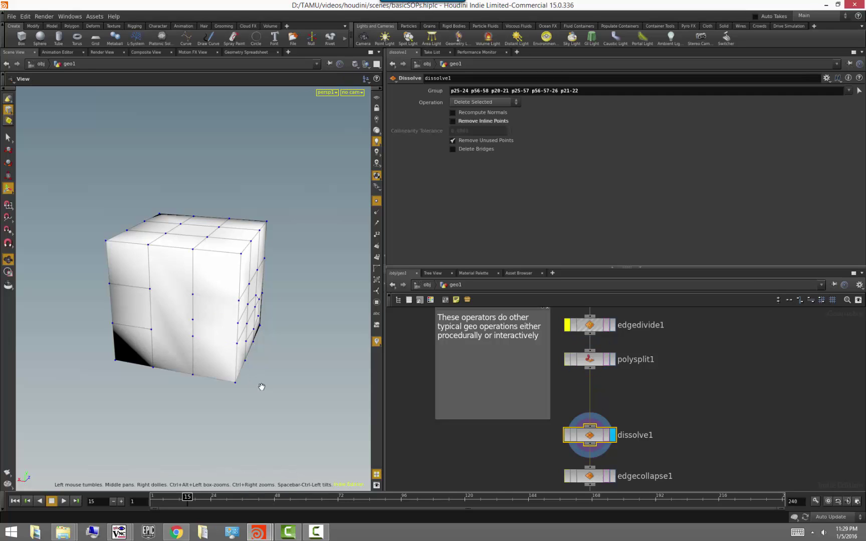
alt+drag(257, 386, 267, 371)
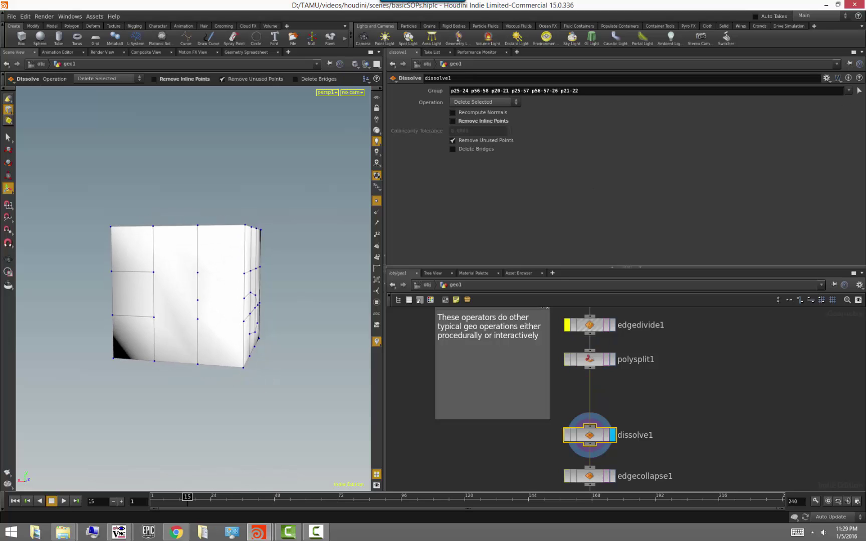
Step: Add the column of vertical edges p56-25 p21-56 p25-29 p21-17 to dissolve1's Group
click(859, 90)
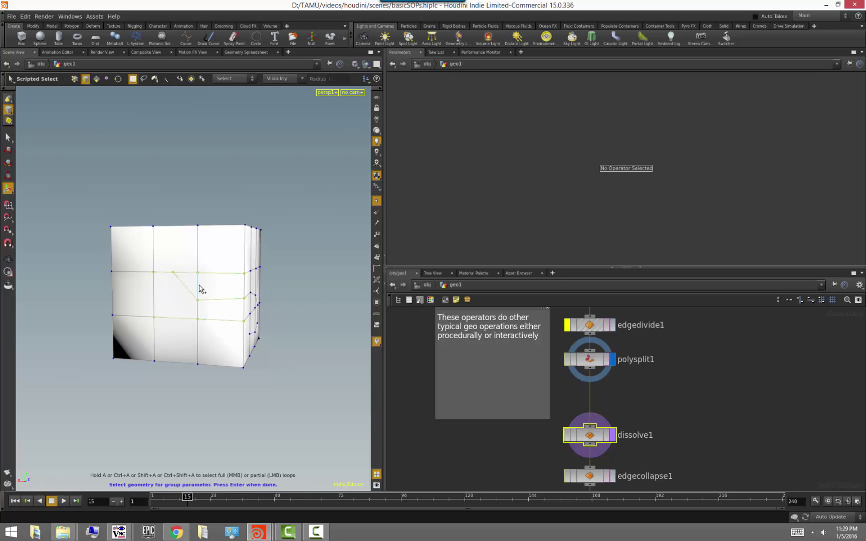
shift+click(198, 264)
shift+click(198, 327)
key(Return)
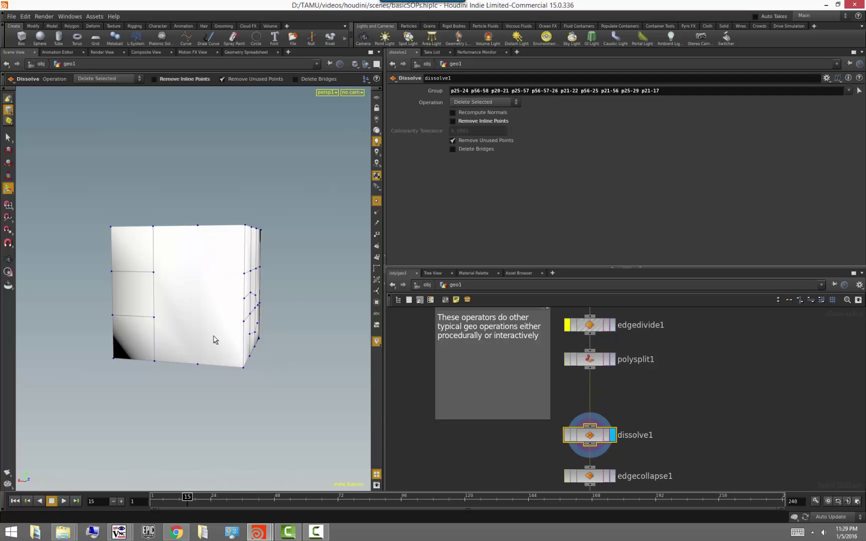
mouse_move(298, 334)
alt+mouse_down()
mouse_move(280, 351)
mouse_move(304, 348)
mouse_move(302, 338)
alt+mouse_up()
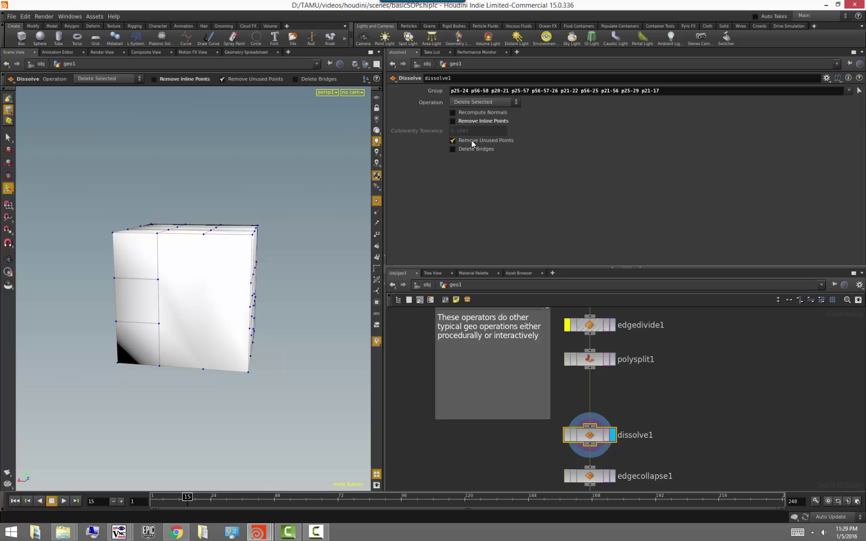
Step: Try dissolve1's Operation as Delete Non-Selected, and restore Delete Selected
click(489, 102)
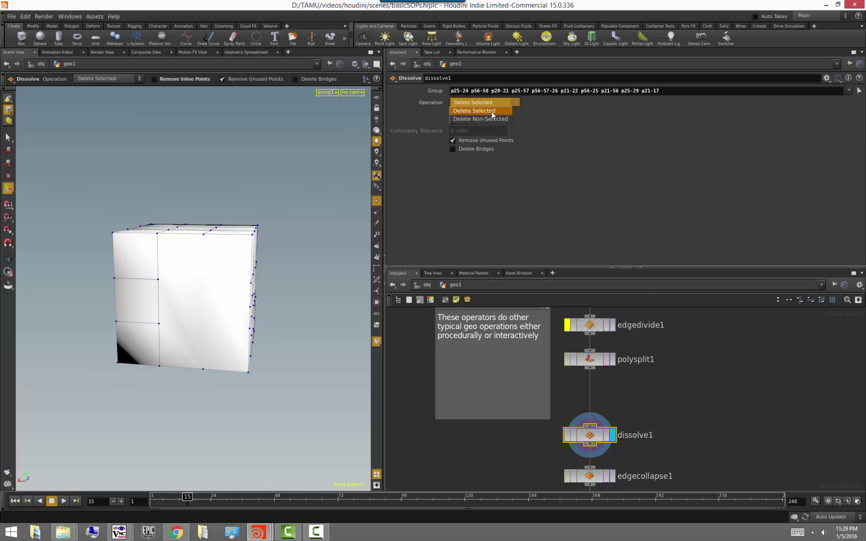
click(491, 119)
click(492, 102)
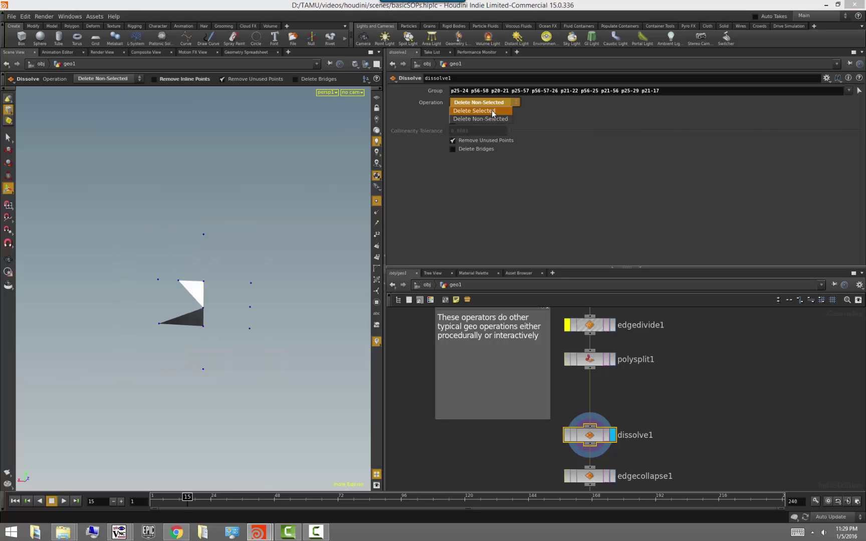
click(492, 111)
key(Escape)
drag(305, 261, 283, 290)
key(Return)
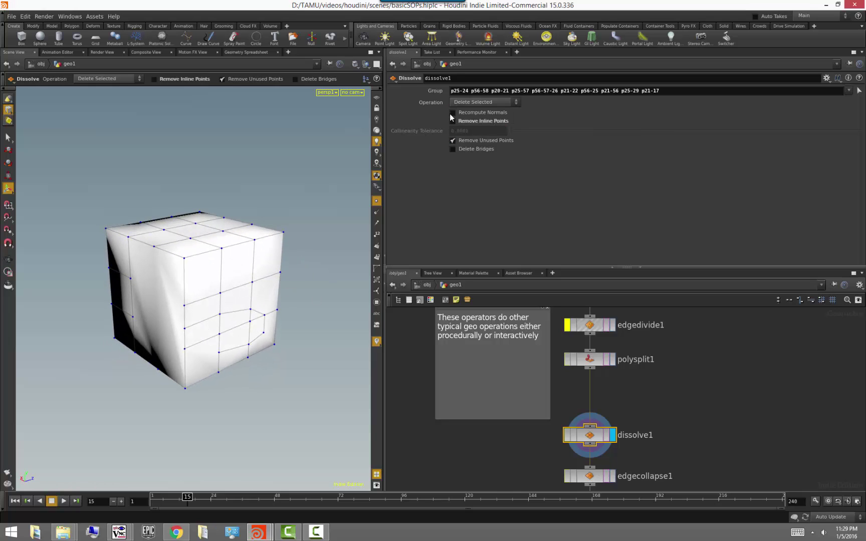
Step: Display and select the edgecollapse1 node below dissolve1
scroll(690, 441, down, 3)
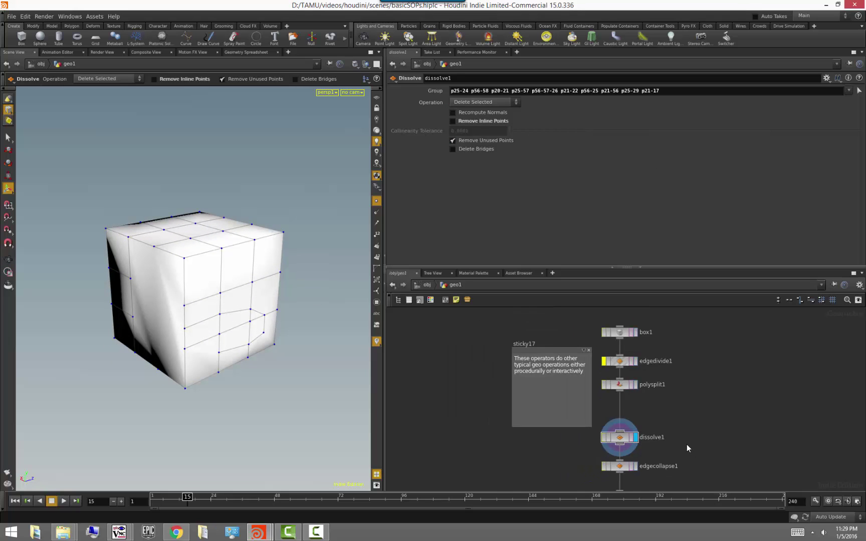
middle_drag(687, 444, 700, 376)
scroll(646, 404, up, 2)
click(642, 399)
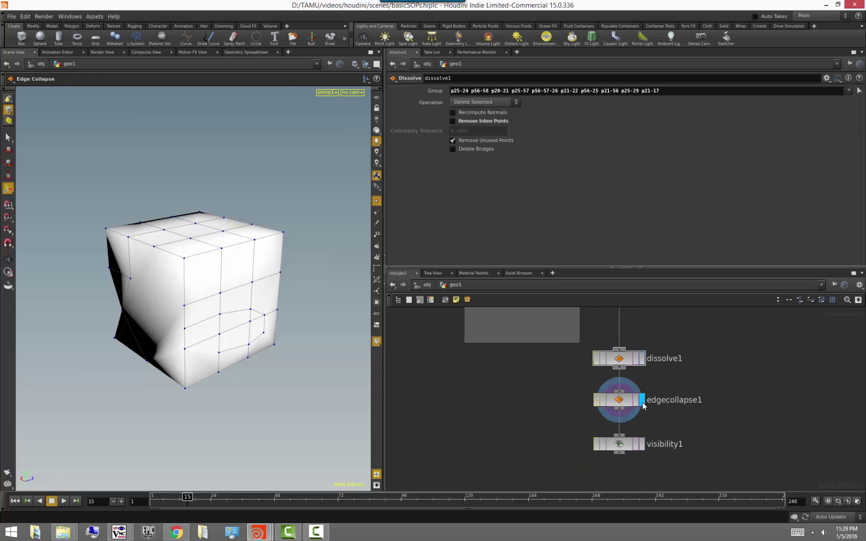
alt+drag(176, 409, 200, 409)
click(614, 399)
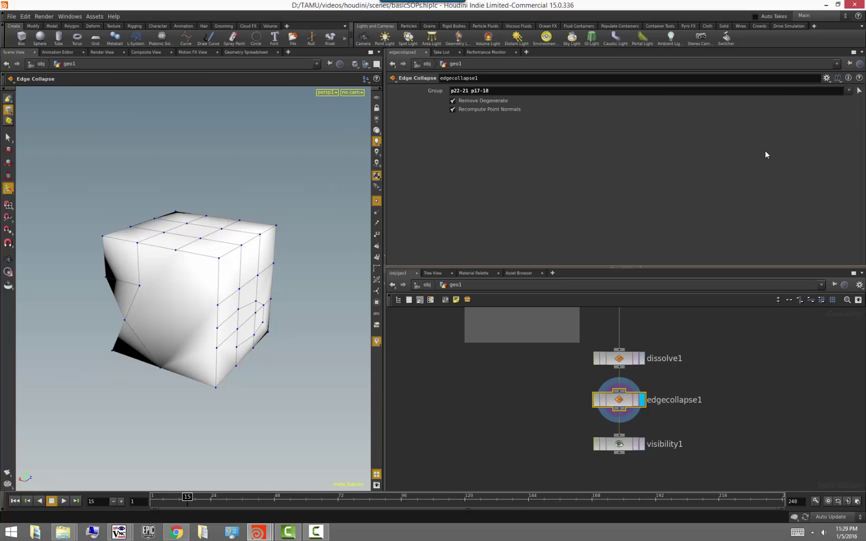
Step: Reselect edgecollapse1's Group as the two middle horizontal edges p46-47 p48-49 on an undissolved face, and inspect the collapsed edges
click(859, 92)
alt+drag(235, 341, 293, 287)
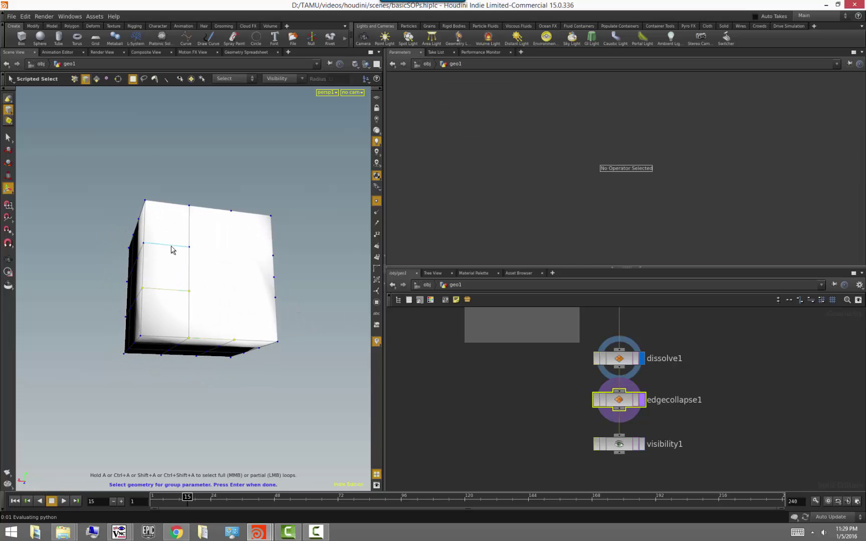
alt+drag(166, 309, 199, 303)
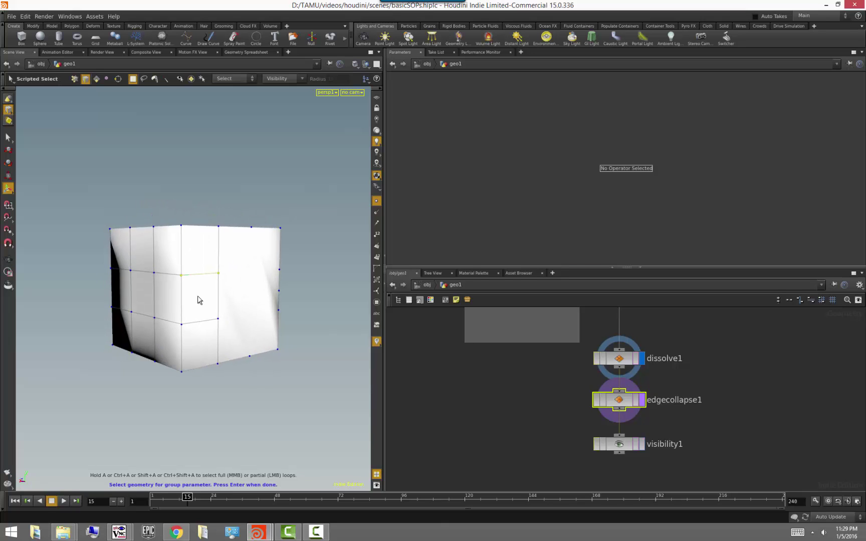
alt+drag(122, 394, 187, 332)
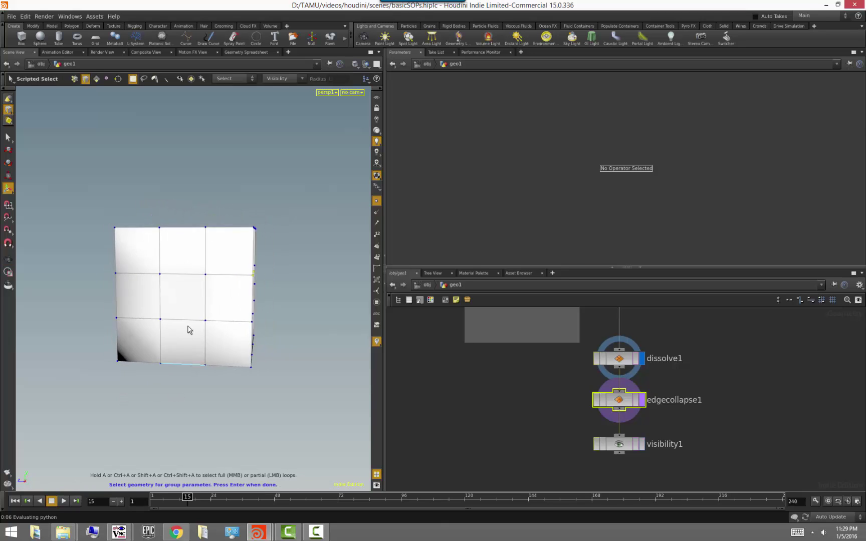
shift+click(187, 275)
key(Return)
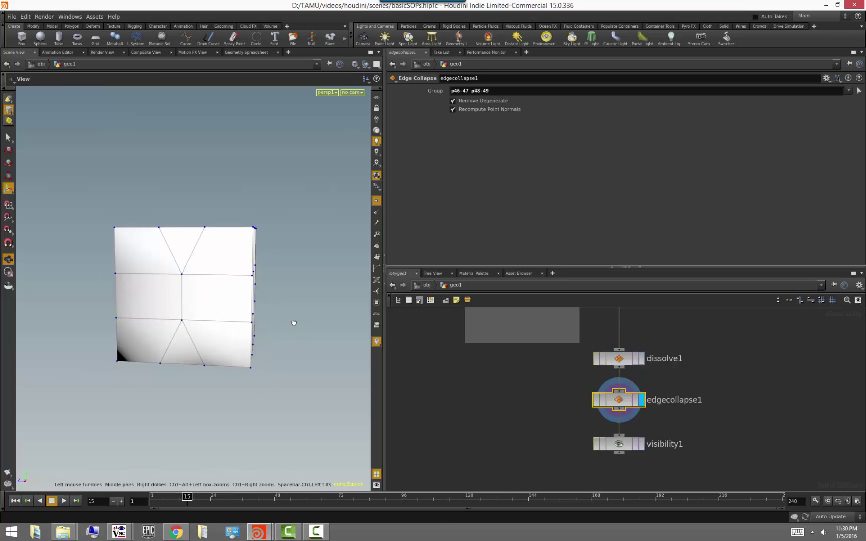
alt+drag(296, 323, 270, 339)
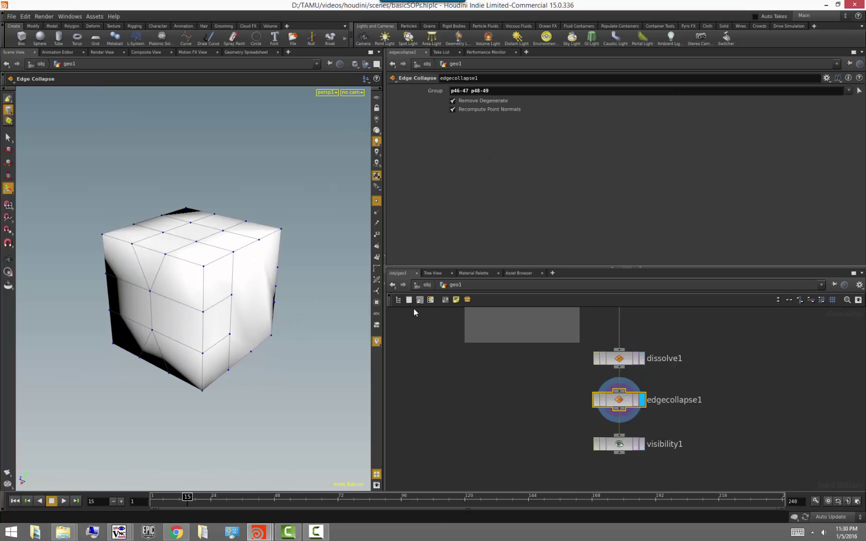
alt+drag(247, 377, 213, 353)
Step: Display and select the visibility1 node
click(661, 471)
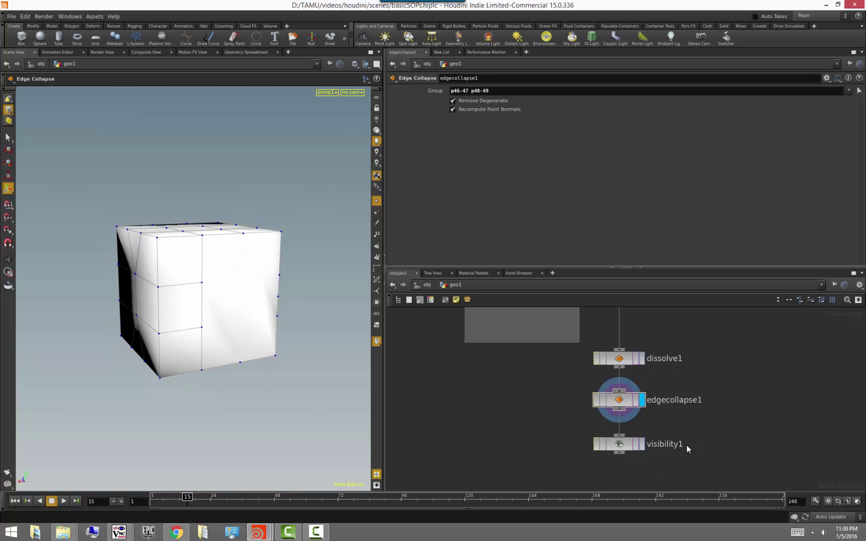
click(642, 444)
alt+drag(222, 406, 291, 409)
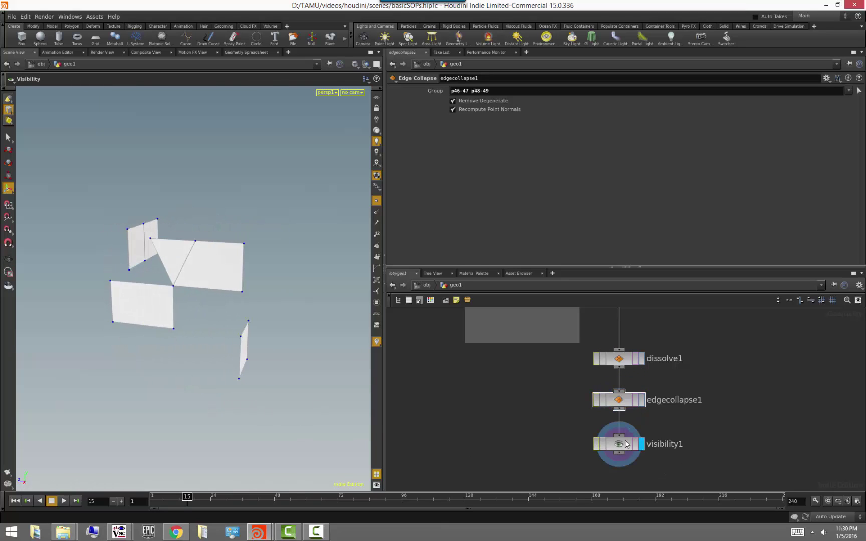
click(628, 443)
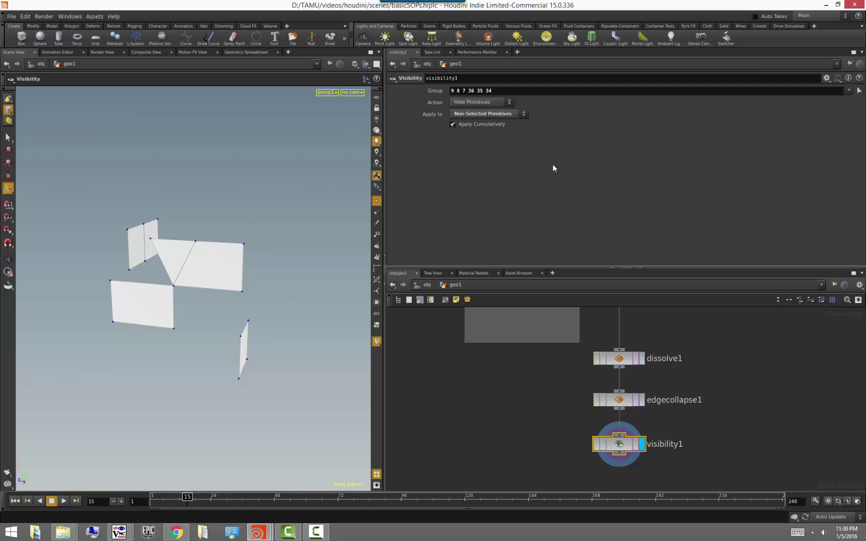
Step: Try the other Action option on visibility1, and restore Hide Primitives
click(503, 106)
click(489, 118)
click(491, 104)
click(492, 111)
Step: Inspect the displayed faces from another angle and view visibility1's node information
key(Escape)
drag(219, 395, 286, 404)
key(Return)
middle_click(626, 447)
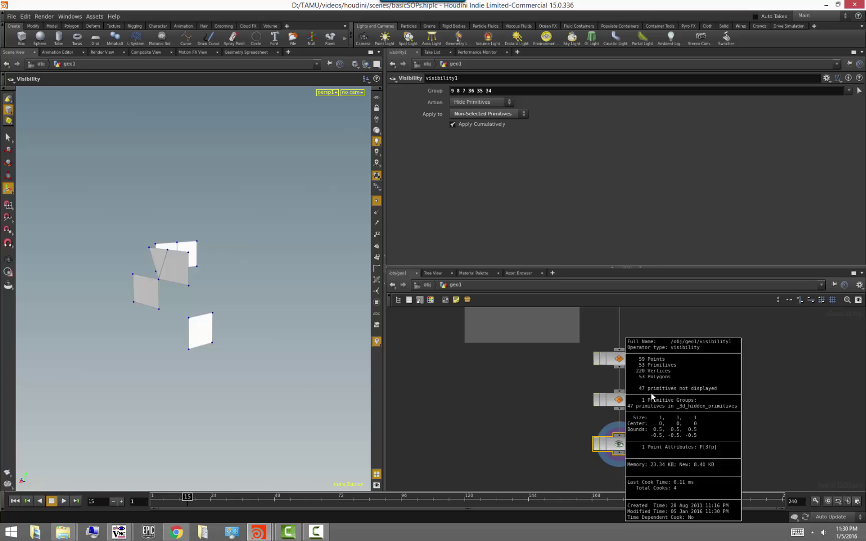
Step: Go to the UV example network and display its sphere2 node, followed by uvquickshade1
scroll(758, 398, down, 2)
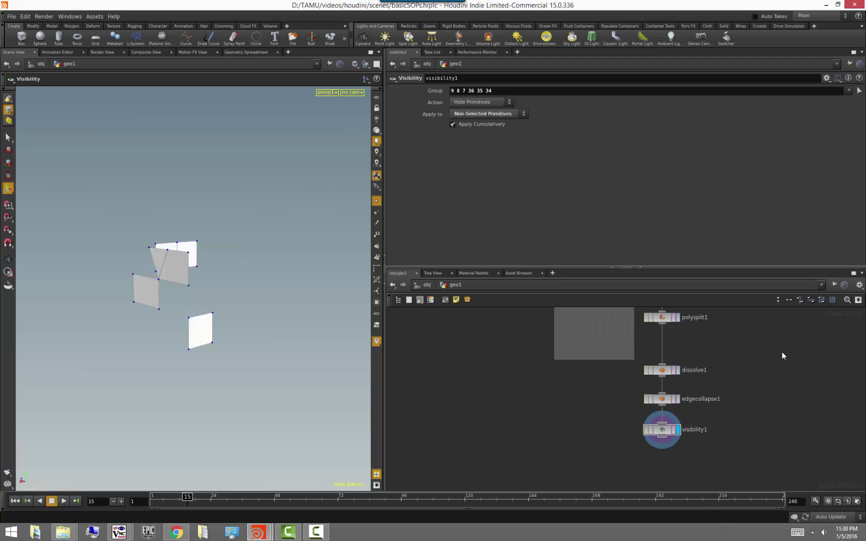
scroll(783, 352, down, 1)
middle_drag(782, 352, 454, 485)
scroll(454, 484, down, 1)
middle_drag(510, 440, 429, 439)
scroll(429, 439, up, 2)
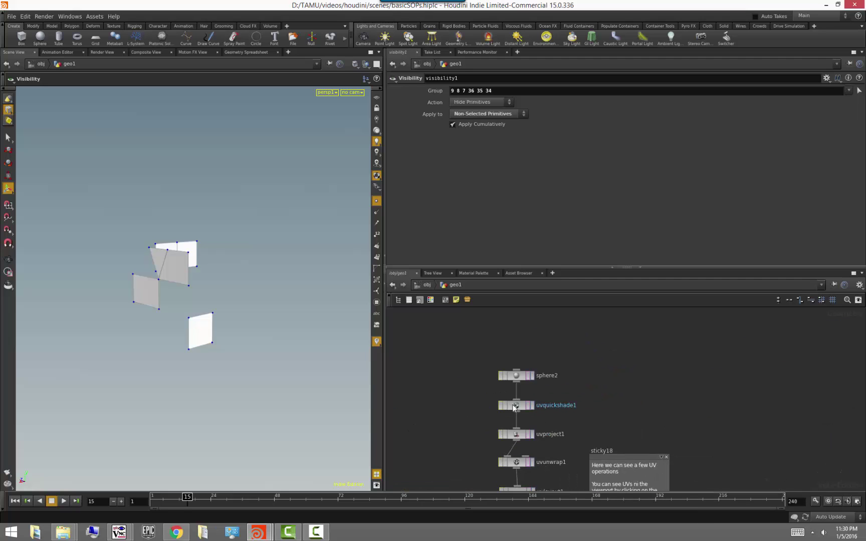
click(529, 377)
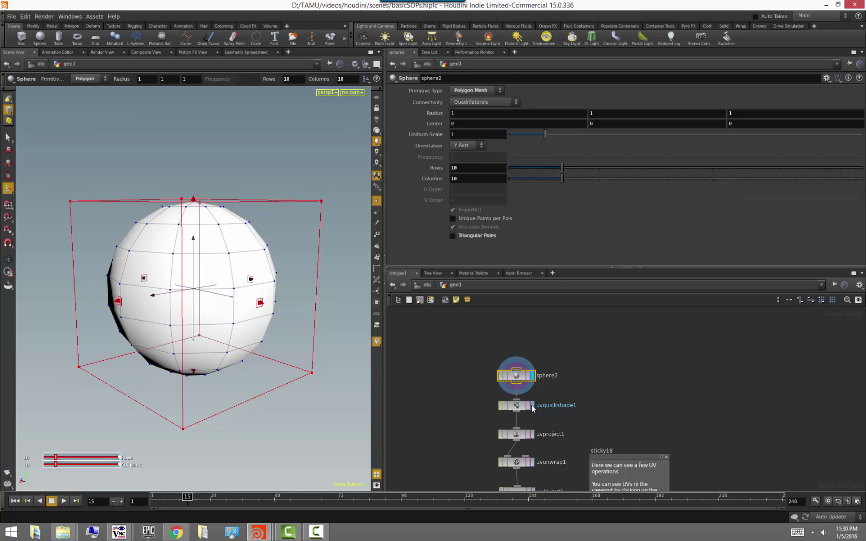
middle_drag(542, 417, 533, 389)
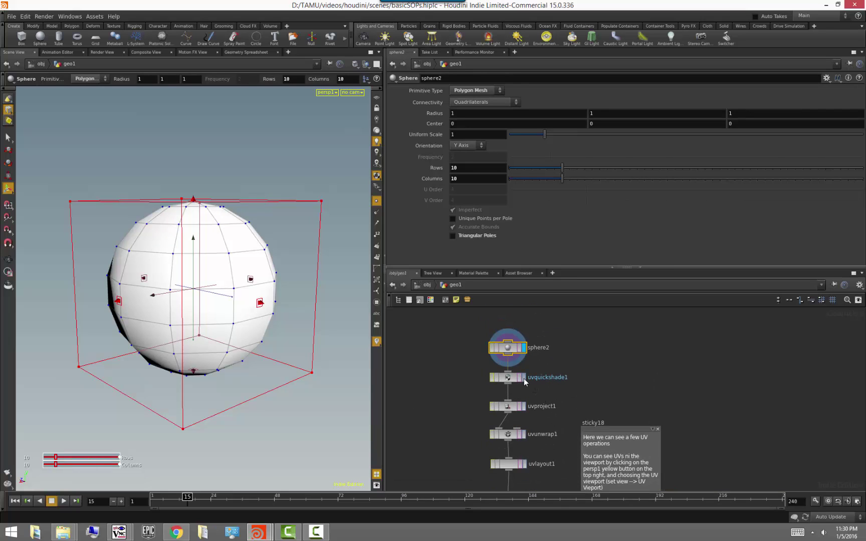
click(524, 378)
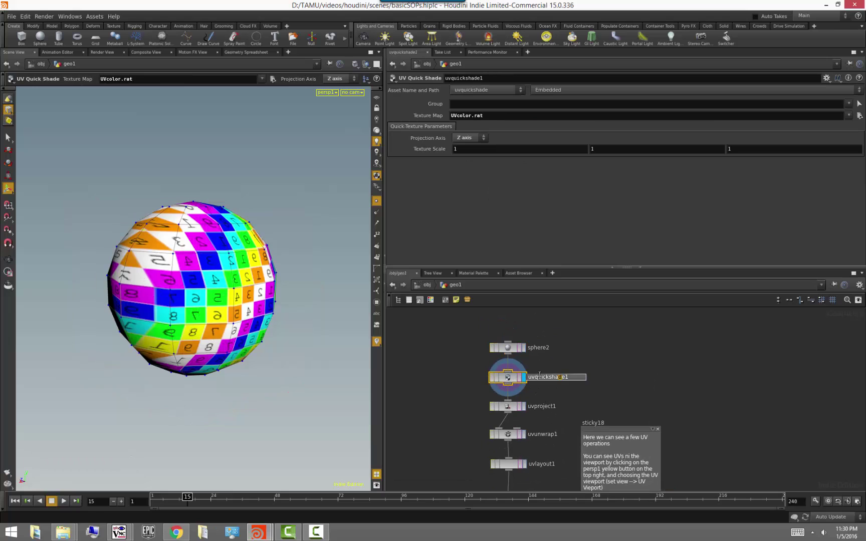
Step: Replace uvquickshade1 with a new, displayed UV Quick Shade node wired between sphere2 and uvproject1
click(508, 359)
key(Tab)
text(uvq)
key(Return)
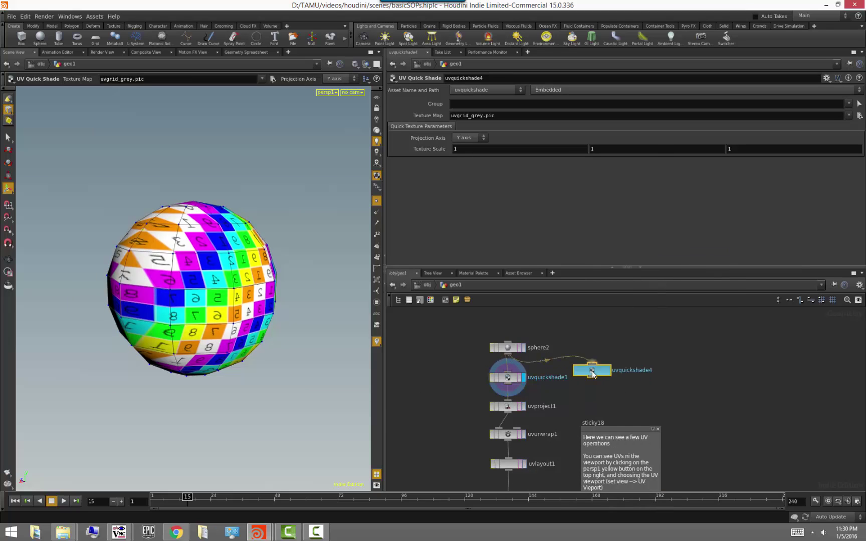
click(592, 371)
click(609, 372)
click(509, 377)
key(Delete)
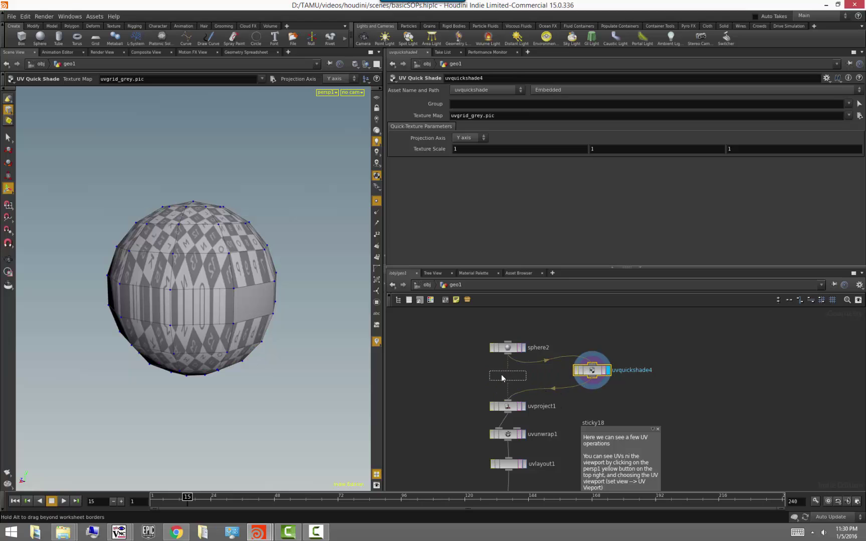
key(l)
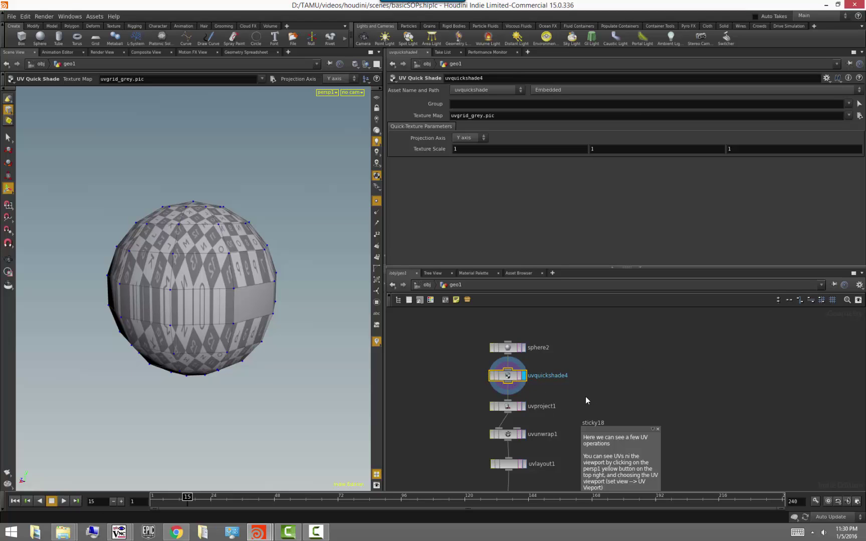
Step: Compare the X and Z projection axes on the new UV Quick Shade node, finishing with X axis, and inspect the sphere's texture
key(Escape)
drag(305, 310, 282, 302)
alt+drag(336, 337, 319, 384)
alt+drag(163, 420, 215, 396)
key(Return)
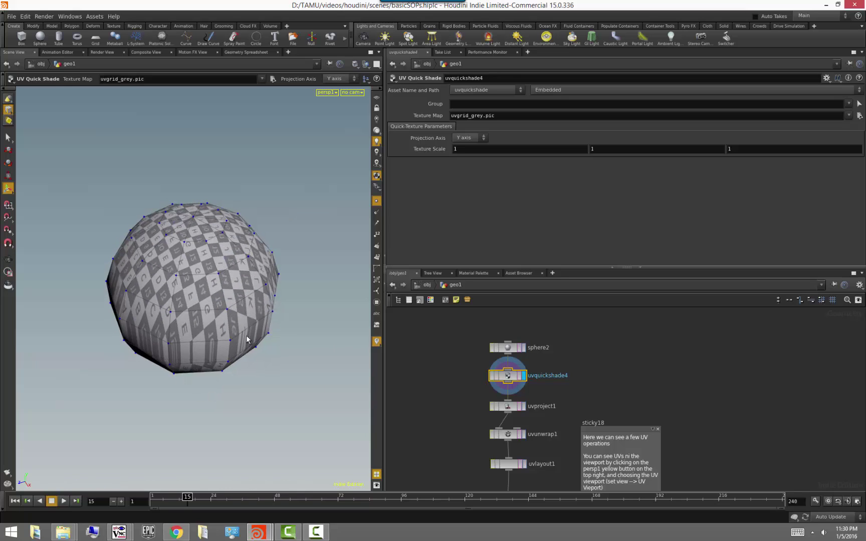
click(471, 138)
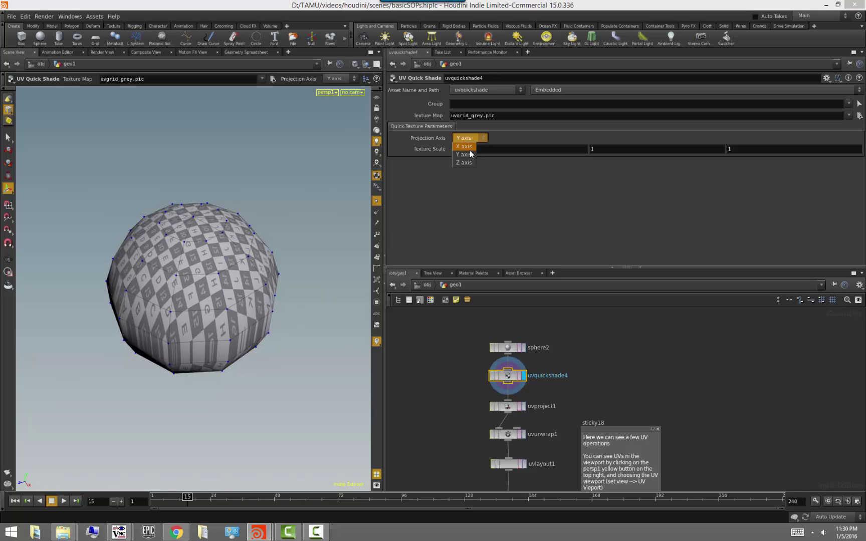
click(466, 146)
click(470, 138)
click(465, 163)
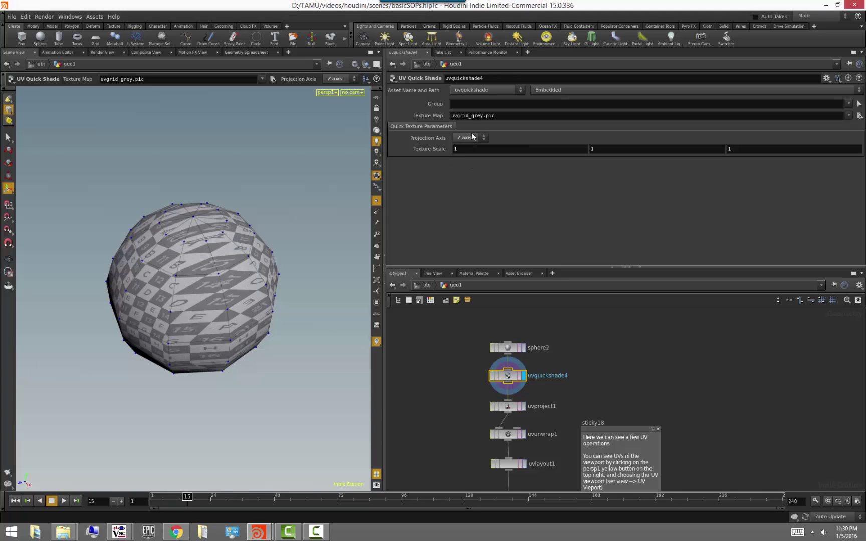
click(472, 137)
click(466, 146)
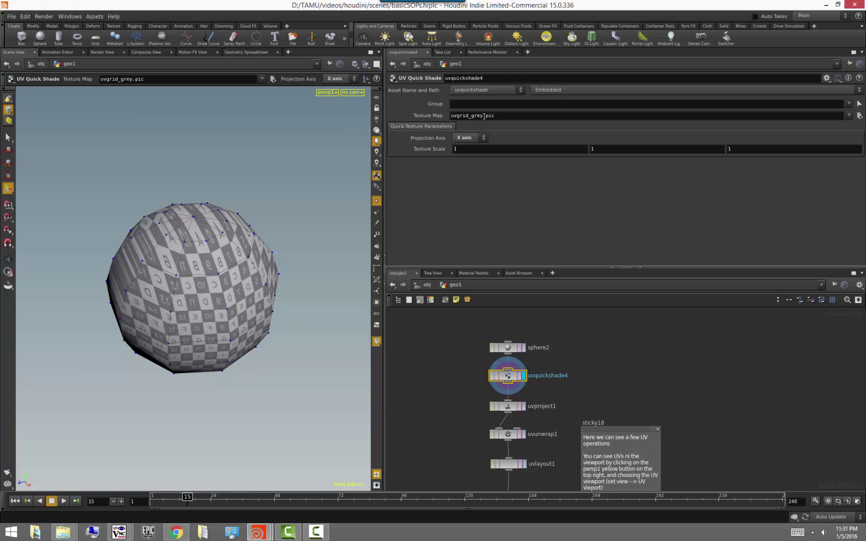
key(Escape)
drag(203, 336, 257, 377)
key(Return)
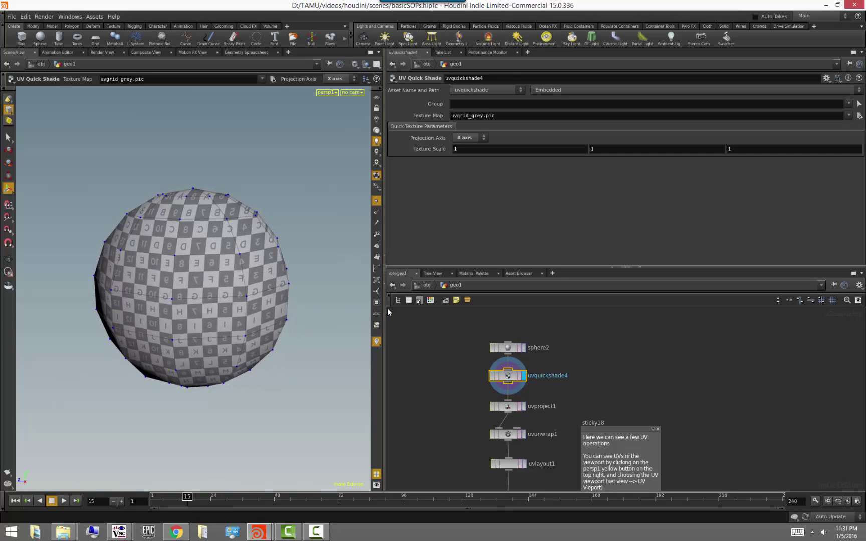
Step: Widen the scene view, split it into two views side by side, and switch the top view to the UV viewport
drag(386, 308, 477, 304)
click(426, 93)
click(426, 93)
click(469, 65)
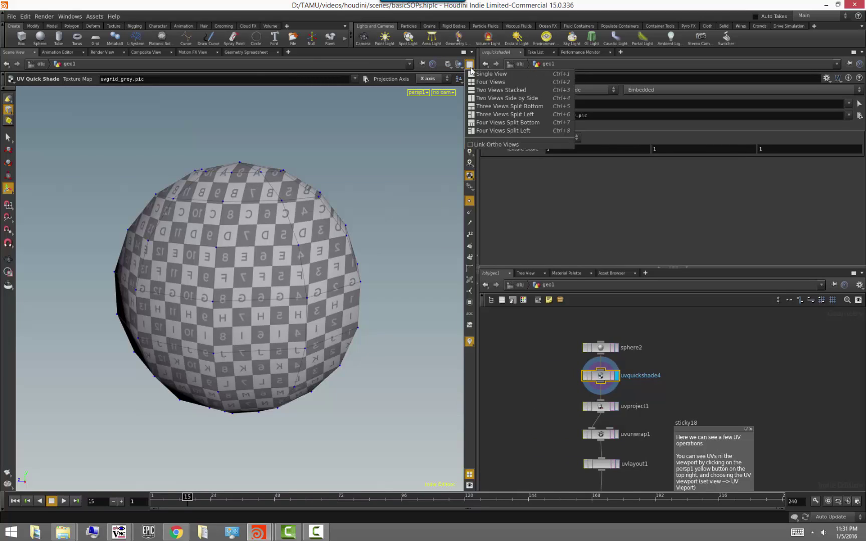
click(484, 98)
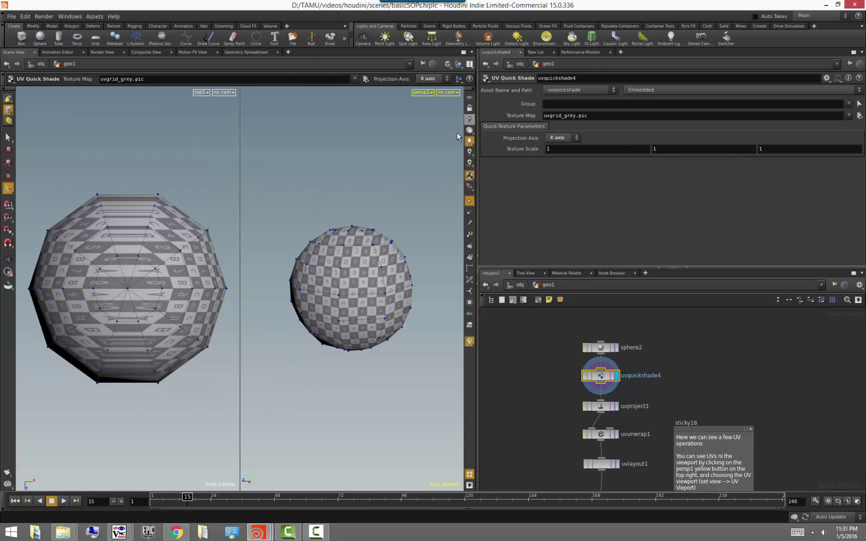
click(201, 93)
mouse_move(215, 100)
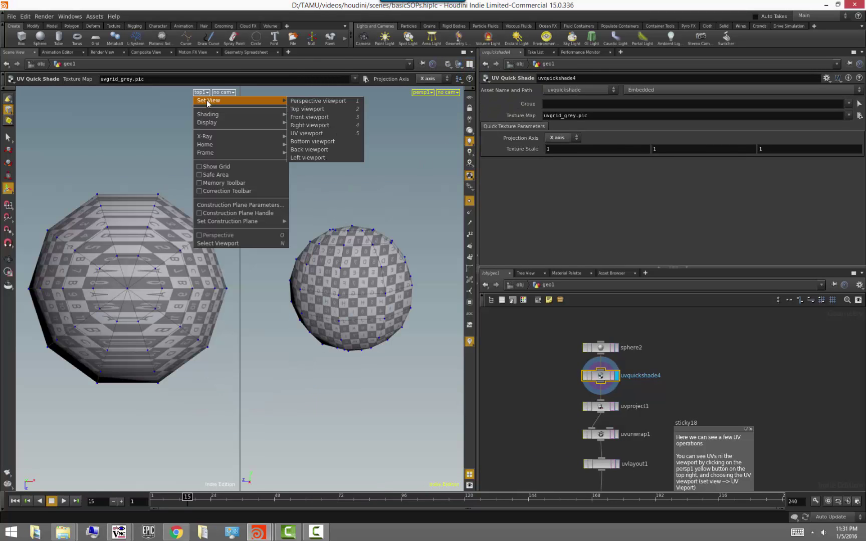
click(307, 133)
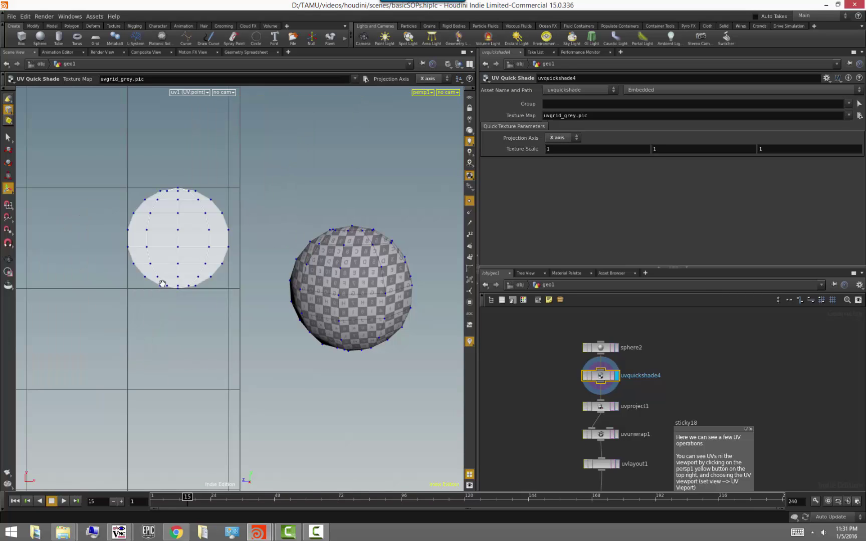
Step: Enlarge the UV layout in its viewport and display the uvproject1 node
key(Escape)
middle_drag(135, 321, 133, 362)
scroll(100, 352, up, 5)
mouse_move(362, 367)
mouse_down()
mouse_move(329, 363)
mouse_move(353, 373)
mouse_up()
scroll(672, 405, up, 2)
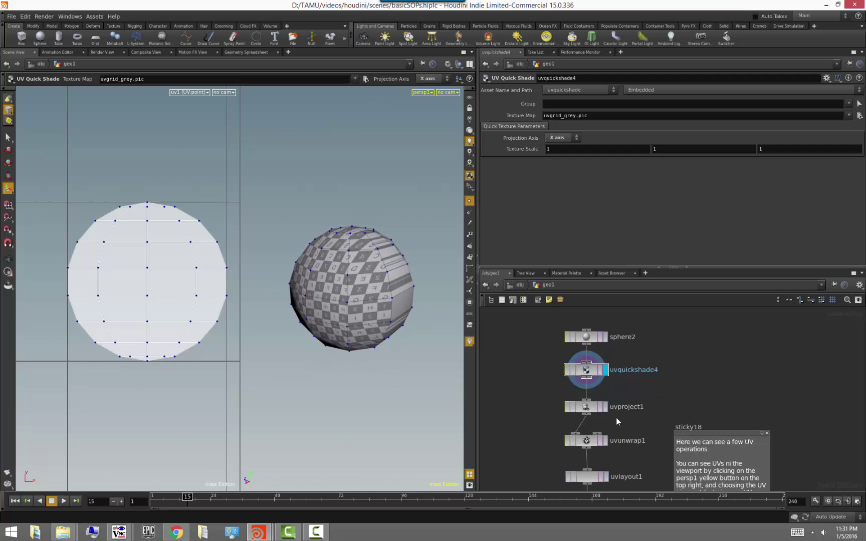
click(606, 408)
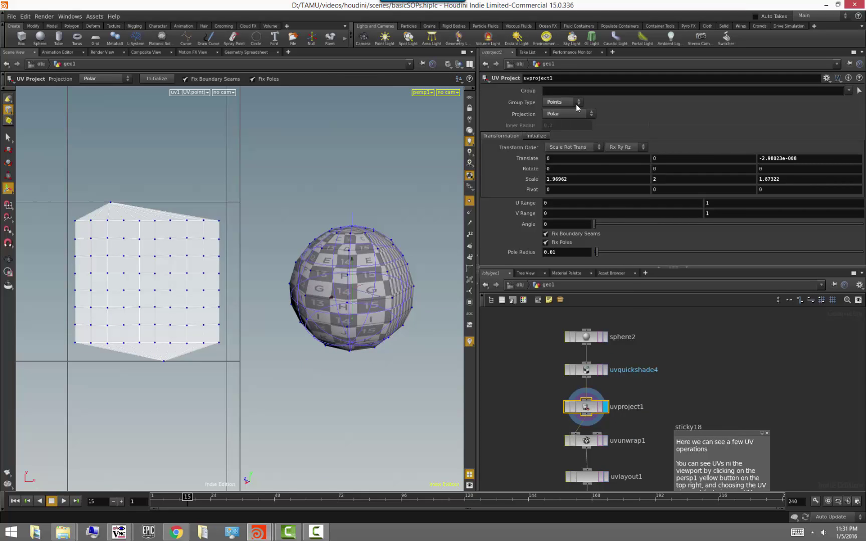
click(667, 403)
Step: Try different Projection types on uvproject1, including Orthographic, and finish with Toroidal
scroll(709, 402, down, 2)
middle_drag(709, 402, 710, 381)
click(585, 118)
click(574, 115)
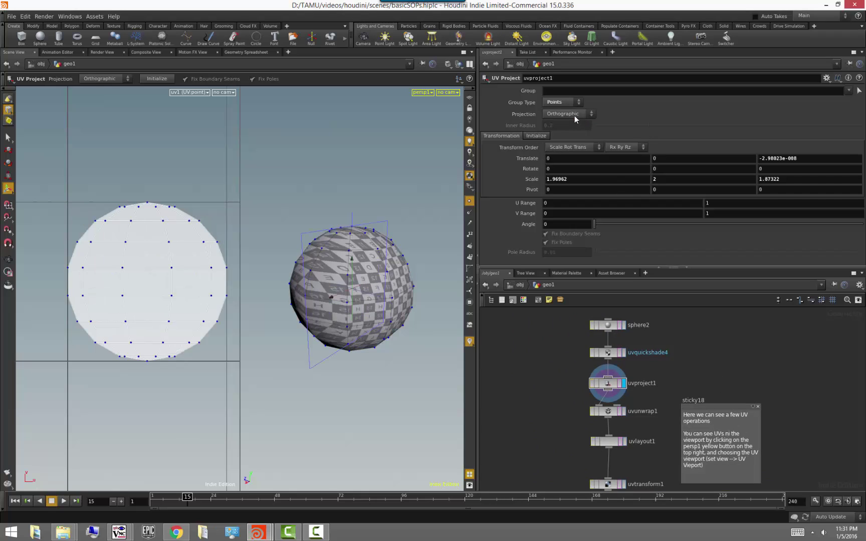
click(574, 114)
click(563, 138)
click(571, 115)
click(571, 147)
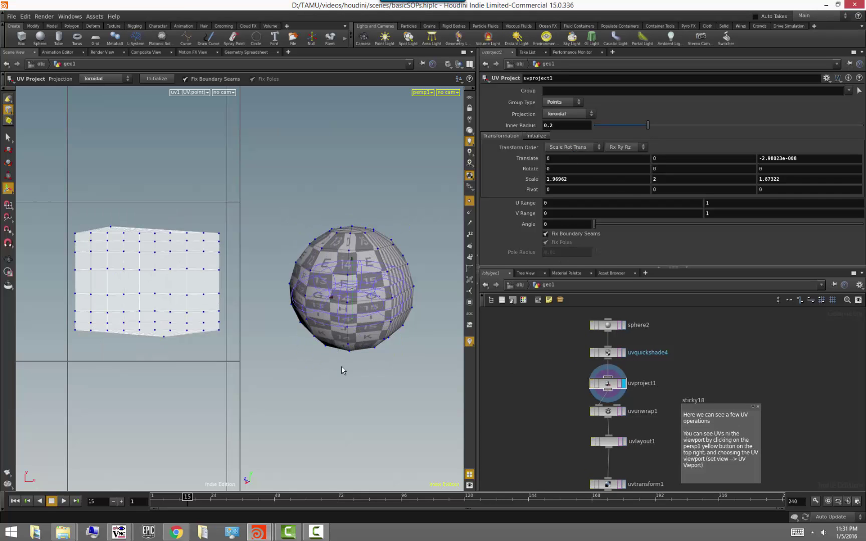
Step: Move the UV sticky note away from the nodes, and add and display a UV Texture node fed by the quick shade node
middle_drag(556, 385, 536, 328)
drag(689, 350, 753, 351)
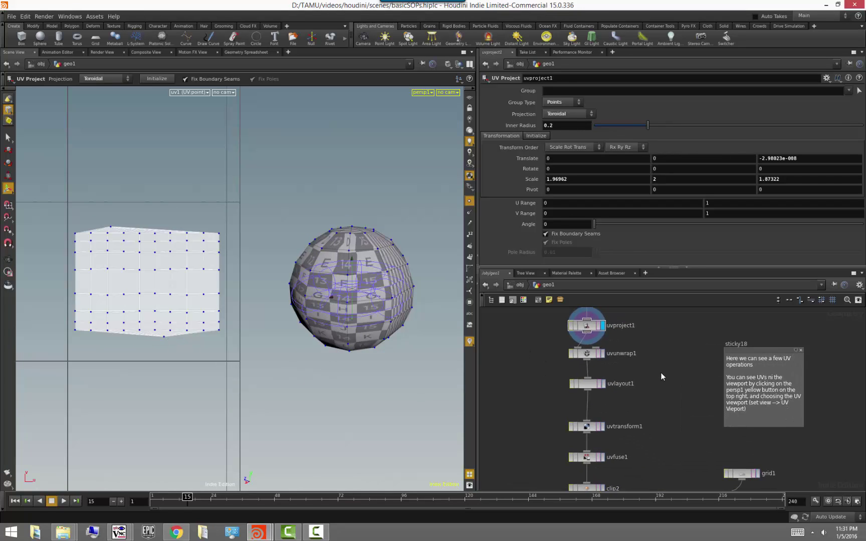
middle_drag(660, 372, 665, 418)
key(Tab)
text(uvtex)
key(Return)
click(662, 416)
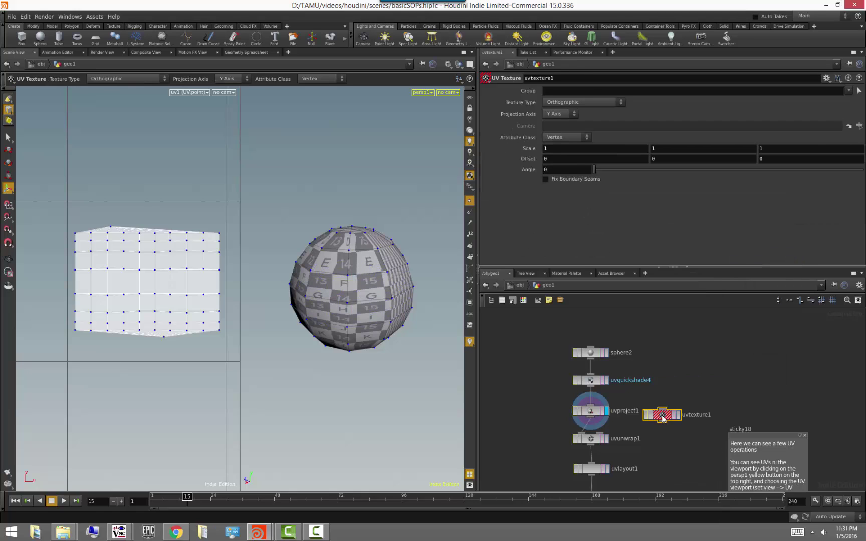
drag(592, 387, 662, 408)
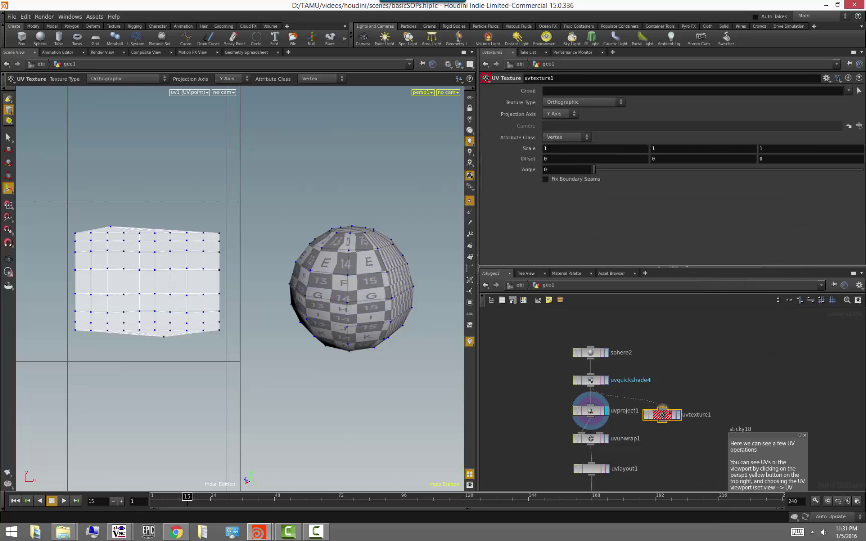
click(678, 417)
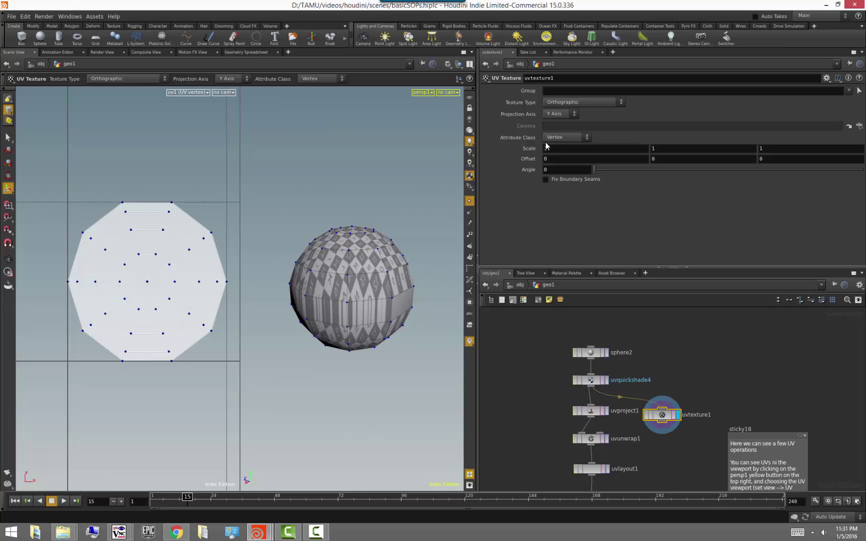
Step: Try the Face texture type on the UV Texture node, inspect the sphere, and set the type to Cylindrical
click(596, 103)
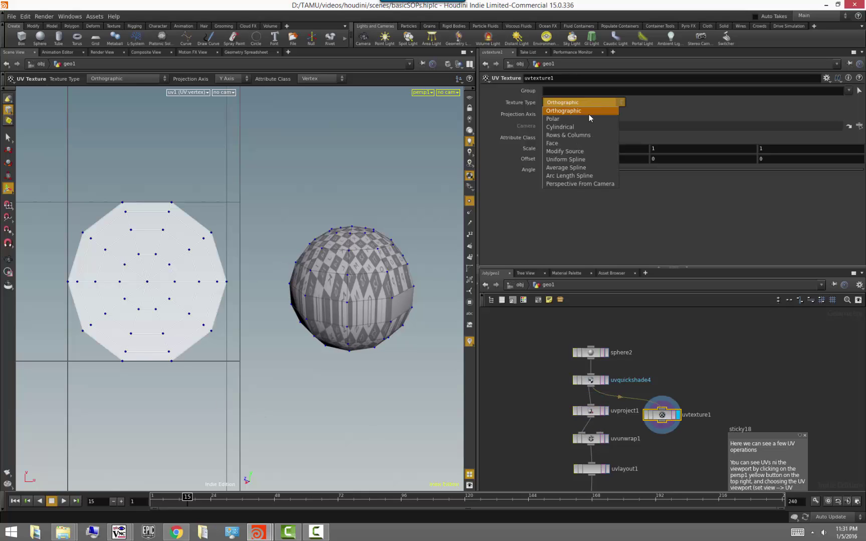
click(580, 143)
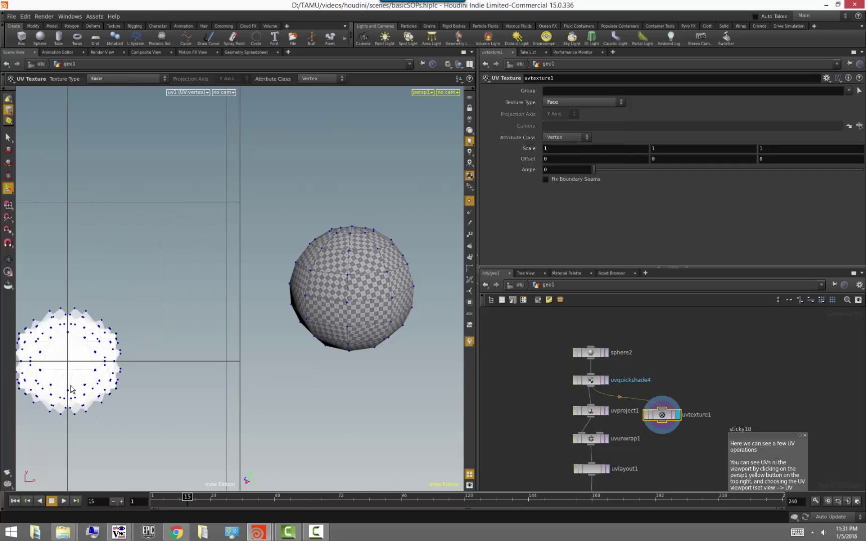
drag(400, 348, 326, 321)
click(584, 99)
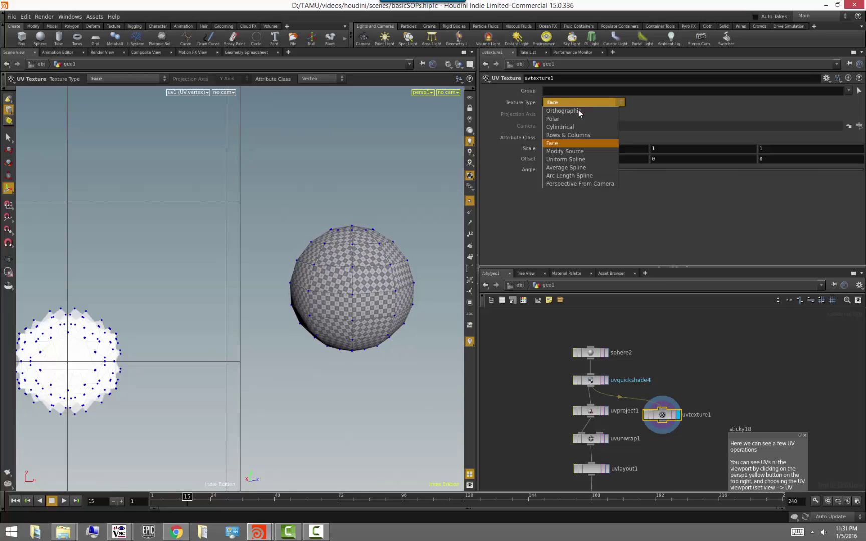
click(577, 133)
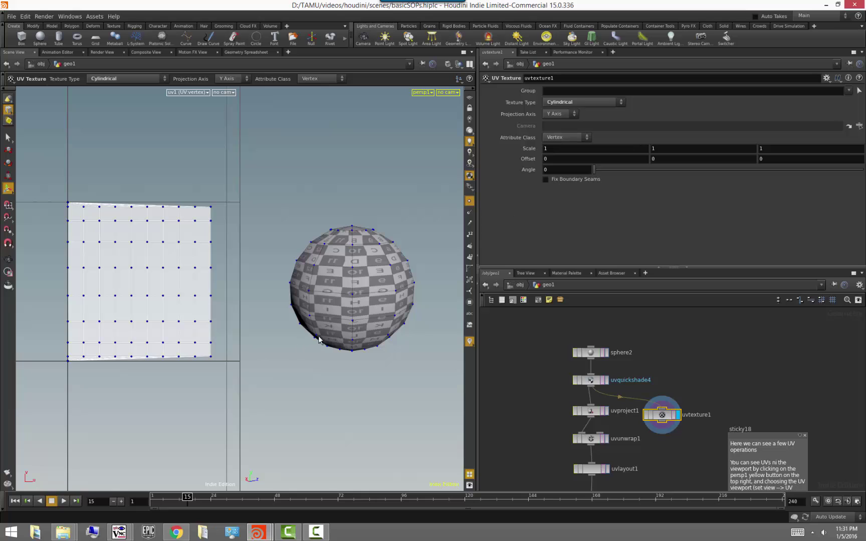
Step: Add a second sphere node beside sphere2, set its Primitive Type to NURBS, and display it
click(701, 389)
middle_drag(699, 388, 683, 405)
key(Tab)
text(sphere)
key(Return)
click(671, 370)
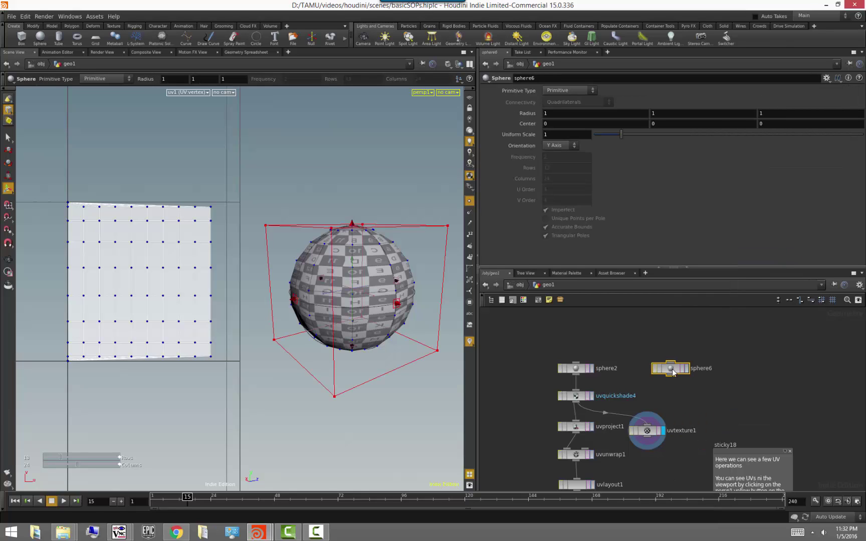
click(576, 90)
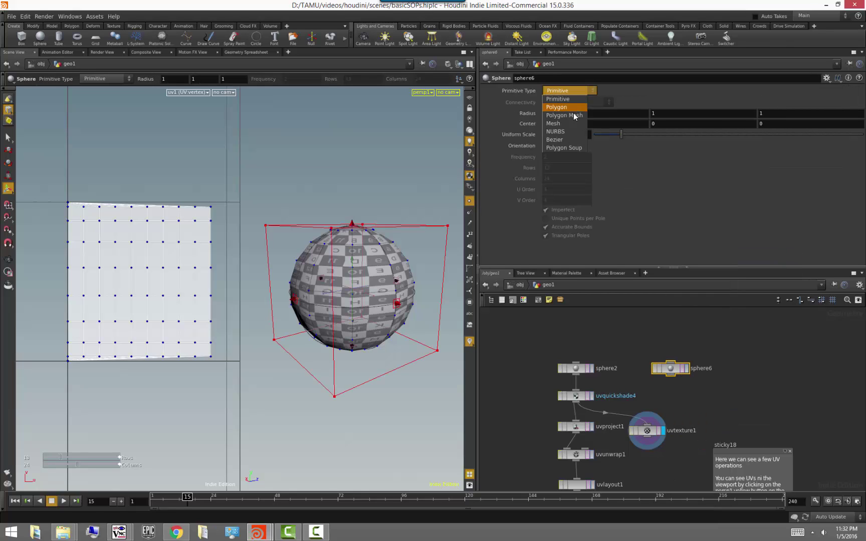
click(576, 131)
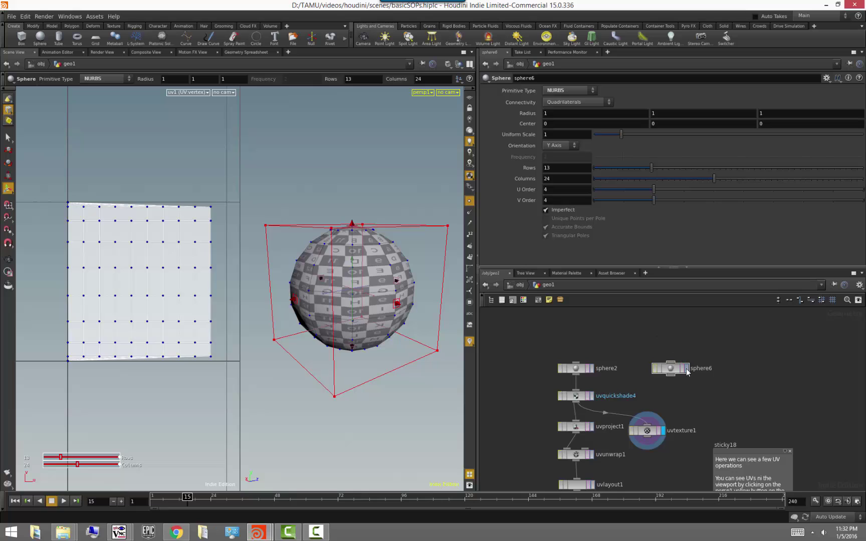
click(687, 370)
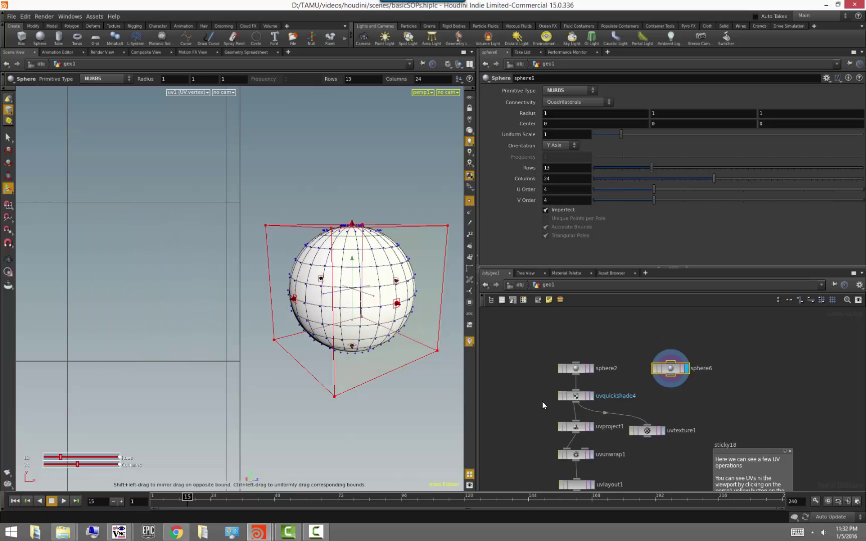
Step: Feed the NURBS sphere into uvtexture1, display that node, and inspect the UVs in the UV viewport
drag(671, 375, 647, 426)
click(662, 431)
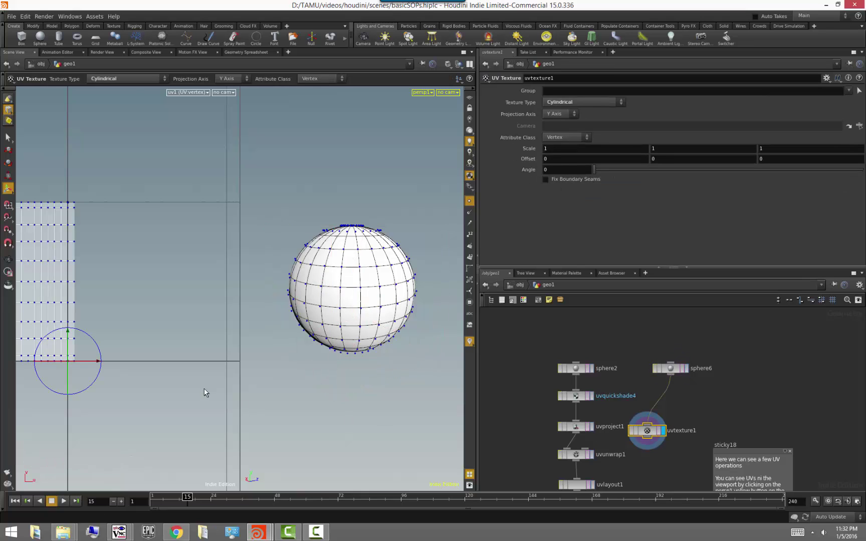
alt+right_drag(191, 386, 134, 379)
alt+middle_drag(160, 366, 254, 372)
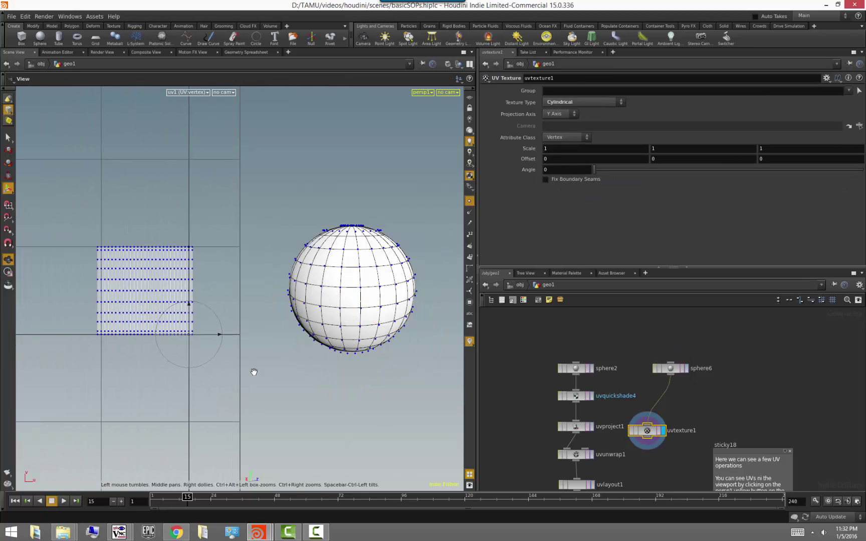
Step: Try the Arc Length Spline texture type on uvtexture1, inspect the UVs, and set the type to Average Spline
click(587, 102)
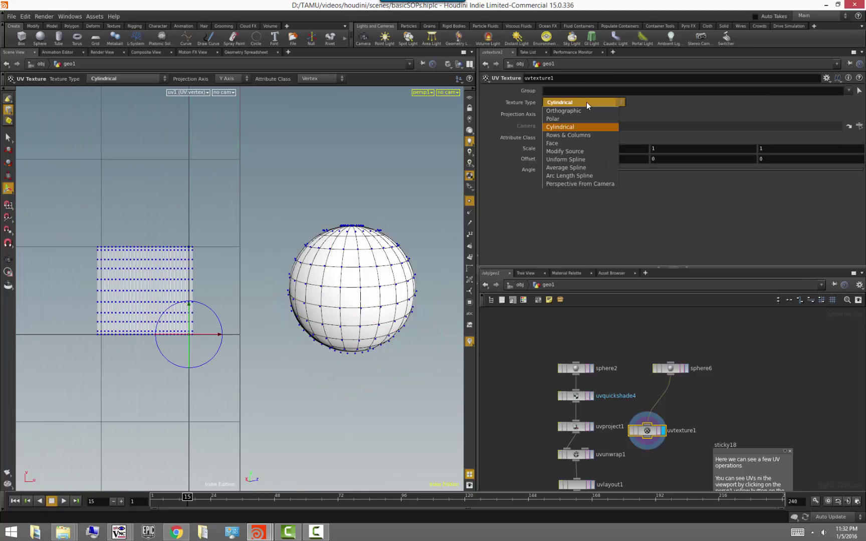
click(588, 176)
key(space)
alt+middle_drag(208, 219, 92, 222)
alt+right_drag(92, 222, 111, 249)
alt+middle_drag(104, 305, 137, 307)
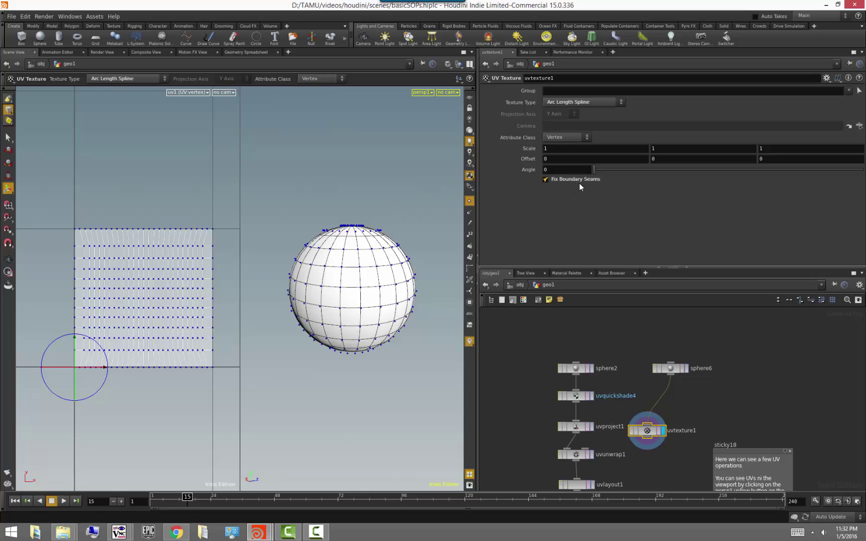
click(577, 103)
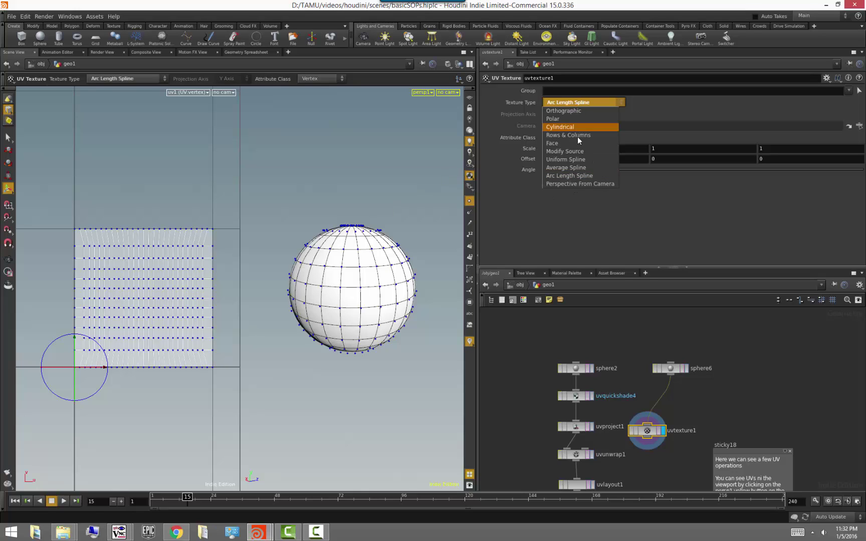
click(579, 167)
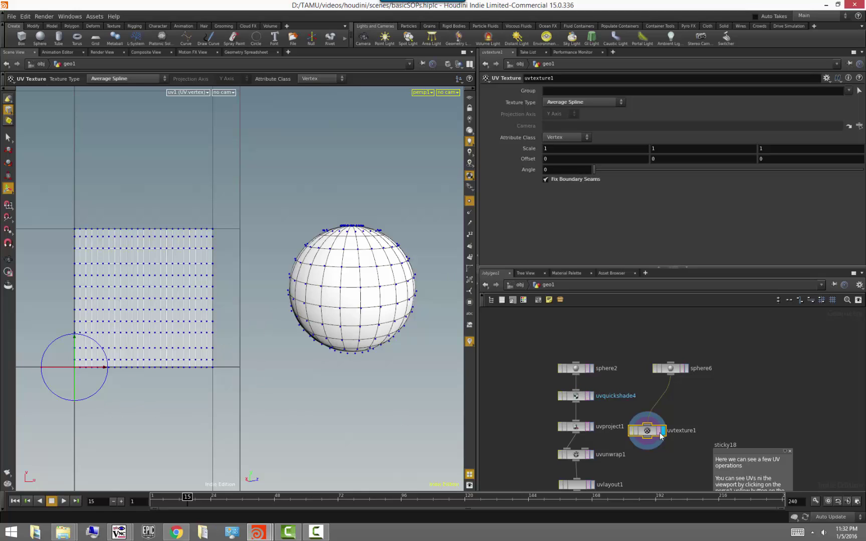
Step: Copy uvquickshade4, connect and display the copy below uvtexture1, and hide the points in the viewport
click(584, 396)
key(ctrl+c)
key(ctrl+v)
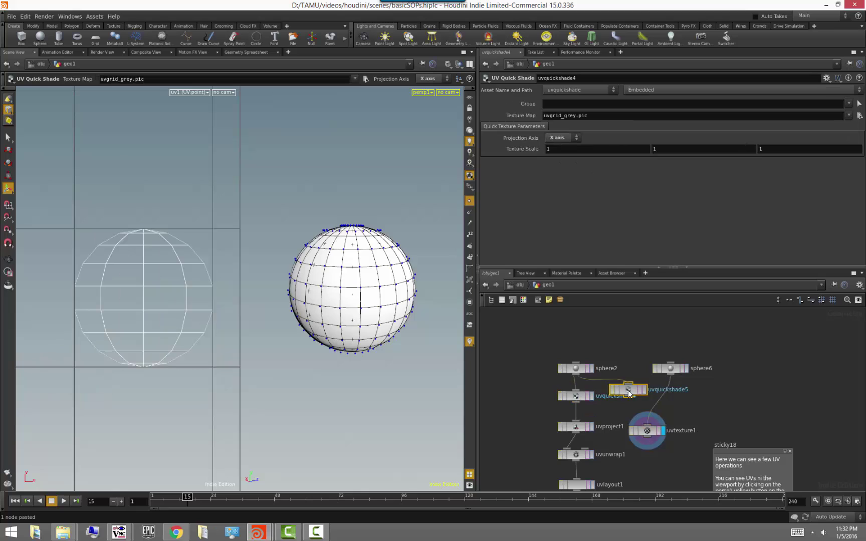
drag(628, 392, 654, 461)
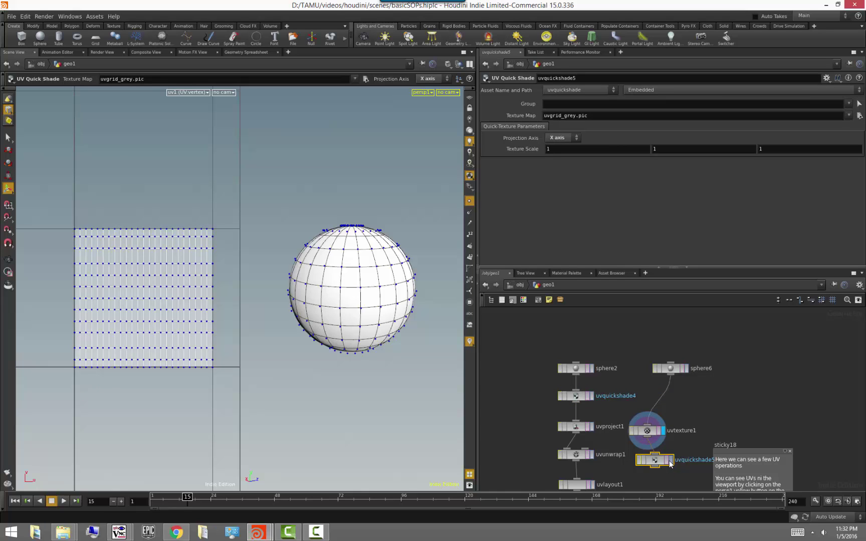
click(670, 460)
drag(406, 377, 366, 371)
key(Return)
click(470, 200)
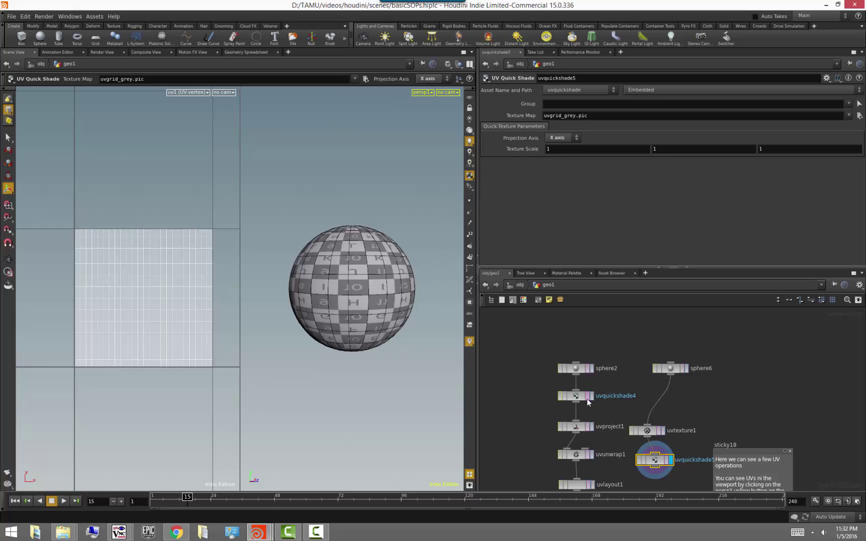
Step: Move the UV sticky note clear of the nodes and align the copied quick shade node beneath uvtexture1
drag(739, 449, 777, 447)
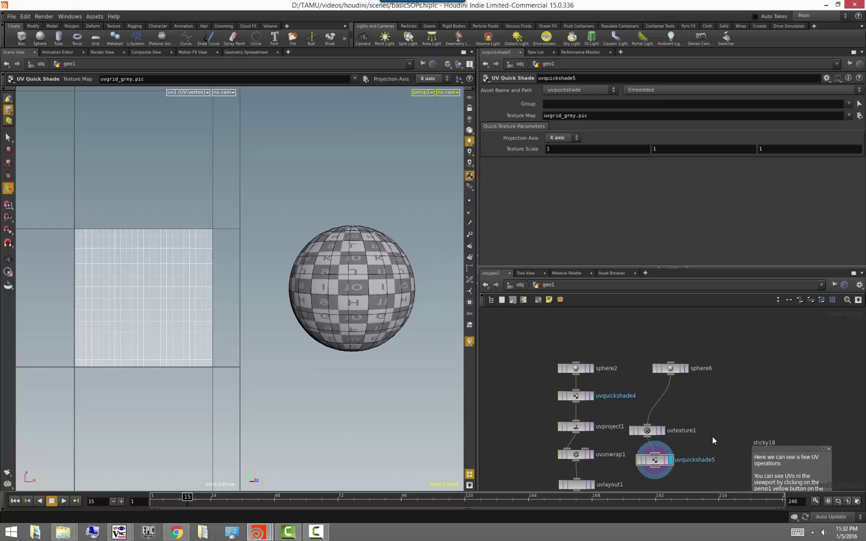
middle_drag(713, 439, 714, 403)
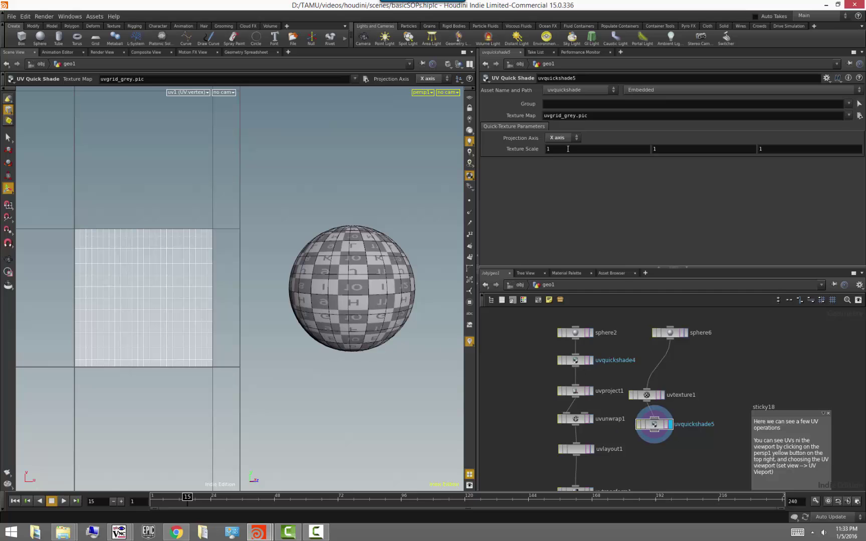
drag(657, 425, 650, 424)
Step: Inspect the textured NURBS sphere from another angle and delete the sphere6, uvtexture1 and uvquickshade5 nodes
click(651, 397)
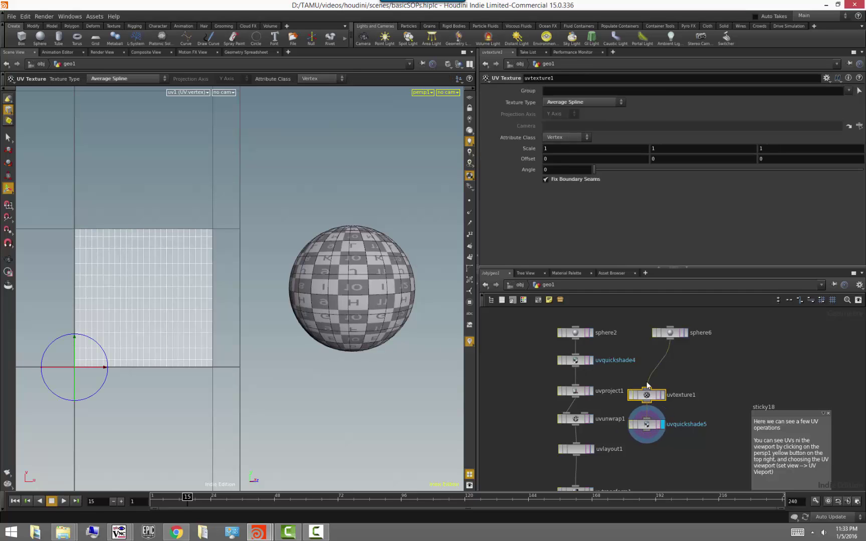
key(Escape)
drag(383, 334, 449, 396)
key(Return)
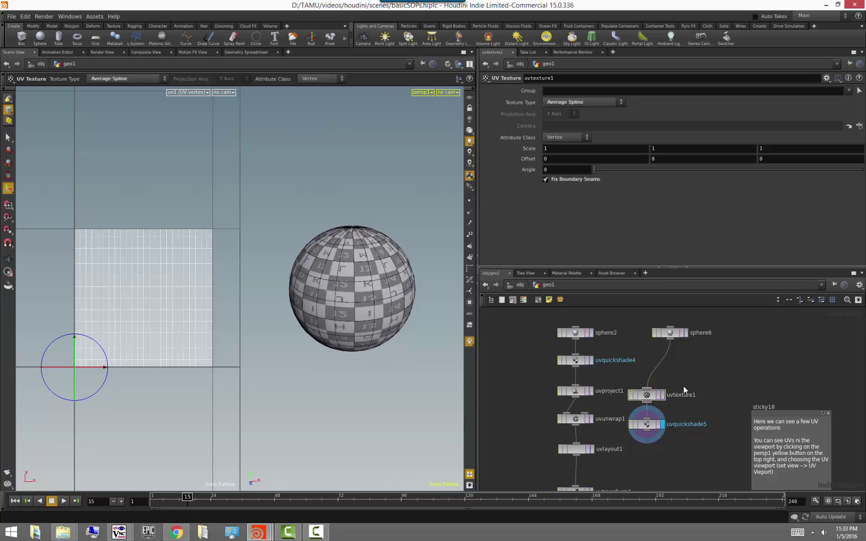
drag(721, 457, 644, 324)
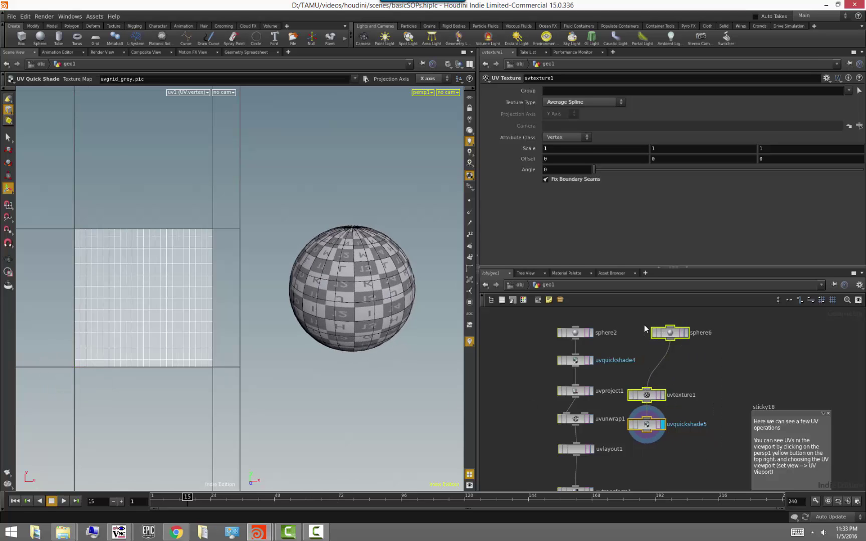
key(Delete)
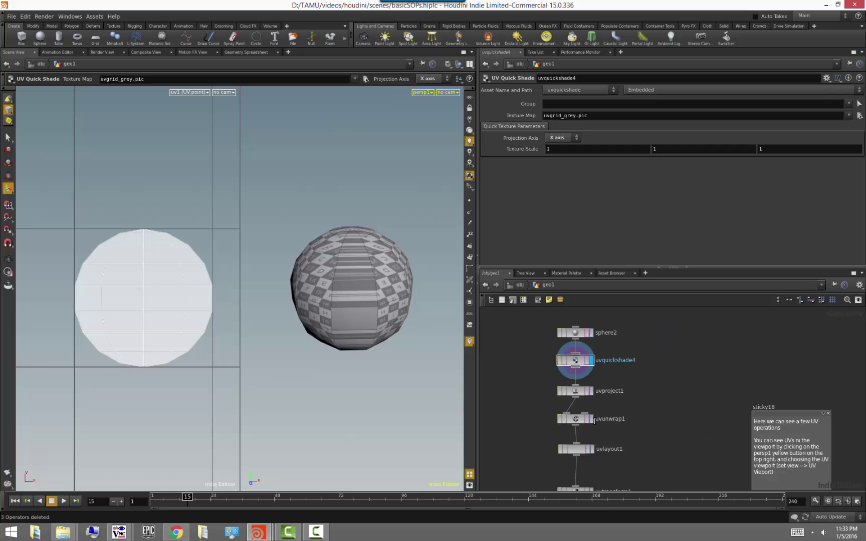
Step: Display and select uvunwrap1, try 5 planes, and set Planes back to 6
click(592, 421)
click(578, 417)
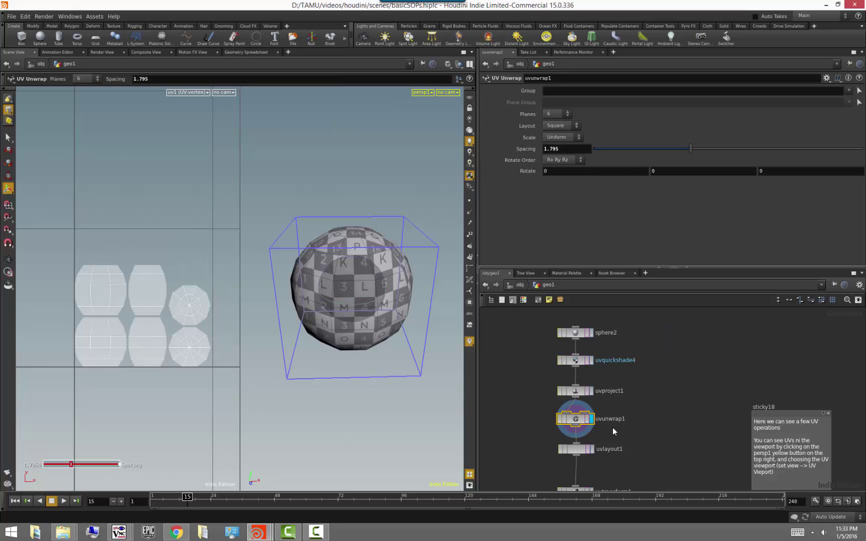
click(557, 113)
click(554, 115)
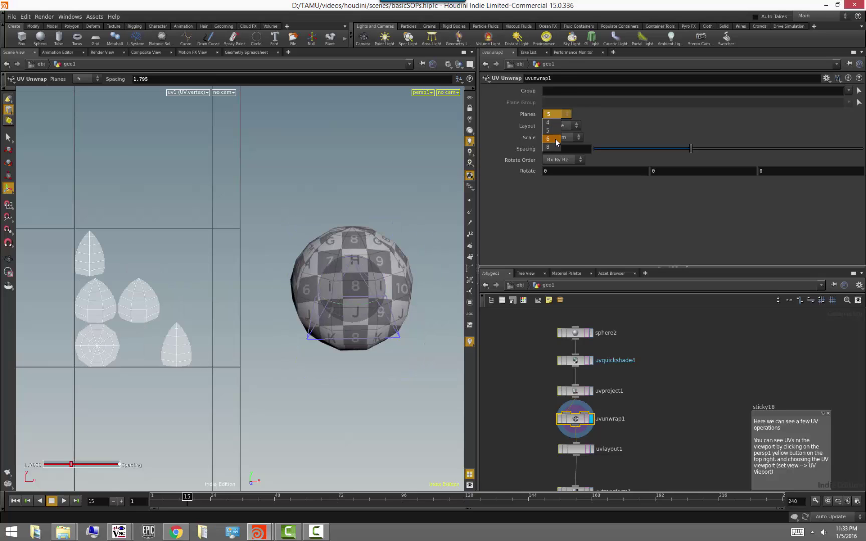
click(555, 124)
key(Escape)
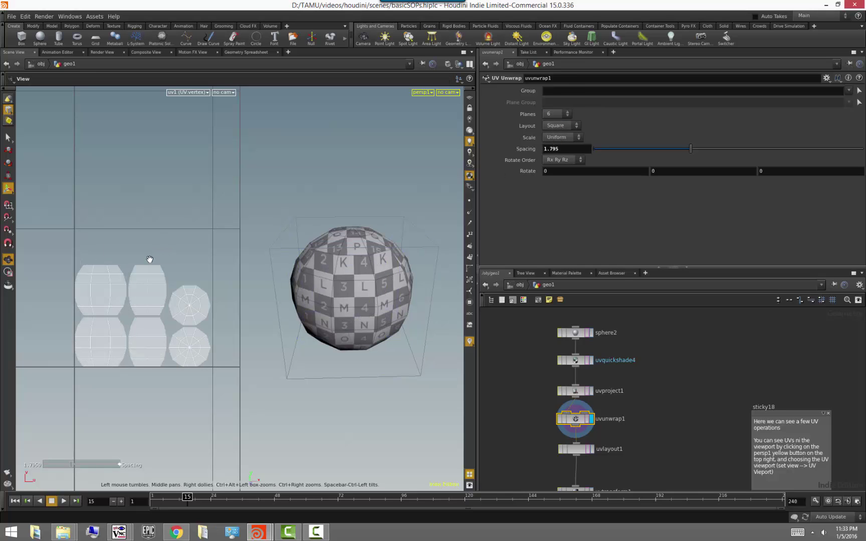
Step: Try different Spacing values on uvunwrap1 and set the Spacing to 3.087
middle_drag(147, 259, 159, 240)
key(Return)
drag(690, 149, 561, 154)
drag(629, 159, 744, 170)
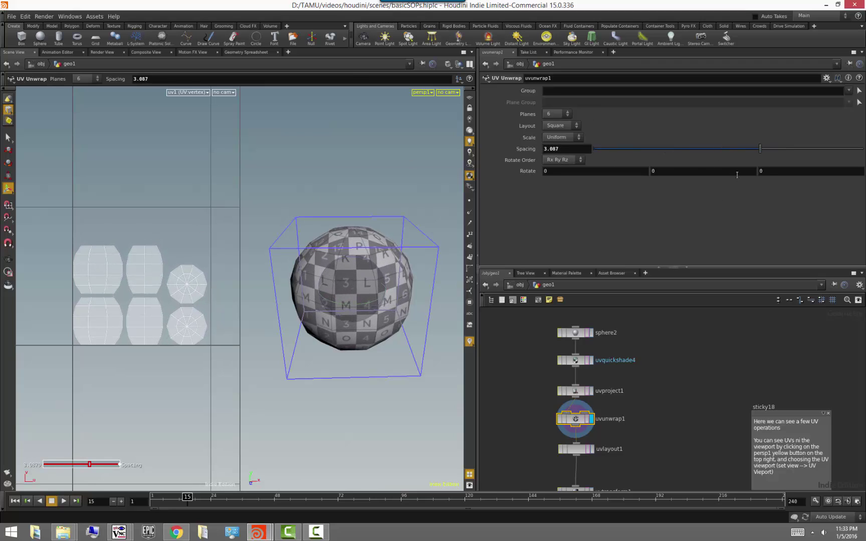
Step: Try rotating the uvunwrap1 projection planes about X and undo each rotation
middle_drag(551, 172, 620, 172)
key(ctrl+z)
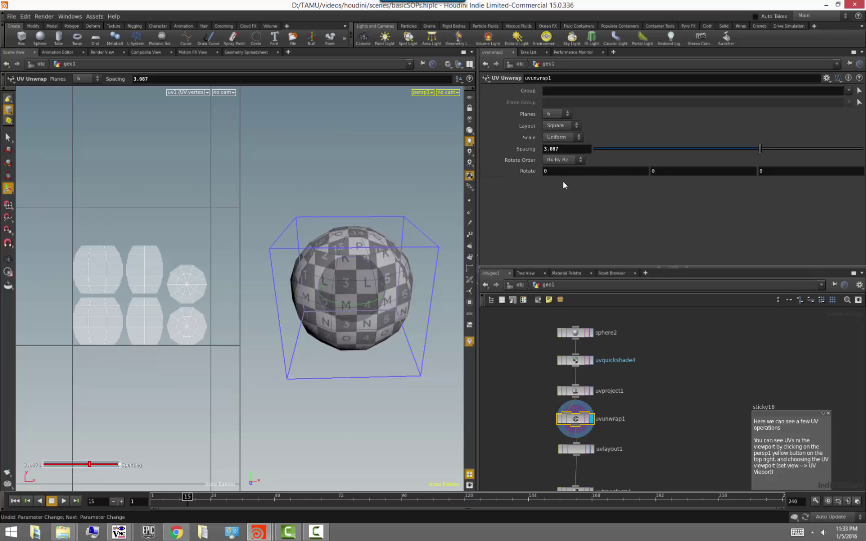
middle_drag(559, 170, 592, 137)
key(ctrl+z)
Step: Display uvlayout1 and set the number of Planes on uvunwrap1 to 8
middle_drag(657, 413, 671, 372)
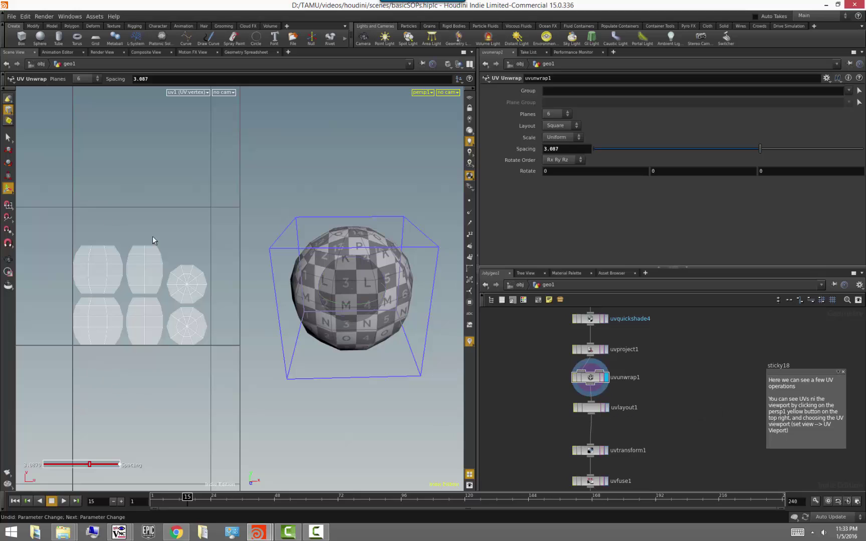
click(608, 407)
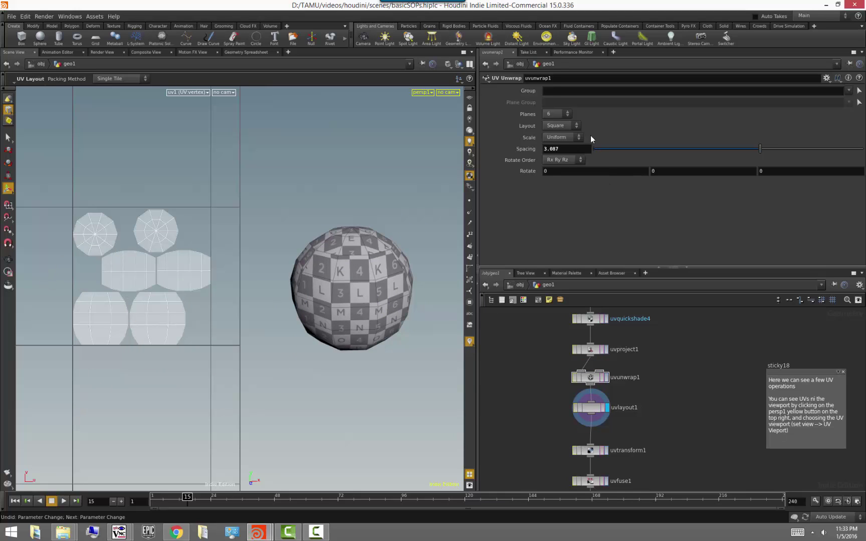
click(561, 113)
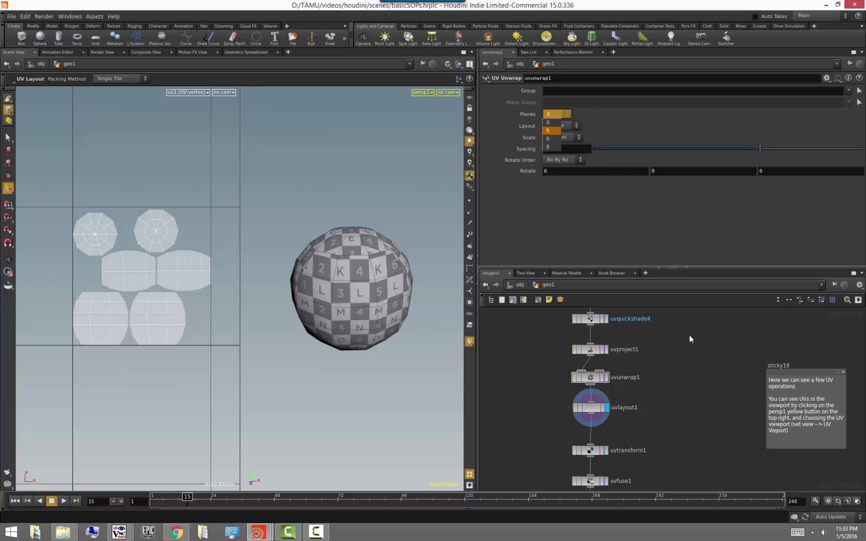
click(642, 388)
click(592, 379)
click(554, 115)
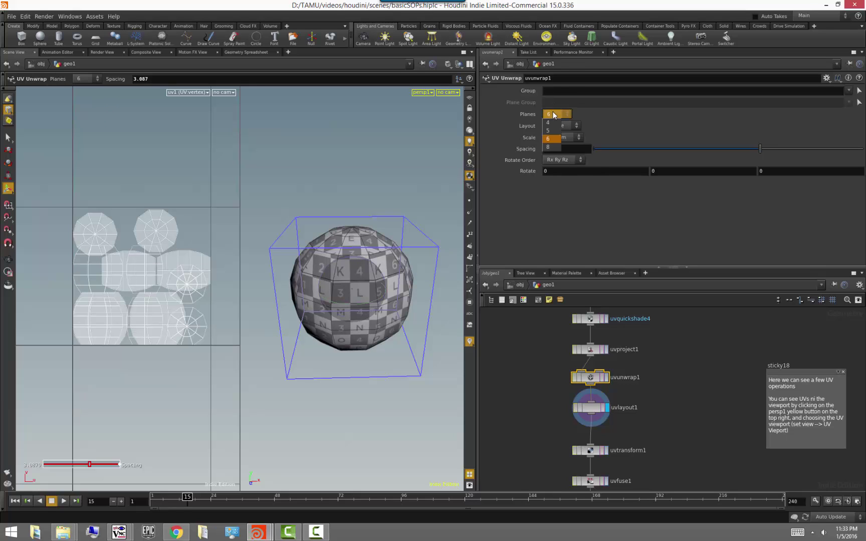
click(551, 147)
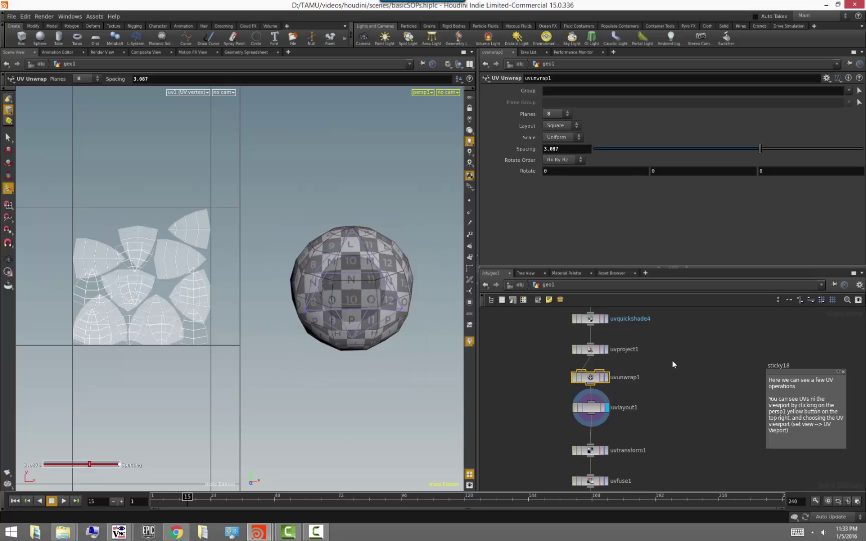
Step: Set the Padding on uvlayout1 to 8 and its Packing Method to Fixed Scale with a Scale of 1.393
click(600, 410)
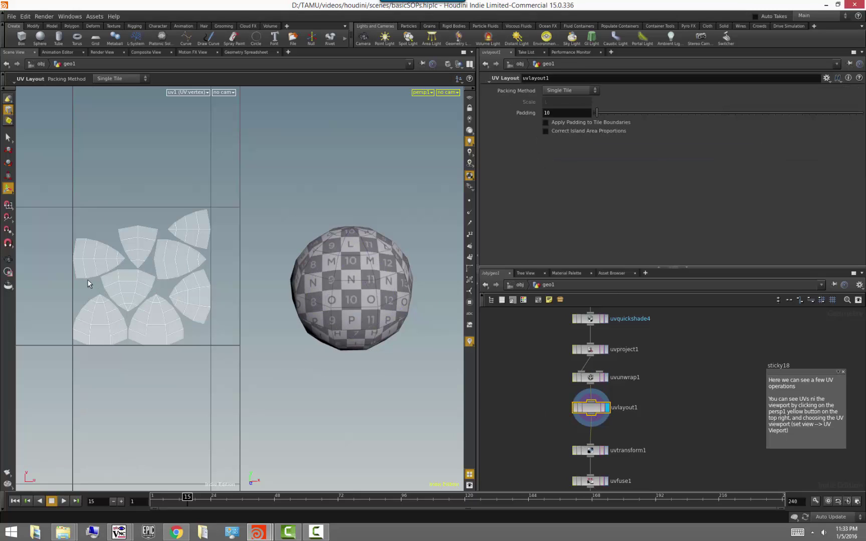
mouse_move(597, 112)
mouse_down()
mouse_move(620, 113)
mouse_move(597, 113)
mouse_up()
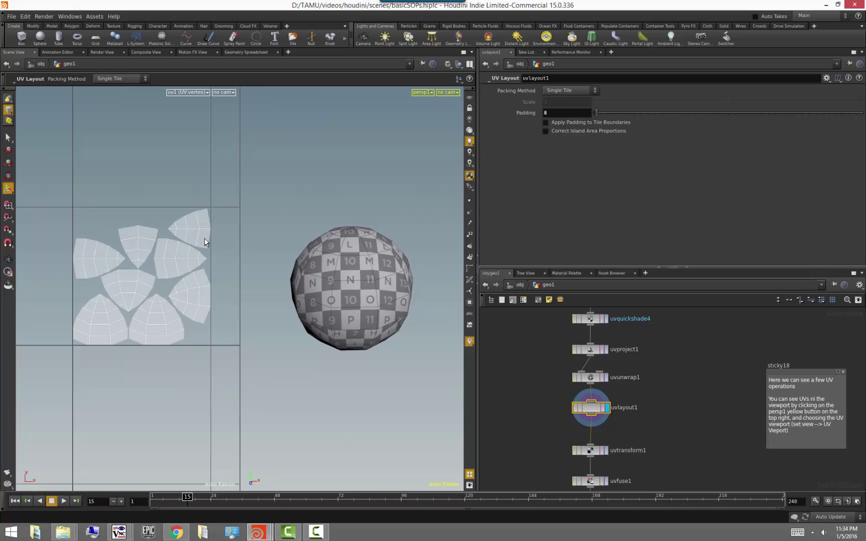
click(575, 91)
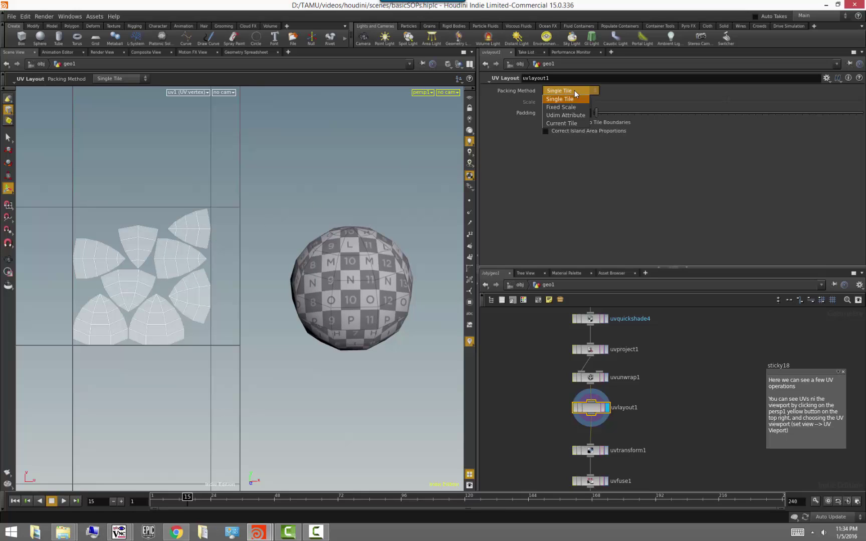
click(573, 106)
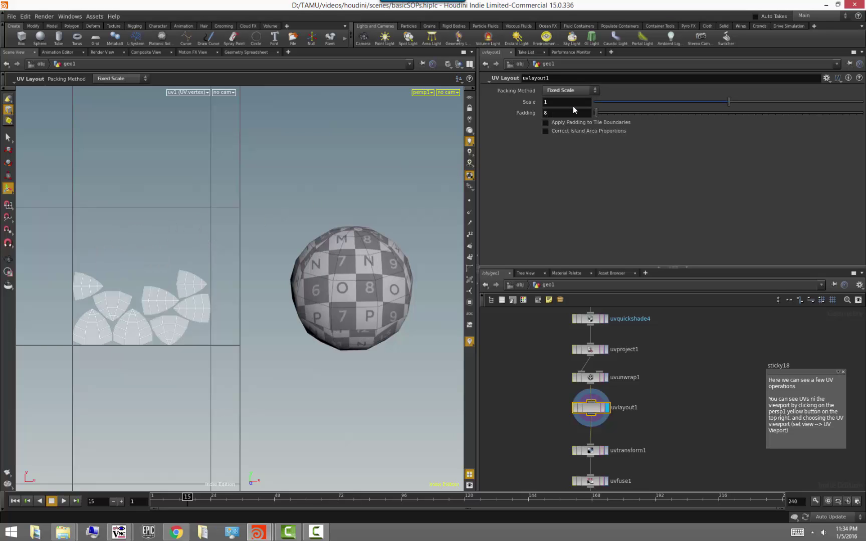
drag(729, 101, 781, 111)
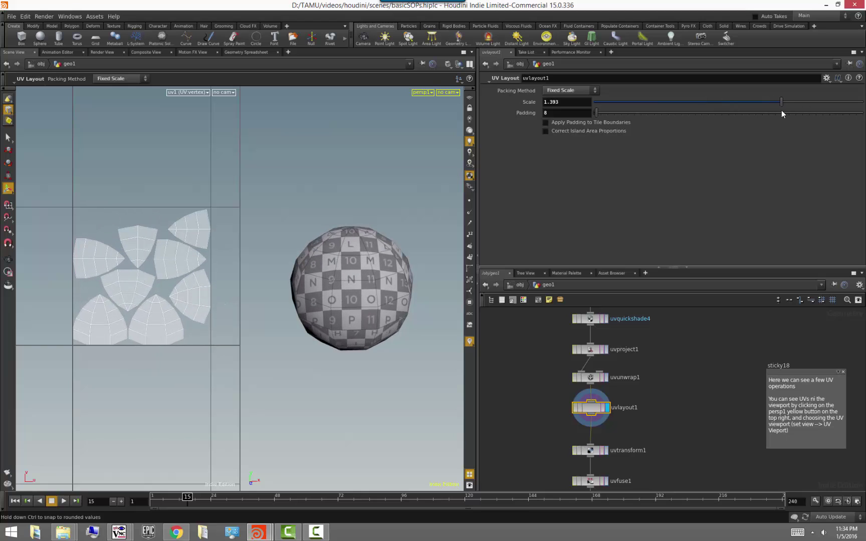
Step: Try a different Padding value on uvlayout1 while viewing the UV tiles, and undo the change
alt+right_drag(133, 296, 170, 297)
alt+middle_drag(171, 297, 132, 323)
drag(598, 114, 600, 114)
key(ctrl+z)
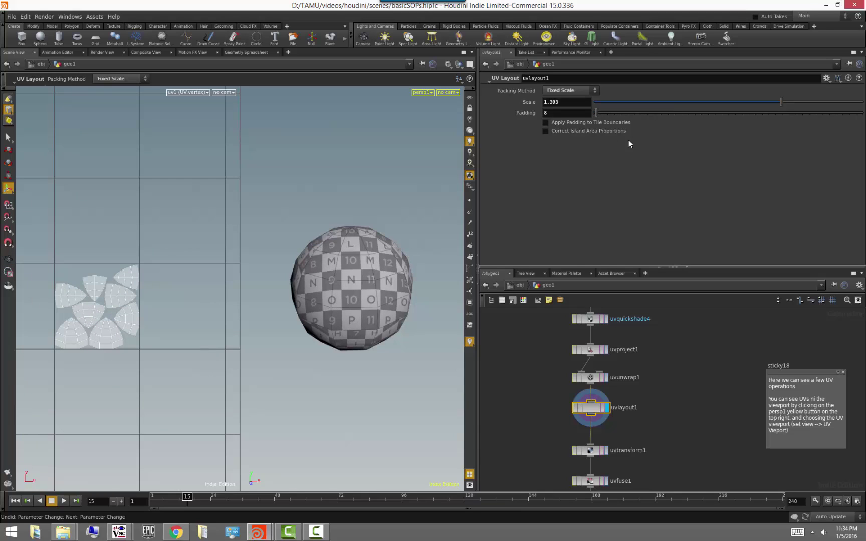
Step: Try the Udim Attribute and Current Tile packing methods on uvlayout1, and set the Packing Method to Single Tile
click(583, 93)
click(577, 115)
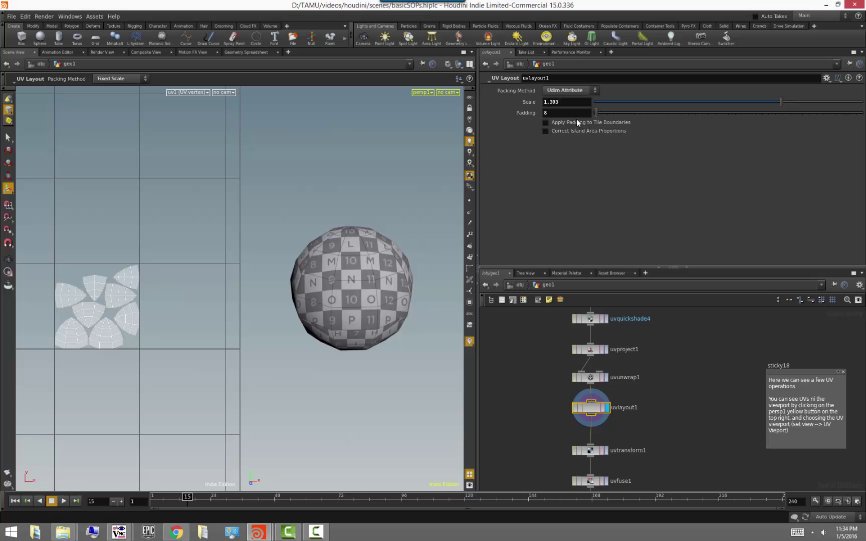
alt+right_drag(174, 306, 160, 299)
alt+middle_drag(160, 300, 135, 282)
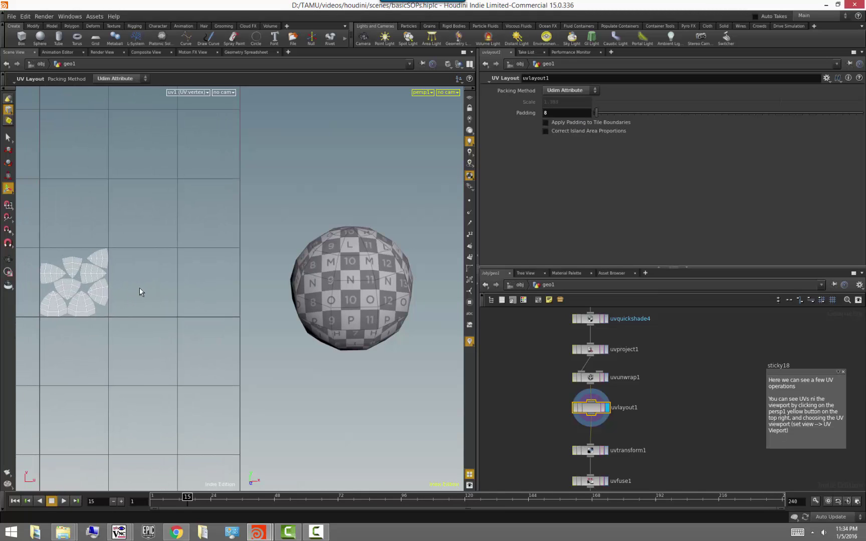
click(595, 90)
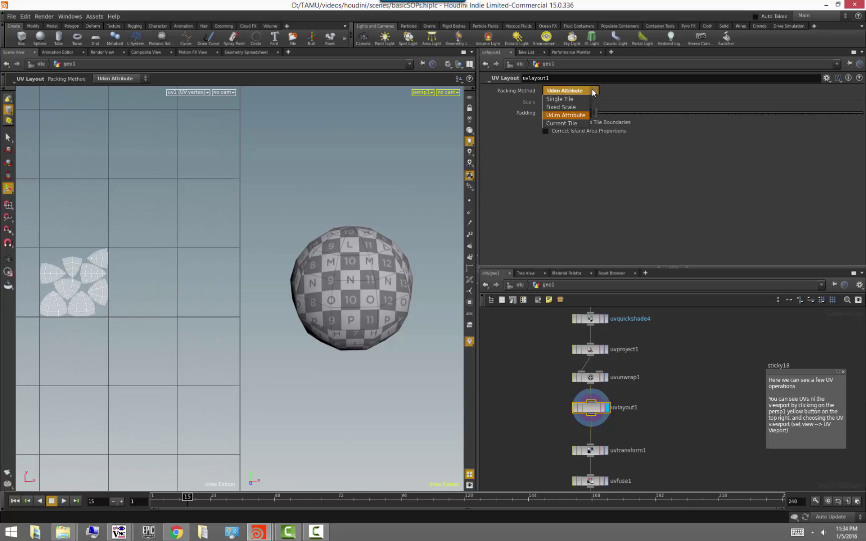
click(568, 124)
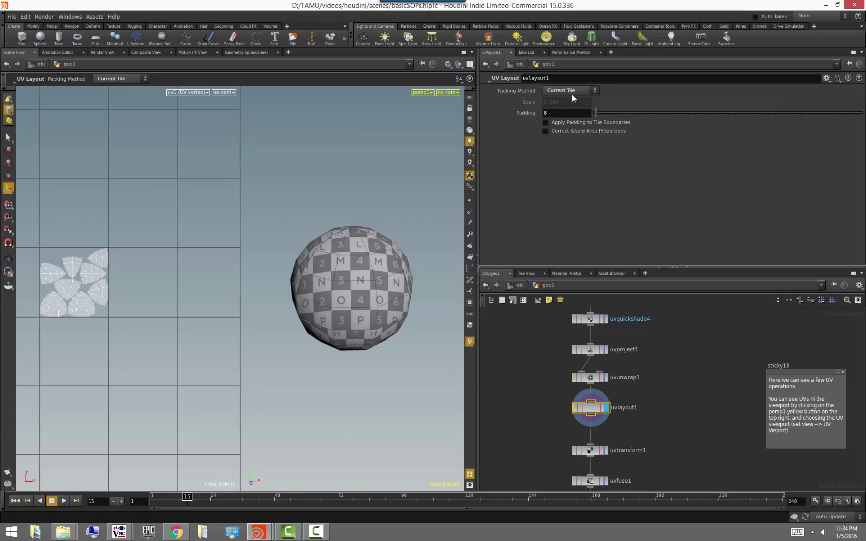
click(573, 91)
click(573, 99)
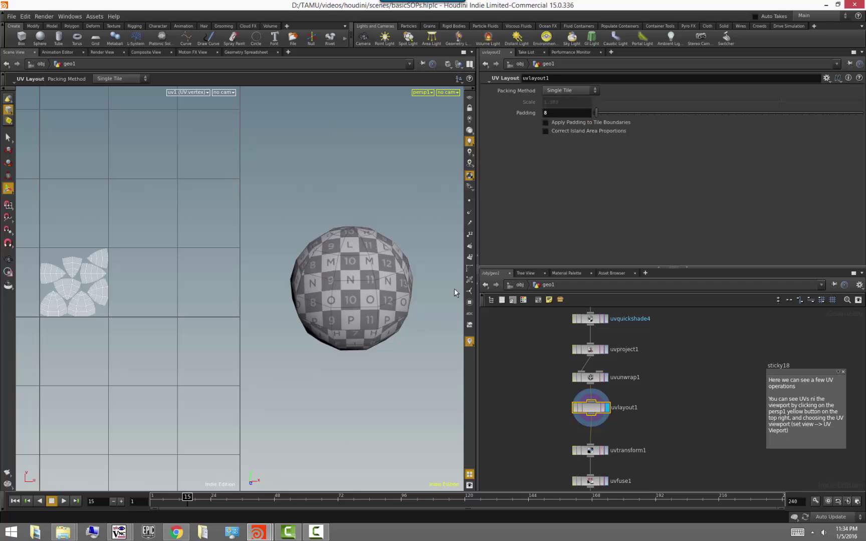
Step: Inspect the laid-out sphere and display the uvtransform1 node
scroll(120, 320, up, 2)
alt+drag(319, 324, 320, 301)
click(670, 453)
middle_drag(670, 453, 687, 434)
scroll(666, 436, up, 2)
scroll(666, 436, up, 1)
click(610, 429)
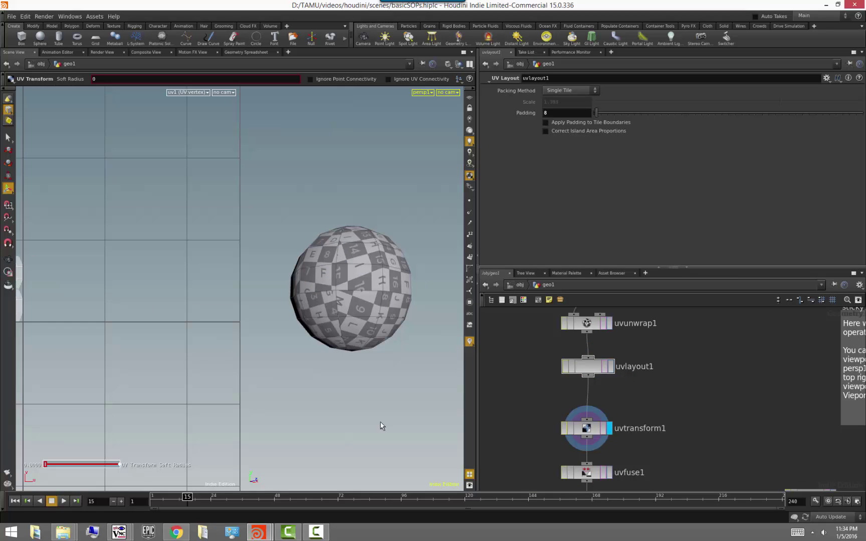
Step: Try moving the sphere's UVs with the uvtransform1 handle and undo the change
alt+scroll(201, 363, down, 3)
alt+middle_drag(212, 364, 279, 371)
drag(114, 293, 153, 251)
key(ctrl+z)
Step: Display and select uvfuse1, and reduce its fuse Distance to 0.00104008
middle_drag(650, 448, 646, 399)
click(606, 424)
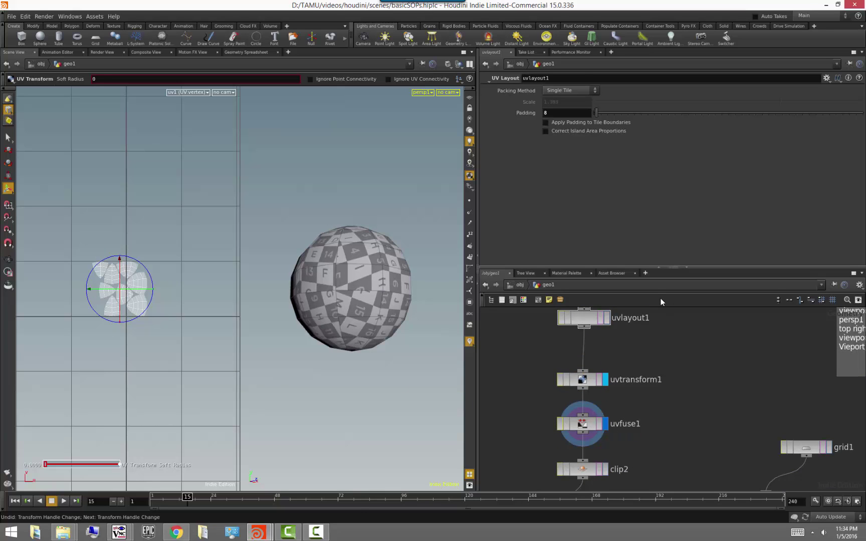
click(599, 430)
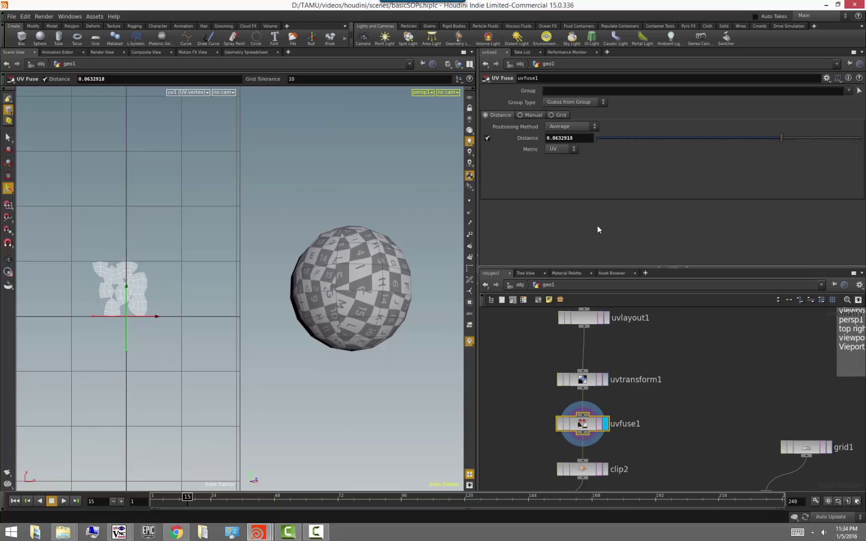
right_drag(67, 300, 174, 323)
middle_drag(175, 322, 193, 340)
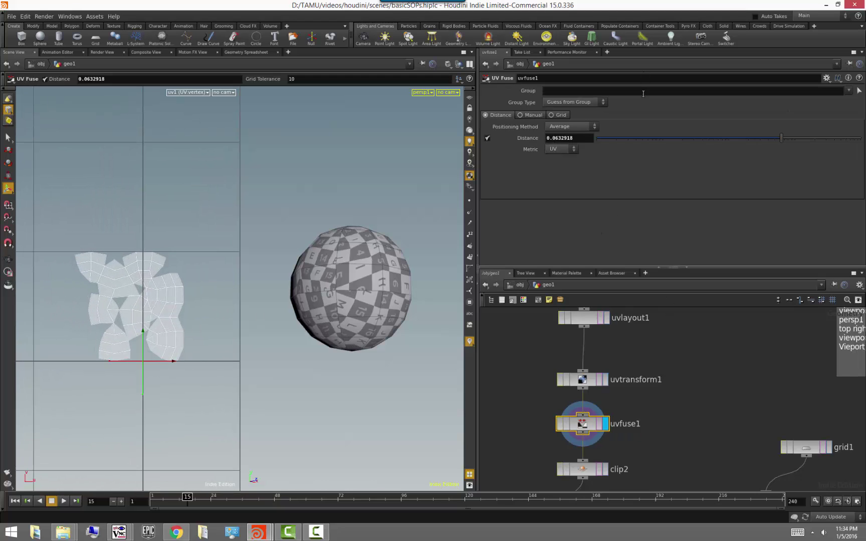
drag(774, 139, 724, 140)
drag(671, 138, 723, 164)
drag(665, 169, 555, 205)
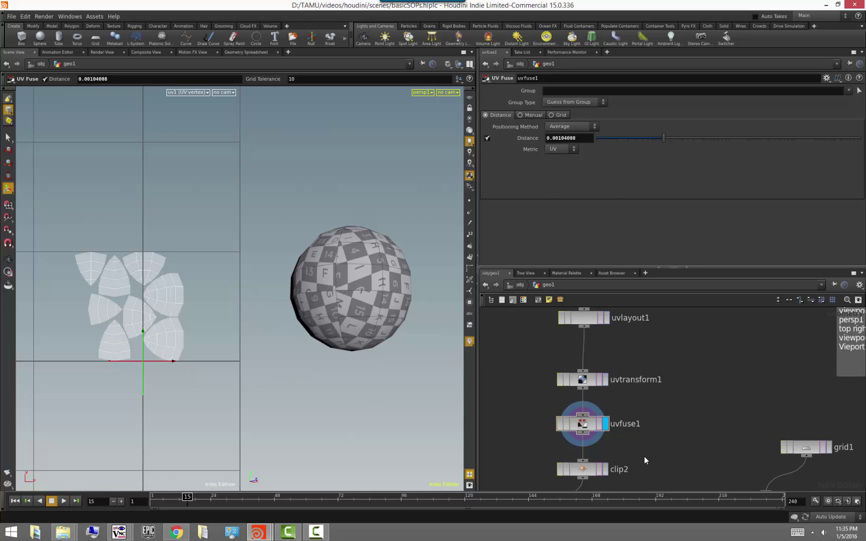
Step: Display clip2 to inspect the clipped hemisphere and its UVs, and display uvpelt1 for the pelted result
click(605, 470)
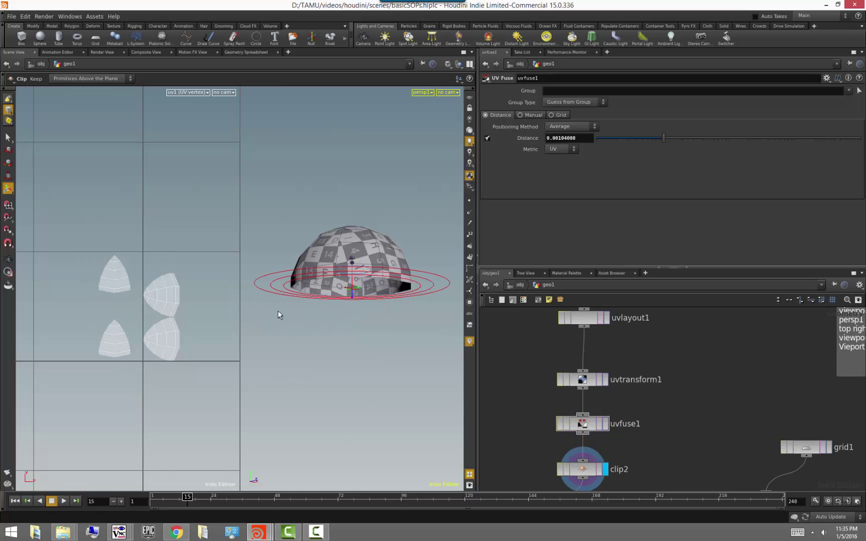
alt+drag(377, 320, 367, 383)
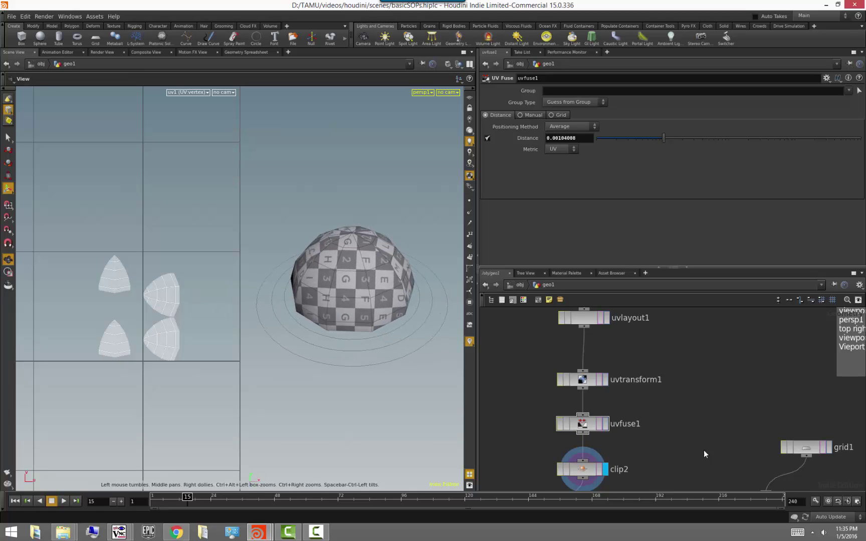
middle_drag(697, 447, 690, 363)
scroll(732, 315, down, 1)
click(615, 419)
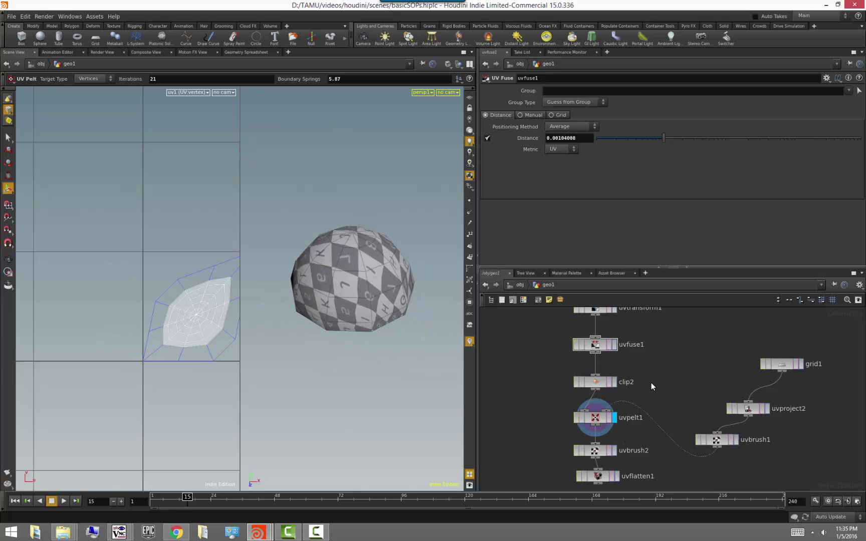
middle_drag(707, 372, 675, 373)
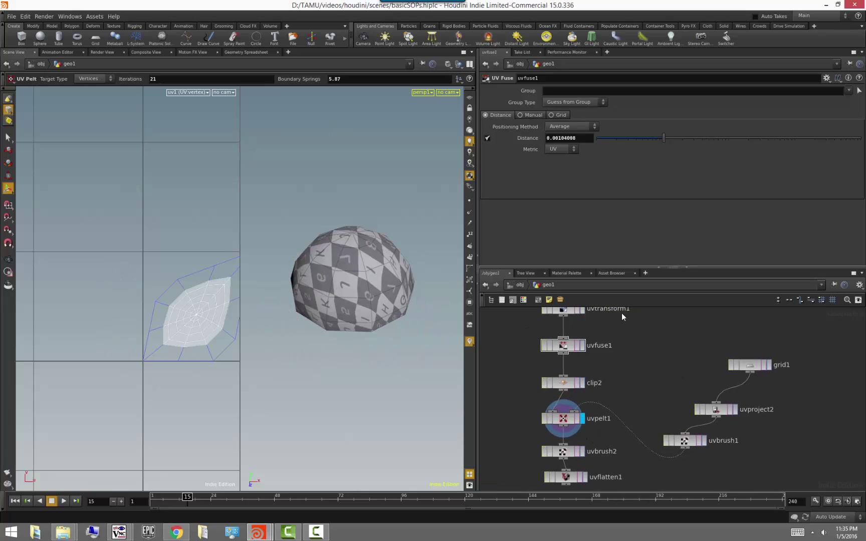
Step: Display grid1, uvproject2 and uvbrush1 in turn to examine how the pelt's reference UVs are built
click(771, 365)
key(Escape)
drag(382, 401, 352, 391)
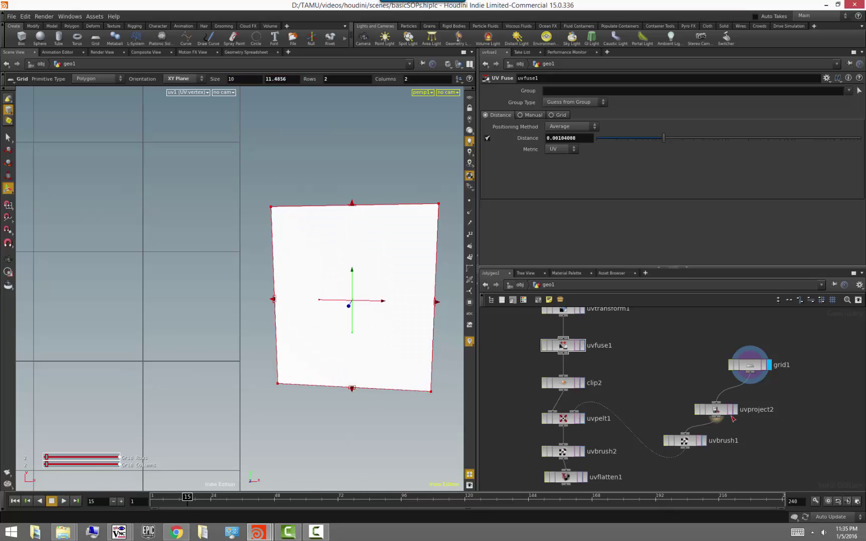
click(735, 414)
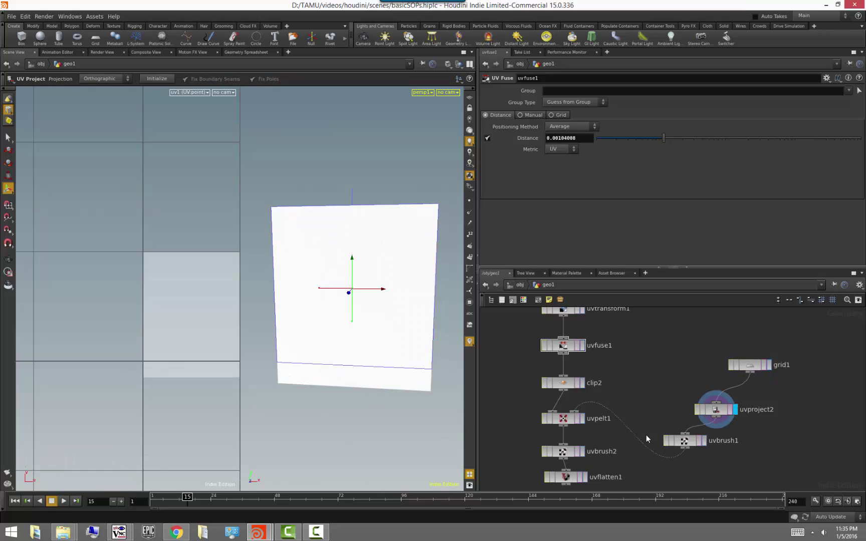
click(705, 441)
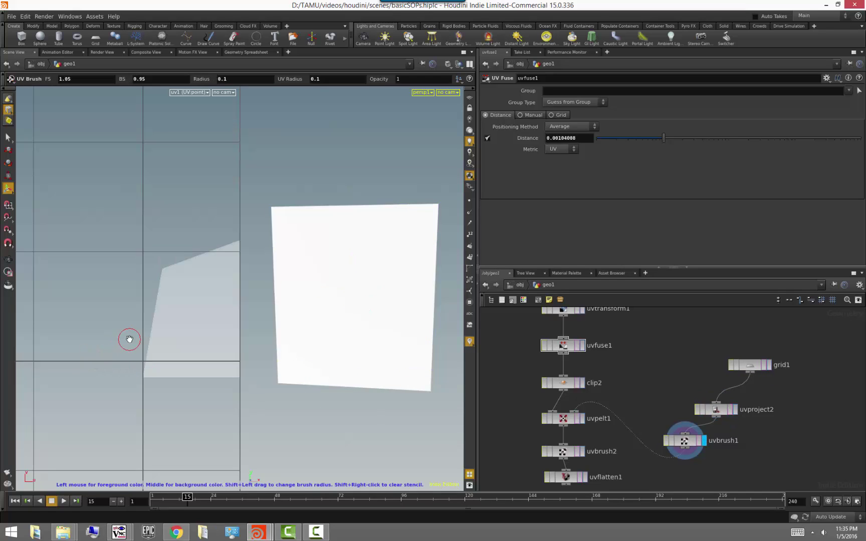
Step: Brush the lower-right UV corner of the grid inward on uvbrush1, and display uvpelt1 to view the effect
alt+right_drag(116, 336, 104, 336)
alt+middle_drag(105, 336, 70, 344)
mouse_move(174, 357)
mouse_down()
mouse_move(155, 335)
mouse_move(162, 337)
mouse_up()
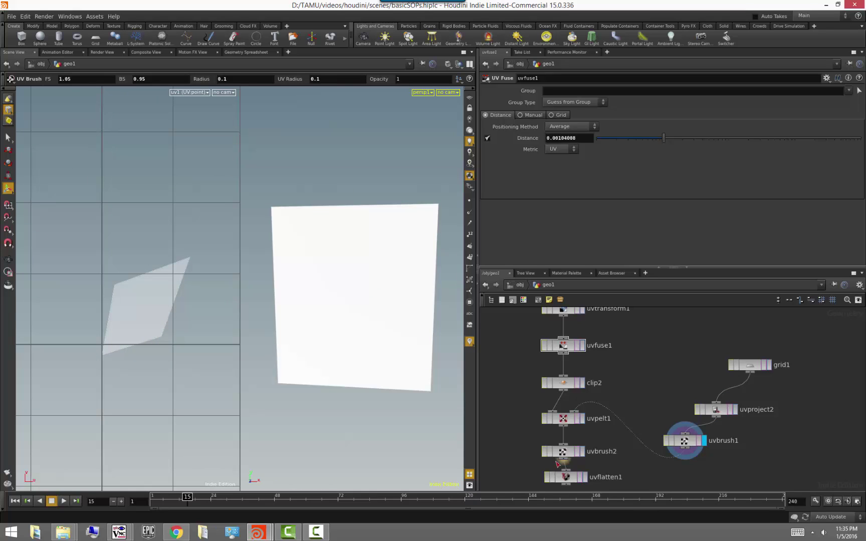
click(581, 420)
key(Escape)
right_drag(90, 342, 163, 353)
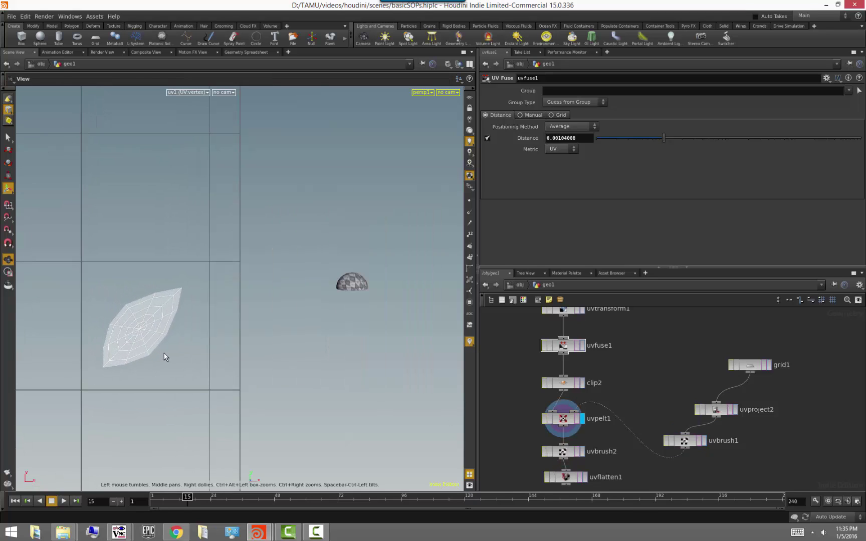
Step: Select uvbrush1 while uvpelt1 stays displayed and brush the grid's lower-right UV corner around, pulling it down and outward
key(Return)
click(684, 442)
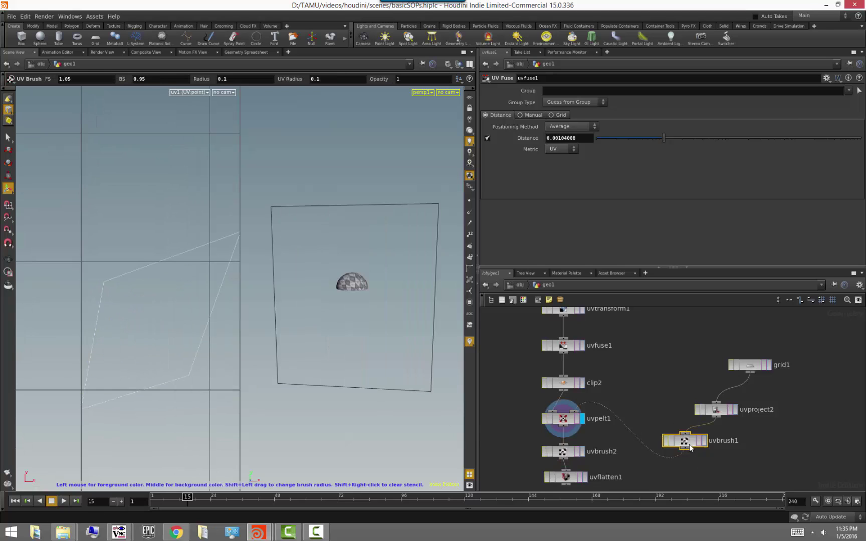
mouse_move(189, 374)
mouse_down()
mouse_move(176, 358)
mouse_move(182, 358)
mouse_up()
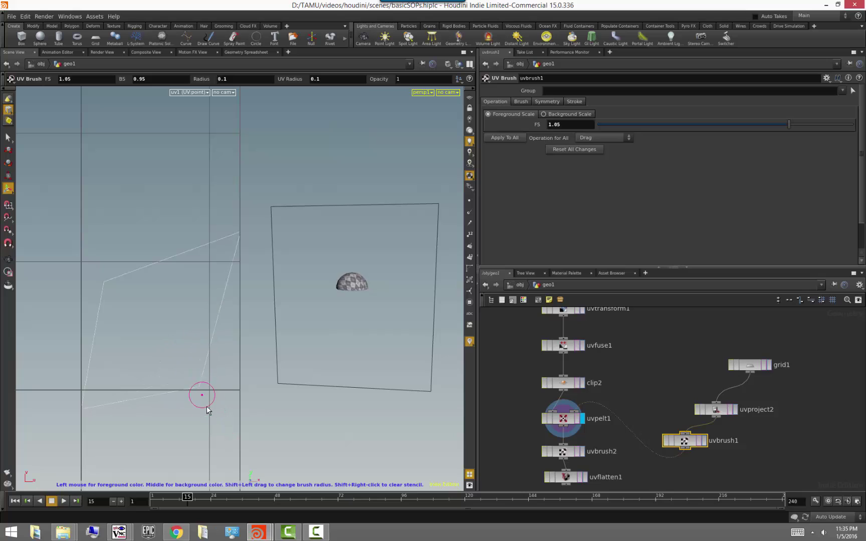
drag(196, 379, 226, 422)
Step: Set the Iterations on uvpelt1 to 22 and its Boundary Springs to 10
click(563, 418)
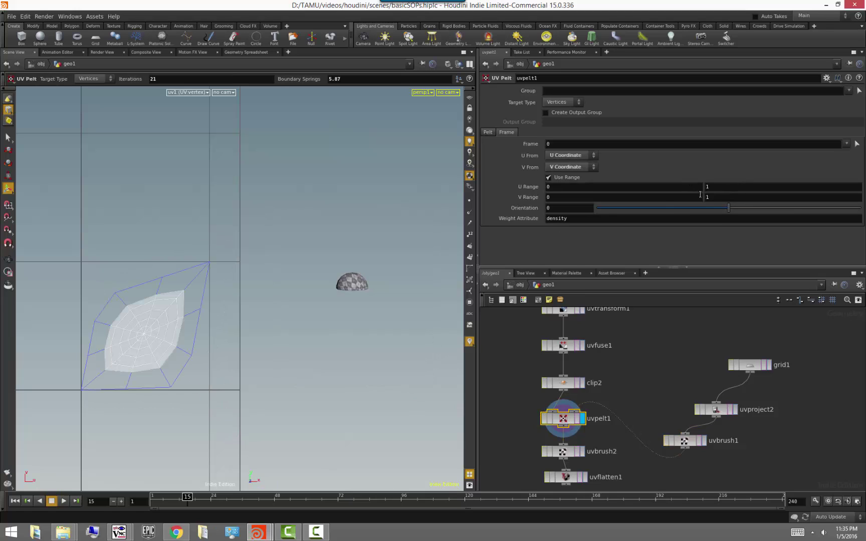
click(487, 132)
drag(651, 145, 638, 164)
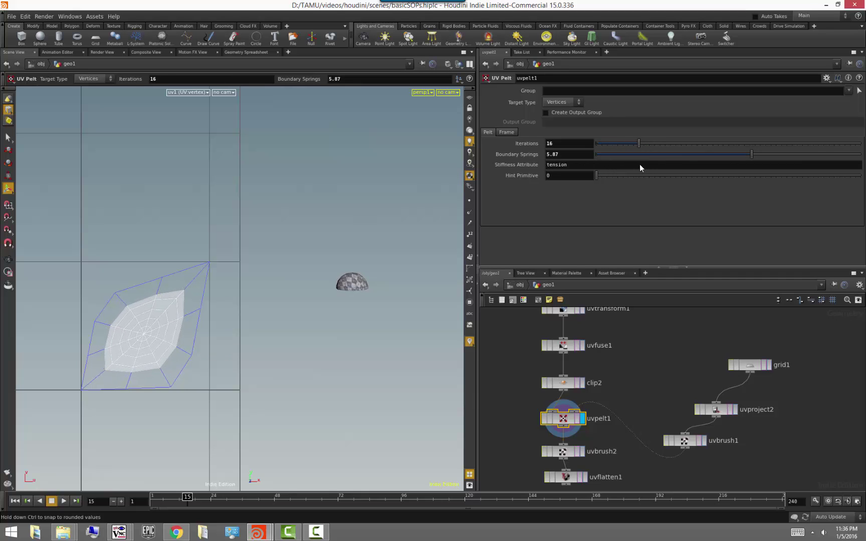
alt+right_drag(360, 298, 476, 327)
alt+drag(360, 328, 358, 350)
key(Return)
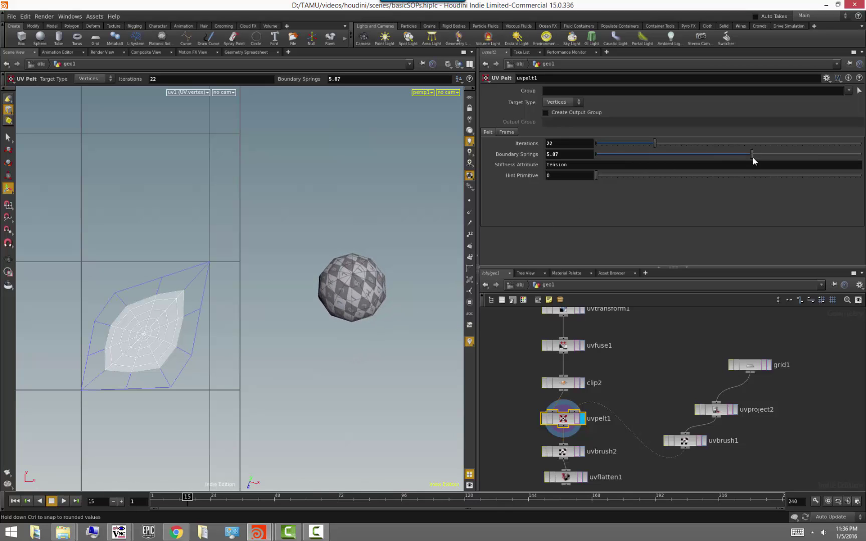
drag(740, 155, 861, 155)
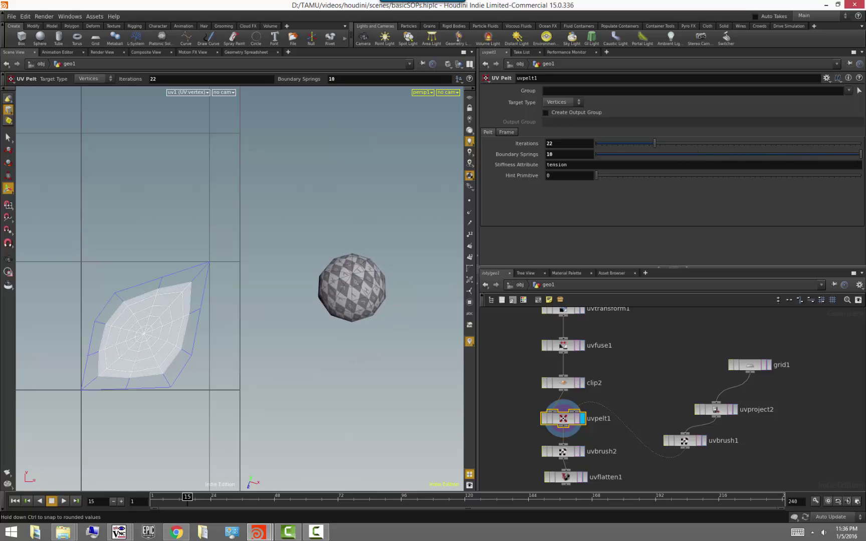
drag(765, 163, 861, 161)
Step: Inspect the pelted hemisphere and the nodes following uvpelt1 in the network
key(Escape)
drag(363, 228, 363, 285)
click(607, 429)
middle_drag(610, 433, 613, 392)
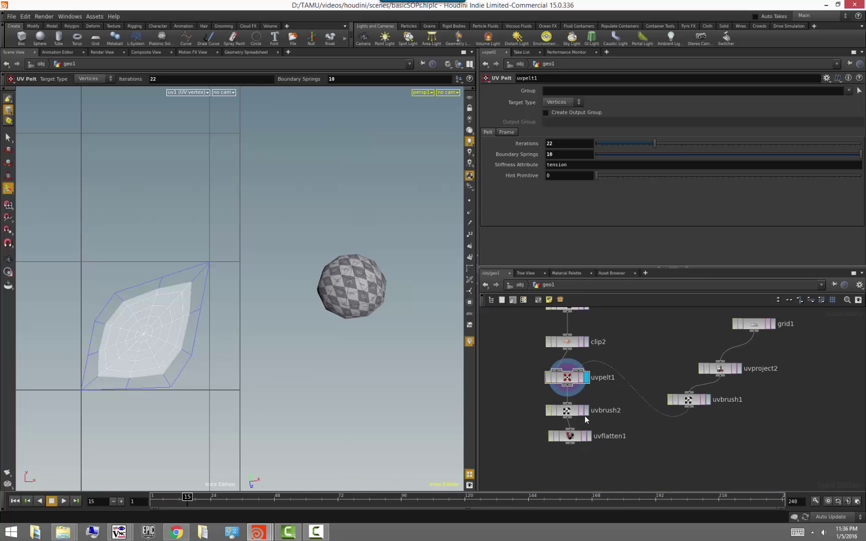
Step: Display the uvbrush2 node, enlarge the brush radius to about 0.66 and push the UVs around the middle of the island
click(585, 411)
mouse_move(144, 340)
mouse_down()
mouse_move(144, 326)
mouse_move(166, 367)
mouse_move(108, 312)
mouse_move(120, 325)
mouse_move(117, 300)
mouse_move(128, 315)
mouse_move(112, 296)
mouse_move(155, 290)
mouse_move(147, 284)
mouse_move(151, 320)
mouse_up()
alt+right_drag(341, 329, 403, 346)
mouse_move(399, 370)
mouse_down()
mouse_move(367, 364)
mouse_move(349, 311)
mouse_move(323, 282)
mouse_up()
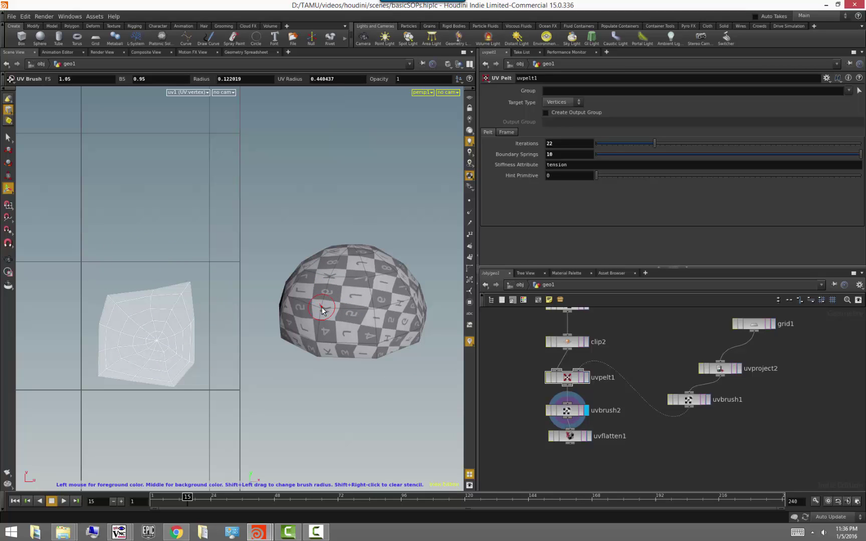
scroll(322, 310, up, 10)
mouse_move(328, 325)
mouse_down()
mouse_move(323, 308)
mouse_move(351, 316)
mouse_move(377, 309)
mouse_move(372, 294)
mouse_move(384, 310)
mouse_move(341, 255)
mouse_move(348, 251)
mouse_up()
alt+drag(385, 218, 383, 268)
drag(350, 318, 353, 318)
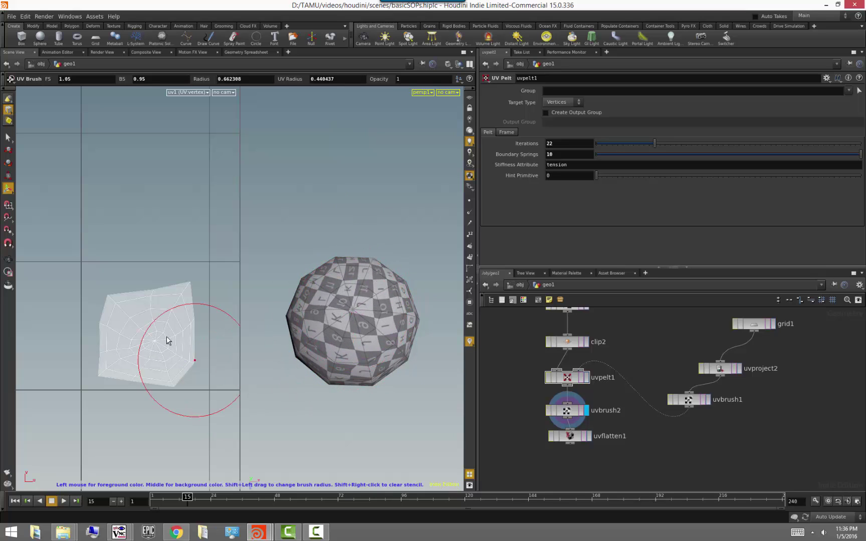
mouse_move(152, 346)
mouse_down()
mouse_move(154, 338)
mouse_move(139, 343)
mouse_up()
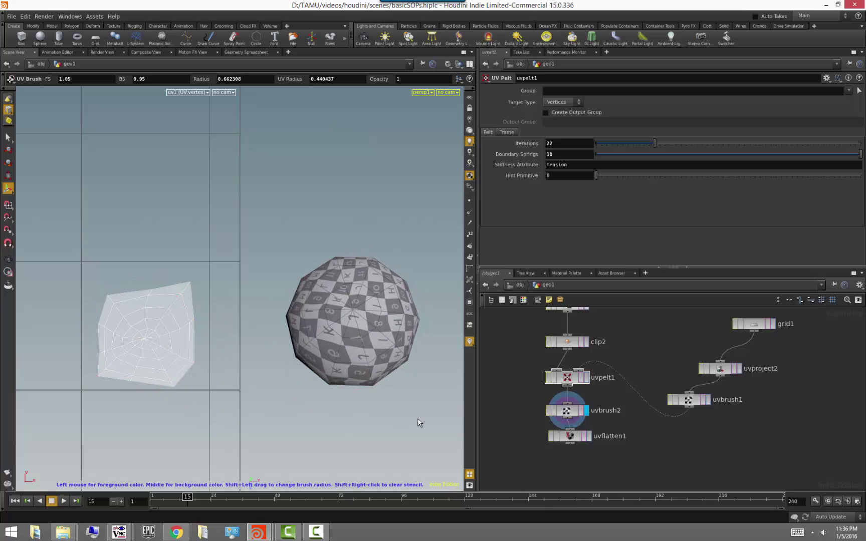
Step: Display the uvflatten1 node and open its parameters to examine the flattened UV island
click(590, 438)
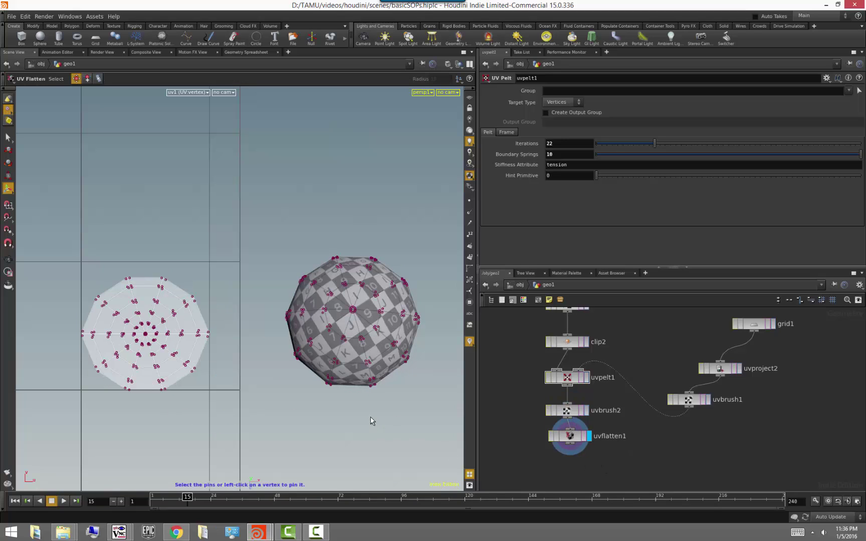
alt+drag(369, 416, 368, 399)
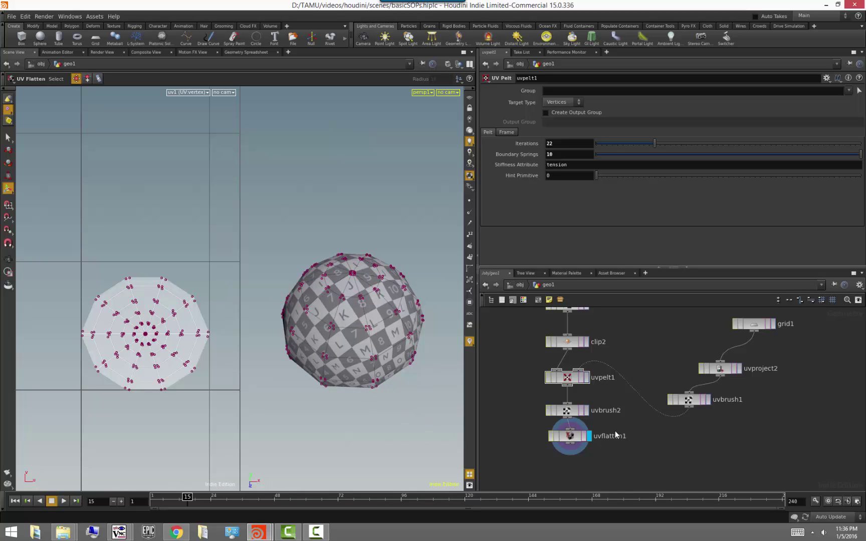
click(586, 436)
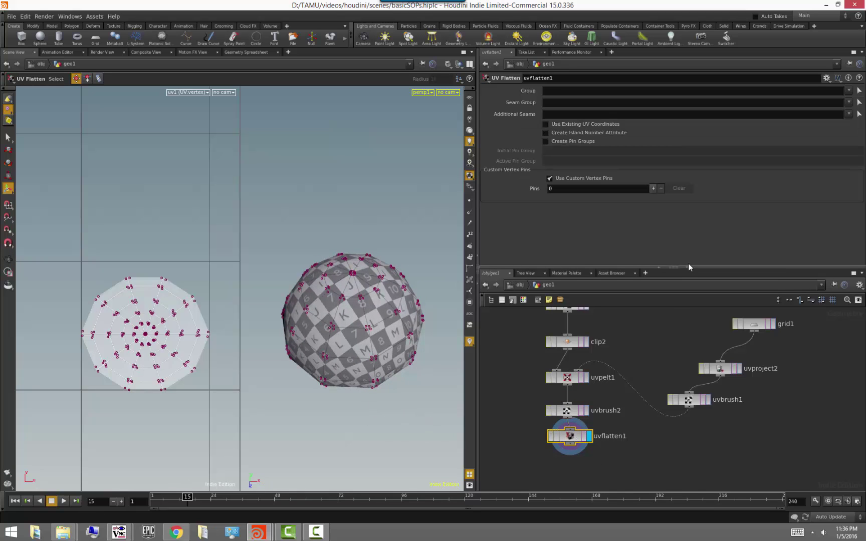
key(Escape)
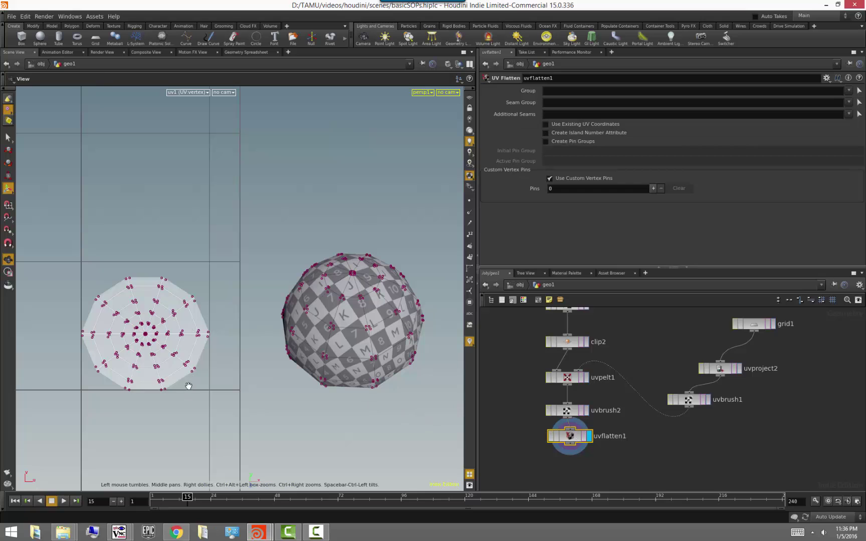
alt+right_drag(112, 372, 156, 376)
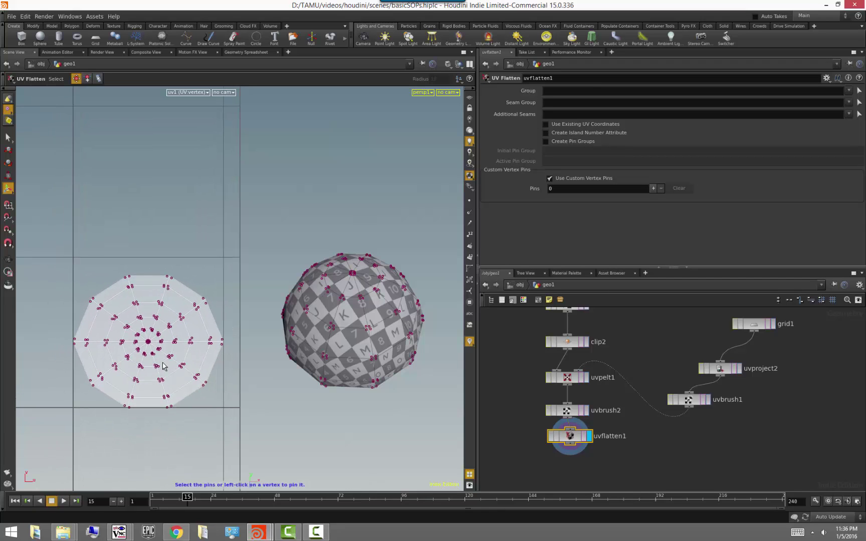
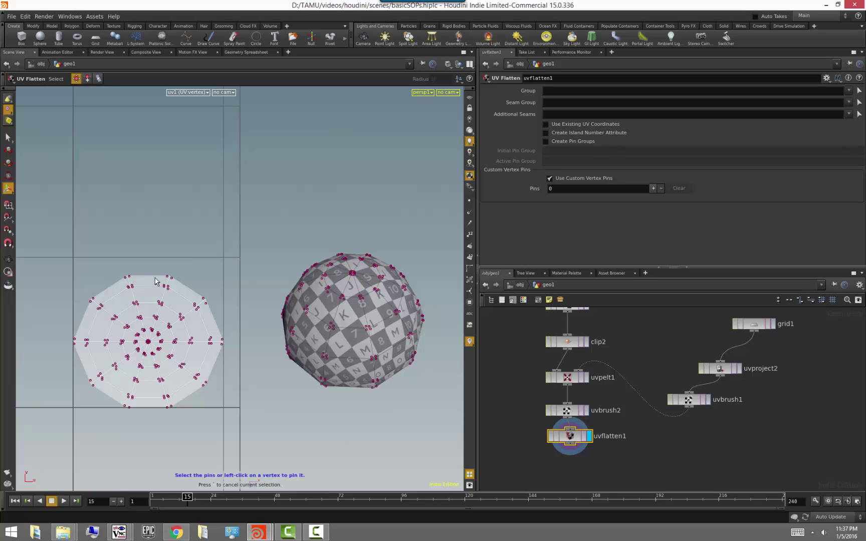
Step: Add a custom vertex pin at UV 0, 0 and pin two neighbouring vertices on the island's upper border
click(653, 189)
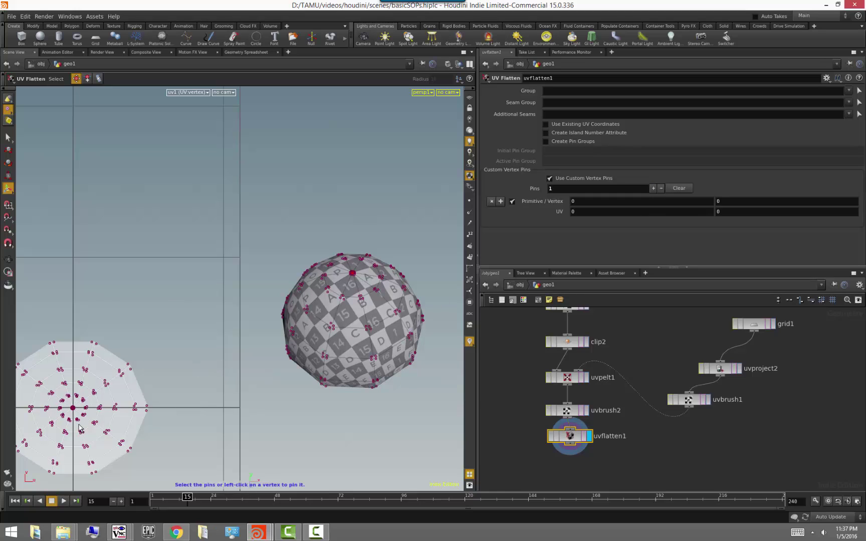
click(73, 409)
click(129, 367)
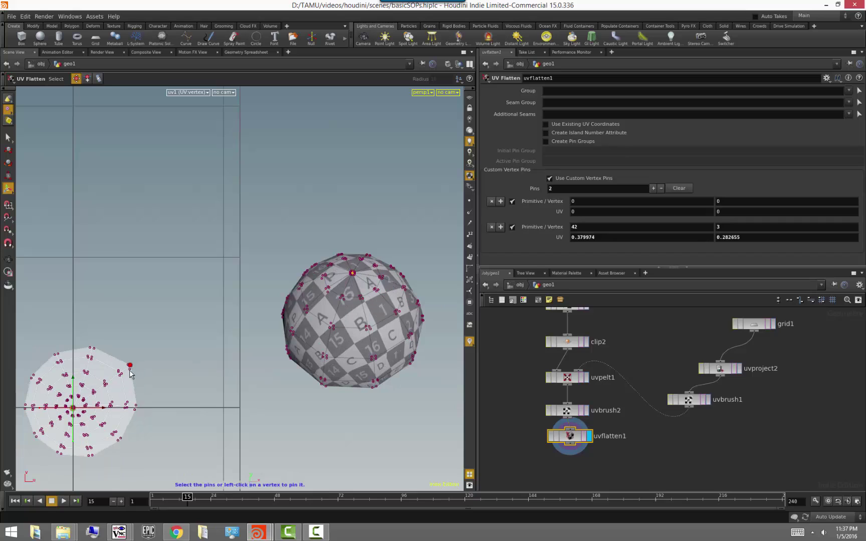
click(92, 348)
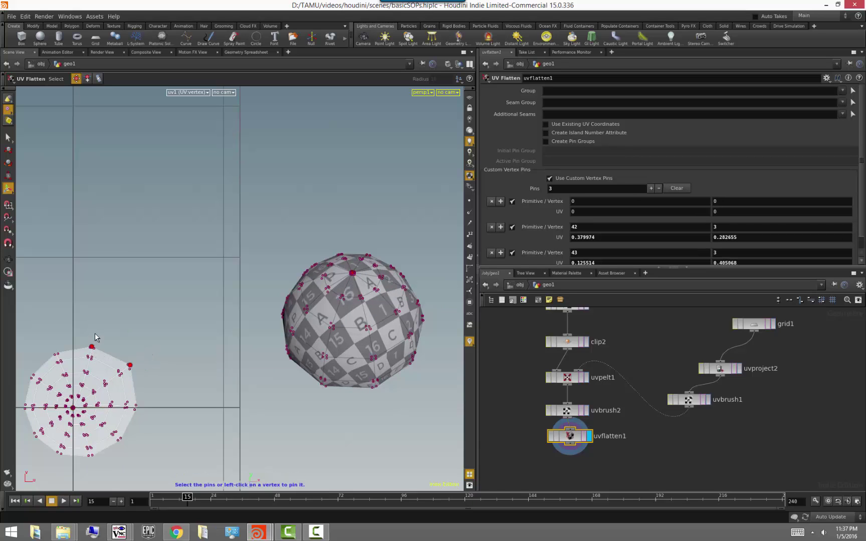
Step: Move the two border pins outward to about UV 0.81, 0.64 and 0.23, 0.72, and pin a third border vertex on the U = 0 line
drag(129, 367, 196, 315)
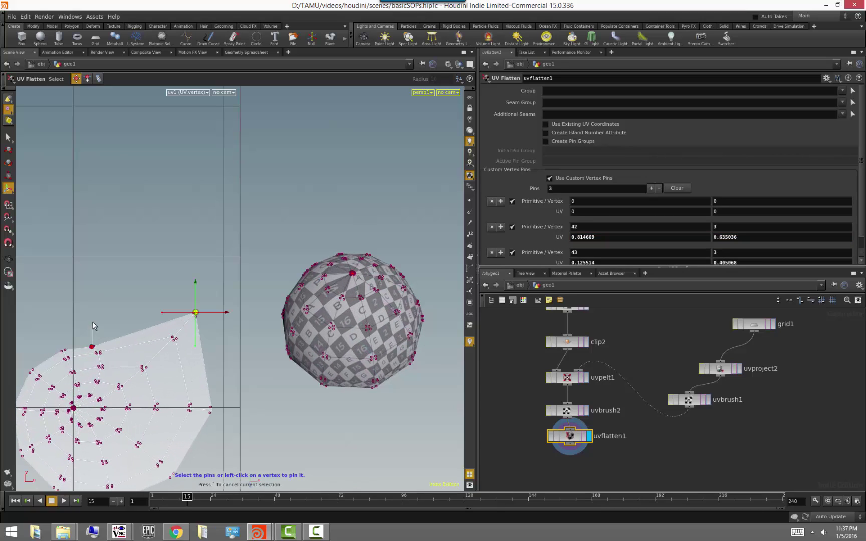
drag(93, 350, 107, 299)
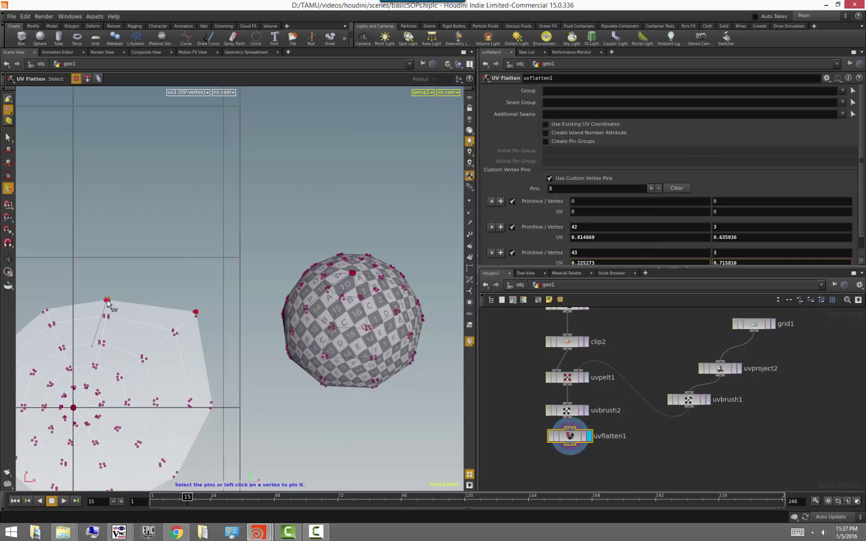
click(44, 310)
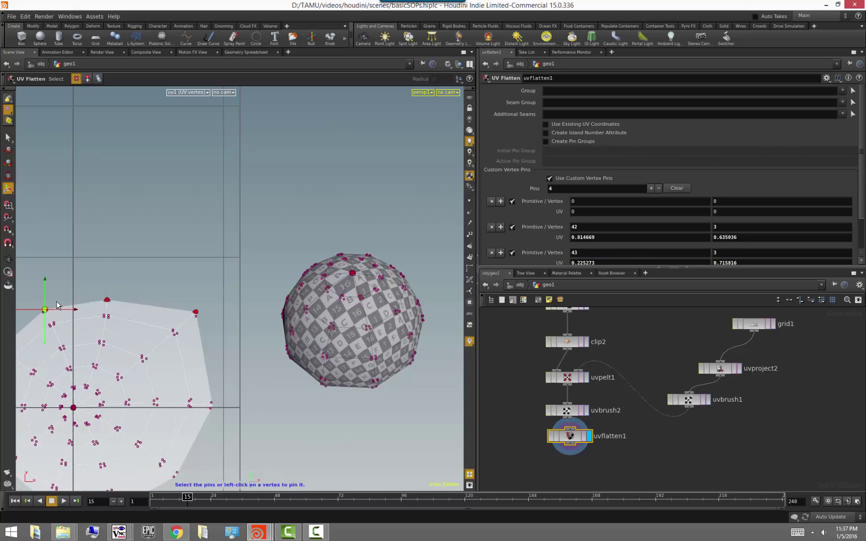
drag(45, 310, 69, 289)
drag(75, 284, 74, 290)
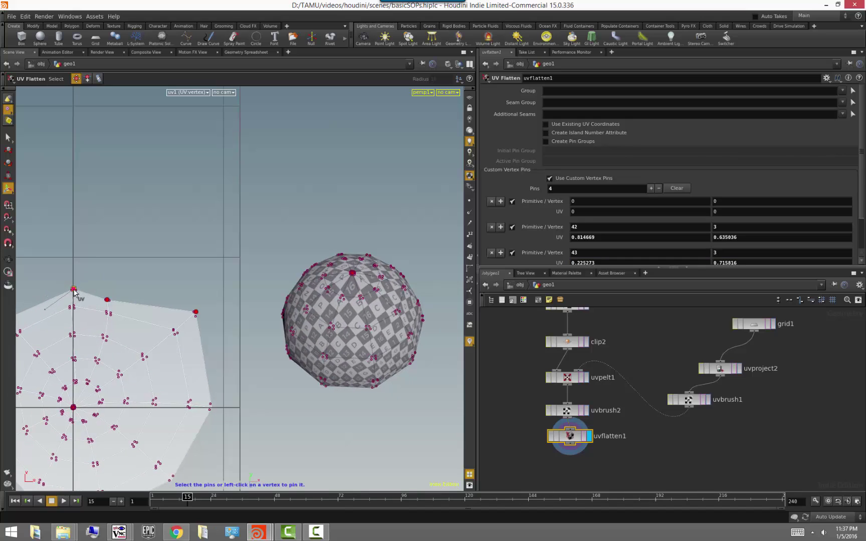
alt+right_drag(75, 296, 93, 366)
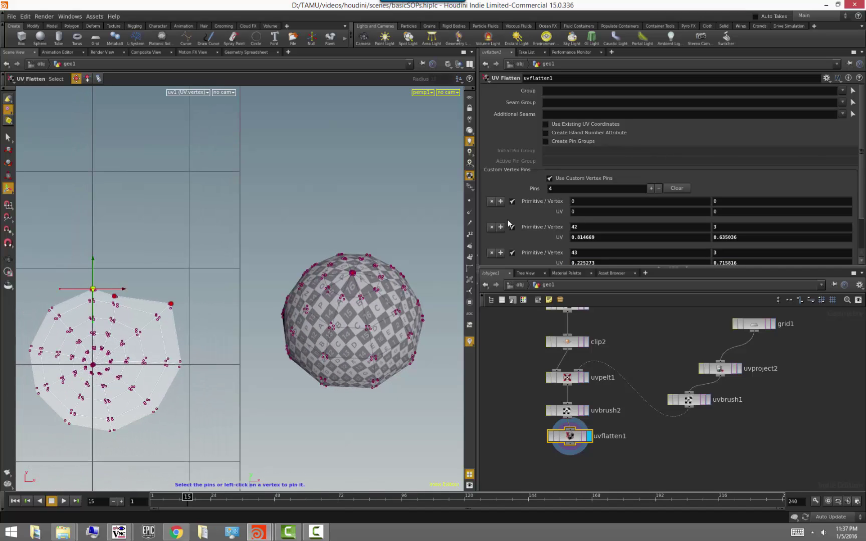
Step: Disable the first custom pin at UV 0, 0 and move the middle border pin to about UV 0.46, 0.85
click(512, 202)
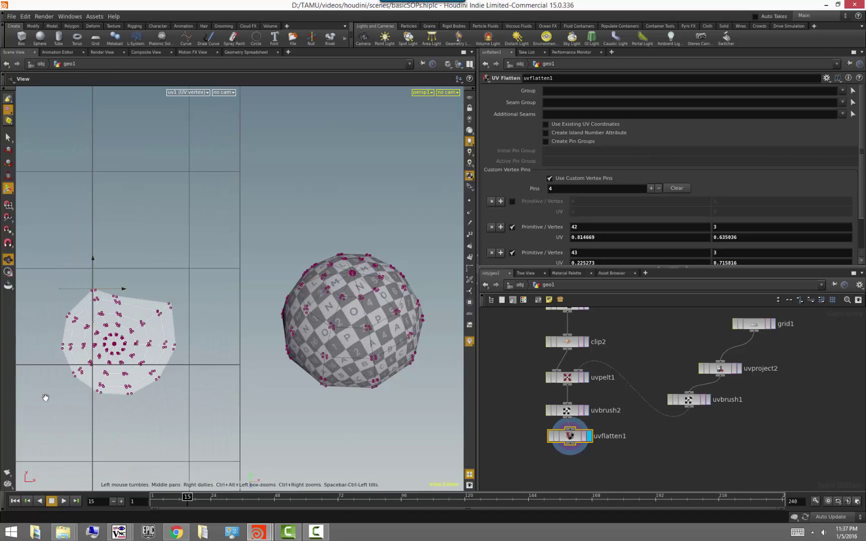
alt+right_drag(44, 393, 87, 397)
drag(111, 298, 141, 282)
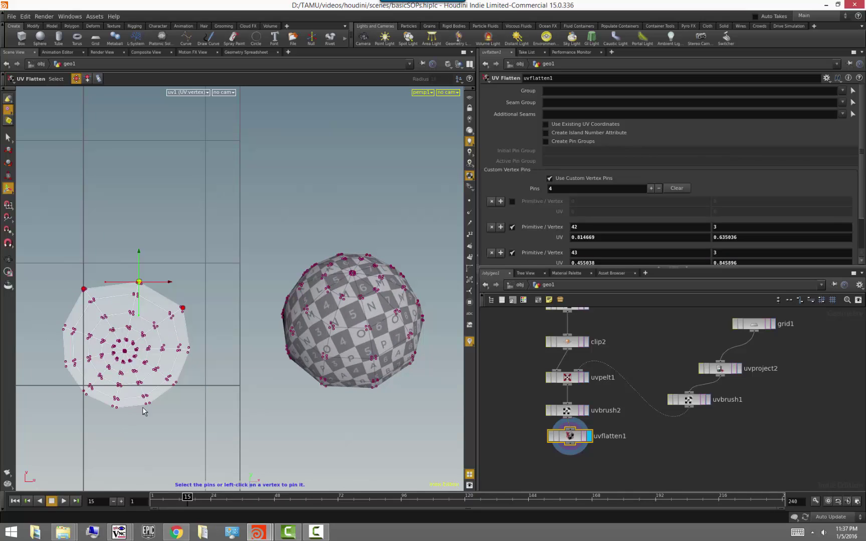
alt+right_drag(67, 395, 154, 388)
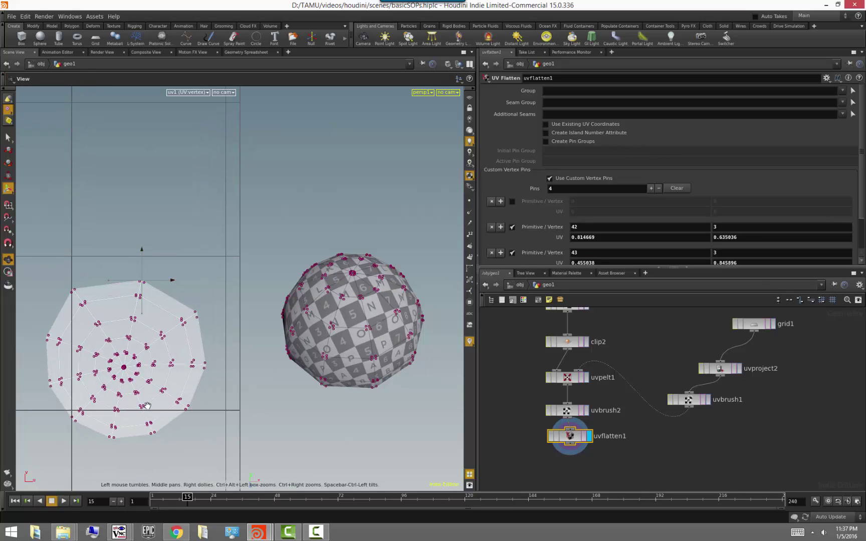
Step: Pin a vertex on the island's lower-right border and move it inward toward the island's centre
drag(327, 366, 264, 352)
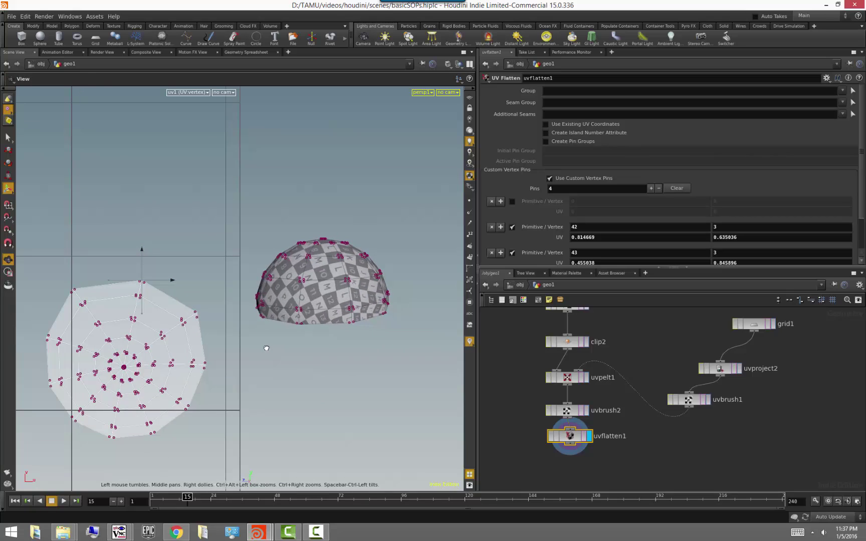
click(189, 408)
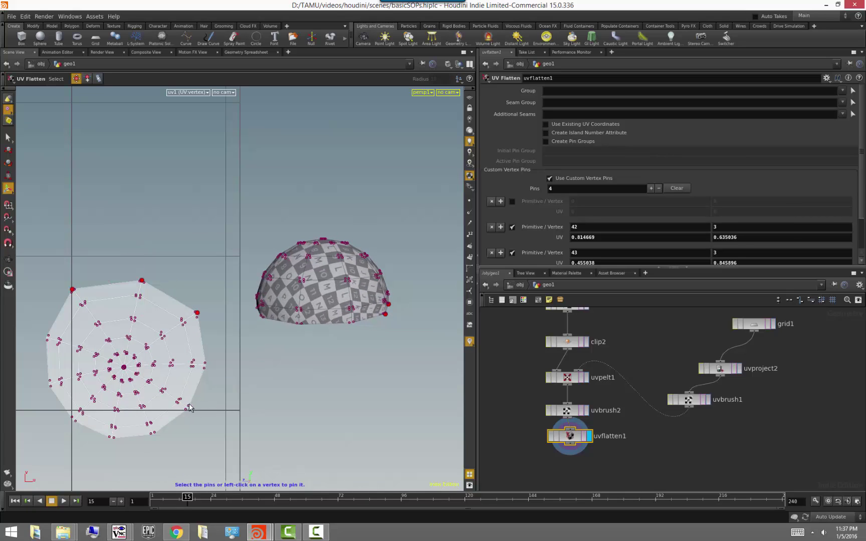
click(191, 410)
drag(192, 414, 176, 382)
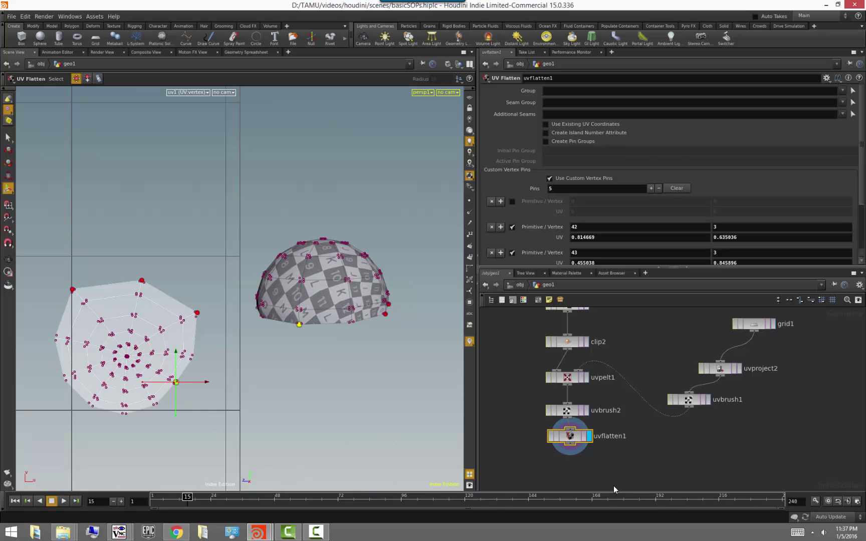
Step: Change the viewport layout to Single View and display the tube1 node at the start of the lattice network
middle_drag(647, 468, 606, 457)
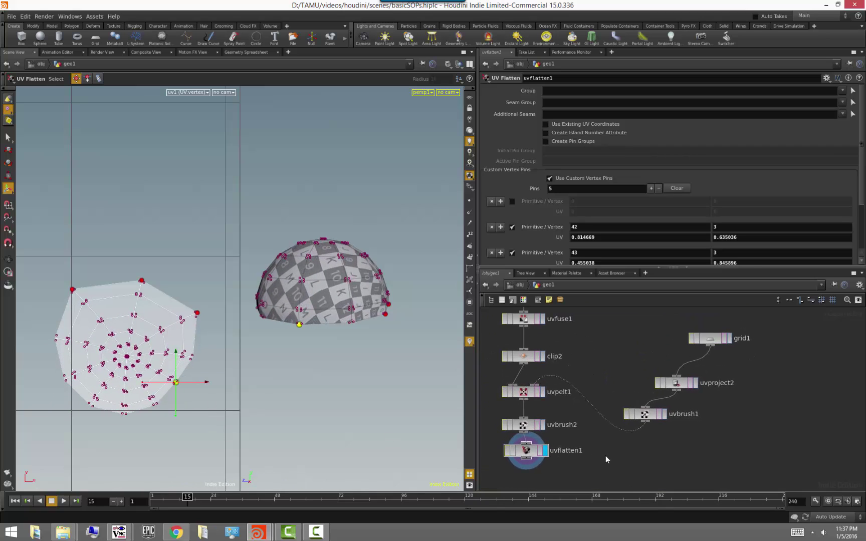
scroll(703, 393, down, 2)
middle_drag(746, 356, 601, 439)
scroll(601, 439, down, 1)
middle_drag(664, 392, 539, 439)
scroll(583, 408, up, 1)
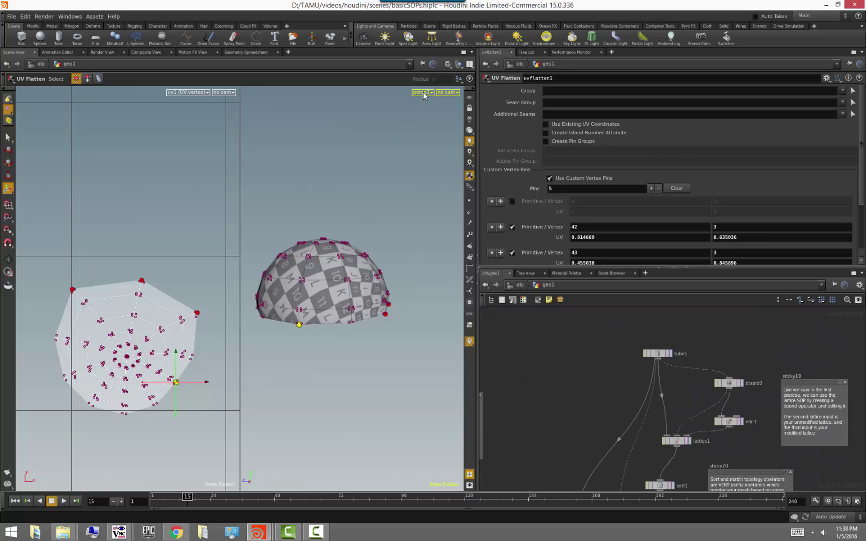
click(469, 64)
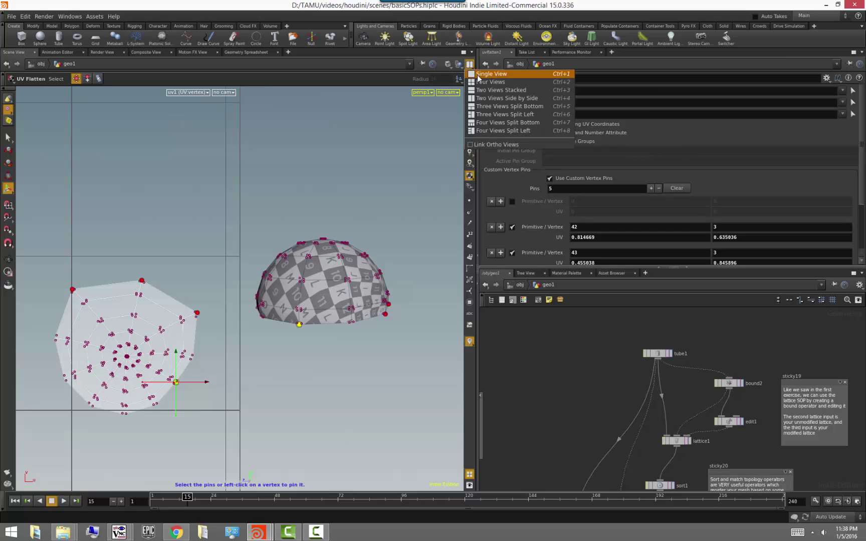
click(479, 78)
middle_drag(609, 383, 554, 382)
click(619, 353)
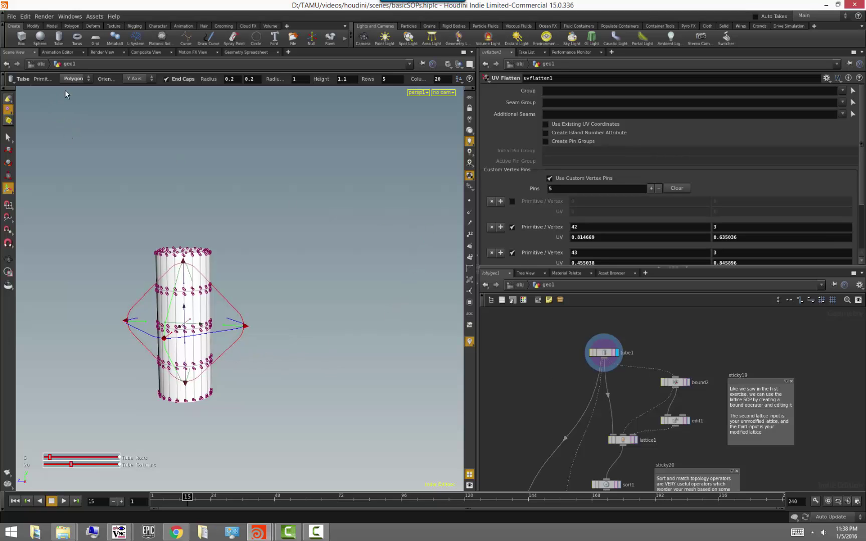
Step: Set the component selection type to Primitives, inspect the tube and display the lattice1 node
click(8, 112)
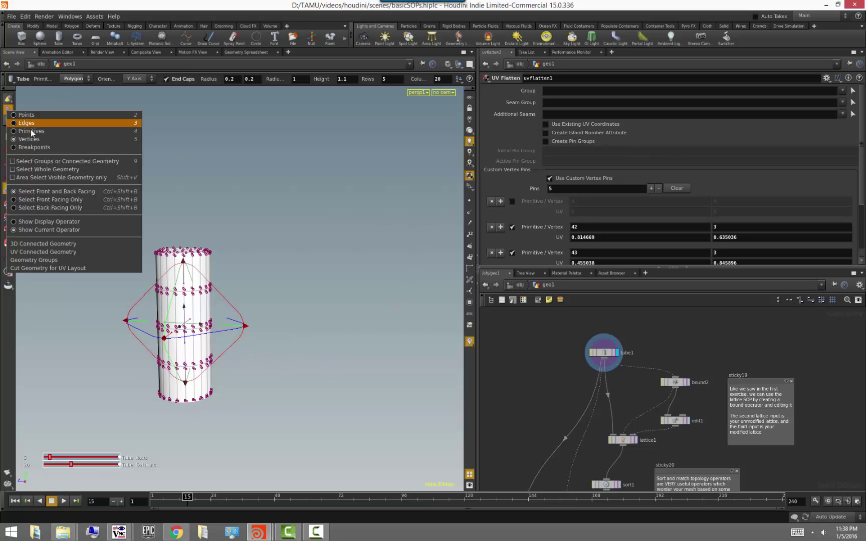
click(31, 132)
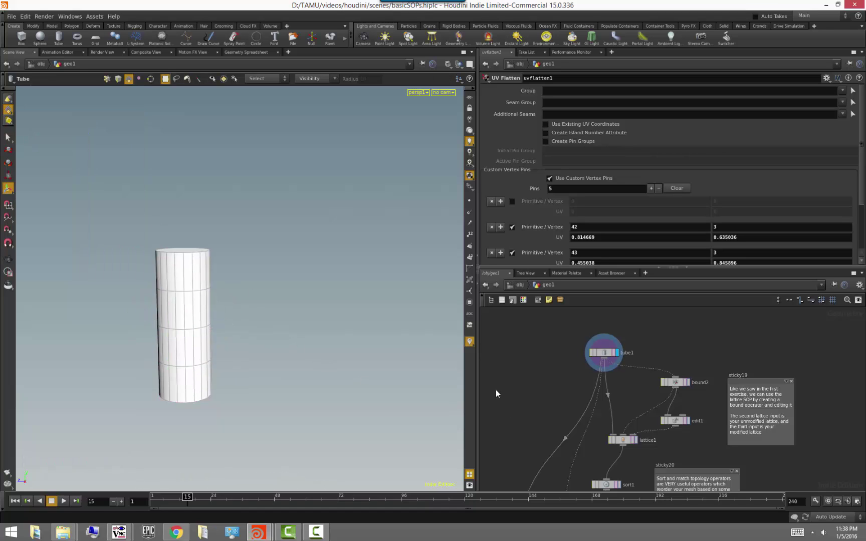
key(Escape)
alt+right_drag(234, 356, 326, 370)
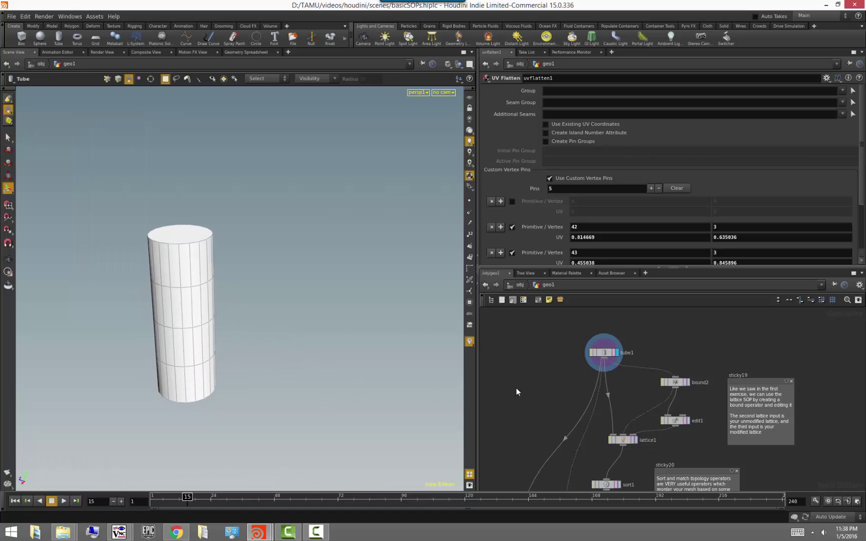
scroll(727, 452, up, 3)
key(Escape)
drag(286, 344, 280, 387)
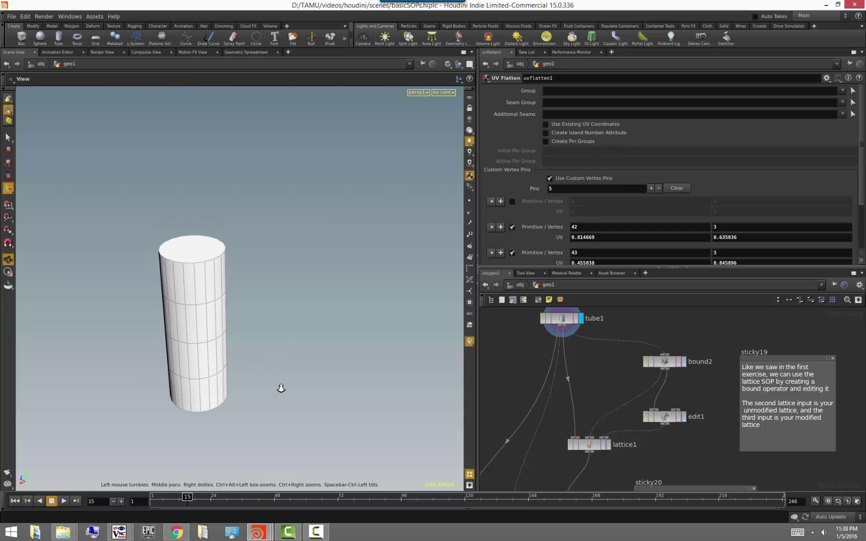
click(609, 447)
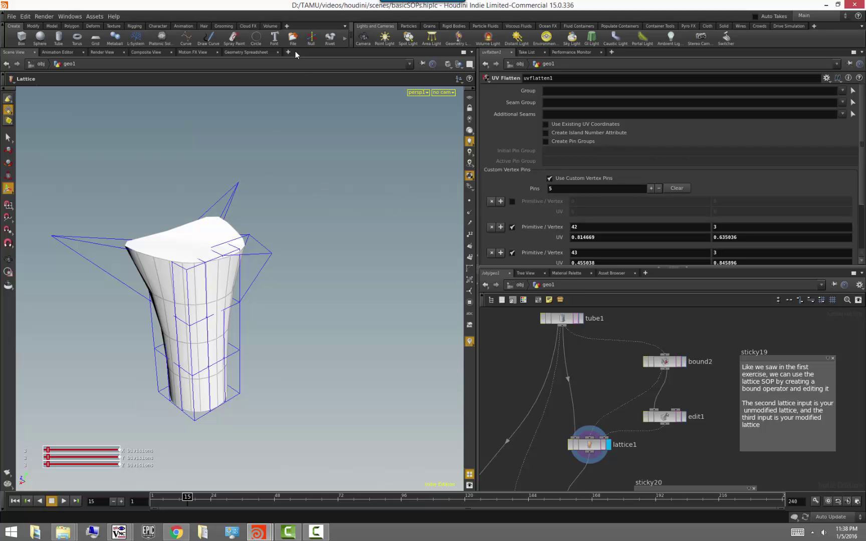
Step: Add a new Tube node in the empty network space beside tube1
middle_drag(560, 381, 660, 437)
key(Tab)
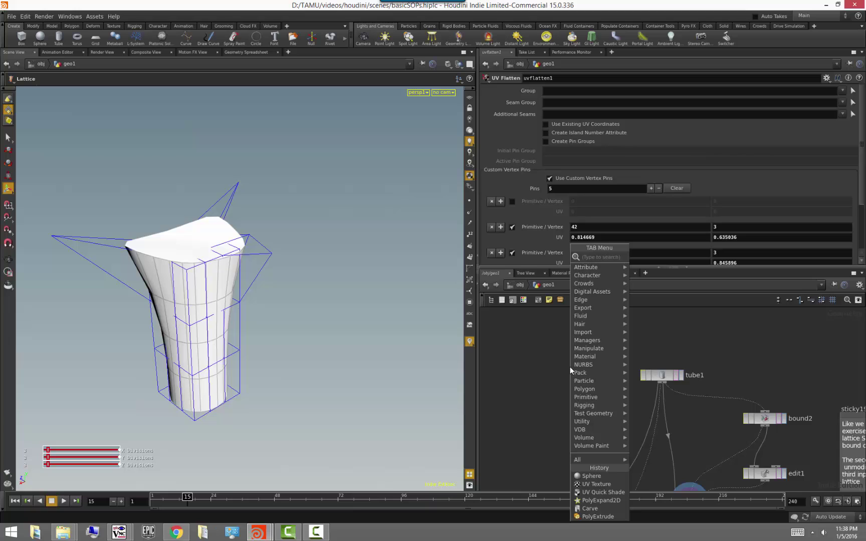
click(685, 371)
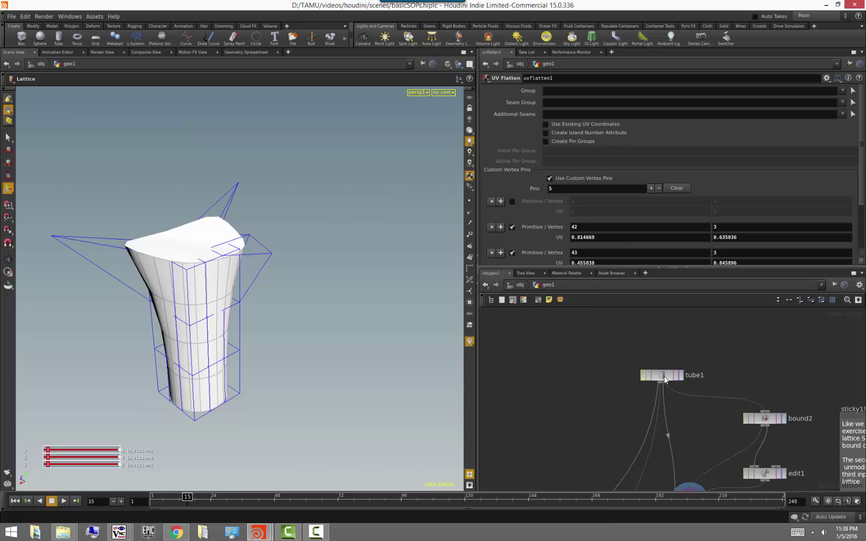
key(Tab)
text(tube)
key(Return)
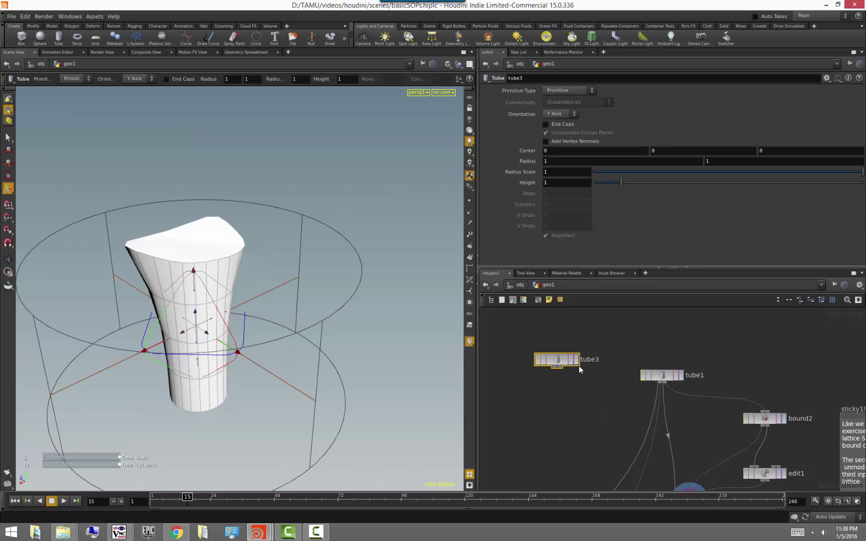
Step: Display the tube3 node and make it a Polygon tube with End Caps enabled and 7 rows
click(555, 369)
click(565, 91)
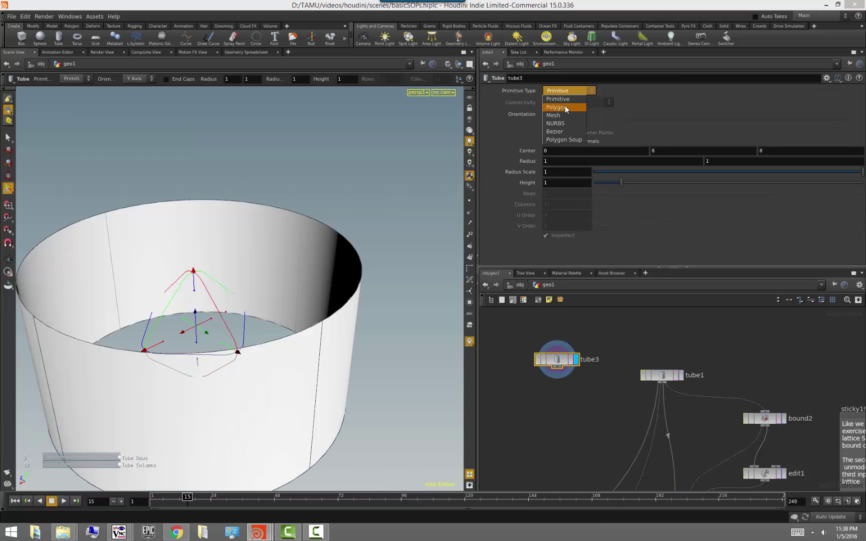
click(559, 100)
scroll(294, 386, down, 4)
click(545, 124)
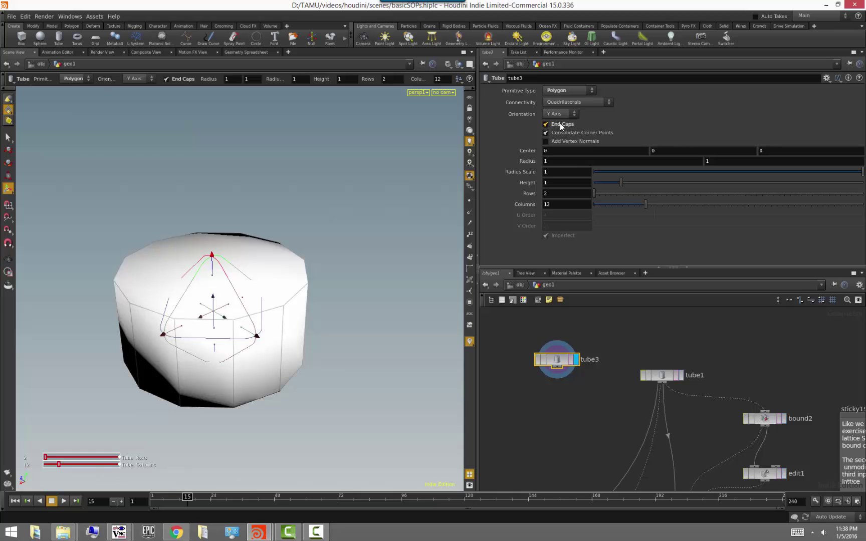
drag(595, 194, 617, 199)
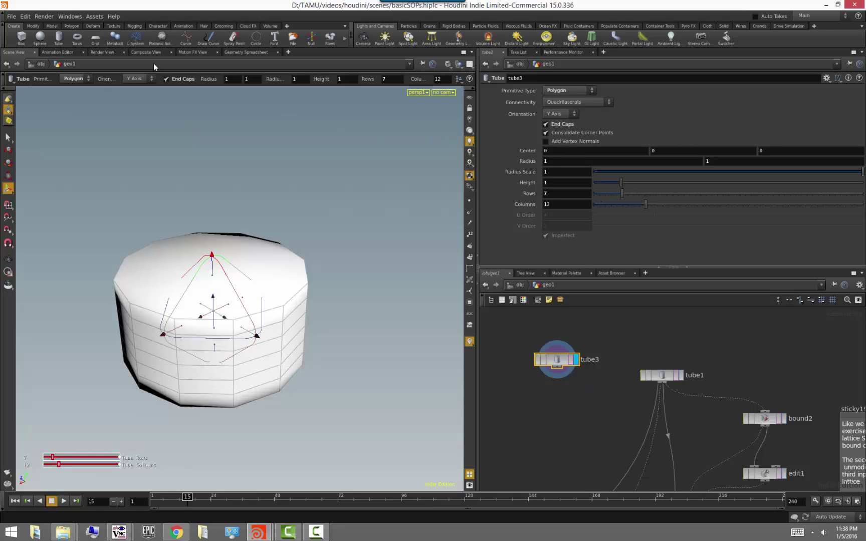
Step: Apply a Lattice to all points of tube3 in the viewport, without selecting a deforming point cloud
click(93, 27)
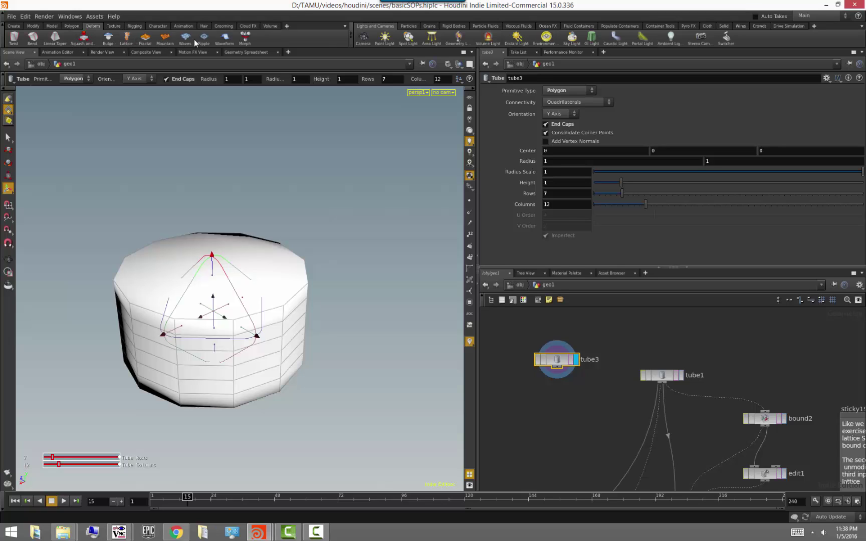
click(53, 27)
click(32, 26)
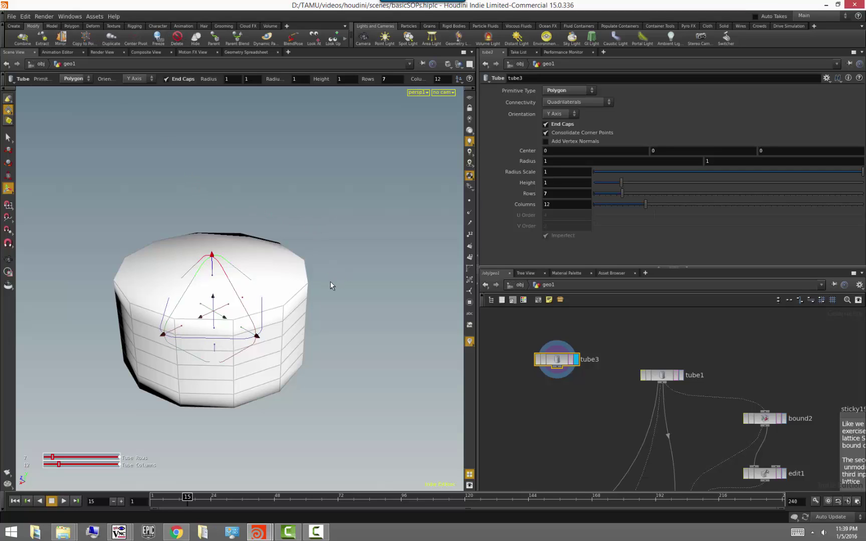
key(Tab)
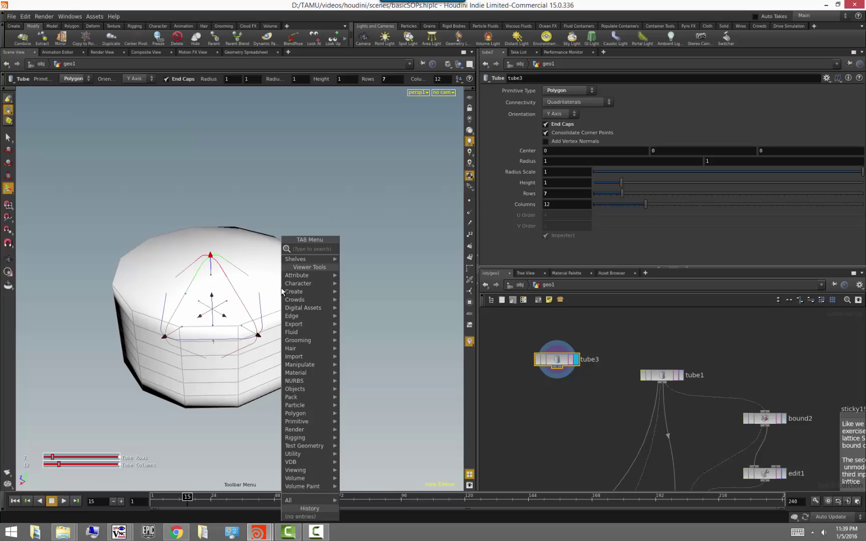
text(latt)
click(355, 249)
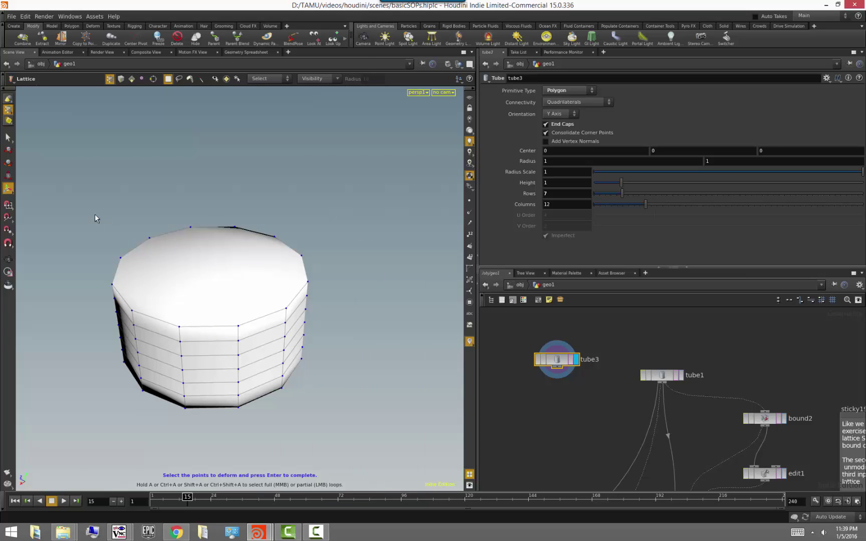
drag(71, 189, 386, 440)
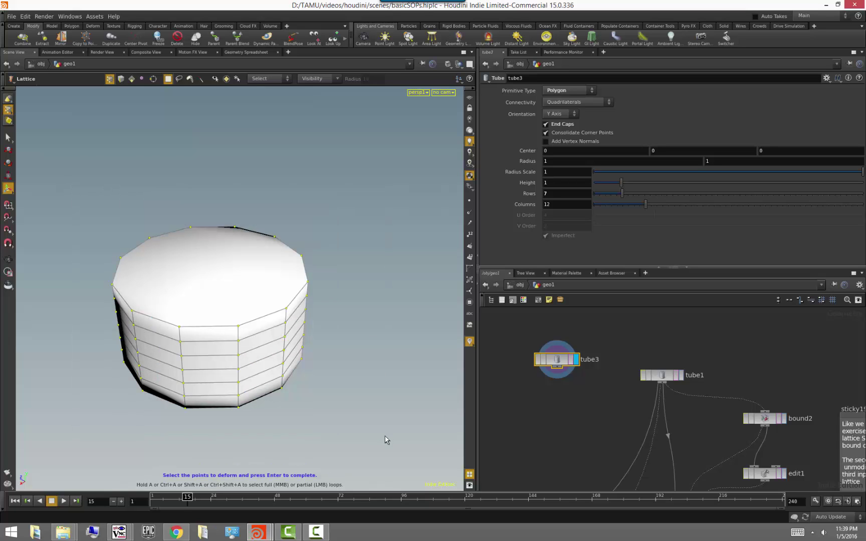
key(Return)
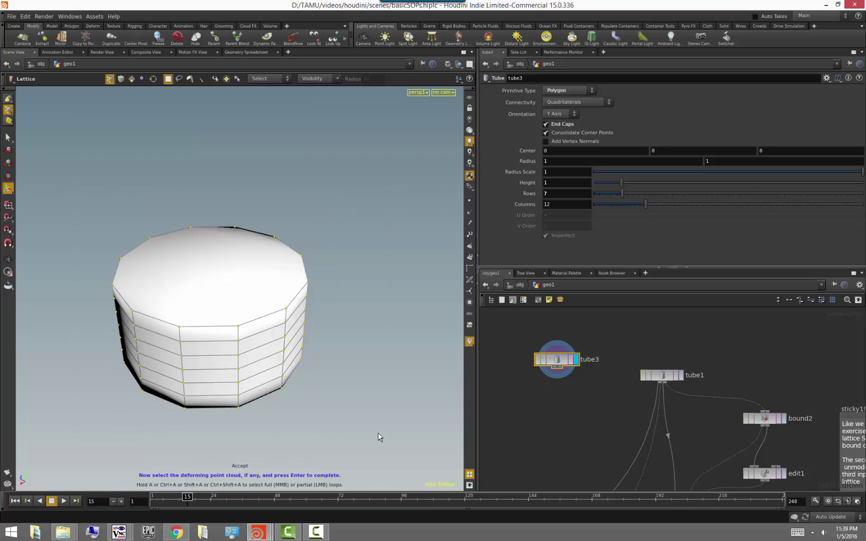
key(Return)
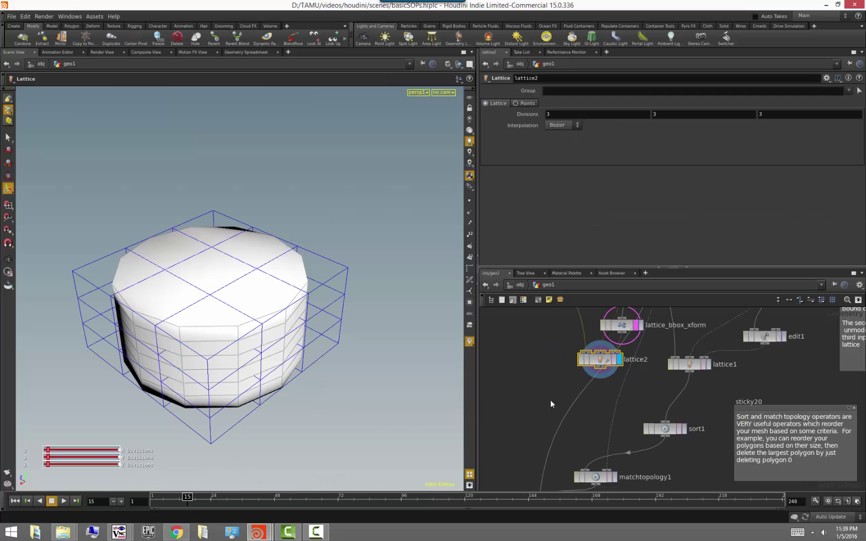
Step: Move tube3 and its lattice nodes clear of the tube1 network and delete all four of them
scroll(543, 440, down, 3)
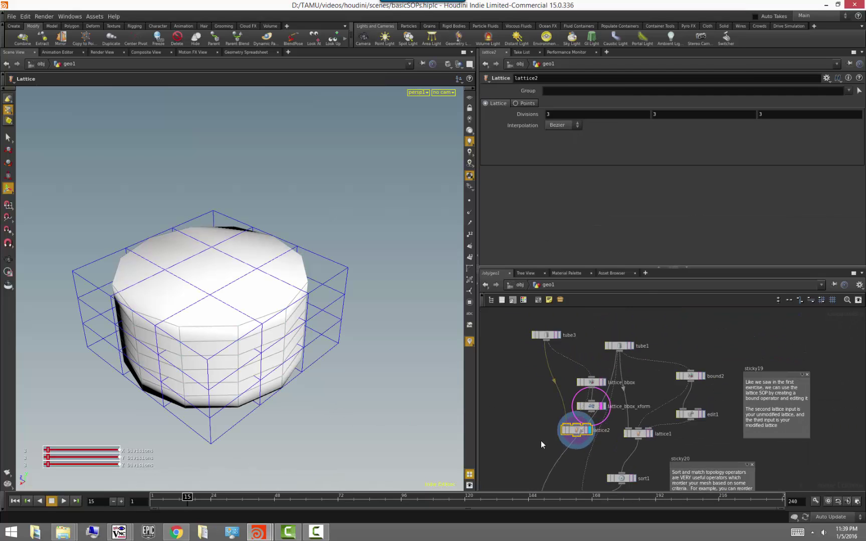
drag(507, 314, 531, 428)
click(519, 454)
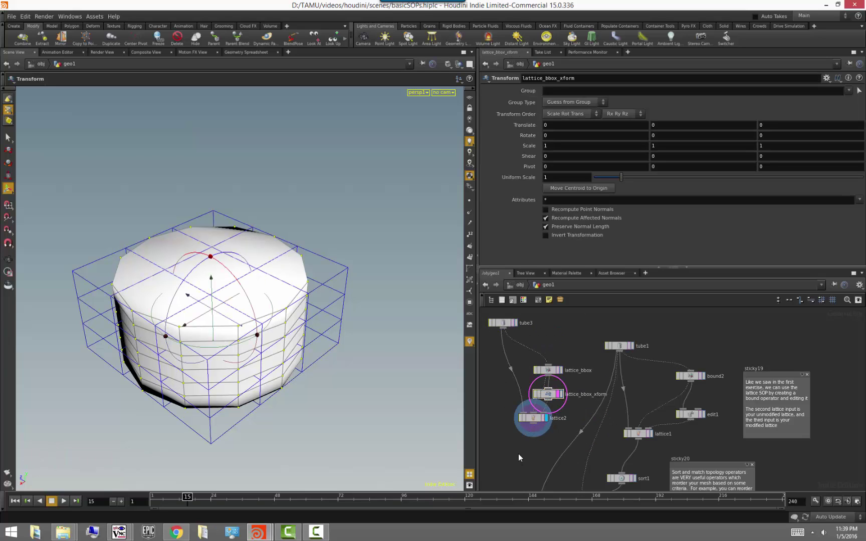
scroll(519, 454, down, 2)
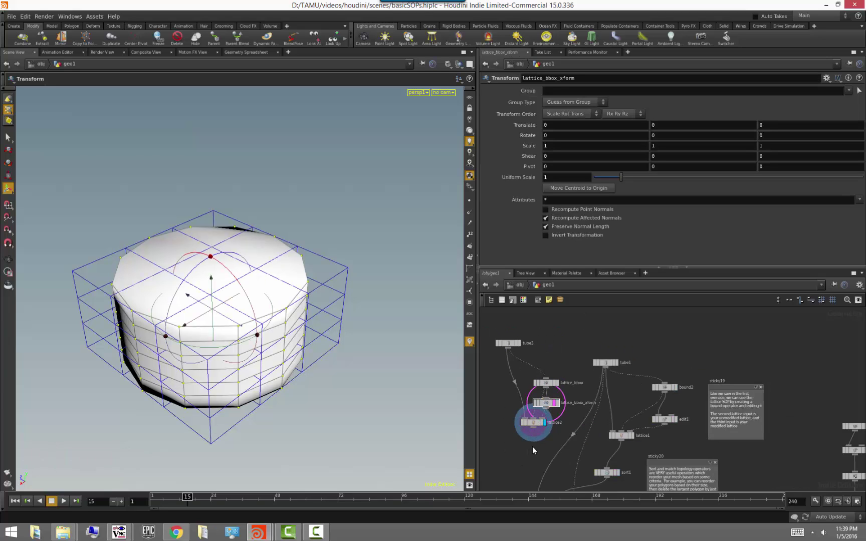
middle_drag(532, 447, 602, 454)
scroll(596, 454, up, 2)
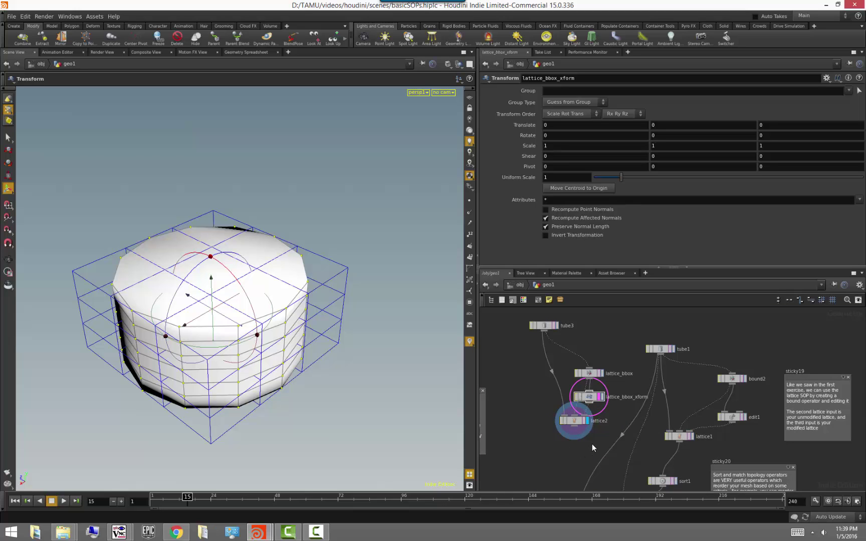
drag(573, 426, 509, 322)
key(Delete)
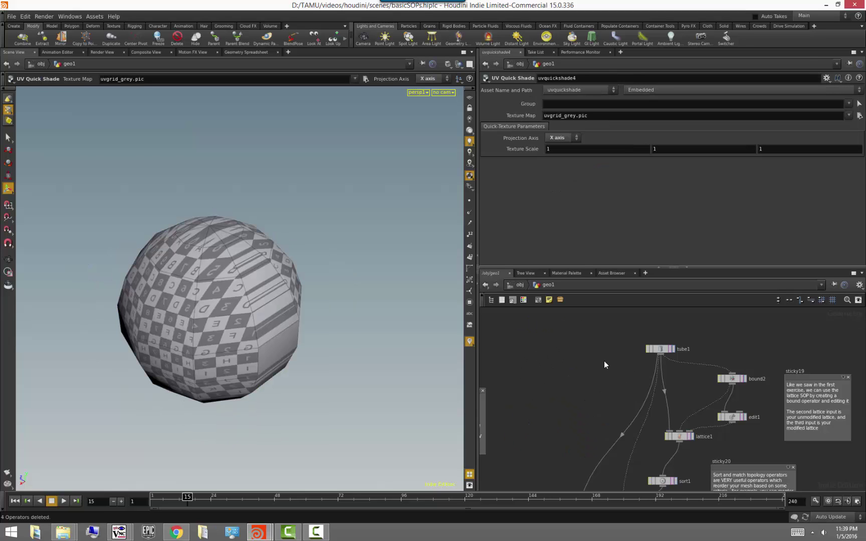
Step: Display tube1 and the bound2 node in turn, and examine bound2's bounding lattice and parameters
click(673, 349)
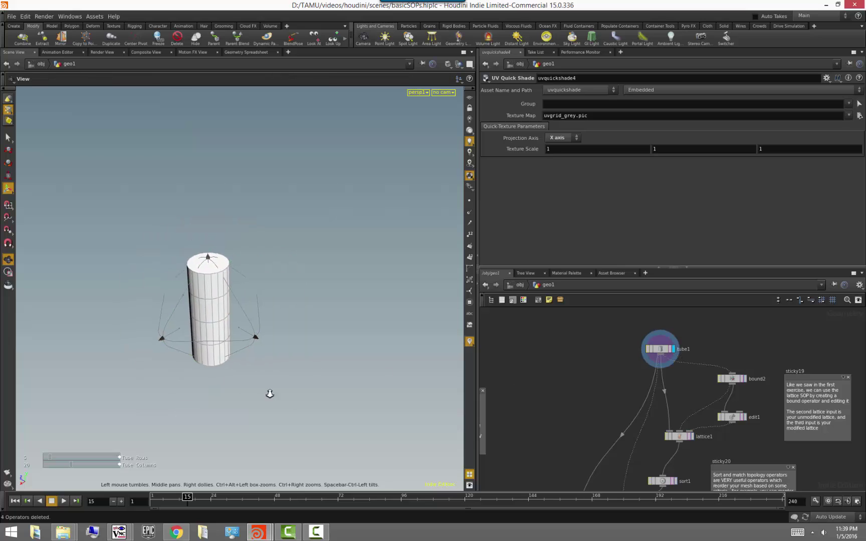
click(744, 379)
click(732, 379)
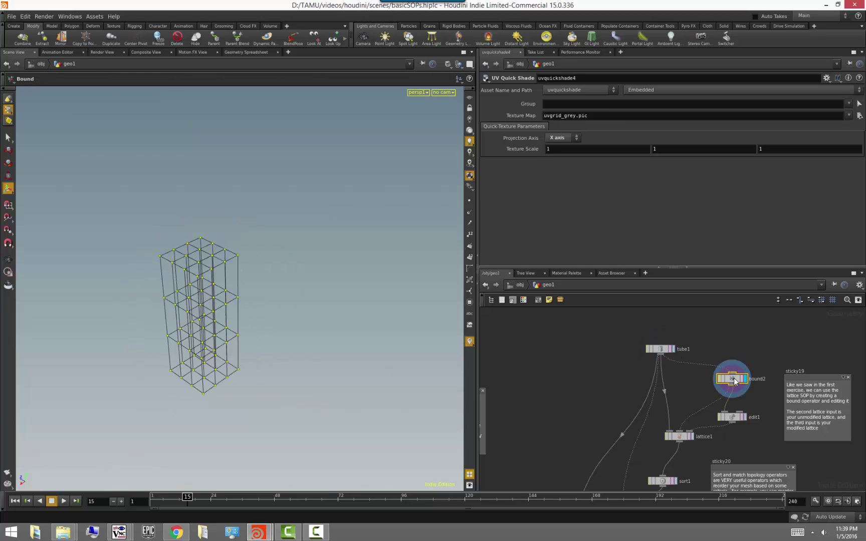
drag(226, 397, 320, 422)
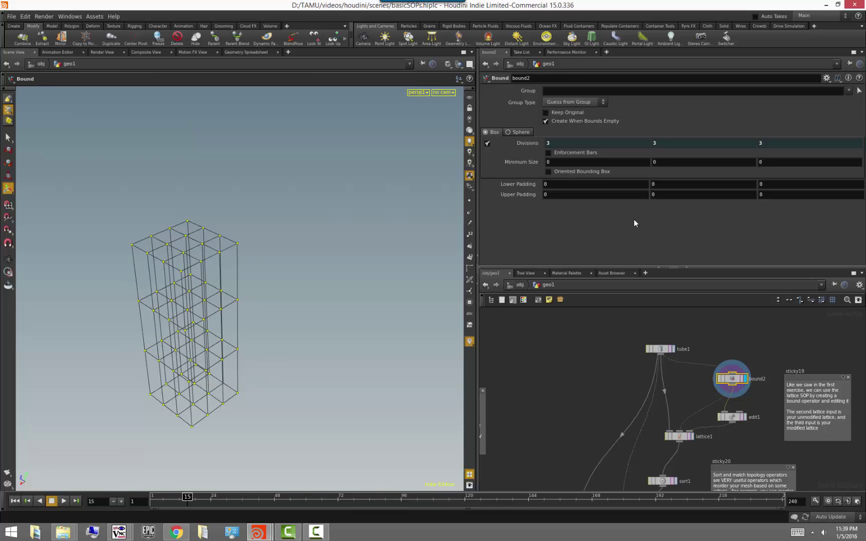
Step: Switch bound2's Divisions off and on again to compare the box, and enable Enforcement Bars
click(488, 143)
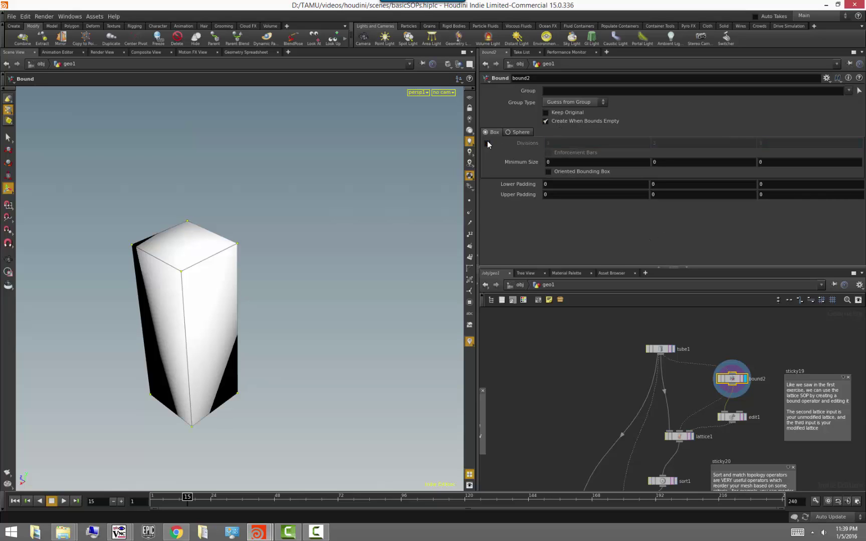
drag(278, 304, 281, 299)
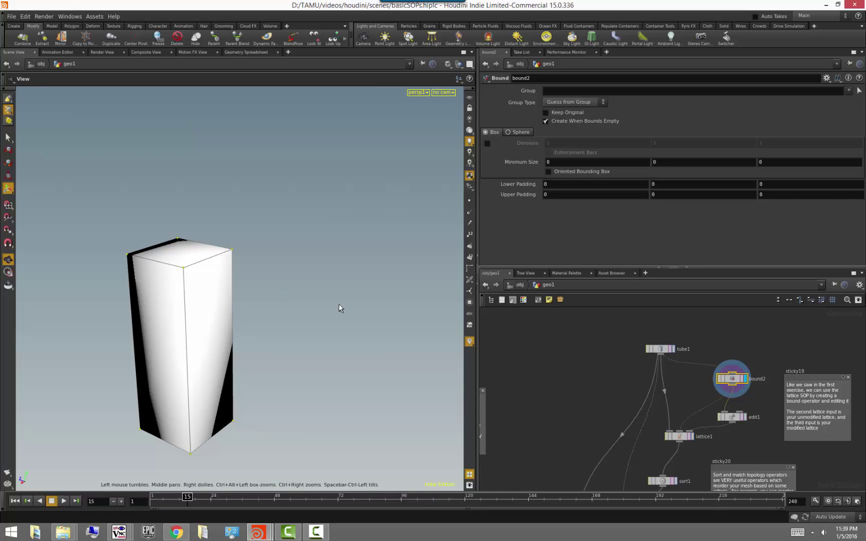
click(488, 144)
drag(294, 321, 316, 324)
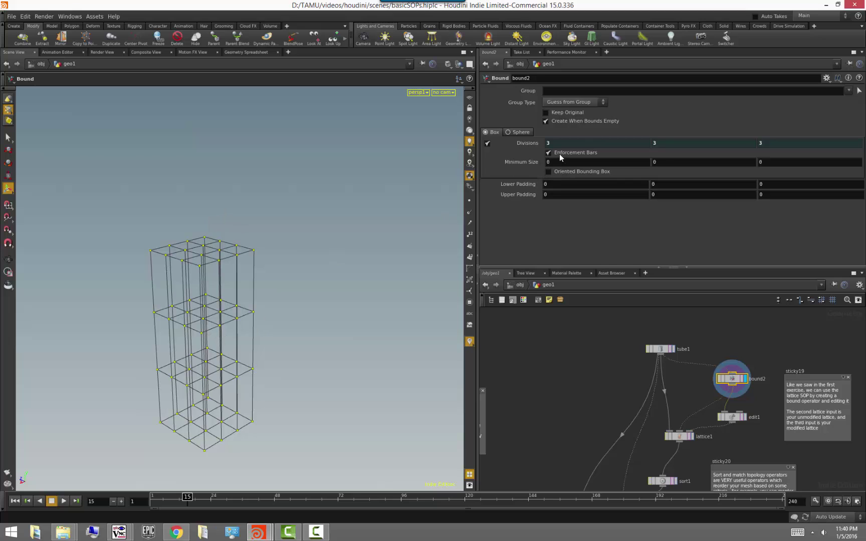
alt+drag(311, 310, 334, 318)
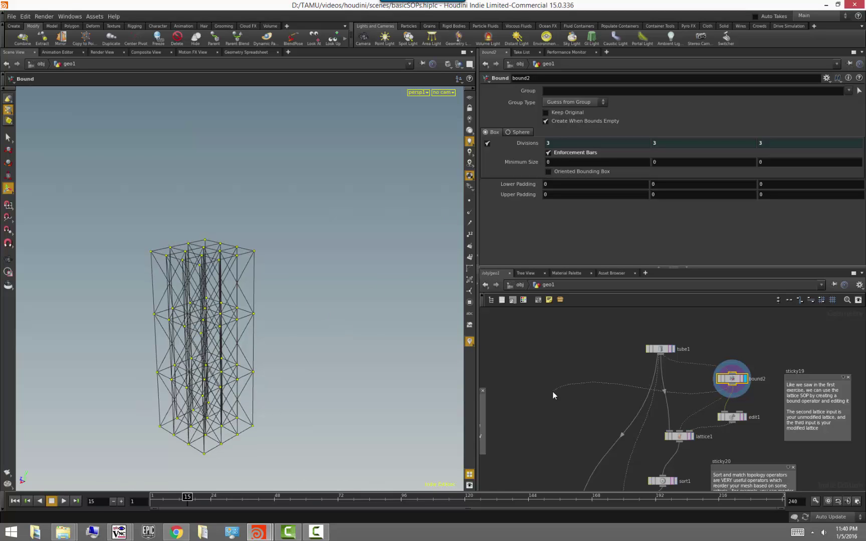
Step: Add a PolyWire node on bound2's output in the empty space beside tube1 and display it
key(Tab)
text(polyw)
key(Return)
click(553, 392)
click(569, 406)
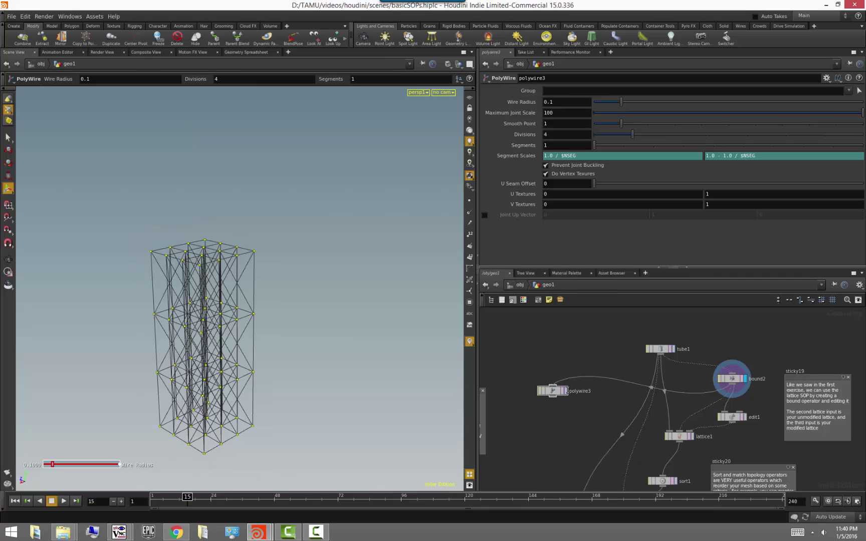
click(566, 392)
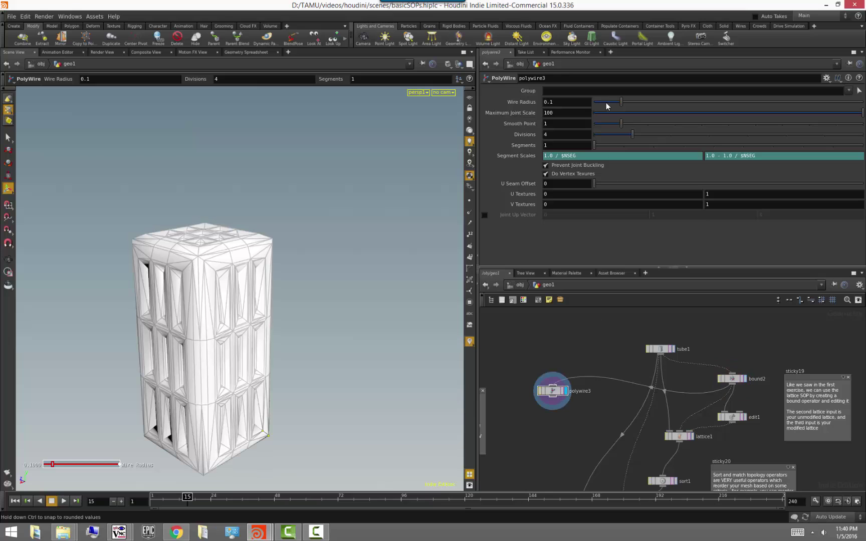
Step: Set the PolyWire's Wire Radius to 0.008 and inspect the thin wire structure
drag(607, 101, 597, 101)
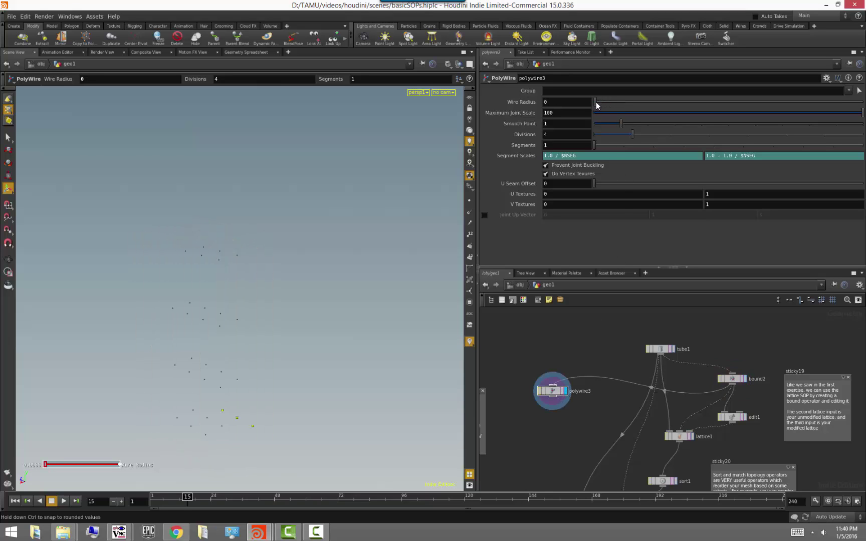
key(Escape)
drag(276, 359, 325, 333)
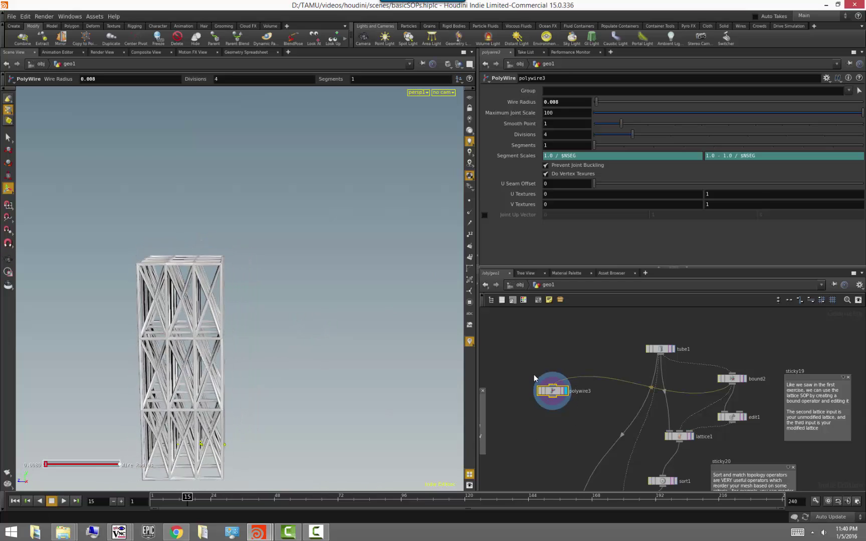
Step: Delete the PolyWire node and turn off Enforcement Bars on bound2
key(Delete)
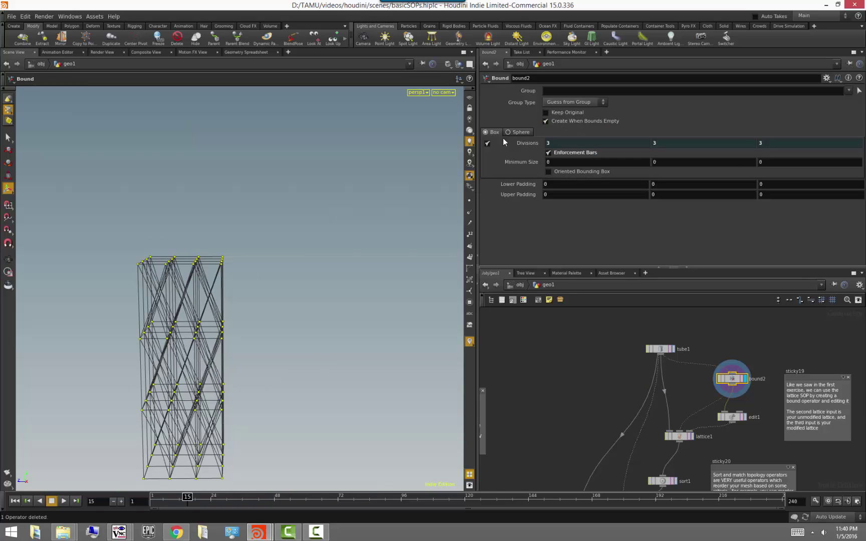
click(548, 152)
mouse_move(323, 333)
mouse_down()
mouse_move(280, 333)
mouse_move(321, 335)
mouse_up()
Step: Display the lattice1 node and open its parameters to examine the deformed tube
middle_drag(734, 445, 690, 424)
scroll(689, 424, up, 2)
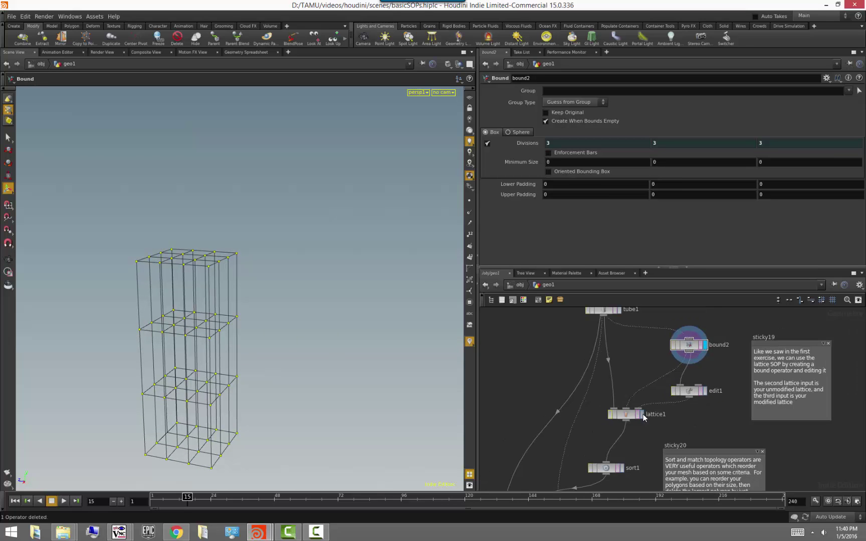
click(641, 415)
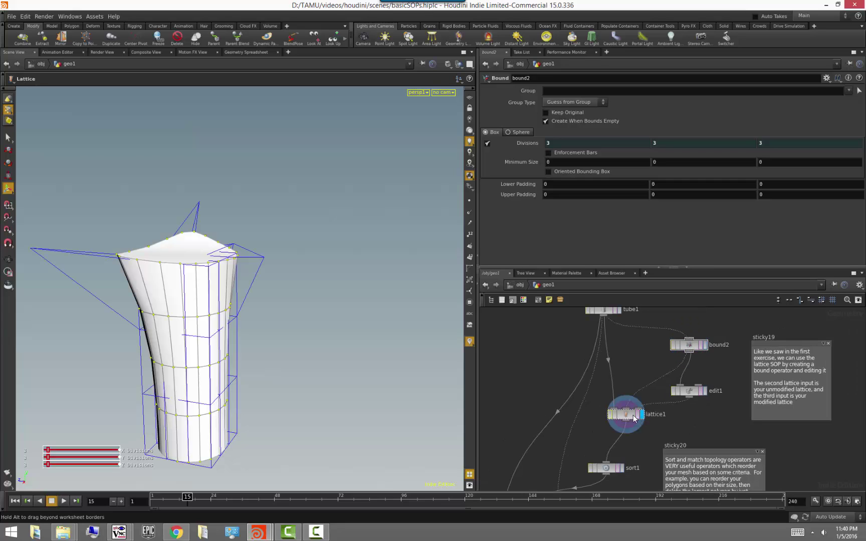
click(634, 416)
Step: Bypass edit1, compare the bound2, edit1 and lattice1 outputs, and re-enable edit1 with lattice1 displayed
click(673, 391)
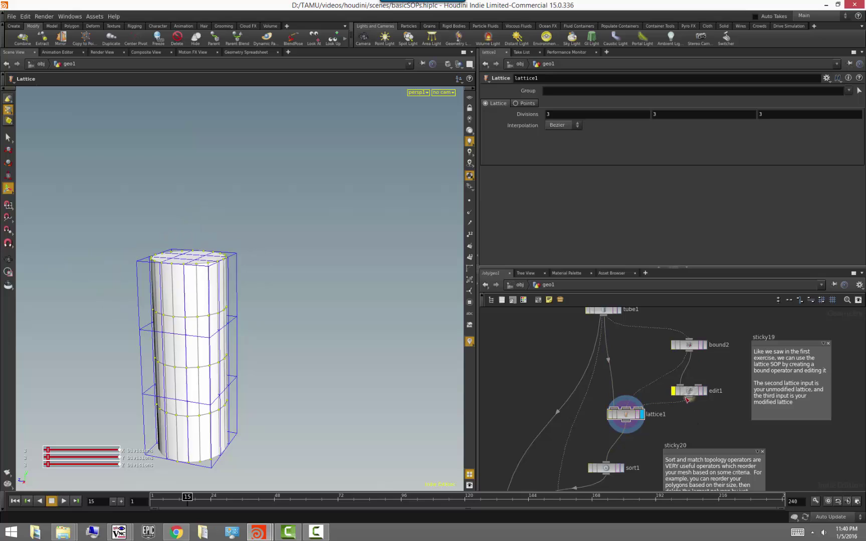
click(704, 346)
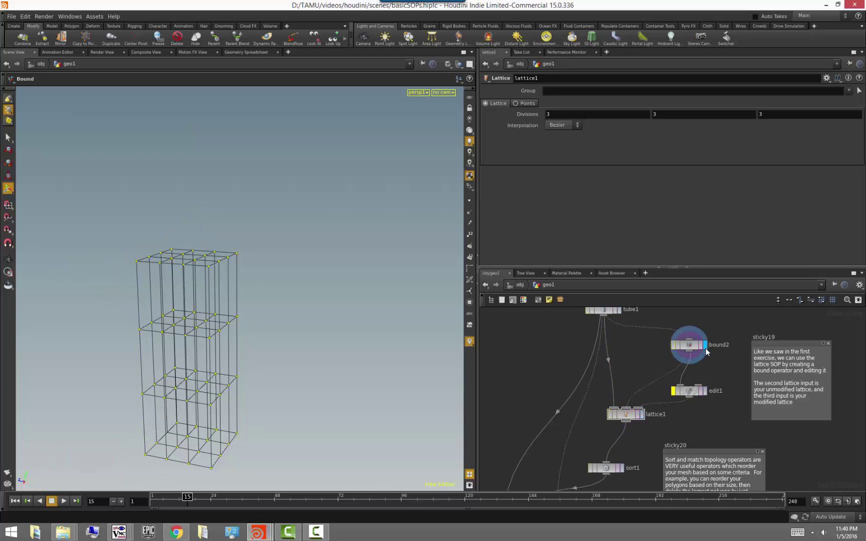
click(704, 391)
click(642, 414)
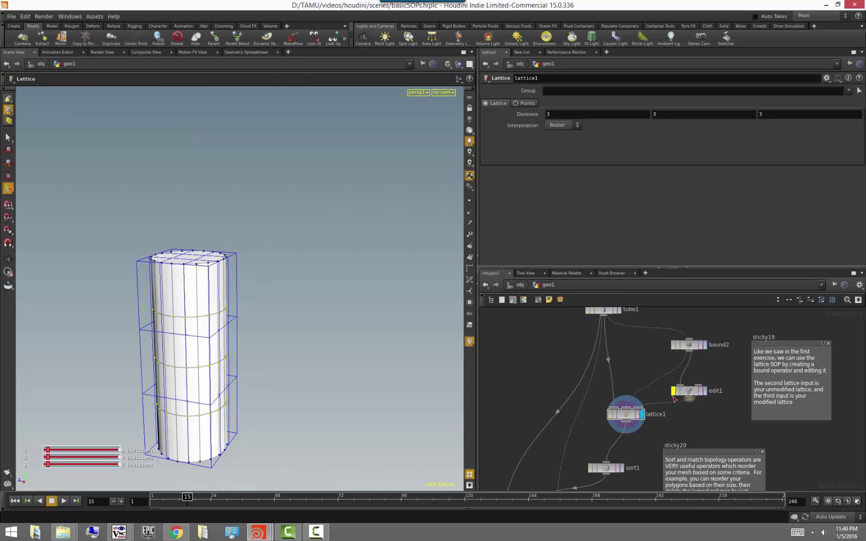
click(673, 392)
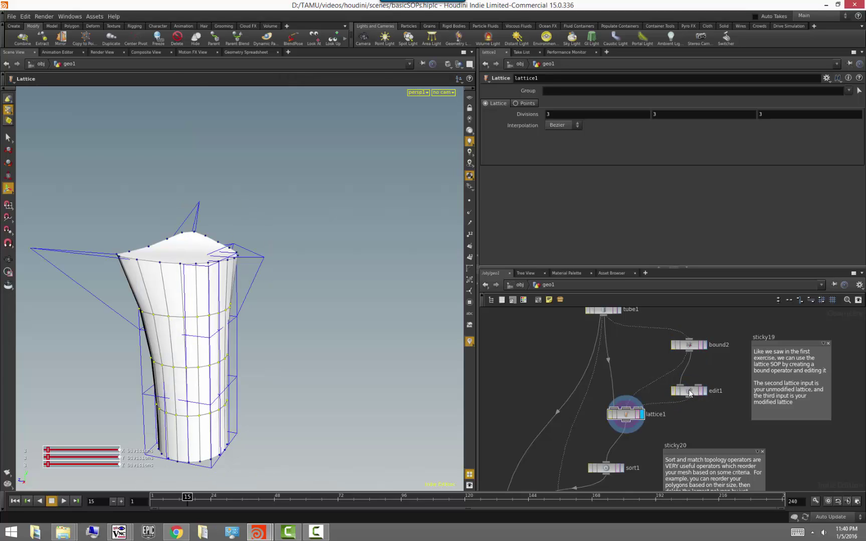
Step: In edit1, raise lattice point 13 by about 0.26 and lower point 61 by about 0.23, deforming the tube's upper end
click(690, 392)
drag(234, 245, 250, 203)
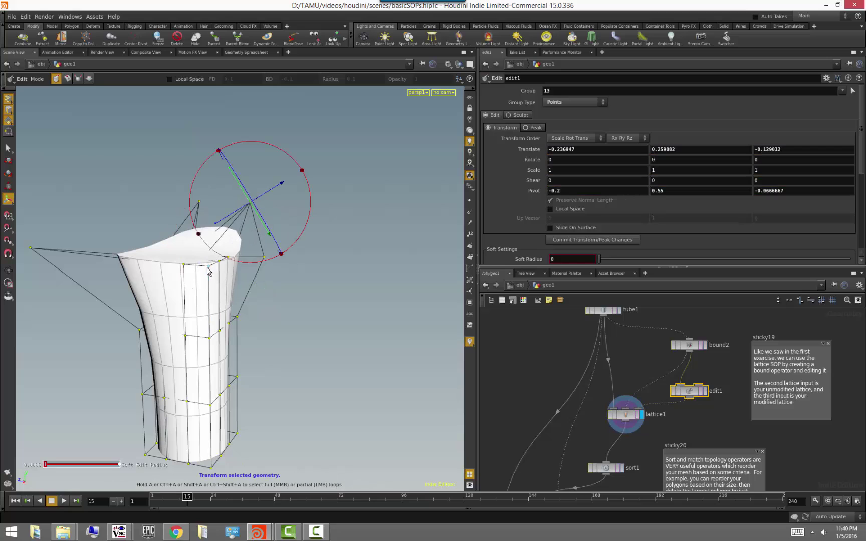
drag(184, 266, 141, 314)
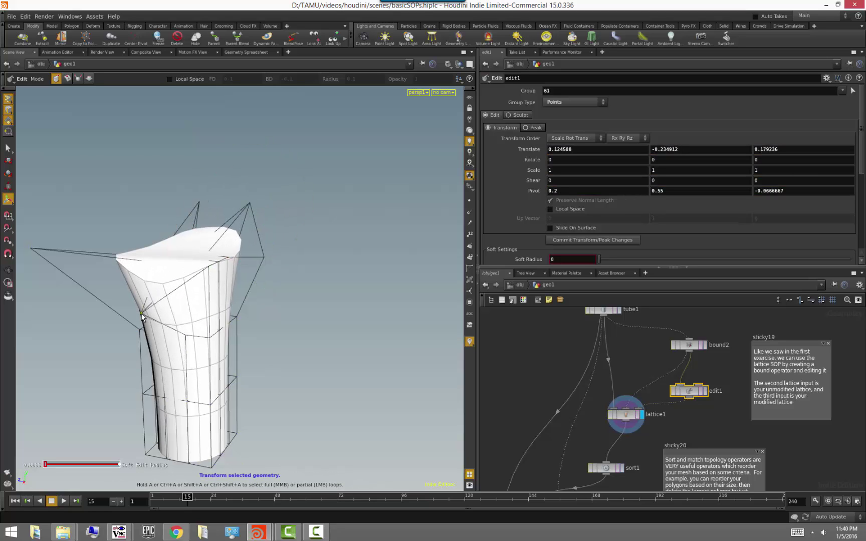
Step: In edit1, pull the outlying upper lattice point inward, raise point 46 by about 0.13 and move point 40 about -0.55 in Z
drag(30, 248, 68, 295)
drag(173, 262, 152, 196)
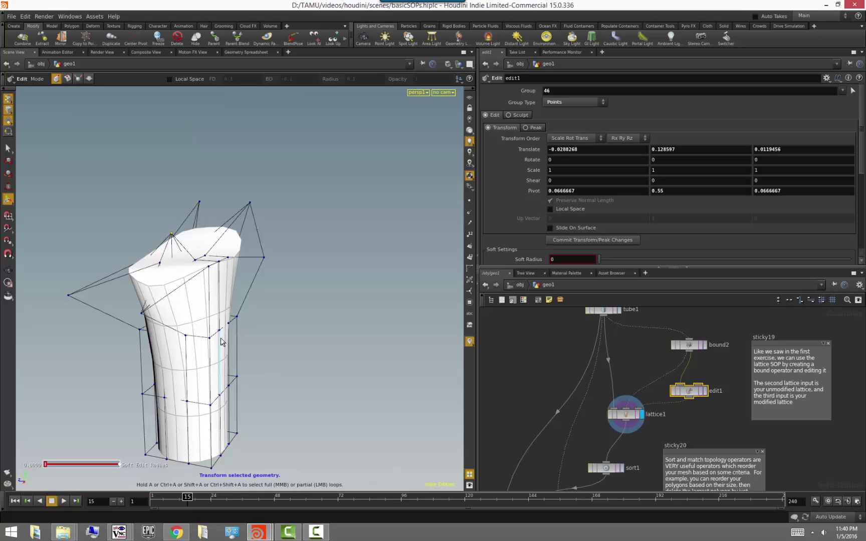
drag(220, 332, 327, 366)
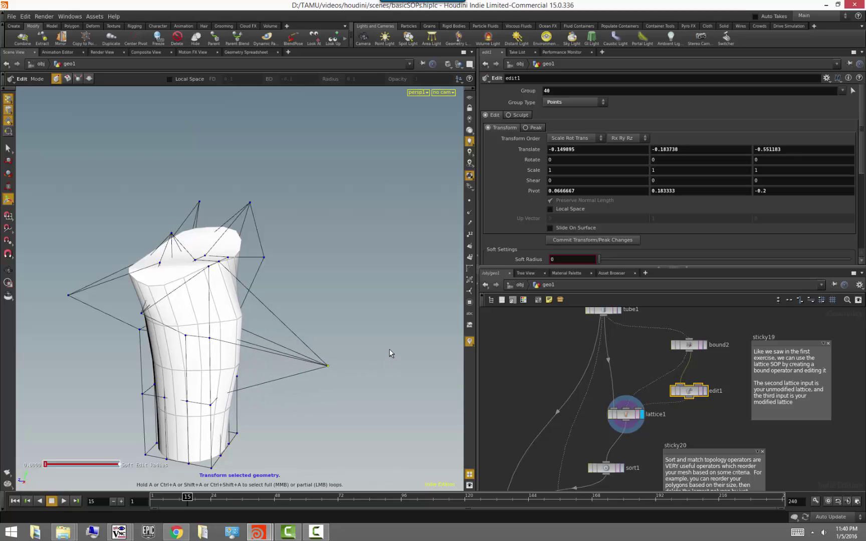
click(647, 433)
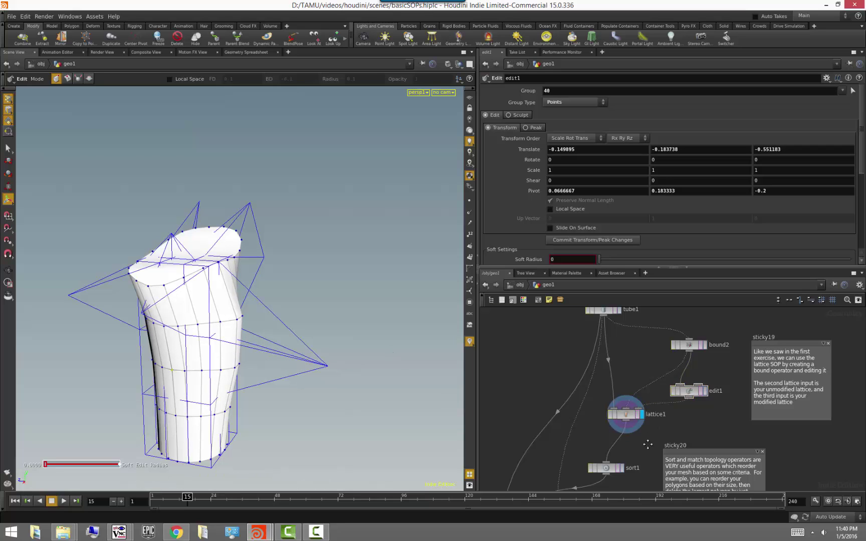
Step: Display sort1 with point numbers shown and open its parameters to examine the tube's point order
middle_drag(650, 445, 631, 381)
key(Escape)
mouse_move(290, 345)
mouse_down()
mouse_move(234, 372)
mouse_move(294, 335)
mouse_up()
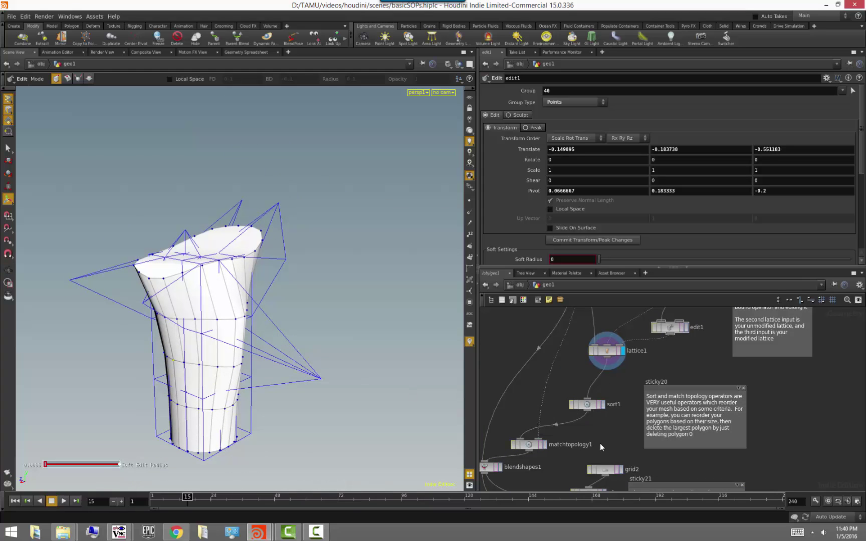
click(603, 405)
key(Return)
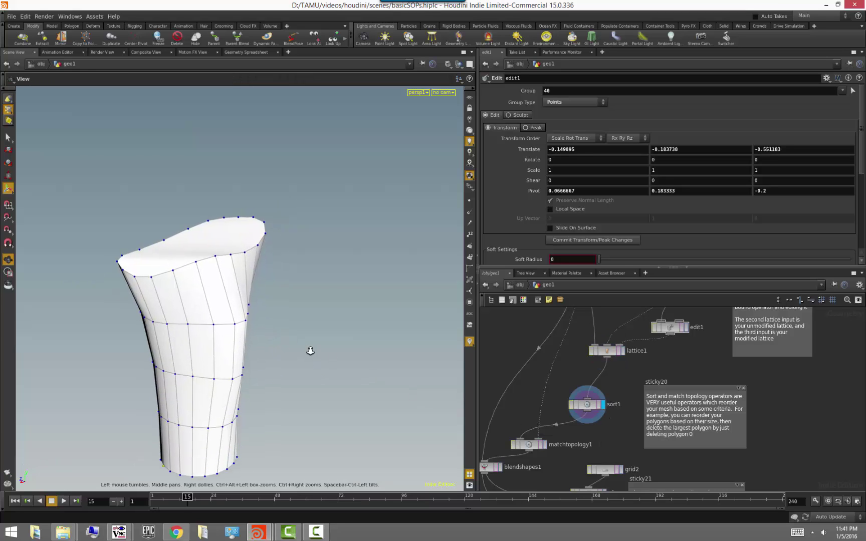
click(469, 234)
scroll(274, 385, up, 5)
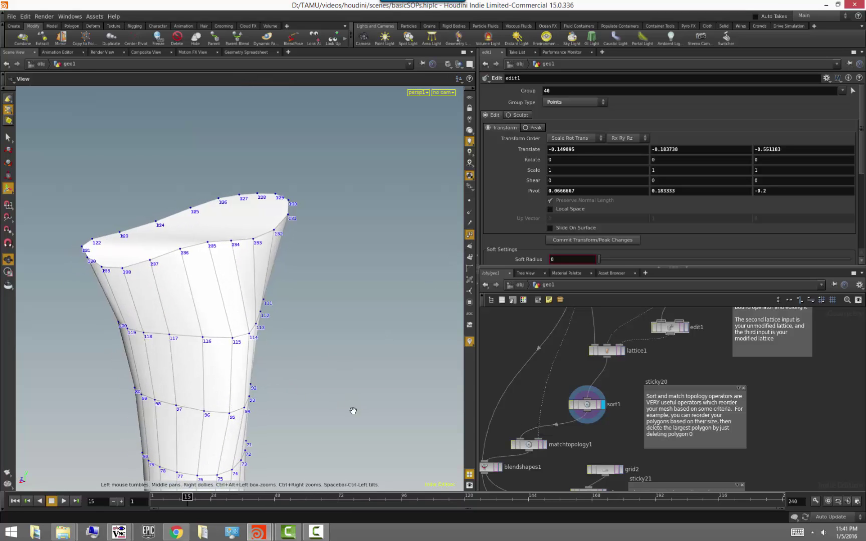
click(598, 407)
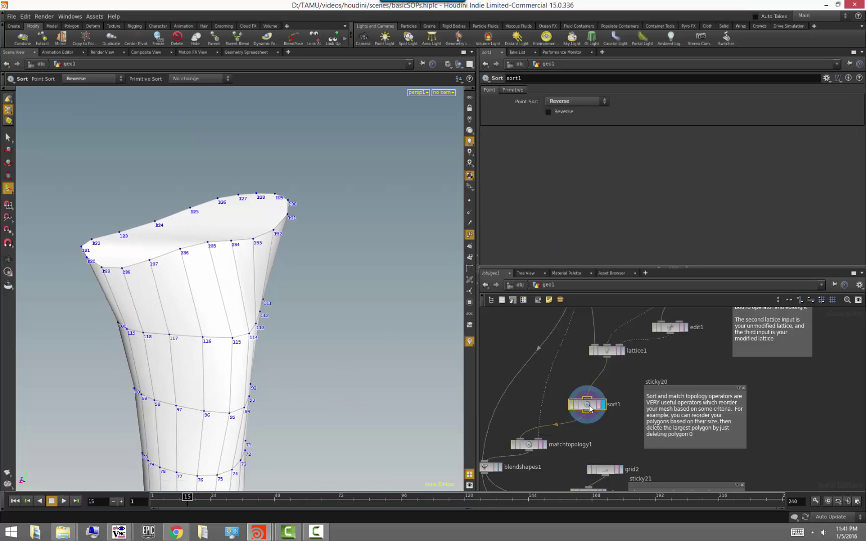
alt+middle_drag(306, 386, 319, 325)
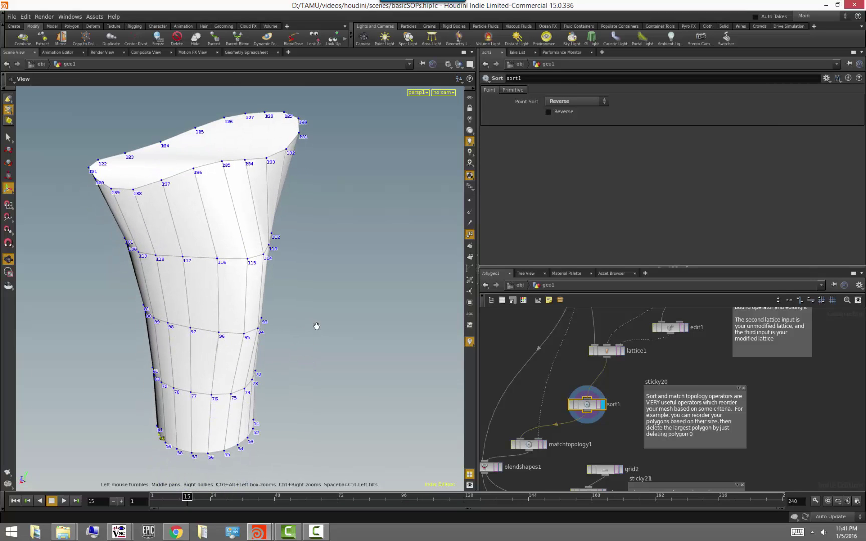
alt+right_drag(318, 325, 371, 403)
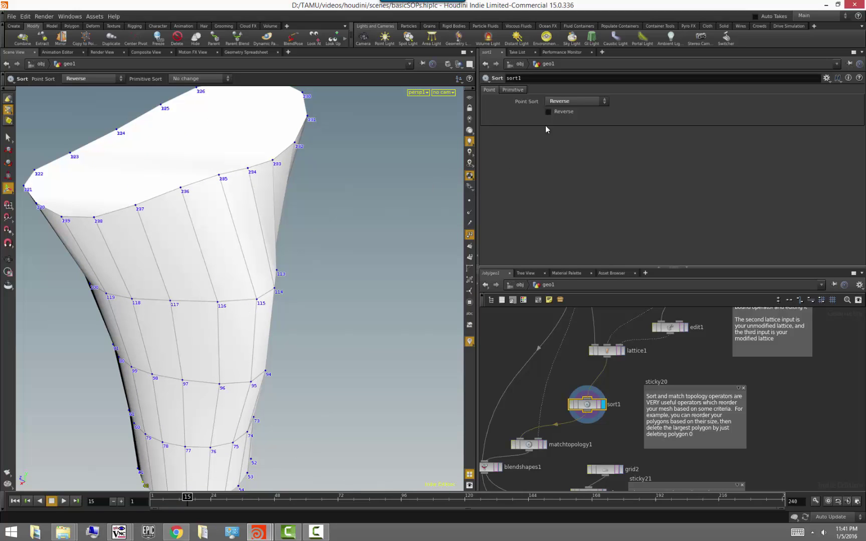
Step: Try sort1's Point Sort as No Change and By Y, toggling the Reverse option on and off
click(564, 104)
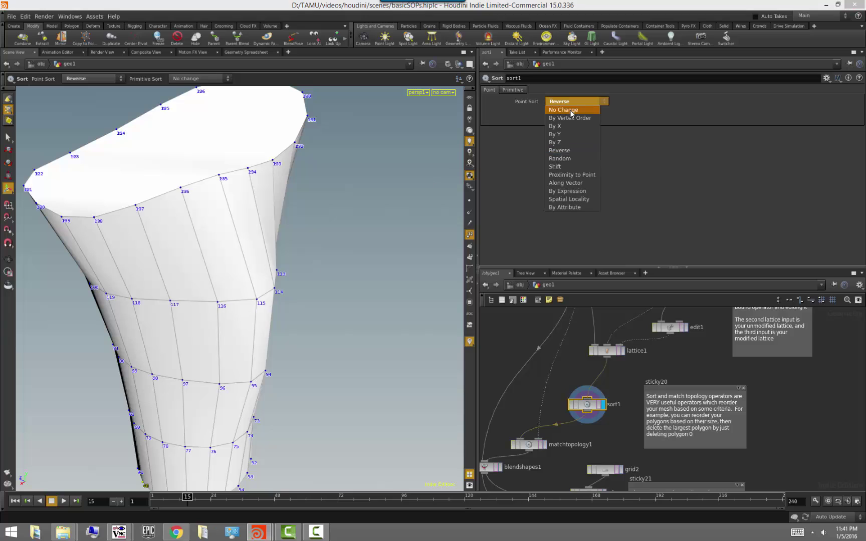
click(571, 109)
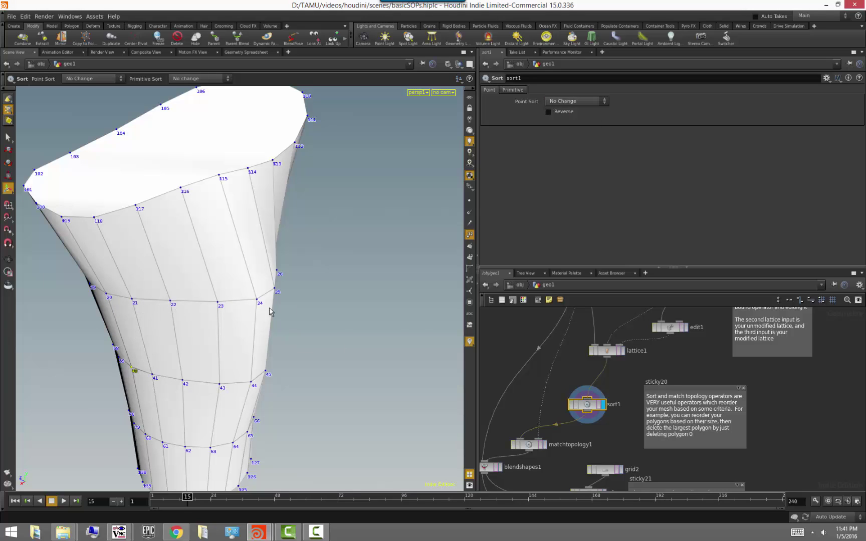
click(579, 104)
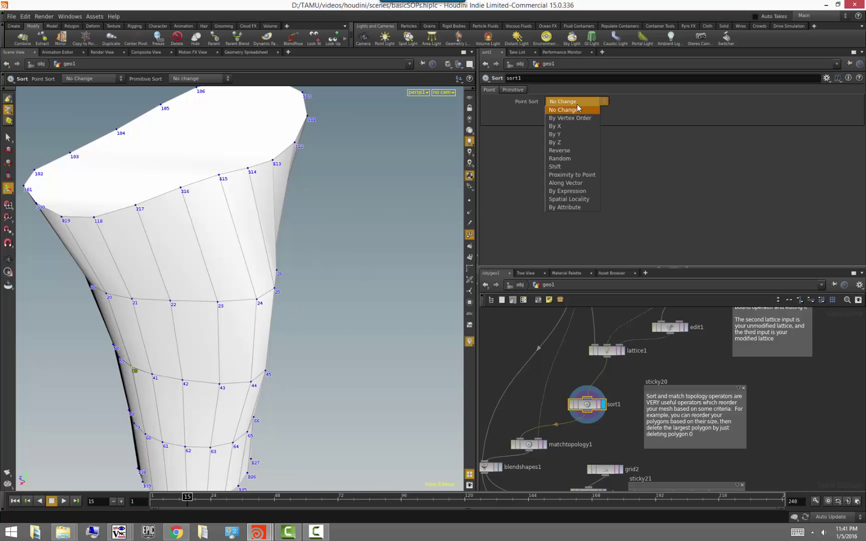
click(575, 134)
alt+drag(341, 280, 319, 125)
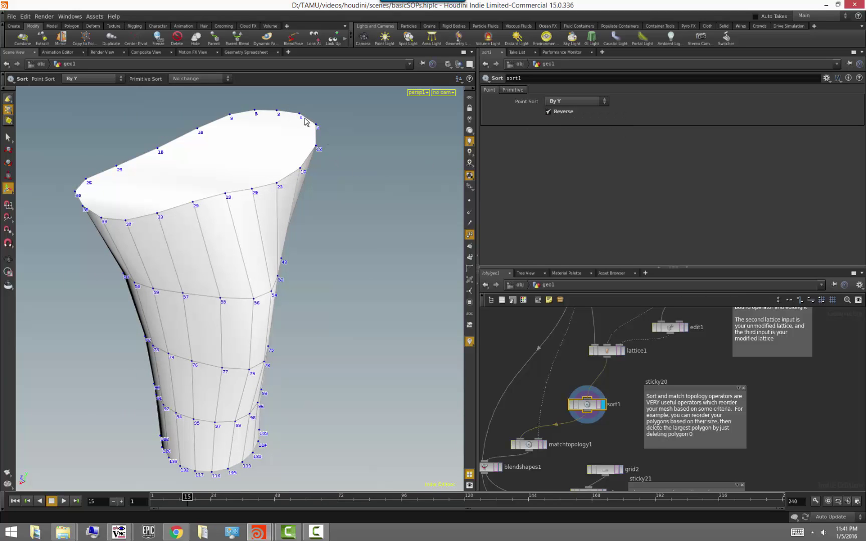
click(549, 112)
Step: Try Proximity to Point and By Attribute as sort1's Point Sort, and return it to No Change
click(577, 101)
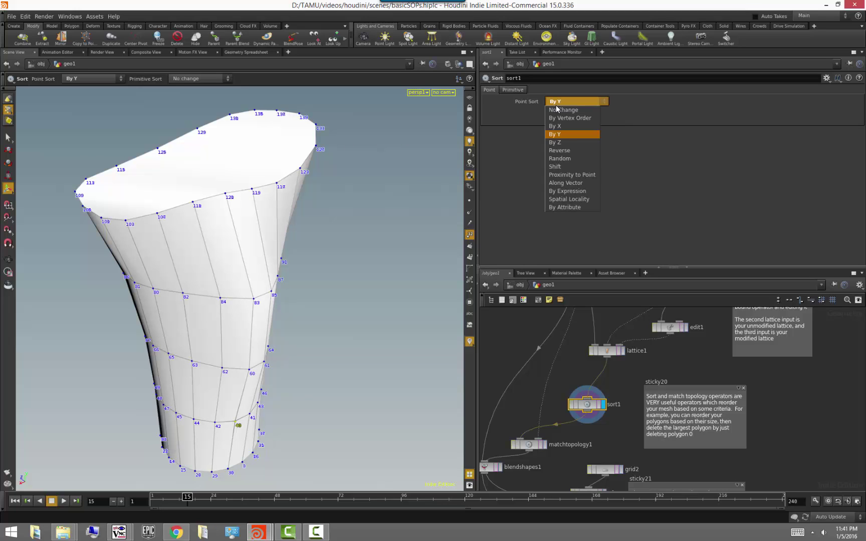
click(570, 177)
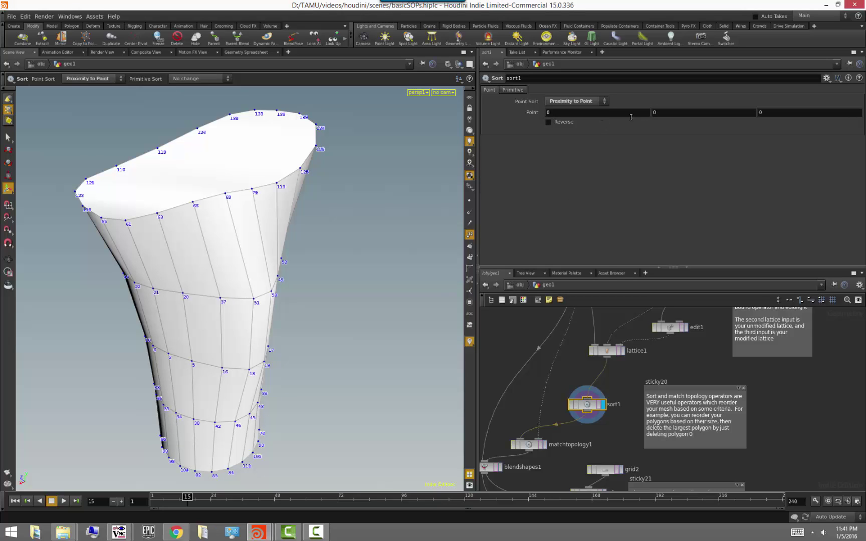
click(594, 102)
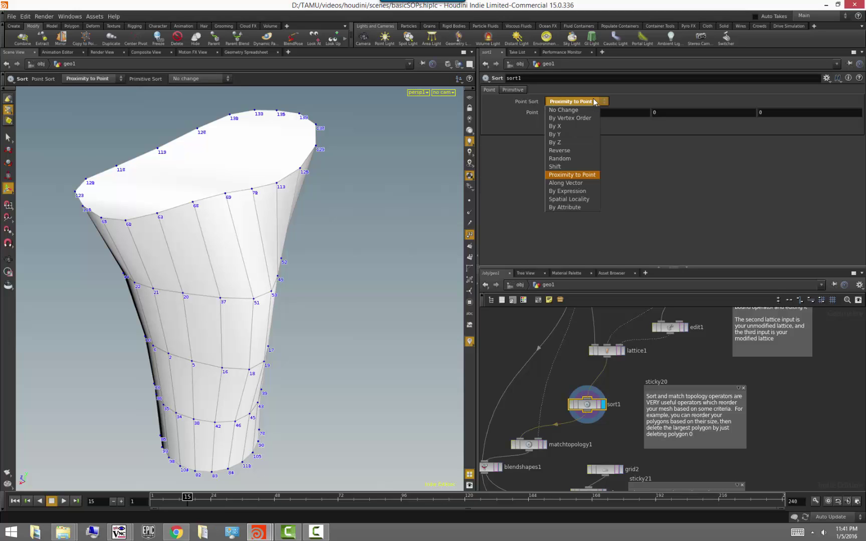
click(584, 207)
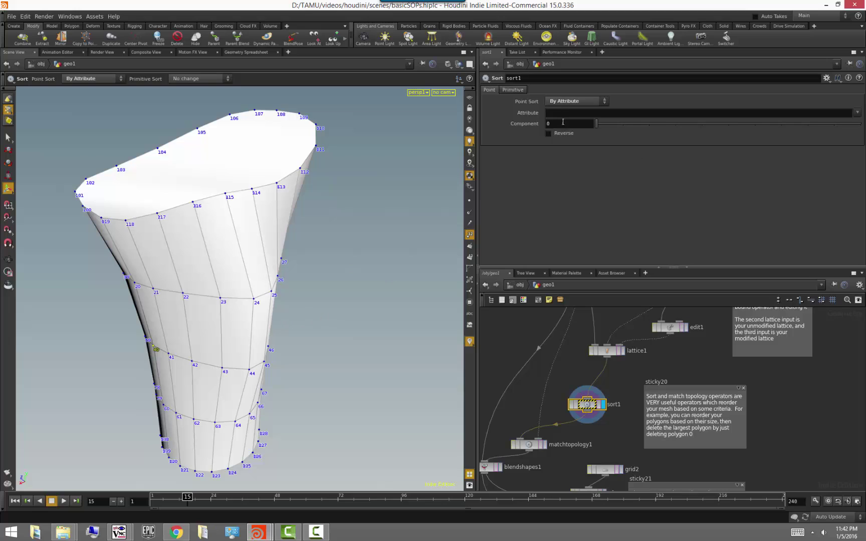
click(568, 102)
click(565, 98)
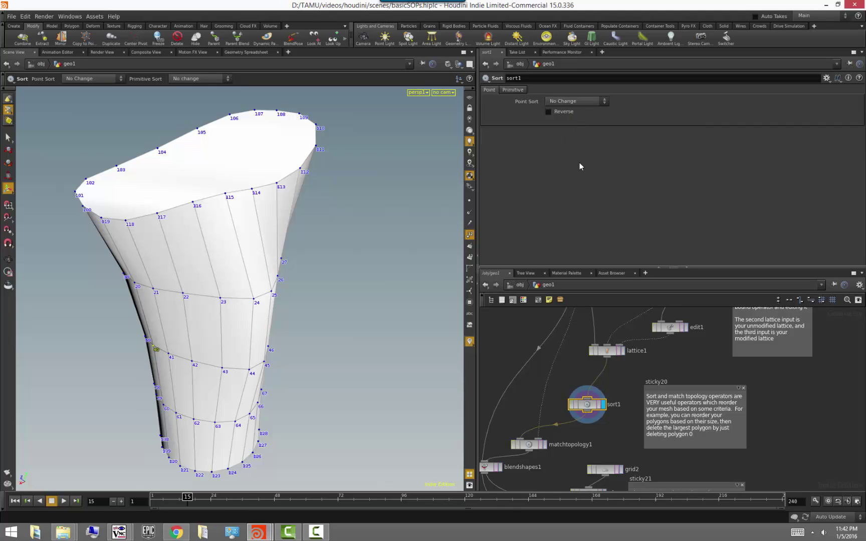
Step: Open sort1's primitive sorting options and show primitive numbers instead of point numbers on the tube
click(511, 91)
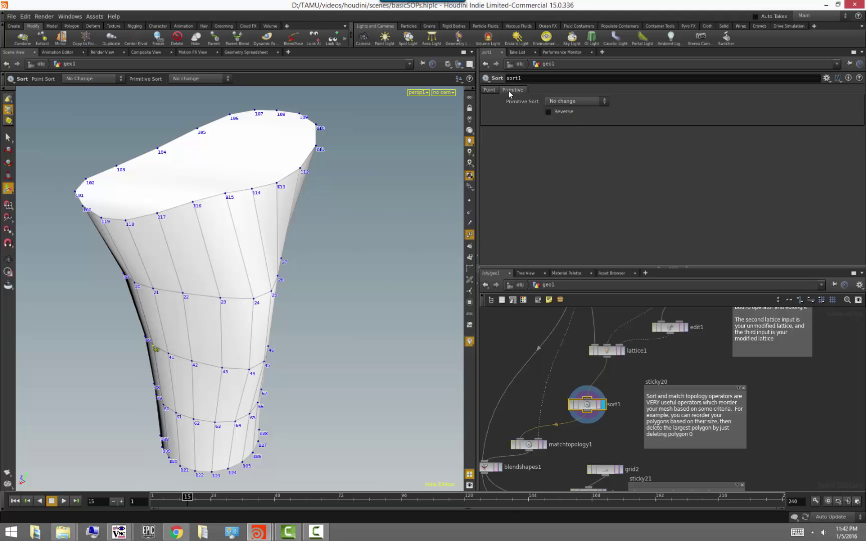
click(469, 234)
click(469, 257)
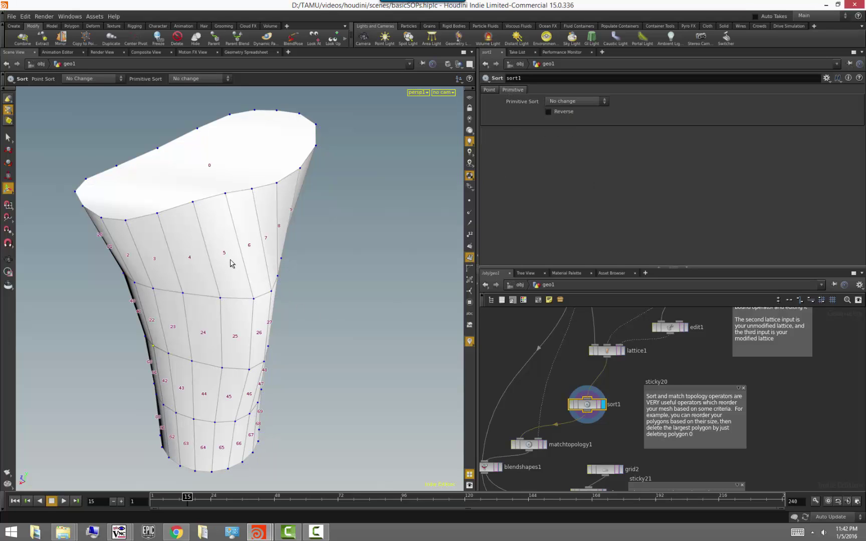
scroll(297, 286, up, 3)
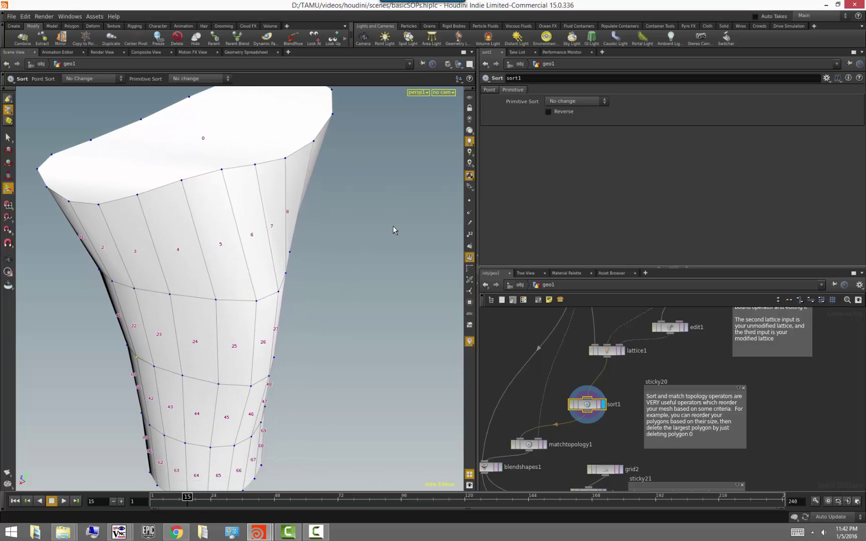
Step: Try sorting the tube's primitives By X in sort1 and inspect the reordered primitive numbers
click(591, 101)
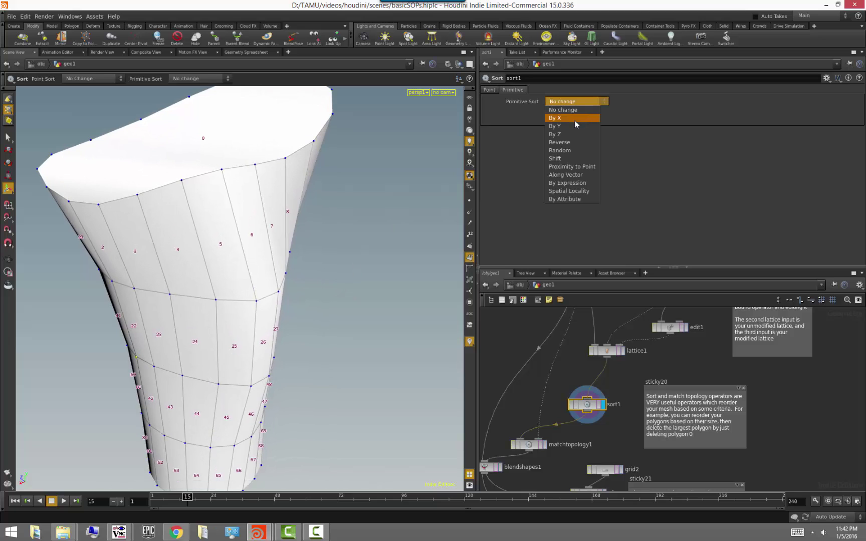
click(576, 120)
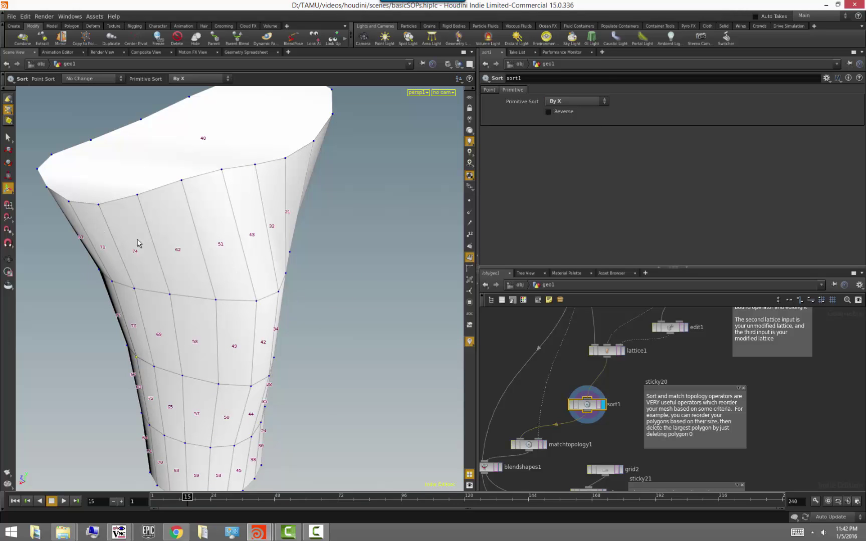
alt+right_drag(331, 273, 262, 264)
alt+drag(262, 263, 256, 254)
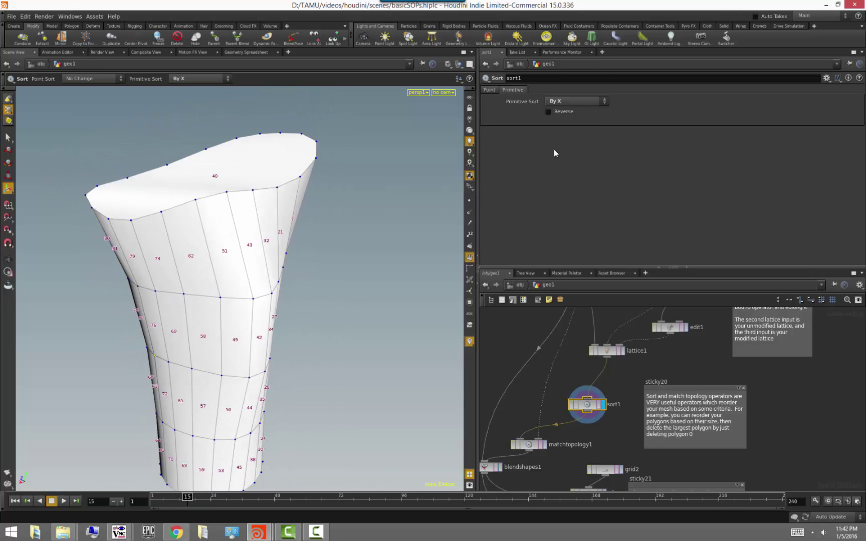
click(578, 102)
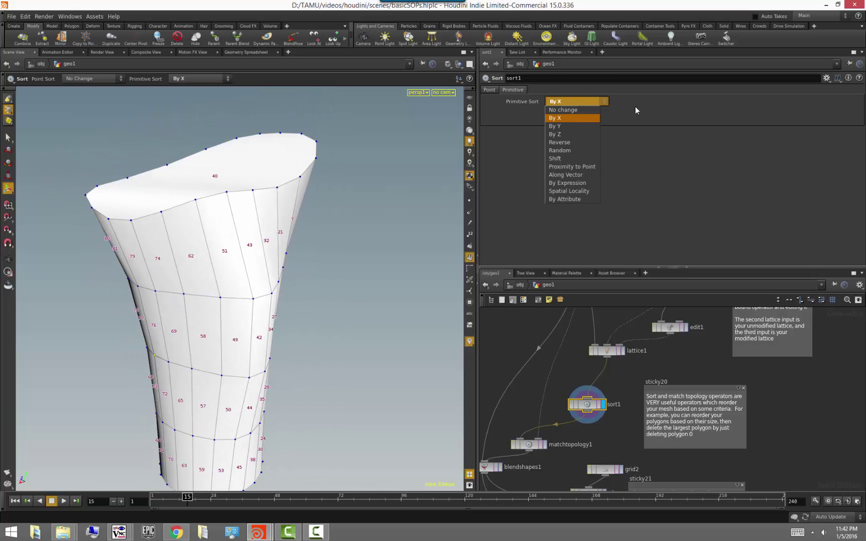
click(650, 148)
middle_drag(605, 438, 674, 406)
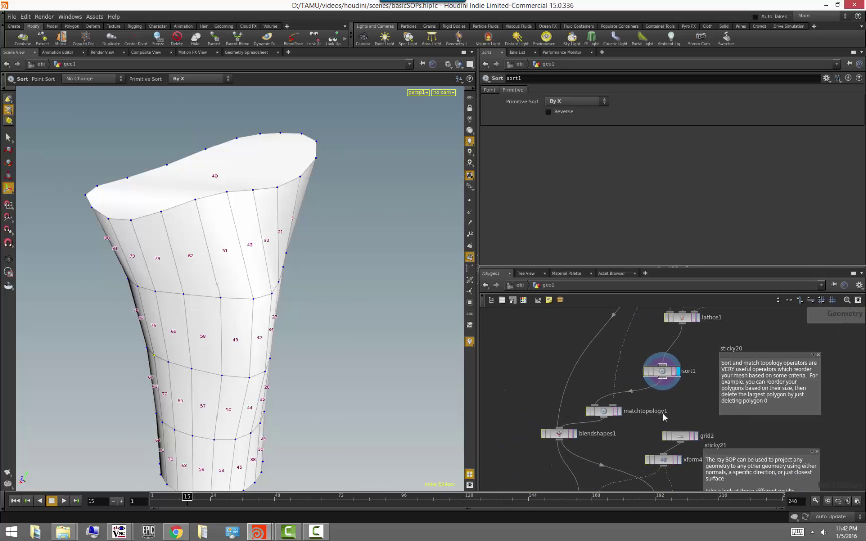
scroll(613, 434, up, 3)
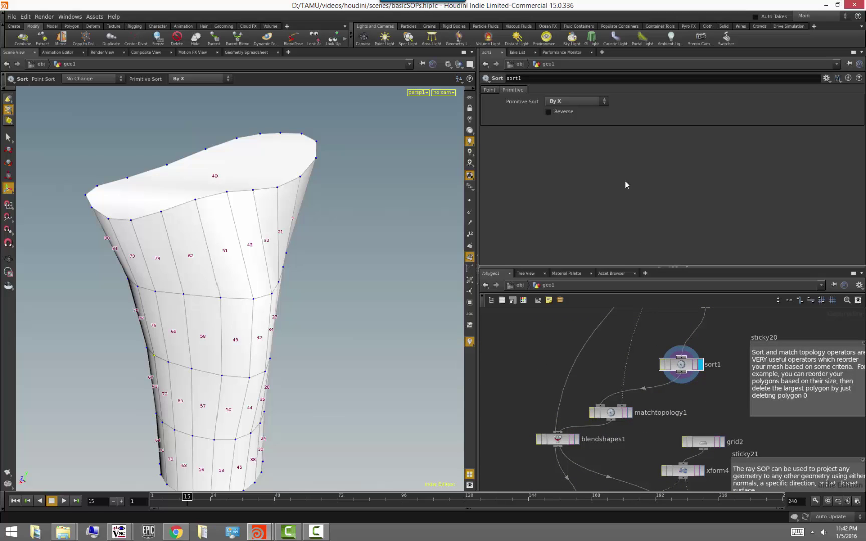
Step: Return sort1's Primitive Sort to No change and set its Point Sort to Reverse
click(578, 100)
click(575, 106)
click(491, 91)
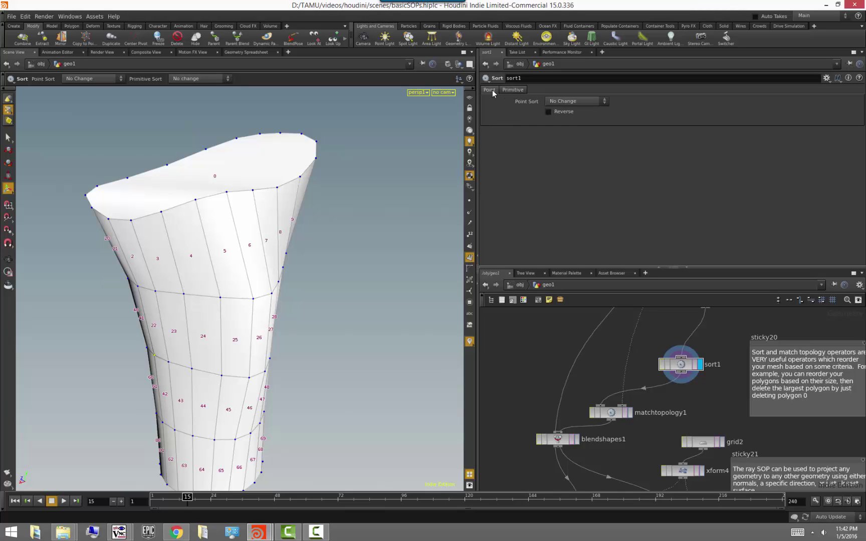
click(555, 100)
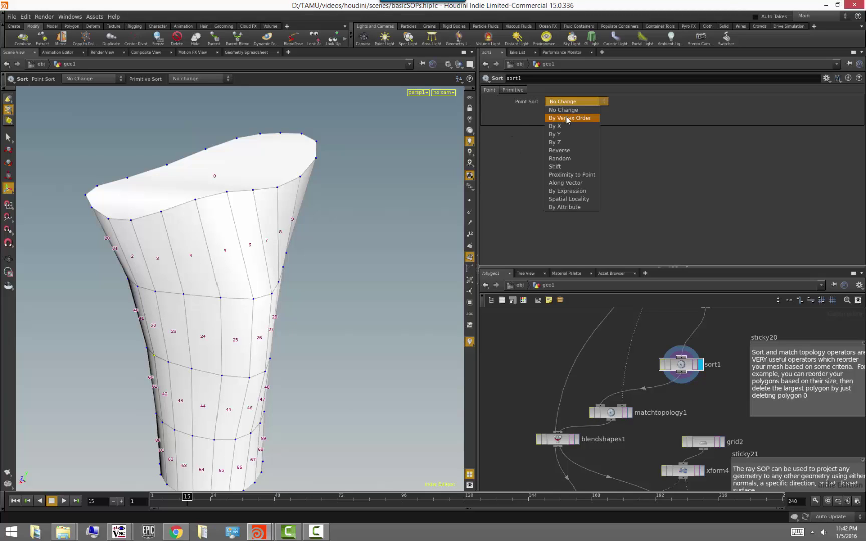
click(576, 151)
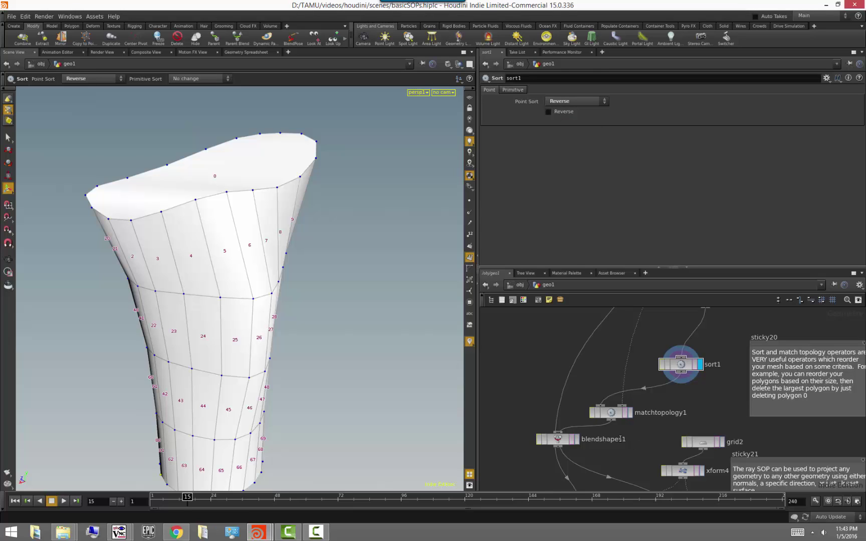
Step: Bypass matchtopology1, display blendshapes1 with its parameters open, and set blend1 to 0.242
click(592, 417)
scroll(594, 452, down, 3)
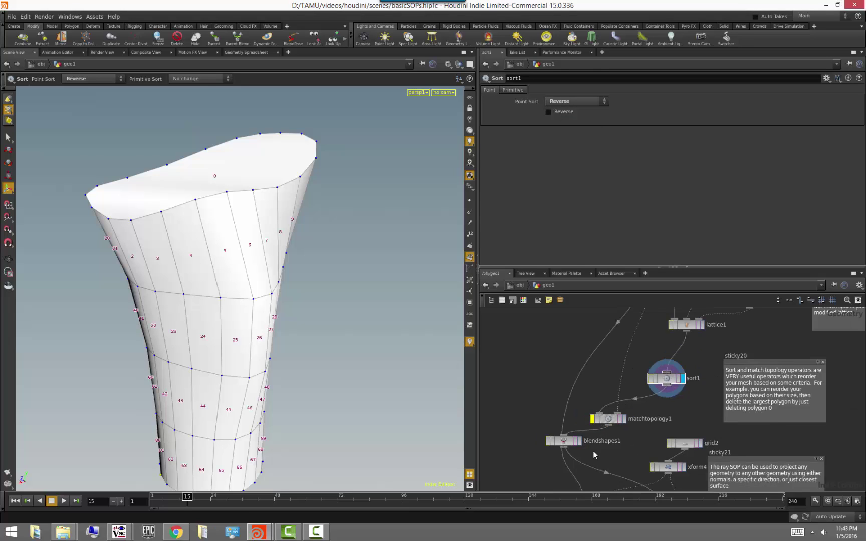
scroll(602, 460, up, 1)
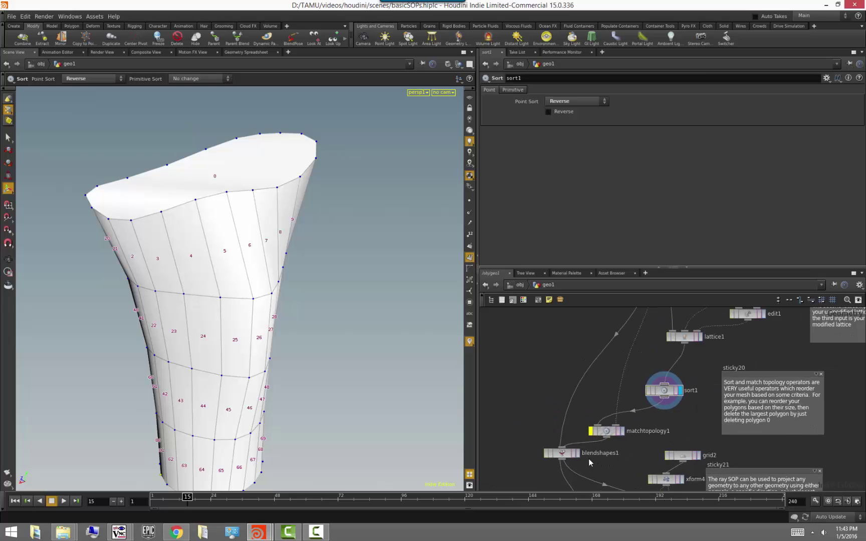
click(579, 454)
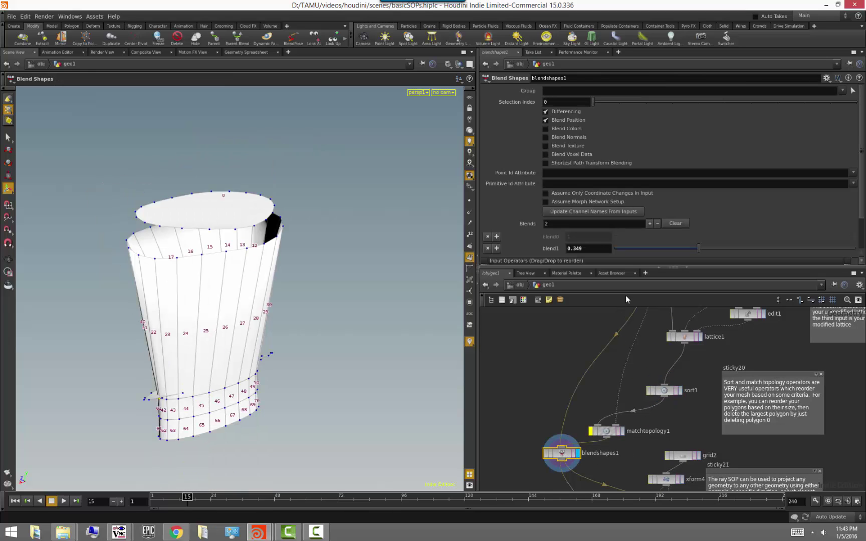
drag(697, 248, 670, 259)
Step: Bypass sort1 so that blendshapes1 blends the tubes with their original point order
scroll(590, 379, down, 3)
middle_drag(597, 352, 574, 395)
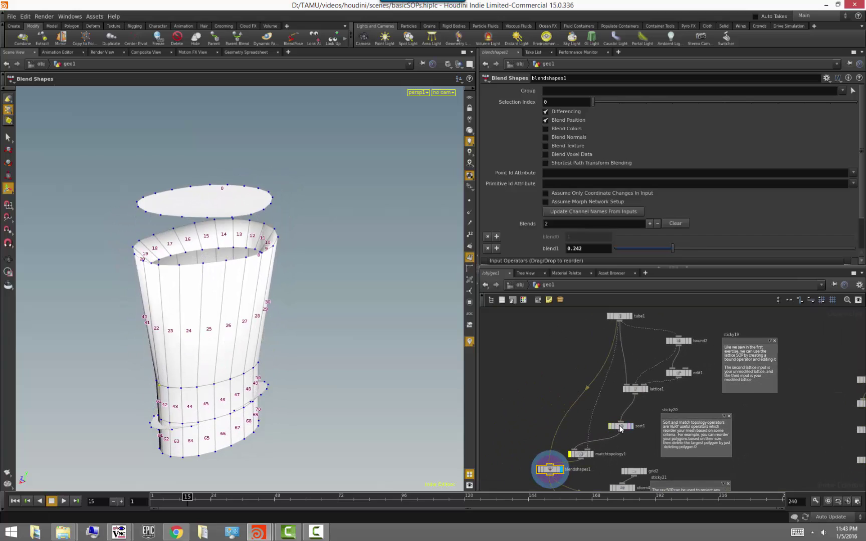
click(611, 427)
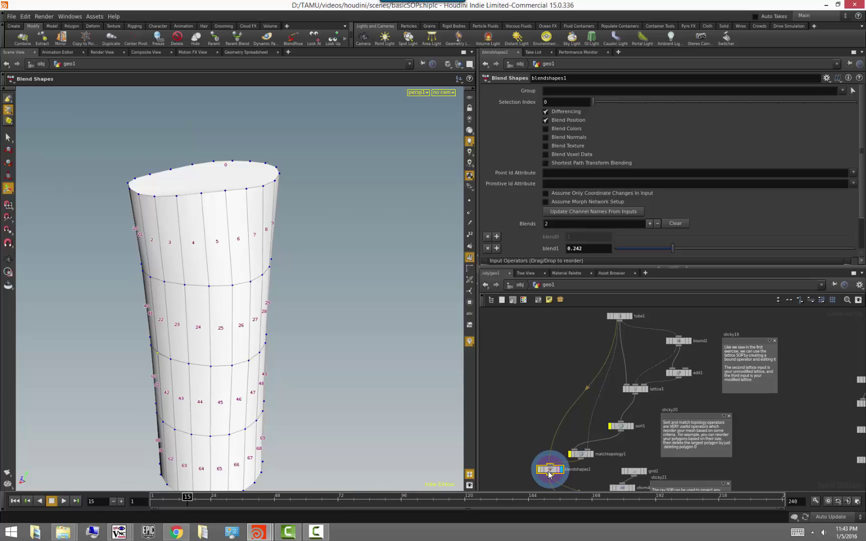
Step: Toggle sort1's bypass off and back on, and set blend1 of blendshapes1 to 0.675
click(610, 426)
click(610, 426)
drag(672, 248, 736, 317)
scroll(613, 465, up, 5)
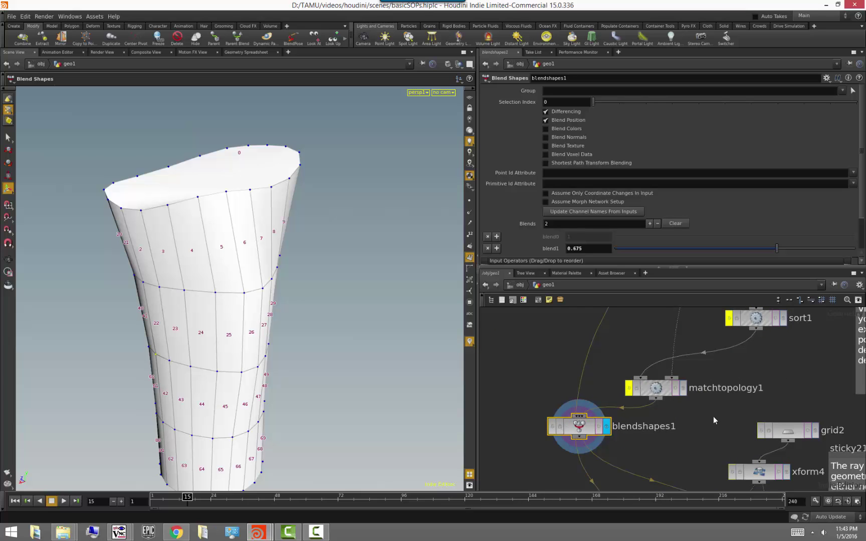
scroll(713, 417, down, 5)
middle_drag(717, 414, 734, 426)
scroll(738, 420, up, 2)
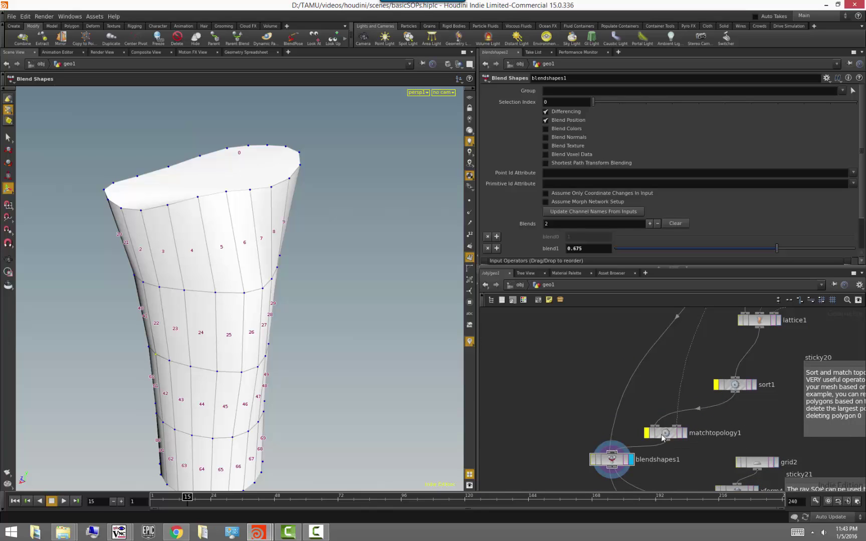
Step: Re-enable sort1 and matchtopology1, and open matchtopology1's parameters
click(715, 384)
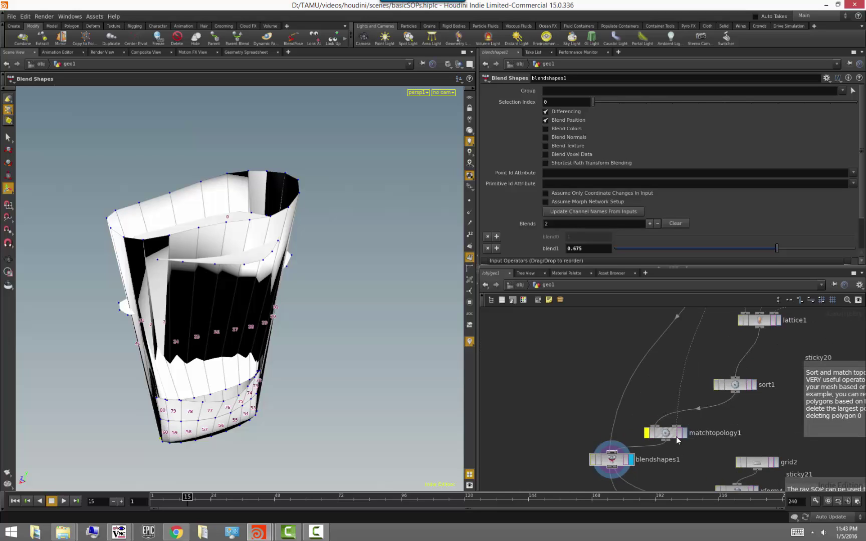
click(648, 435)
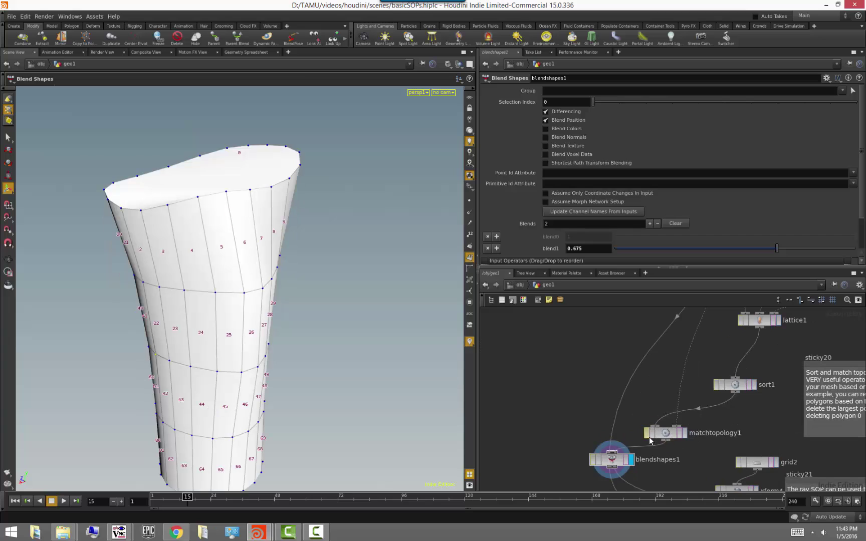
click(665, 435)
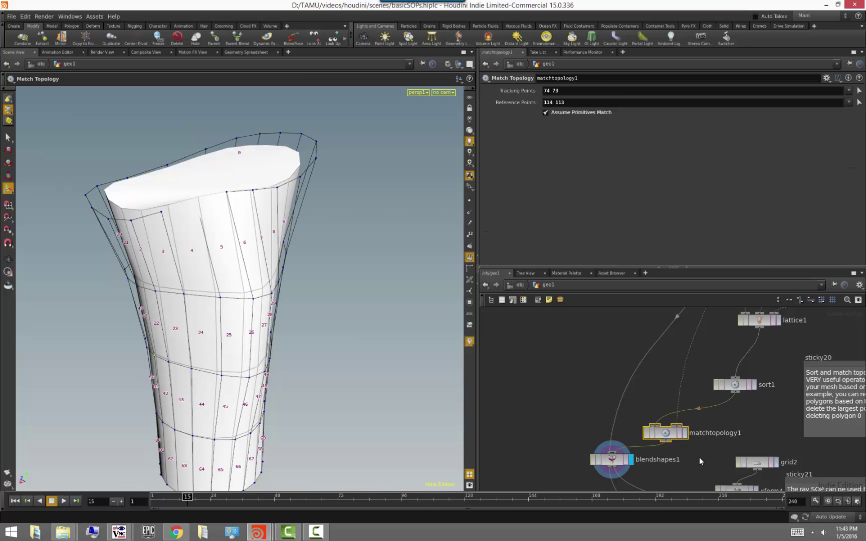
click(605, 327)
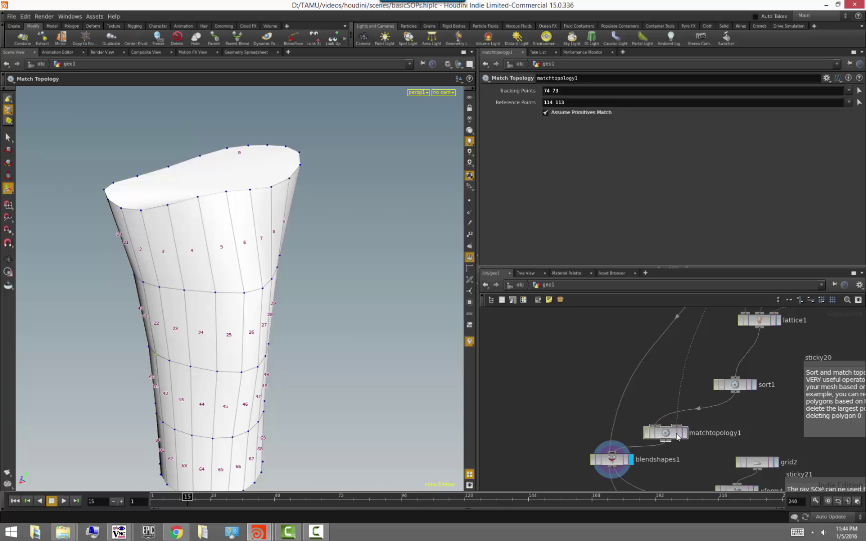
Step: Clear the Tracking Points and Reference Points of matchtopology1 and check the blend by toggling its bypass
click(566, 90)
key(BackSpace)
click(590, 103)
key(BackSpace)
click(665, 435)
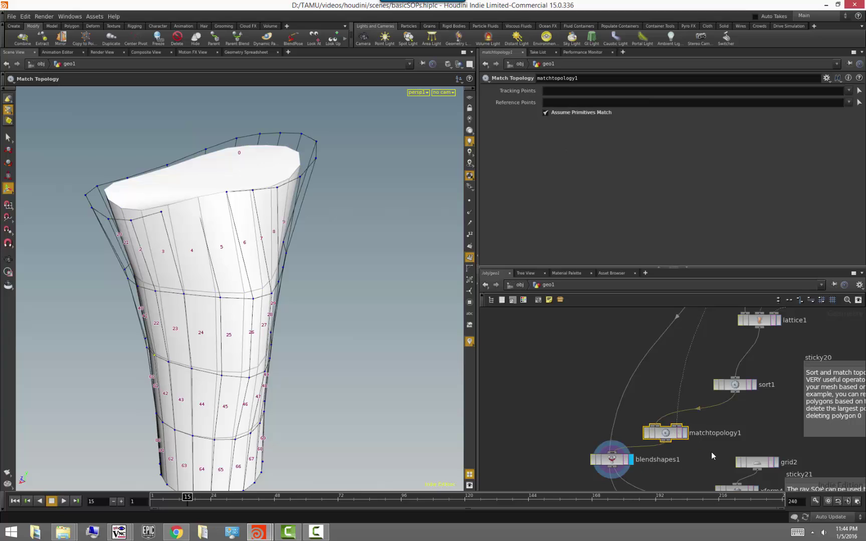
click(711, 451)
click(647, 434)
click(647, 434)
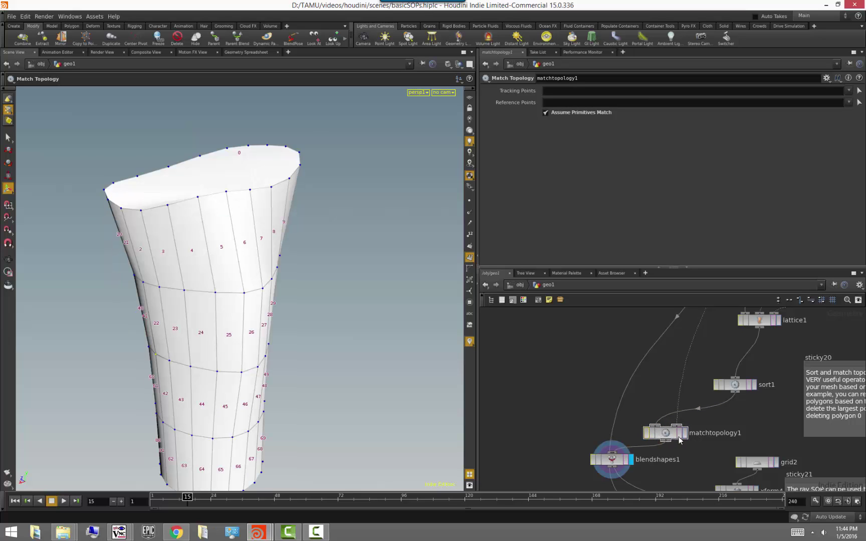
Step: Display matchtopology1 and show points with point numbers in the viewport instead of primitive numbers
click(684, 435)
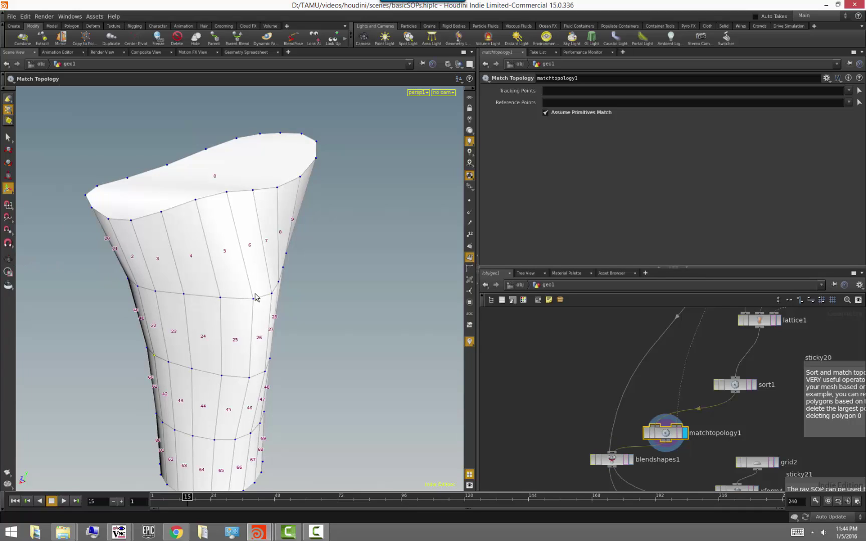
click(469, 257)
click(469, 201)
click(469, 234)
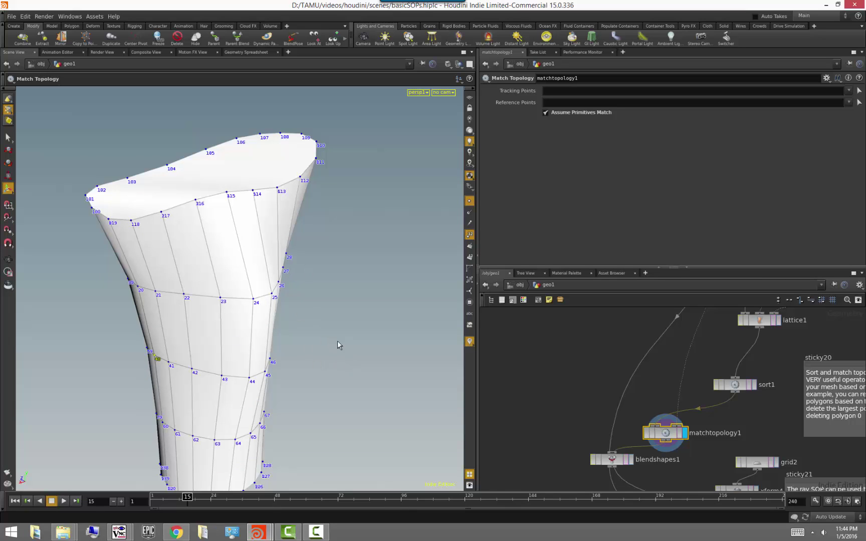
alt+drag(353, 346, 348, 322)
alt+middle_drag(347, 305, 332, 173)
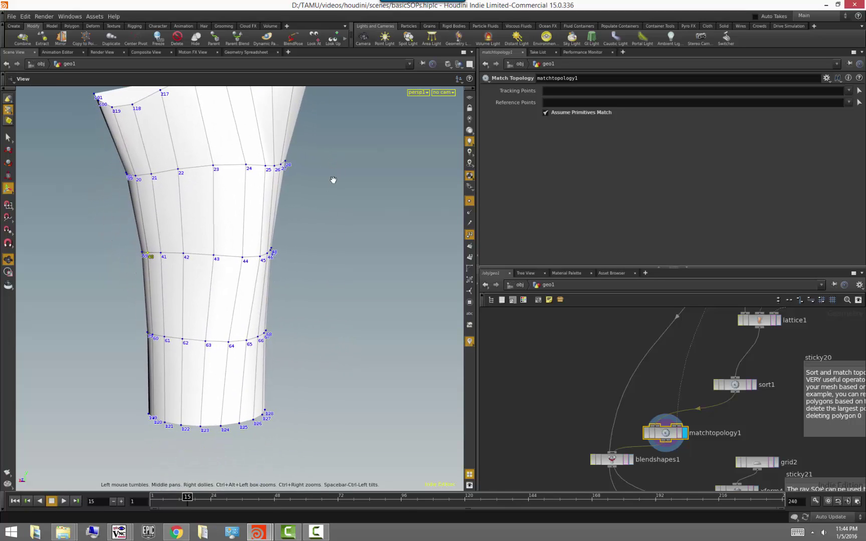
Step: Turn off End Caps on tube1 and inspect the point numbers around the tube's open upper rim
middle_drag(605, 351, 557, 464)
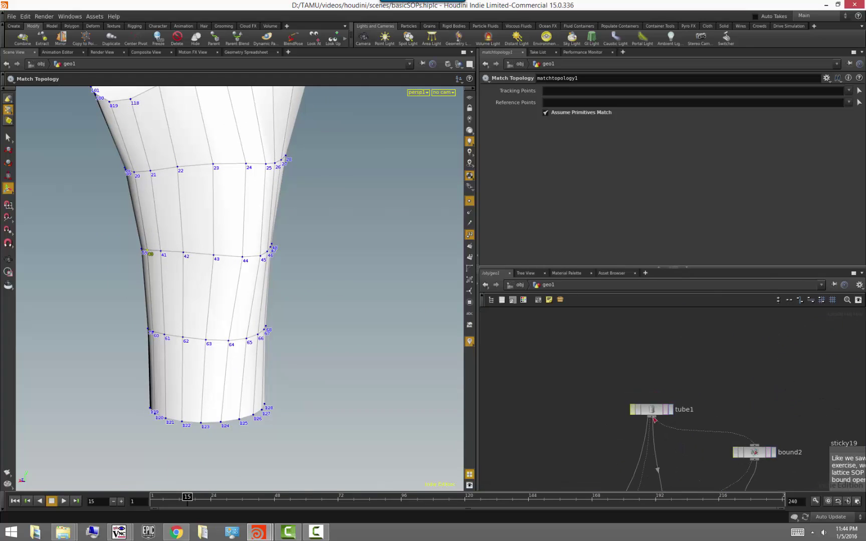
click(658, 411)
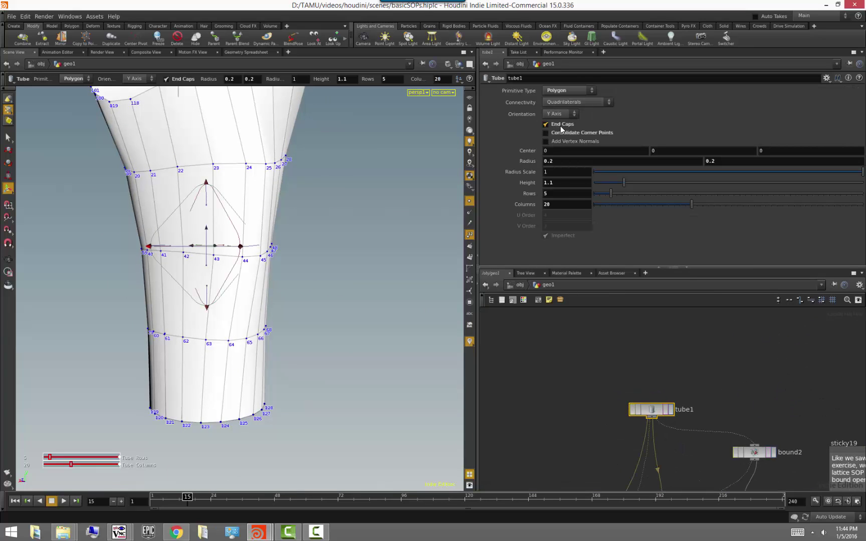
click(561, 126)
key(Escape)
middle_drag(293, 232, 316, 345)
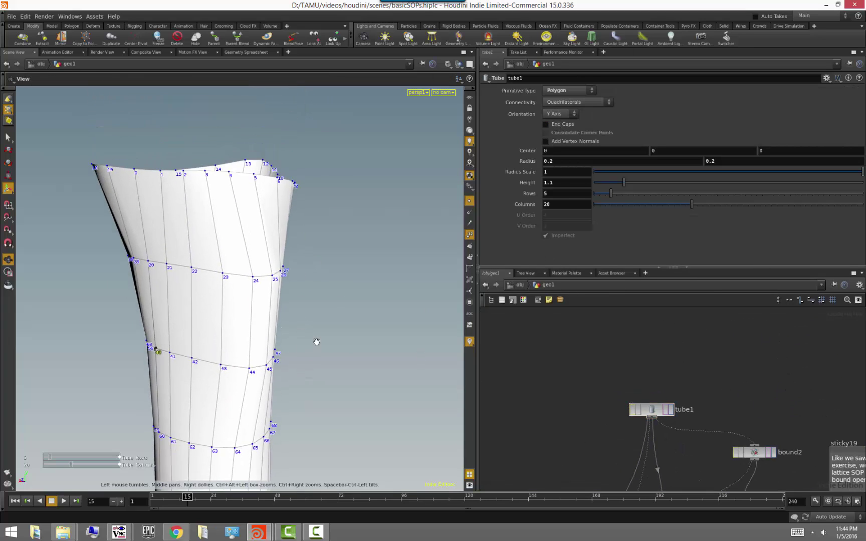
alt+drag(316, 345, 309, 348)
alt+middle_drag(309, 348, 292, 366)
alt+right_drag(292, 365, 398, 377)
alt+drag(380, 372, 346, 359)
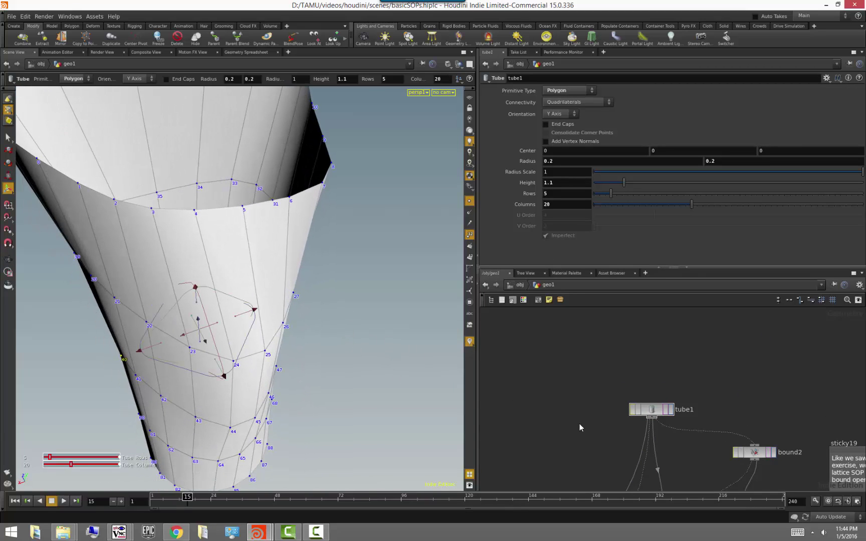
Step: Try 4 5 as matchtopology1's Tracking Points, and display blendshapes1 and tube1 to compare point numbers
key(h)
click(584, 440)
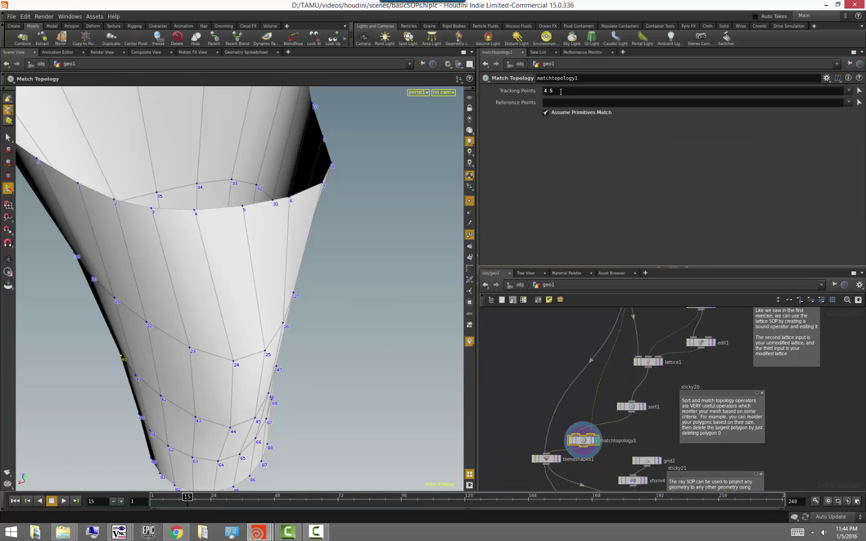
click(560, 460)
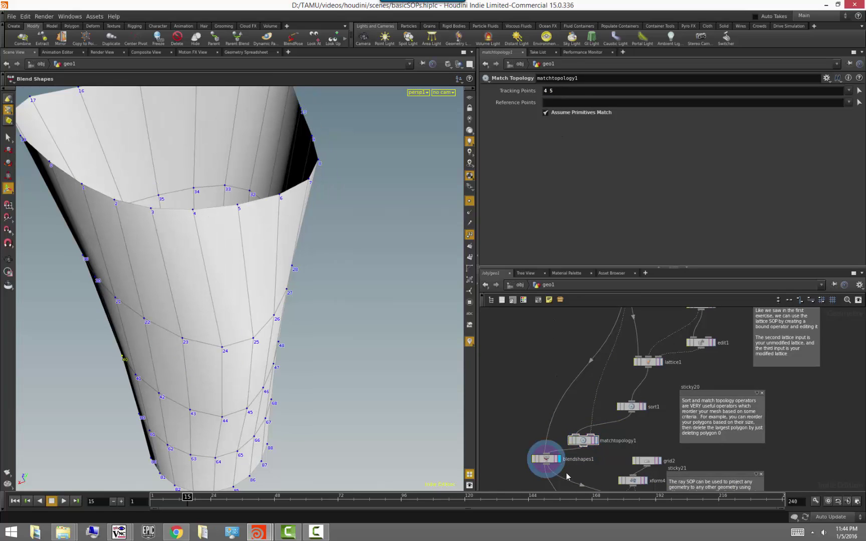
middle_drag(579, 401, 549, 471)
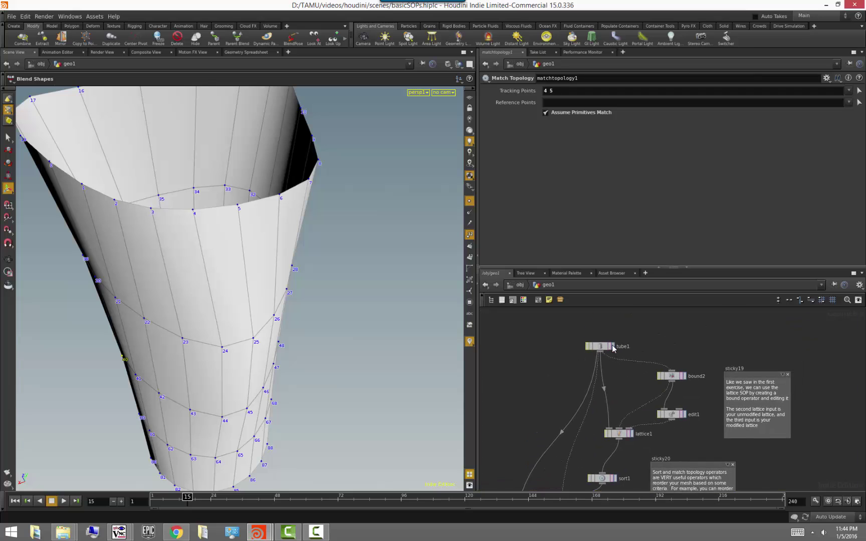
click(612, 346)
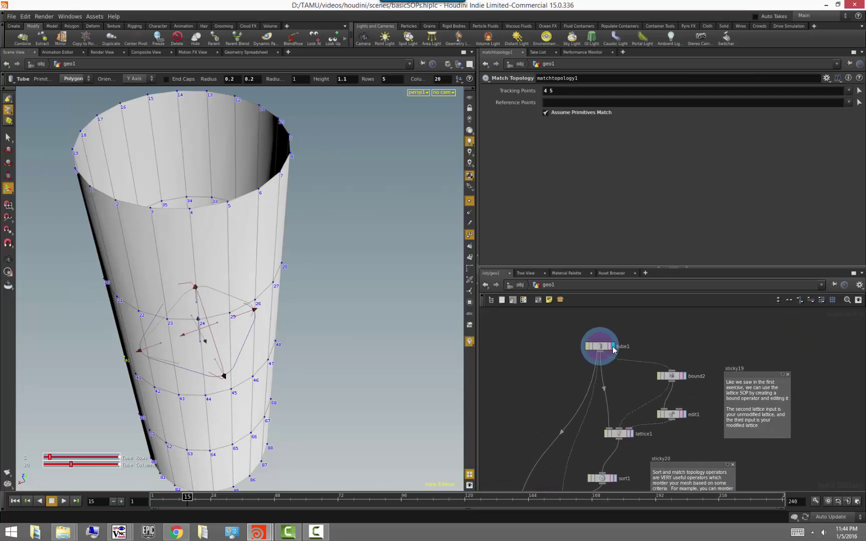
middle_drag(557, 480, 566, 404)
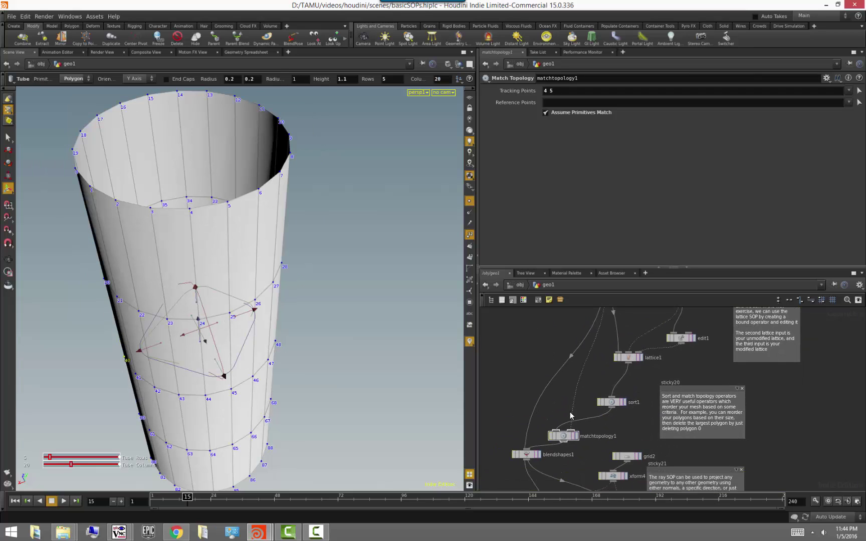
Step: Bypass matchtopology1 and display sort1 to read the reversed point numbers on the tube's rim
click(613, 403)
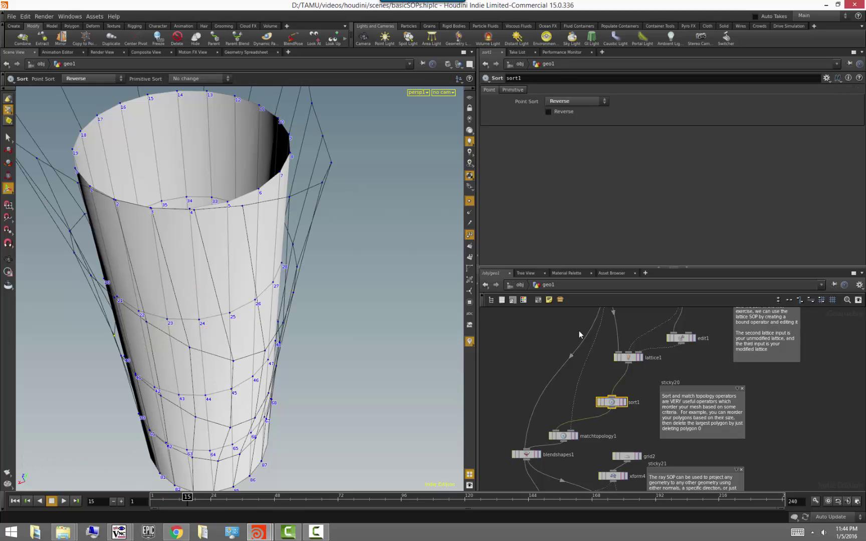
click(551, 436)
middle_drag(570, 369, 593, 375)
click(605, 470)
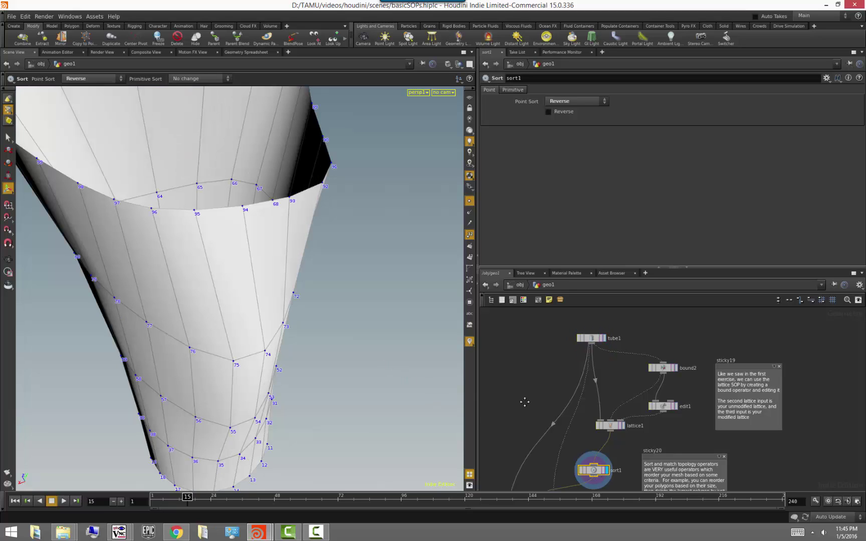
middle_drag(525, 403, 540, 320)
Step: Set matchtopology1's Tracking Points to 95 94 and its Reference Points to 4 5, checking tube1's point numbers
click(565, 422)
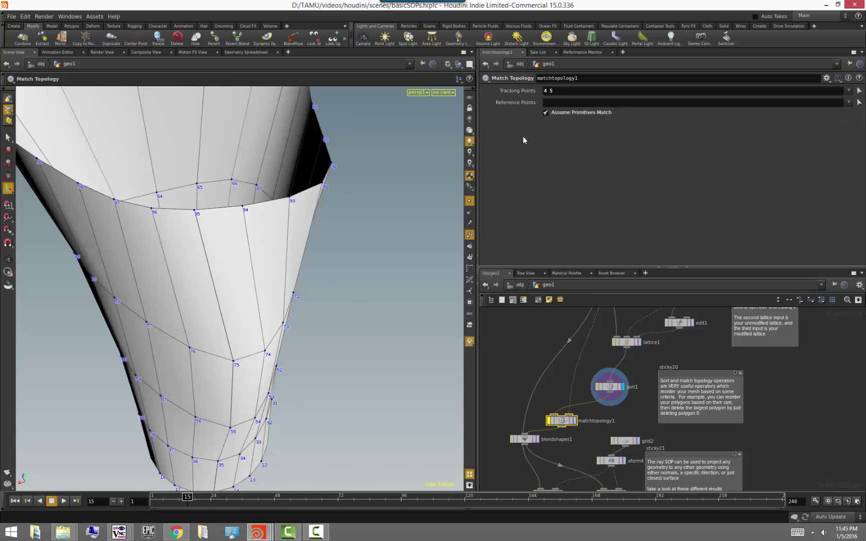
drag(558, 92, 526, 92)
text(95 94)
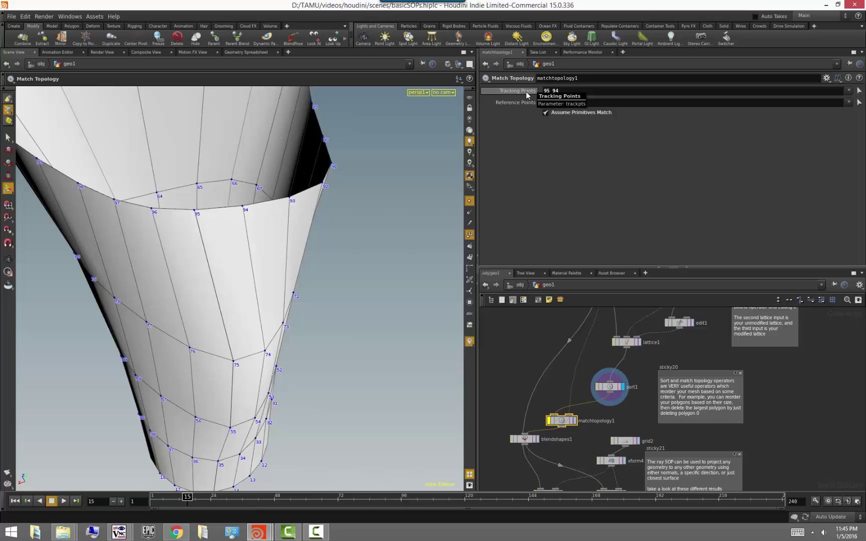
click(533, 376)
middle_drag(578, 370, 559, 427)
click(604, 314)
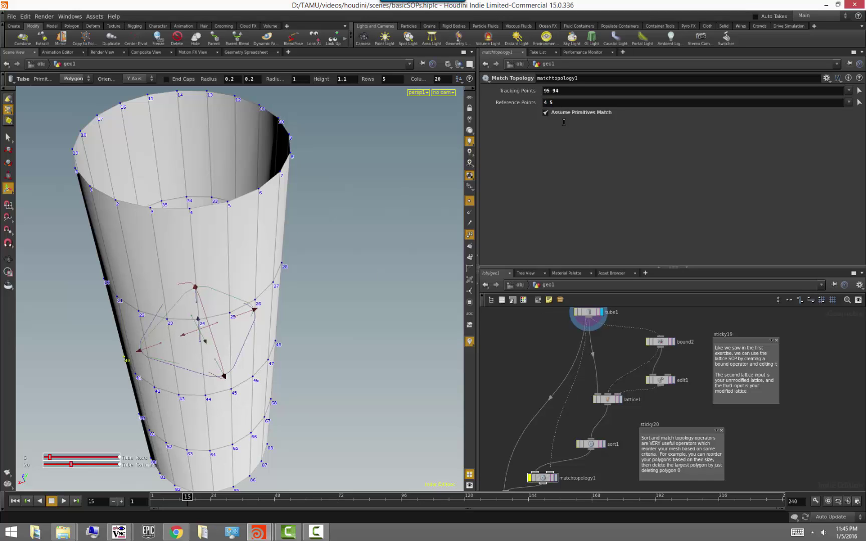
Step: Re-enable matchtopology1 to check its point order, and display blendshapes1 with its parameters open
middle_drag(542, 448, 563, 385)
click(553, 417)
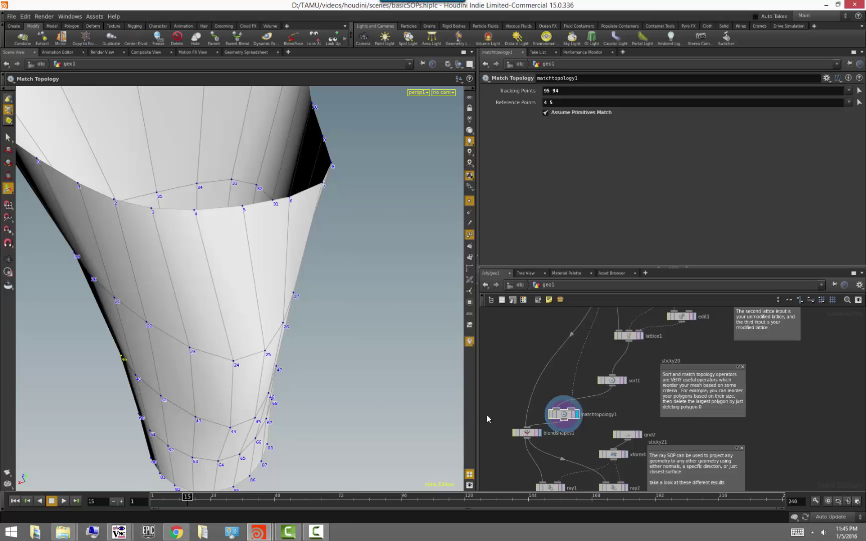
click(541, 434)
click(532, 434)
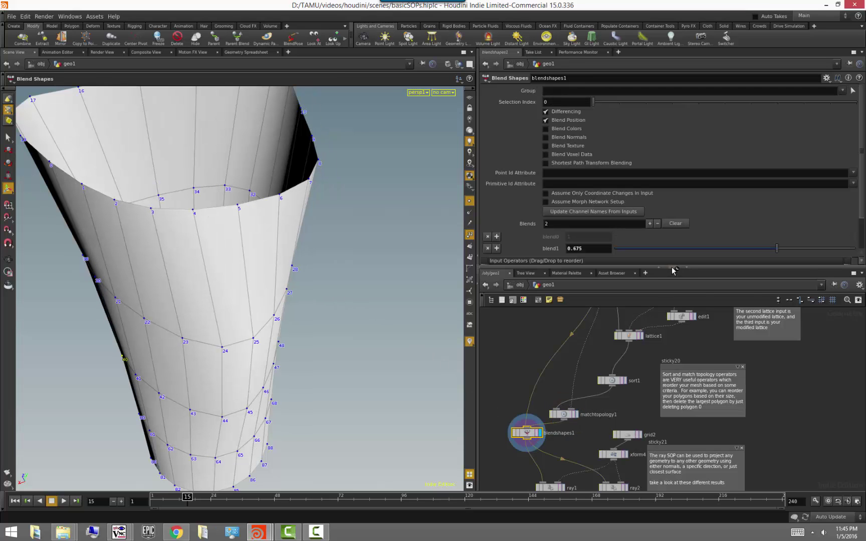
Step: Vary blend1 of blendshapes1, leave it at 0.642, and hide the point numbers in the viewport
drag(777, 250, 628, 250)
drag(625, 284, 769, 287)
alt+right_drag(309, 329, 231, 347)
click(472, 235)
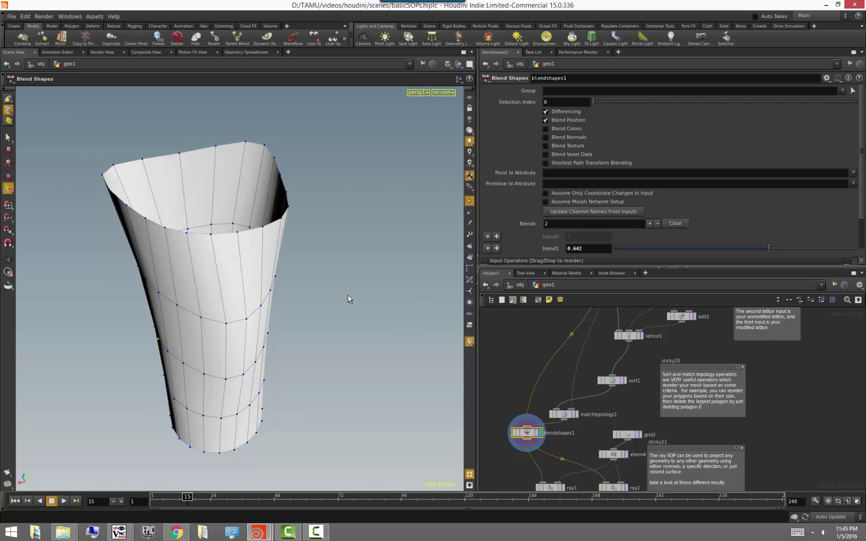
alt+drag(212, 350, 223, 342)
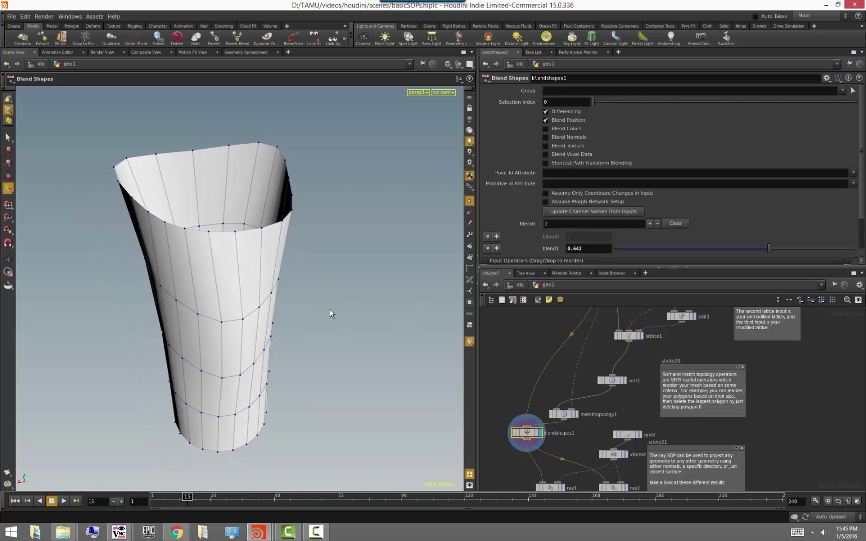
Step: Move the sticky21 note away from the ray1 and ray2 nodes in the network
click(581, 442)
middle_drag(581, 442, 566, 377)
scroll(578, 458, down, 1)
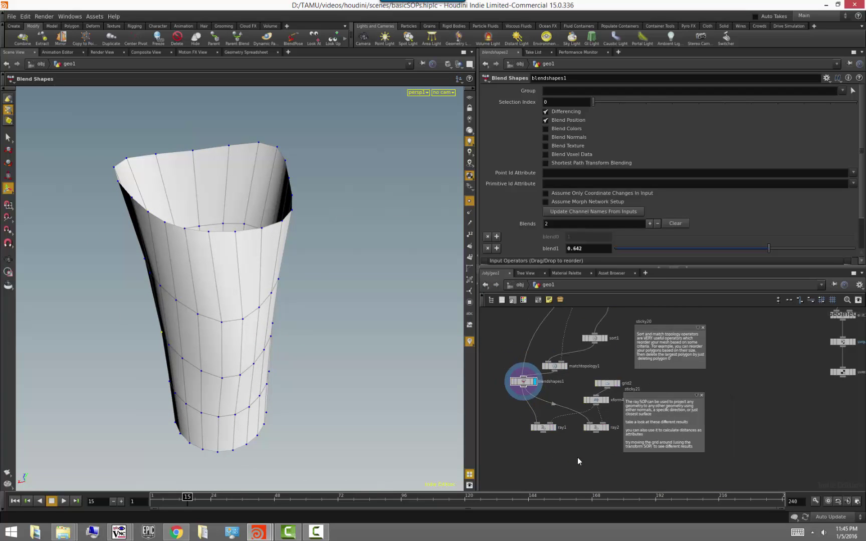
scroll(577, 458, up, 1)
middle_drag(577, 458, 638, 471)
drag(728, 395, 799, 398)
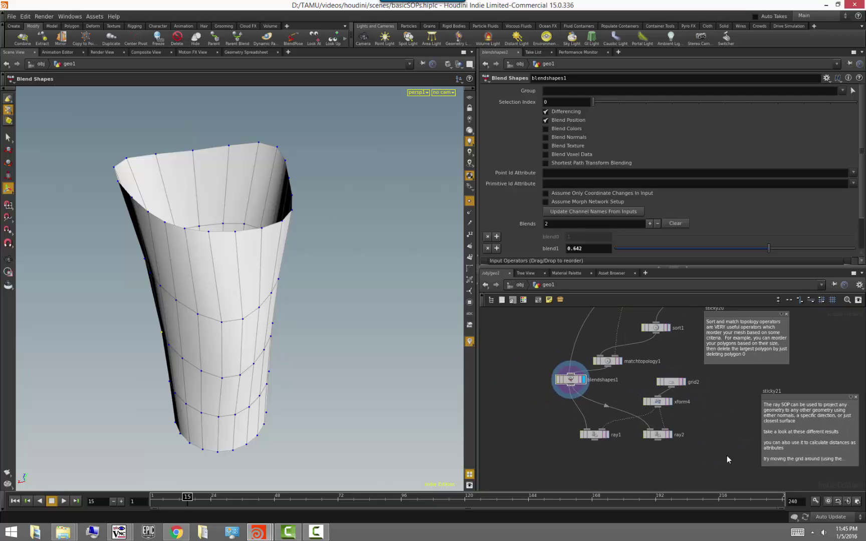
middle_drag(695, 461, 729, 462)
scroll(725, 466, up, 1)
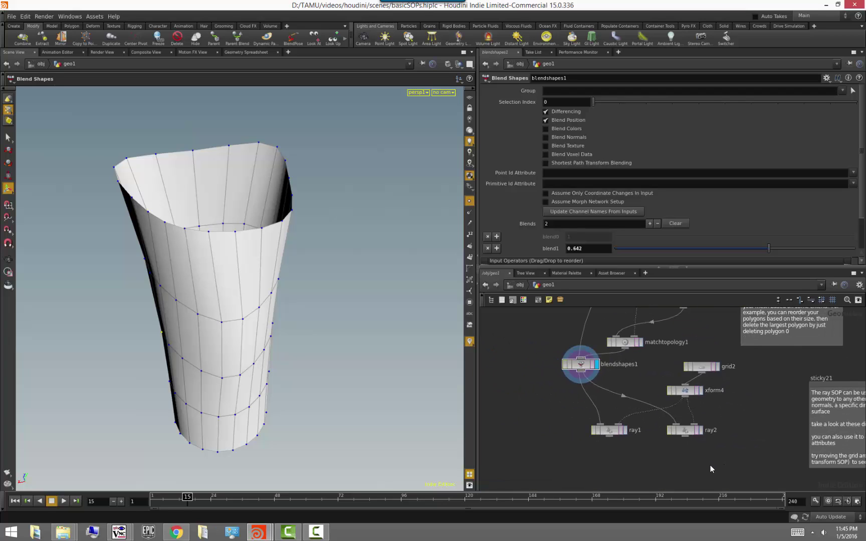
Step: Display ray1 with its parameters open, inspect the tube projected onto the grid, and move the node slightly lower
click(624, 430)
click(614, 430)
key(Escape)
drag(234, 358, 293, 344)
alt+middle_drag(293, 345, 329, 357)
alt+right_drag(329, 357, 242, 359)
alt+middle_drag(241, 360, 328, 375)
click(612, 435)
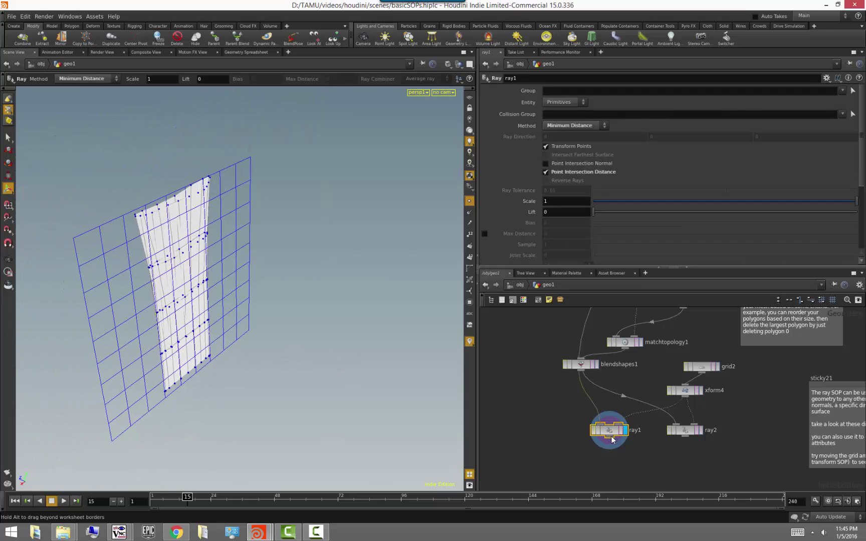
drag(612, 435, 616, 457)
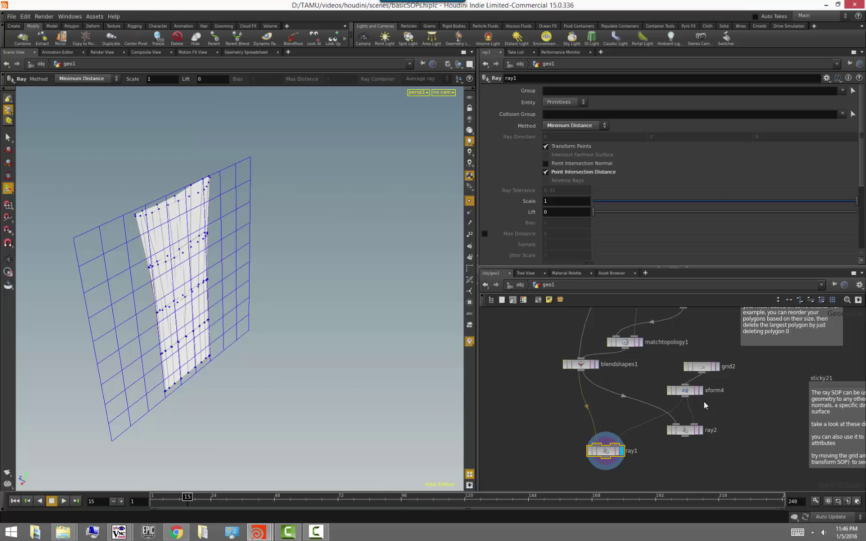
key(Escape)
mouse_move(251, 387)
mouse_down()
mouse_move(238, 395)
mouse_move(250, 392)
mouse_up()
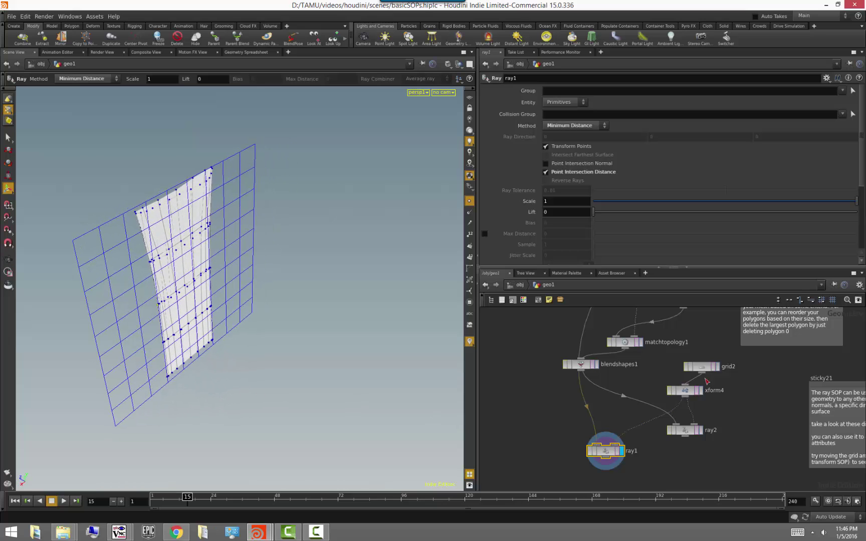
Step: Display grid2 and xform4 in turn to check the projection target, and return the display to ray1
click(717, 368)
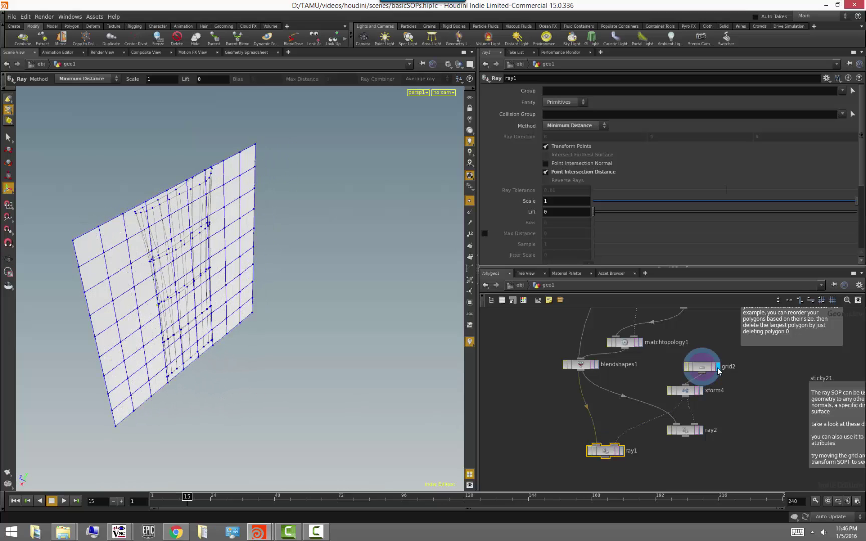
click(701, 393)
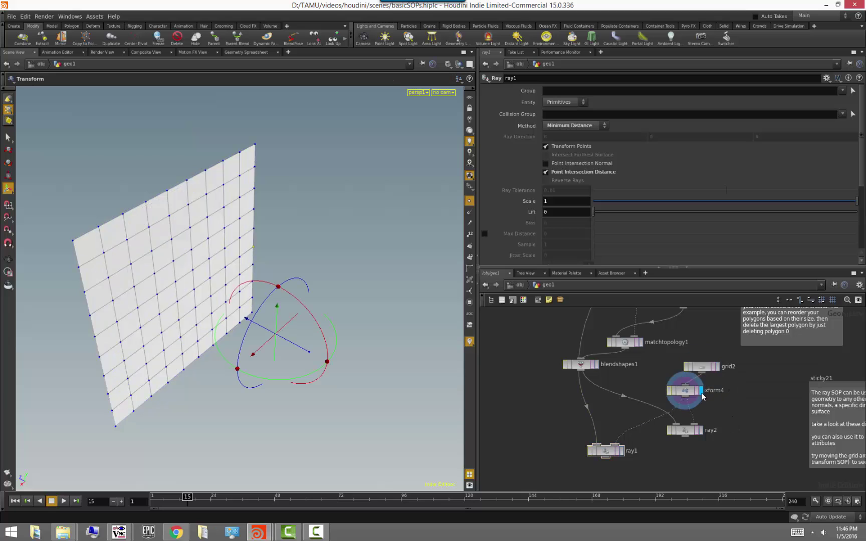
click(623, 450)
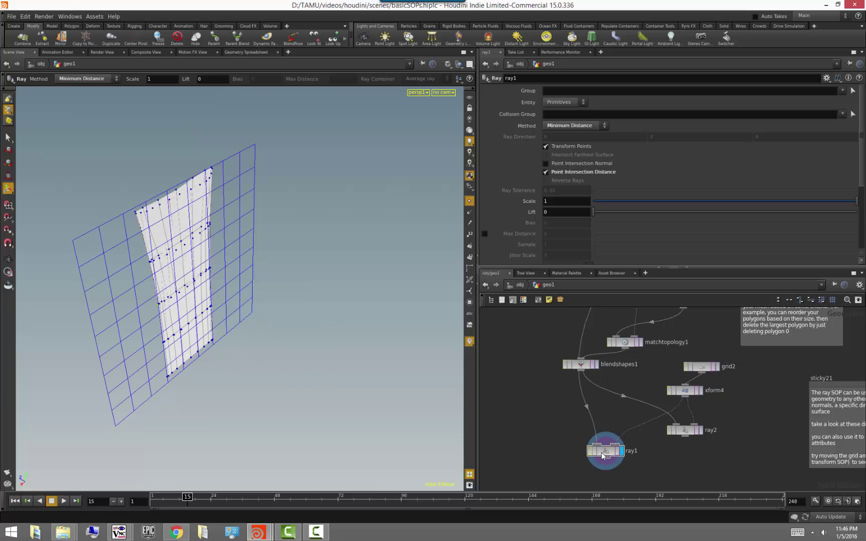
Step: Vary the Scale of ray1 between 1 and 0 and leave it at 0
drag(841, 202, 551, 236)
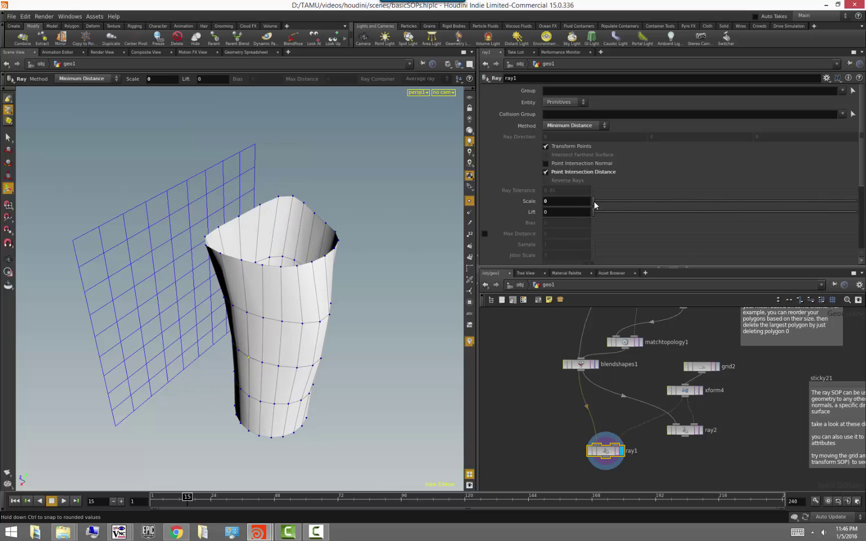
drag(595, 201, 857, 201)
drag(859, 252, 539, 300)
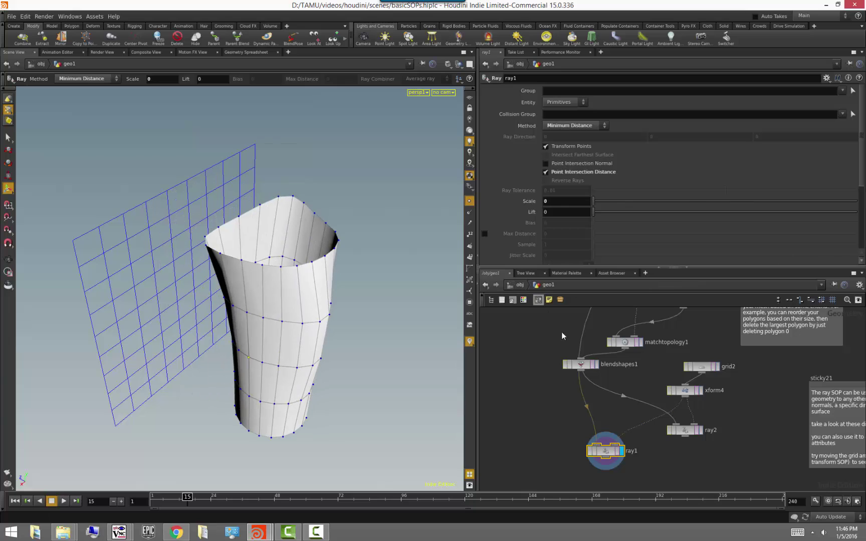
Step: Display ray2 with its parameters open, move the node level with ray1, and show the point normals in the viewport
click(700, 431)
drag(691, 431, 694, 452)
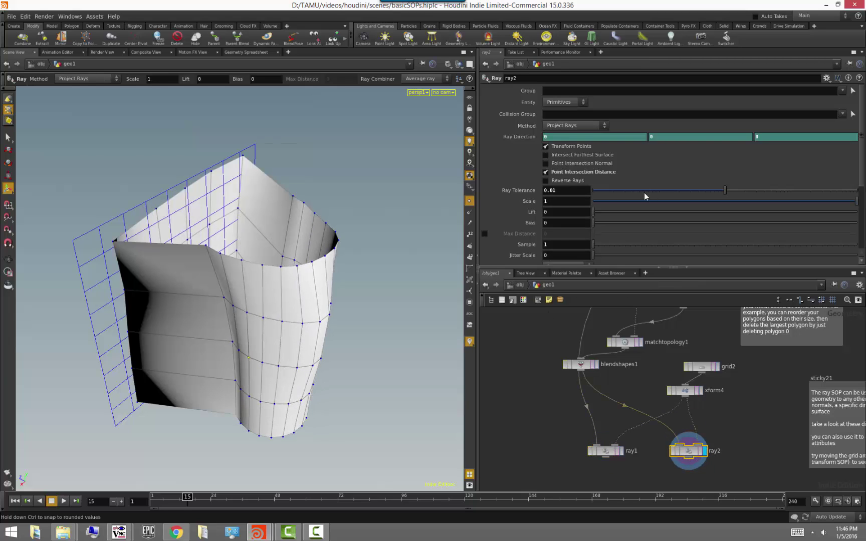
alt+drag(264, 282, 421, 305)
click(470, 212)
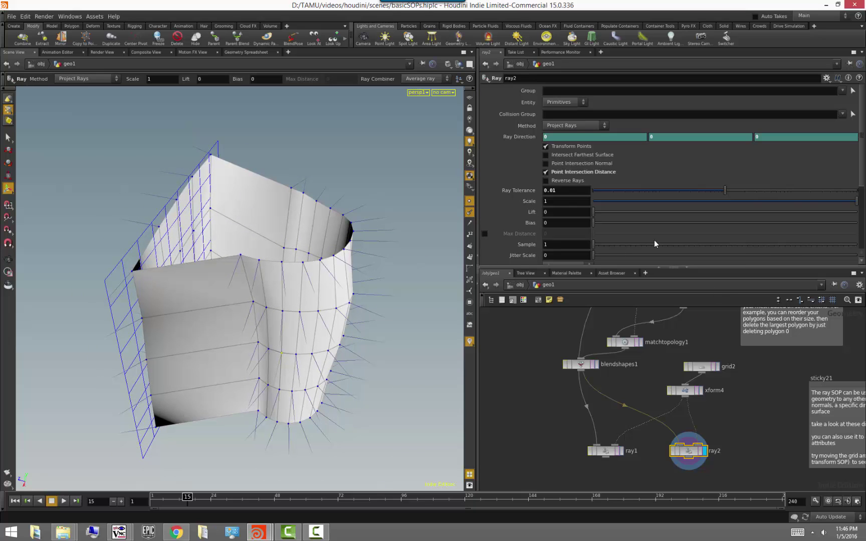
Step: Examine how ray2 projects the tube along its normals, and review its parameters down to the ray hit group
drag(854, 205, 862, 223)
key(Escape)
drag(316, 343, 326, 321)
key(Return)
scroll(570, 203, down, 5)
scroll(571, 202, up, 2)
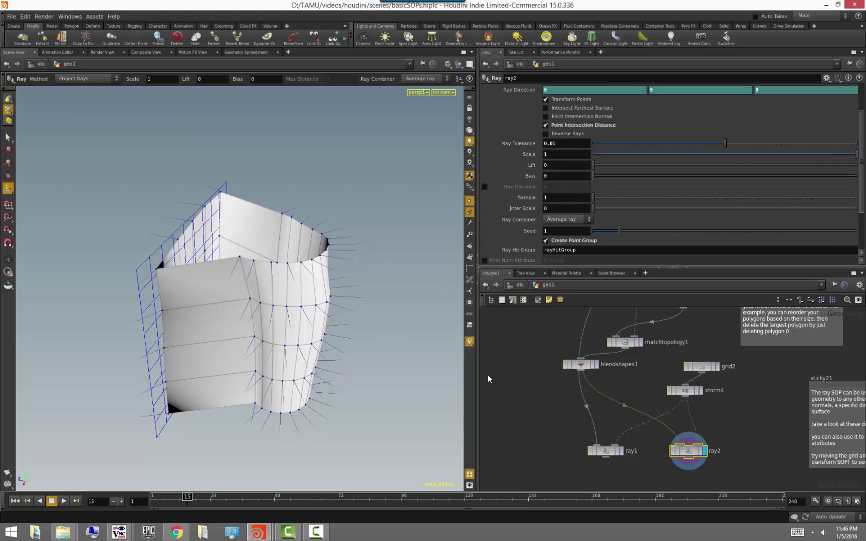
Step: Add a Blast node after ray2 and display it
middle_drag(773, 408, 769, 378)
click(685, 428)
key(Tab)
text(blast)
key(Return)
click(720, 462)
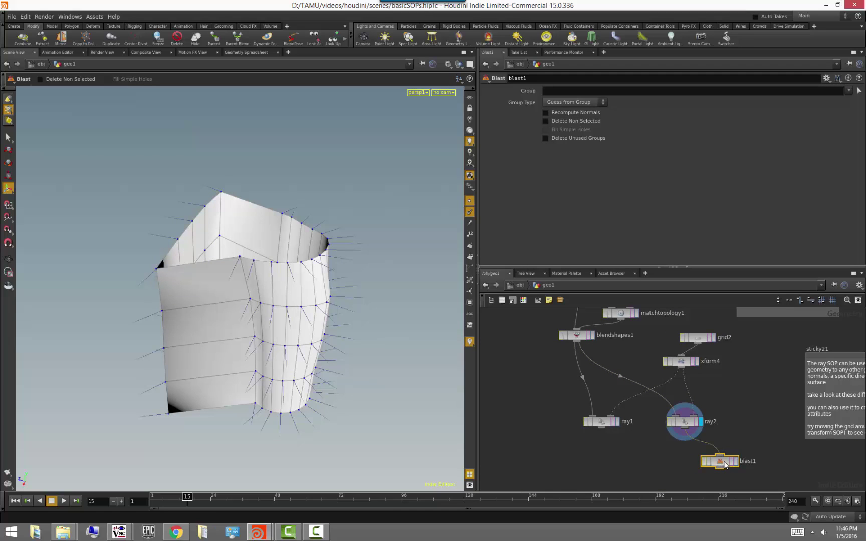
click(736, 462)
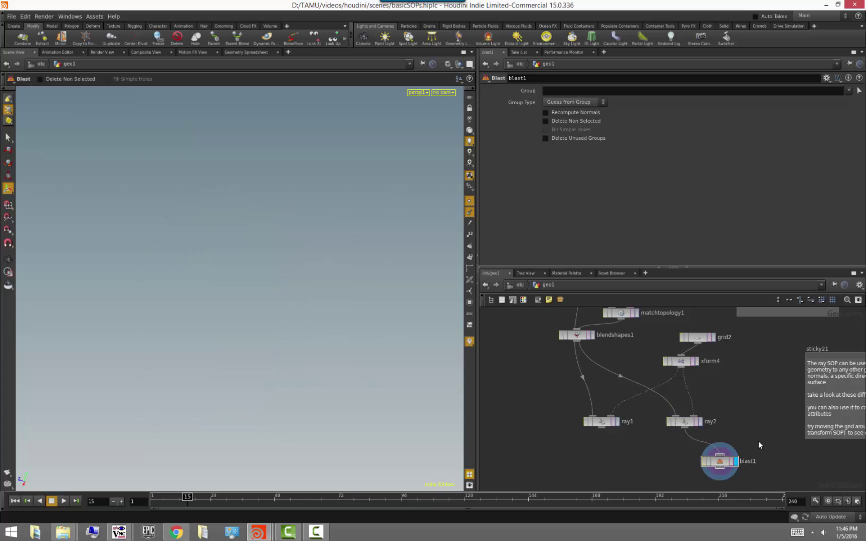
Step: Set the Group of blast1 to rayHitGroup and enable Delete Non Selected
click(849, 90)
click(839, 107)
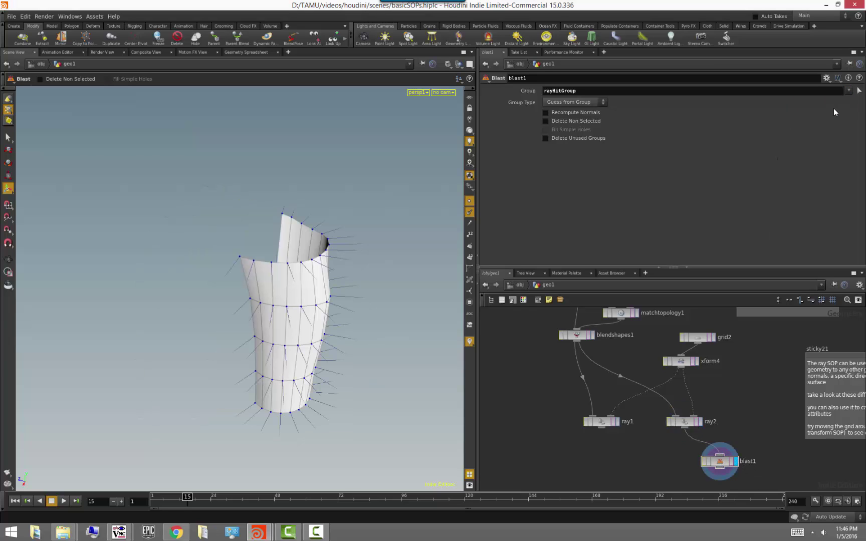
click(568, 120)
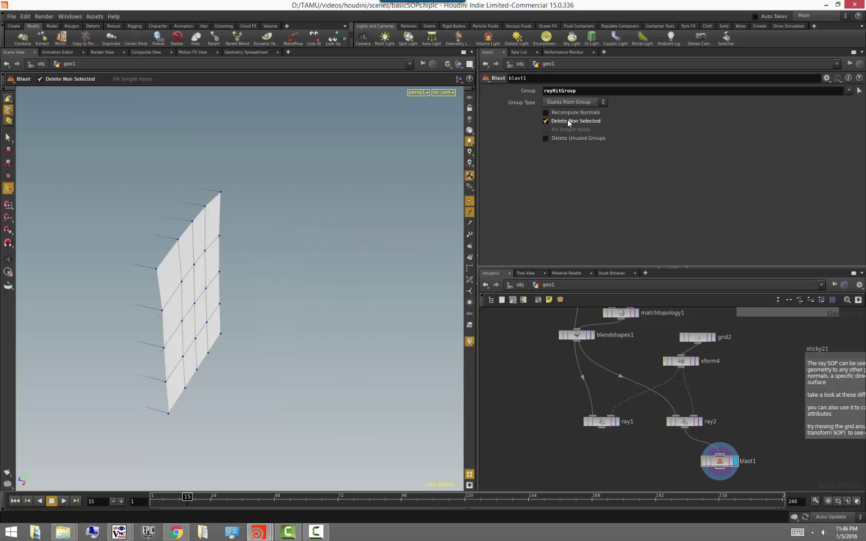
Step: Display ray2 again with its parameters open and examine the Import Attributes From Hits settings
click(701, 421)
click(685, 424)
scroll(601, 239, down, 3)
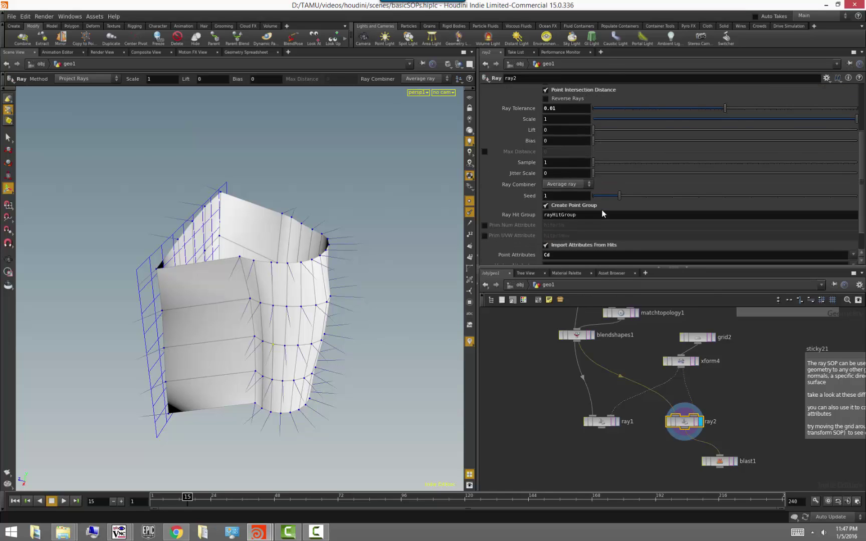
scroll(603, 214, down, 1)
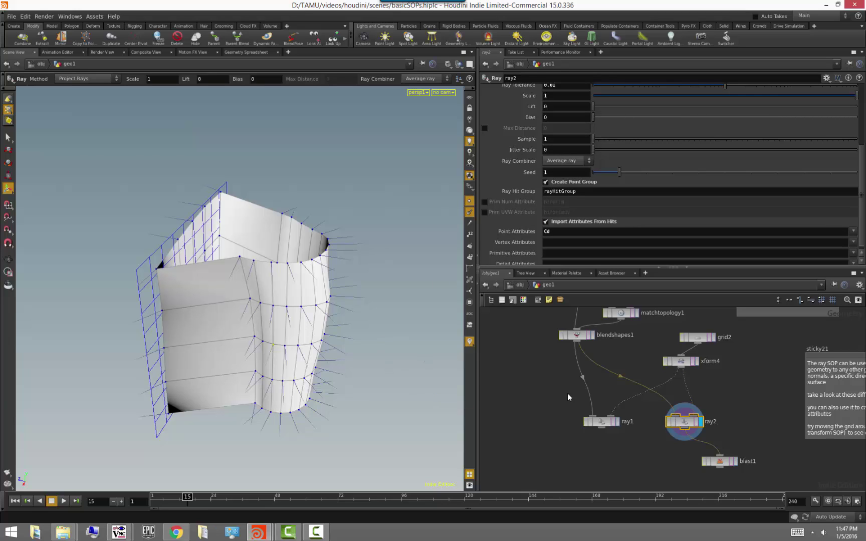
Step: Move grid2 up and insert a Color node between grid2 and xform4
middle_drag(700, 338, 703, 380)
click(702, 378)
drag(704, 379, 708, 360)
right_click(696, 381)
text(color)
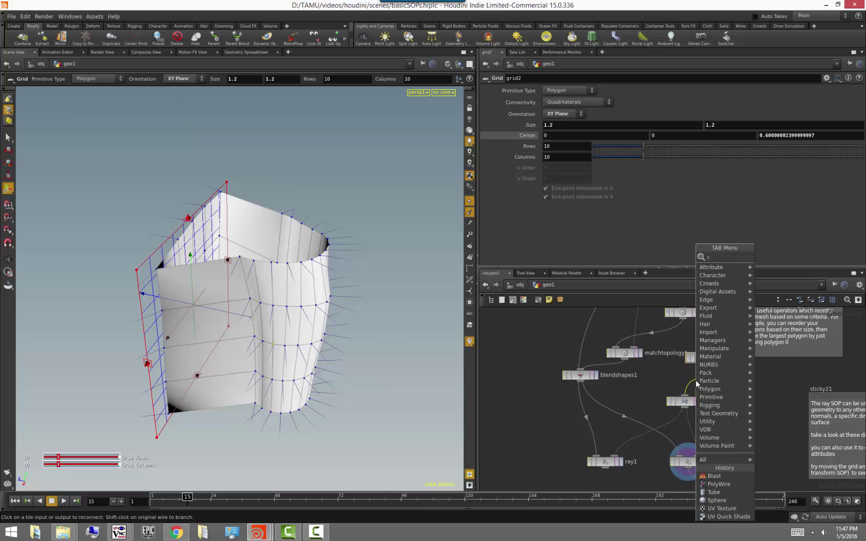
key(Return)
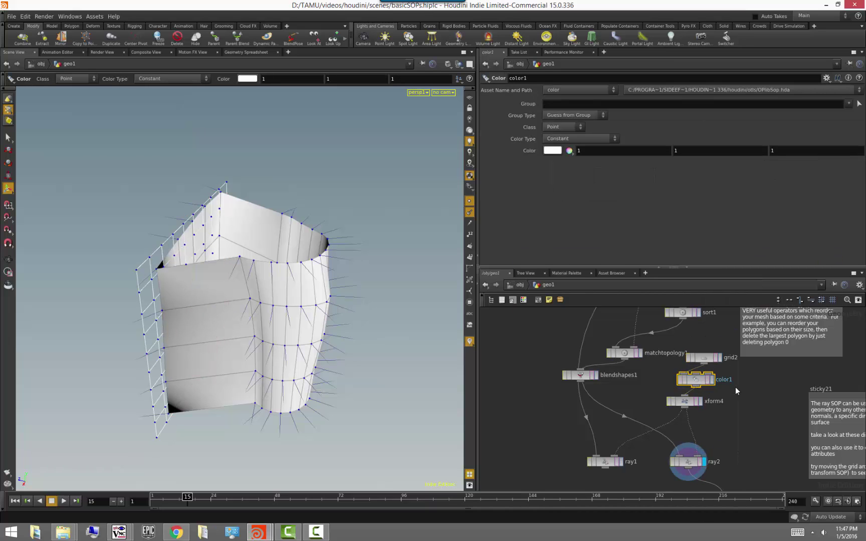
Step: Set the Color Type of color1 to Random and check the colour transferred to the tube by ray2
click(580, 139)
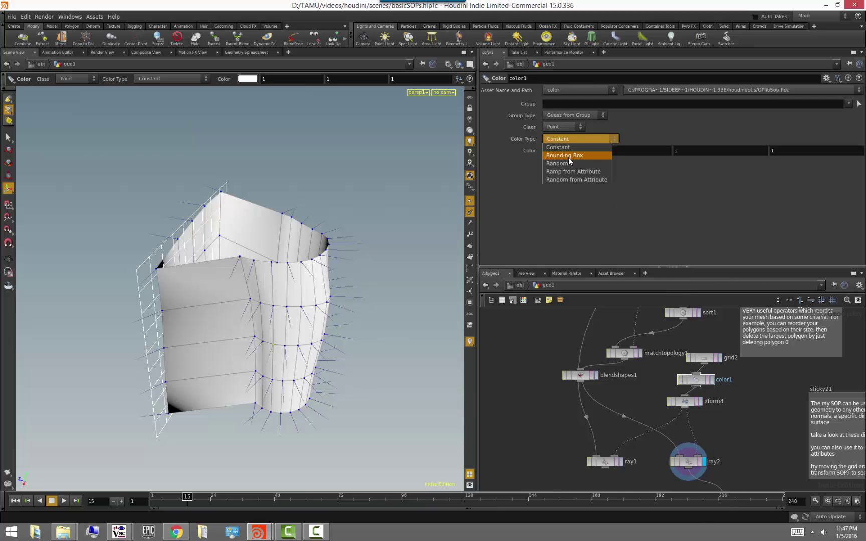
click(571, 152)
drag(149, 299, 165, 283)
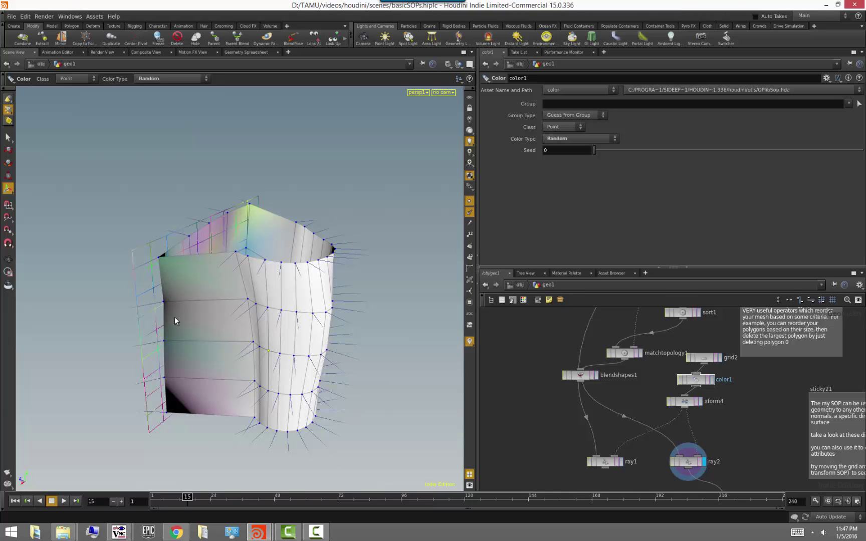
click(688, 461)
middle_drag(727, 439, 707, 436)
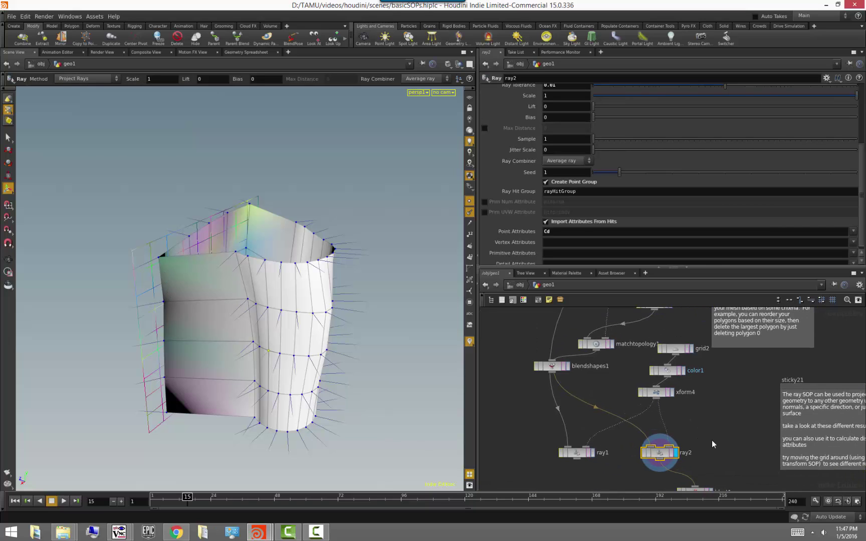
Step: Move the grid with xform4 to a Y translation of about 0.033, checking the projected tube from several sides
click(659, 396)
mouse_move(289, 324)
mouse_down()
mouse_move(286, 234)
mouse_move(289, 334)
mouse_up()
alt+drag(377, 260, 241, 321)
alt+drag(337, 358, 252, 350)
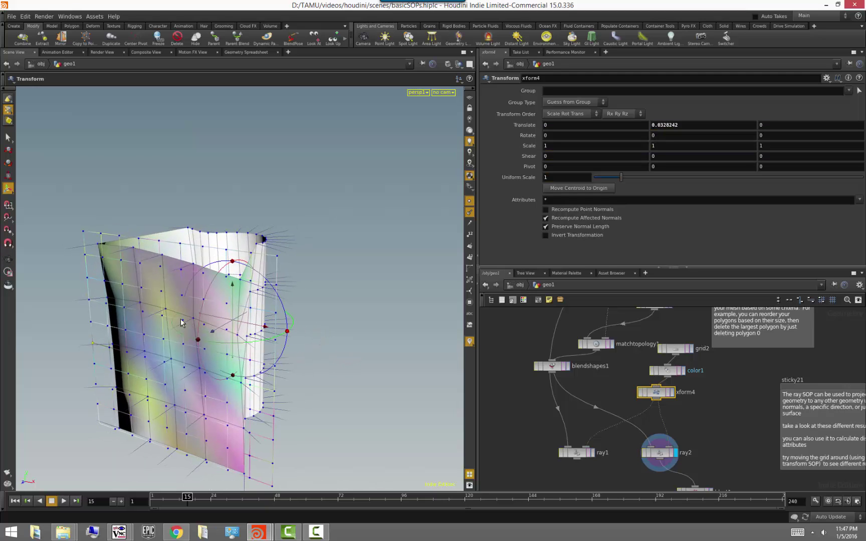
alt+drag(223, 417, 221, 391)
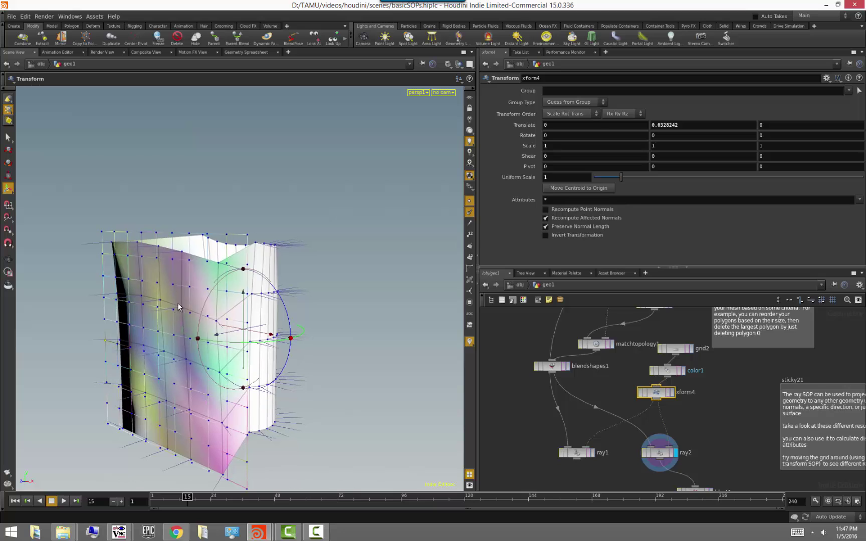
Step: Rotate the grid about 20 degrees around the Y axis with xform4
alt+drag(321, 380, 229, 393)
key(Return)
drag(297, 350, 348, 350)
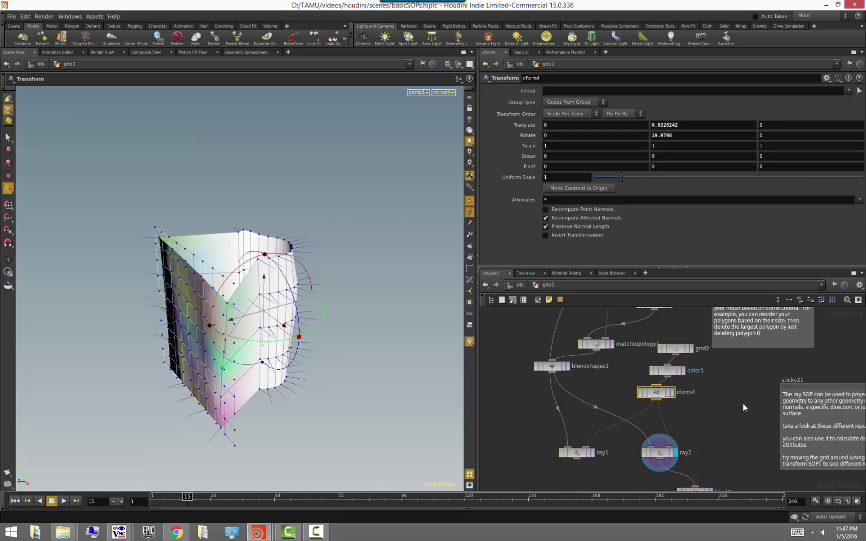
Step: Move grid2 up and insert a Mountain node between grid2 and color1
middle_drag(703, 369, 650, 426)
drag(624, 408, 627, 385)
click(622, 406)
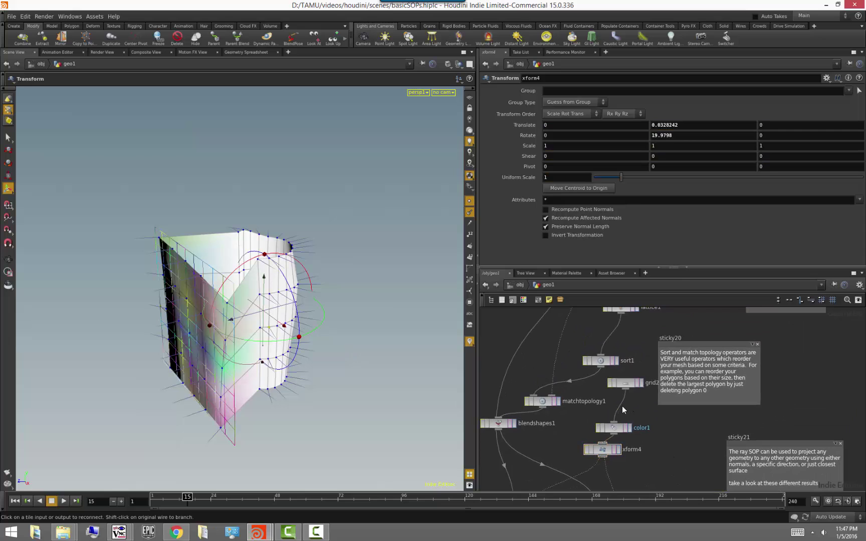
key(Tab)
text(mount)
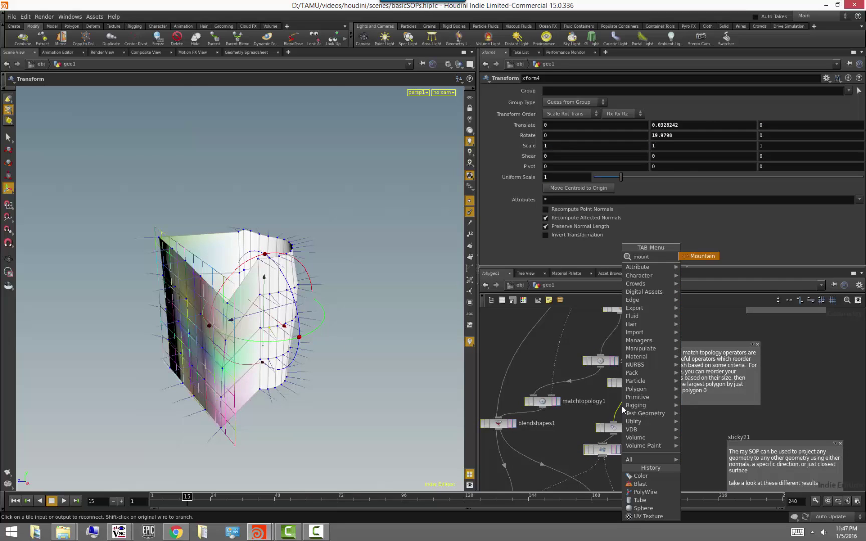
key(Return)
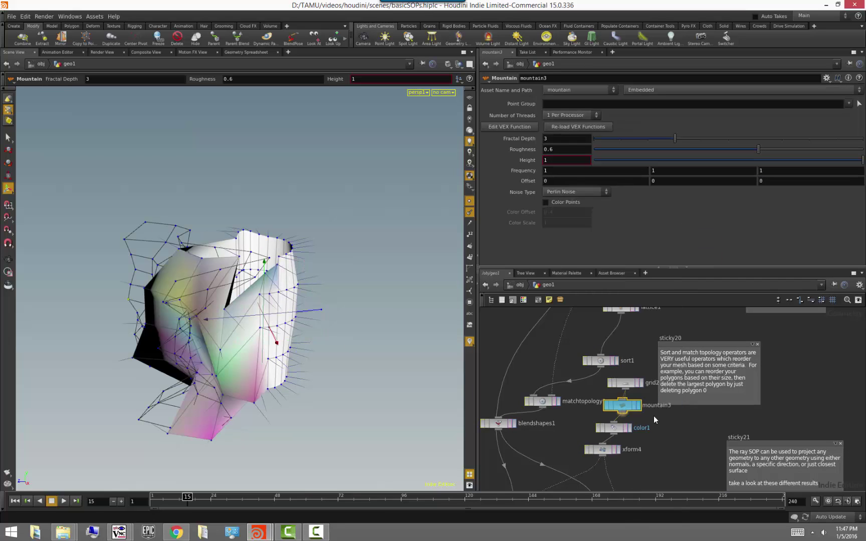
Step: Set the Height of mountain3 to 0.396 and inspect the tube projected onto the bumpy grid
drag(861, 161, 729, 175)
drag(674, 182, 701, 183)
alt+drag(245, 346, 176, 377)
Step: Display torus1 in the edit example network and hide the point normals in the viewport
scroll(662, 459, down, 3)
middle_drag(639, 455, 464, 432)
middle_drag(617, 401, 580, 435)
scroll(589, 420, up, 3)
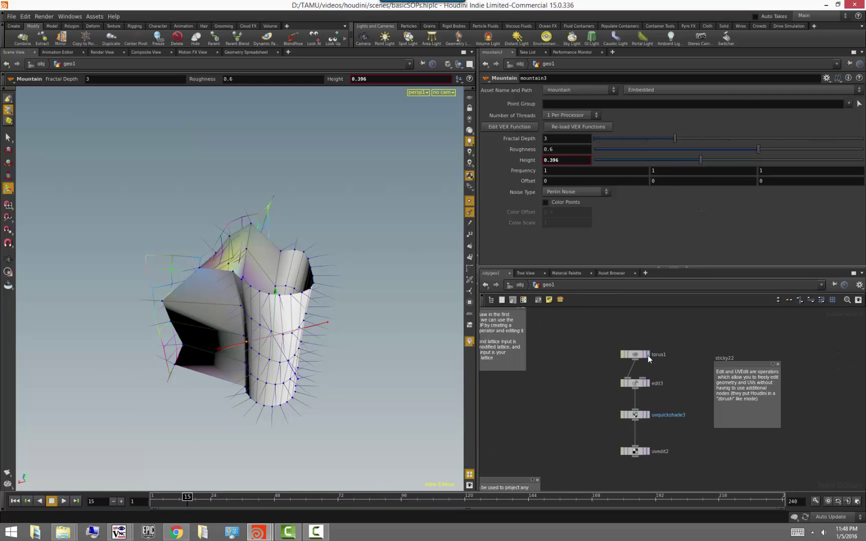
scroll(711, 398, down, 3)
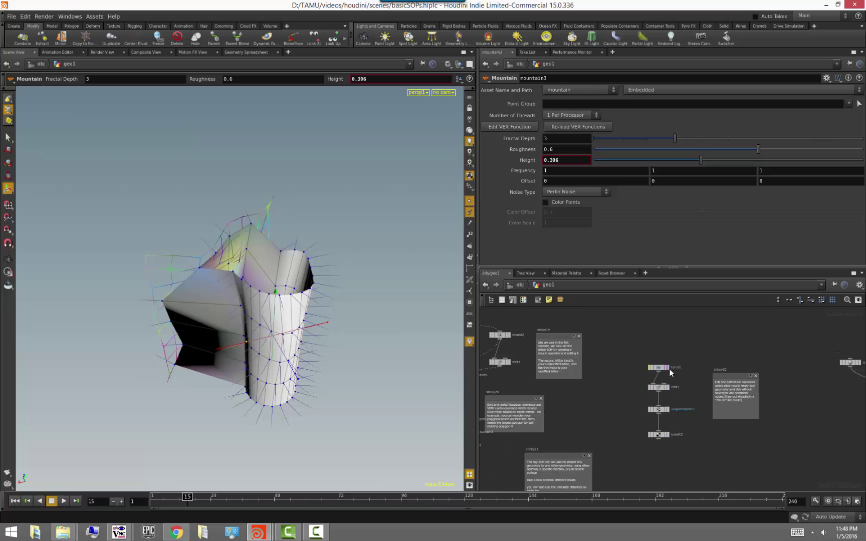
click(668, 370)
alt+right_drag(276, 339, 224, 395)
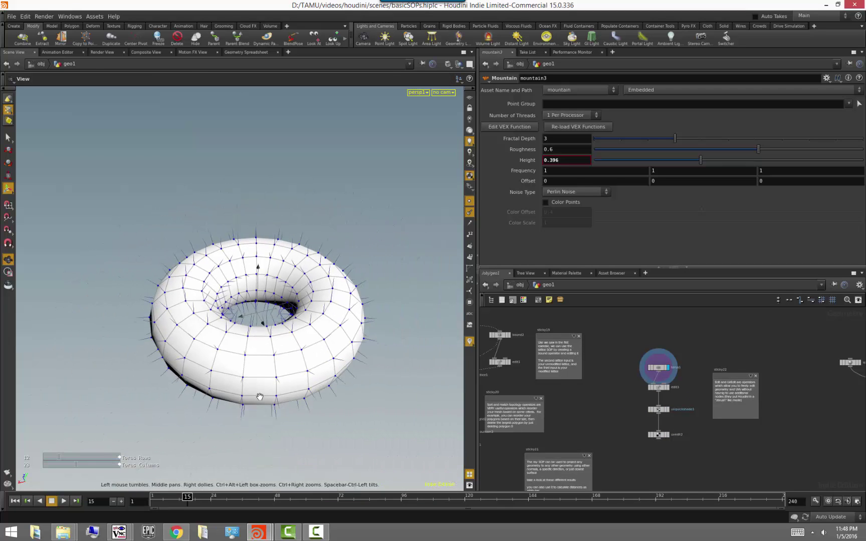
alt+drag(224, 394, 243, 379)
click(469, 213)
scroll(303, 406, up, 2)
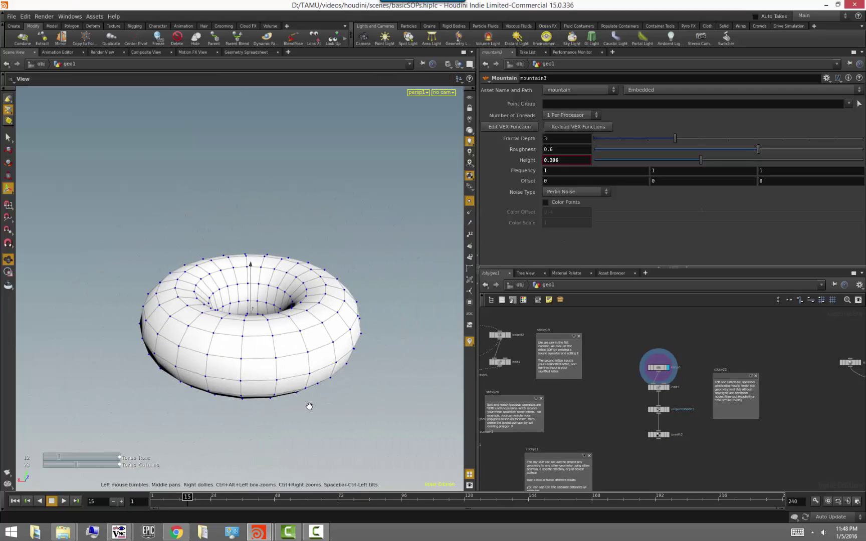
scroll(636, 402, up, 3)
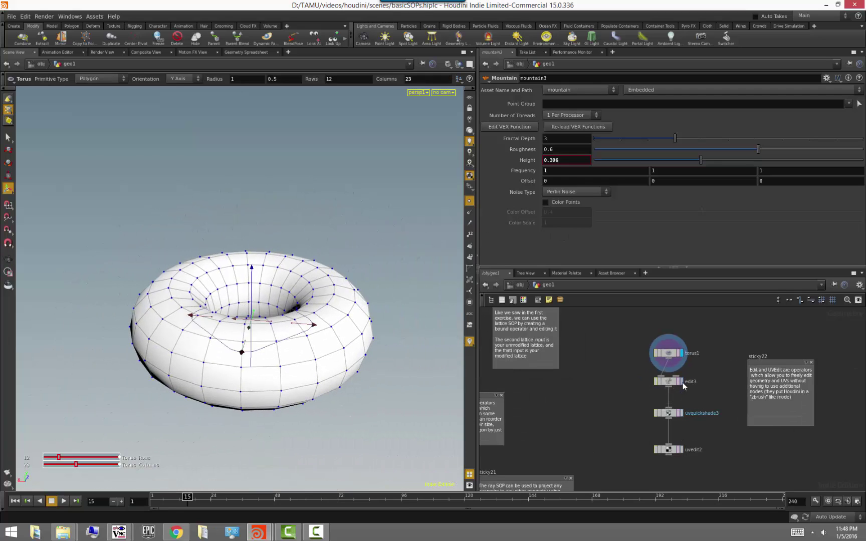
Step: Check the parameters of torus1, and display edit3 with its parameters open
click(669, 354)
click(681, 384)
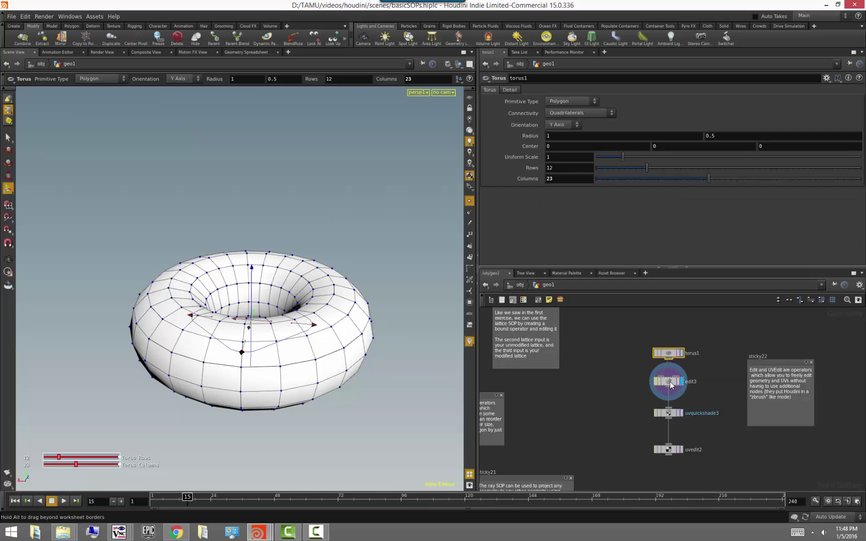
drag(328, 420, 370, 290)
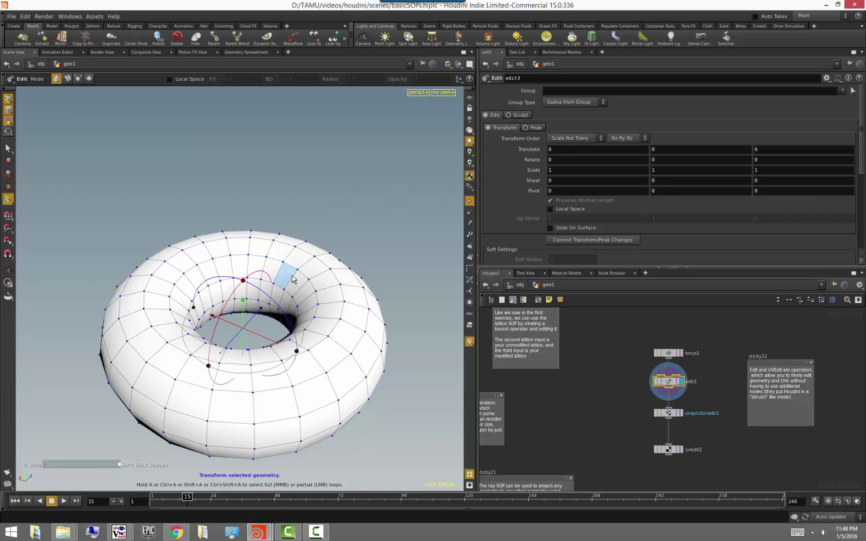
Step: Pull a point of the torus upward in edit3, set the Soft Radius to about 0.99, and pull up a second point across the hole
drag(298, 269, 321, 178)
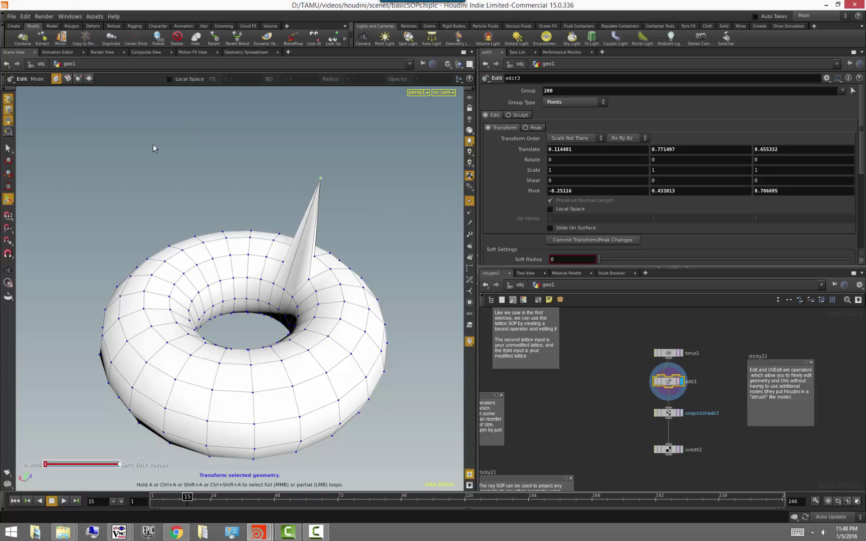
shift+middle_drag(320, 179, 400, 177)
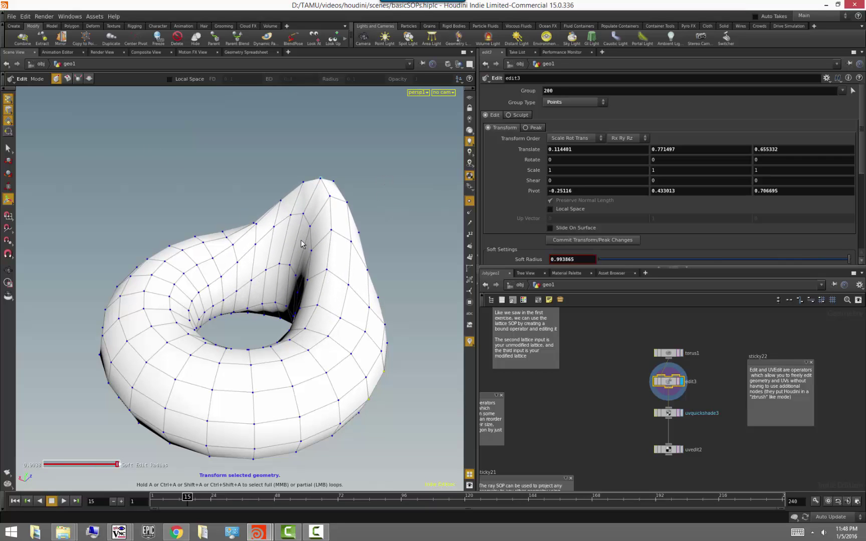
drag(203, 244, 182, 199)
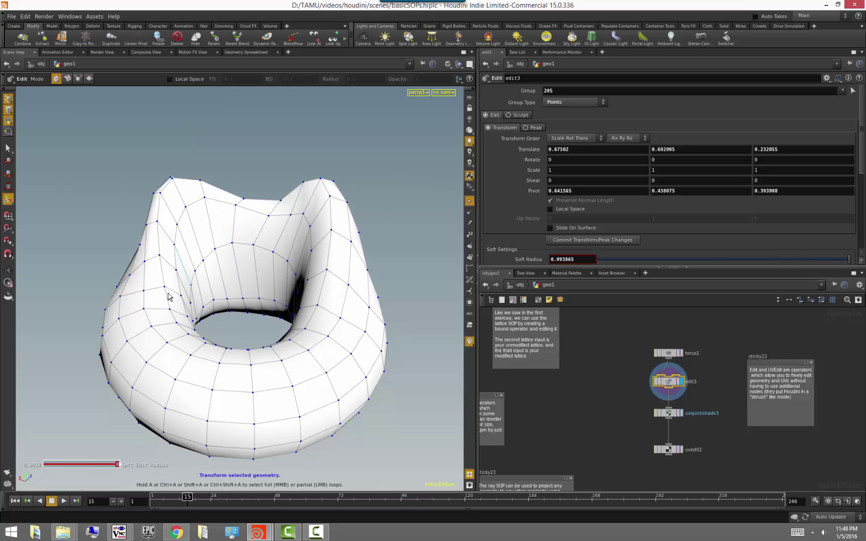
Step: In edit3, pull one outer edge of the torus outward, nudge a face beside the hole, and pull a point on the opposite side outward
drag(120, 303, 51, 269)
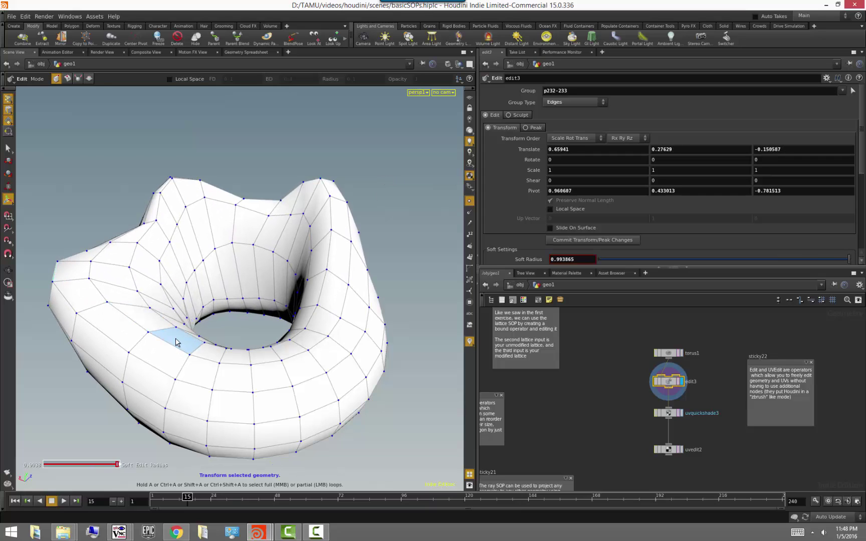
mouse_move(175, 343)
mouse_down()
mouse_move(178, 265)
mouse_move(170, 328)
mouse_move(180, 339)
mouse_up()
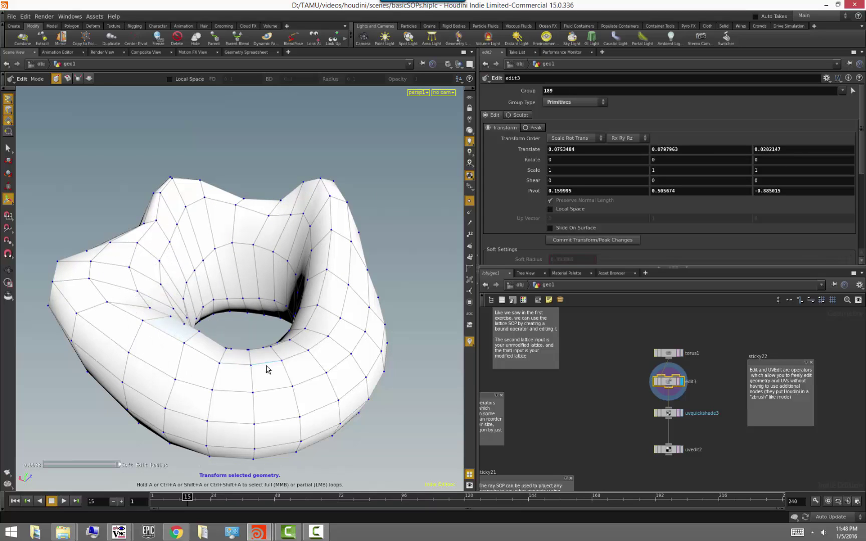
drag(351, 360, 432, 328)
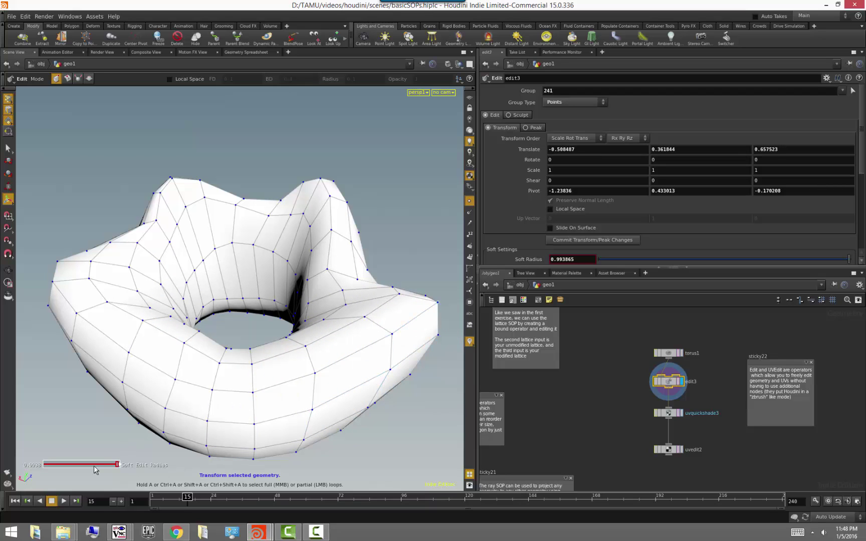
Step: Set edit3's Soft Radius to about 1.24 for the pulled point and look over the remaining soft settings
drag(118, 465, 105, 465)
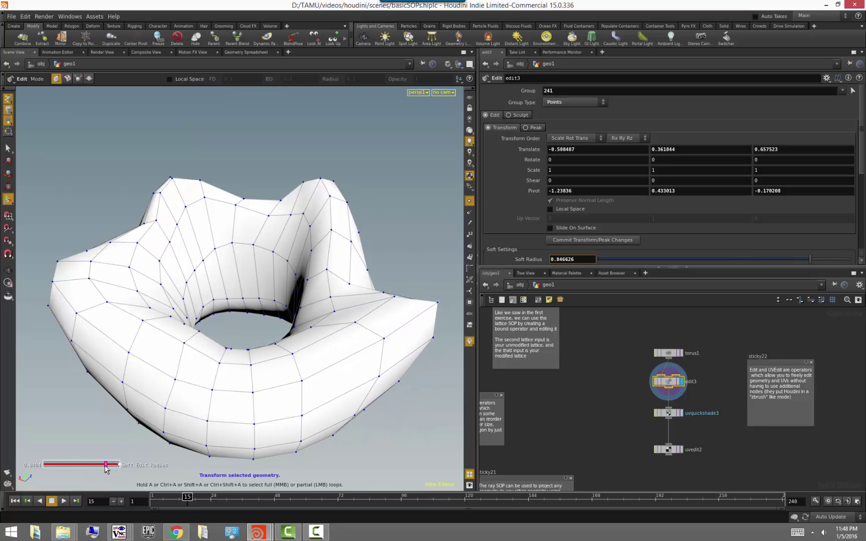
scroll(321, 356, down, 2)
scroll(321, 356, up, 8)
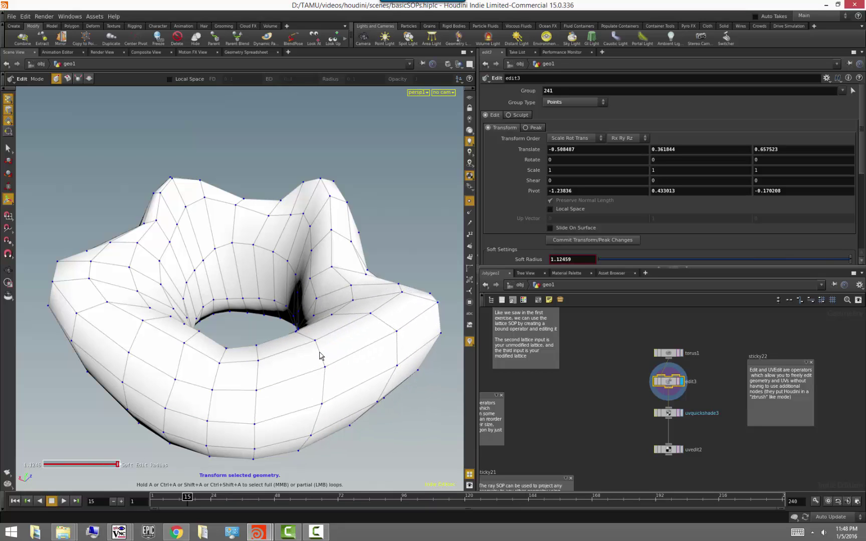
scroll(321, 356, down, 3)
scroll(669, 228, down, 6)
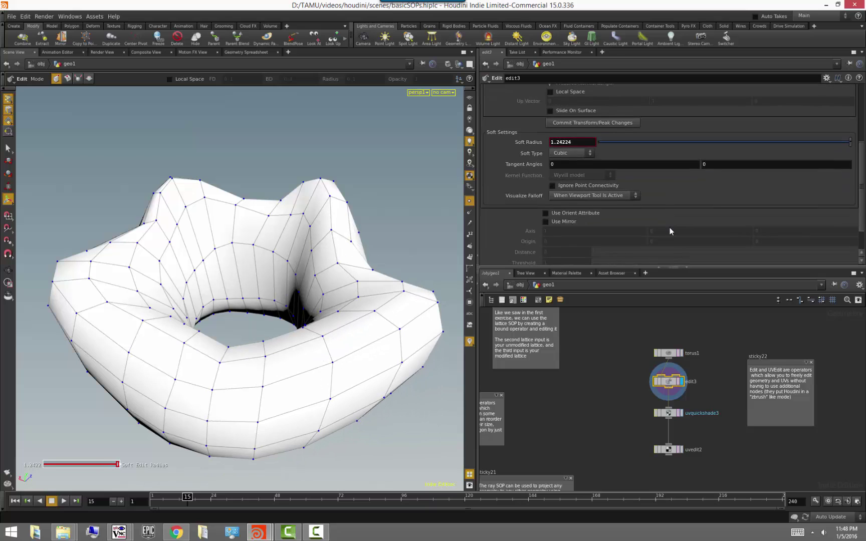
scroll(619, 204, up, 6)
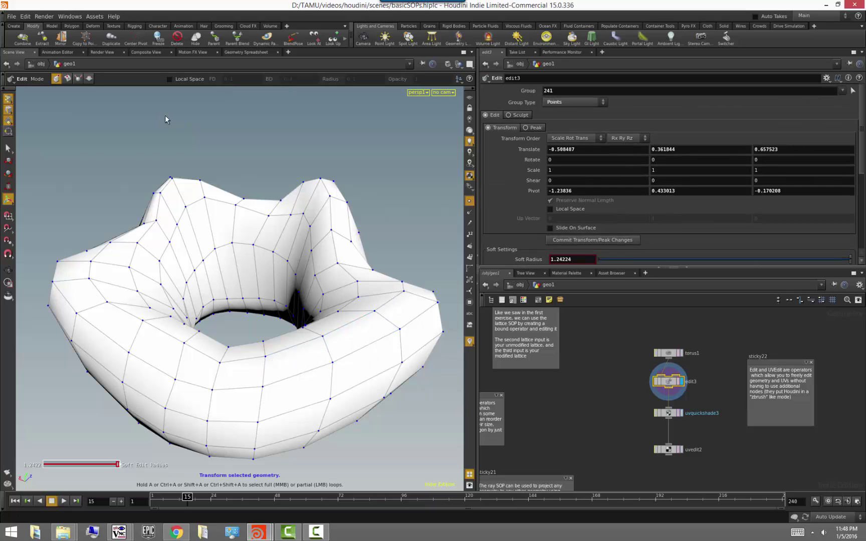
Step: Use Slide On Surface in edit3 to slide a face, a point and an outer edge along the torus surface
click(67, 78)
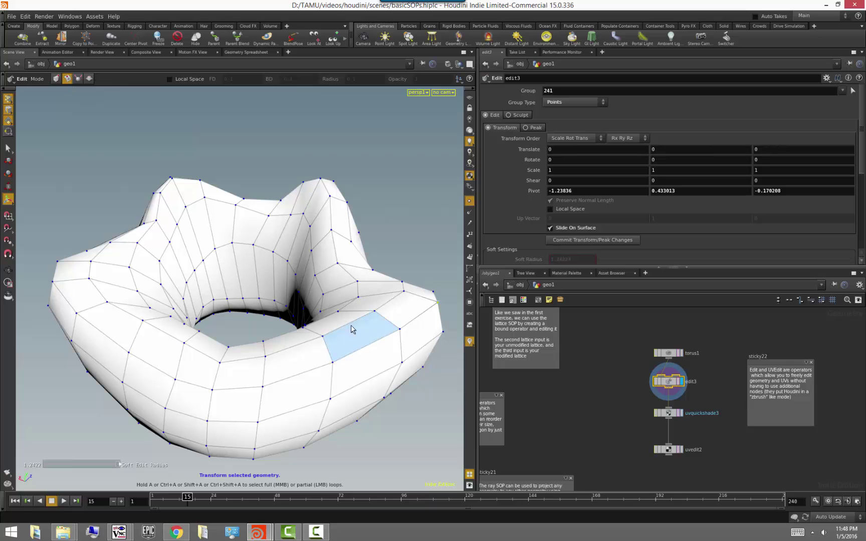
click(361, 340)
drag(363, 341, 340, 320)
mouse_move(337, 367)
mouse_down()
mouse_move(348, 356)
mouse_move(399, 379)
mouse_move(371, 397)
mouse_move(289, 398)
mouse_move(329, 359)
mouse_move(332, 366)
mouse_up()
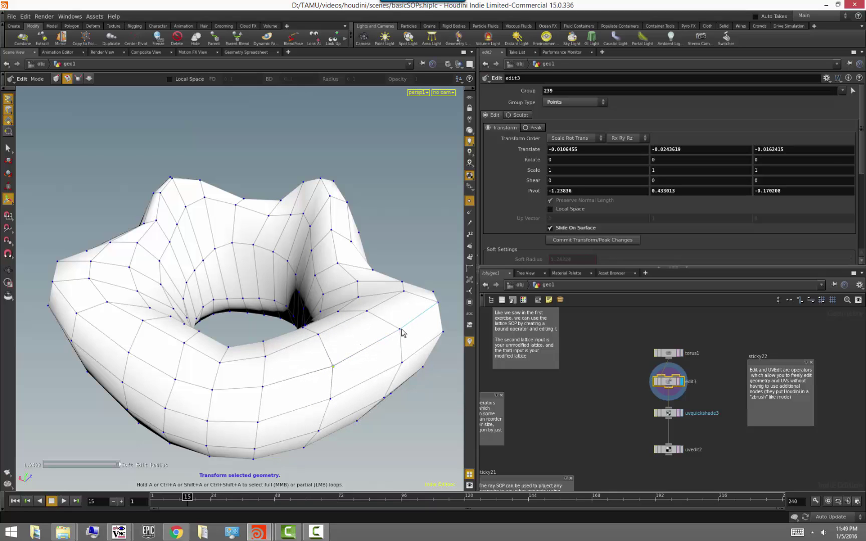
mouse_move(427, 298)
mouse_down()
mouse_move(410, 308)
mouse_move(436, 302)
mouse_up()
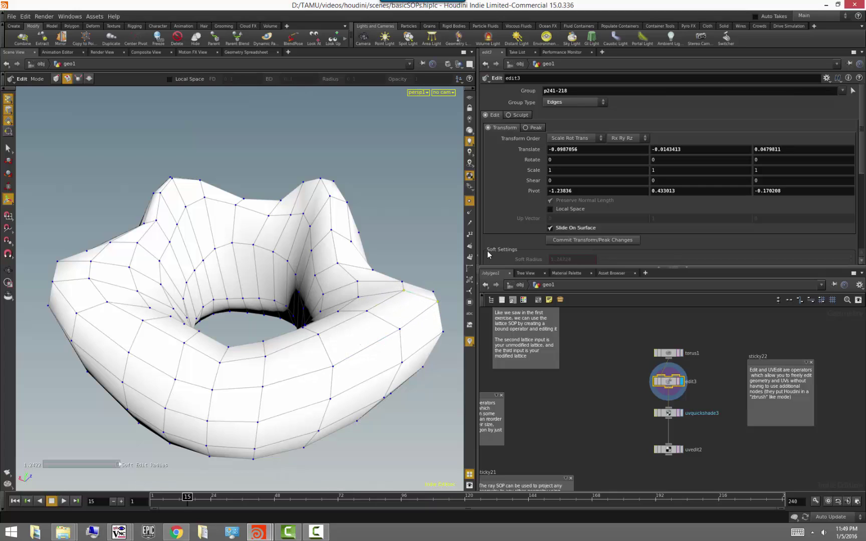
Step: Use Peak mode in edit3 to move faces along their normals: one upward, one inner-wall face, and a peak face by about 0.37
click(78, 78)
click(120, 249)
drag(127, 248, 135, 191)
click(219, 218)
mouse_move(218, 218)
mouse_down()
mouse_move(204, 237)
mouse_move(231, 231)
mouse_up()
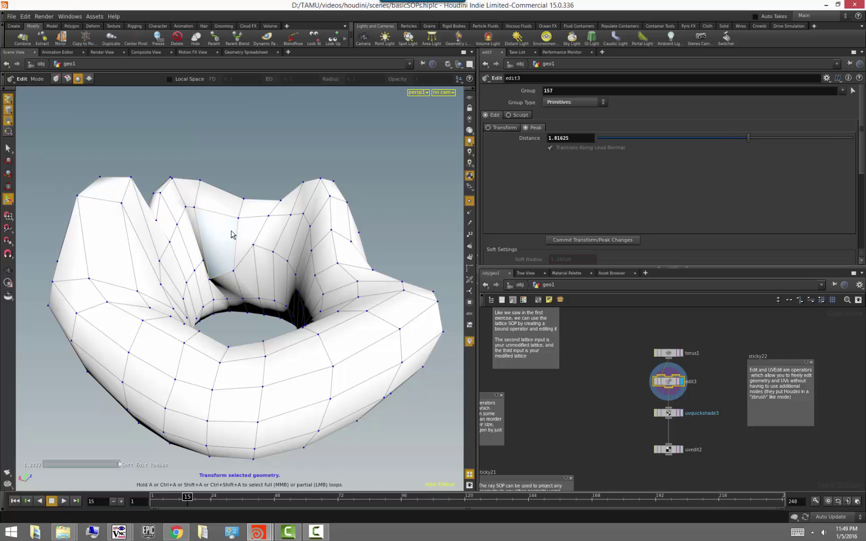
drag(334, 192, 392, 195)
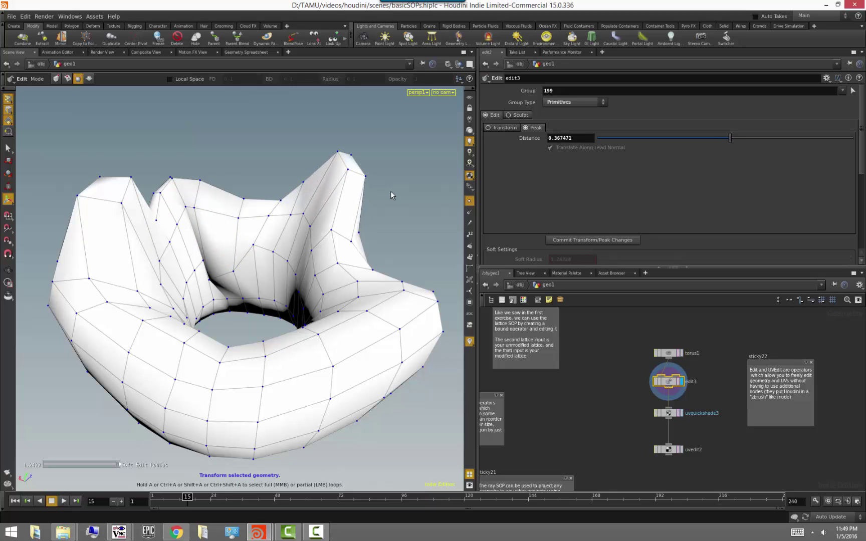
Step: Use Sculpt mode in edit3 to select point 197, enlarge the brush Radius to about 0.66, and brush that point outward
click(88, 79)
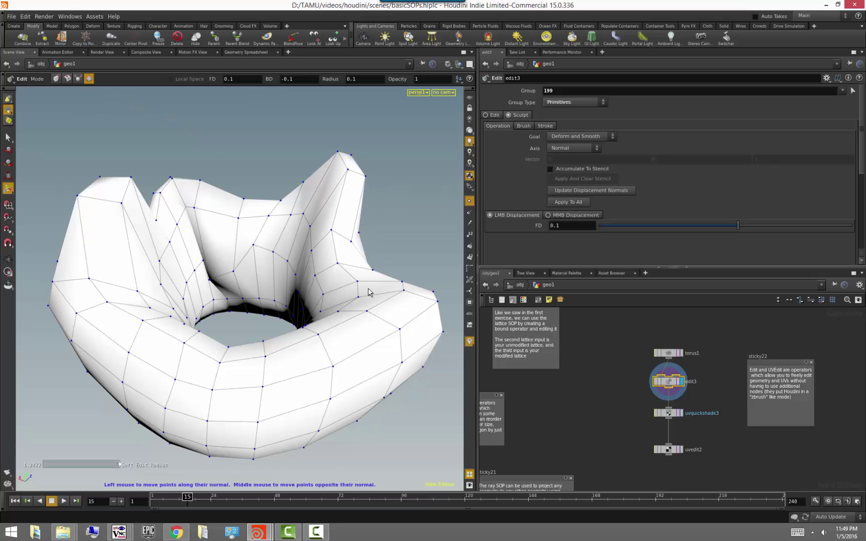
alt+drag(373, 251, 336, 311)
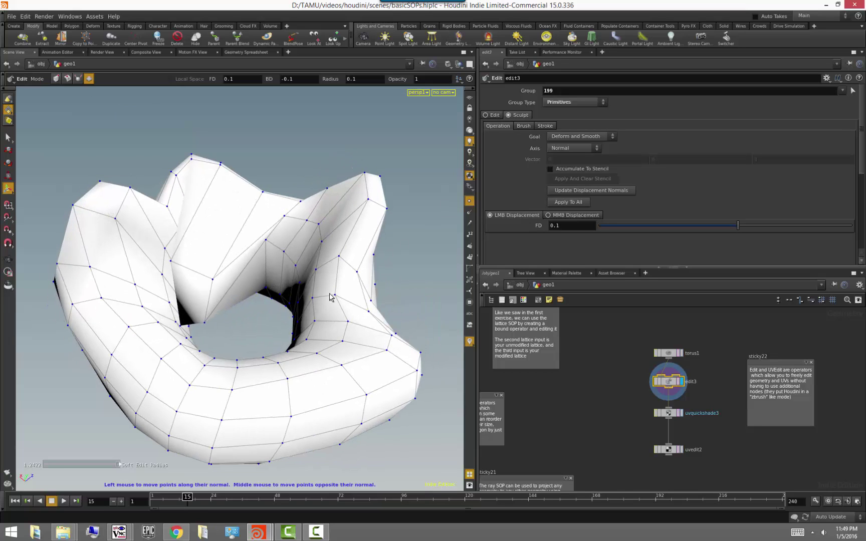
right_click(10, 112)
click(25, 117)
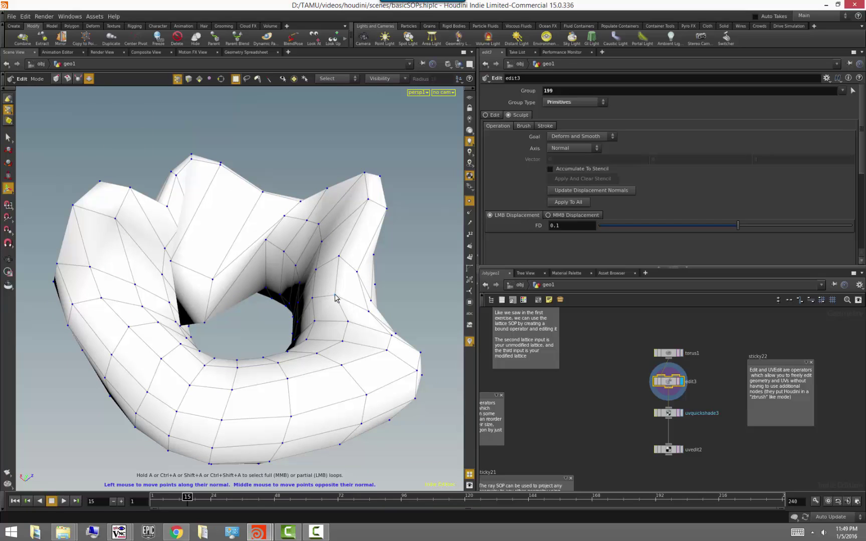
click(335, 295)
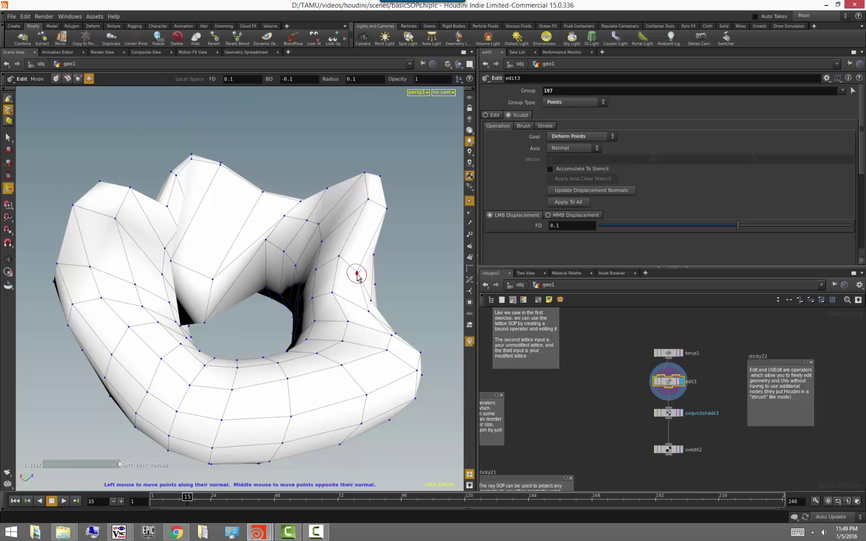
scroll(357, 277, up, 10)
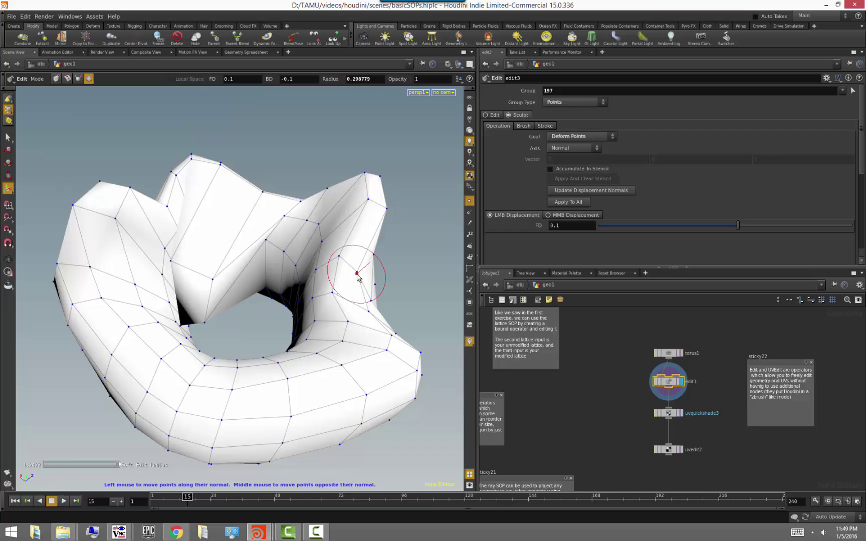
mouse_move(341, 285)
mouse_down()
mouse_move(311, 307)
mouse_move(344, 337)
mouse_up()
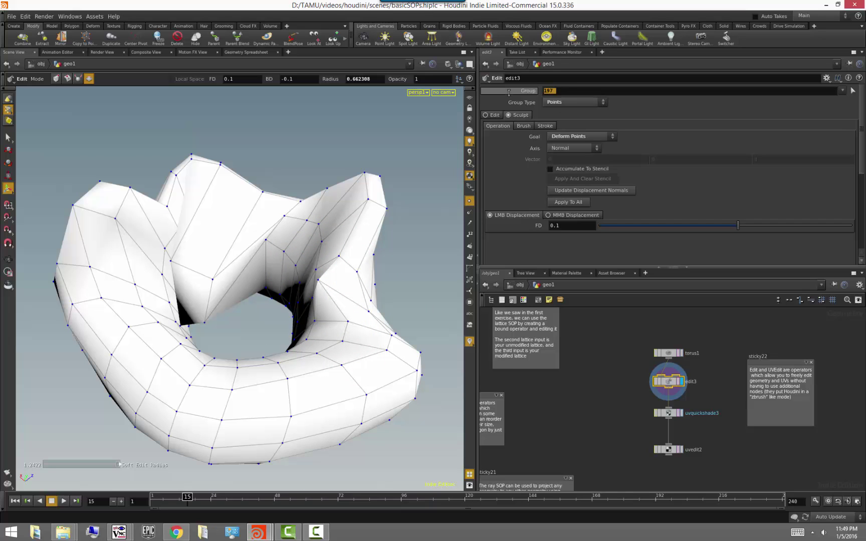
Step: Clear edit3's Group so the brush affects all points, and sculpt the inner wall and front of the torus outward
key(BackSpace)
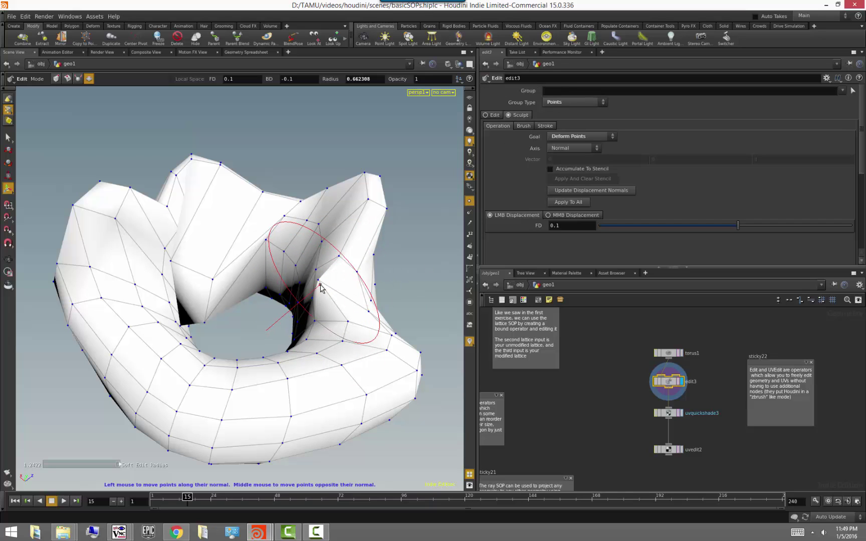
mouse_move(317, 277)
mouse_down()
mouse_move(329, 242)
mouse_move(350, 382)
mouse_move(294, 410)
mouse_move(306, 402)
mouse_move(185, 394)
mouse_move(117, 341)
mouse_move(208, 408)
mouse_move(332, 384)
mouse_up()
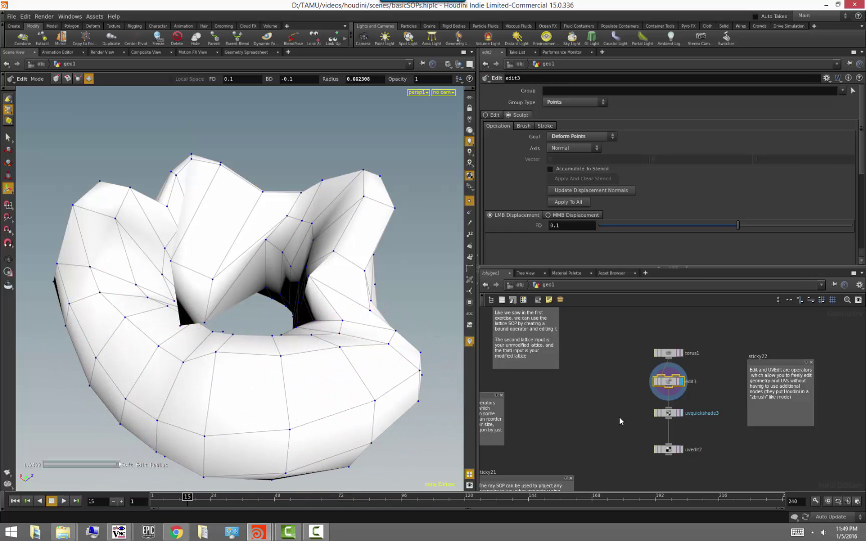
alt+right_drag(257, 393, 217, 380)
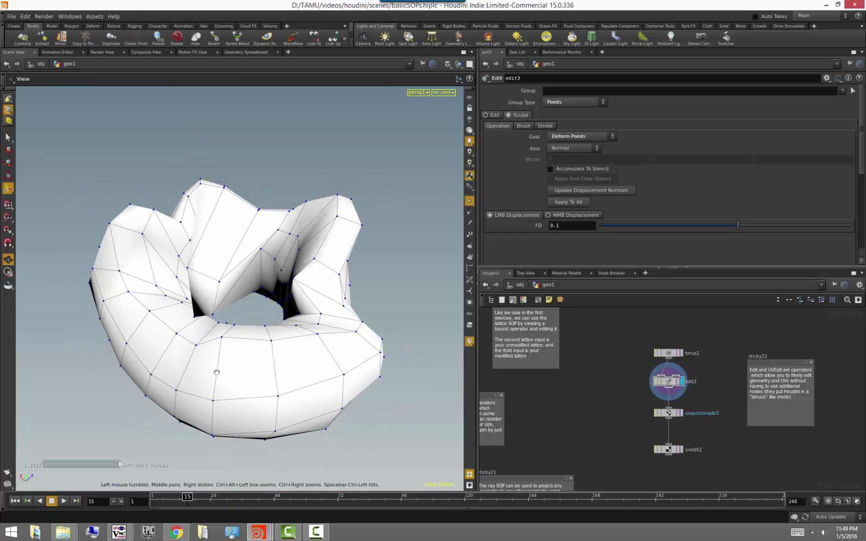
alt+drag(216, 381, 203, 351)
Step: Vary the Rows of torus1 to test how the hand edits in edit3 respond to a changed point count
click(668, 353)
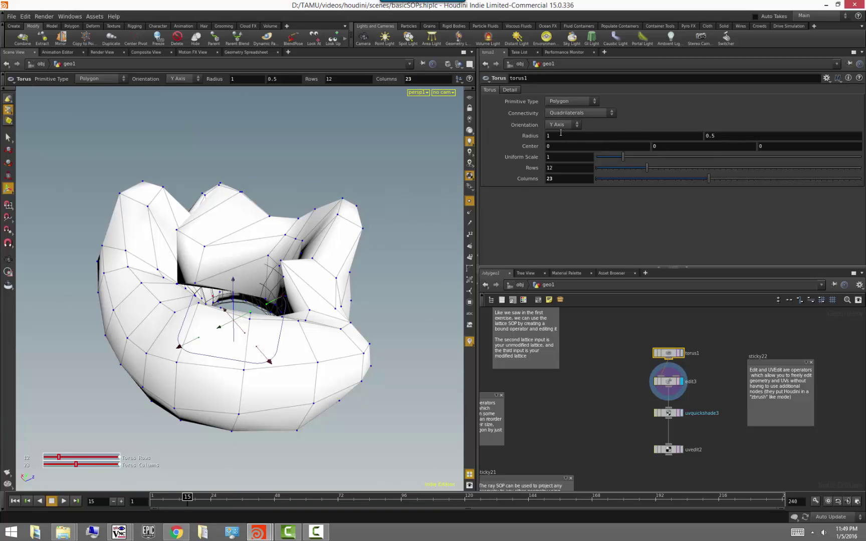
drag(646, 170, 718, 182)
key(ctrl+z)
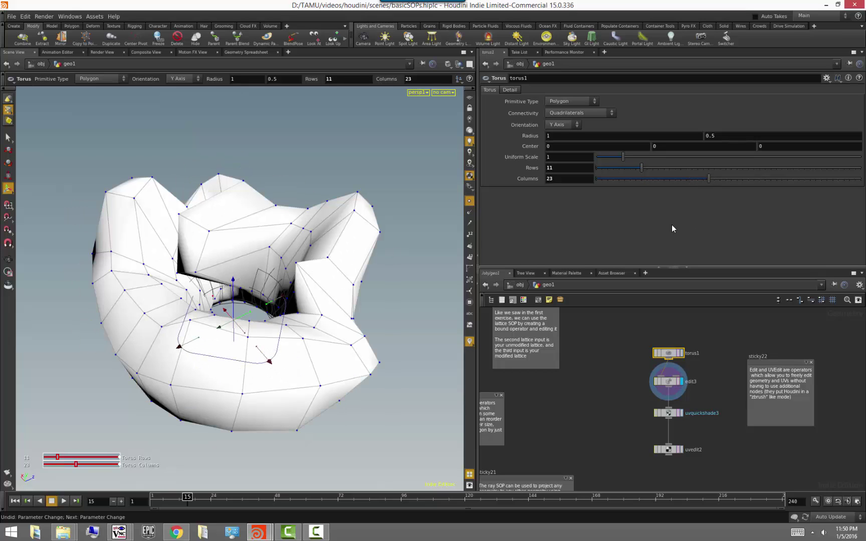
mouse_move(639, 171)
mouse_down()
mouse_move(626, 173)
mouse_move(638, 174)
mouse_up()
click(601, 411)
Step: Bypass edit3 and display uvquickshade3 on the undeformed torus
click(671, 382)
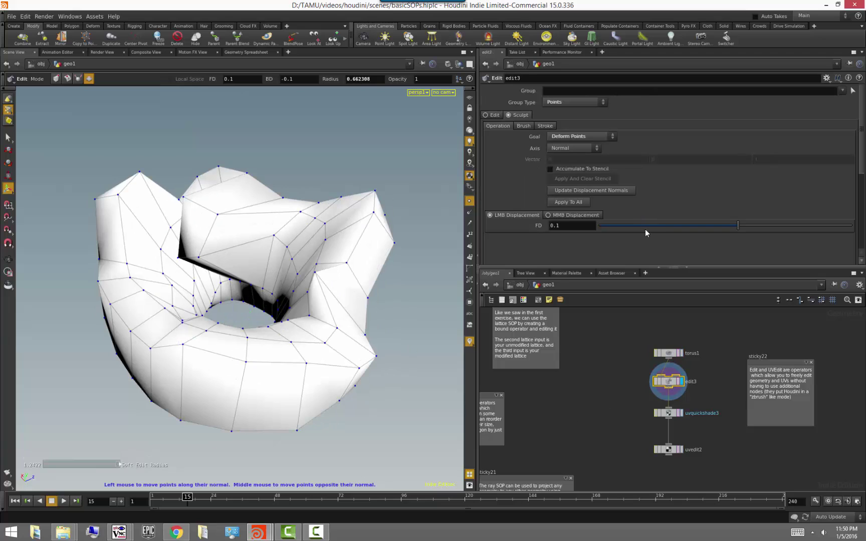
click(656, 382)
click(655, 382)
click(656, 382)
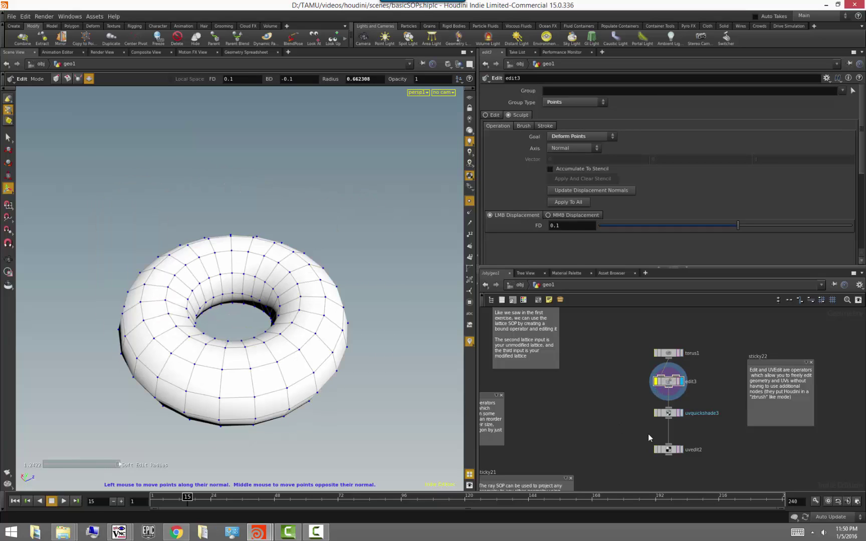
scroll(690, 433, up, 2)
click(667, 406)
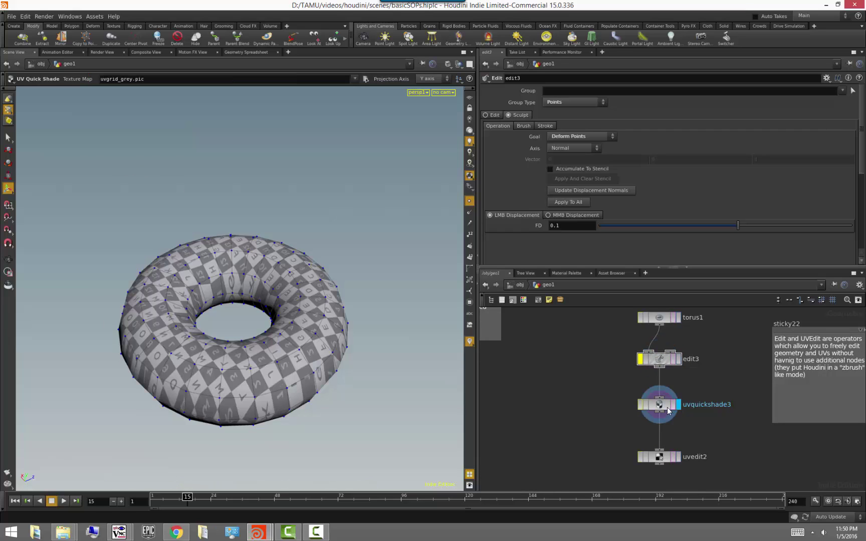
Step: Display uvedit2 with its parameters open, select a vertex on the torus, and switch the view to the UV viewport
click(678, 458)
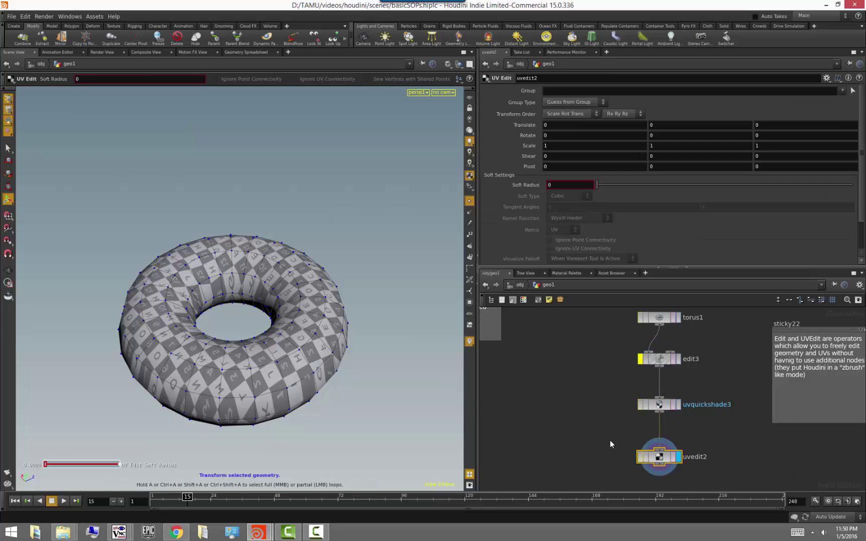
click(300, 311)
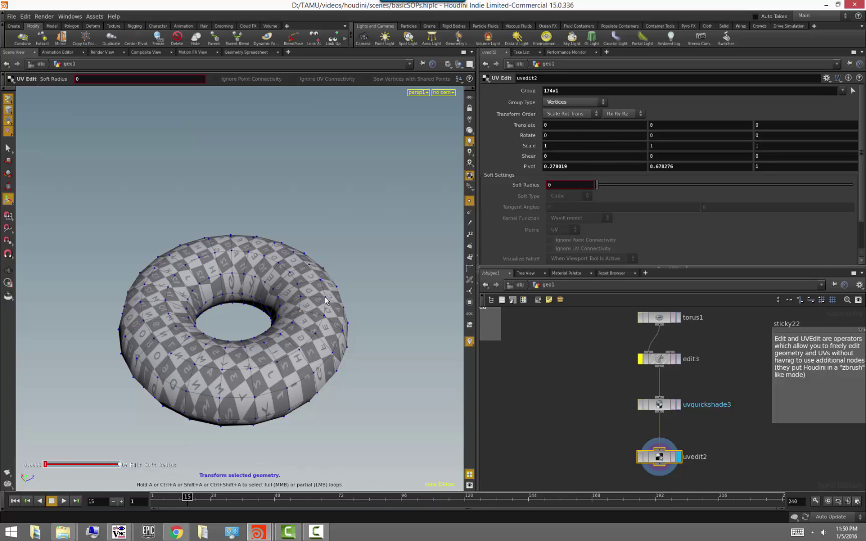
key(Escape)
drag(360, 339, 292, 296)
click(288, 284)
alt+drag(374, 261, 401, 162)
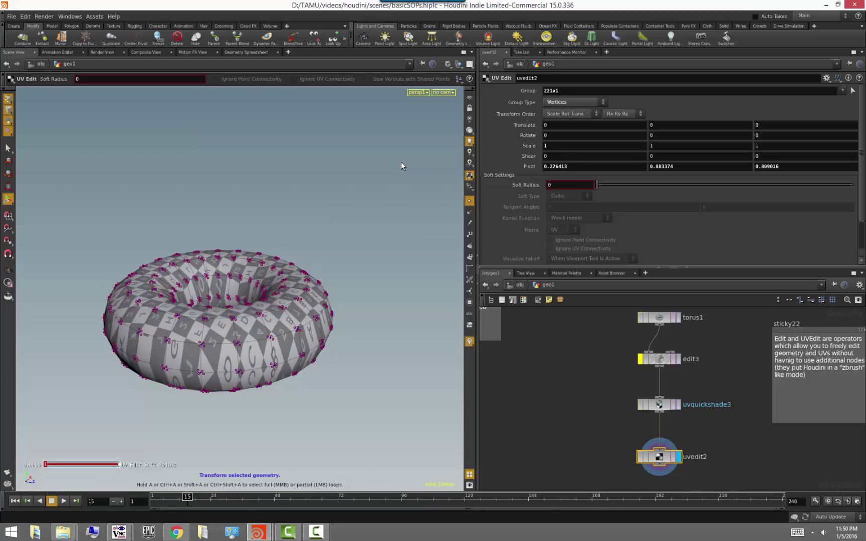
click(418, 93)
click(523, 133)
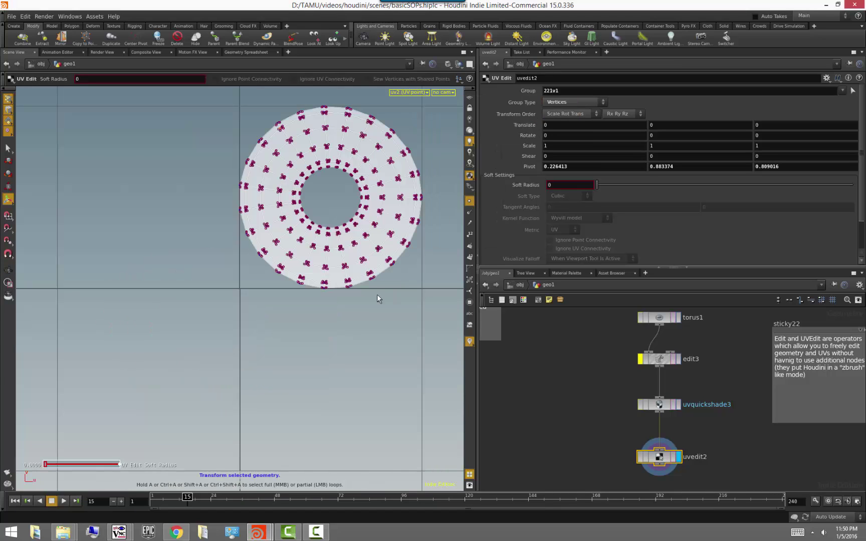
Step: Pull several UV points of the torus in uvedit2, using a Soft Radius of about 0.595
mouse_move(301, 240)
mouse_down()
mouse_move(303, 206)
mouse_move(323, 206)
mouse_move(305, 240)
mouse_up()
drag(267, 171, 249, 132)
middle_drag(249, 131, 294, 131)
drag(258, 206, 232, 236)
drag(285, 221, 313, 186)
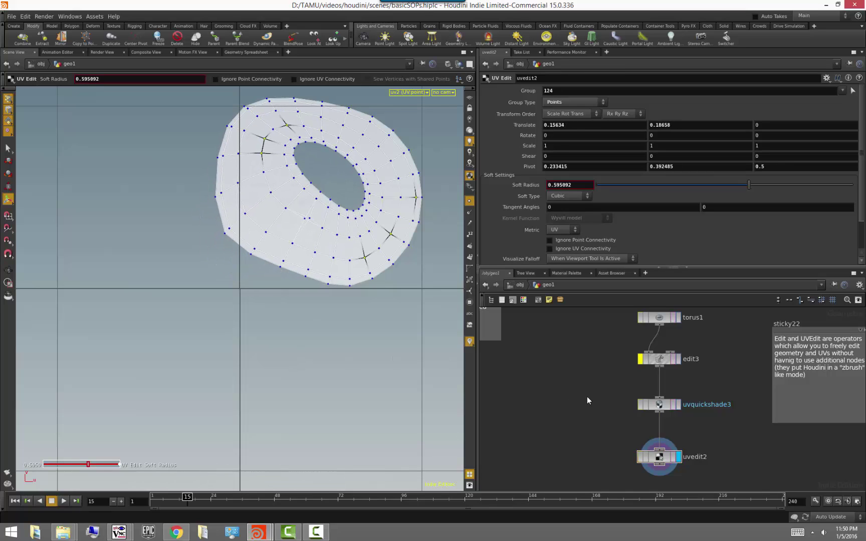
Step: Inspect the edited UVs on the torus in the perspective viewport, and bring the switch1 example network into view
scroll(586, 398, down, 3)
click(409, 92)
mouse_move(417, 101)
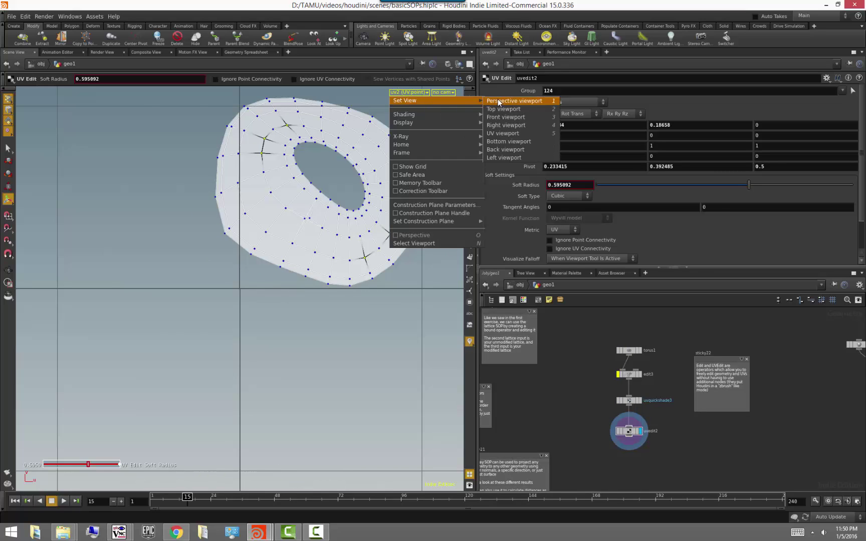
click(499, 103)
alt+drag(326, 329, 272, 374)
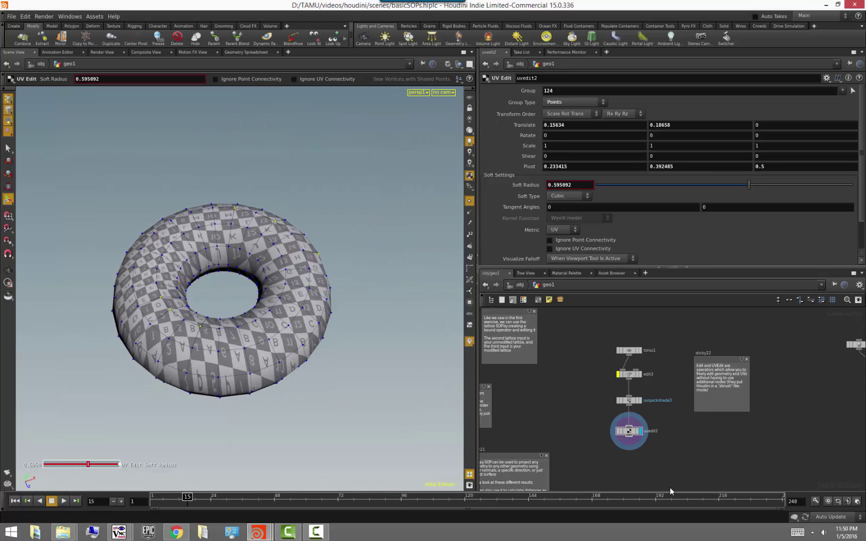
click(288, 328)
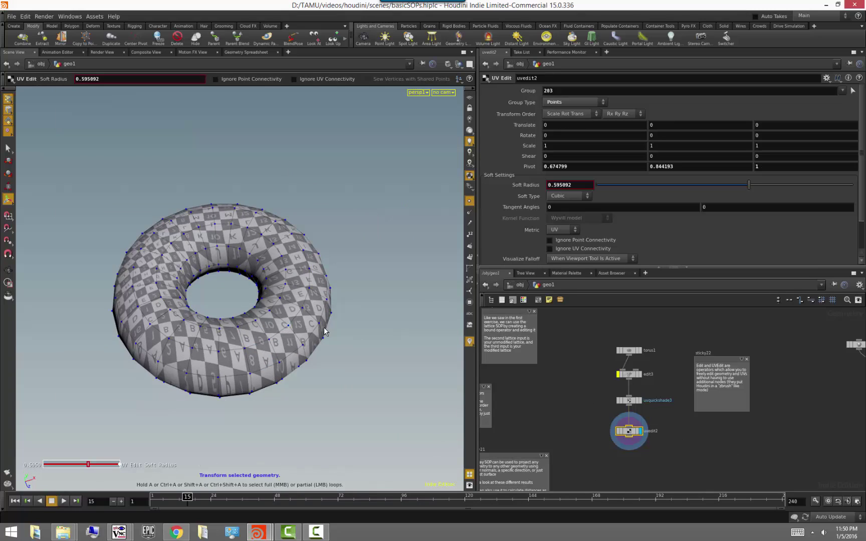
middle_drag(800, 426, 576, 446)
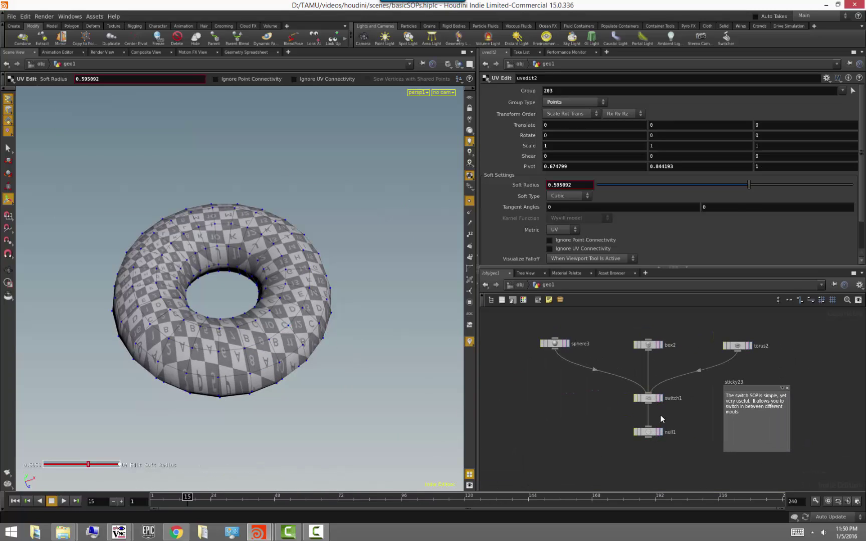
Step: Display null1 and cycle switch1's Select Input through the connected shapes, ending at 0
click(662, 433)
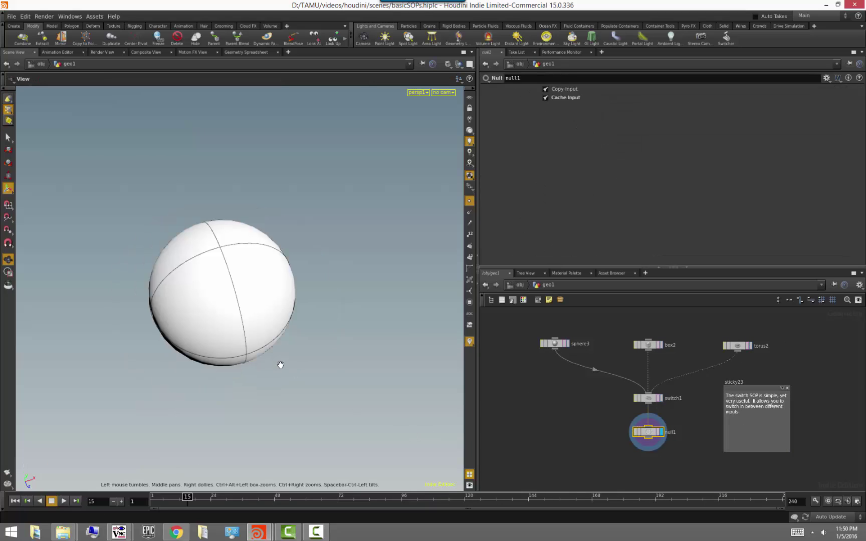
click(653, 399)
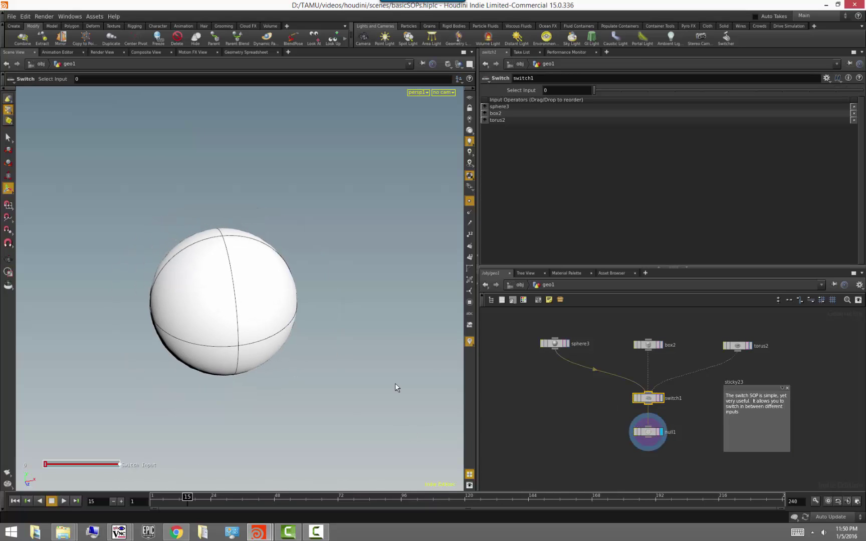
mouse_move(49, 466)
mouse_down()
mouse_move(83, 467)
mouse_move(49, 471)
mouse_move(52, 464)
mouse_move(59, 467)
mouse_move(51, 473)
mouse_up()
mouse_move(613, 89)
mouse_down()
mouse_move(638, 89)
mouse_move(596, 92)
mouse_up()
Step: Examine the switch1 node up close and move the sticky23 note farther away from switch1
middle_drag(686, 394, 630, 388)
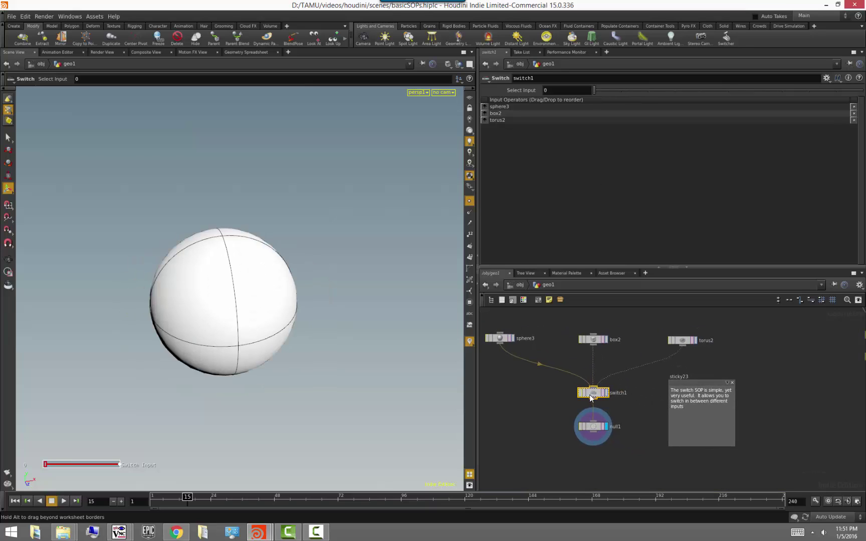
scroll(600, 401, up, 5)
scroll(601, 403, up, 2)
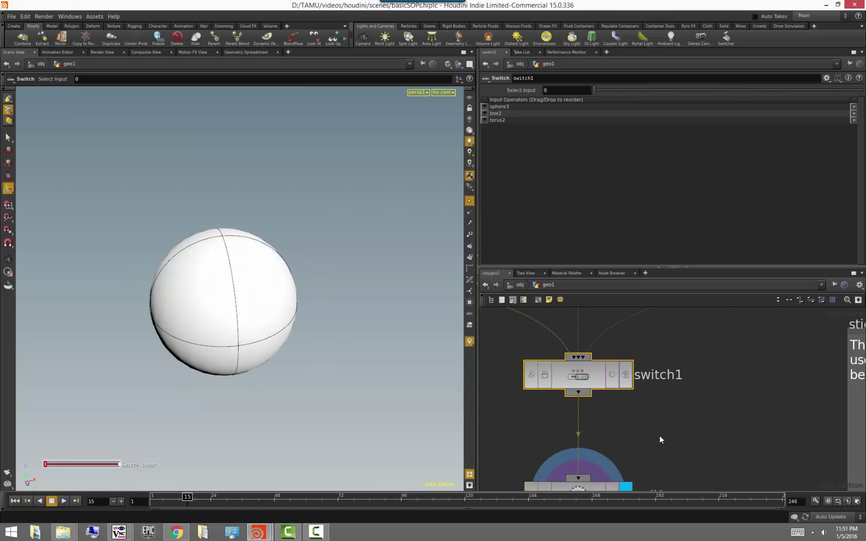
scroll(579, 358, down, 6)
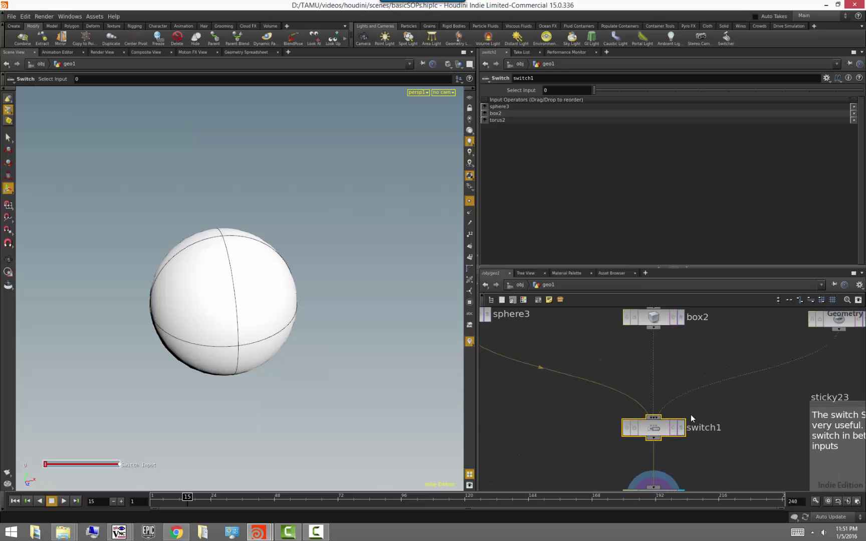
middle_drag(743, 424, 669, 410)
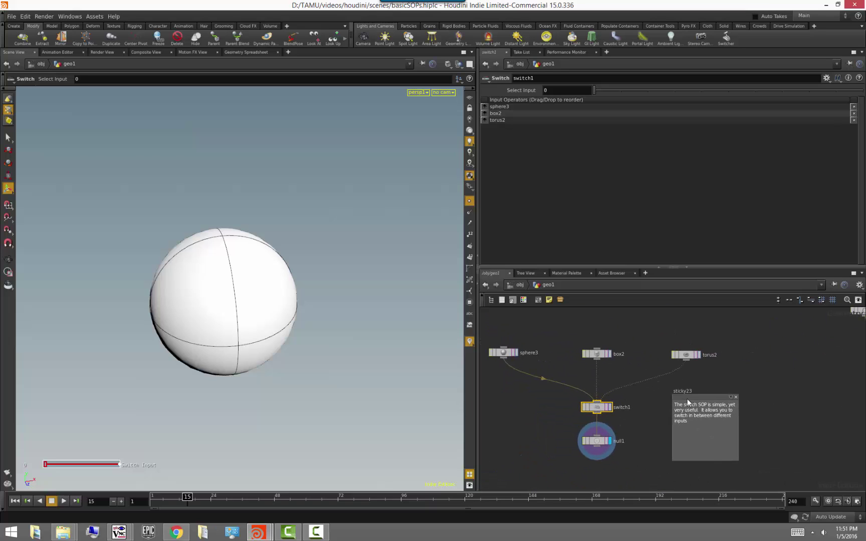
drag(688, 399, 763, 426)
scroll(639, 417, up, 1)
scroll(635, 414, down, 2)
middle_drag(635, 414, 675, 424)
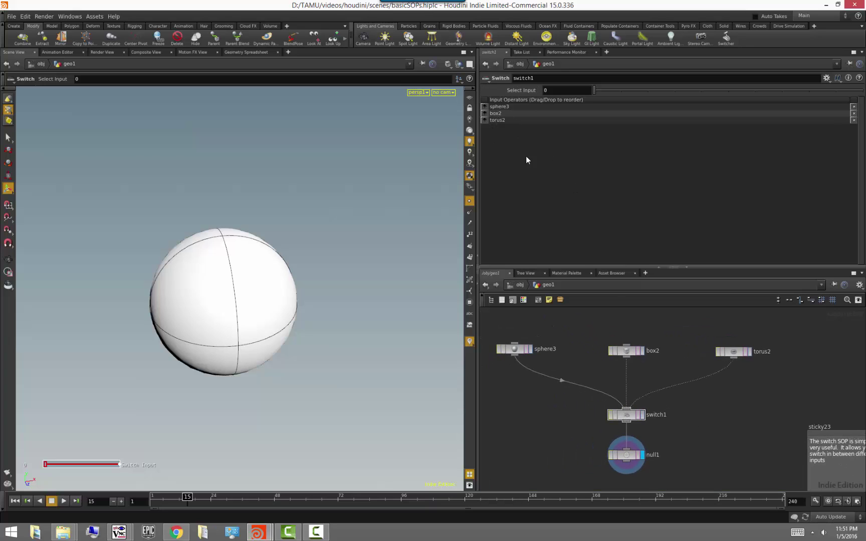
Step: Reorder switch1's inputs to box2, torus2, sphere3, and undo a trial deletion of one input
click(483, 114)
click(484, 120)
click(854, 113)
key(ctrl+z)
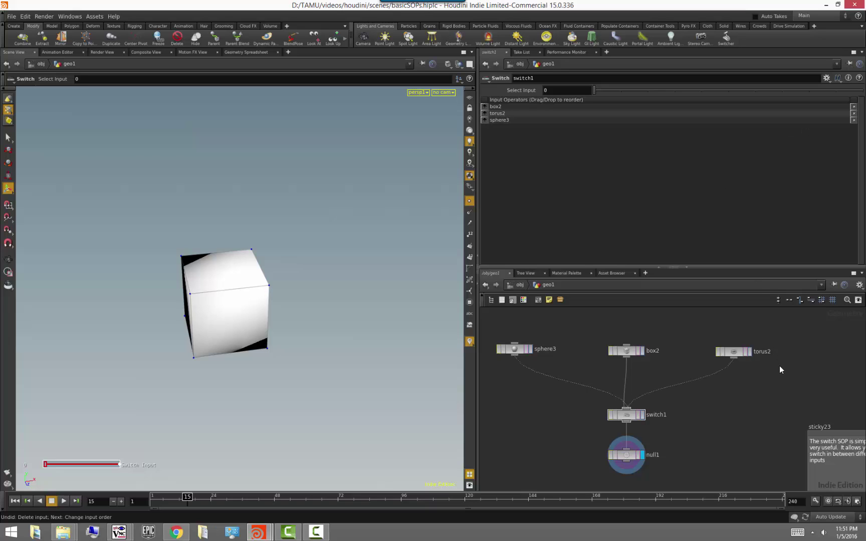
Step: Display circle2 from the triangulation example network and activate the View tool to see the whole circle
scroll(751, 415, down, 3)
scroll(751, 415, up, 2)
middle_drag(700, 393, 461, 394)
scroll(571, 395, down, 1)
middle_drag(613, 379, 522, 395)
scroll(522, 395, up, 2)
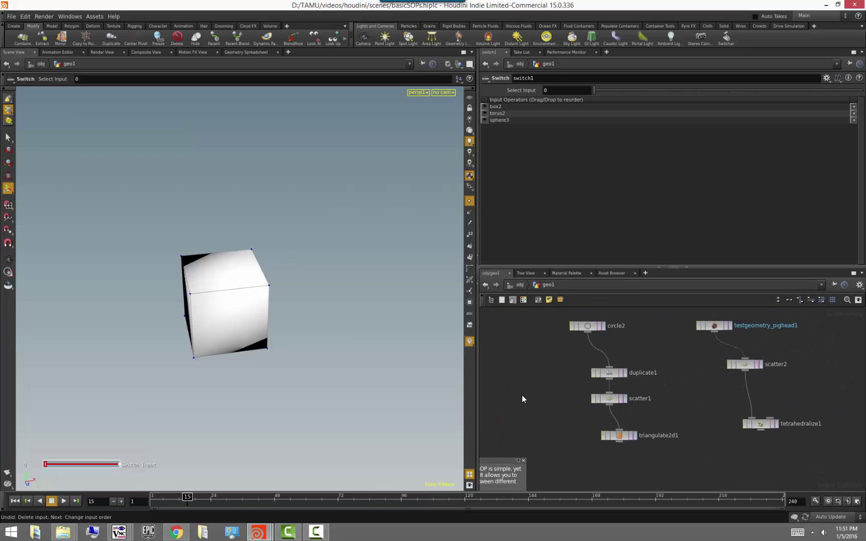
click(603, 328)
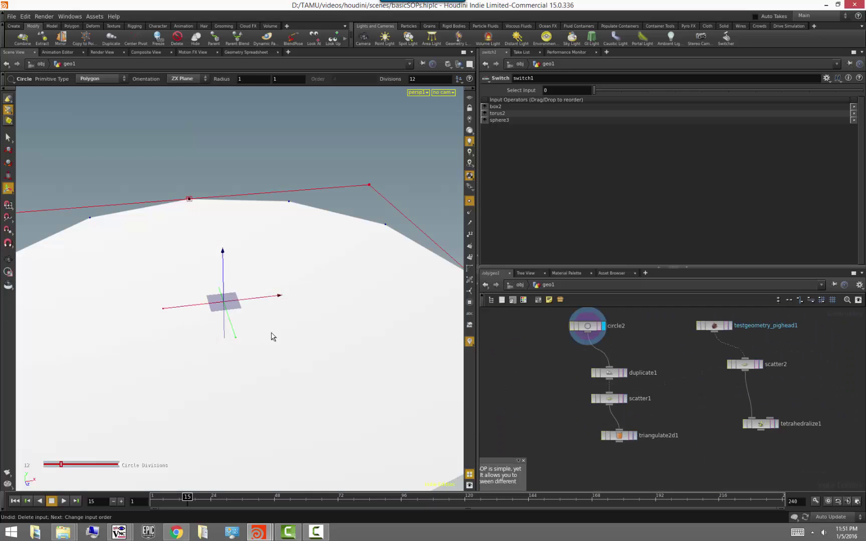
alt+right_drag(296, 331, 169, 361)
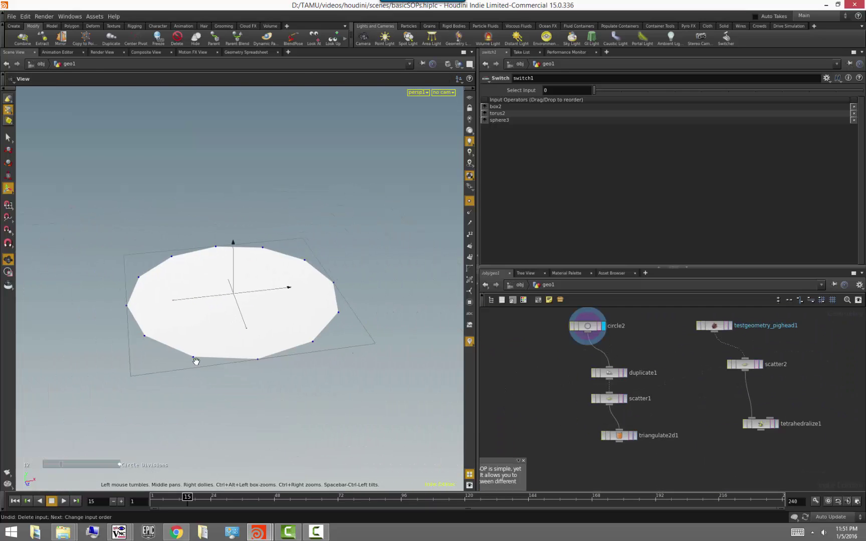
click(9, 259)
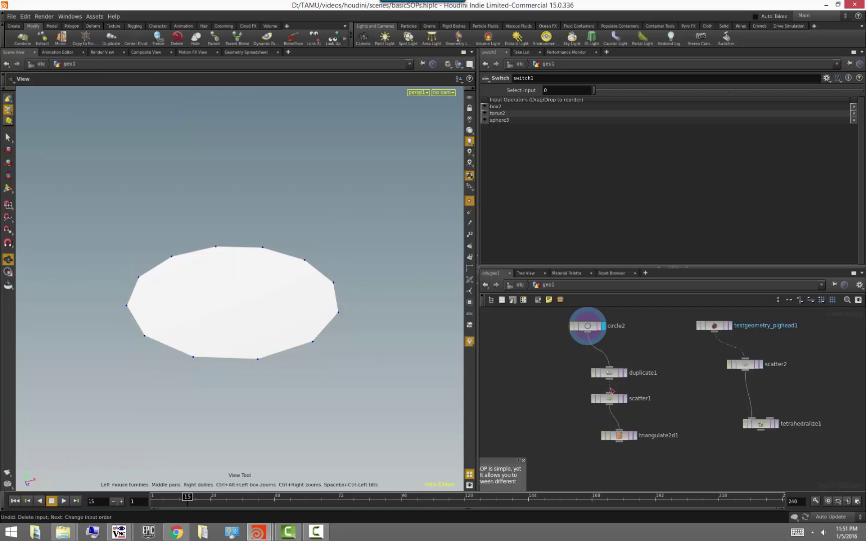
mouse_move(323, 394)
mouse_down()
mouse_move(327, 408)
mouse_move(294, 392)
mouse_move(311, 384)
mouse_up()
Step: Display duplicate1 and move the duplicated circle slightly farther from the original with its transform handle
click(625, 373)
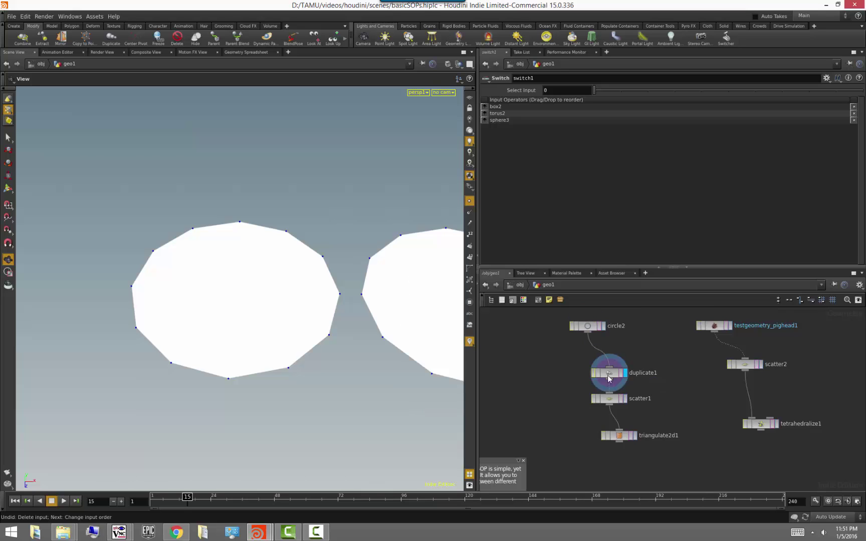
drag(384, 396, 211, 396)
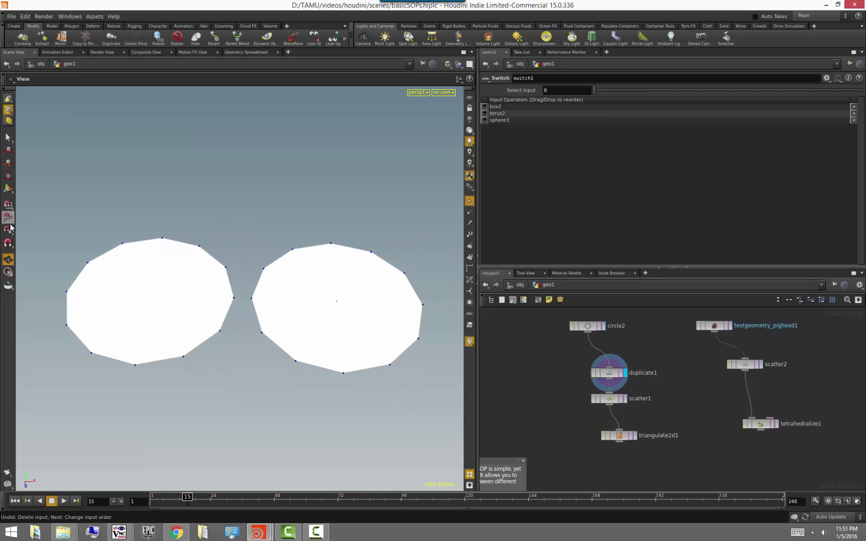
click(8, 188)
mouse_move(368, 303)
mouse_down()
mouse_move(396, 303)
mouse_move(374, 303)
mouse_up()
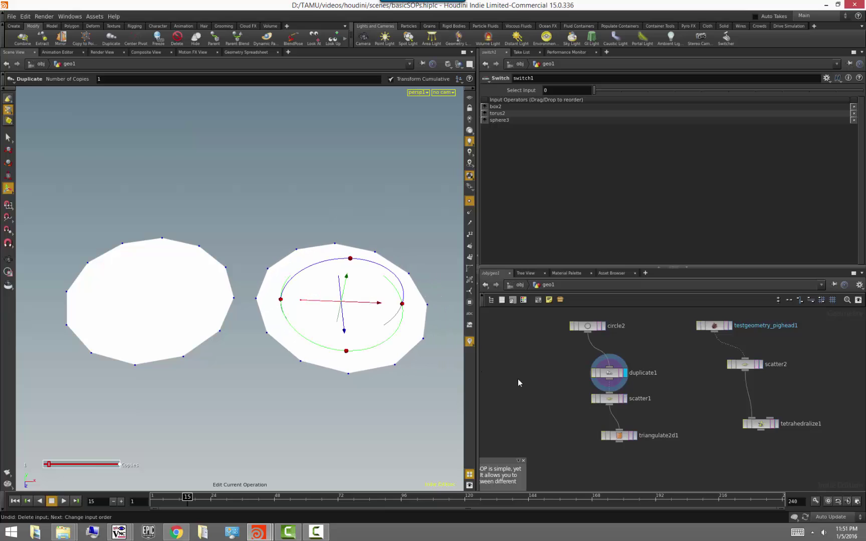
Step: Display scatter1 with its parameters open and view the points scattered over both circles
click(624, 399)
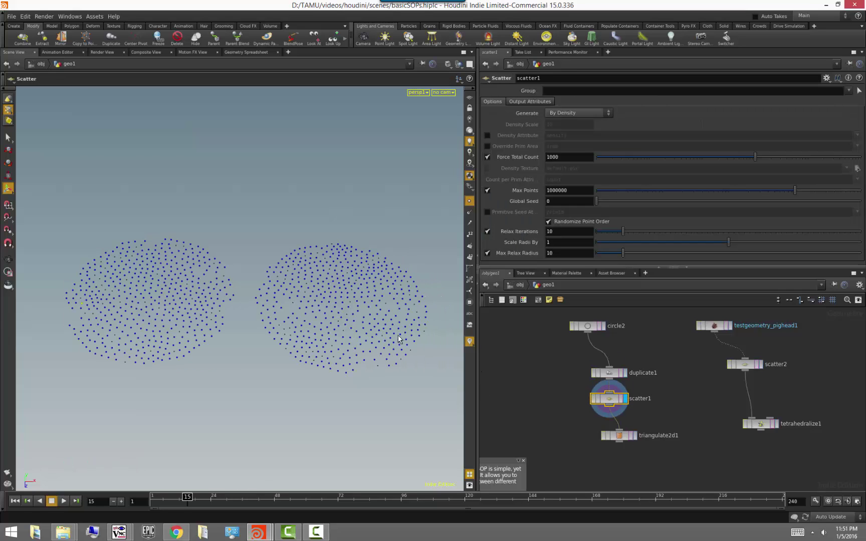
key(Escape)
mouse_move(230, 378)
mouse_down()
mouse_move(259, 325)
mouse_move(261, 267)
mouse_move(272, 348)
mouse_move(264, 402)
mouse_move(245, 370)
mouse_up()
middle_drag(510, 361, 570, 368)
click(570, 368)
key(Tab)
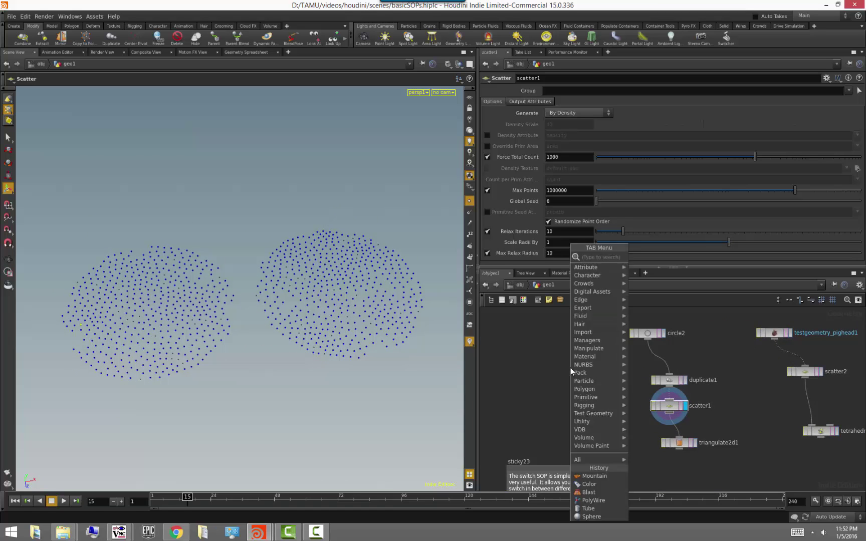
text(p)
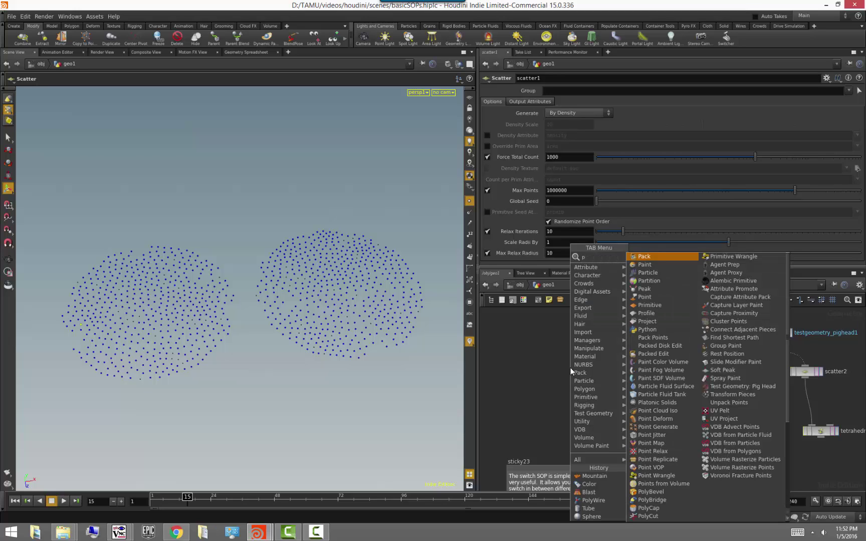
key(Escape)
Step: Add a Sphere node beside the scatter network and set its Primitive Type to Polygon
key(Tab)
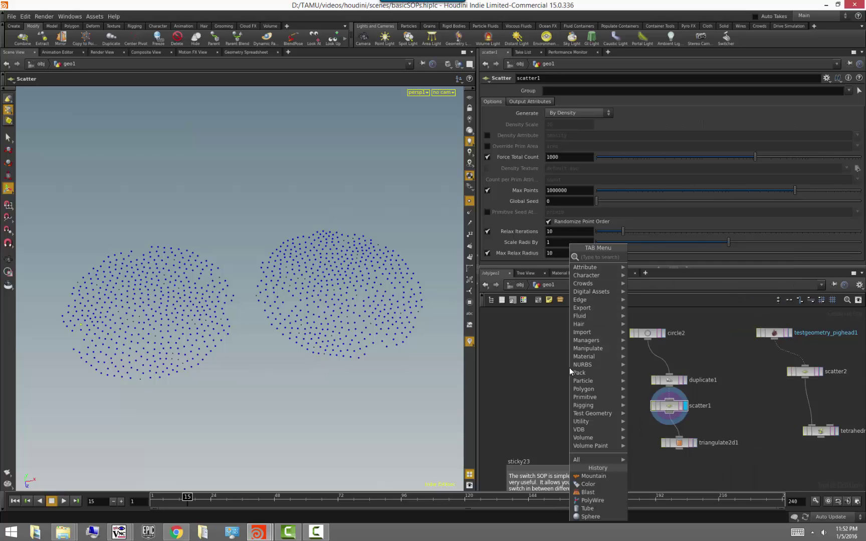
text(sph)
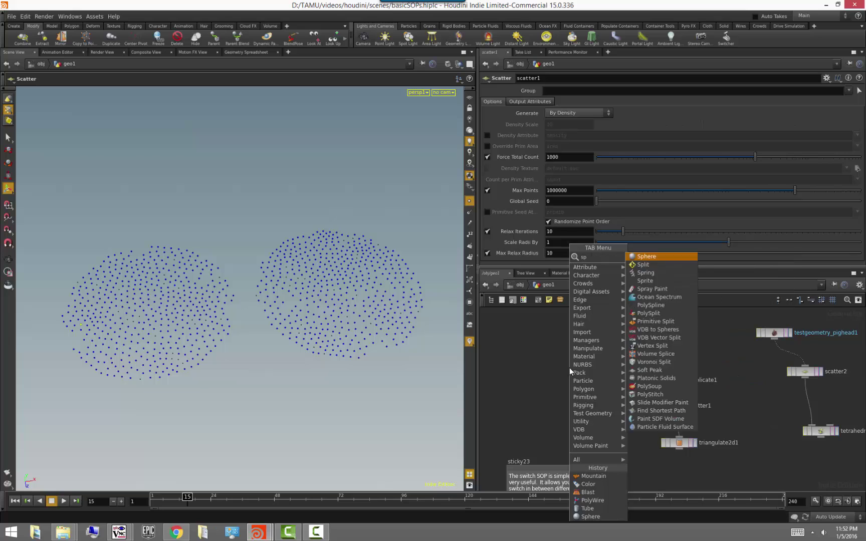
key(Return)
click(563, 95)
click(564, 115)
Step: Connect sphere6 to the input of scatter1 and view the points scattered over the sphere
drag(569, 374, 670, 400)
key(Escape)
drag(155, 357, 176, 395)
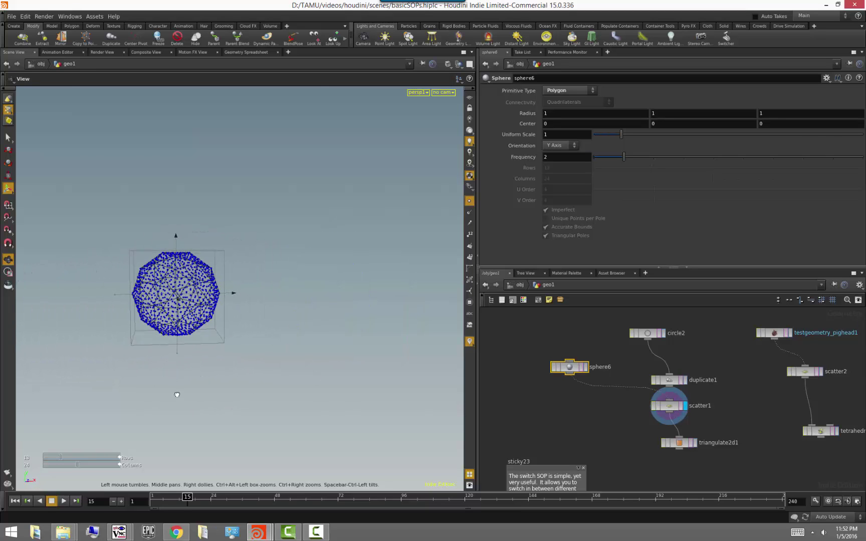
key(Return)
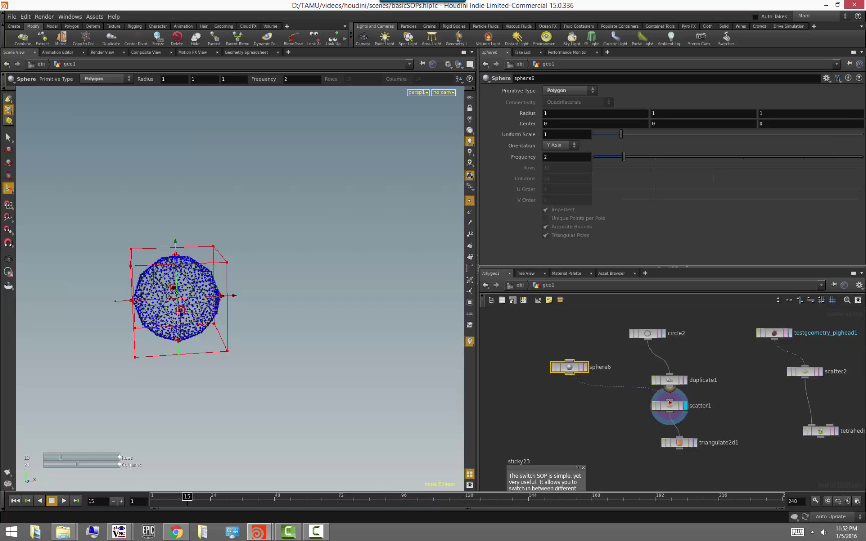
Step: Reconnect duplicate1 to scatter1 in place of sphere6, and reopen scatter1's parameters
drag(666, 394, 669, 399)
click(486, 426)
alt+drag(273, 381, 191, 418)
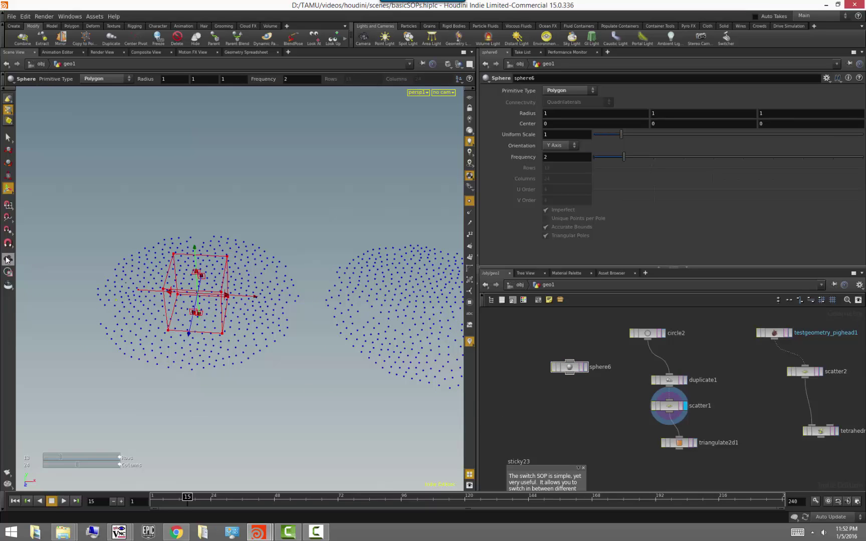
click(666, 380)
click(669, 415)
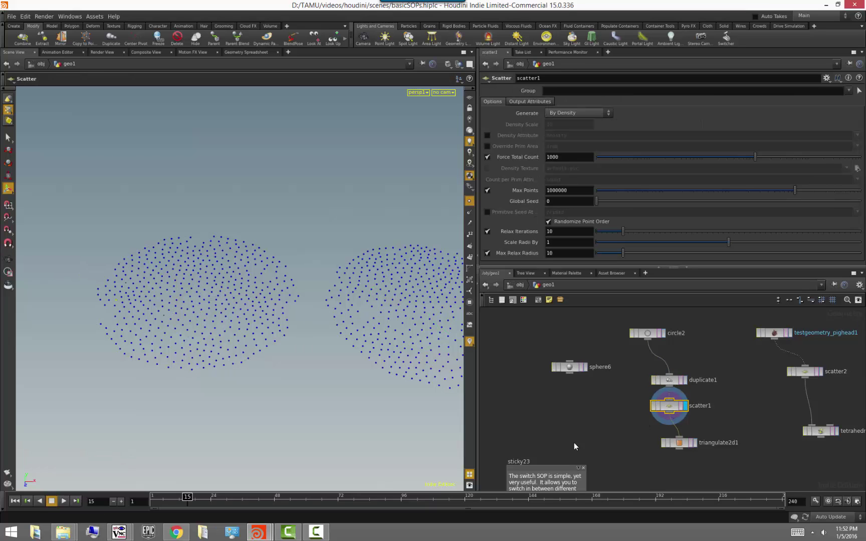
Step: Set scatter1's Force Total Count to 593 and its Relax Iterations to 9
alt+drag(319, 386, 291, 362)
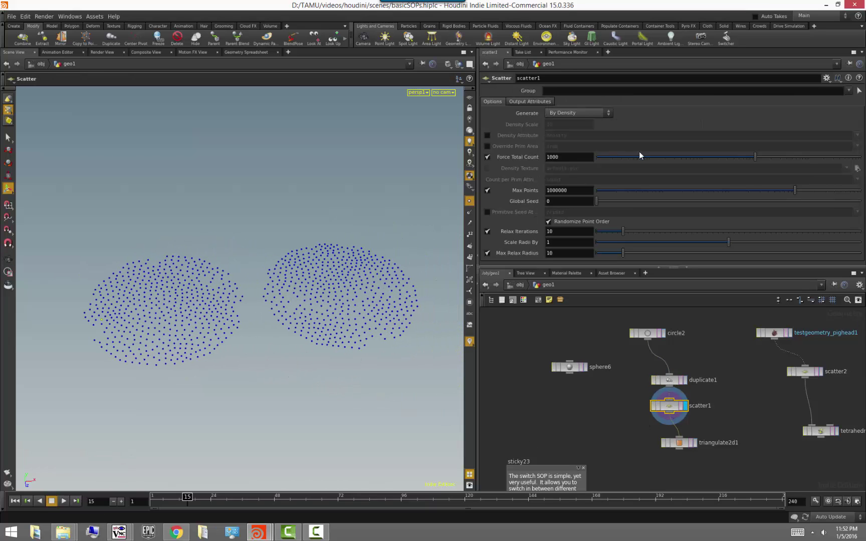
mouse_move(746, 156)
mouse_down()
mouse_move(693, 165)
mouse_move(750, 163)
mouse_move(743, 167)
mouse_up()
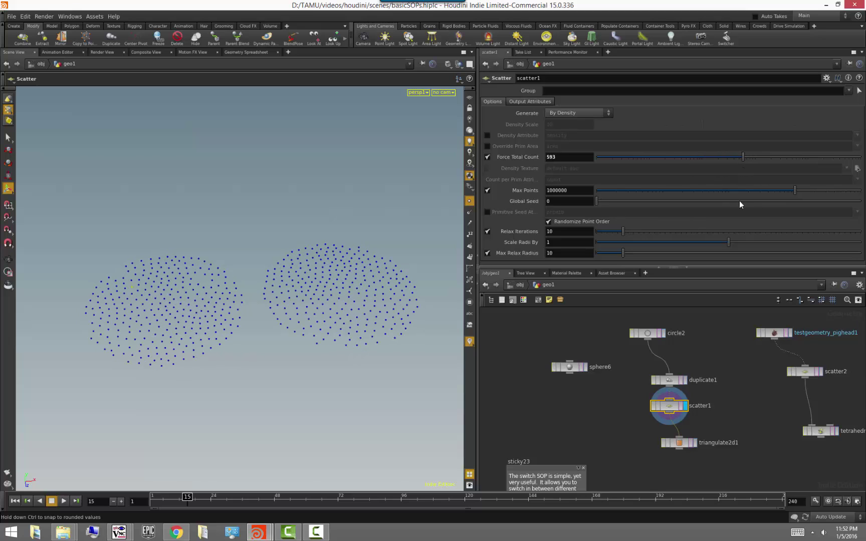
drag(597, 201, 616, 240)
Step: Try a higher Scale Radii By and a lower Max Relax Radius on scatter1, undoing each change
drag(727, 242, 849, 252)
key(ctrl+z)
drag(623, 253, 597, 253)
key(ctrl+z)
click(621, 392)
Step: Display triangulate2d1 to turn the scattered points into a triangulated mesh
middle_drag(618, 419, 581, 420)
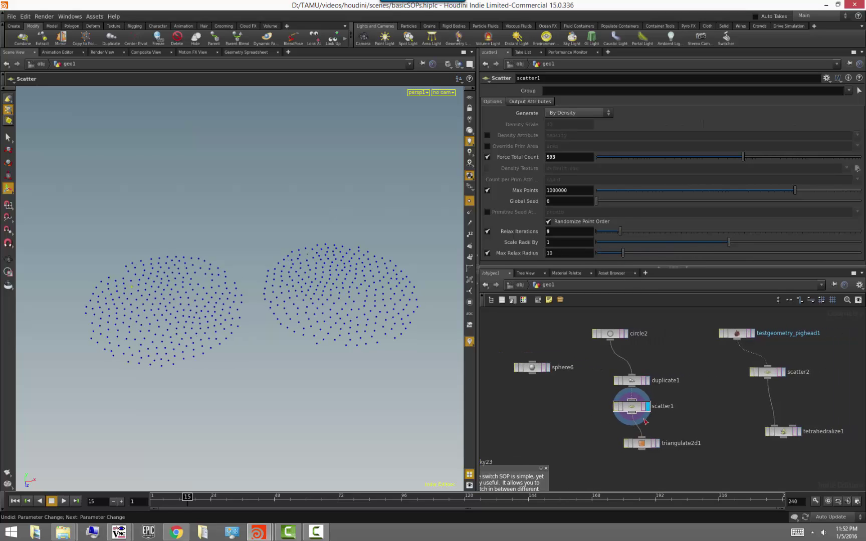
mouse_move(361, 385)
mouse_down()
mouse_move(341, 352)
mouse_move(352, 395)
mouse_move(356, 341)
mouse_move(357, 386)
mouse_up()
scroll(667, 463, up, 3)
scroll(667, 466, down, 2)
click(657, 443)
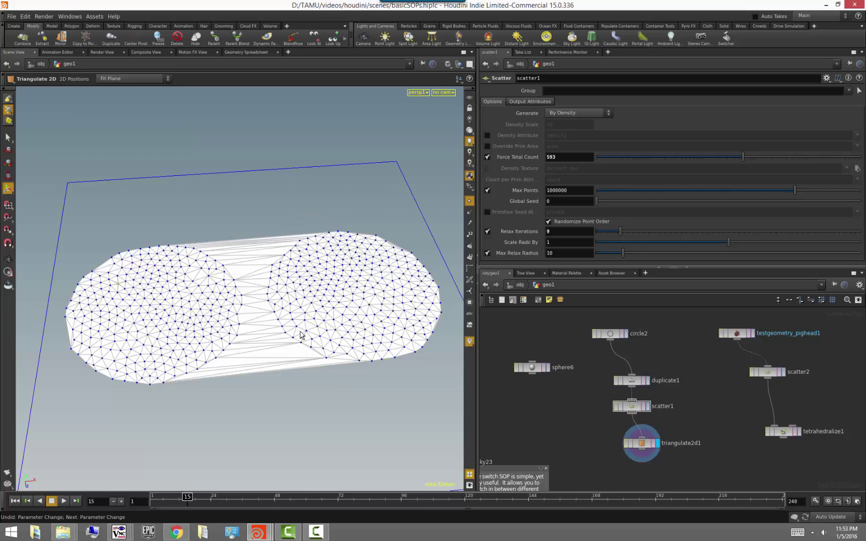
Step: Examine the triangulated mesh across both point discs and the area between them from several angles
alt+drag(292, 347, 268, 383)
alt+right_drag(271, 384, 327, 389)
alt+drag(358, 382, 346, 351)
alt+right_drag(346, 351, 366, 366)
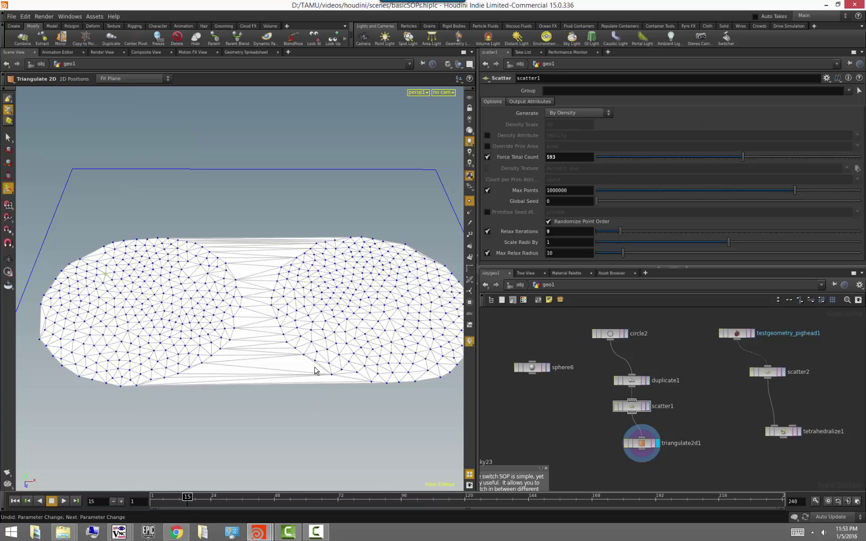
key(Escape)
drag(355, 389, 327, 381)
key(Return)
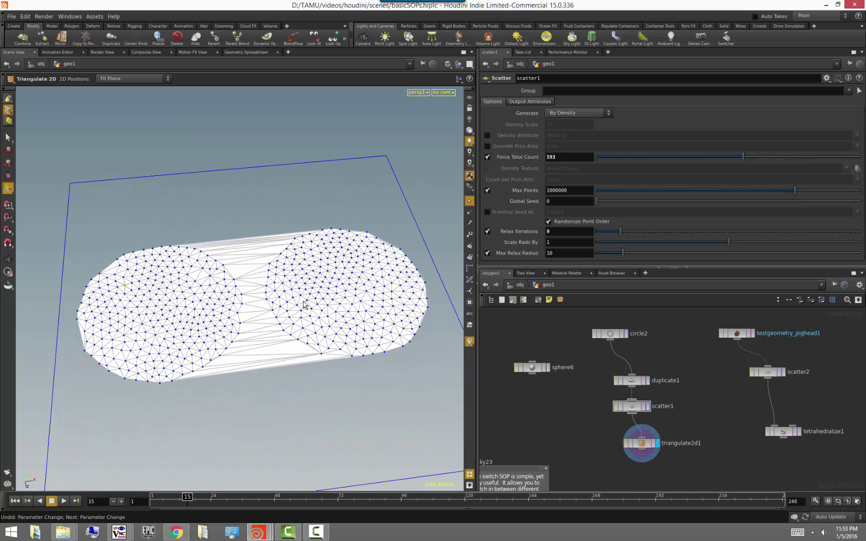
alt+drag(333, 358, 312, 345)
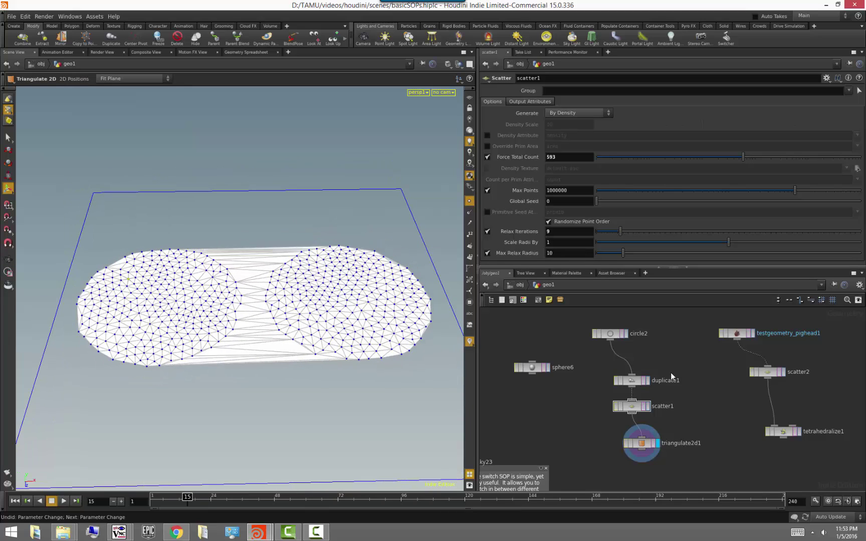
Step: Set scatter1's Force Total Count to 680 while triangulate2d1 stays displayed, and inspect the resulting triangulation
middle_drag(679, 389, 678, 407)
click(631, 425)
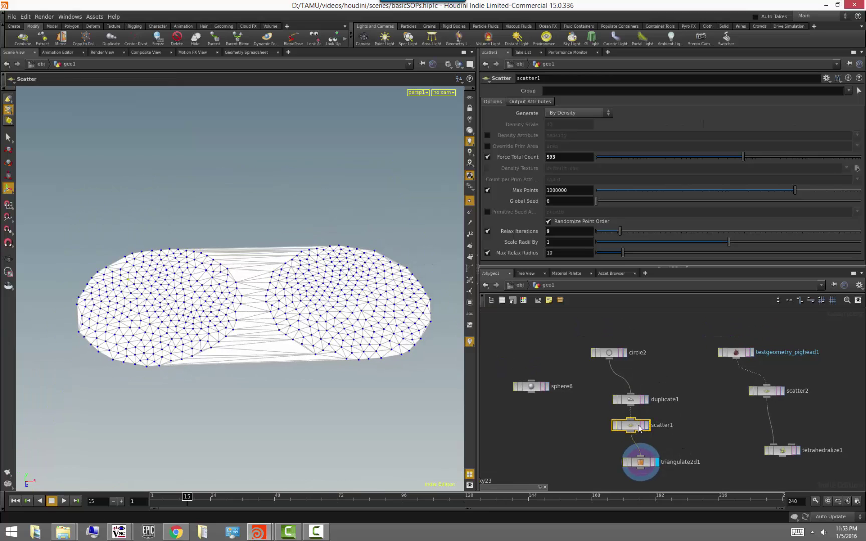
mouse_move(737, 158)
mouse_down()
mouse_move(717, 159)
mouse_move(752, 157)
mouse_up()
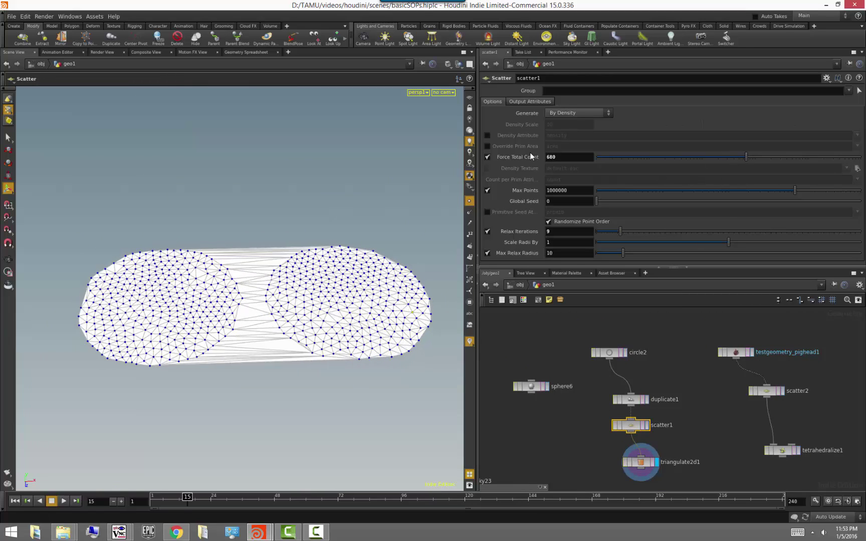
key(Escape)
drag(296, 300, 306, 318)
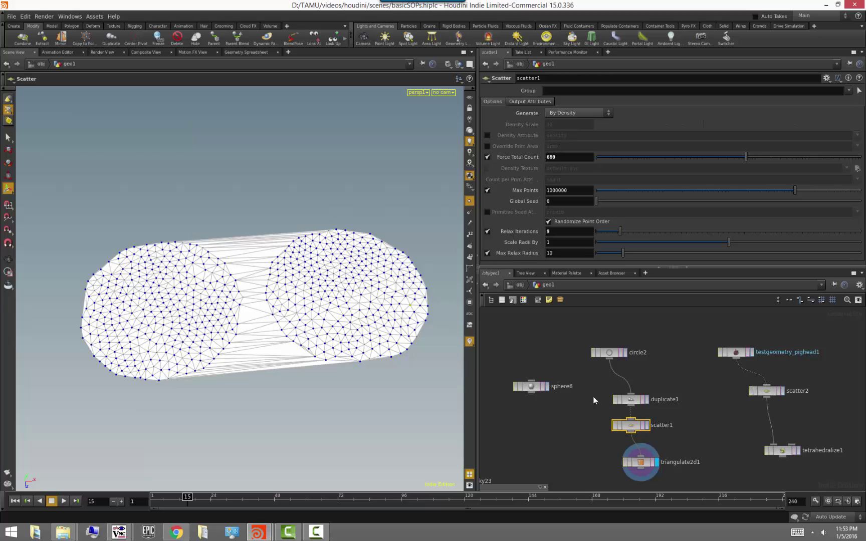
click(668, 384)
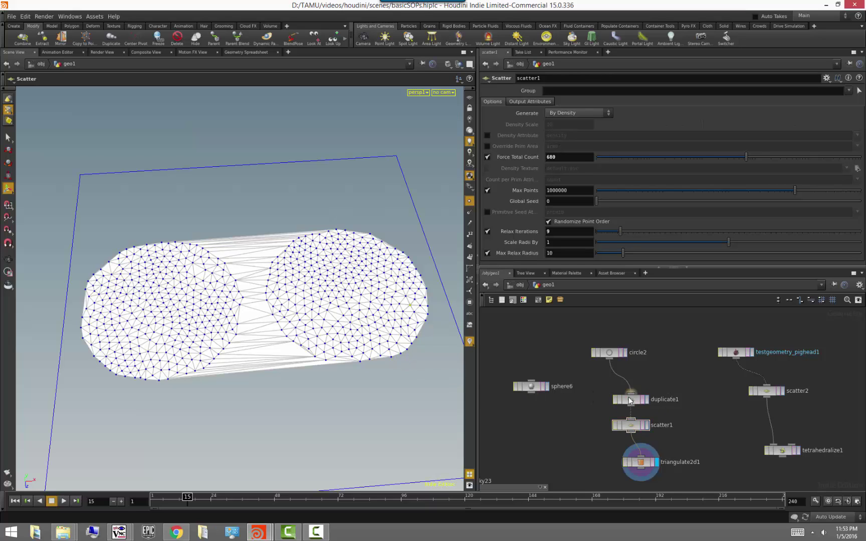
Step: Move duplicate1's copy along X until it overlaps the original disc, at a Translate X of about 4.21
click(631, 399)
drag(373, 290, 269, 297)
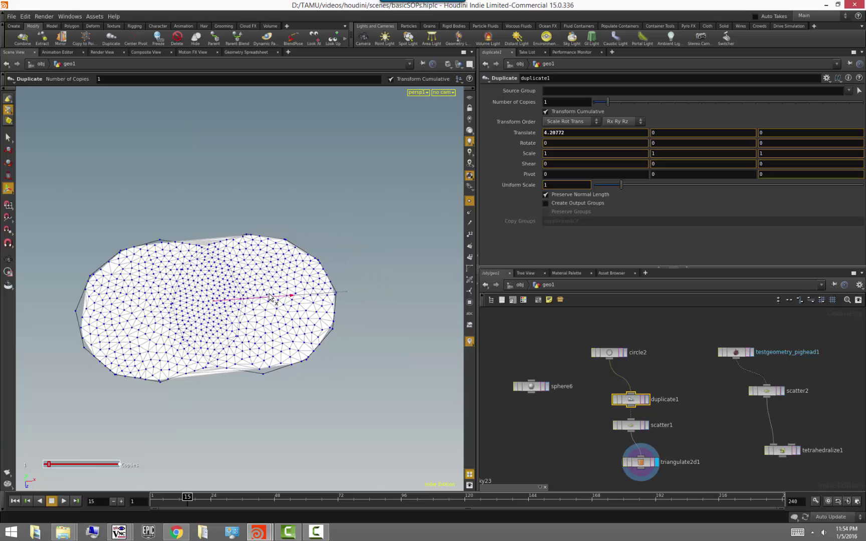
alt+right_drag(183, 425, 175, 446)
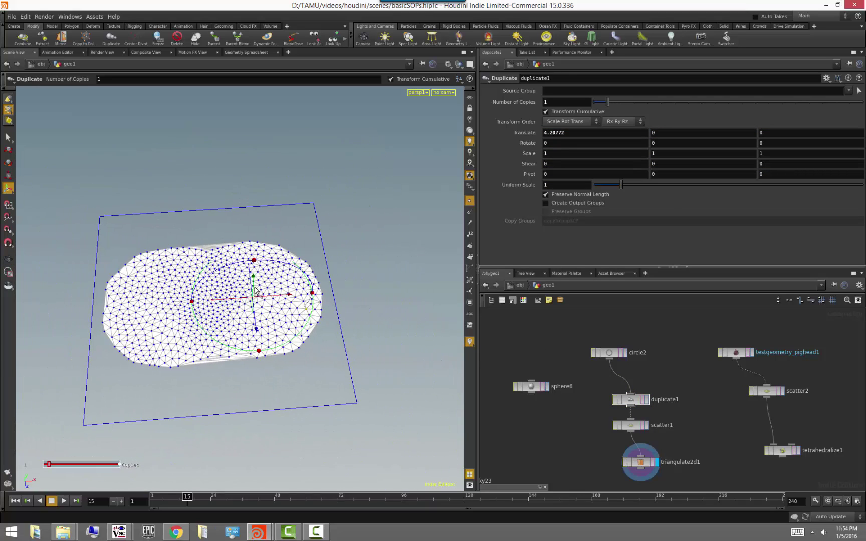
Step: Try lifting duplicate1's copy out of the original disc's plane along Y, and undo the move
drag(254, 278, 244, 247)
alt+drag(280, 377, 300, 413)
key(ctrl+z)
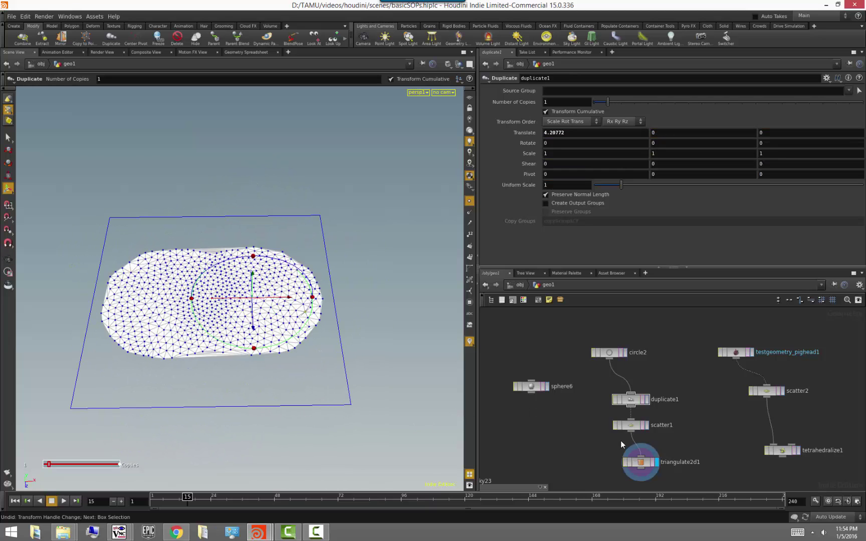
Step: Move duplicate1's copy along X to separate the two discs, at a Translate X of about 8.56
drag(279, 298, 379, 297)
middle_drag(540, 442, 496, 417)
Step: Try setting triangulate2d1's Constraint Primitives to 0 1 with the scattered points as input, and clear the value
click(596, 443)
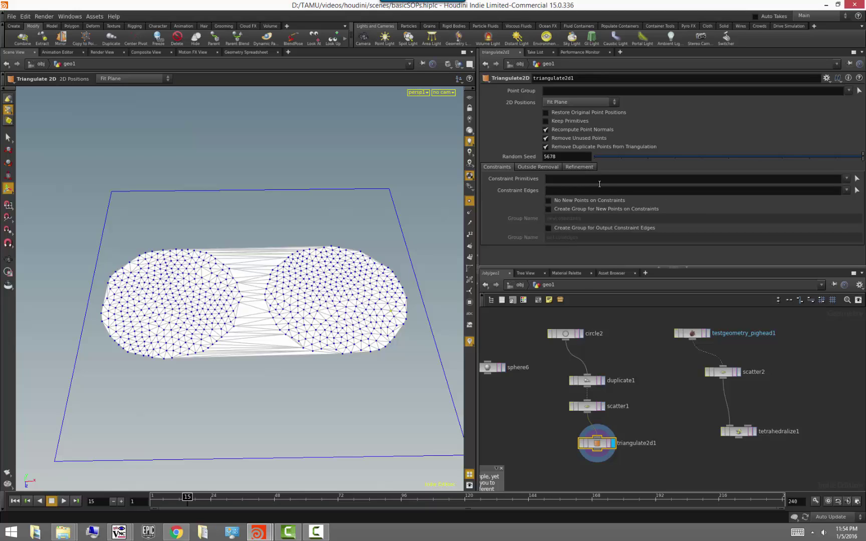
key(Return)
key(Return)
middle_click(601, 444)
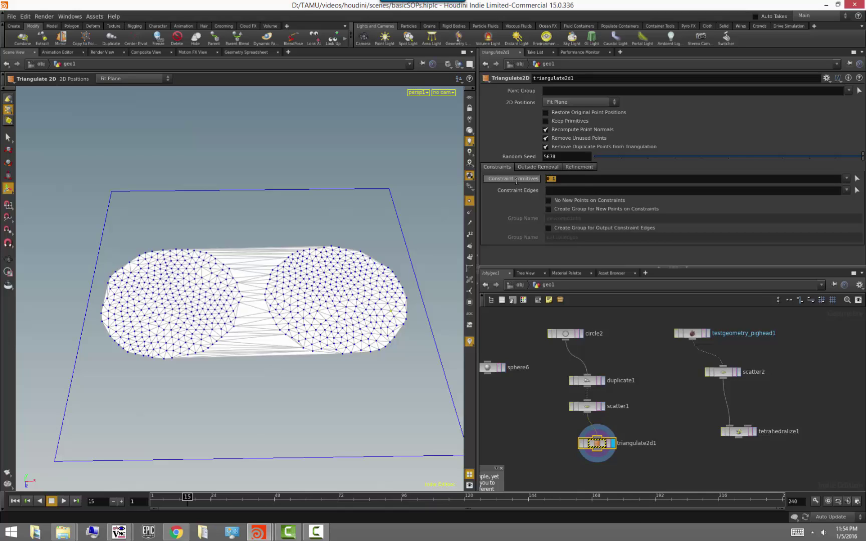
key(Delete)
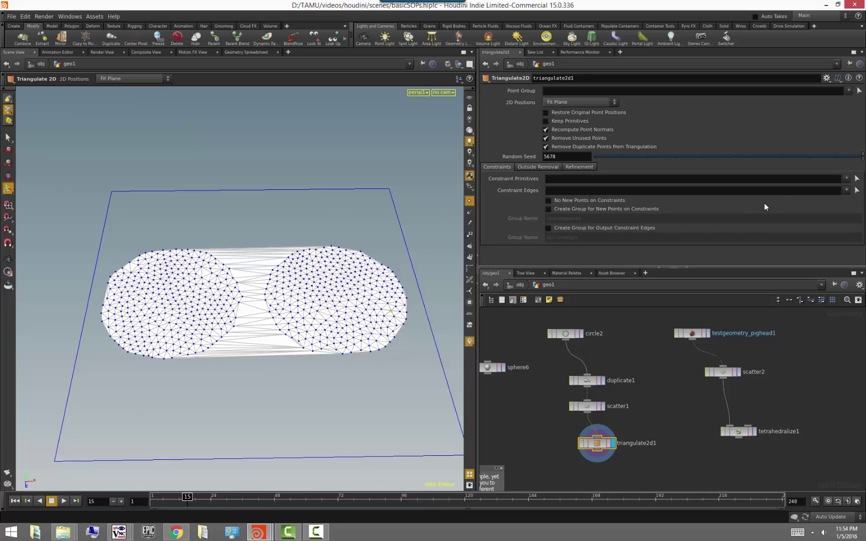
click(857, 190)
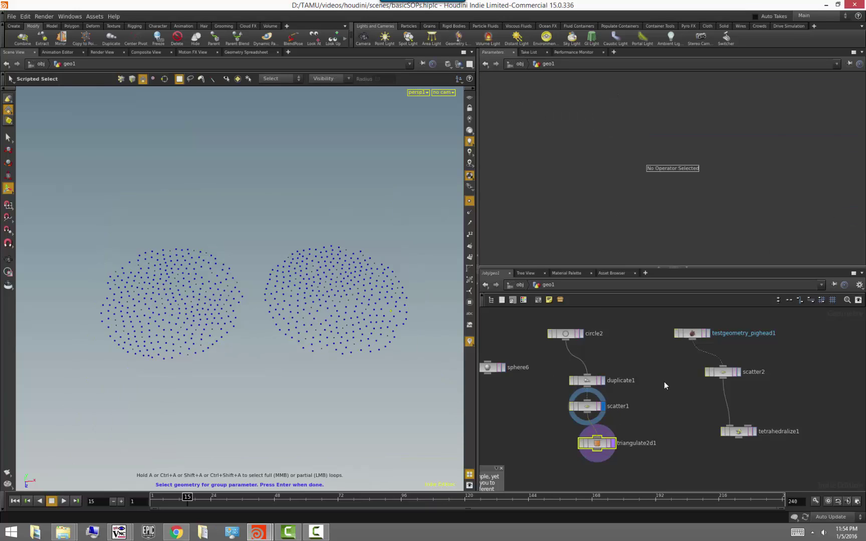
key(ctrl+z)
key(ctrl+z)
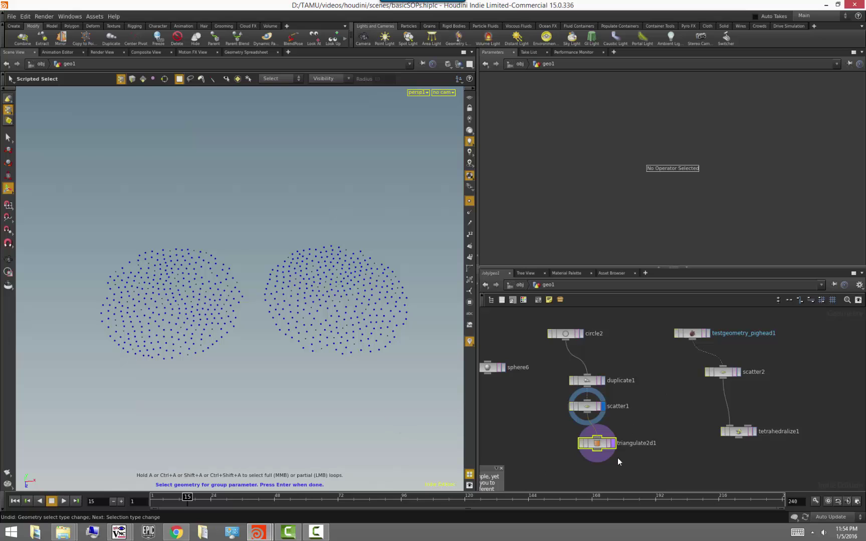
click(605, 444)
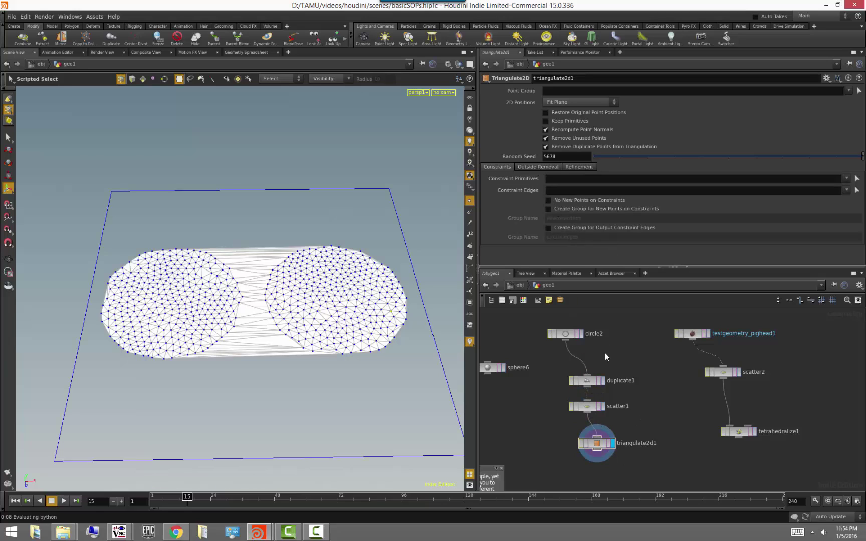
Step: Bypass scatter1, check duplicate1's plain discs, and display triangulate2d1 again
scroll(638, 413, up, 3)
scroll(638, 413, down, 2)
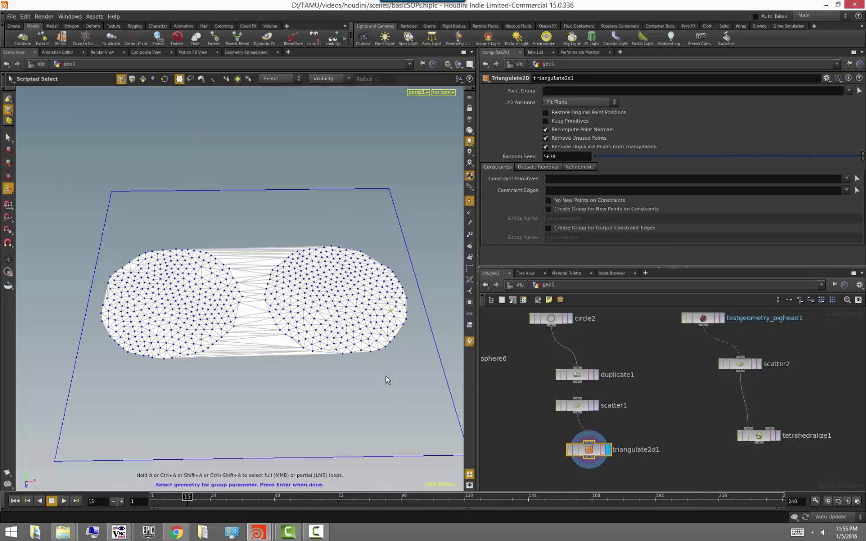
click(558, 406)
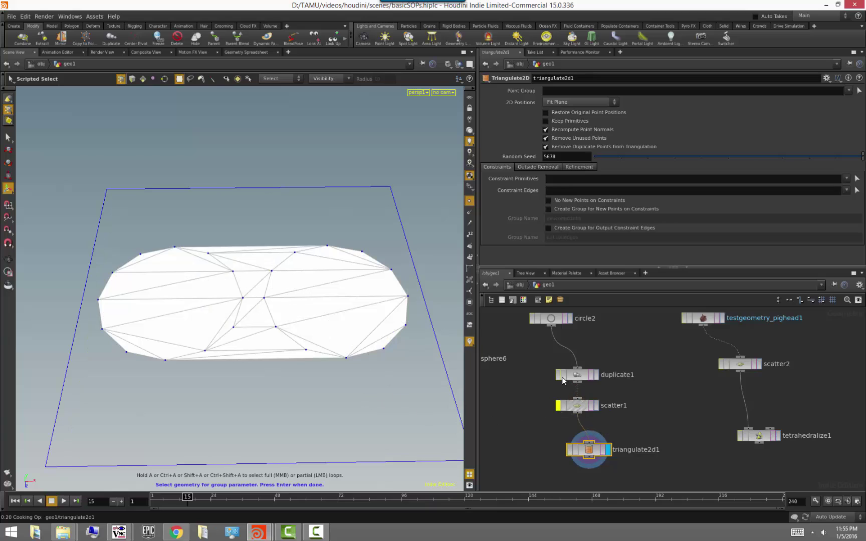
click(596, 375)
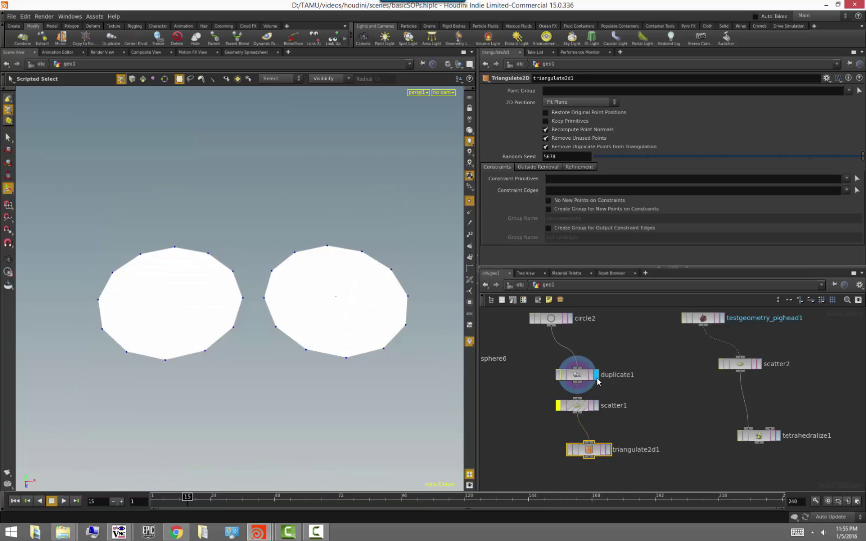
click(609, 450)
alt+drag(265, 399, 180, 322)
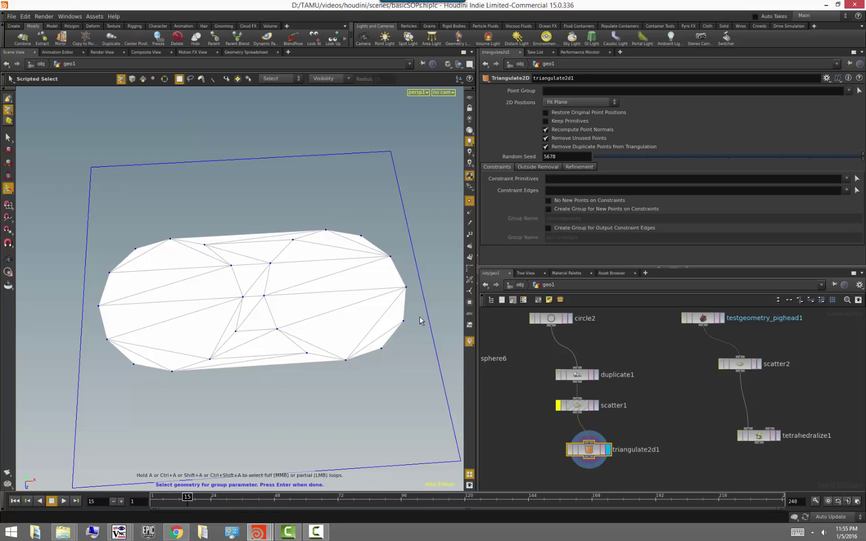
Step: Set circle2's Divisions to 15 while triangulate2d1 stays displayed
click(577, 376)
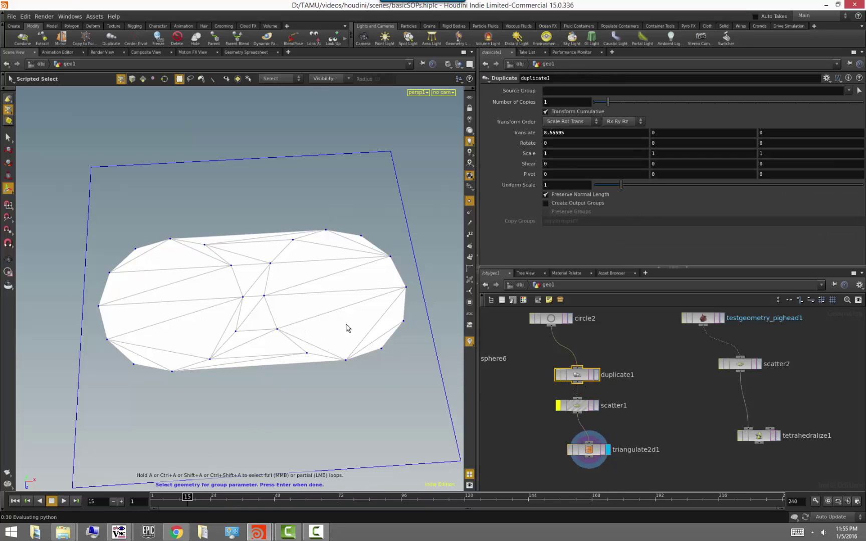
click(561, 319)
mouse_move(656, 157)
mouse_down()
mouse_move(637, 159)
mouse_move(670, 160)
mouse_up()
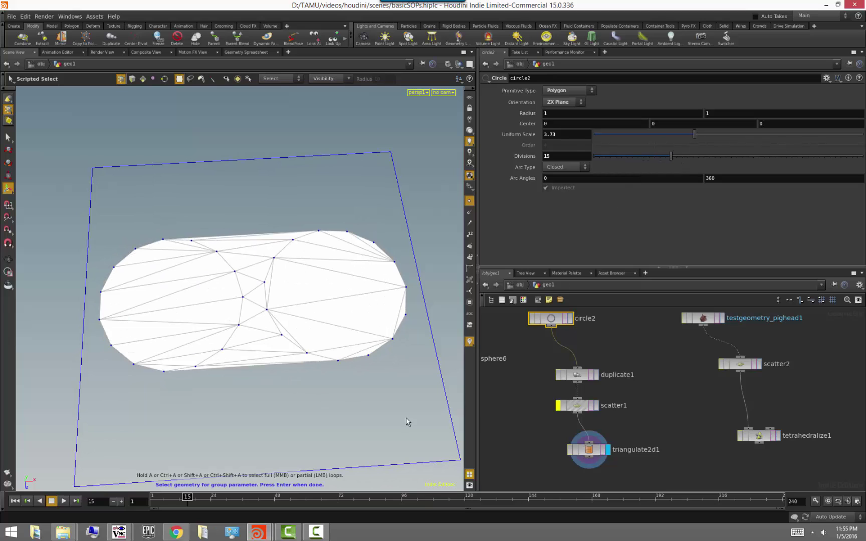
alt+drag(288, 380, 290, 407)
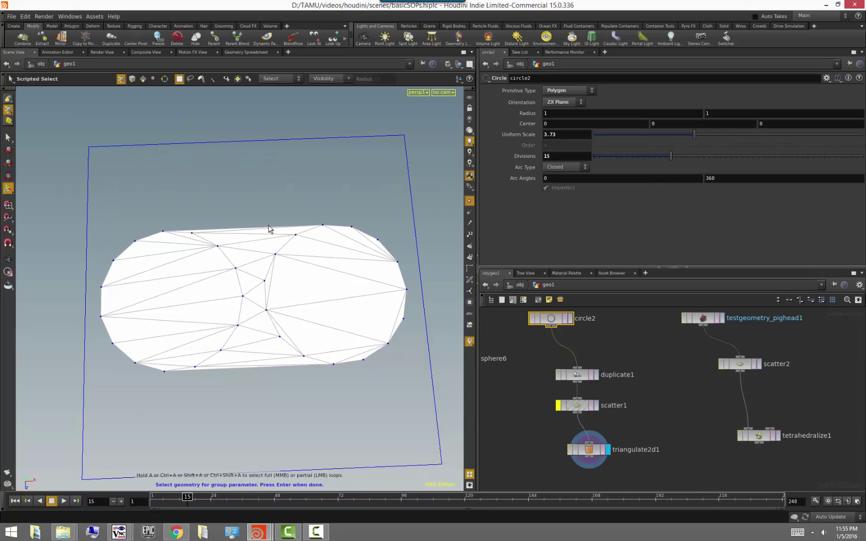
Step: Try * as triangulate2d1's Constraint Primitives, and set the value to 0 1
click(603, 448)
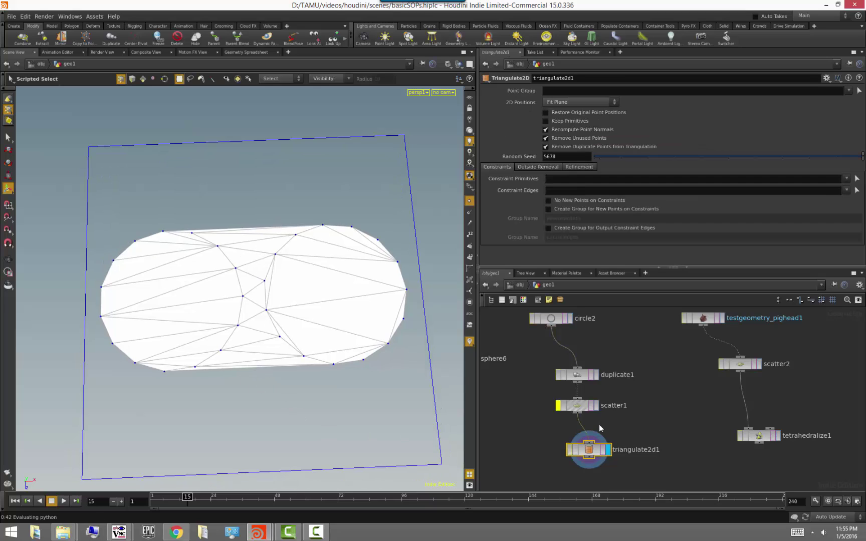
click(583, 181)
text(*)
key(Return)
text(0 1)
key(Return)
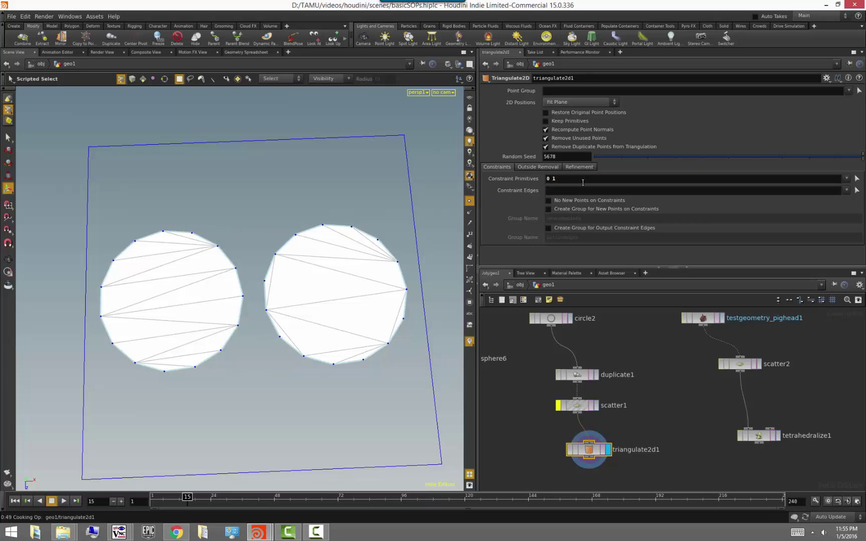
Step: Try only primitive 0 as triangulate2d1's Constraint Primitives, and restore the value to 0 1
alt+drag(296, 423, 298, 400)
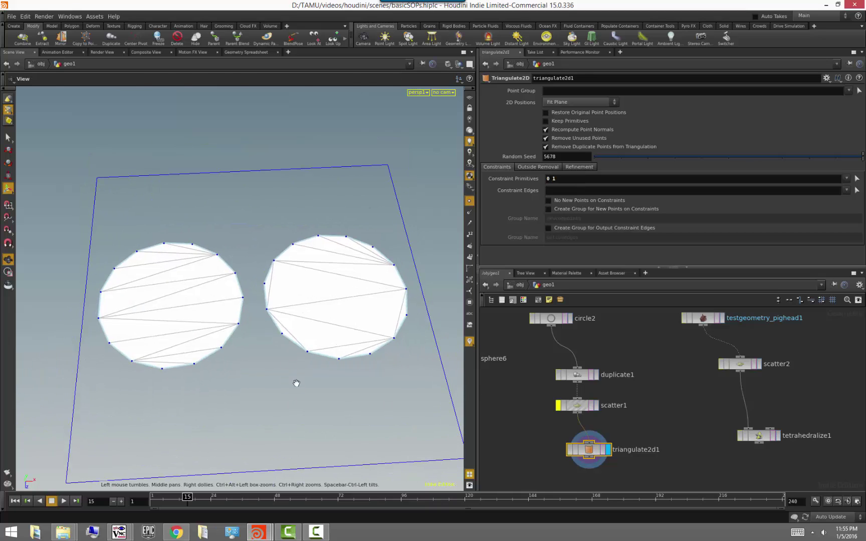
alt+drag(238, 392, 234, 360)
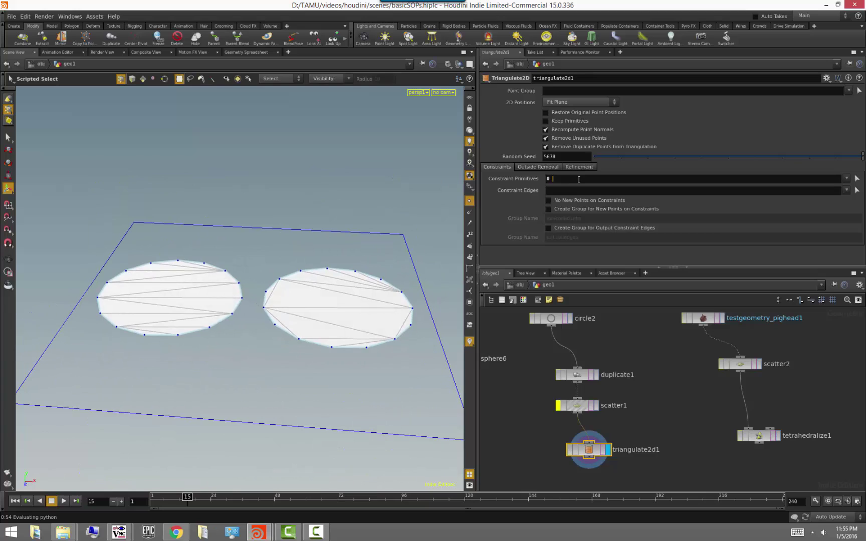
key(Return)
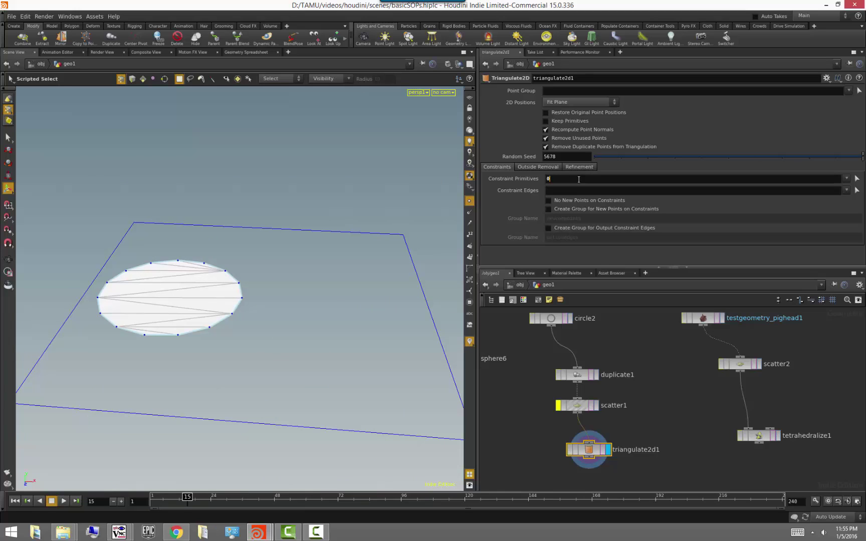
text(1)
key(Return)
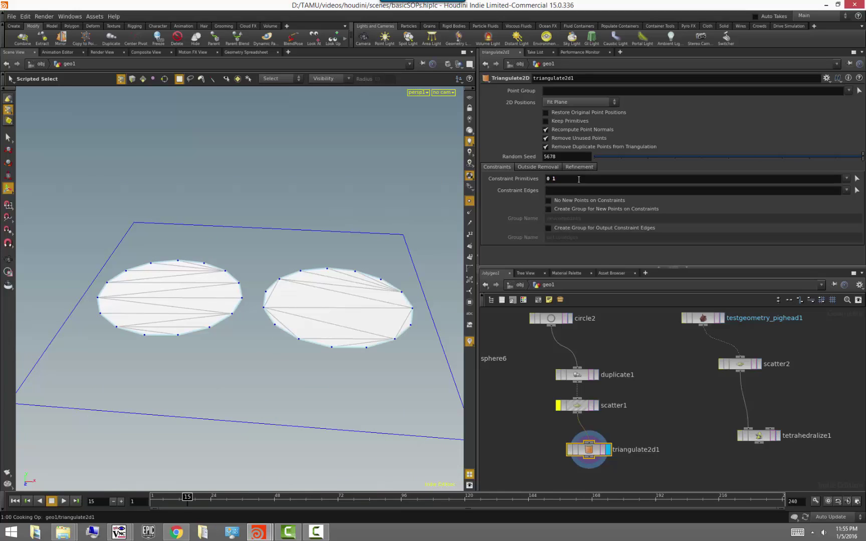
alt+drag(358, 313, 275, 315)
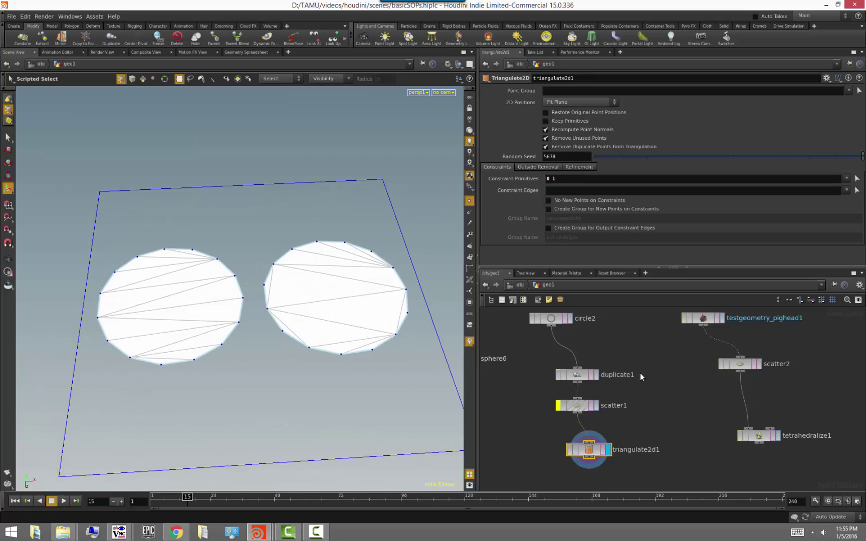
Step: Activate duplicate1's transform handle and move its copy over the original disc, at a Translate X of about 3.63
click(588, 377)
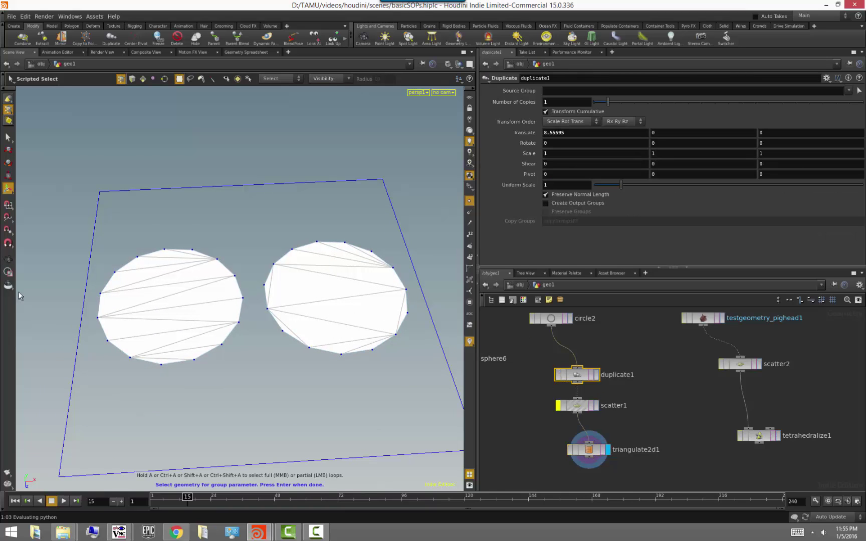
click(11, 260)
click(5, 191)
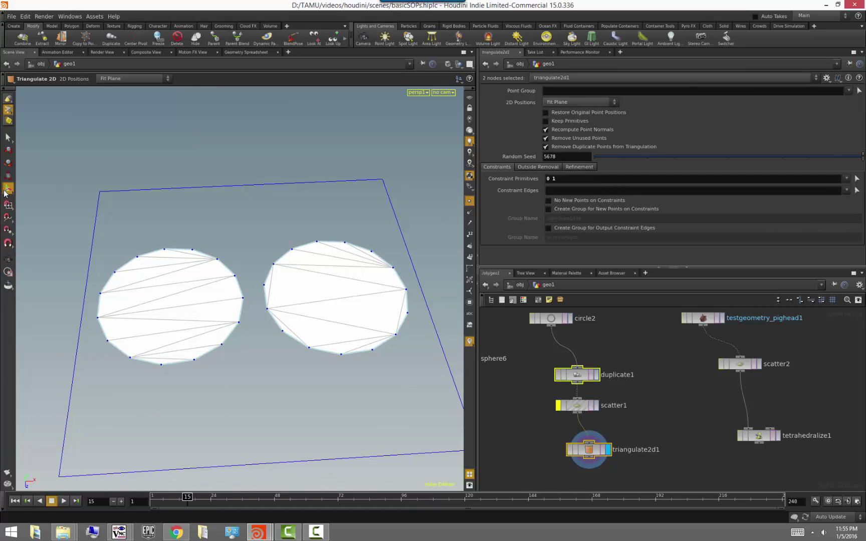
alt+drag(340, 373, 364, 395)
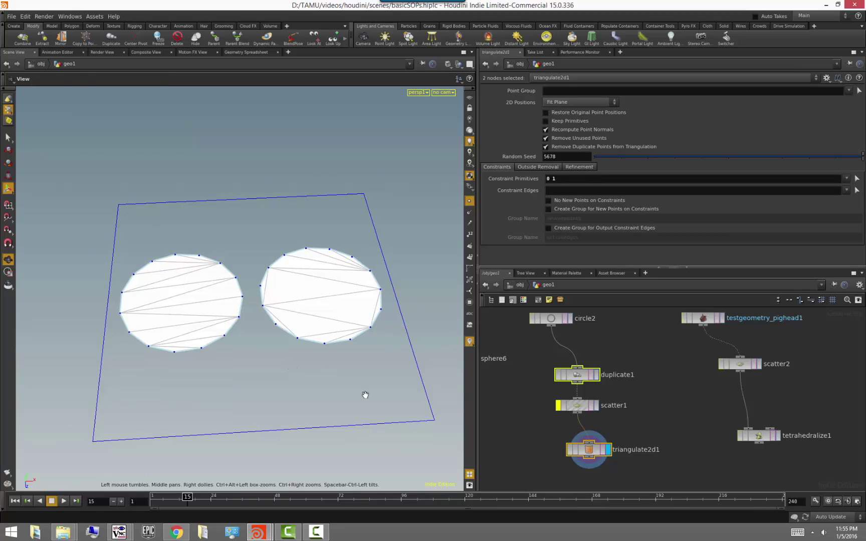
click(590, 451)
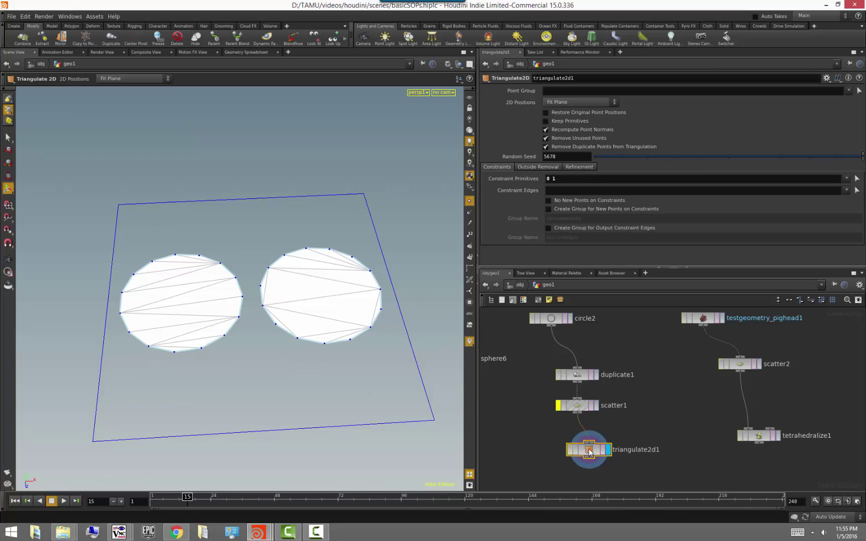
click(6, 261)
click(8, 191)
click(587, 376)
drag(332, 300, 252, 309)
click(502, 445)
alt+drag(246, 410, 253, 421)
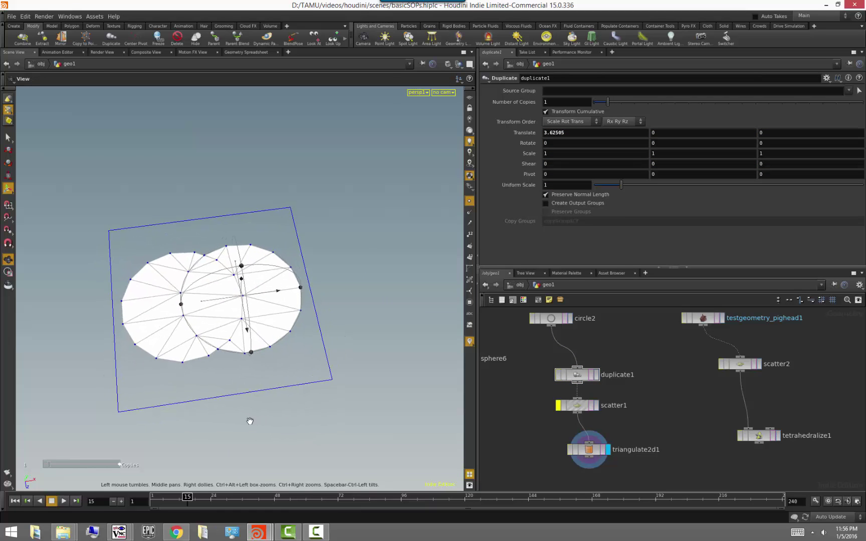
Step: Select triangulate2d1 and examine how the constrained triangulation handles the overlapping disc outlines
alt+right_drag(253, 421, 482, 464)
click(589, 449)
mouse_move(350, 454)
mouse_down()
mouse_move(329, 420)
mouse_move(331, 401)
mouse_move(333, 449)
mouse_up()
alt+right_drag(306, 443, 245, 386)
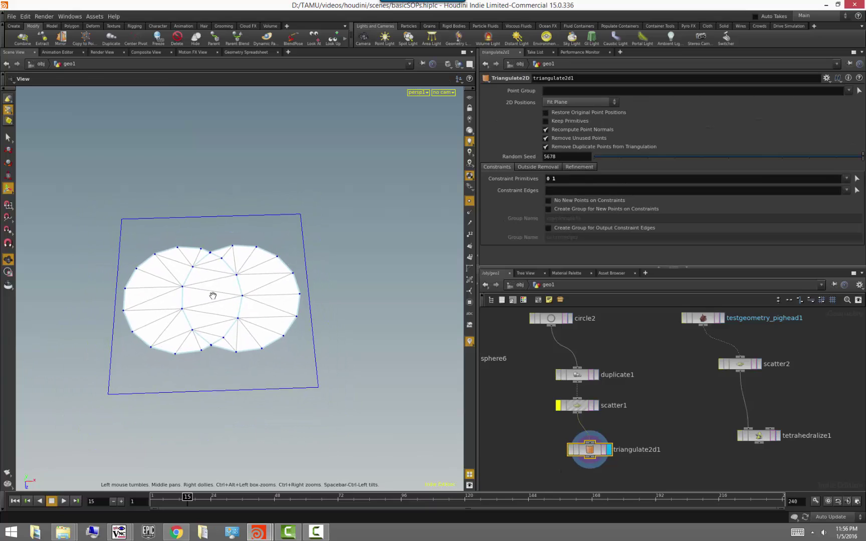
click(511, 434)
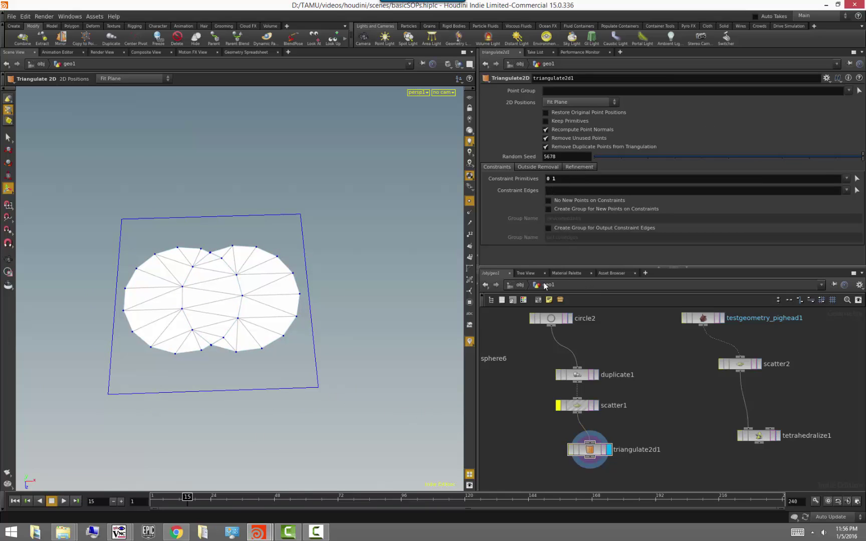
alt+drag(244, 314, 258, 326)
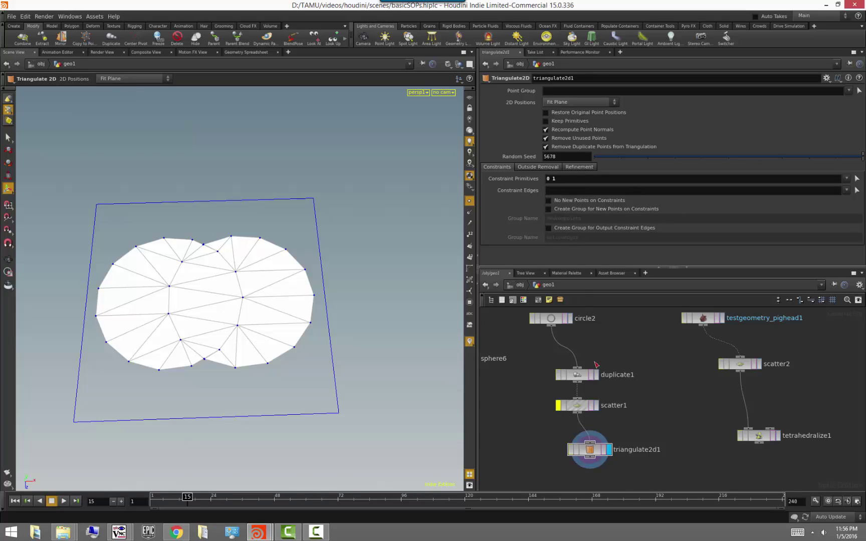
Step: Move duplicate1's copy clear of the original disc along X, at a Translate X of about 8
click(577, 374)
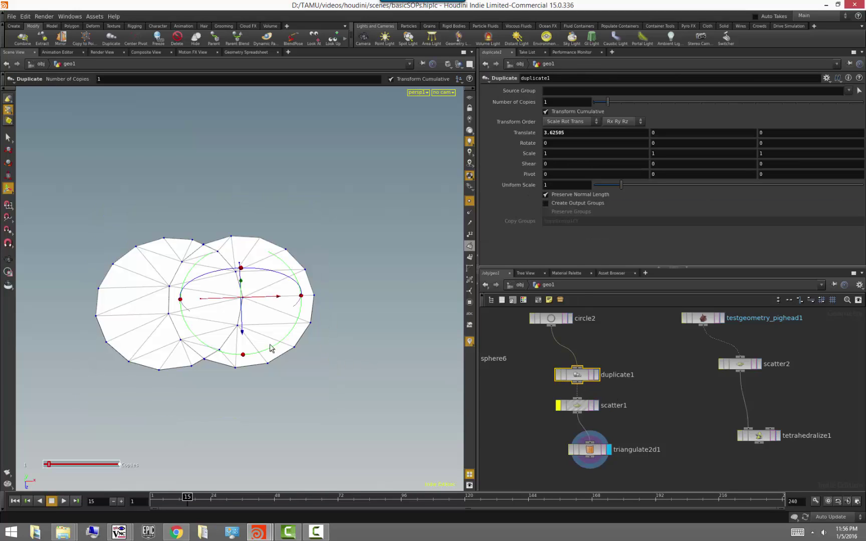
drag(270, 307, 359, 295)
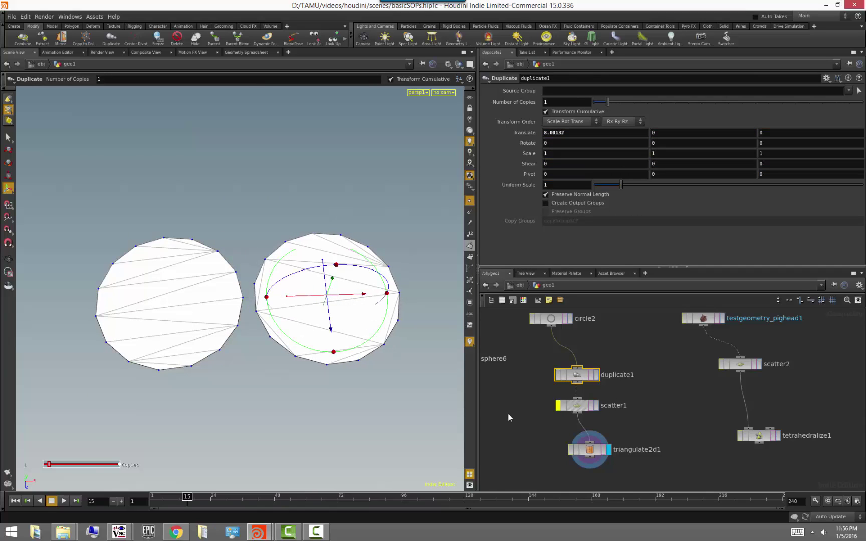
Step: Clear the Constraint Primitives value on triangulate2d1
click(601, 454)
drag(567, 181, 520, 182)
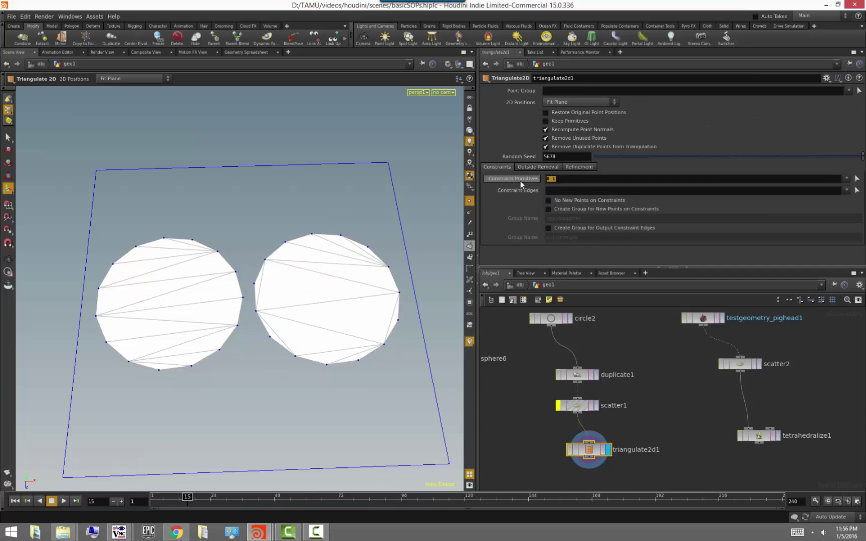
key(BackSpace)
key(Return)
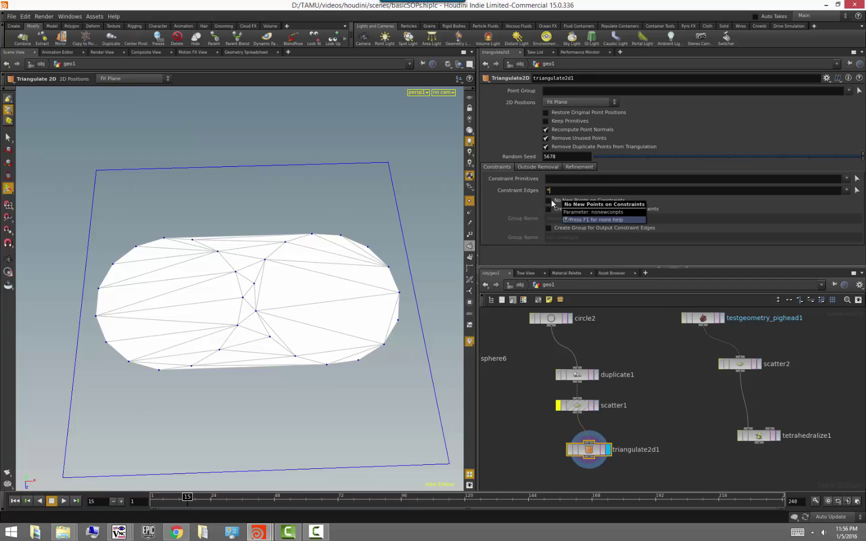
Step: Set Constraint Edges to * on triangulate2d1 and enable Refine with a Maximum Area of 0.152 and a Minimum Edge Length of 0.0042
text(*)
key(Return)
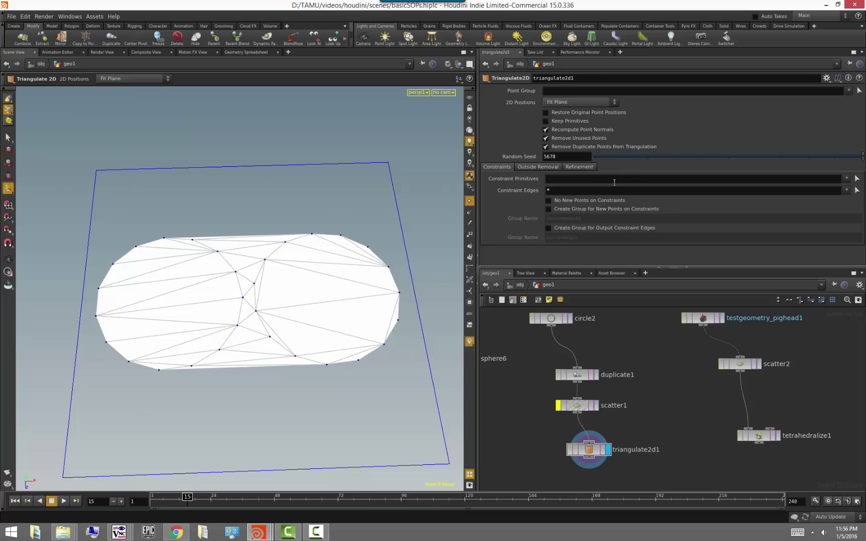
click(572, 167)
click(561, 177)
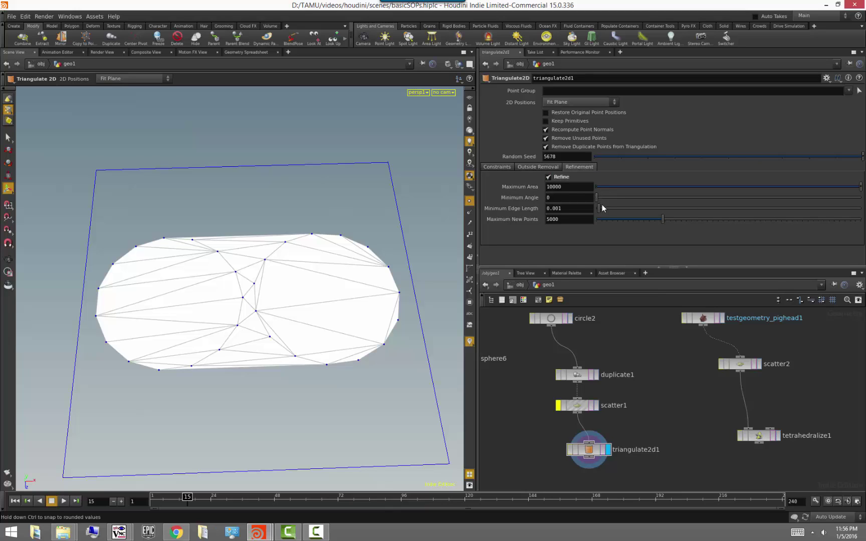
drag(601, 207, 677, 207)
drag(760, 208, 636, 187)
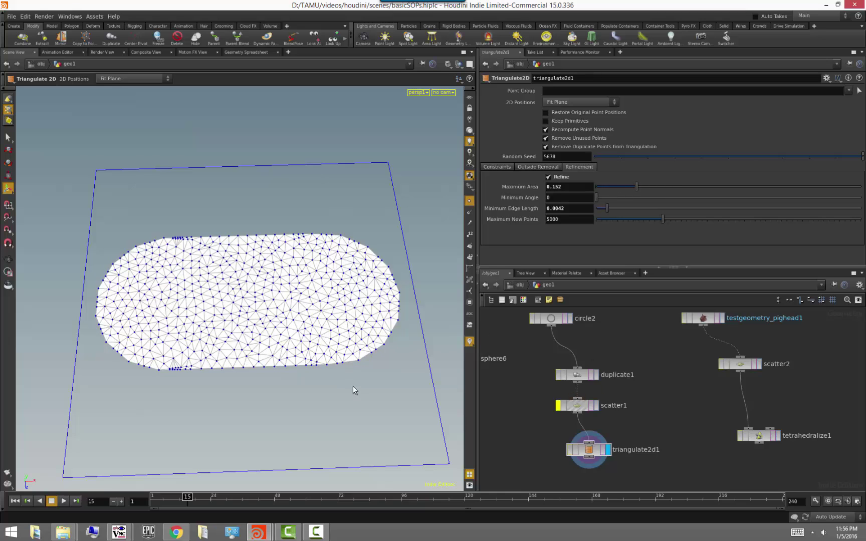
alt+drag(348, 381, 381, 366)
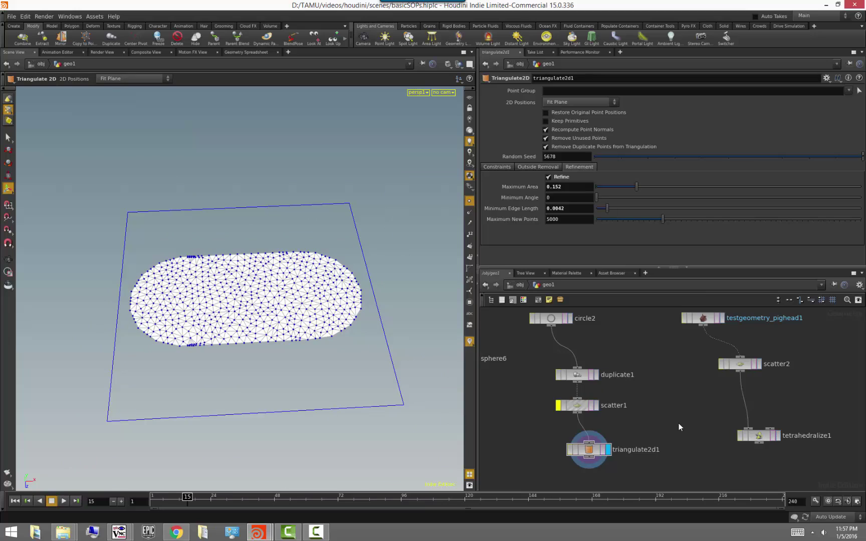
Step: Display testgeometry_pighead1 and turn off the point display in the viewport
middle_drag(674, 374, 645, 445)
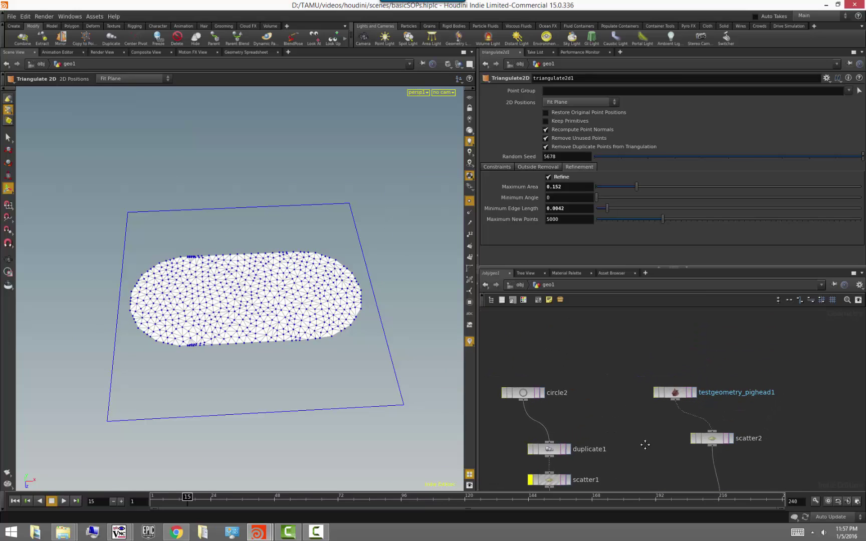
middle_drag(690, 411, 634, 411)
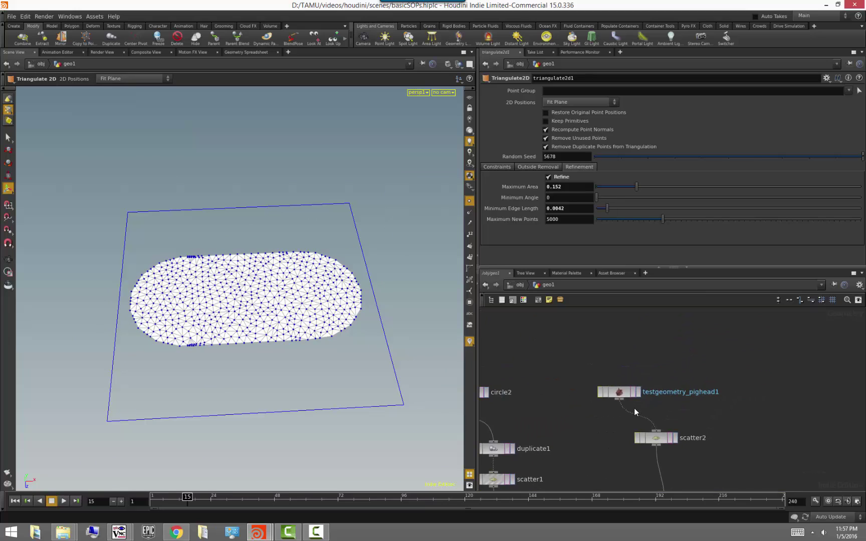
click(640, 393)
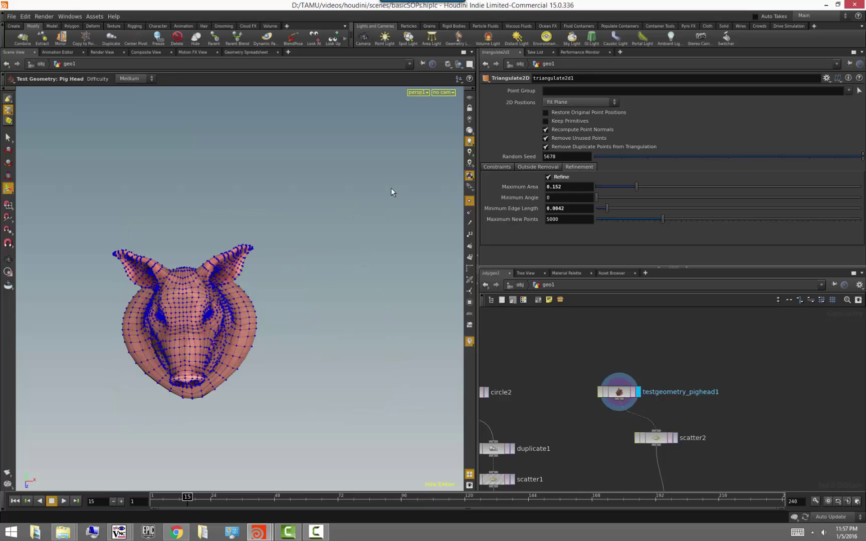
click(469, 201)
drag(243, 364, 326, 346)
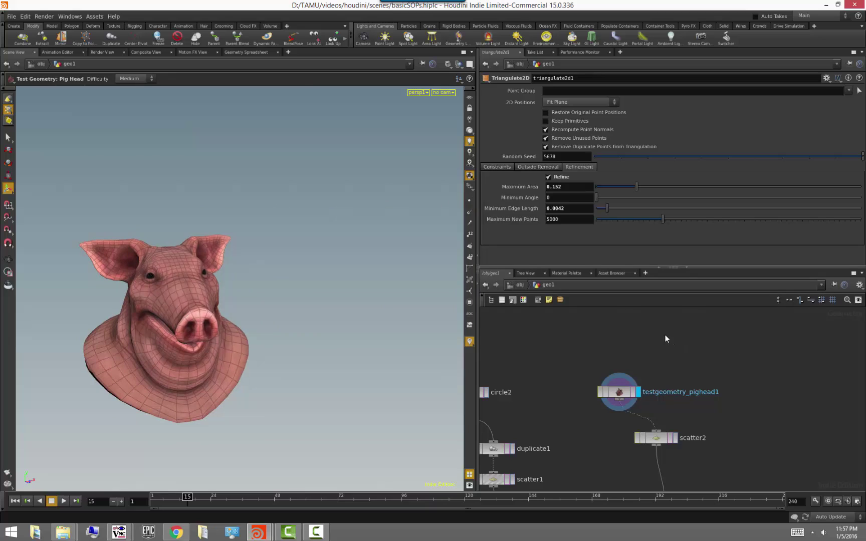
Step: Add a Test Geometry: Shader Ball node near the pig head node, display it and frame it in the viewport
key(Tab)
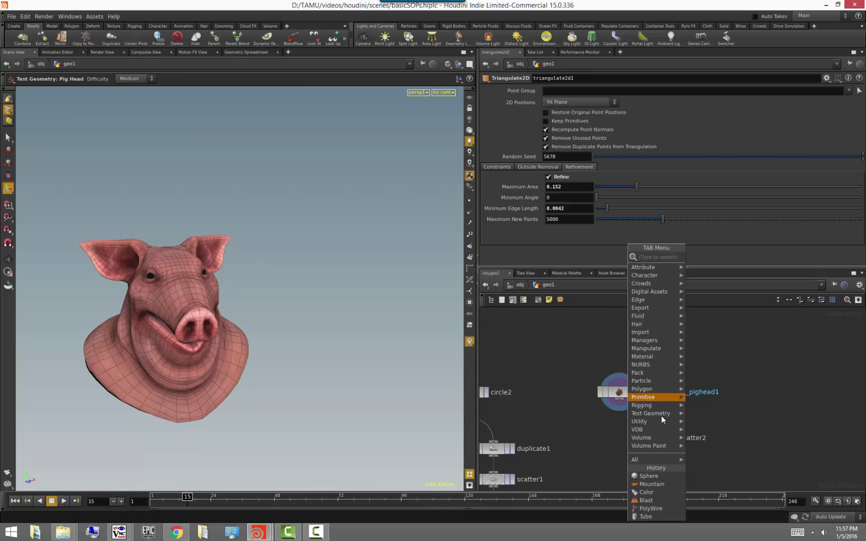
mouse_move(660, 413)
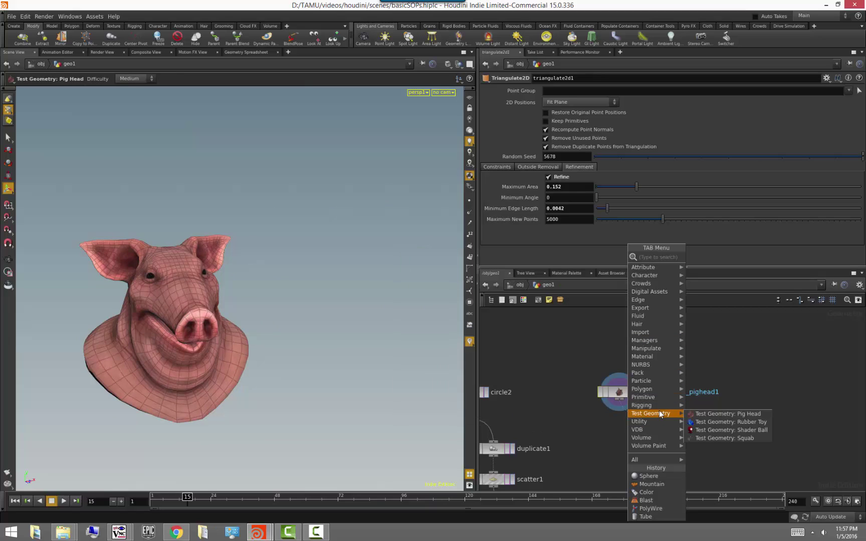
click(720, 430)
click(714, 359)
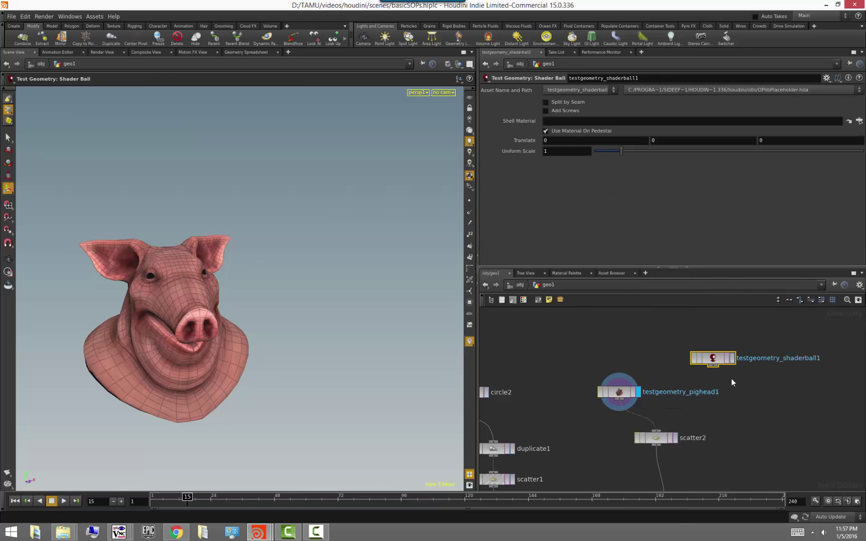
click(733, 358)
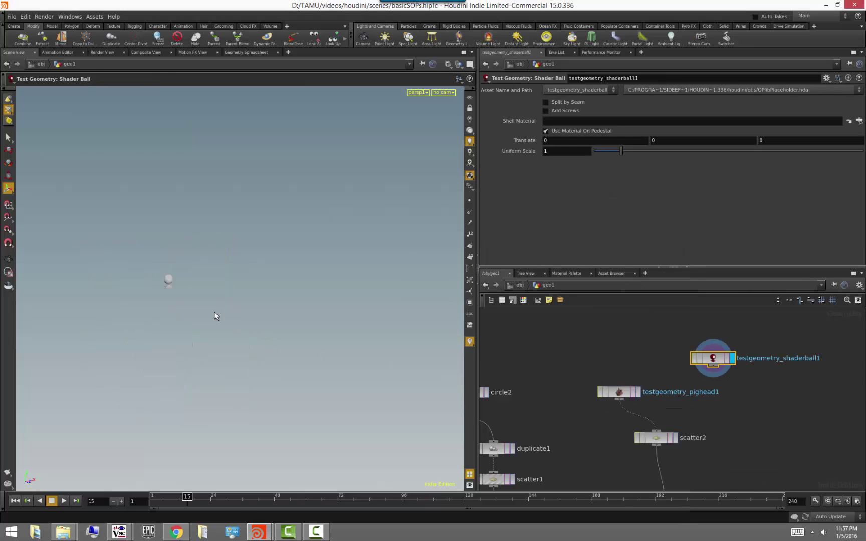
key(space+g)
alt+drag(189, 319, 125, 311)
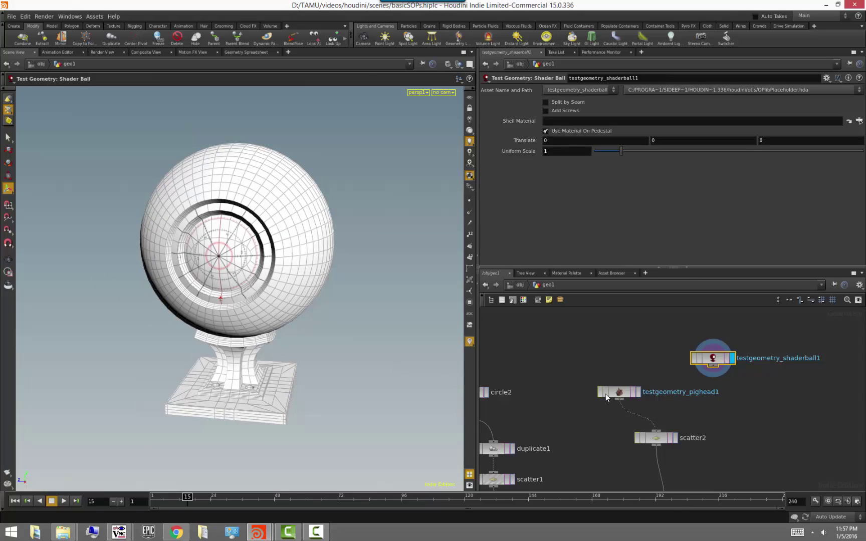
Step: Display testgeometry_pighead1 again and examine the pig head from several sides
click(639, 392)
alt+right_drag(309, 344, 154, 344)
alt+drag(154, 345, 381, 398)
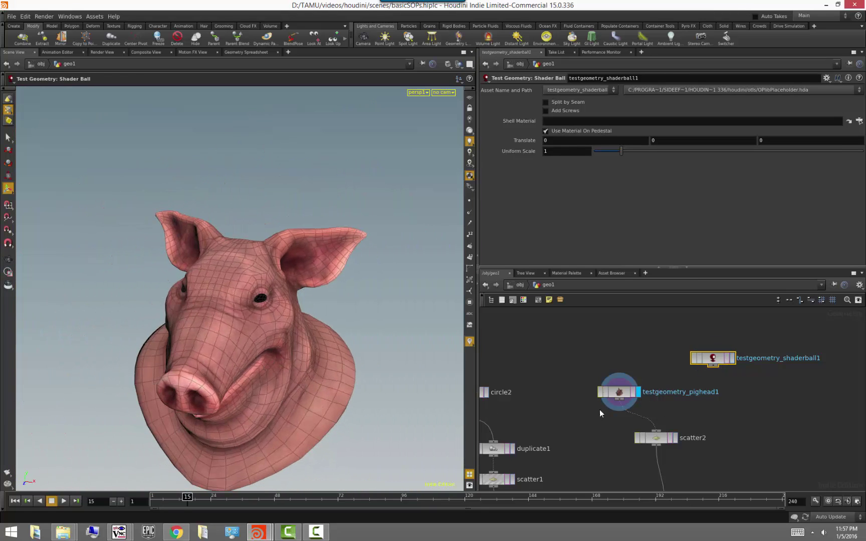
key(Tab)
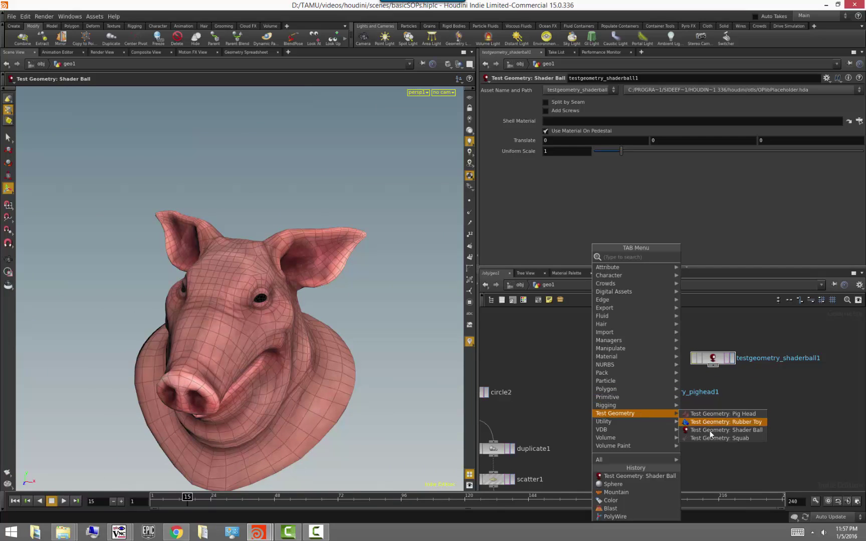
click(801, 445)
middle_drag(731, 438, 746, 381)
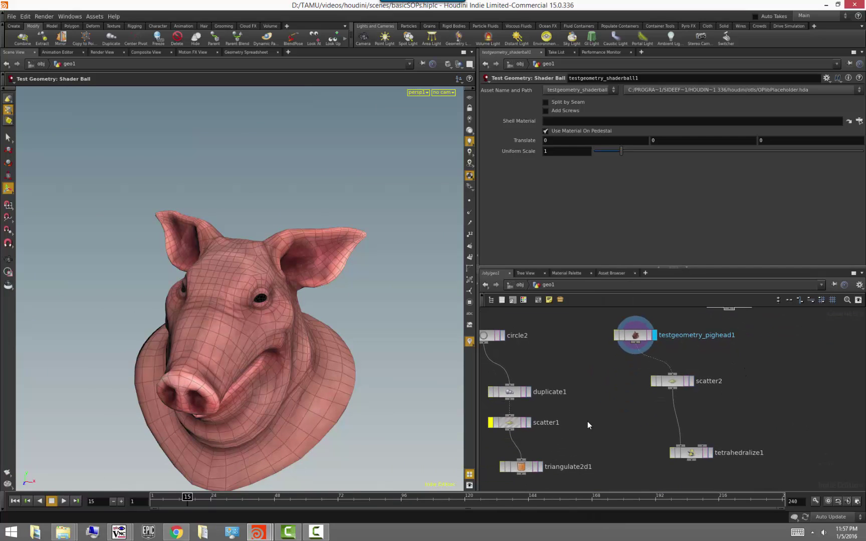
alt+drag(234, 354, 269, 353)
alt+right_drag(270, 352, 253, 328)
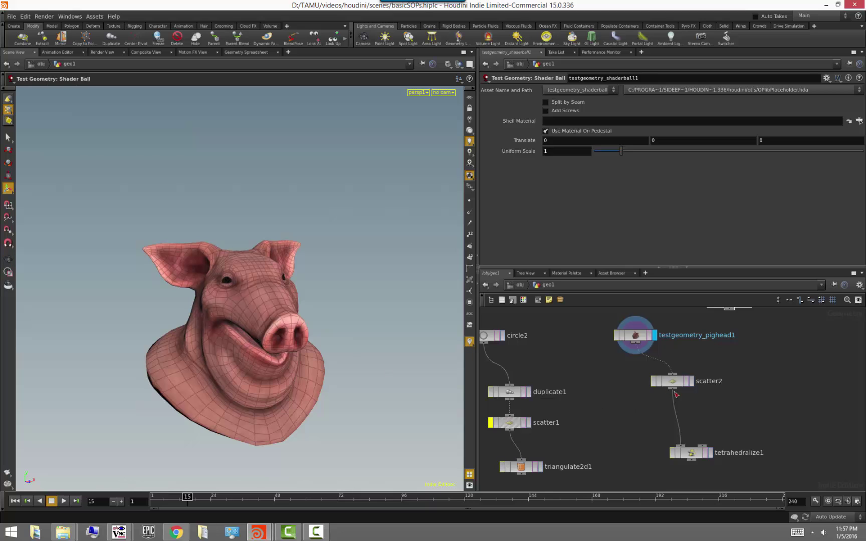
Step: Display scatter2 with Force Total Count set to 4853, and switch the display and selection to tetrahedralize1
click(693, 382)
drag(740, 160, 672, 163)
drag(760, 162, 791, 160)
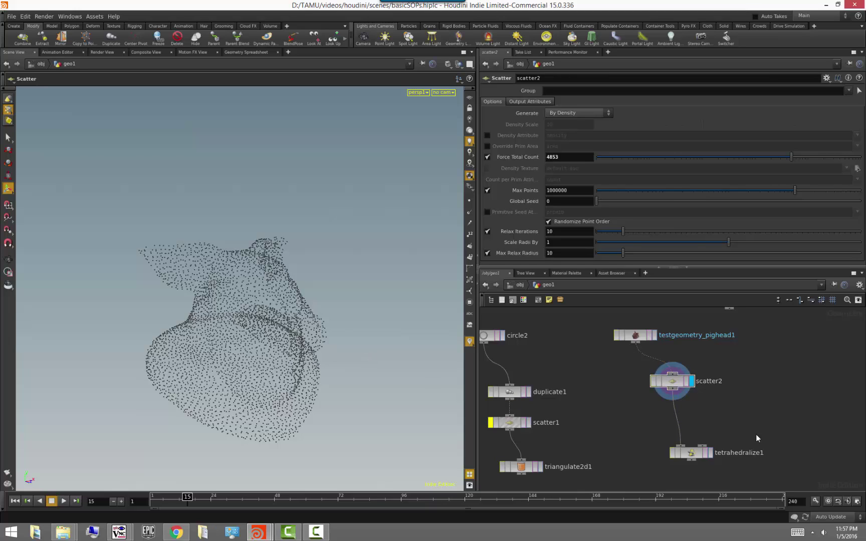
click(711, 453)
click(694, 452)
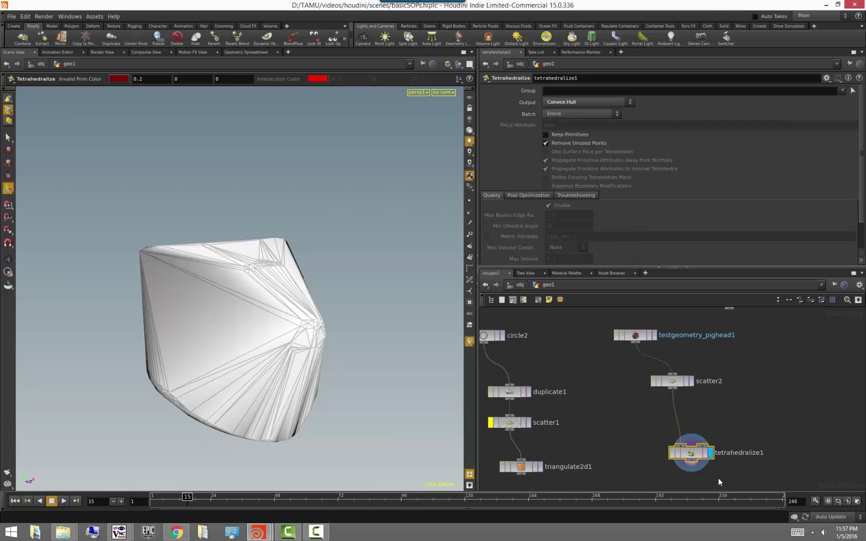
Step: Set tetrahedralize1's Output to Connected Polylines and inspect the lines from close up
click(585, 102)
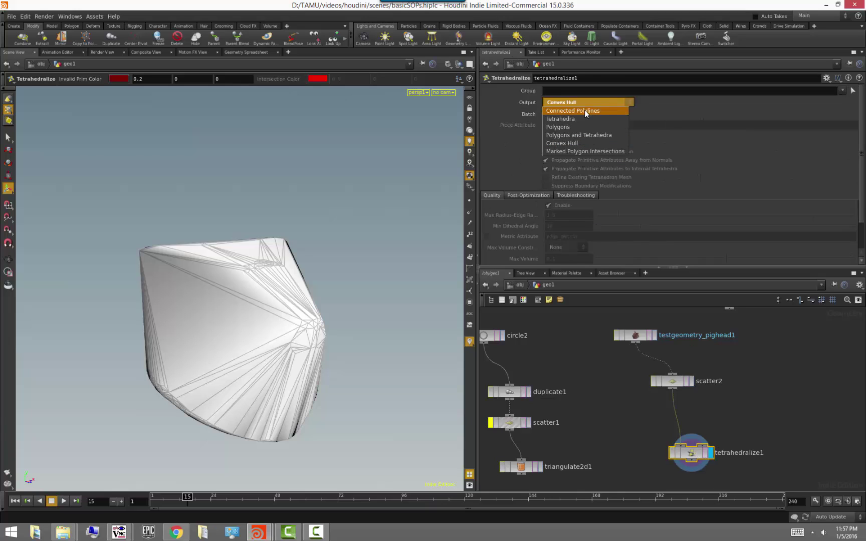
click(581, 110)
right_drag(214, 323, 414, 375)
drag(413, 375, 286, 290)
right_drag(286, 290, 168, 369)
drag(169, 370, 216, 376)
Step: Set tetrahedralize1's Output to Tetrahedra and examine the resulting solid
click(608, 103)
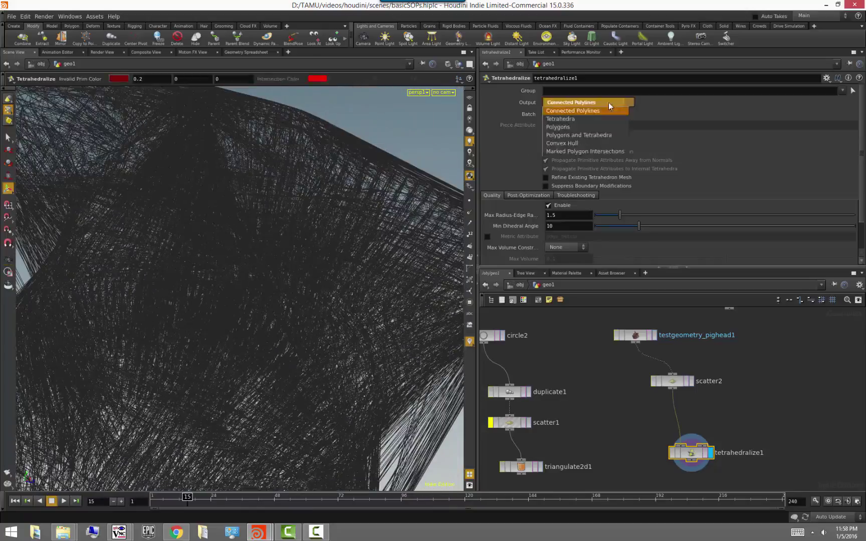
click(603, 115)
right_drag(255, 279, 181, 304)
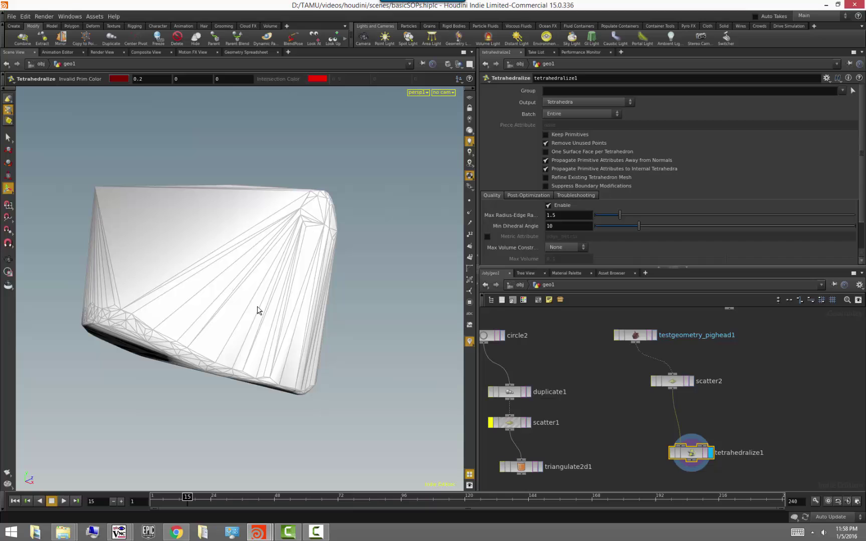
key(Escape)
drag(228, 315, 215, 347)
Step: Add a Blast node fed by tetrahedralize1 and display its result
click(721, 426)
middle_drag(735, 387, 716, 323)
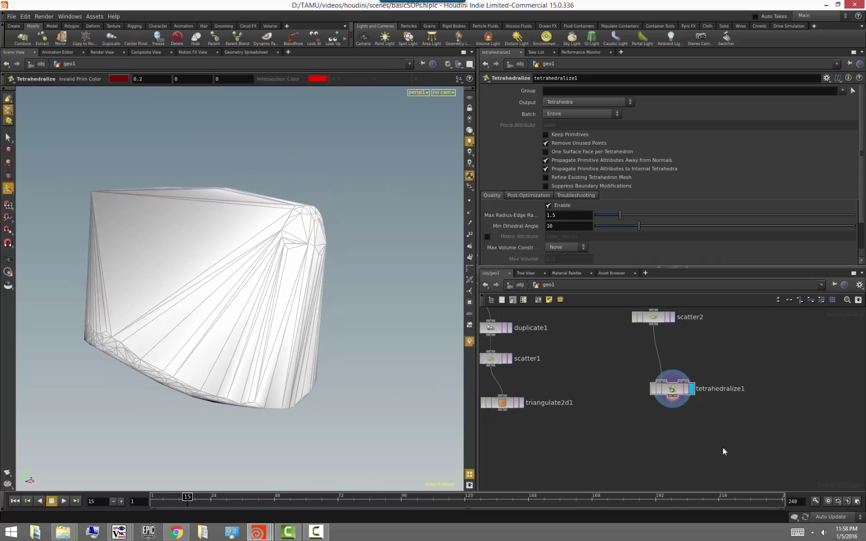
click(738, 463)
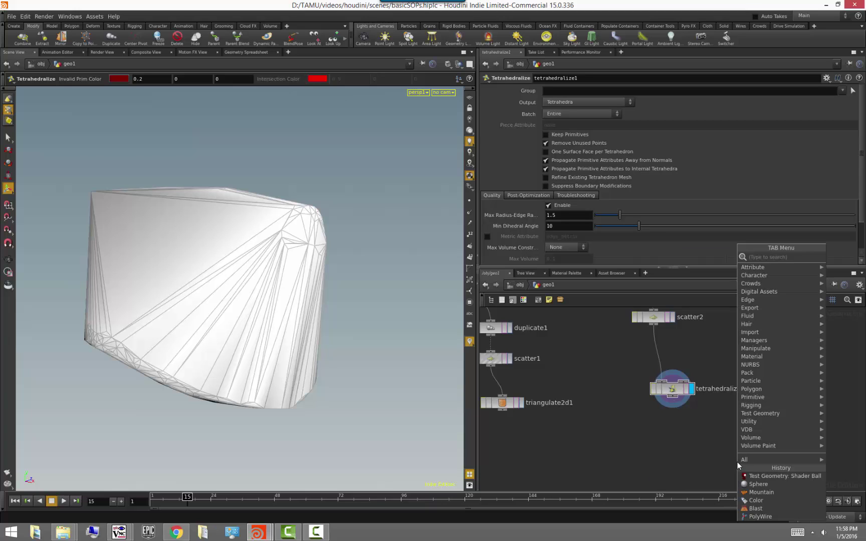
text(blast)
key(Return)
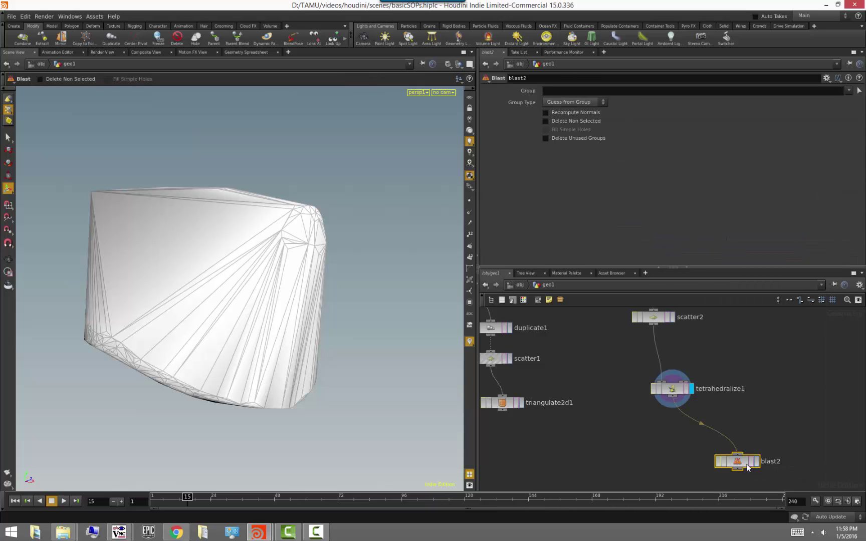
click(757, 461)
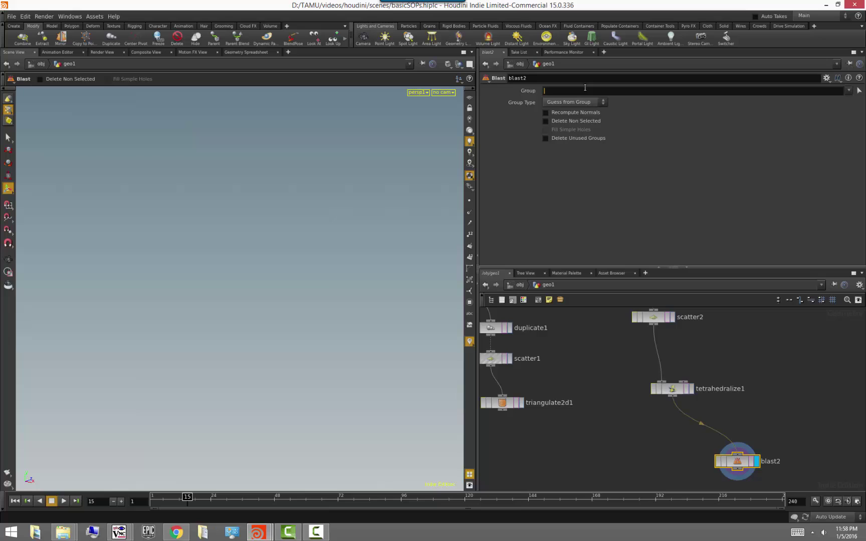
Step: Isolate primitive 0 in blast2 with Delete Non Selected on, and examine the single tetrahedron
key(Return)
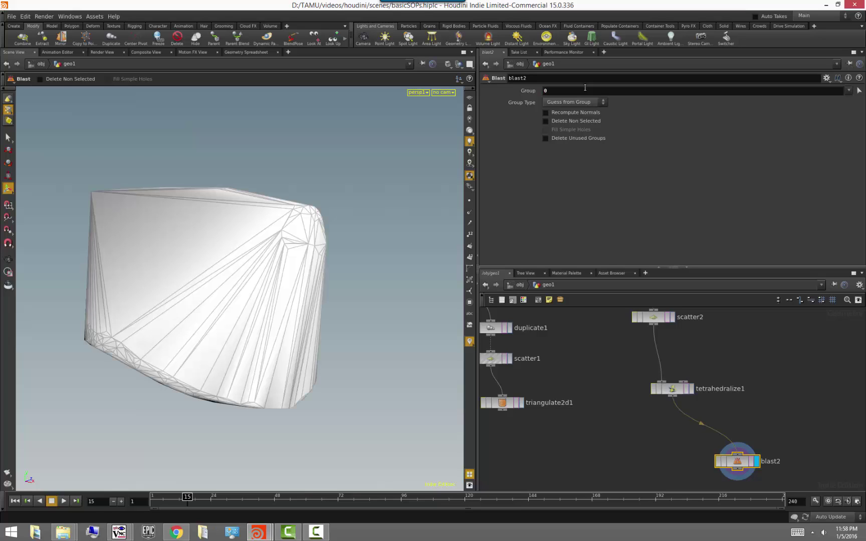
click(592, 122)
key(Escape)
drag(284, 245, 169, 248)
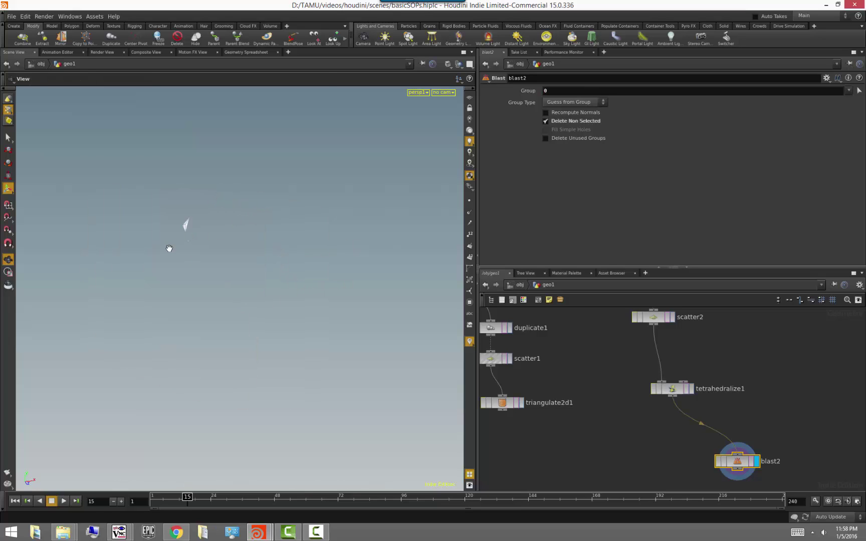
key(space+g)
key(super)
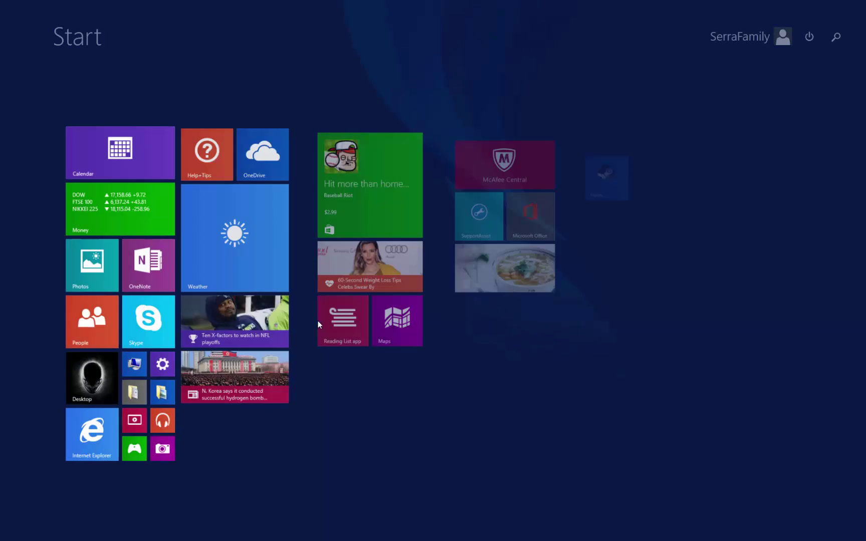
key(super)
key(Escape)
drag(308, 329, 300, 366)
middle_drag(572, 89, 657, 87)
alt+drag(346, 321, 261, 381)
Step: Display and select tetrahedralize1 again and set its Output to Convex Hull
click(691, 390)
alt+right_drag(336, 417, 106, 387)
alt+drag(107, 386, 429, 435)
click(801, 407)
click(672, 396)
alt+drag(293, 419, 318, 431)
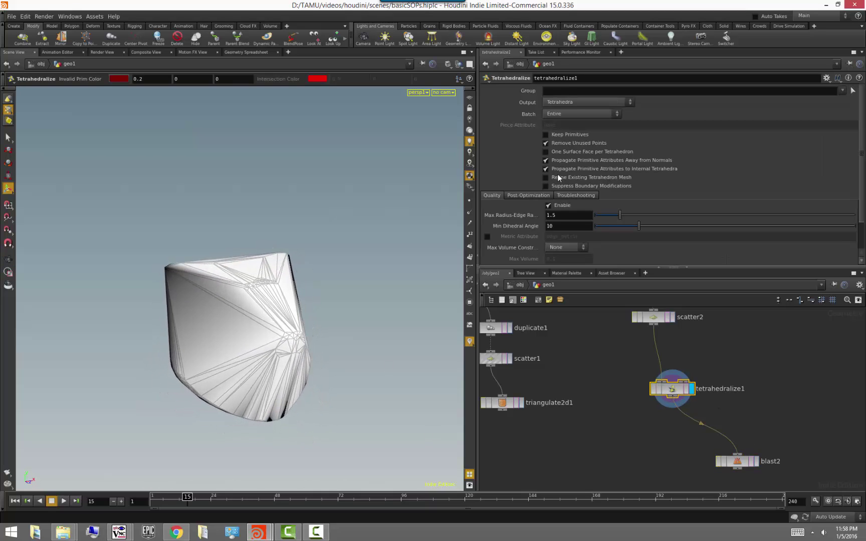
click(587, 102)
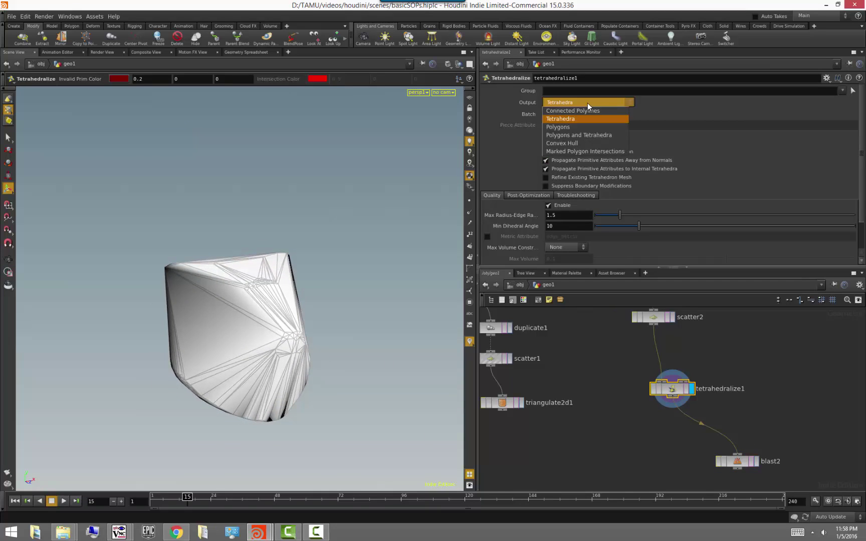
click(585, 144)
alt+drag(353, 348, 254, 350)
Step: Bypass scatter2 to compare the convex hull built directly from the pig head, and select testgeometry_pighead1
middle_drag(726, 357, 721, 418)
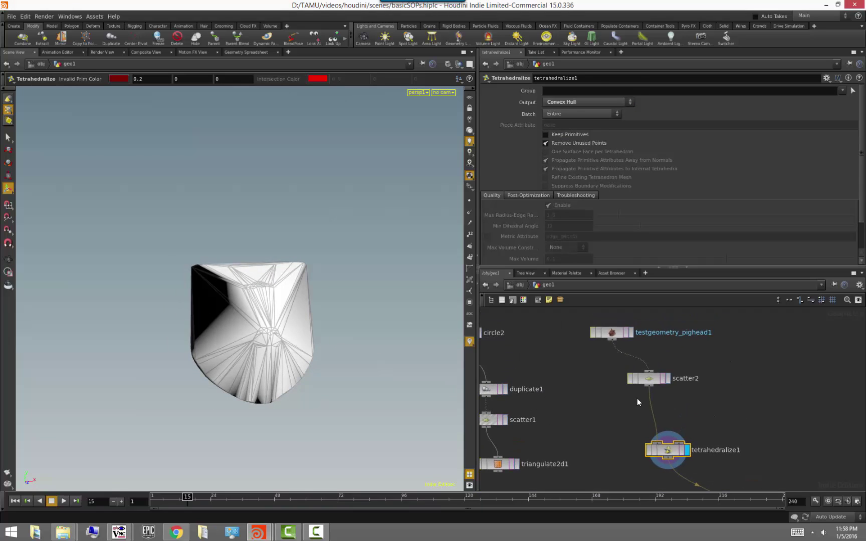
click(630, 379)
alt+drag(299, 375, 257, 385)
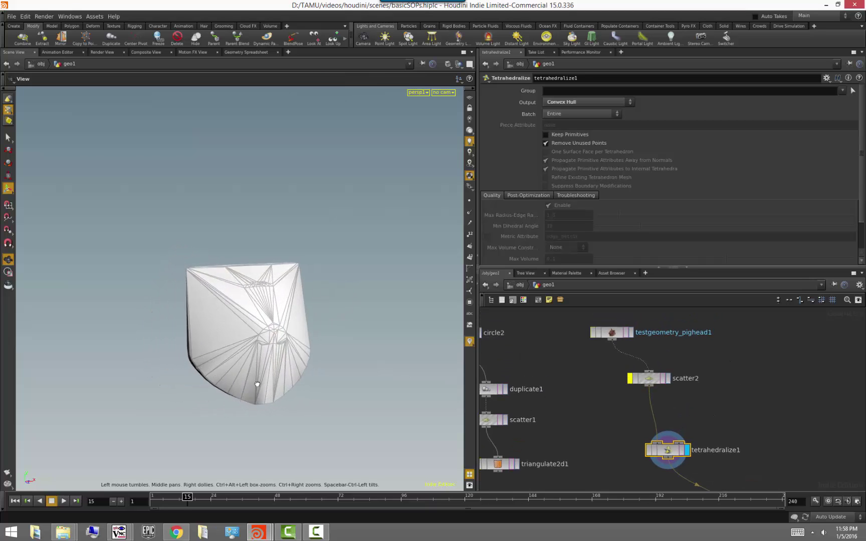
click(611, 332)
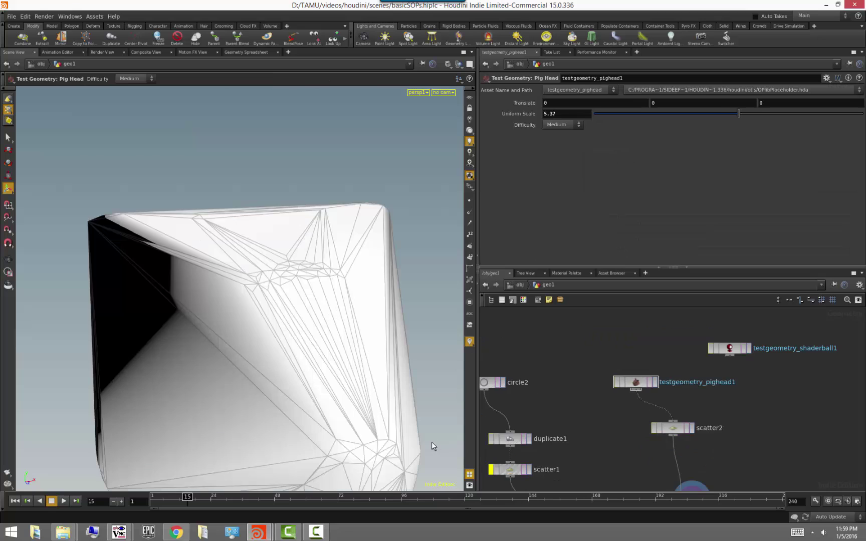
alt+drag(368, 416, 213, 394)
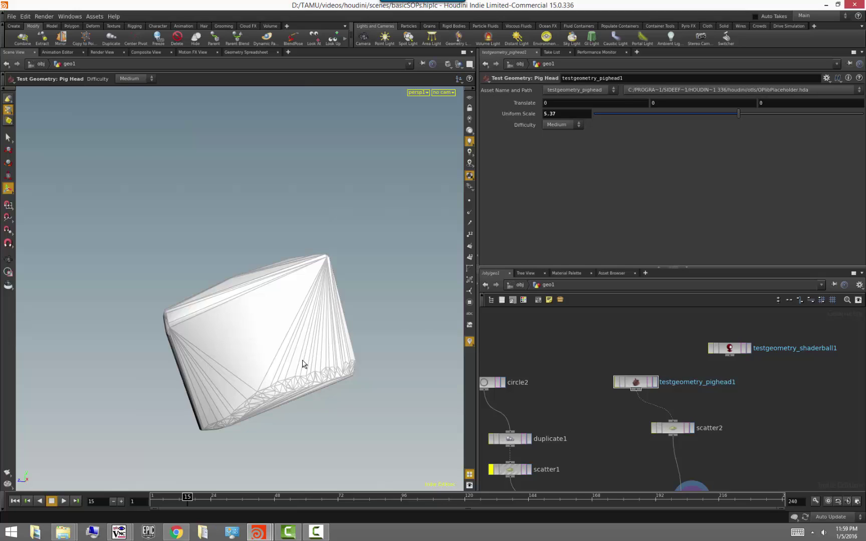
Step: Set tetrahedralize1's Output to Marked Polygon Intersections with scatter2 bypassed, and show its Troubleshooting settings
middle_drag(715, 447, 710, 370)
click(689, 424)
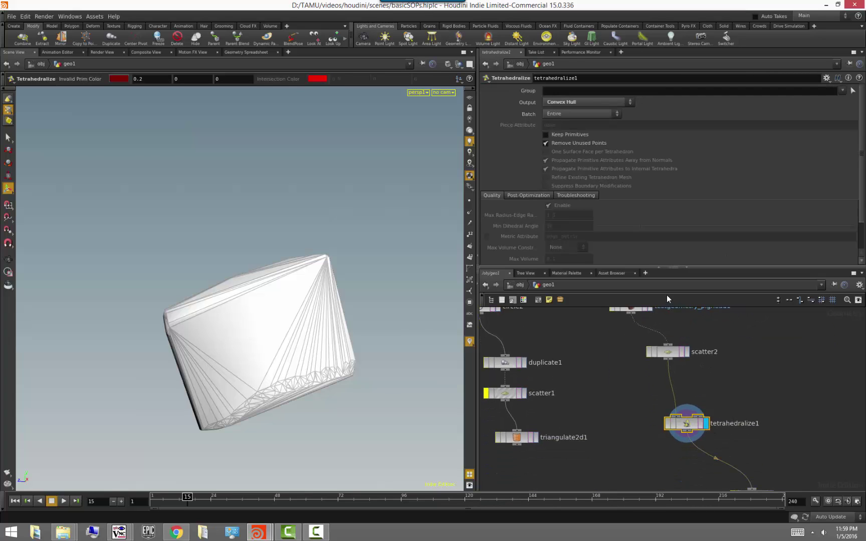
click(586, 101)
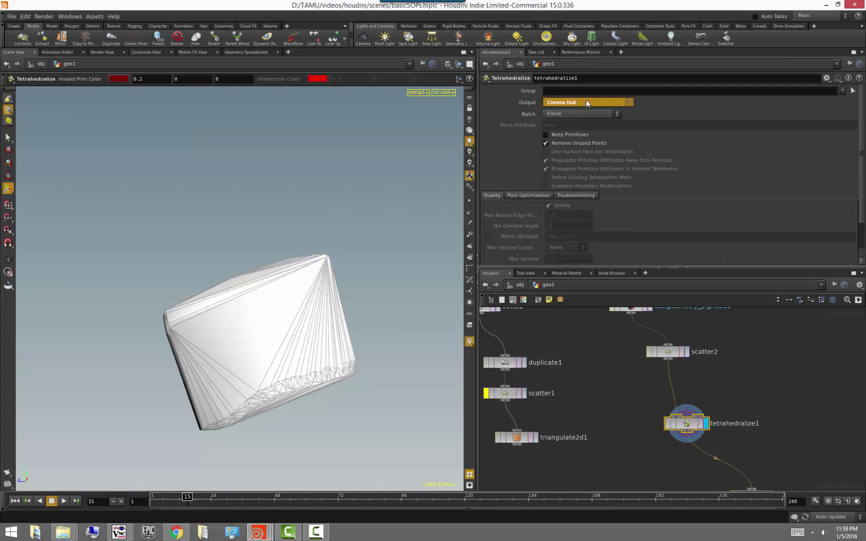
click(584, 152)
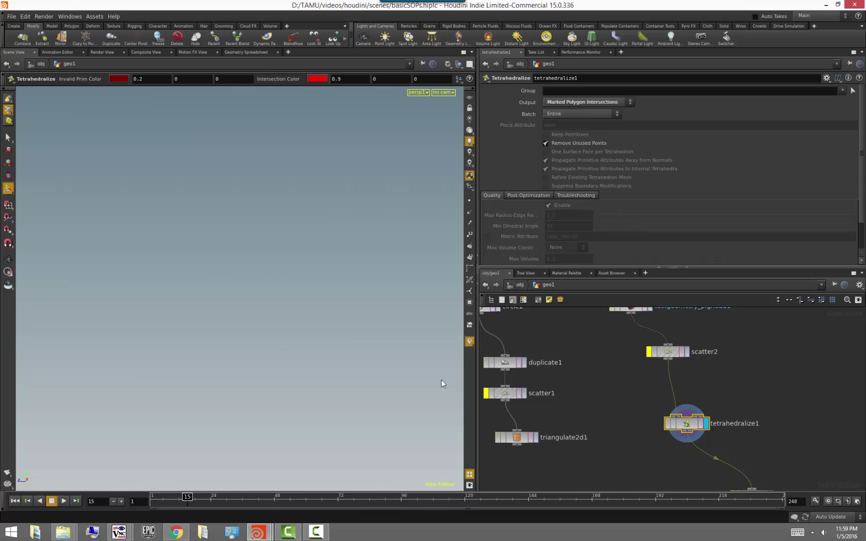
key(Escape)
drag(214, 350, 342, 339)
click(573, 197)
scroll(582, 210, down, 3)
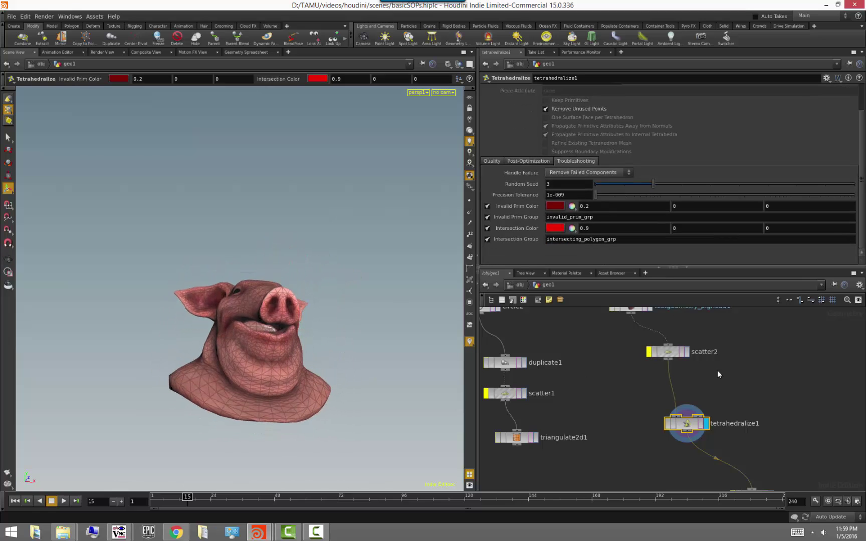
Step: Add a Merge node combining testgeometry_pighead1 and testgeometry_shaderball1, and feed it into scatter2
middle_drag(732, 354, 711, 414)
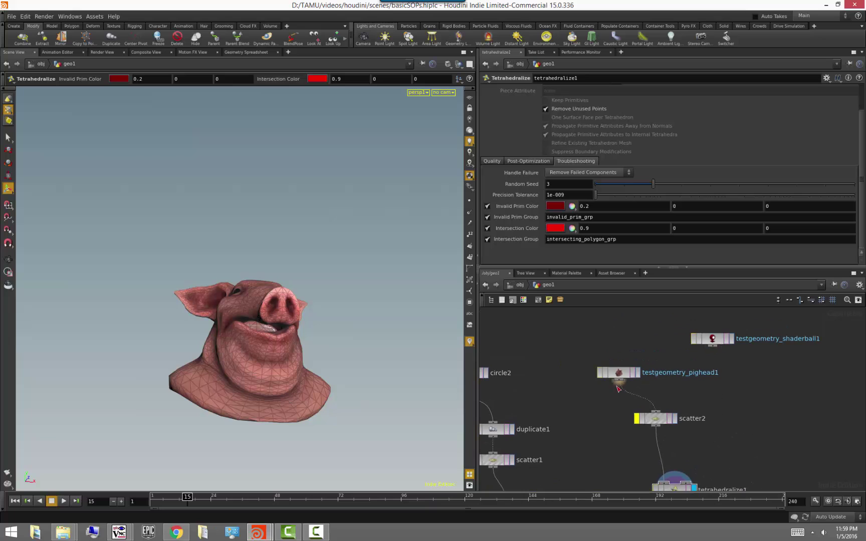
drag(619, 374, 591, 329)
key(Tab)
text(merg)
key(Return)
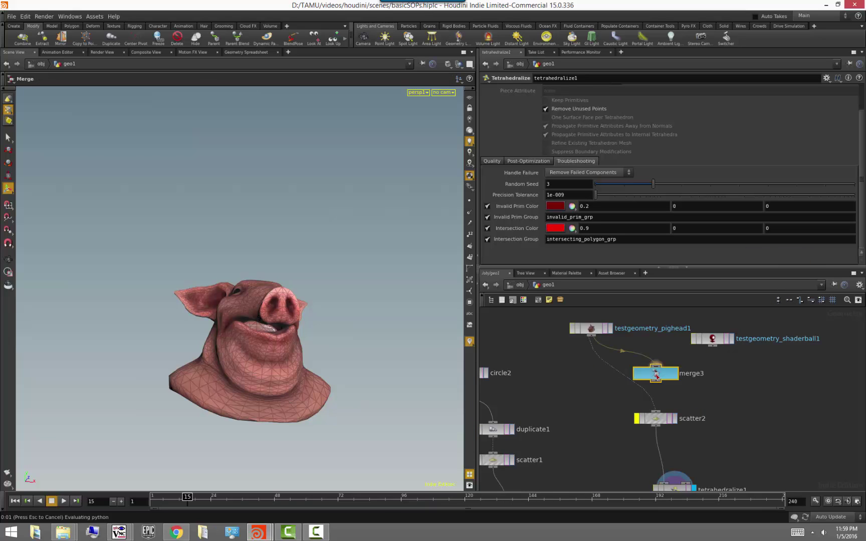
click(656, 374)
click(656, 367)
click(657, 382)
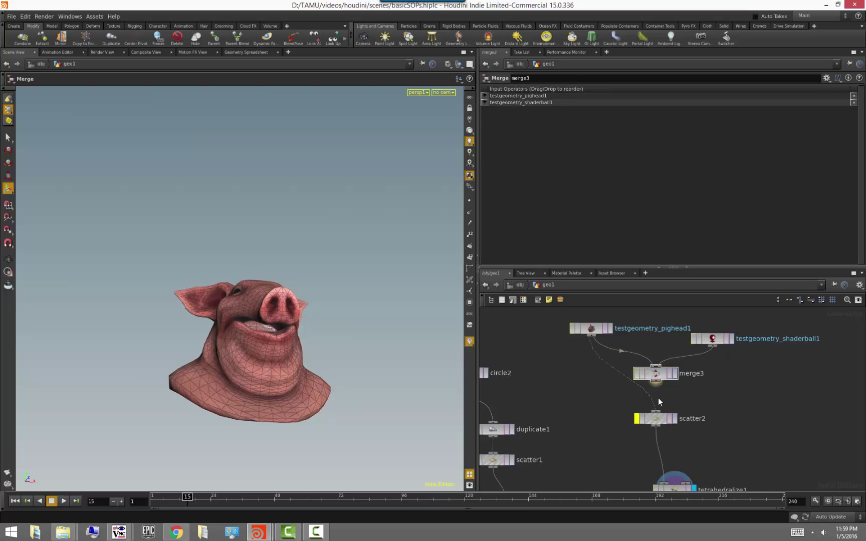
click(656, 411)
Step: Move testgeometry_shaderball1 slightly away from the merge node and set its Uniform Scale to 10
click(712, 340)
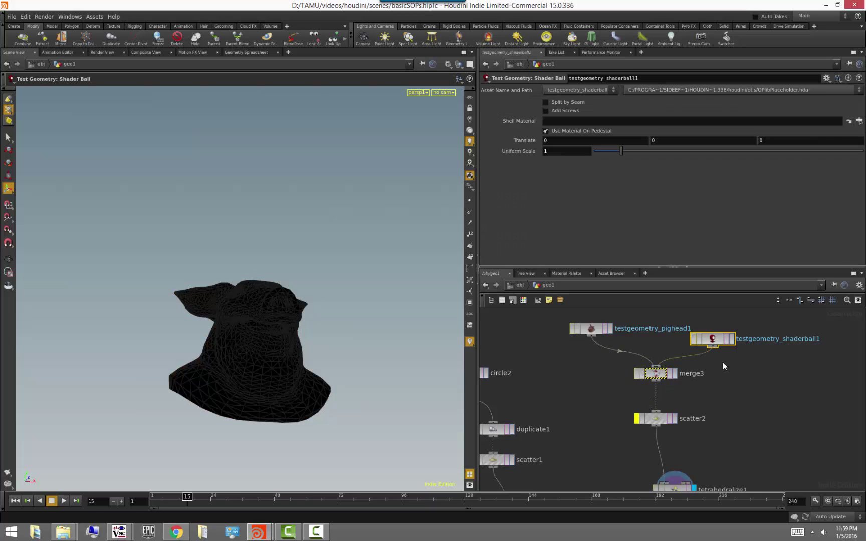
drag(264, 376, 441, 391)
drag(713, 340, 720, 328)
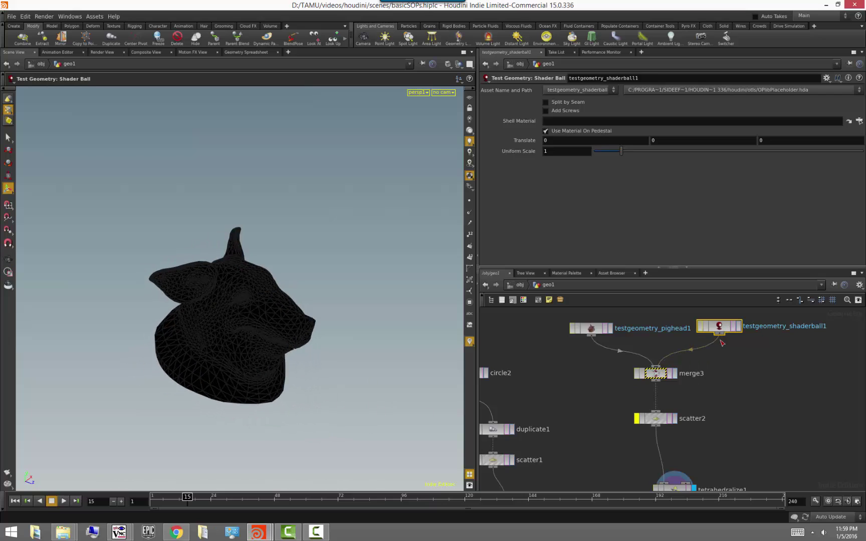
middle_click(732, 328)
click(696, 350)
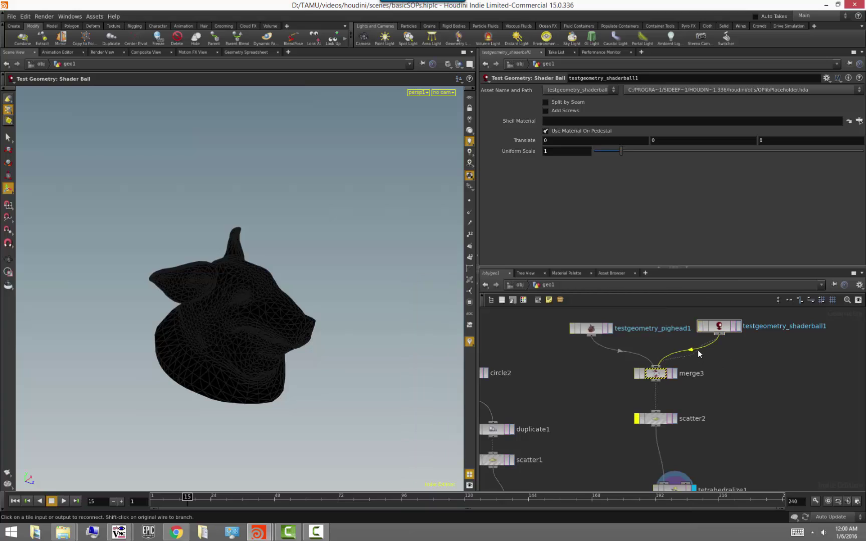
click(698, 350)
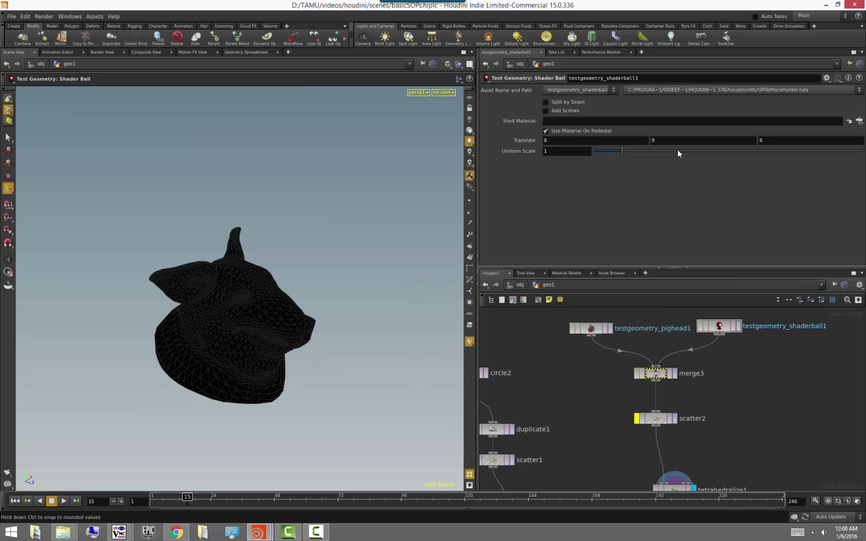
drag(737, 150, 779, 154)
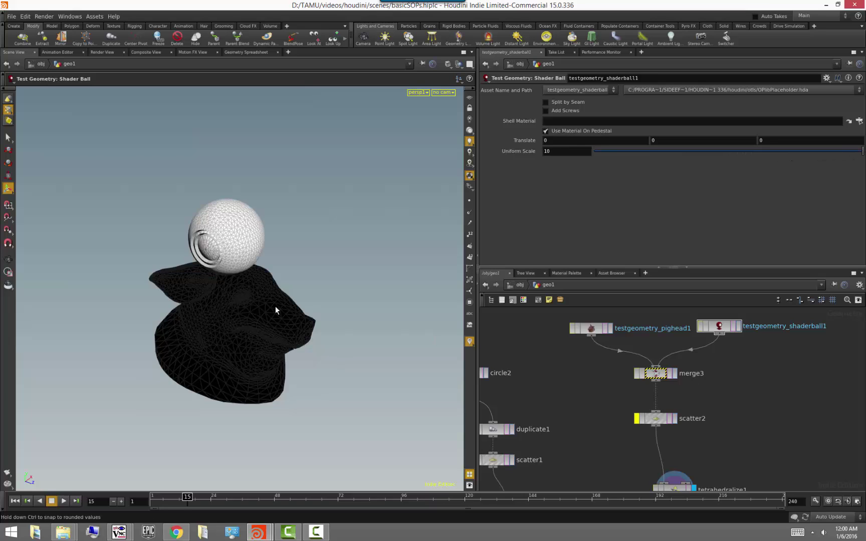
Step: Examine the marked intersections between the shader ball and the pig head up close and in wireframe shading
alt+drag(347, 285, 183, 267)
alt+right_drag(184, 267, 404, 319)
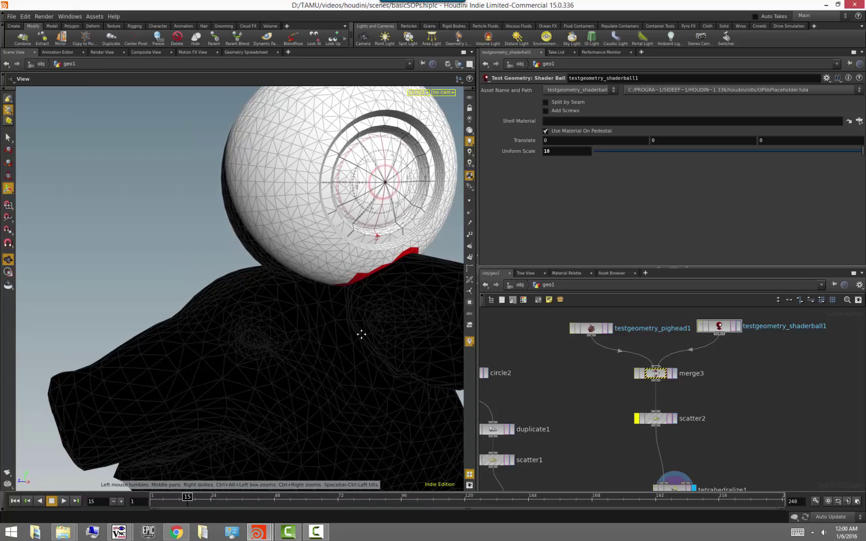
alt+middle_drag(404, 319, 224, 396)
alt+right_drag(224, 396, 345, 412)
alt+drag(346, 413, 319, 334)
alt+right_drag(319, 334, 260, 358)
mouse_move(260, 358)
alt+mouse_down()
mouse_move(212, 361)
mouse_move(260, 383)
mouse_move(247, 395)
mouse_move(159, 392)
mouse_move(230, 400)
mouse_move(241, 366)
mouse_move(145, 353)
mouse_move(149, 366)
mouse_move(364, 359)
alt+mouse_up()
key(w)
scroll(364, 359, down, 2)
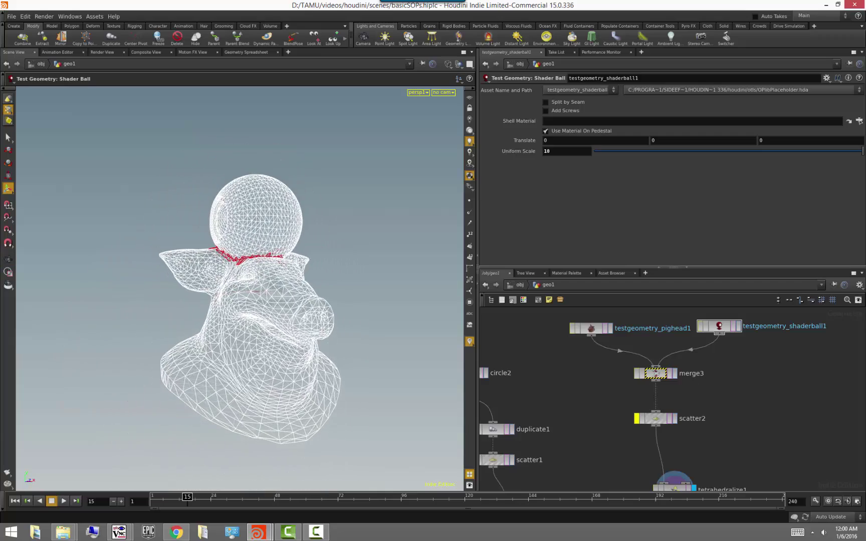
Step: Look over the whole geo1 node network, including the earlier node groups and their notes
scroll(774, 446, down, 2)
middle_drag(774, 462, 694, 345)
scroll(695, 348, down, 1)
scroll(622, 455, down, 3)
scroll(620, 458, down, 3)
middle_drag(614, 462, 705, 375)
middle_drag(647, 440, 715, 442)
middle_drag(656, 420, 721, 435)
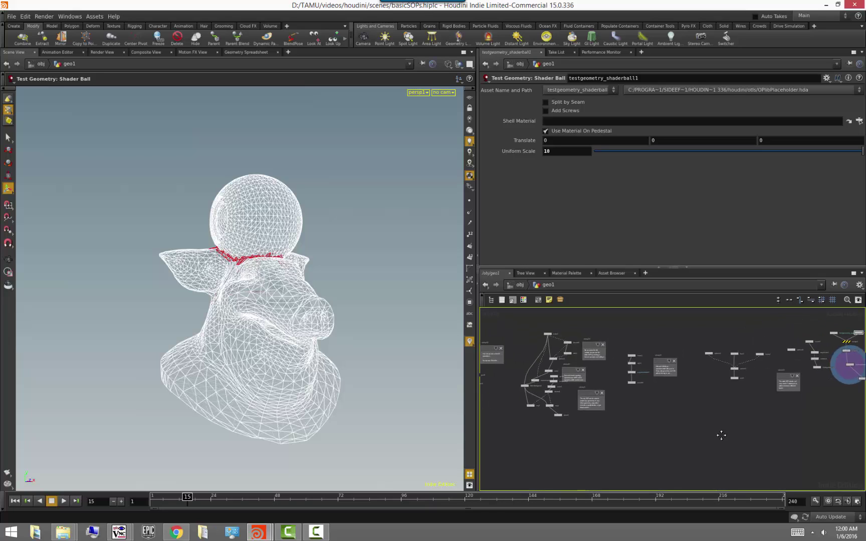